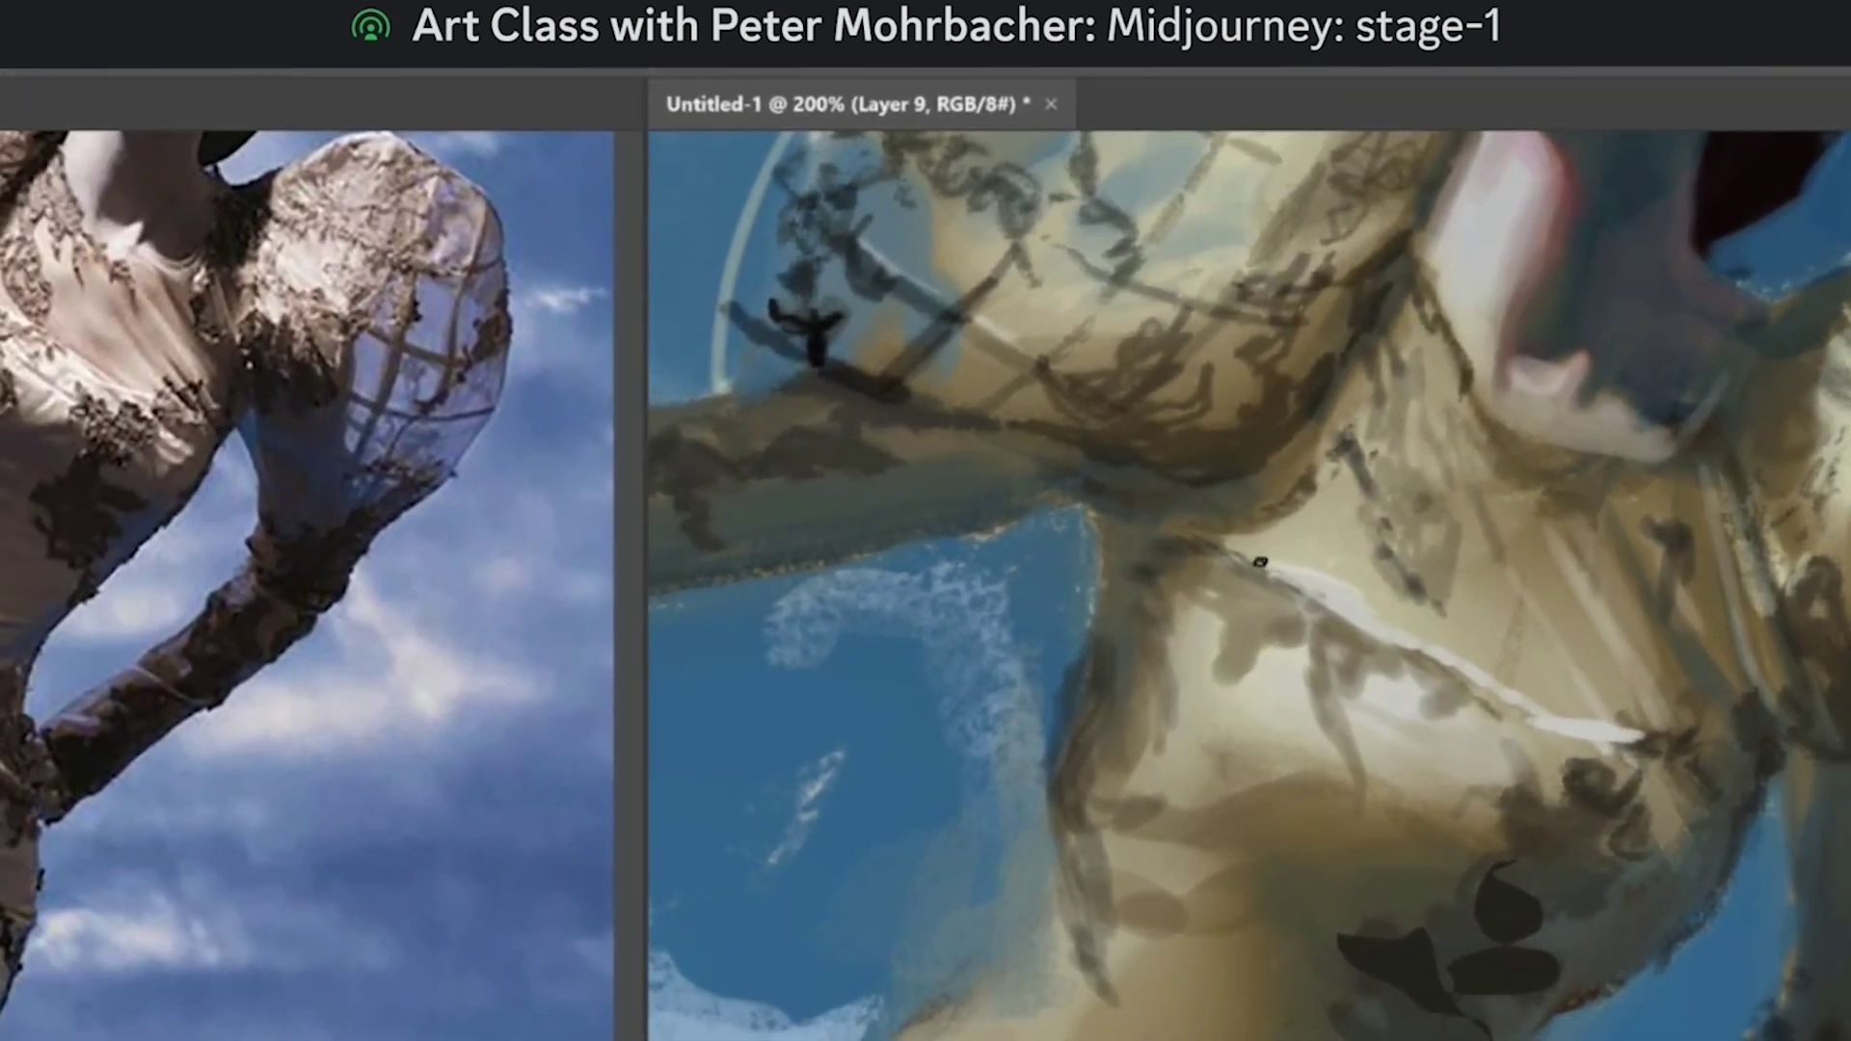
# Step: Refine the bodice's upper edge and paint light and shadowed fabric folds across the waist with colours sampled from the dress
pyautogui.moveTo(1241, 546); pyautogui.dragTo(1305, 572)
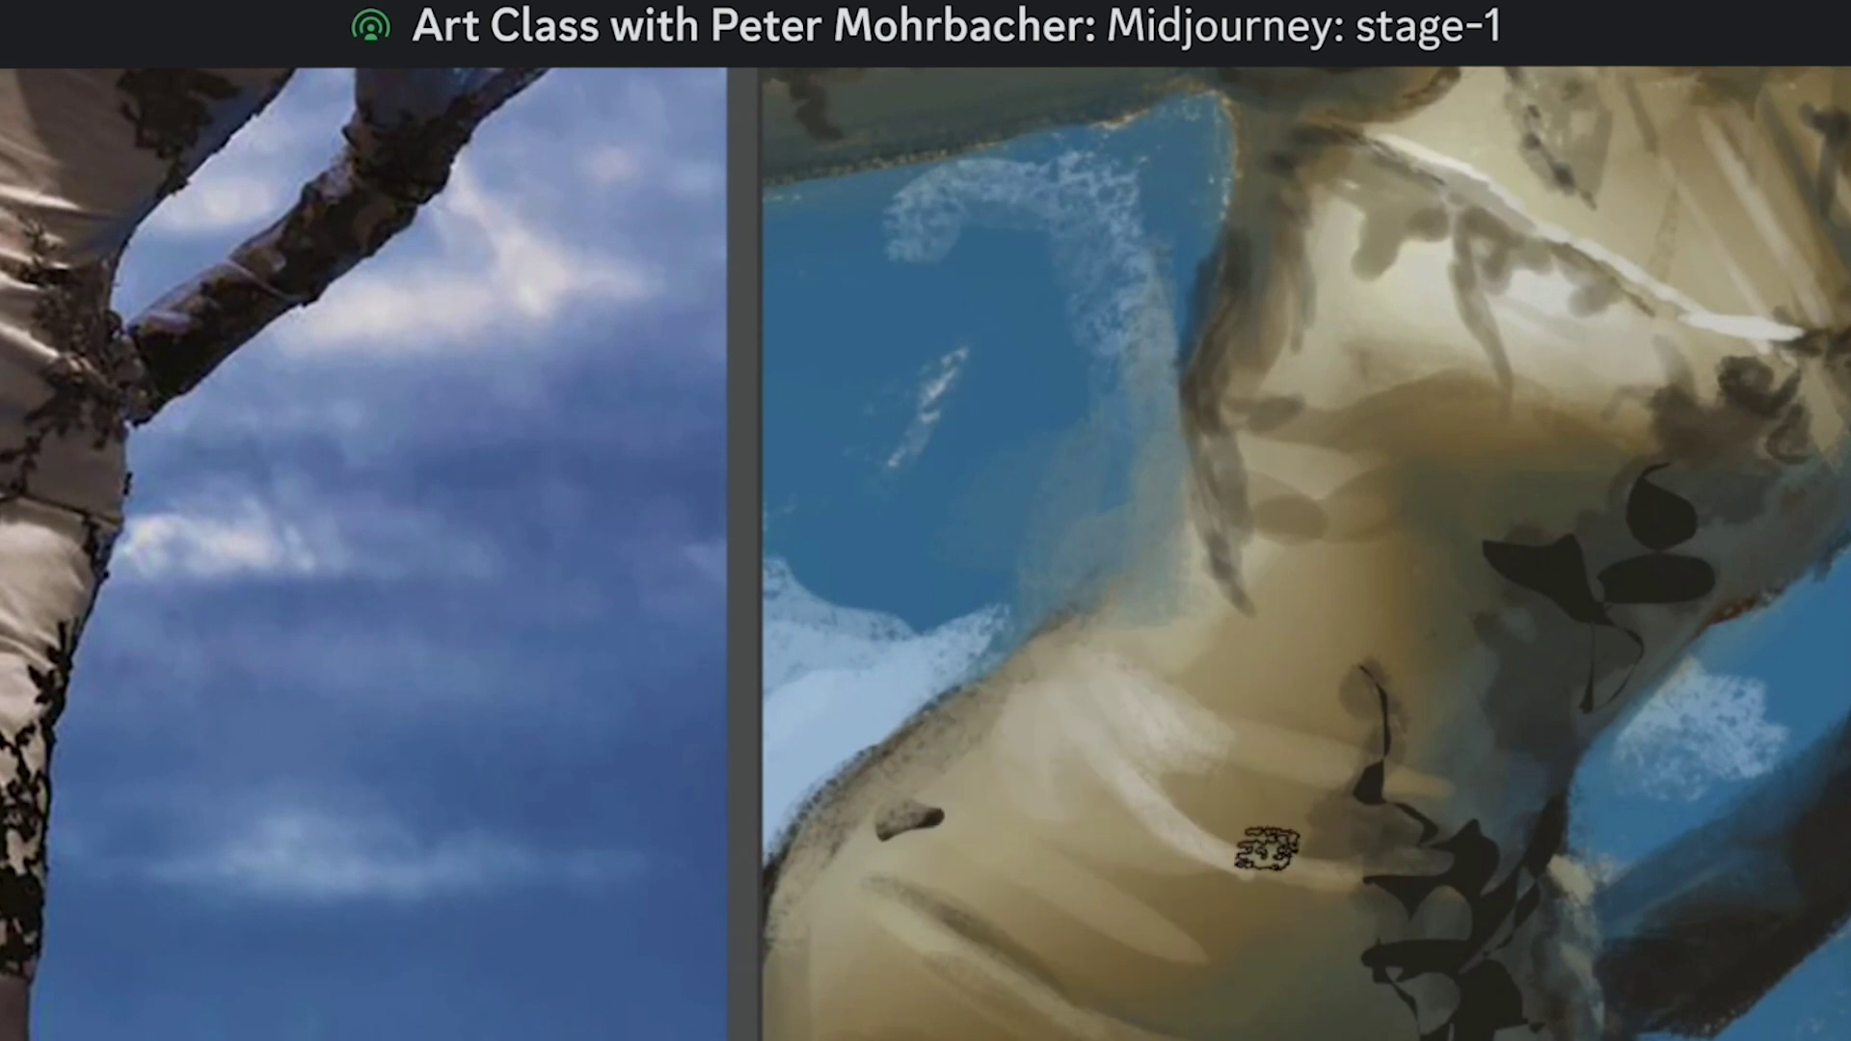
pyautogui.keyDown('alt'); pyautogui.click(1118, 764); pyautogui.keyUp('alt')
pyautogui.keyDown('alt'); pyautogui.click(1216, 899); pyautogui.keyUp('alt')
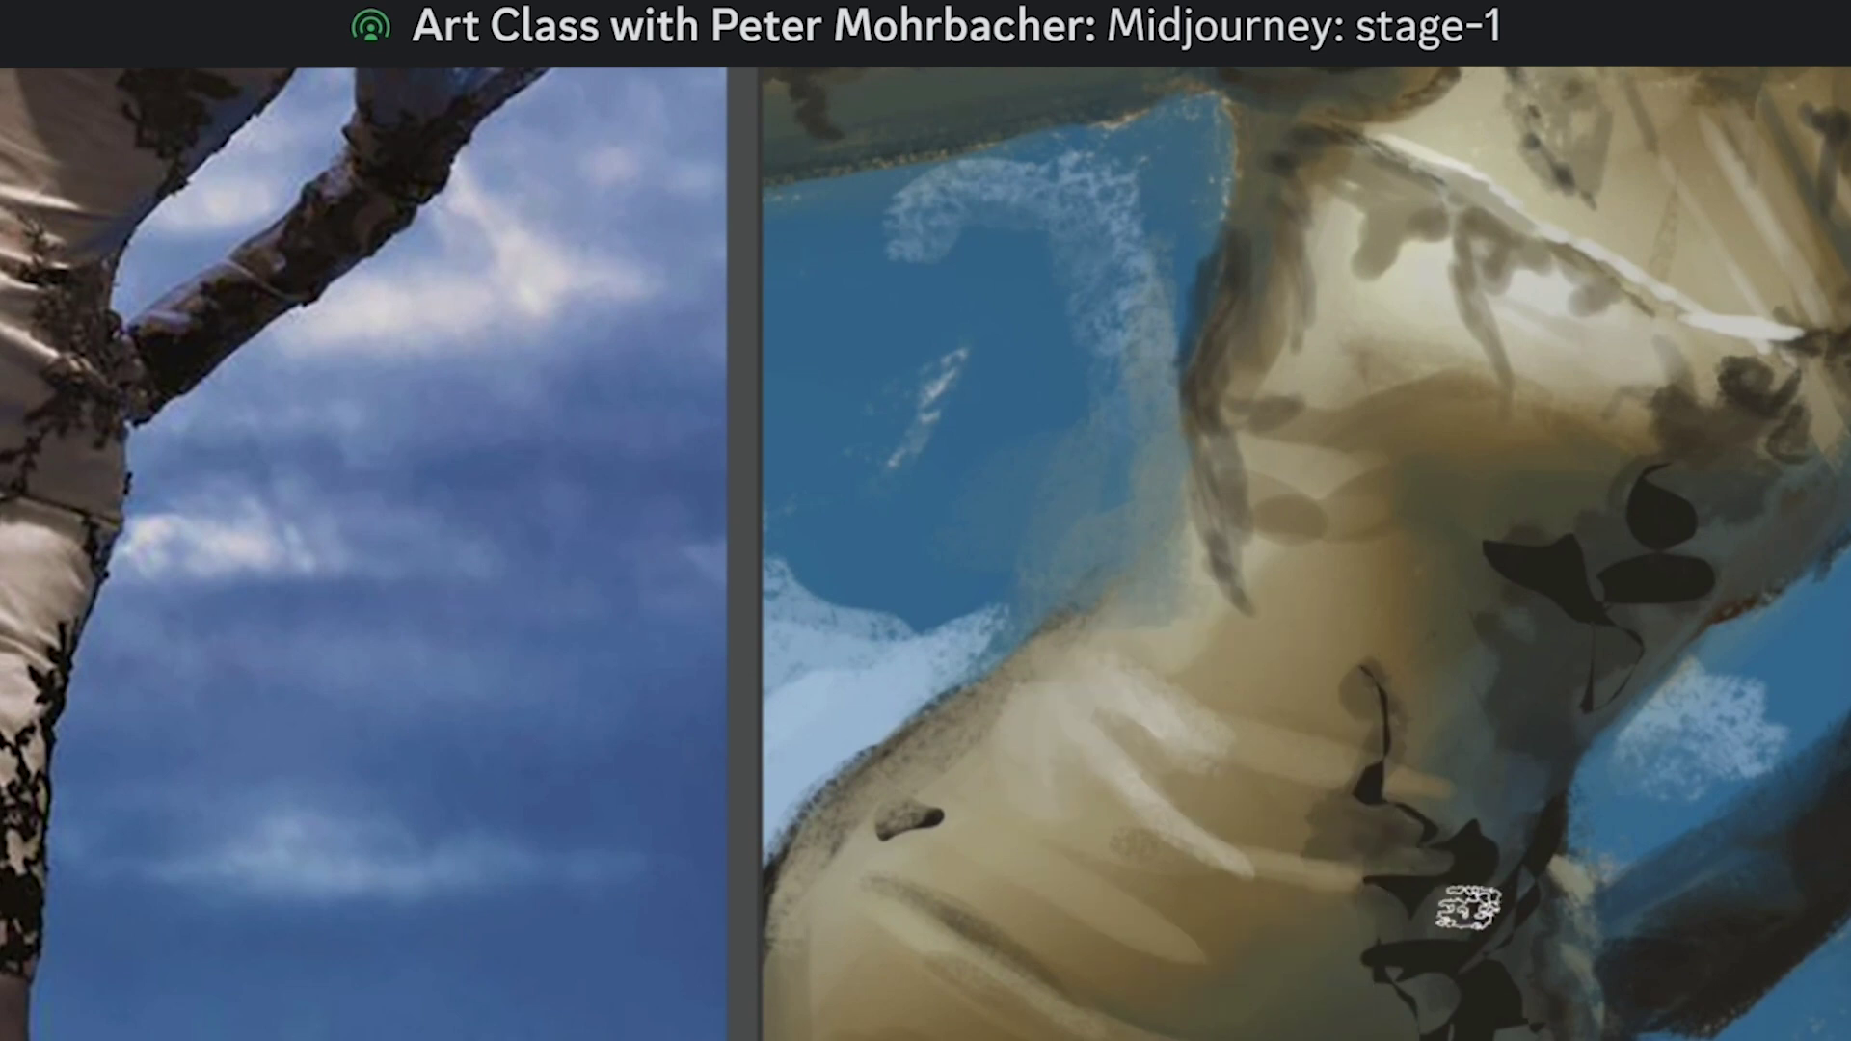
pyautogui.keyDown('alt'); pyautogui.click(1225, 854); pyautogui.keyUp('alt')
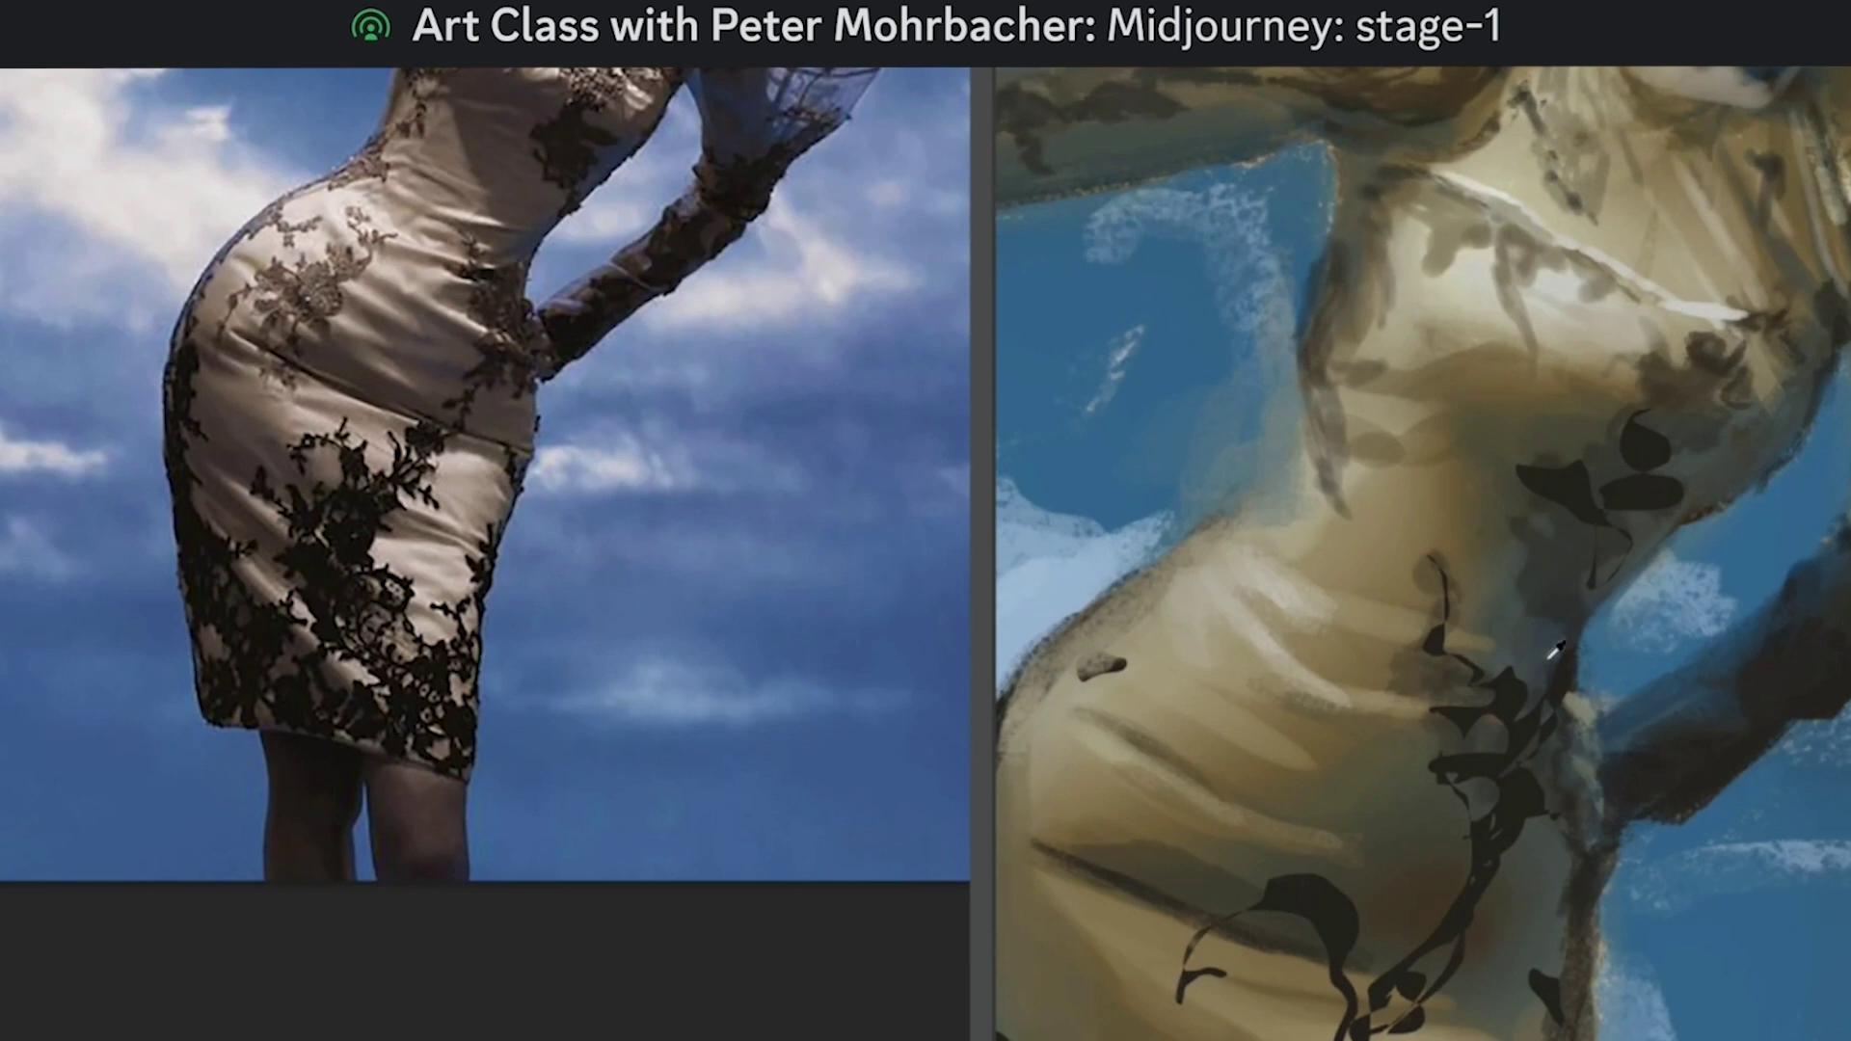
pyautogui.moveTo(1320, 625); pyautogui.dragTo(1427, 638)
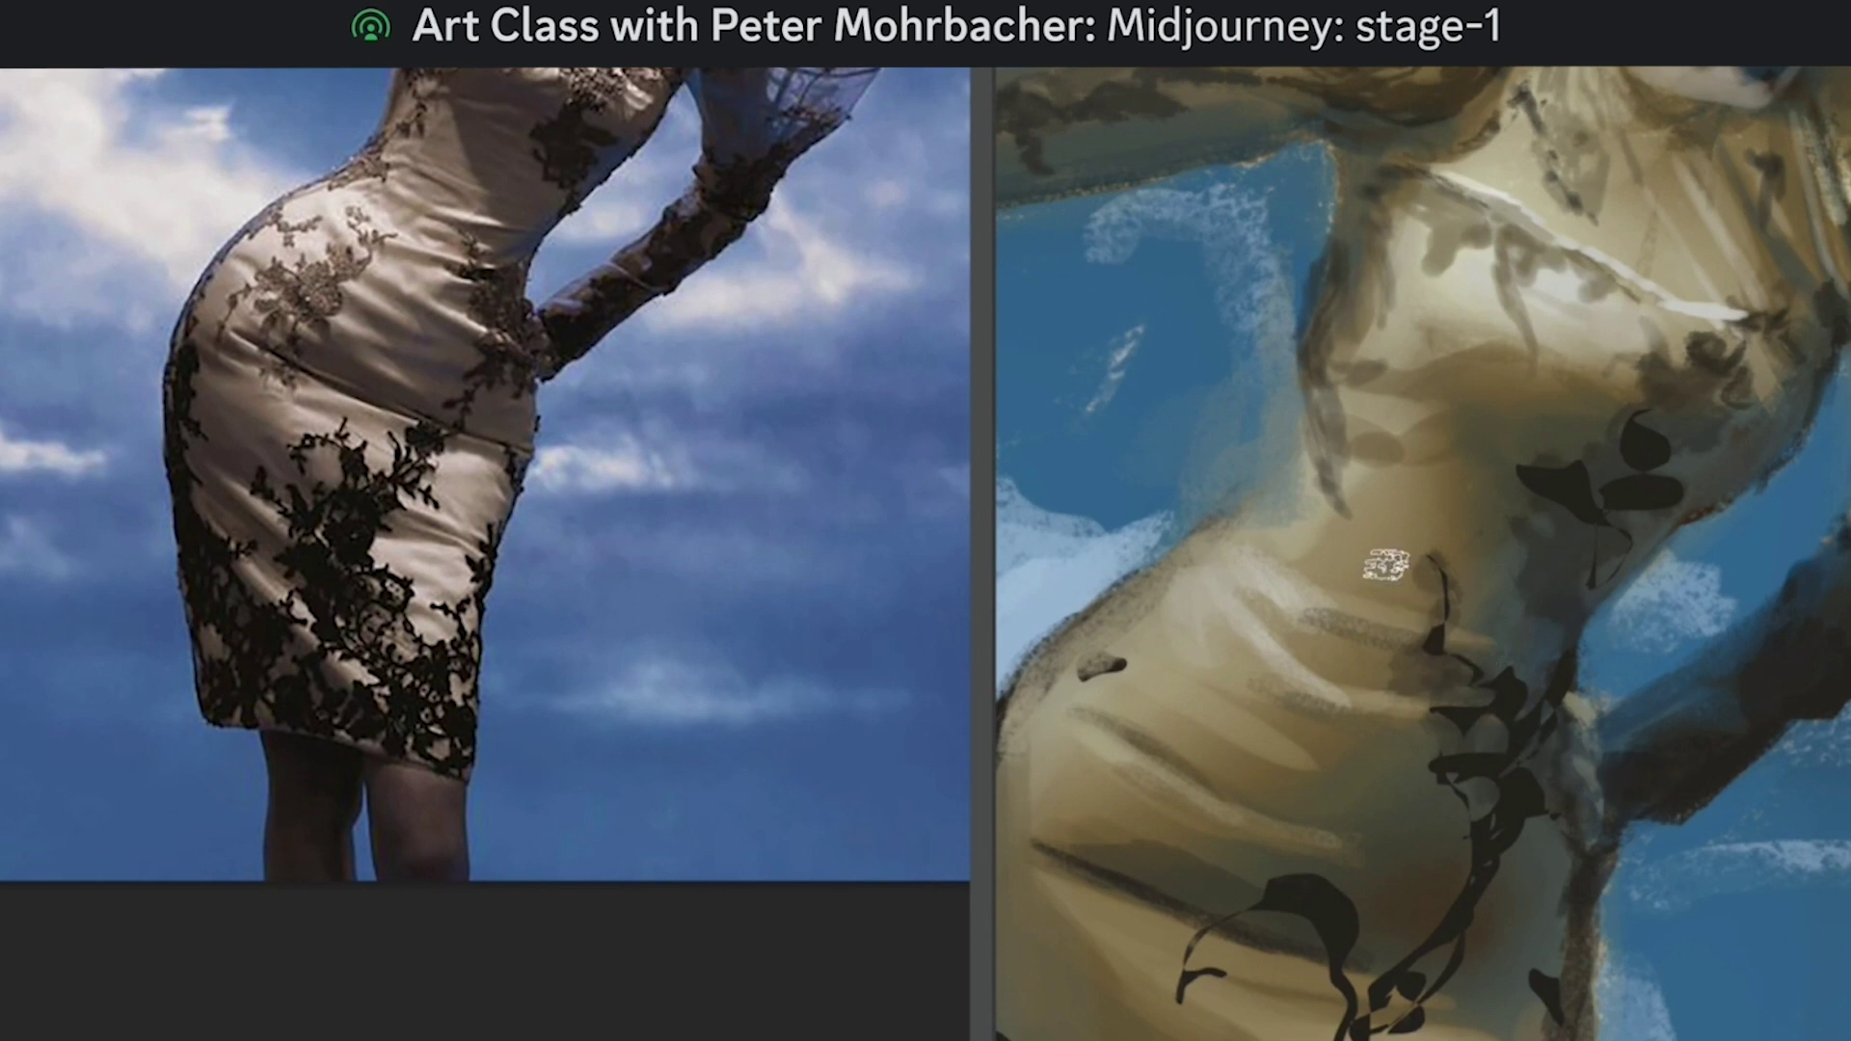
pyautogui.moveTo(1153, 607); pyautogui.dragTo(1407, 511)
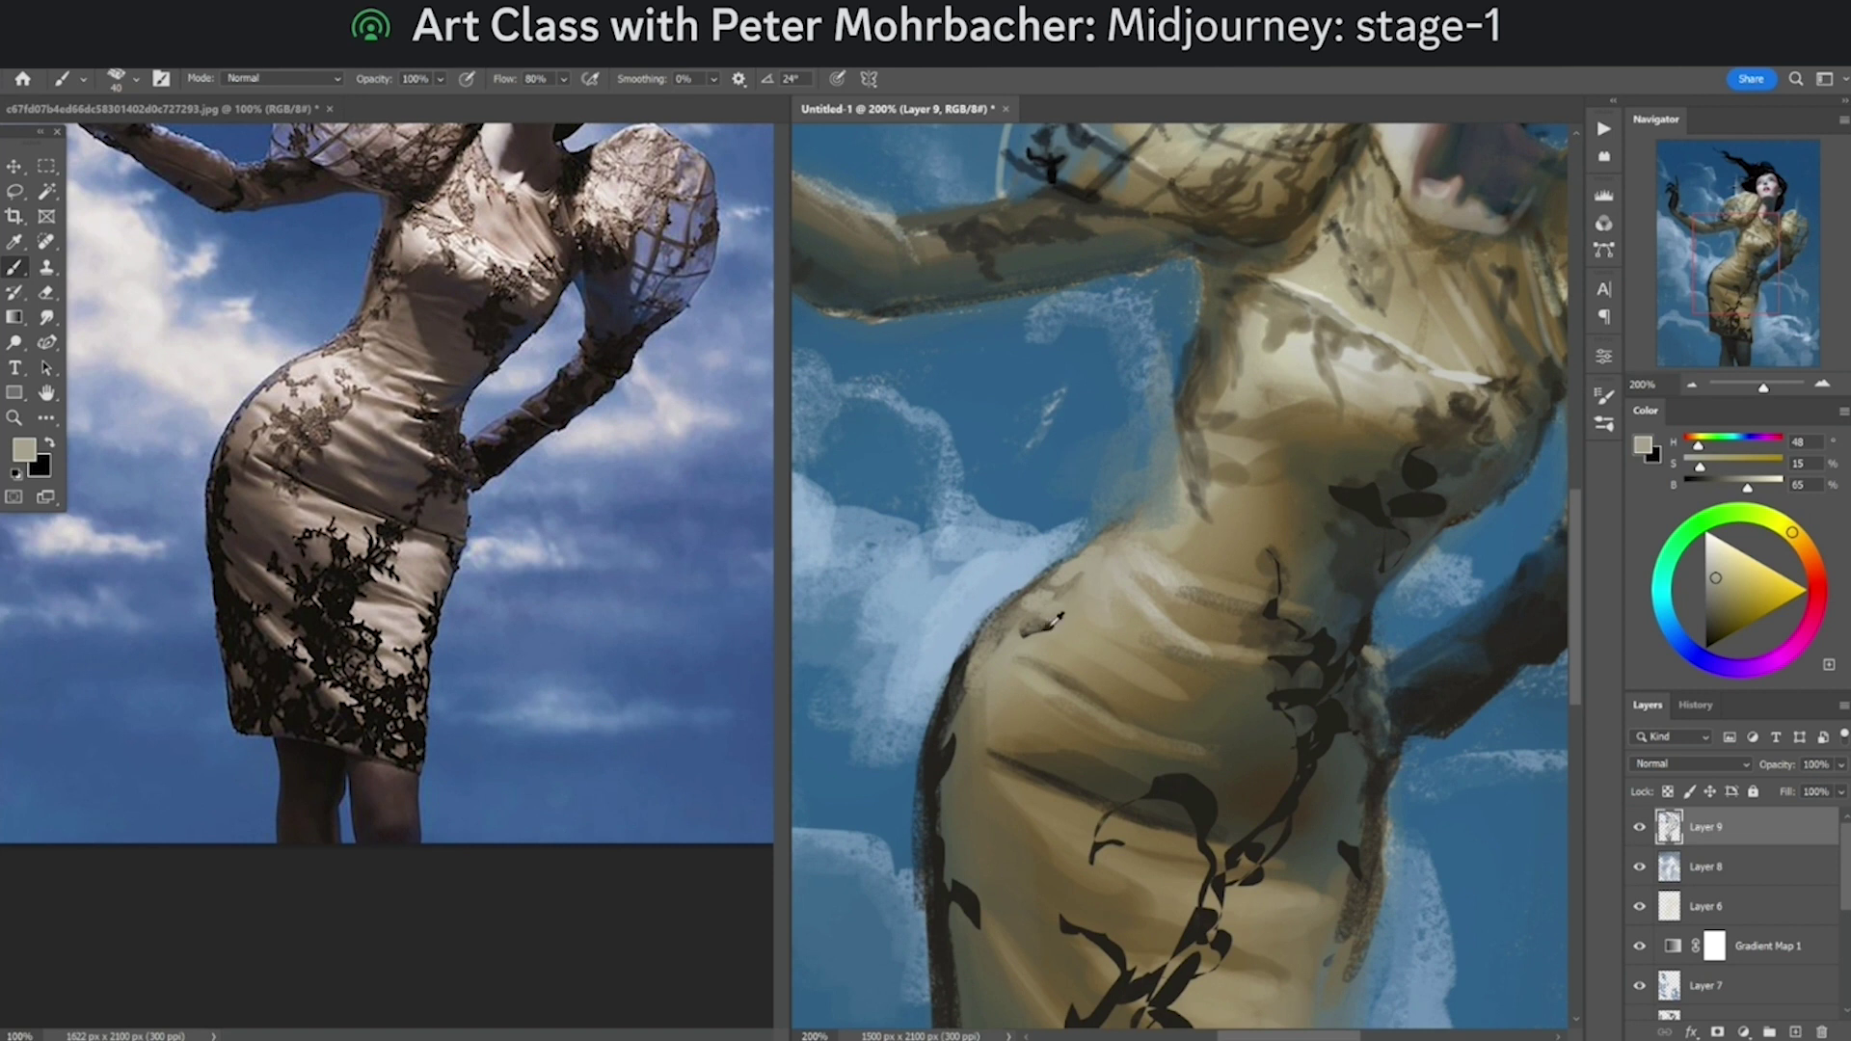
# Step: Paint dark lace shapes along the outer curve of the hip and blend the edge with a sampled olive tone
pyautogui.keyDown('alt'); pyautogui.click(1055, 624); pyautogui.keyUp('alt')
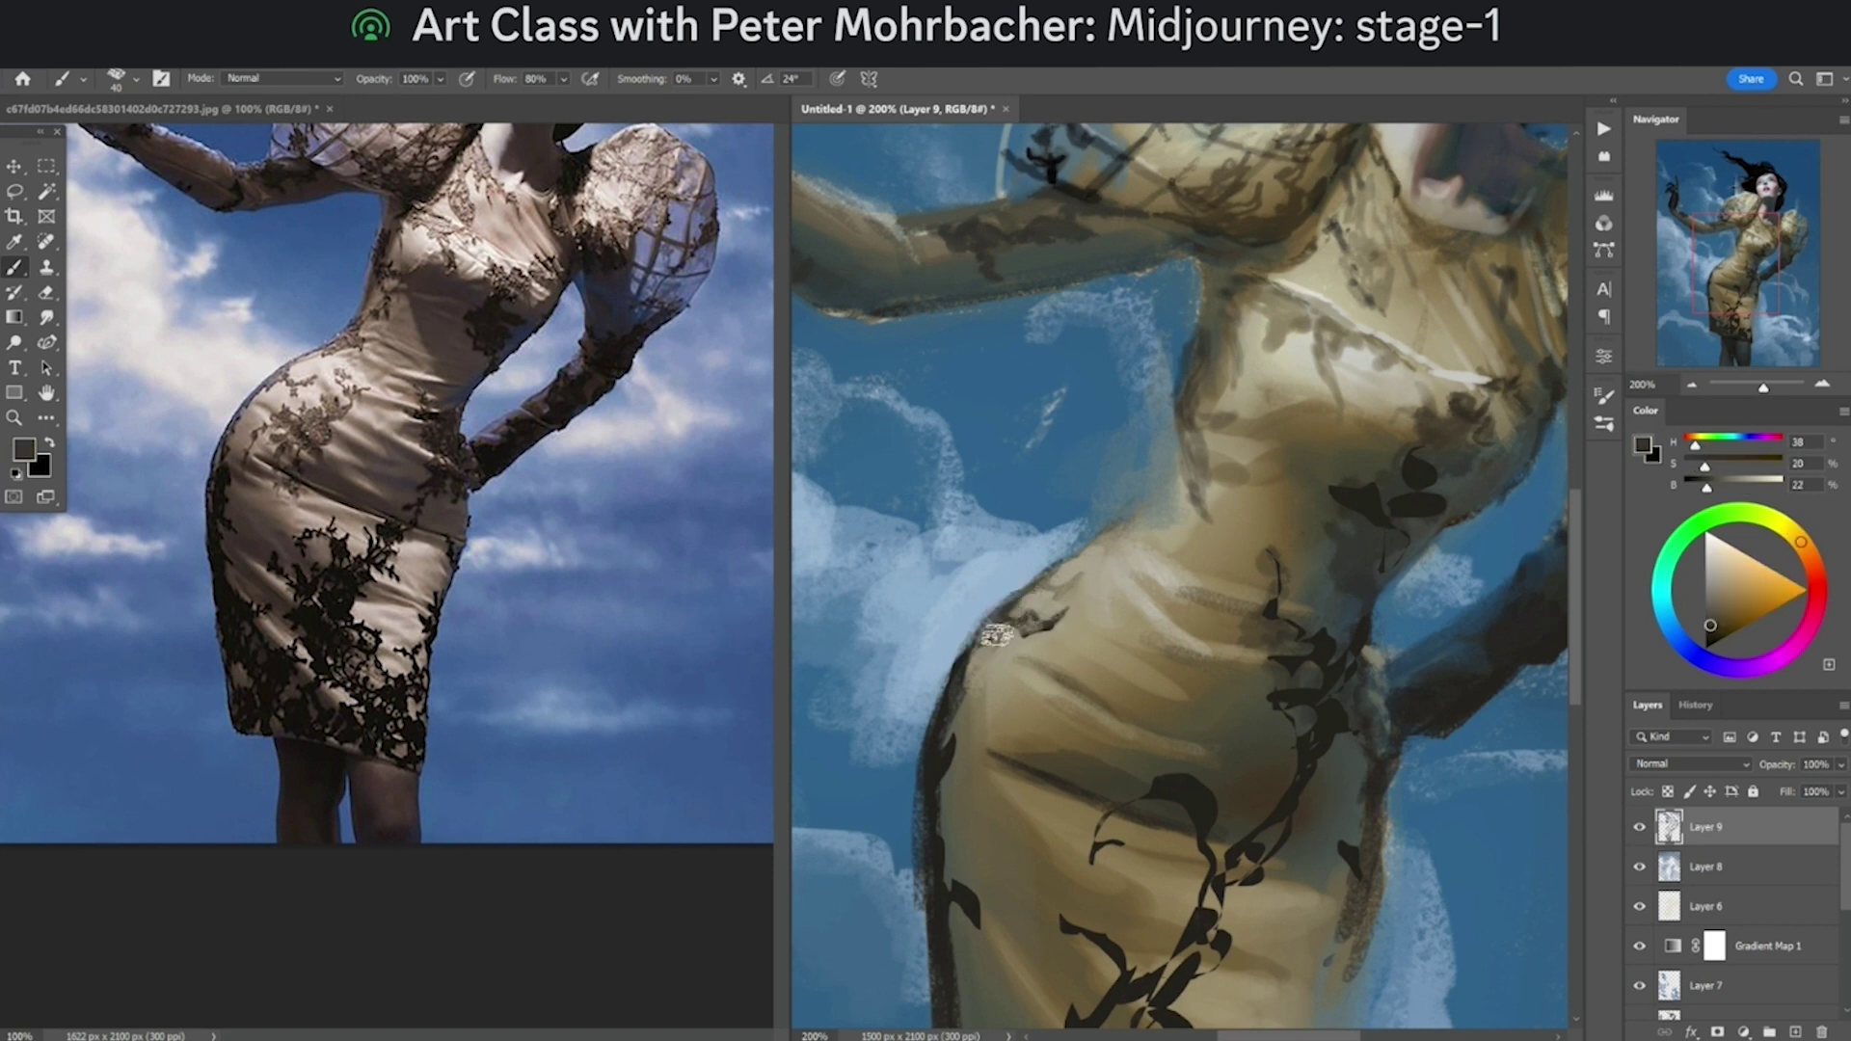
pyautogui.moveTo(969, 660); pyautogui.dragTo(960, 682)
pyautogui.keyDown('alt'); pyautogui.click(974, 712); pyautogui.keyUp('alt')
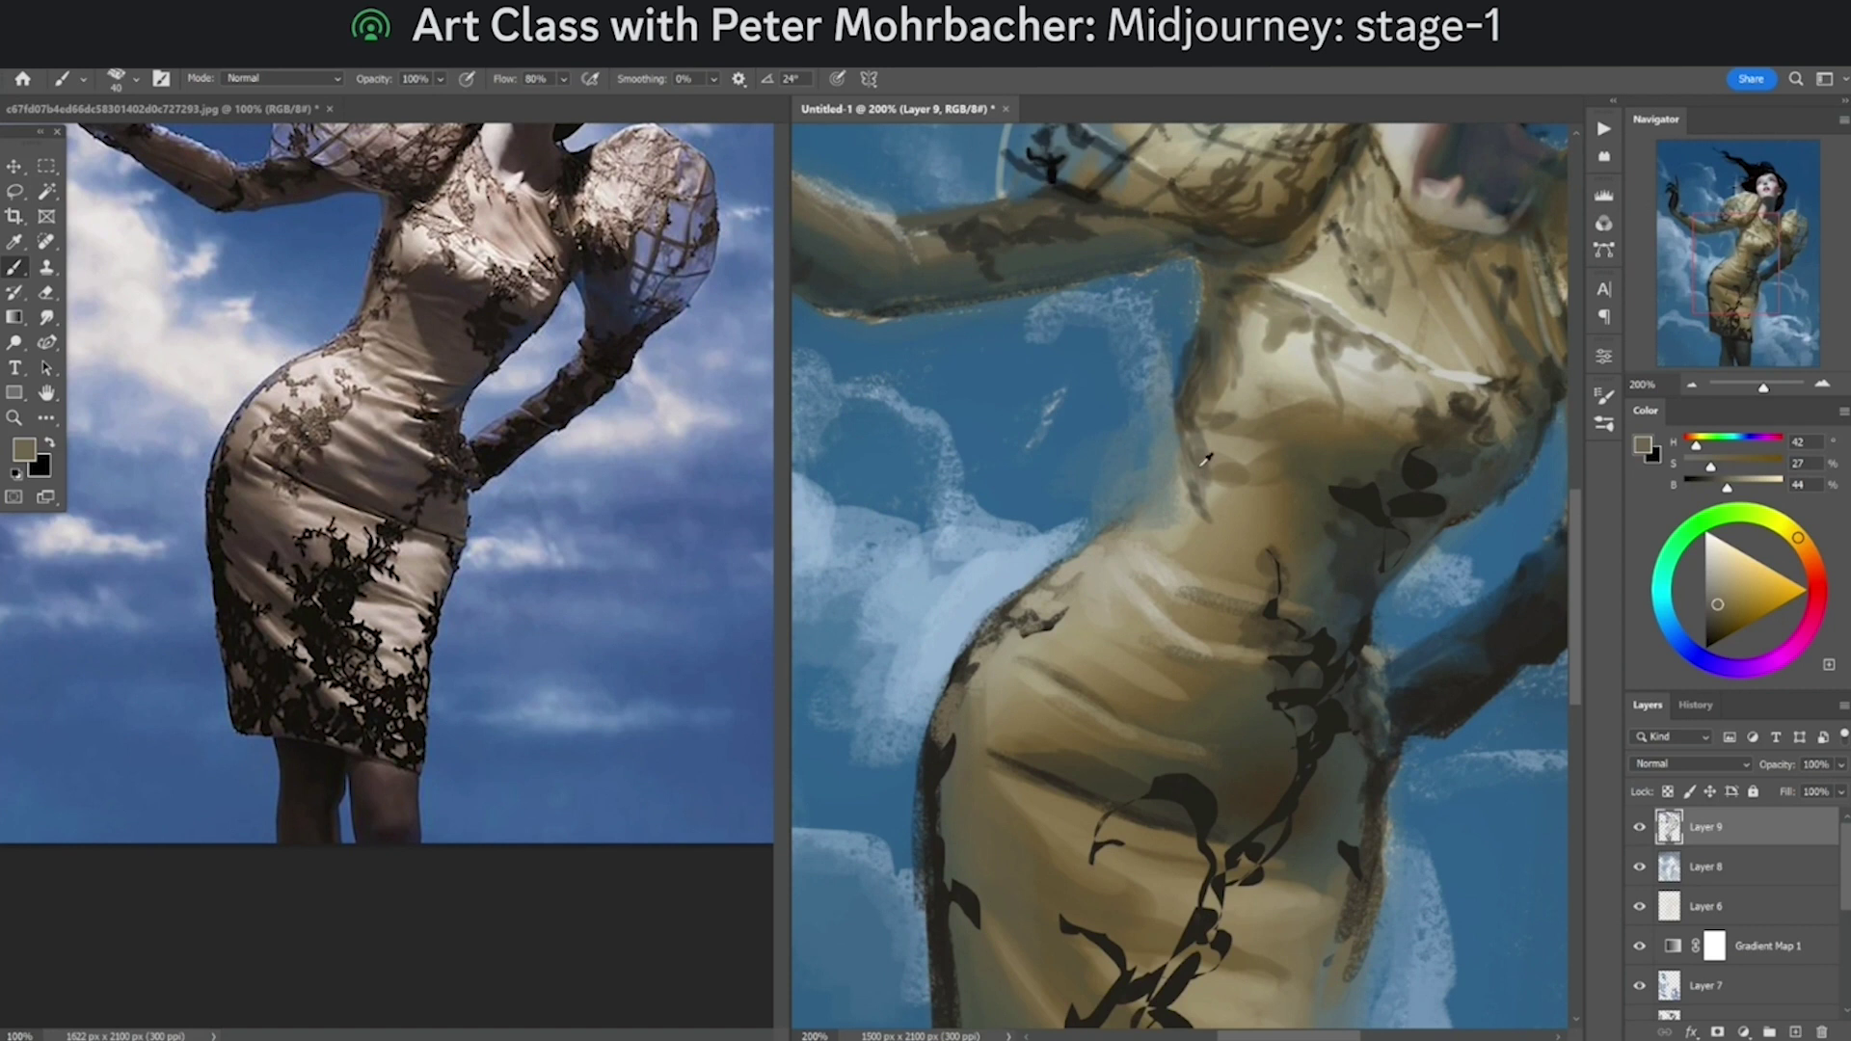
# Step: Add dark lace marks where the waist meets the hip, using sampled dark tones at 70% and 30% brush opacity
pyautogui.keyDown('alt'); pyautogui.click(1191, 374); pyautogui.keyUp('alt')
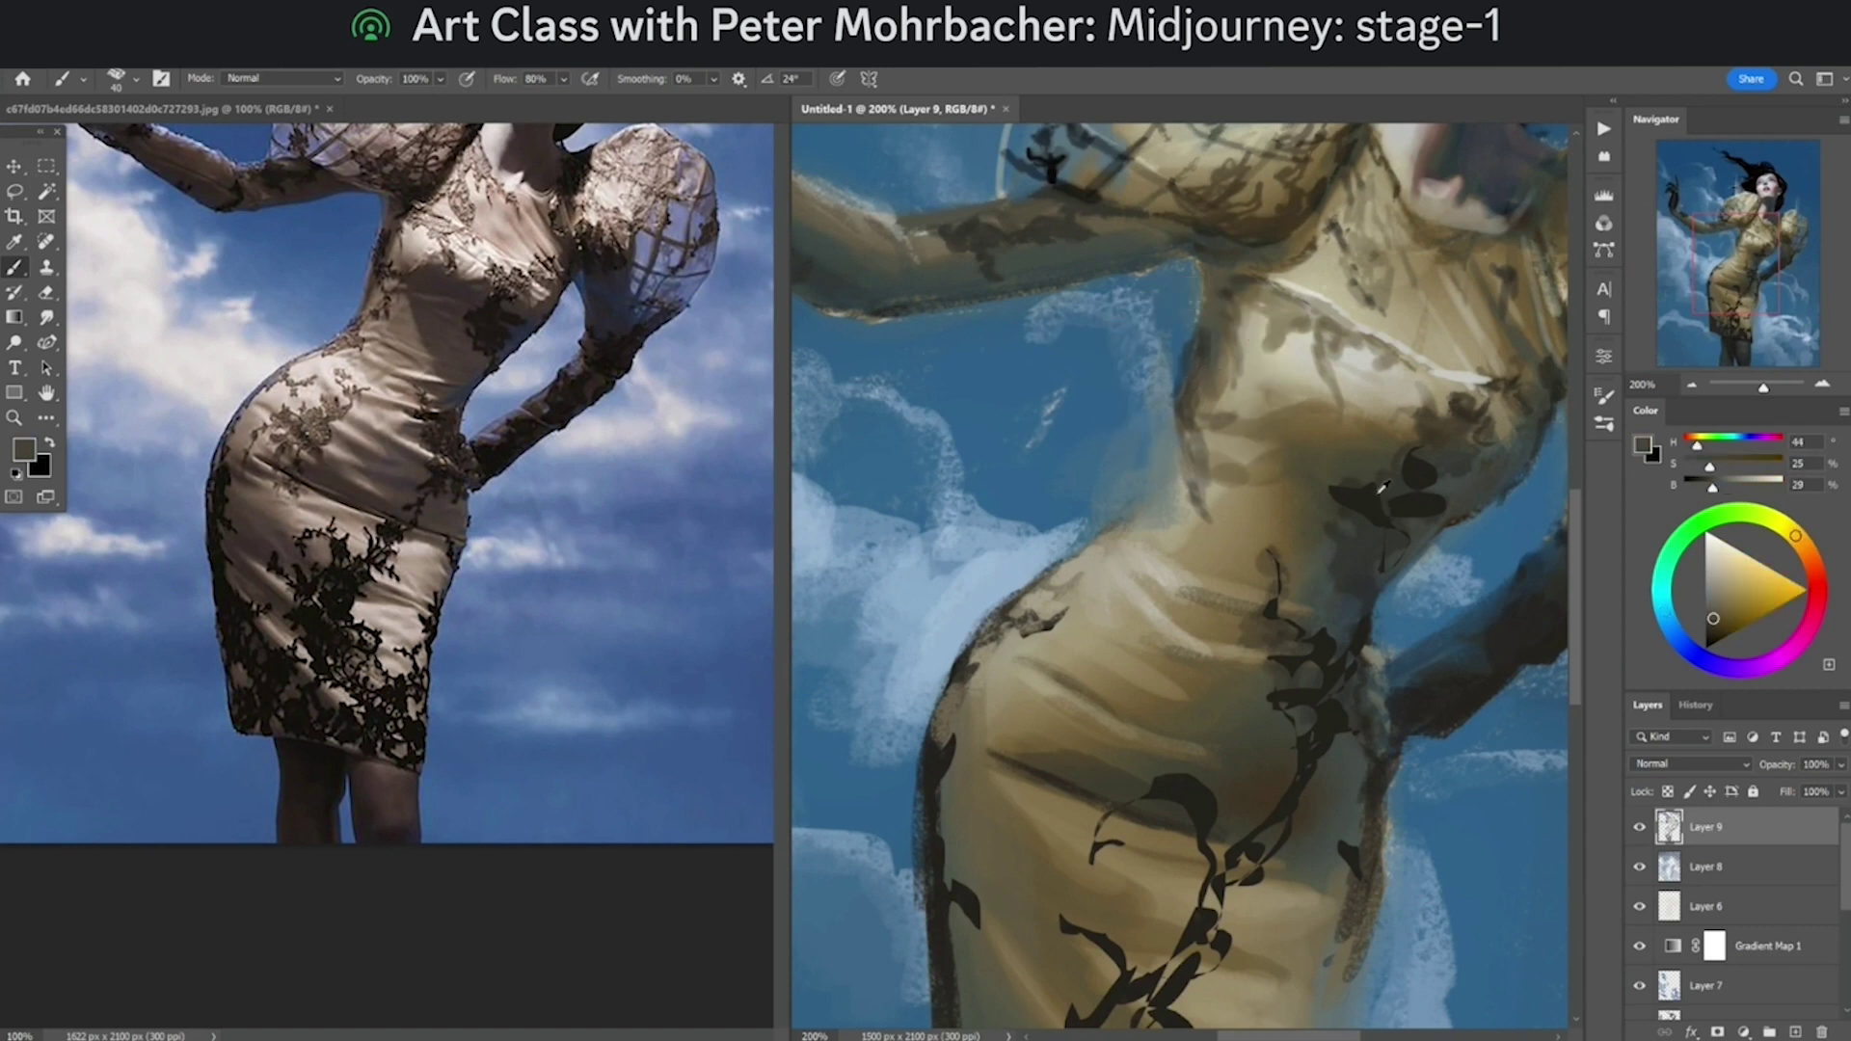
pyautogui.press('7')
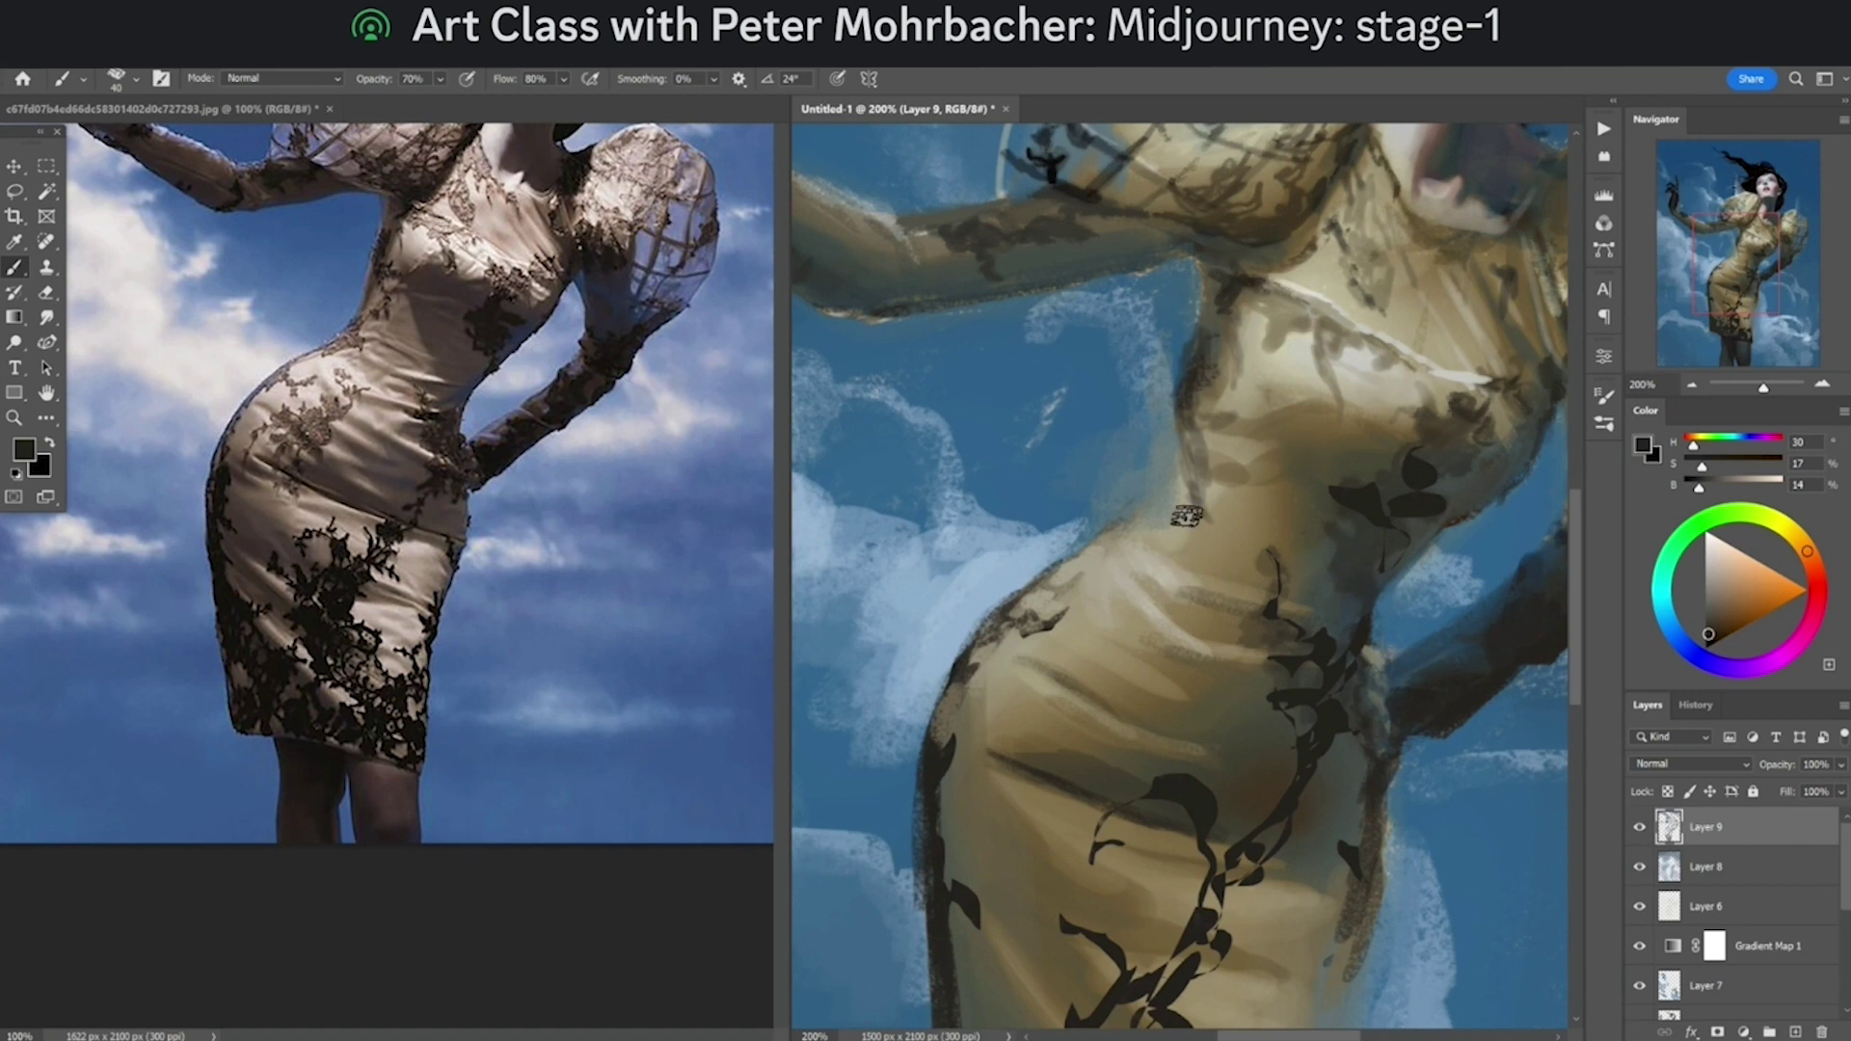
pyautogui.press('3')
pyautogui.moveTo(1141, 531); pyautogui.dragTo(1176, 507)
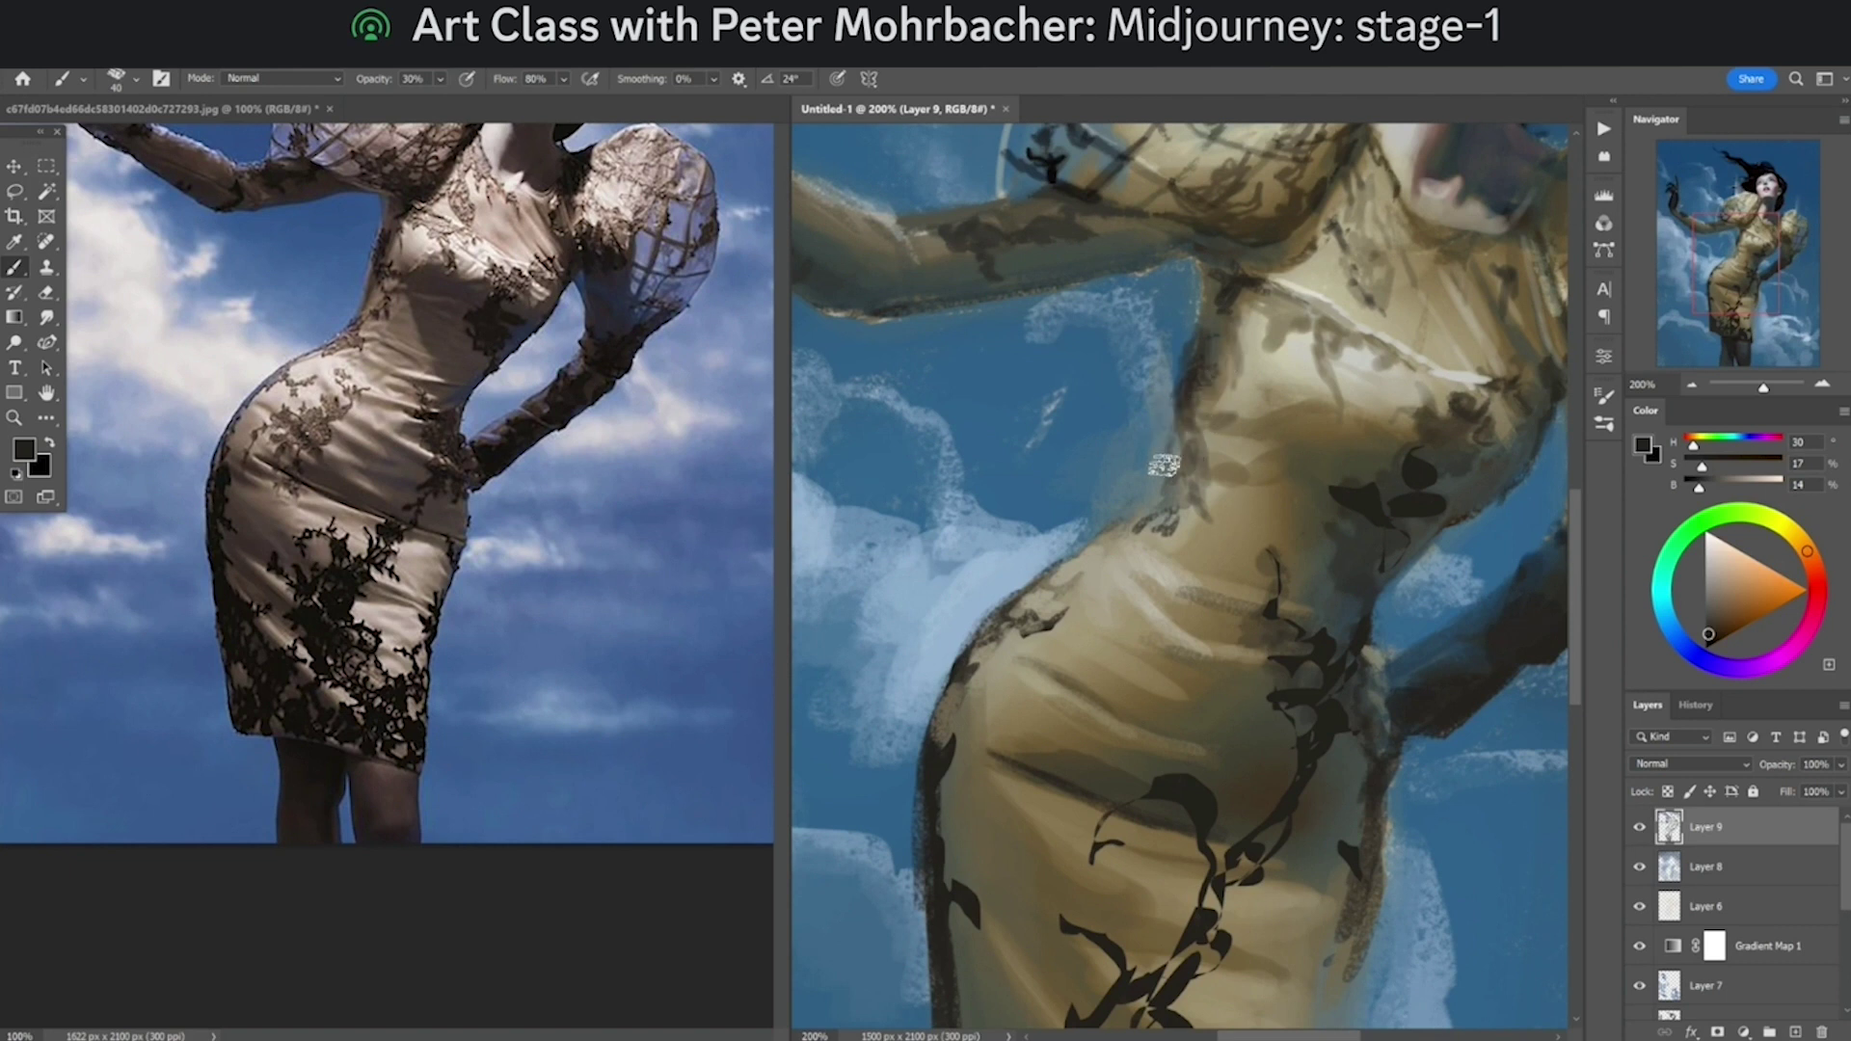
# Step: Darken the dress's contour below the bust at 70% opacity, and sample a dark grey-green for the hip edge at 100%
pyautogui.moveTo(1251, 620); pyautogui.dragTo(1115, 483)
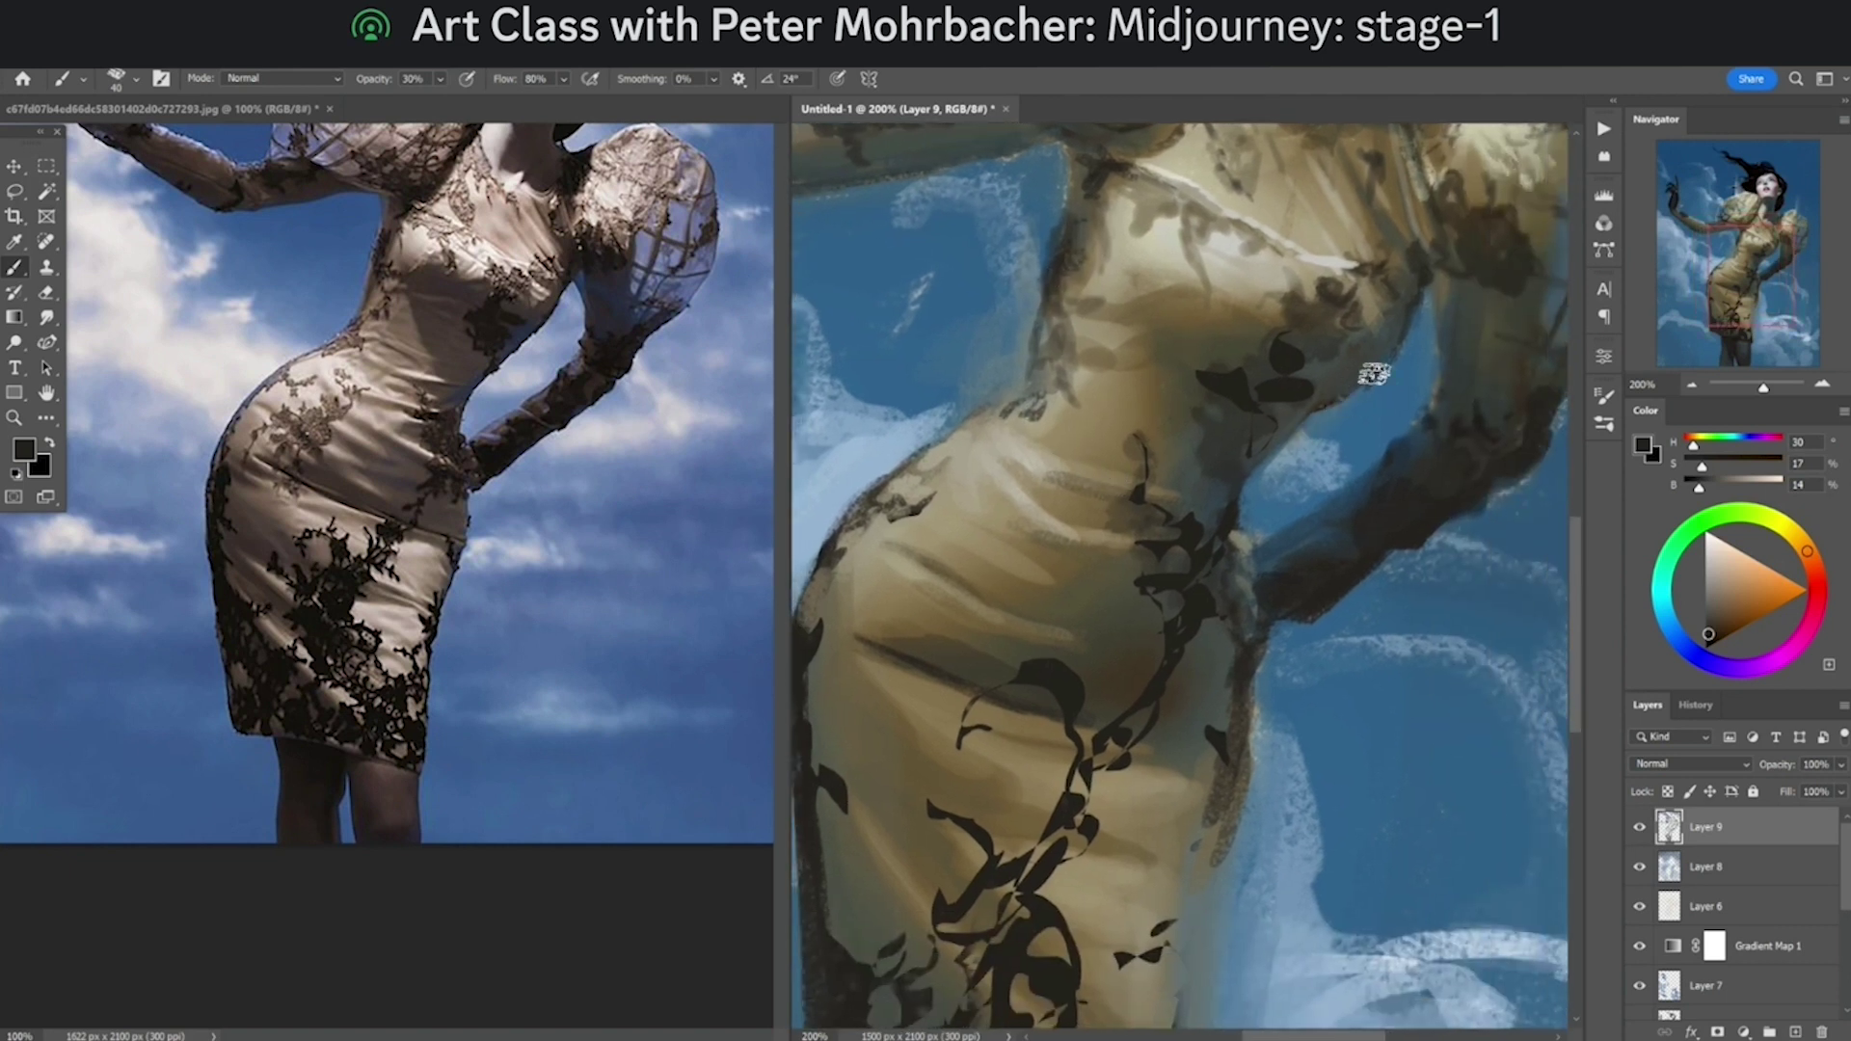
pyautogui.press('7')
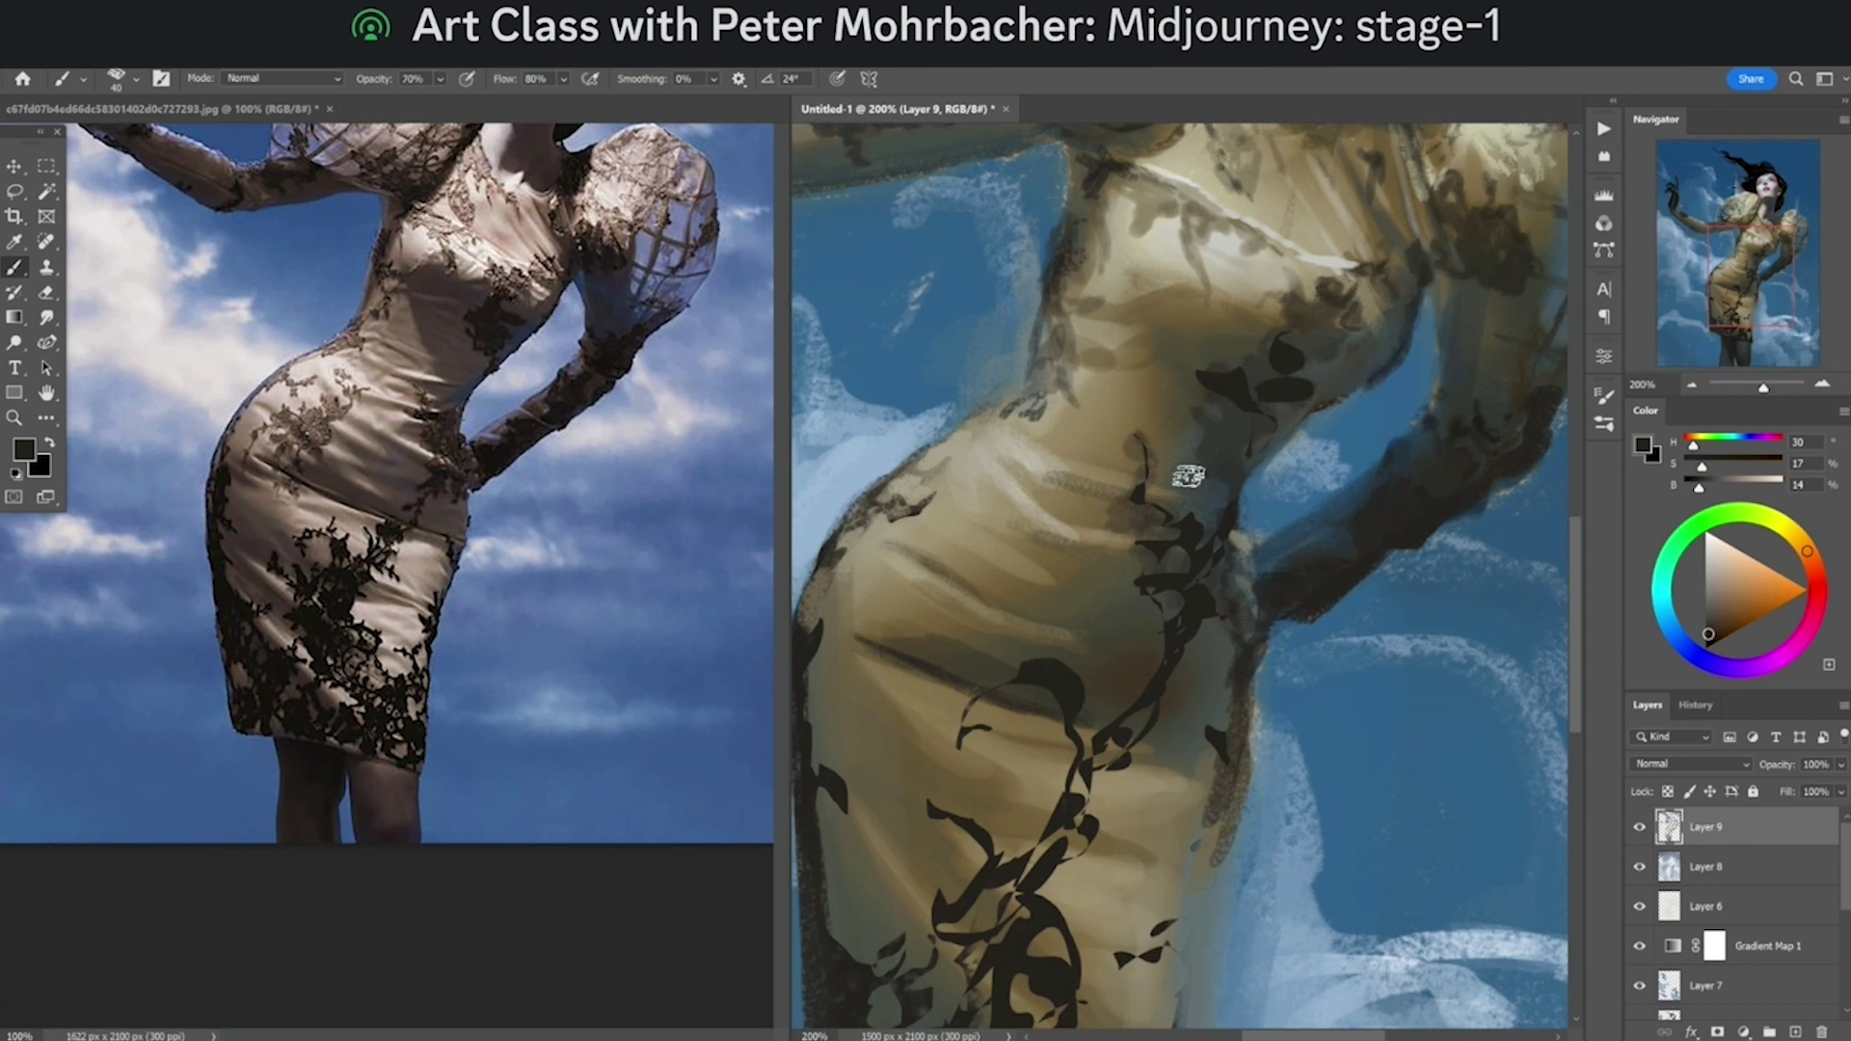
pyautogui.keyDown('alt'); pyautogui.click(1231, 723); pyautogui.keyUp('alt')
pyautogui.press('0')
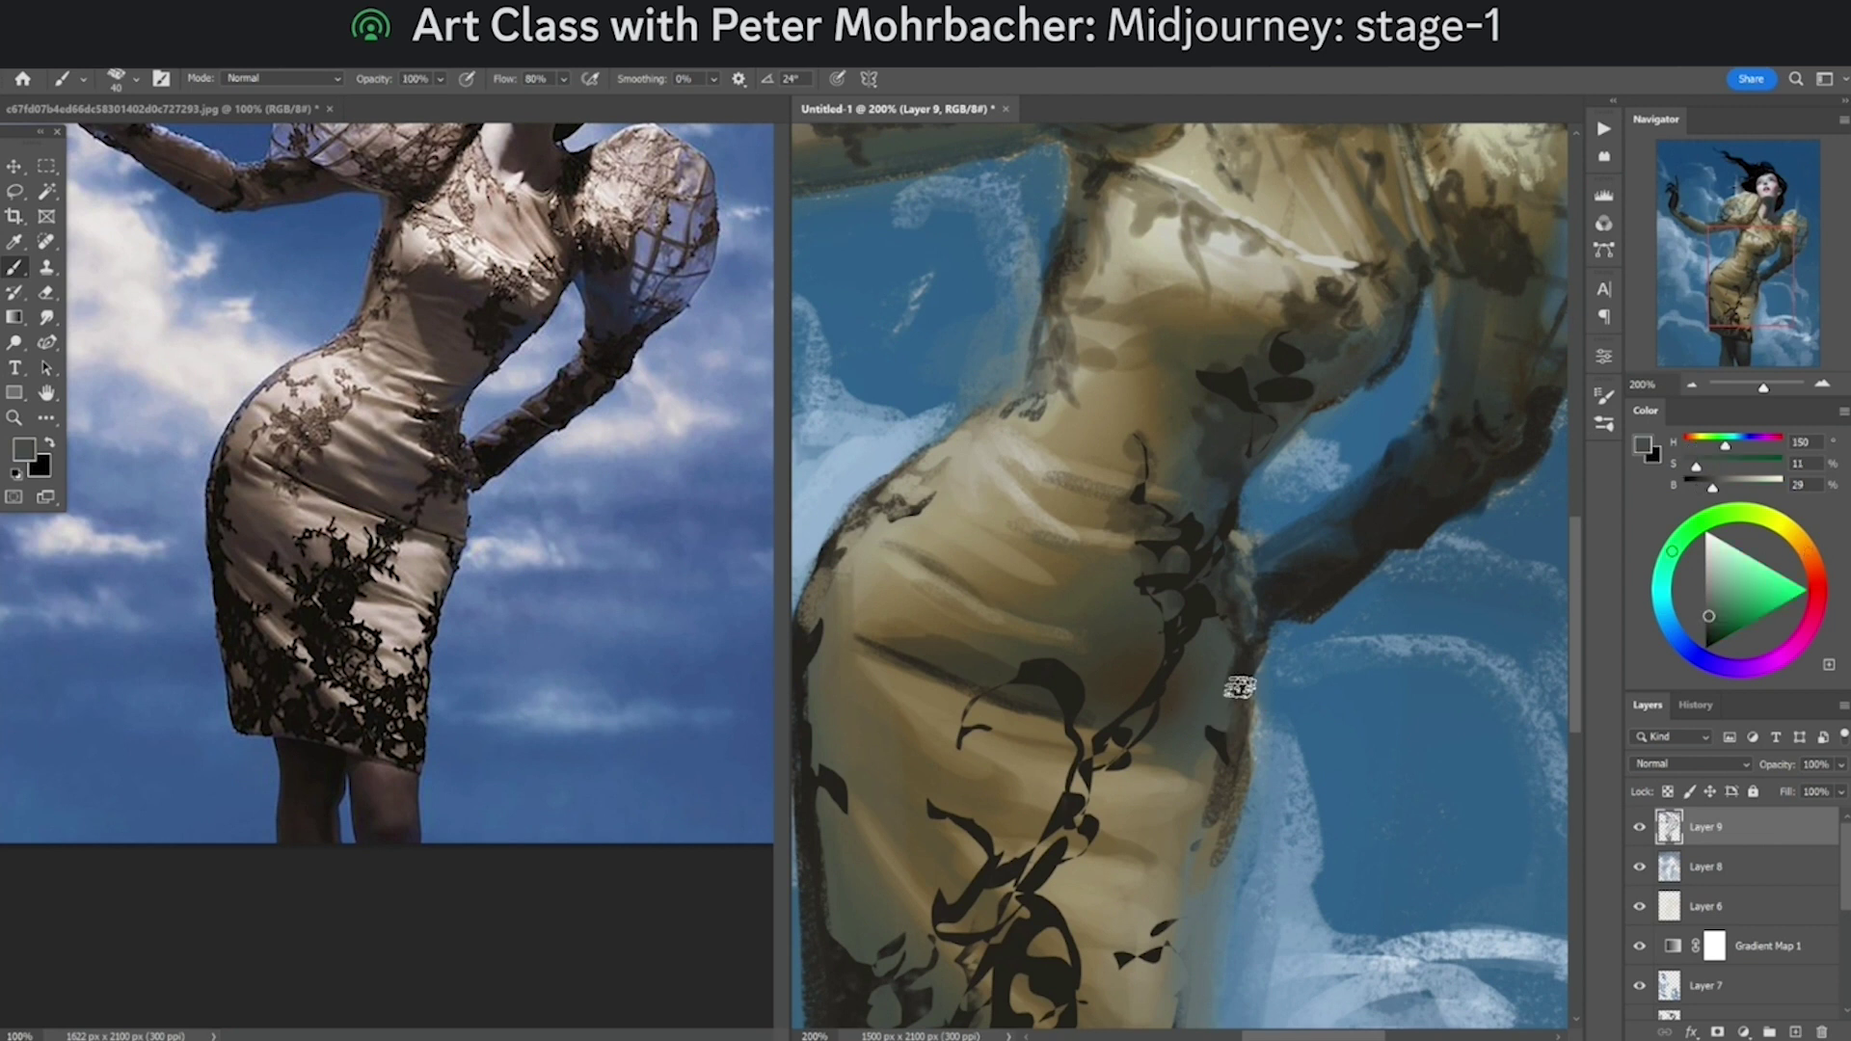
# Step: Clean up the hip's edge below the gloved hand with sampled sky and dark dress colours, ending with 40% brush opacity
pyautogui.moveTo(1309, 694); pyautogui.dragTo(1330, 628)
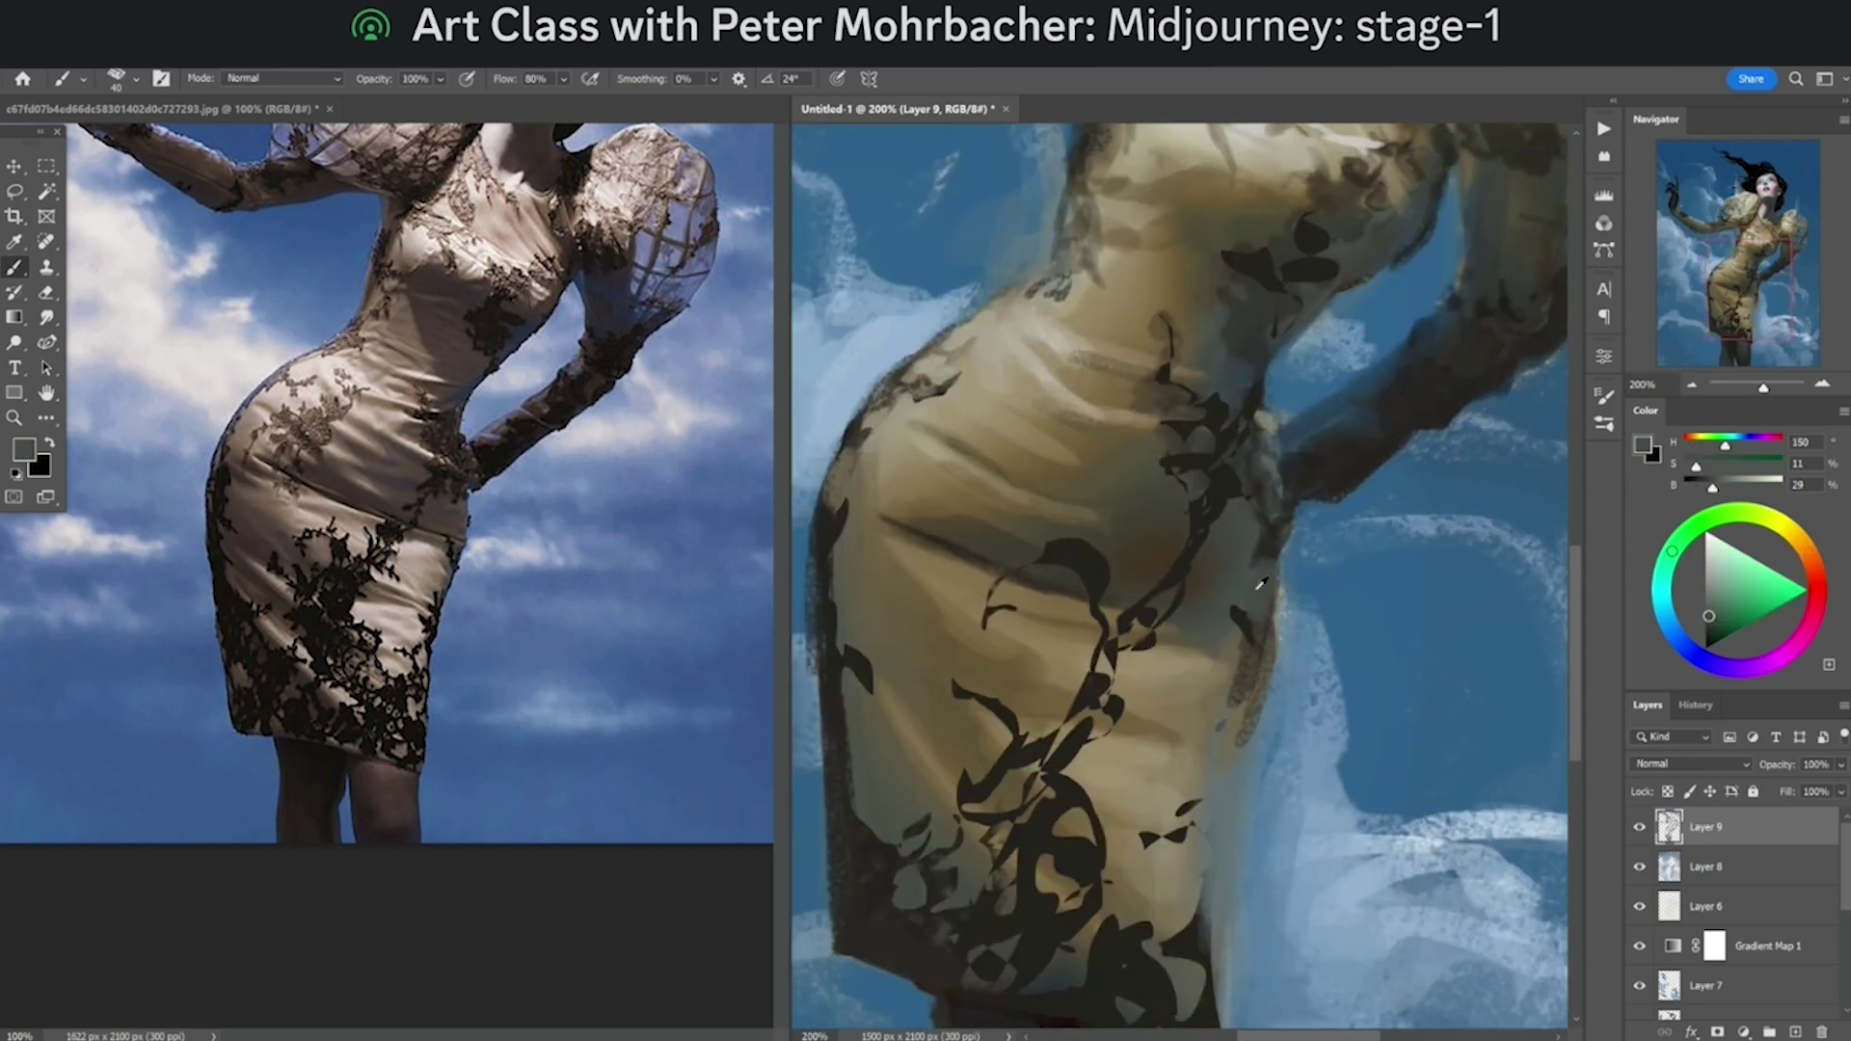
pyautogui.keyDown('alt'); pyautogui.click(1234, 675); pyautogui.keyUp('alt')
pyautogui.keyDown('alt'); pyautogui.click(1284, 684); pyautogui.keyUp('alt')
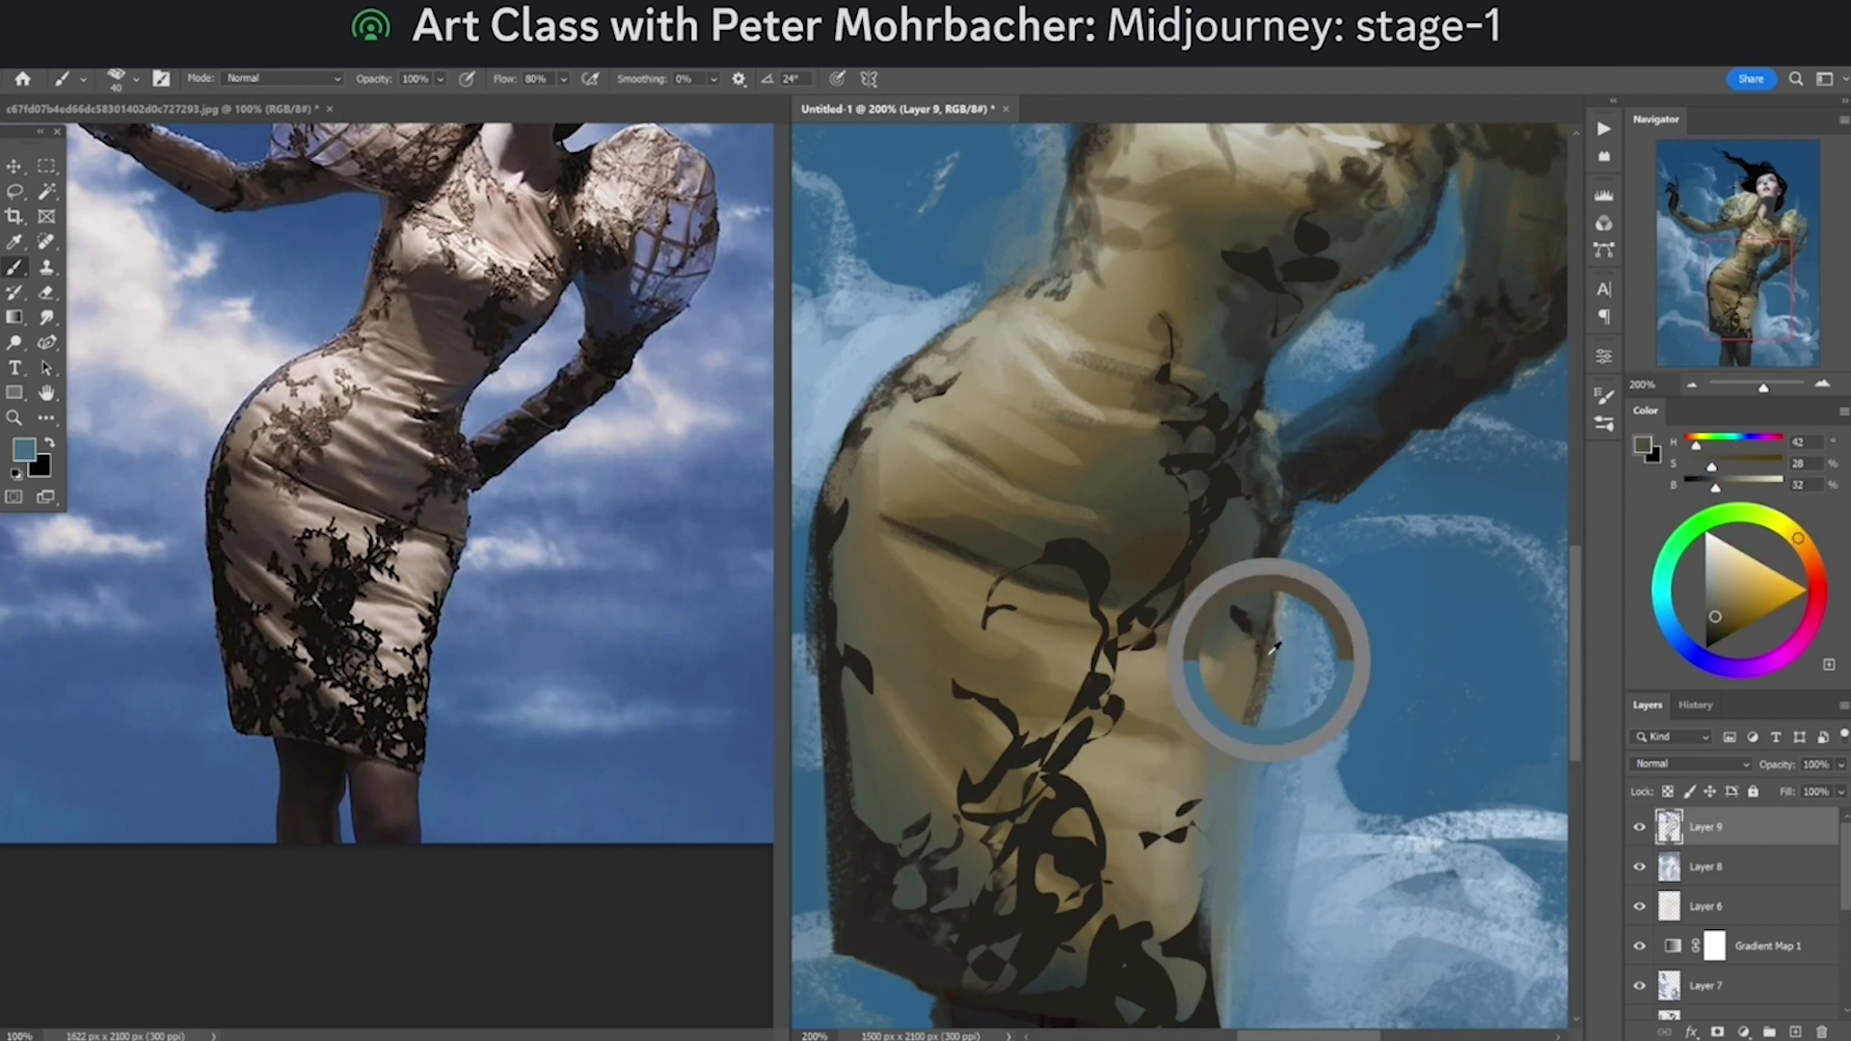
pyautogui.keyDown('alt'); pyautogui.click(1272, 578); pyautogui.keyUp('alt')
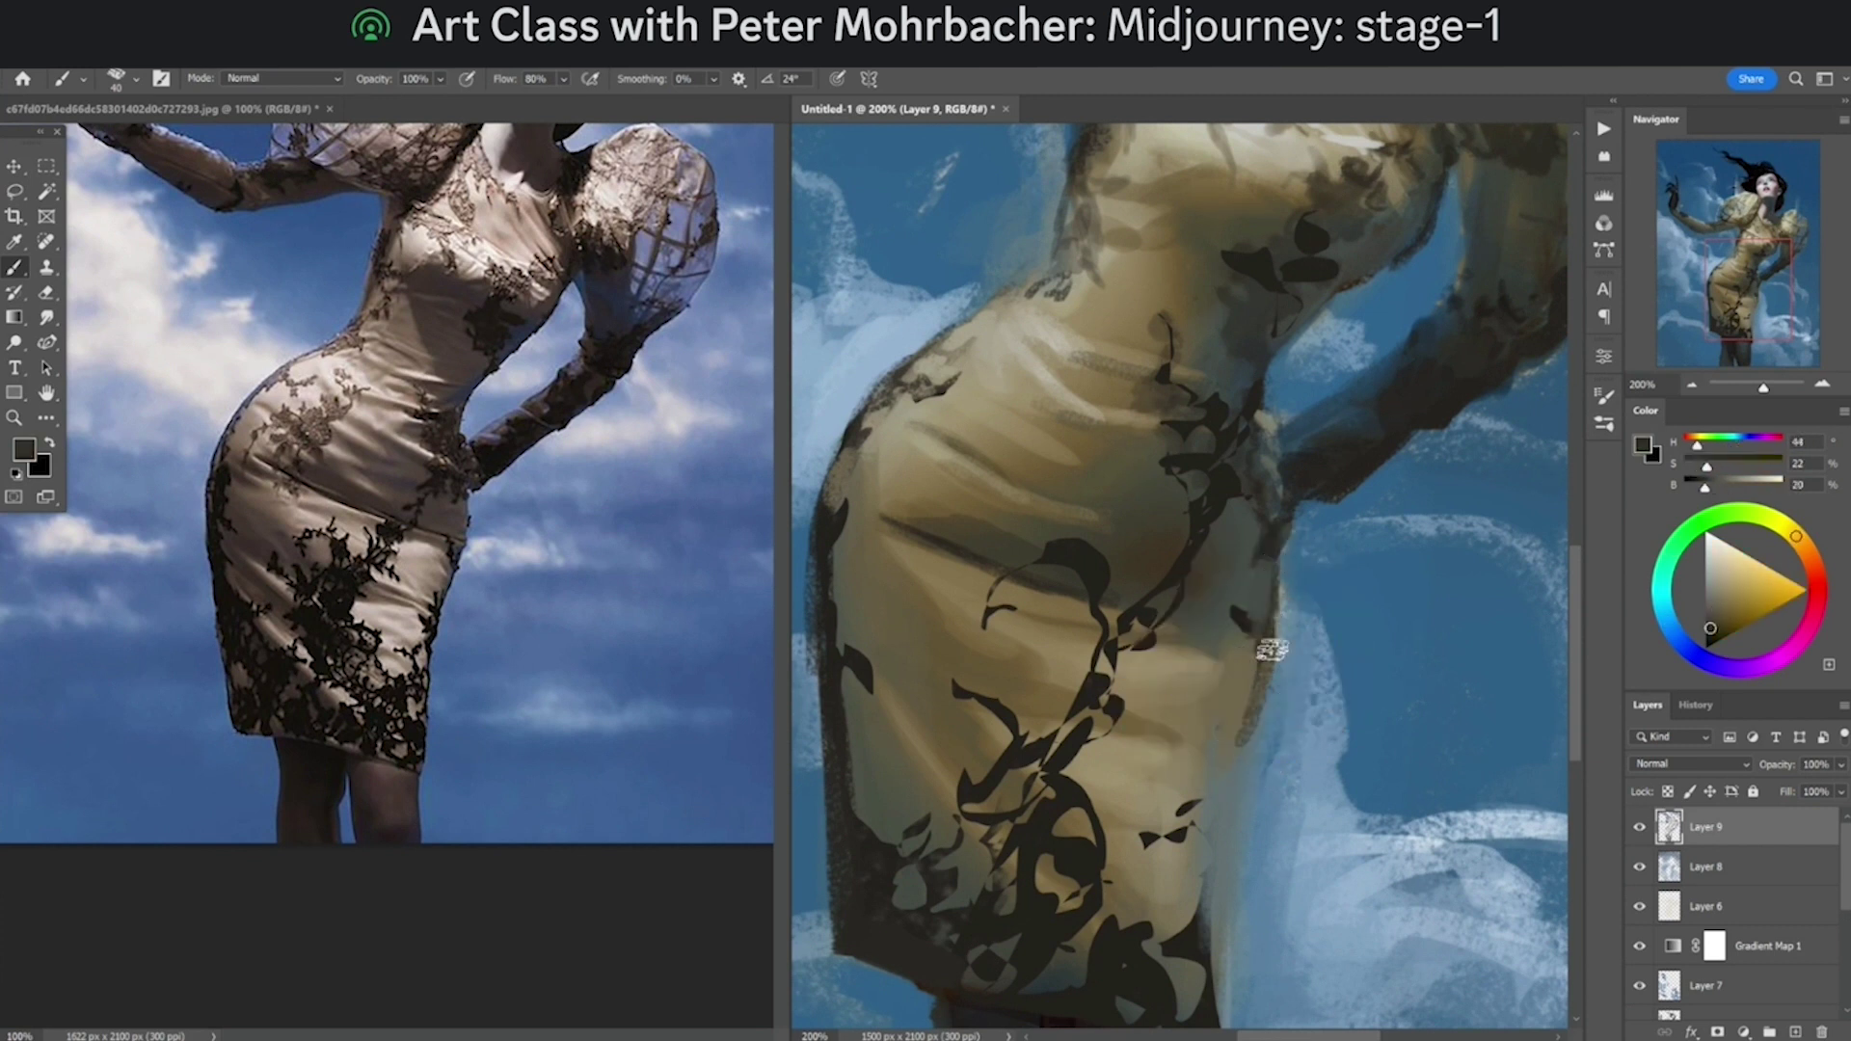
pyautogui.keyDown('alt'); pyautogui.click(1260, 620); pyautogui.keyUp('alt')
pyautogui.press('4')
# Step: Paint finer folds across the waist with a size 20 brush, using sampled light and brown tones at 40% and 60% opacity
pyautogui.hotkey('ctrl', '-')
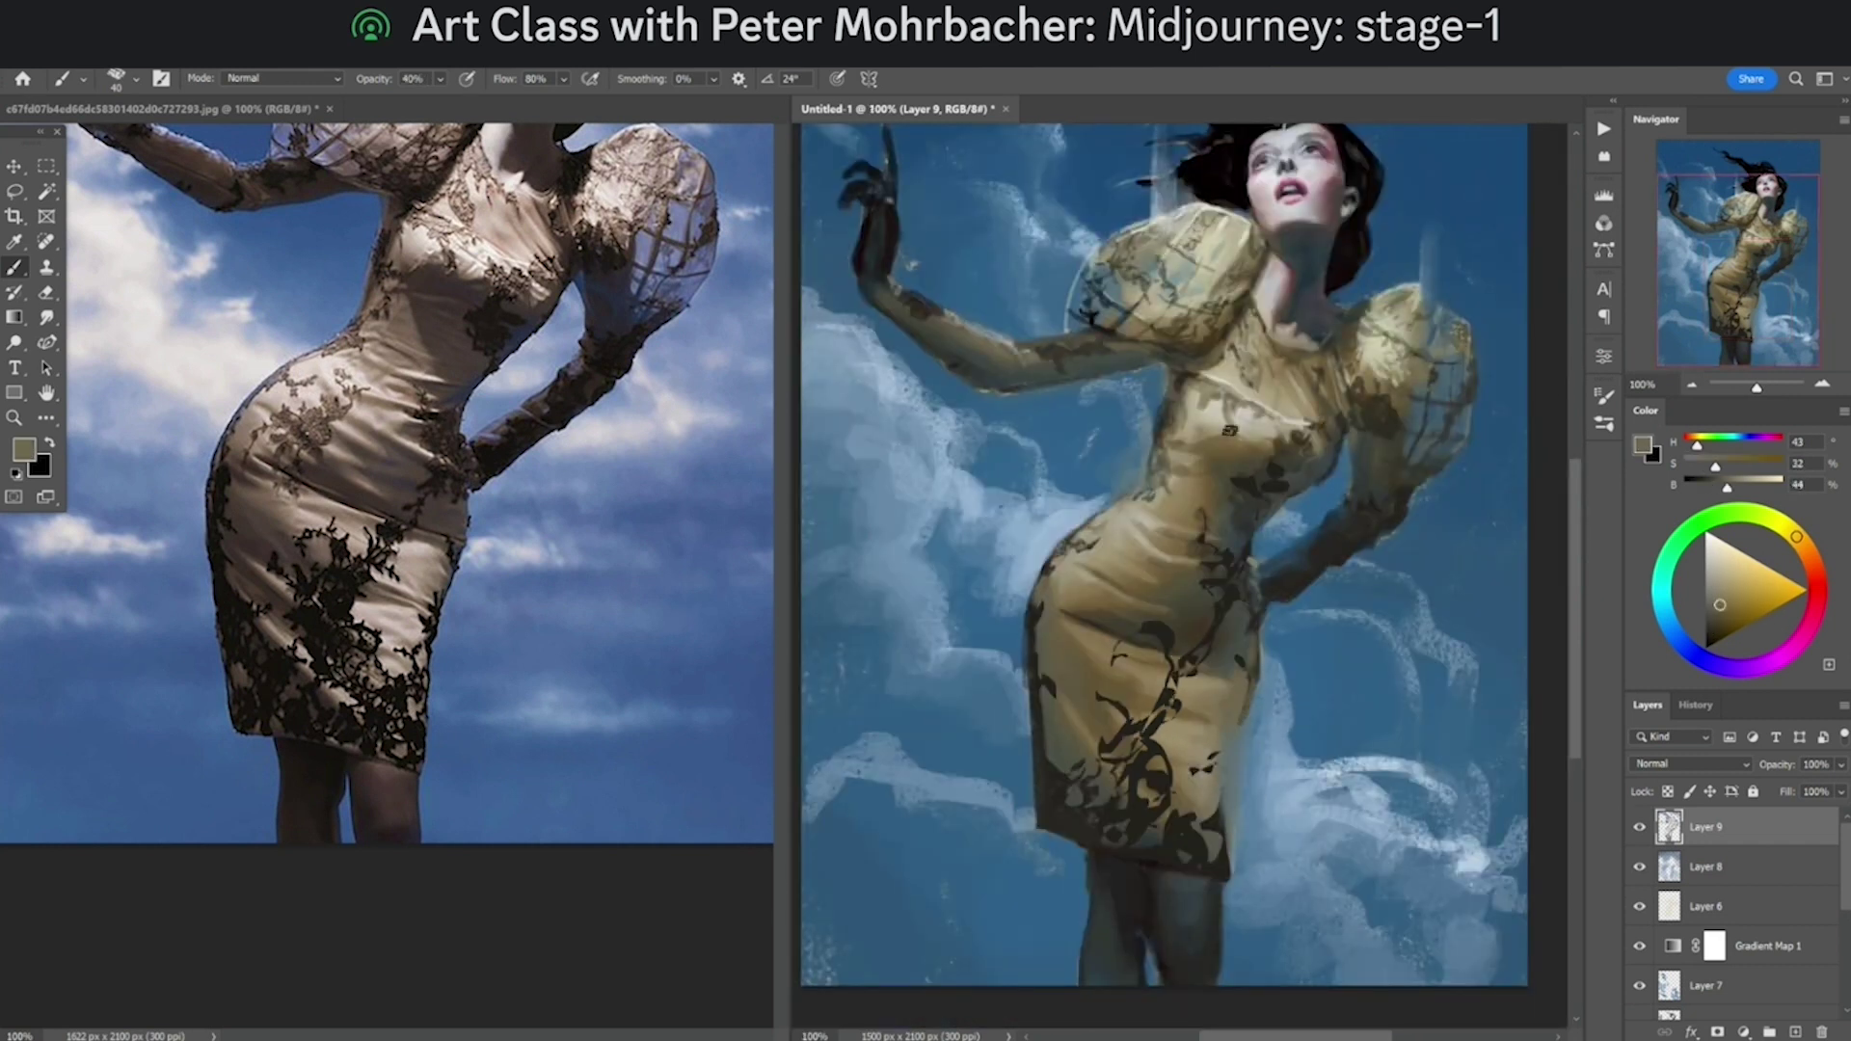
pyautogui.hotkey('ctrl', '+')
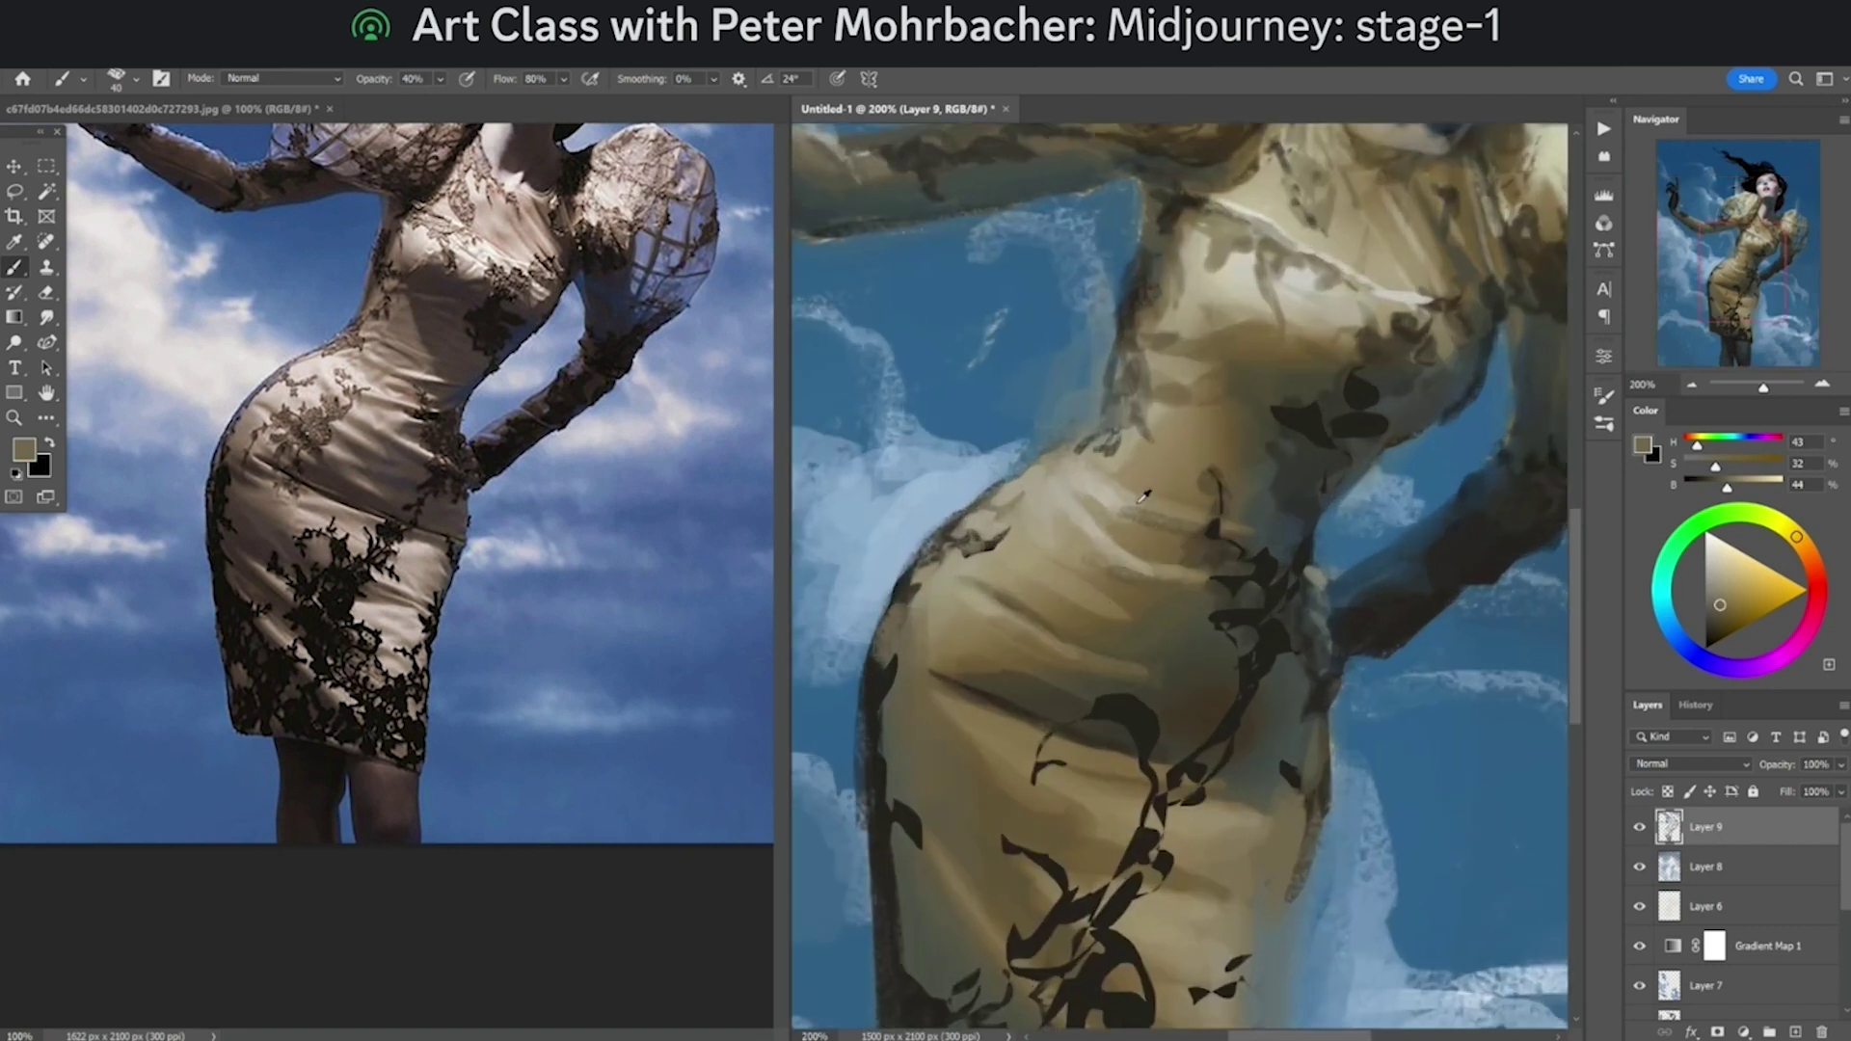
pyautogui.keyDown('alt'); pyautogui.click(1119, 496); pyautogui.keyUp('alt')
pyautogui.press('[')
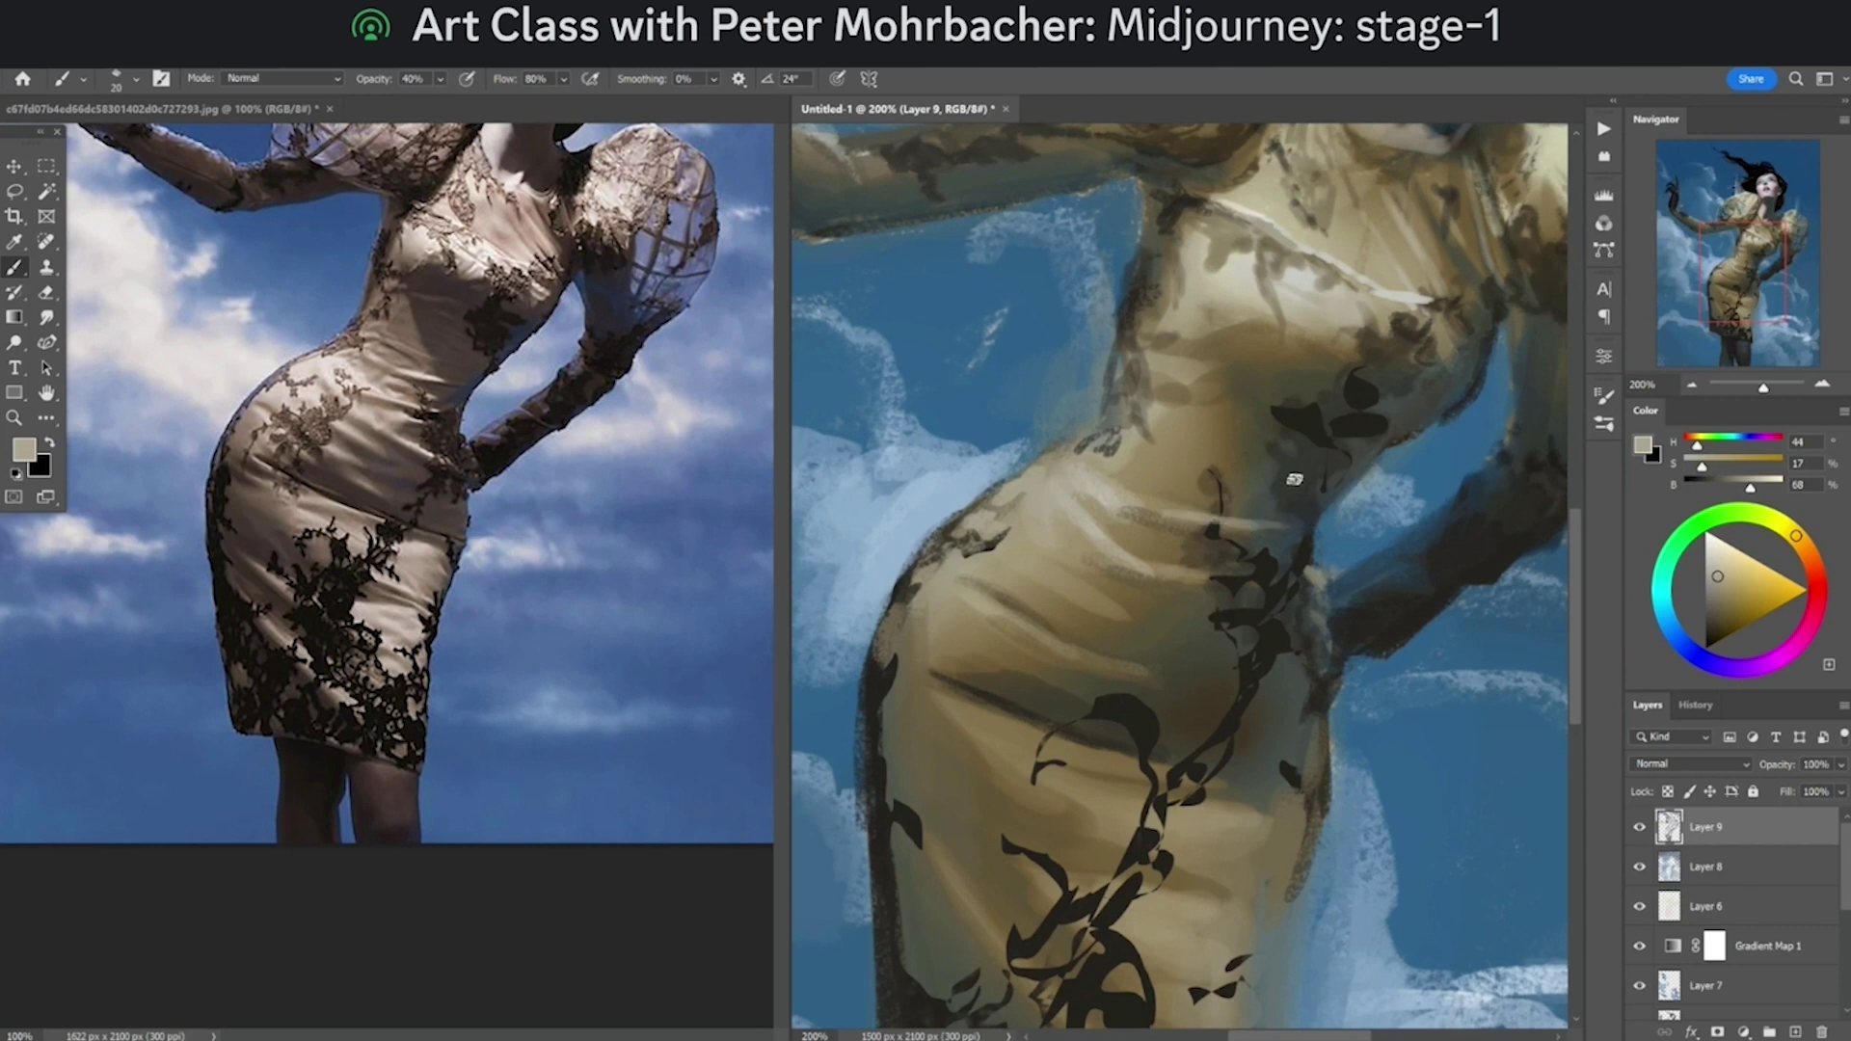
pyautogui.keyDown('alt'); pyautogui.click(1240, 442); pyautogui.keyUp('alt')
pyautogui.press('6')
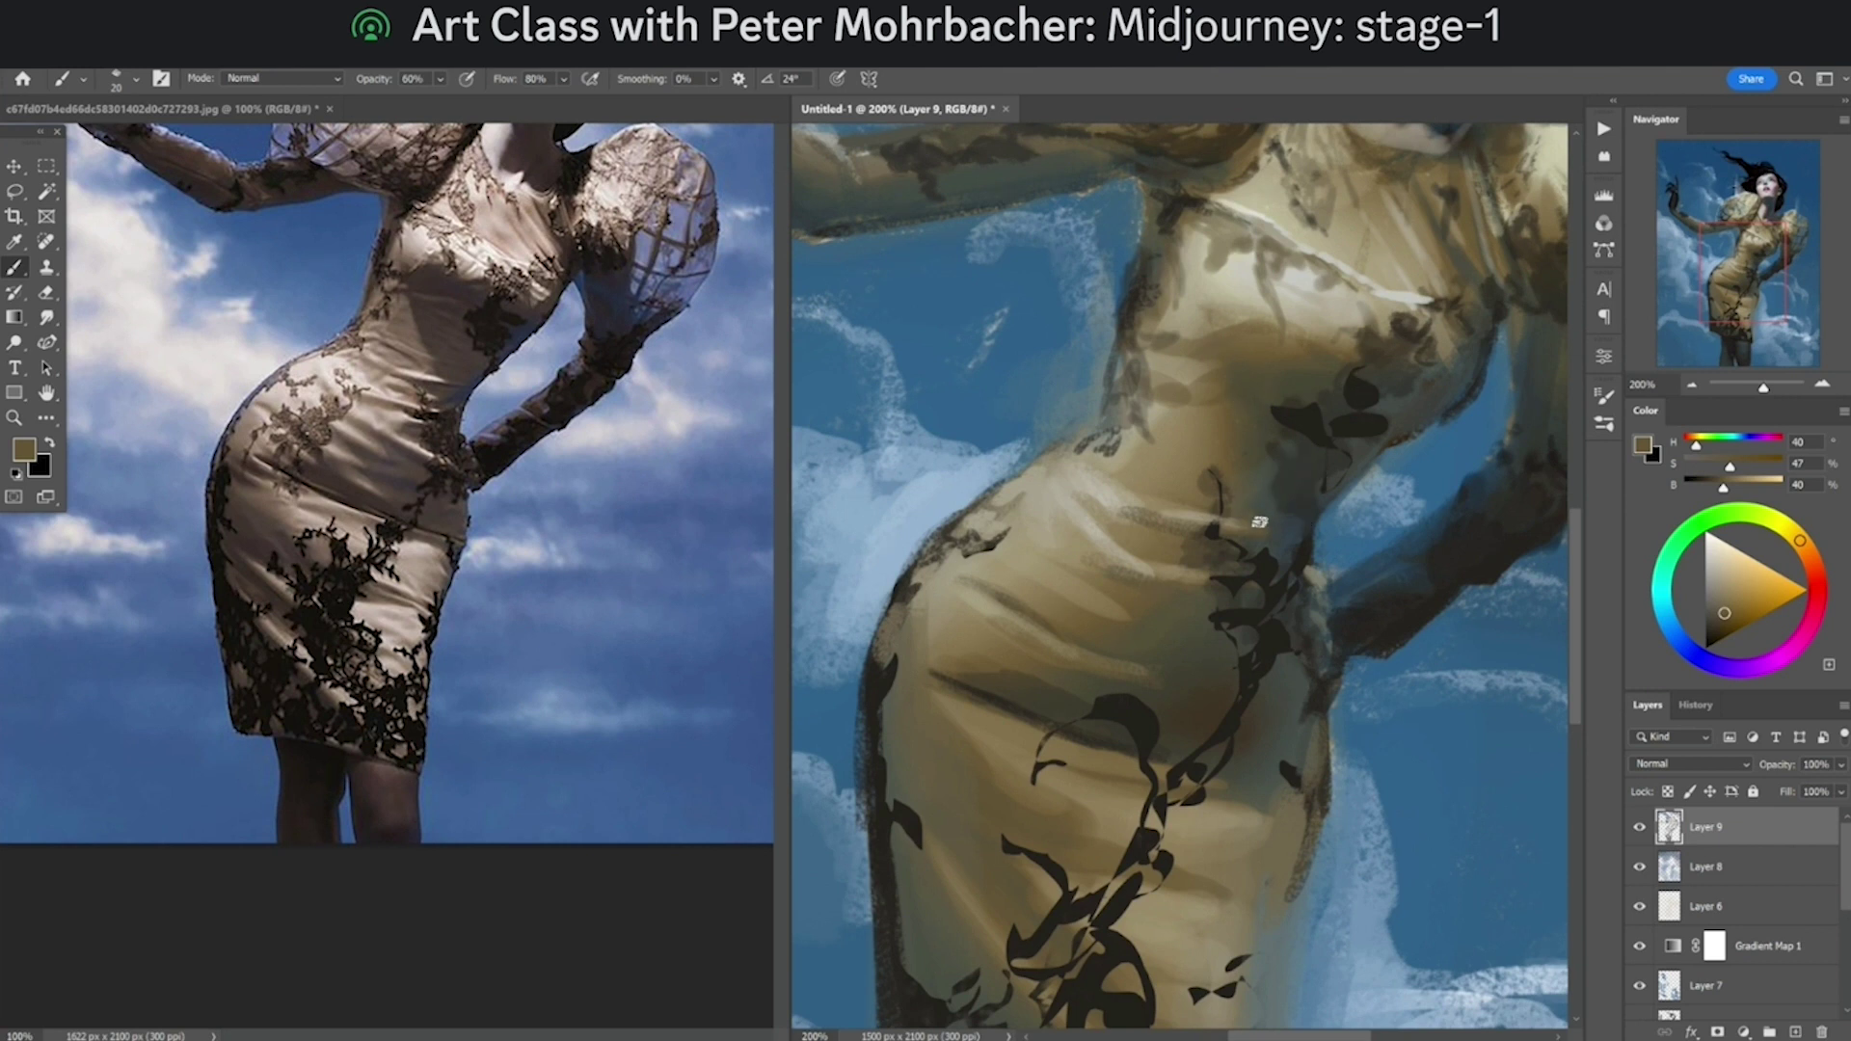
# Step: Sharpen the waist folds by alternating sampled highlight and brown shadow tones at 70% and 40% brush opacity
pyautogui.keyDown('alt'); pyautogui.click(1123, 498); pyautogui.keyUp('alt')
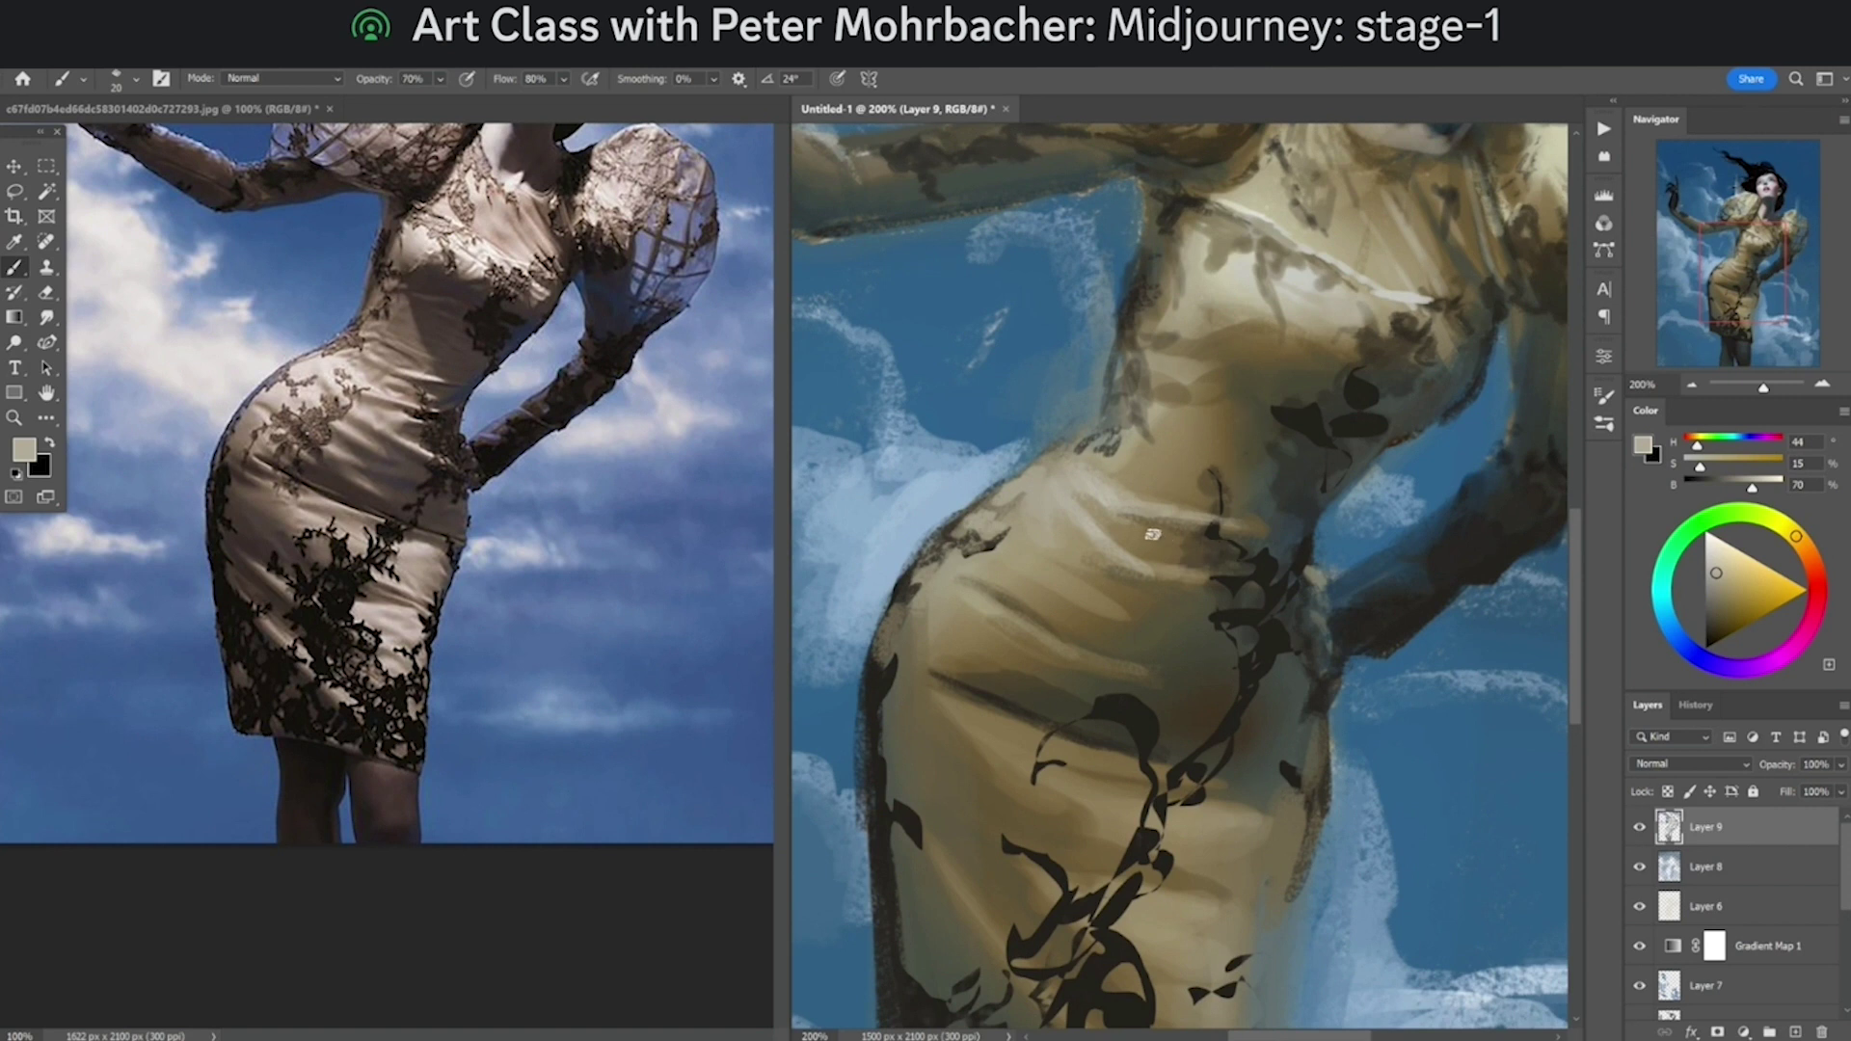
pyautogui.keyDown('alt'); pyautogui.click(1180, 529); pyautogui.keyUp('alt')
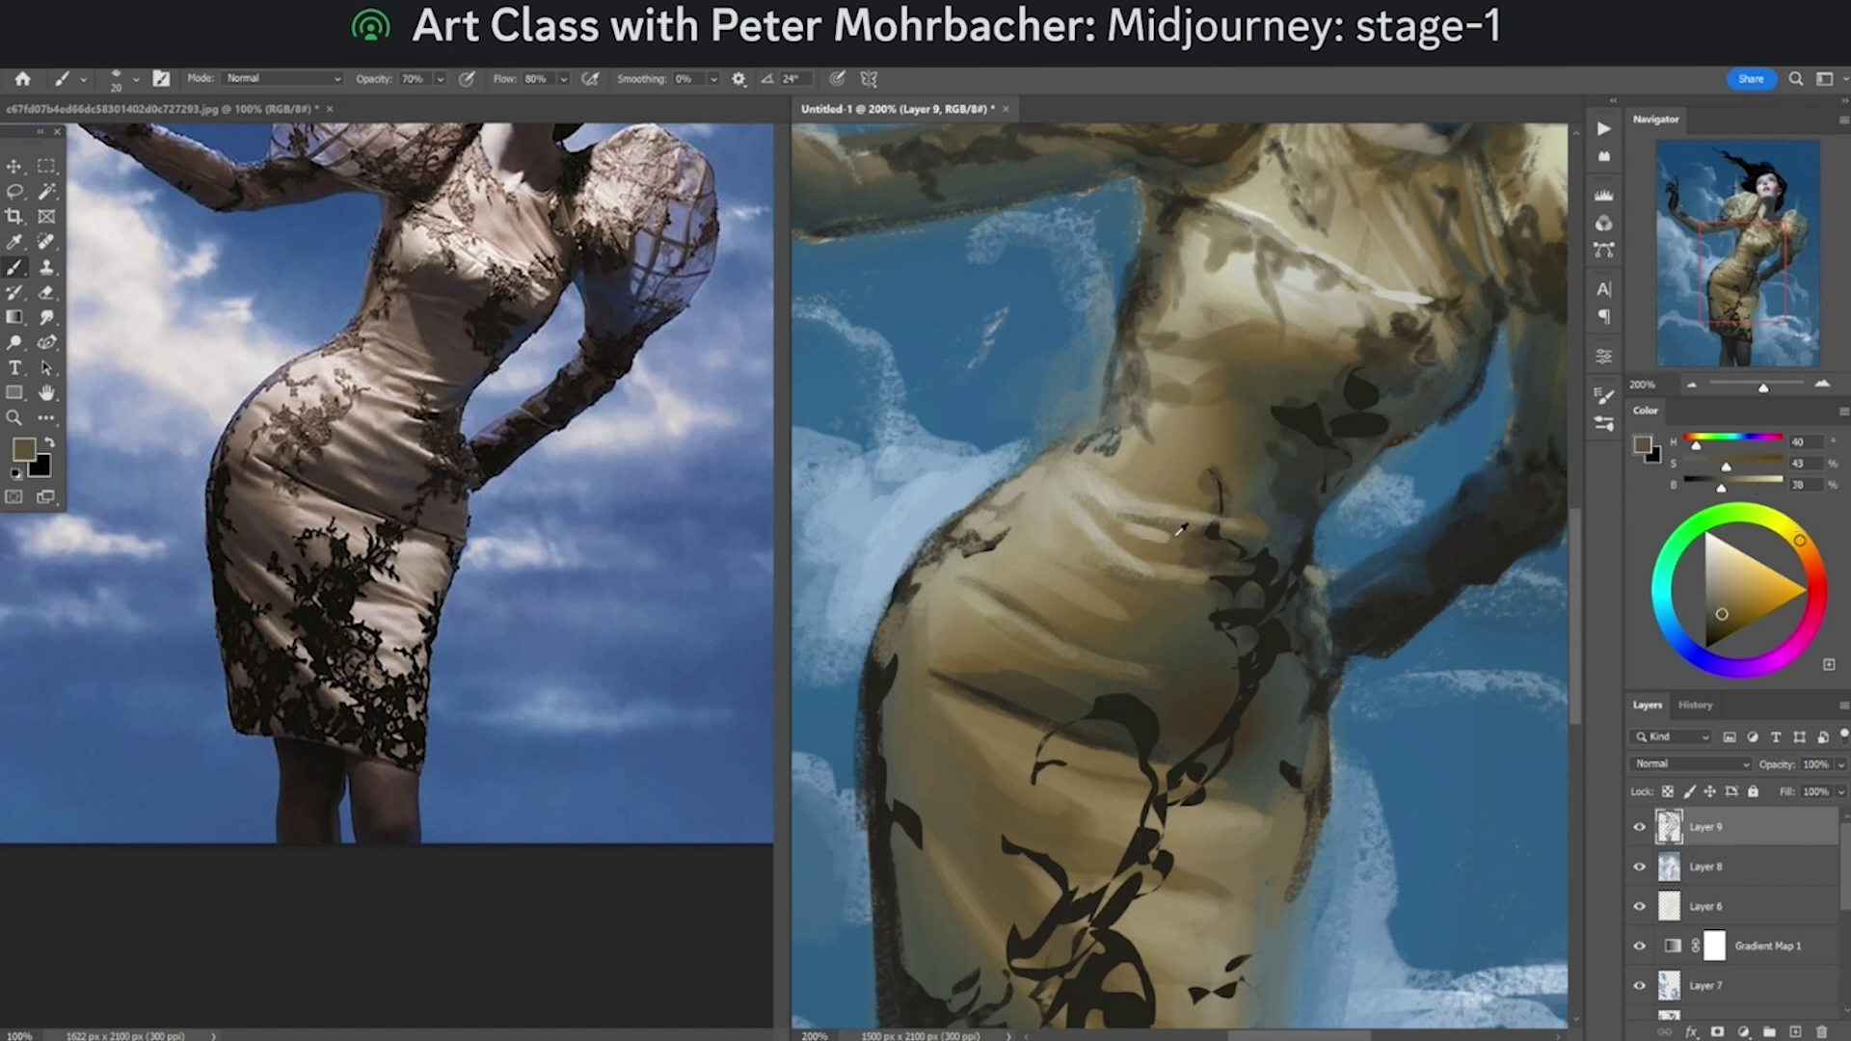
pyautogui.keyDown('alt'); pyautogui.click(1162, 542); pyautogui.keyUp('alt')
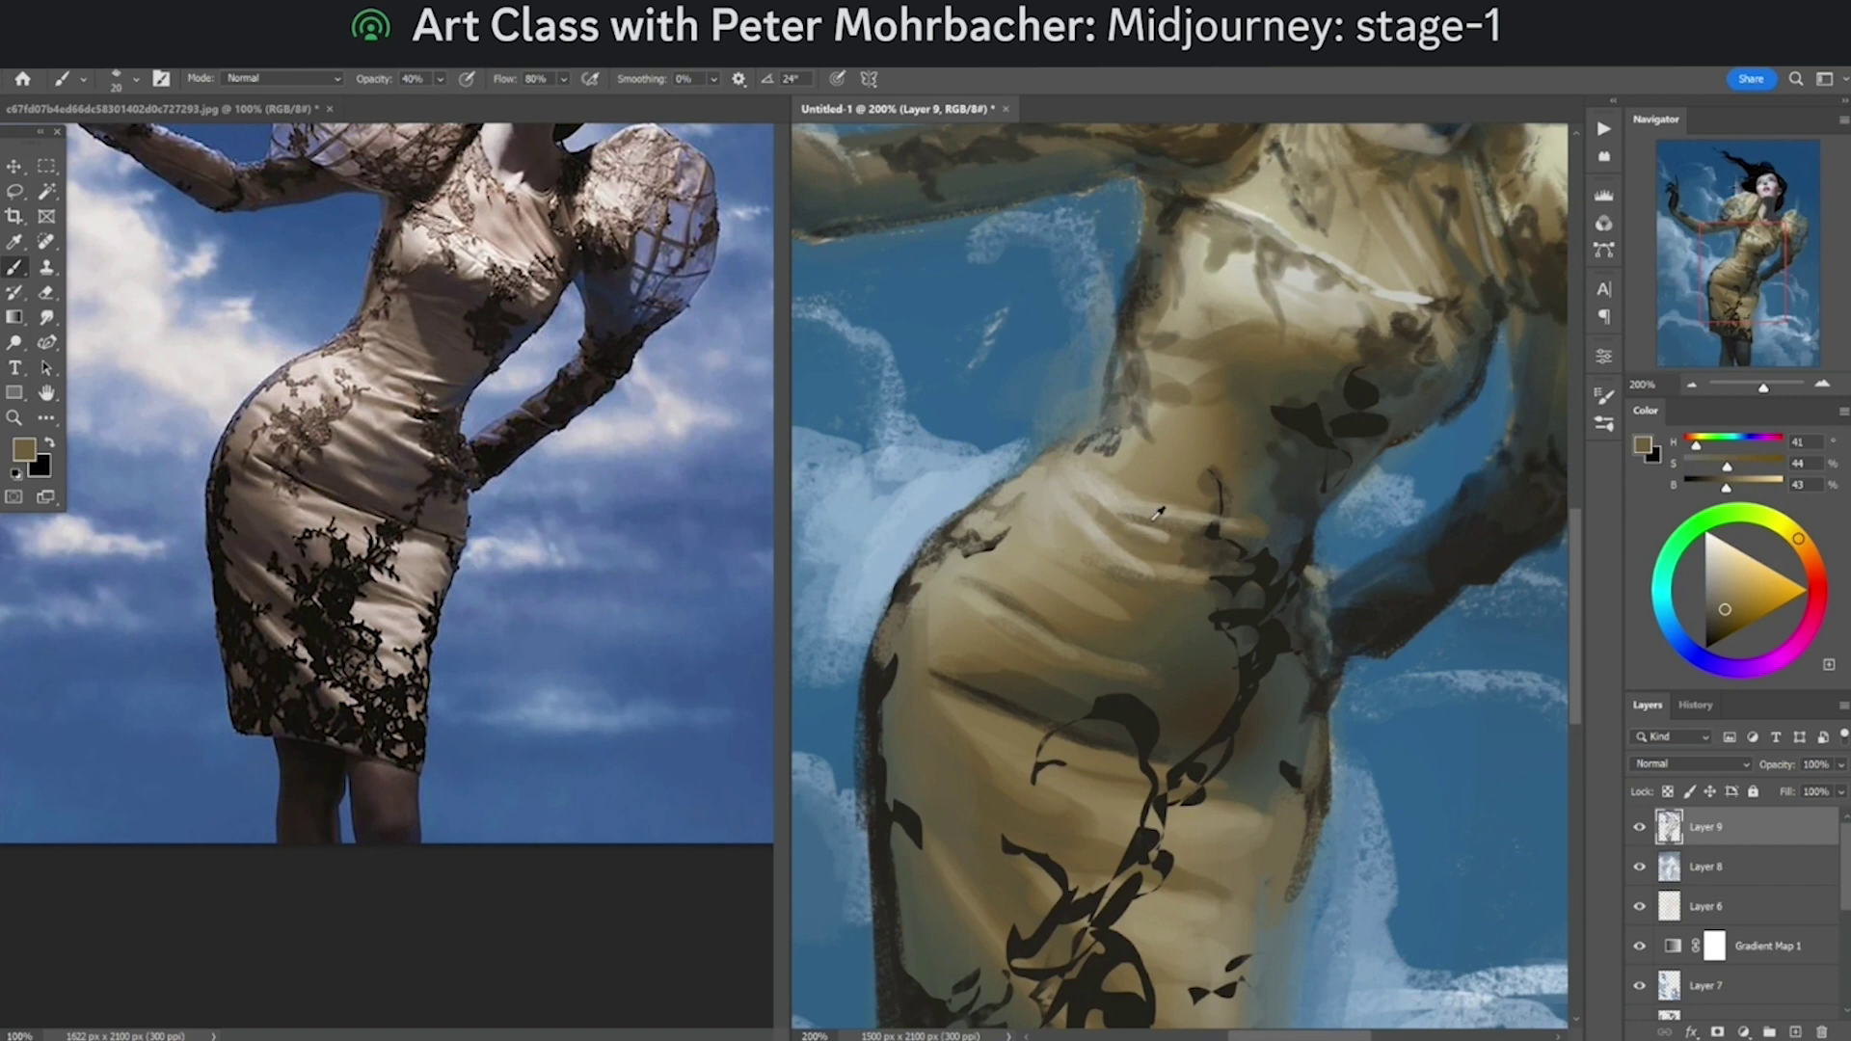
pyautogui.keyDown('alt'); pyautogui.click(1153, 522); pyautogui.keyUp('alt')
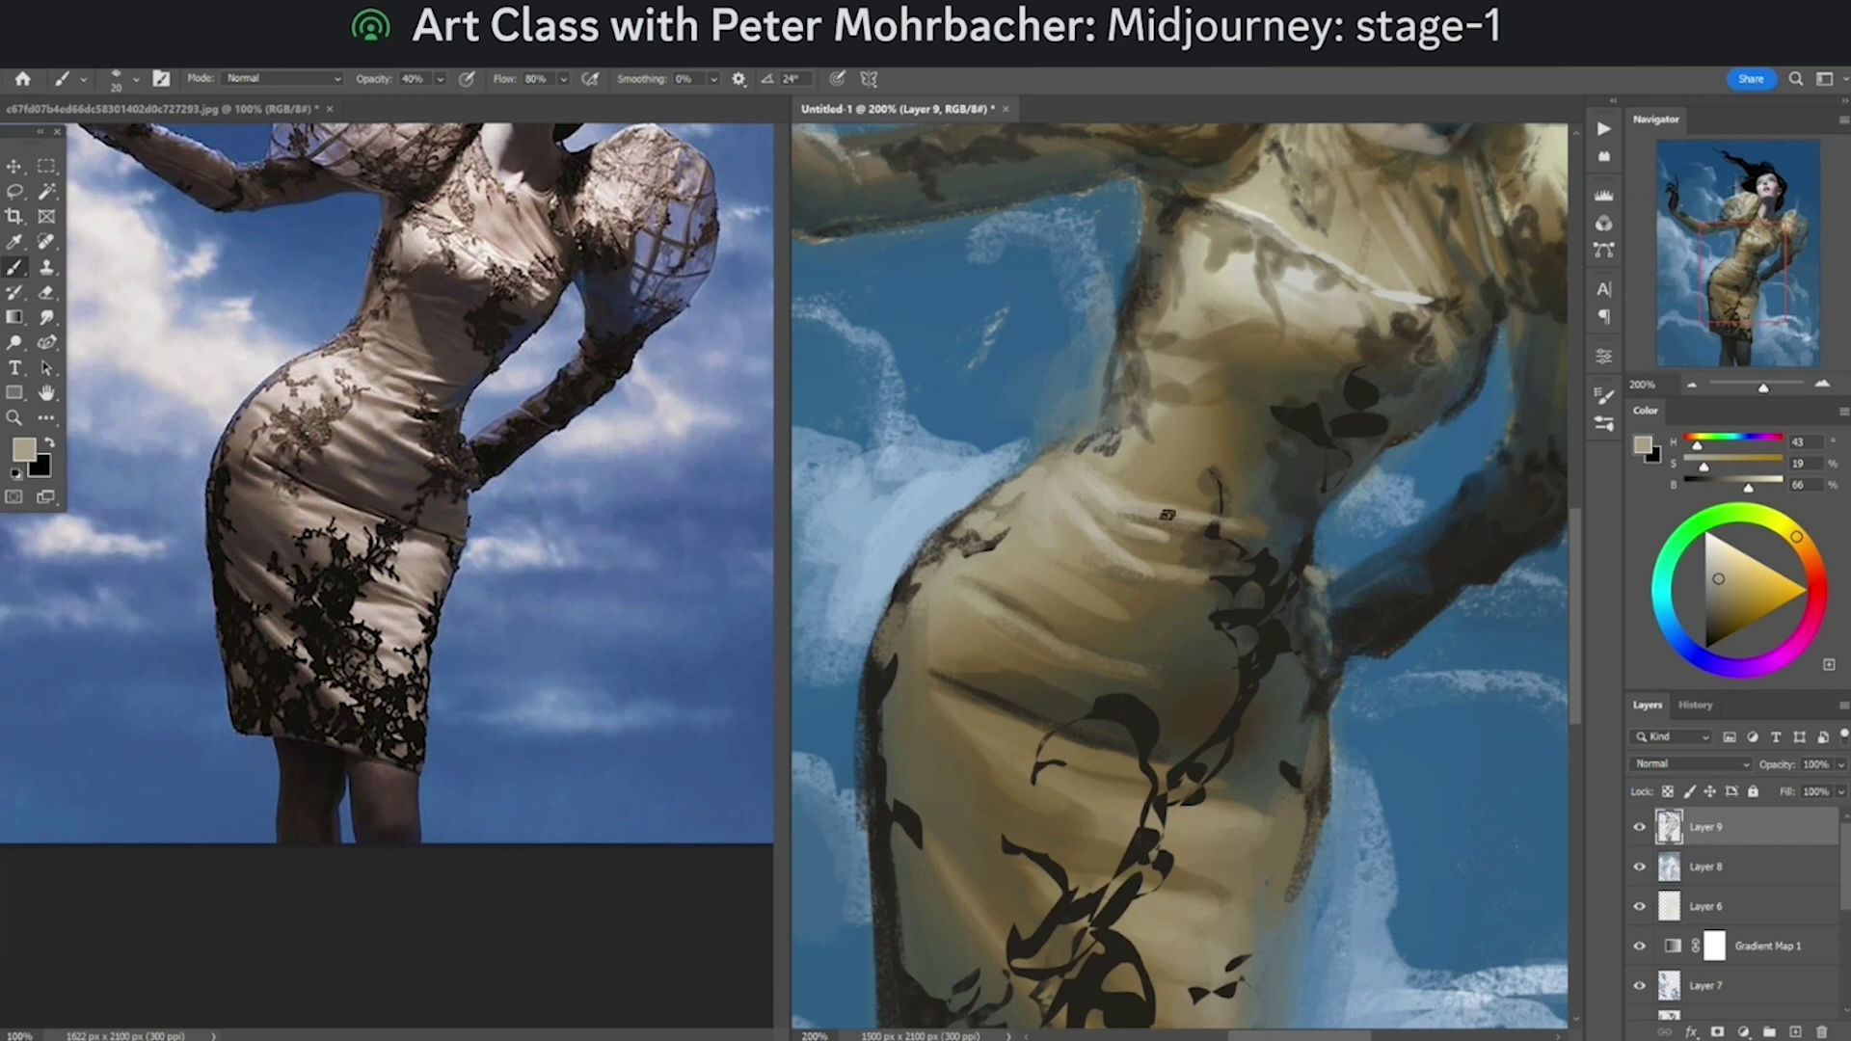
pyautogui.keyDown('alt'); pyautogui.click(1155, 533); pyautogui.keyUp('alt')
pyautogui.keyDown('alt'); pyautogui.click(1169, 536); pyautogui.keyUp('alt')
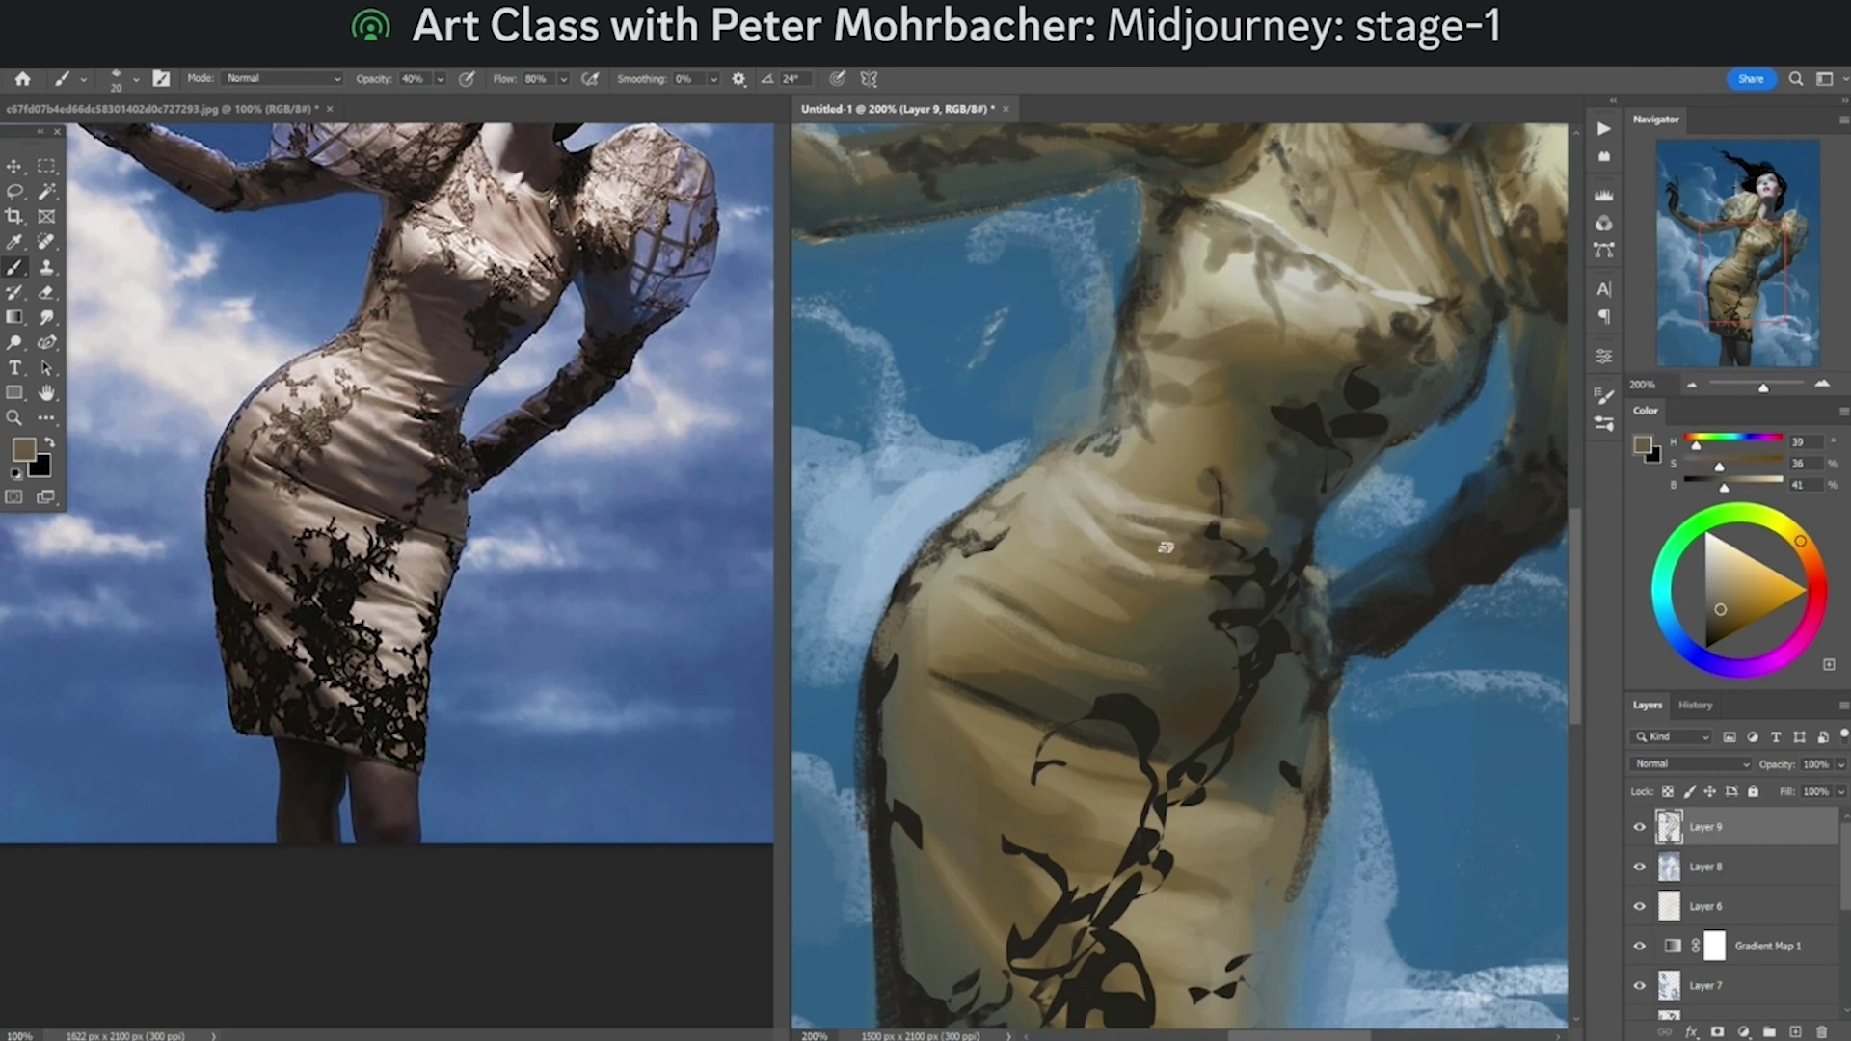
# Step: Blend brown tones under the waist folds, brighten their highlights at 70% opacity, and undo the stray stroke below them
pyautogui.keyDown('alt'); pyautogui.click(1119, 558); pyautogui.keyUp('alt')
pyautogui.keyDown('alt'); pyautogui.click(1105, 569); pyautogui.keyUp('alt')
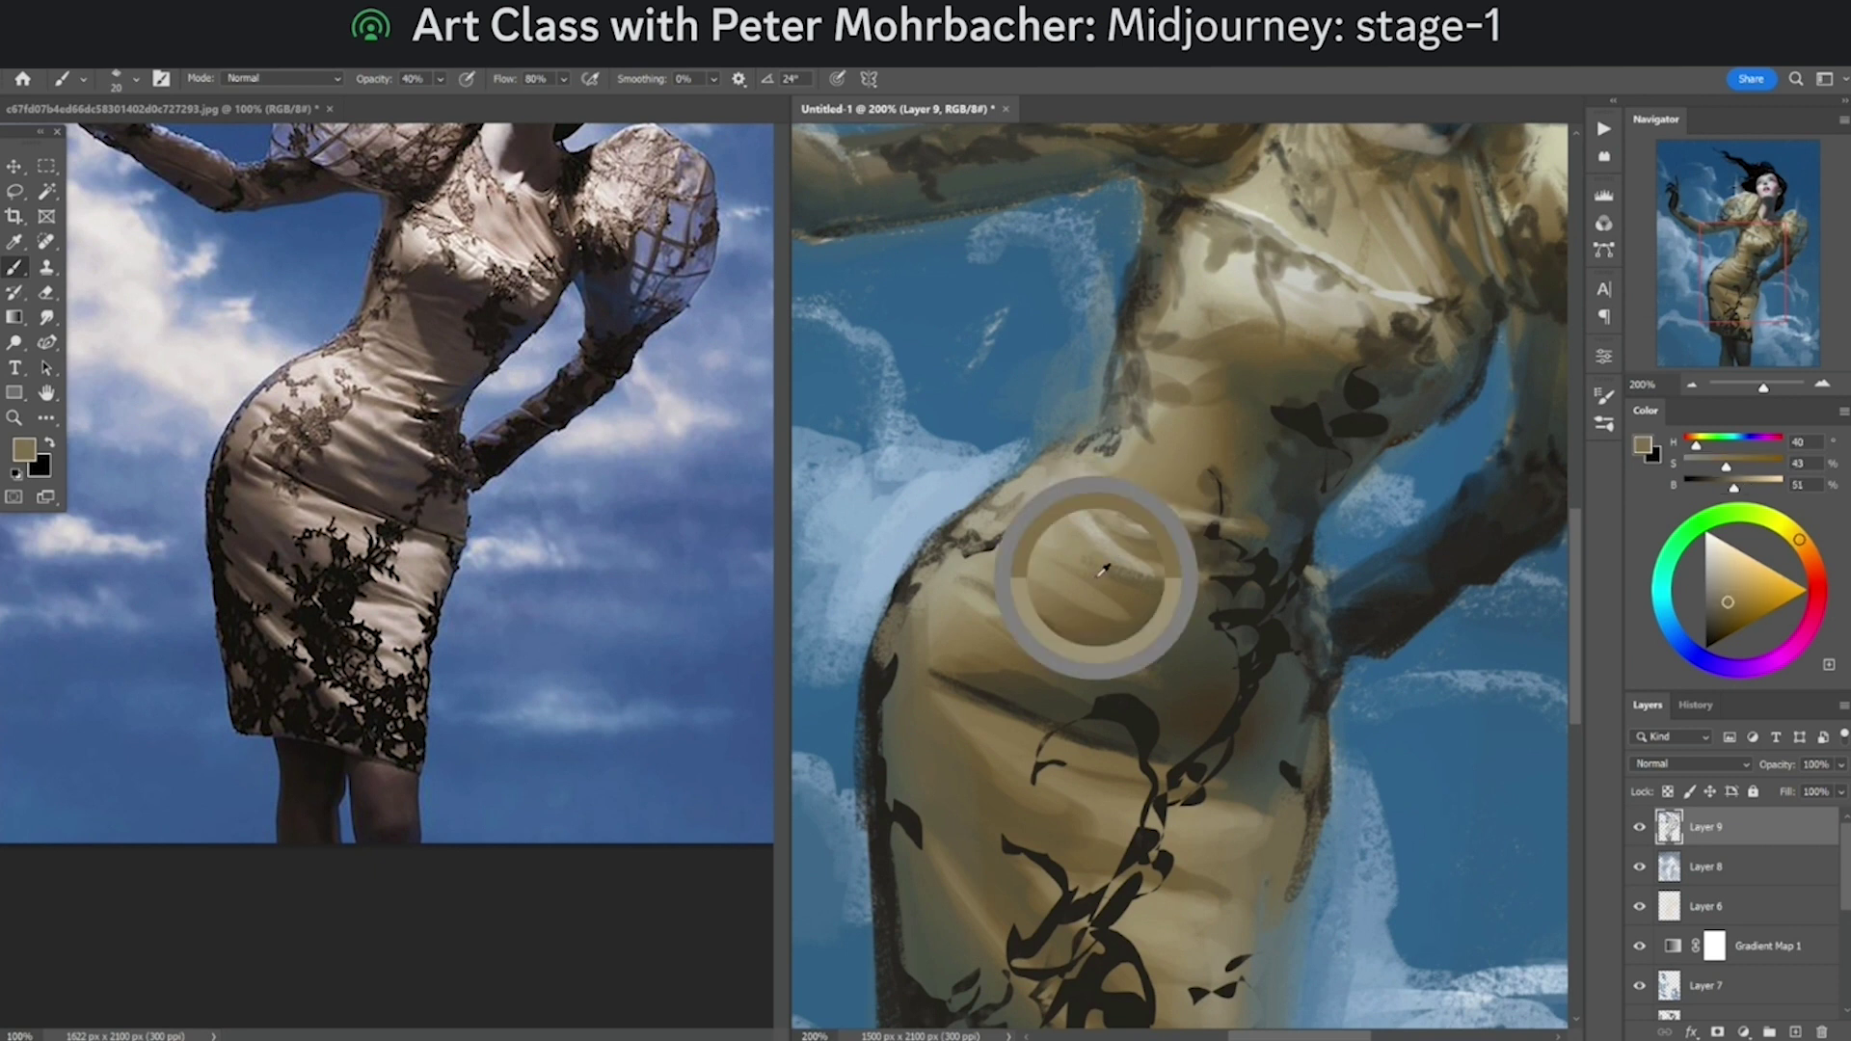
pyautogui.keyDown('alt'); pyautogui.click(1110, 570); pyautogui.keyUp('alt')
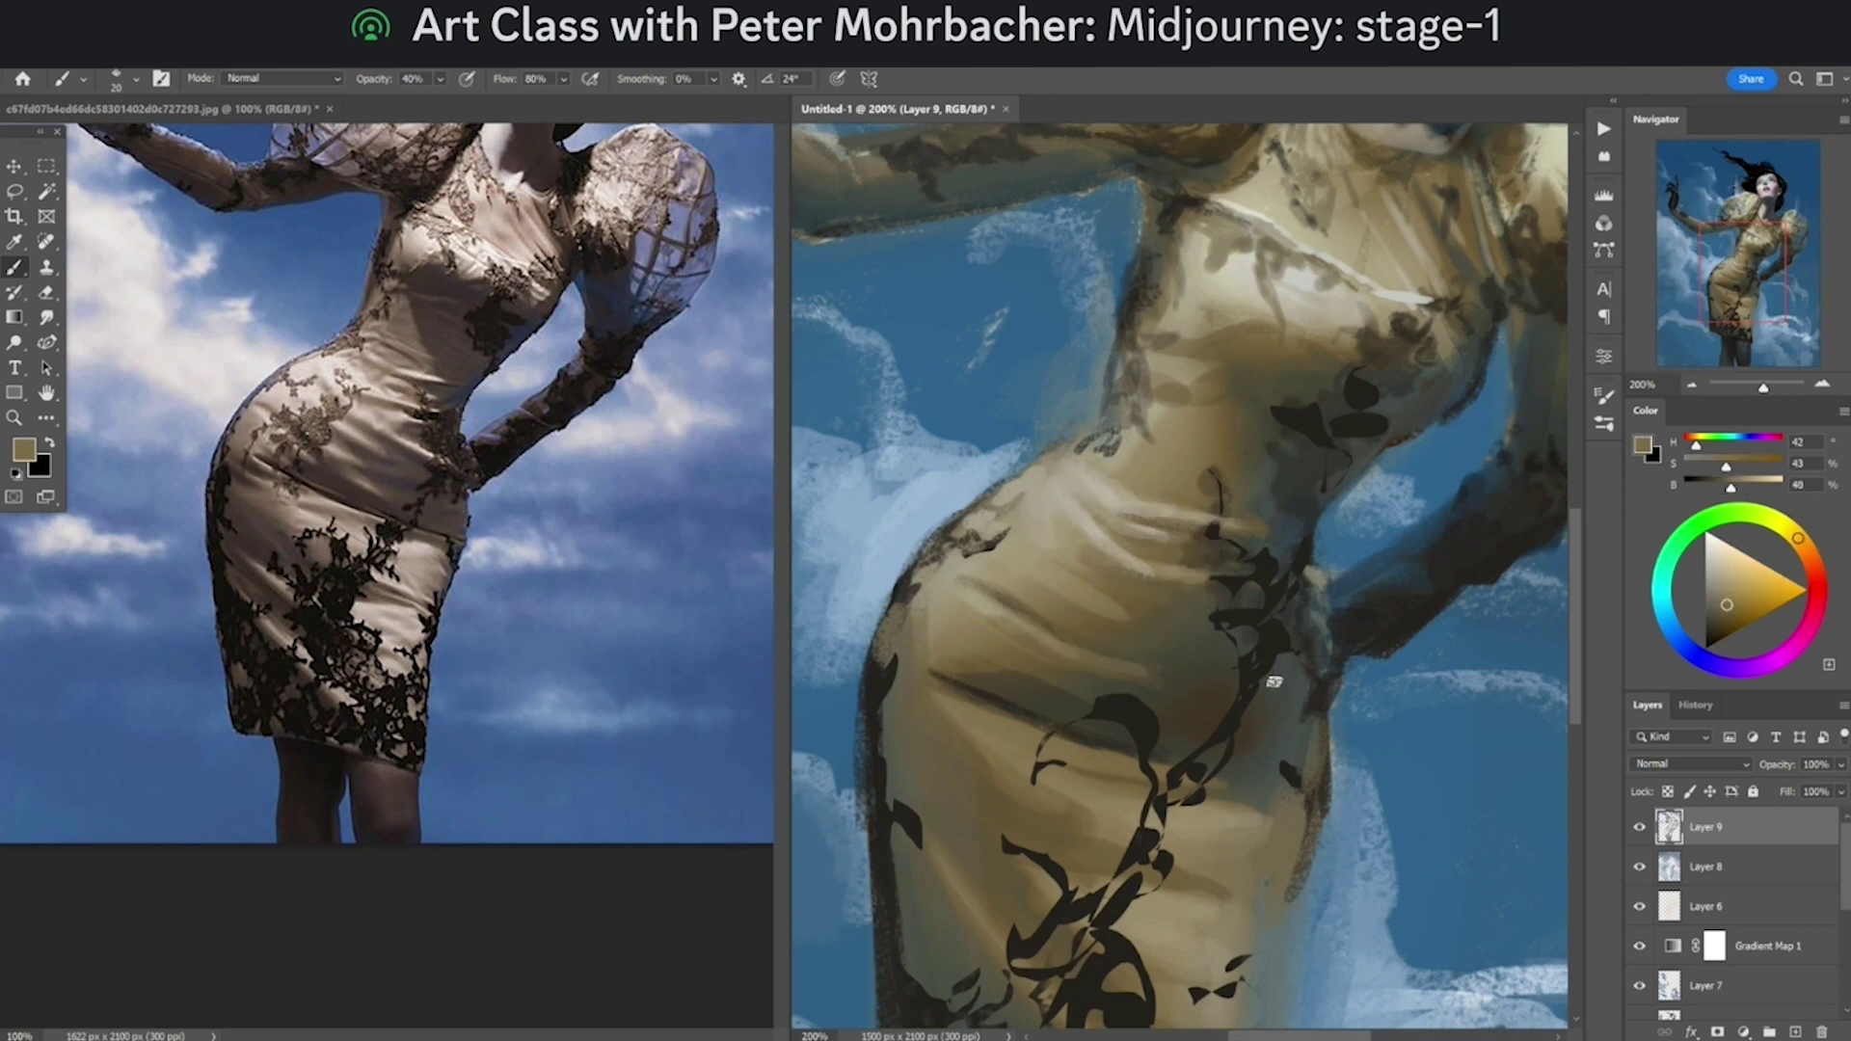
pyautogui.keyDown('alt'); pyautogui.click(1080, 519); pyautogui.keyUp('alt')
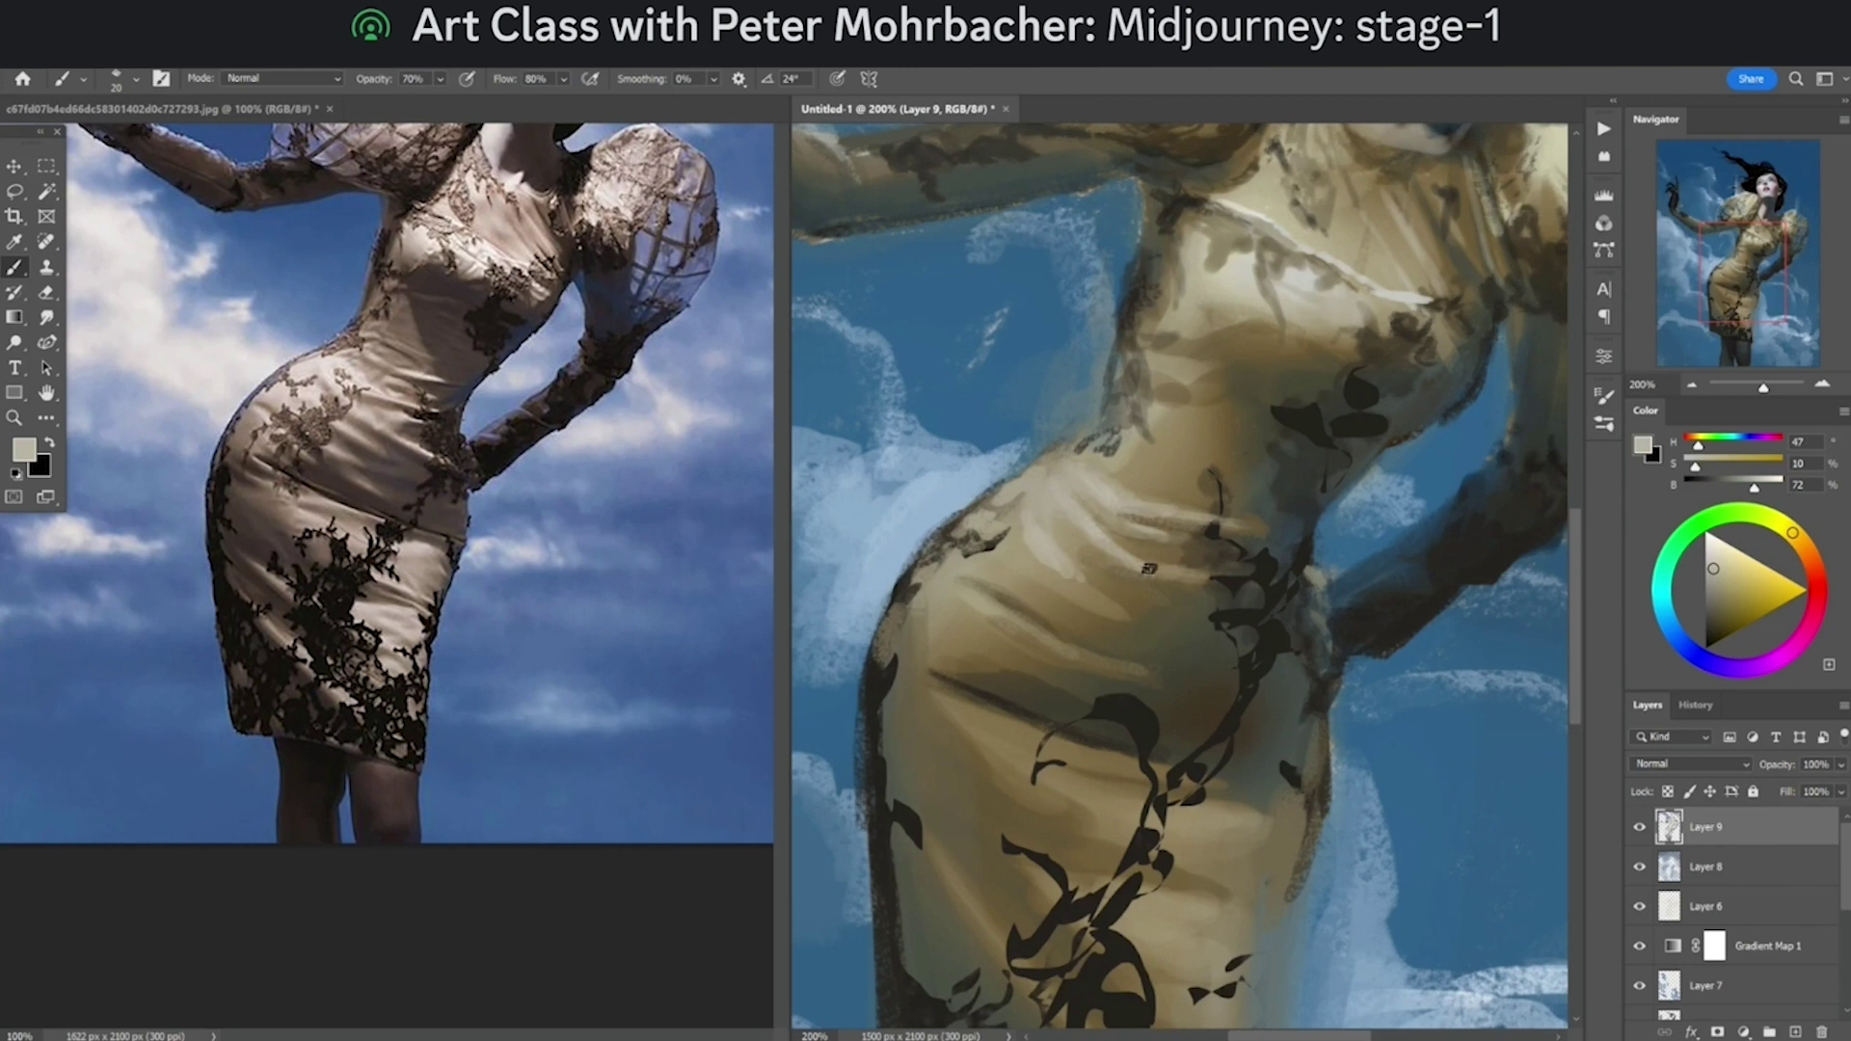
pyautogui.moveTo(1074, 566); pyautogui.dragTo(1122, 607)
pyautogui.hotkey('ctrl', 'z')
# Step: Paint dark diagonal creases across the upper hip with sampled shadow tones at 20% and 40% brush opacity
pyautogui.keyDown('alt'); pyautogui.click(1115, 620); pyautogui.keyUp('alt')
pyautogui.keyDown('alt'); pyautogui.click(1182, 652); pyautogui.keyUp('alt')
pyautogui.keyDown('alt'); pyautogui.click(1195, 675); pyautogui.keyUp('alt')
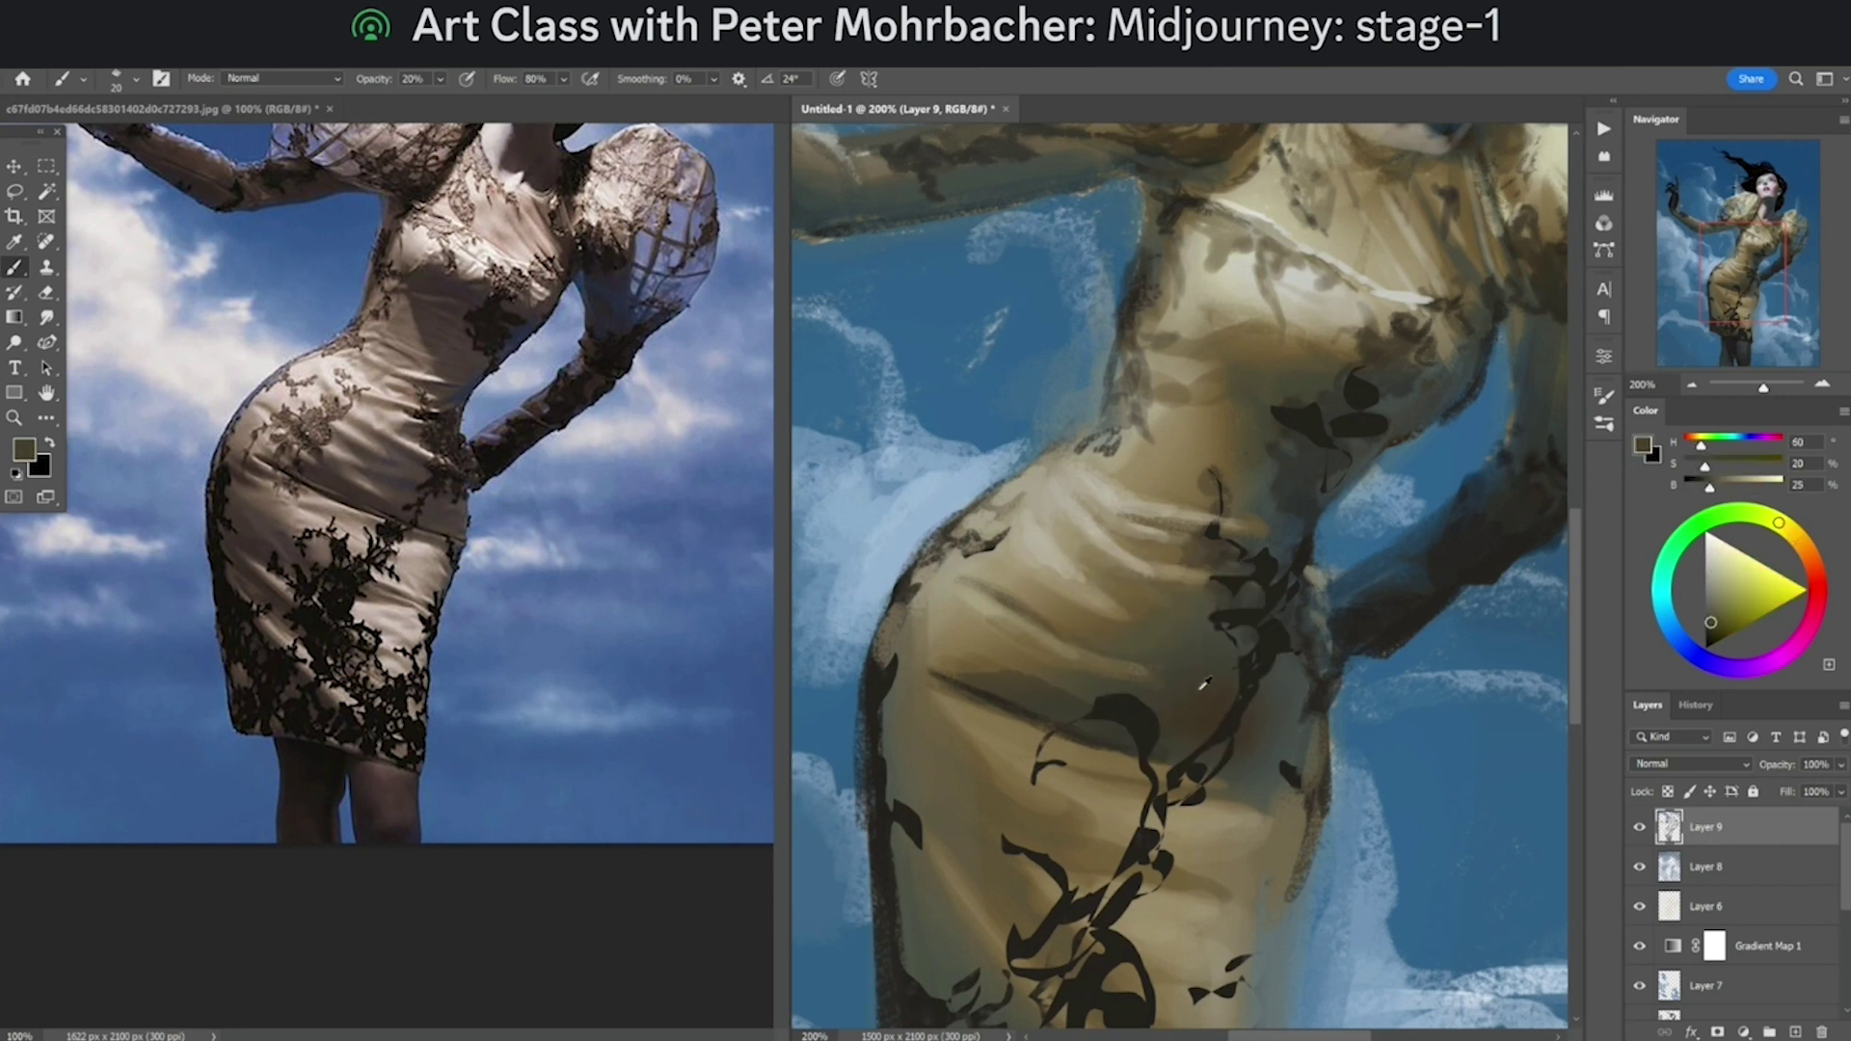
pyautogui.keyDown('alt'); pyautogui.click(1202, 685); pyautogui.keyUp('alt')
pyautogui.press('4')
pyautogui.moveTo(1097, 612); pyautogui.dragTo(1028, 559)
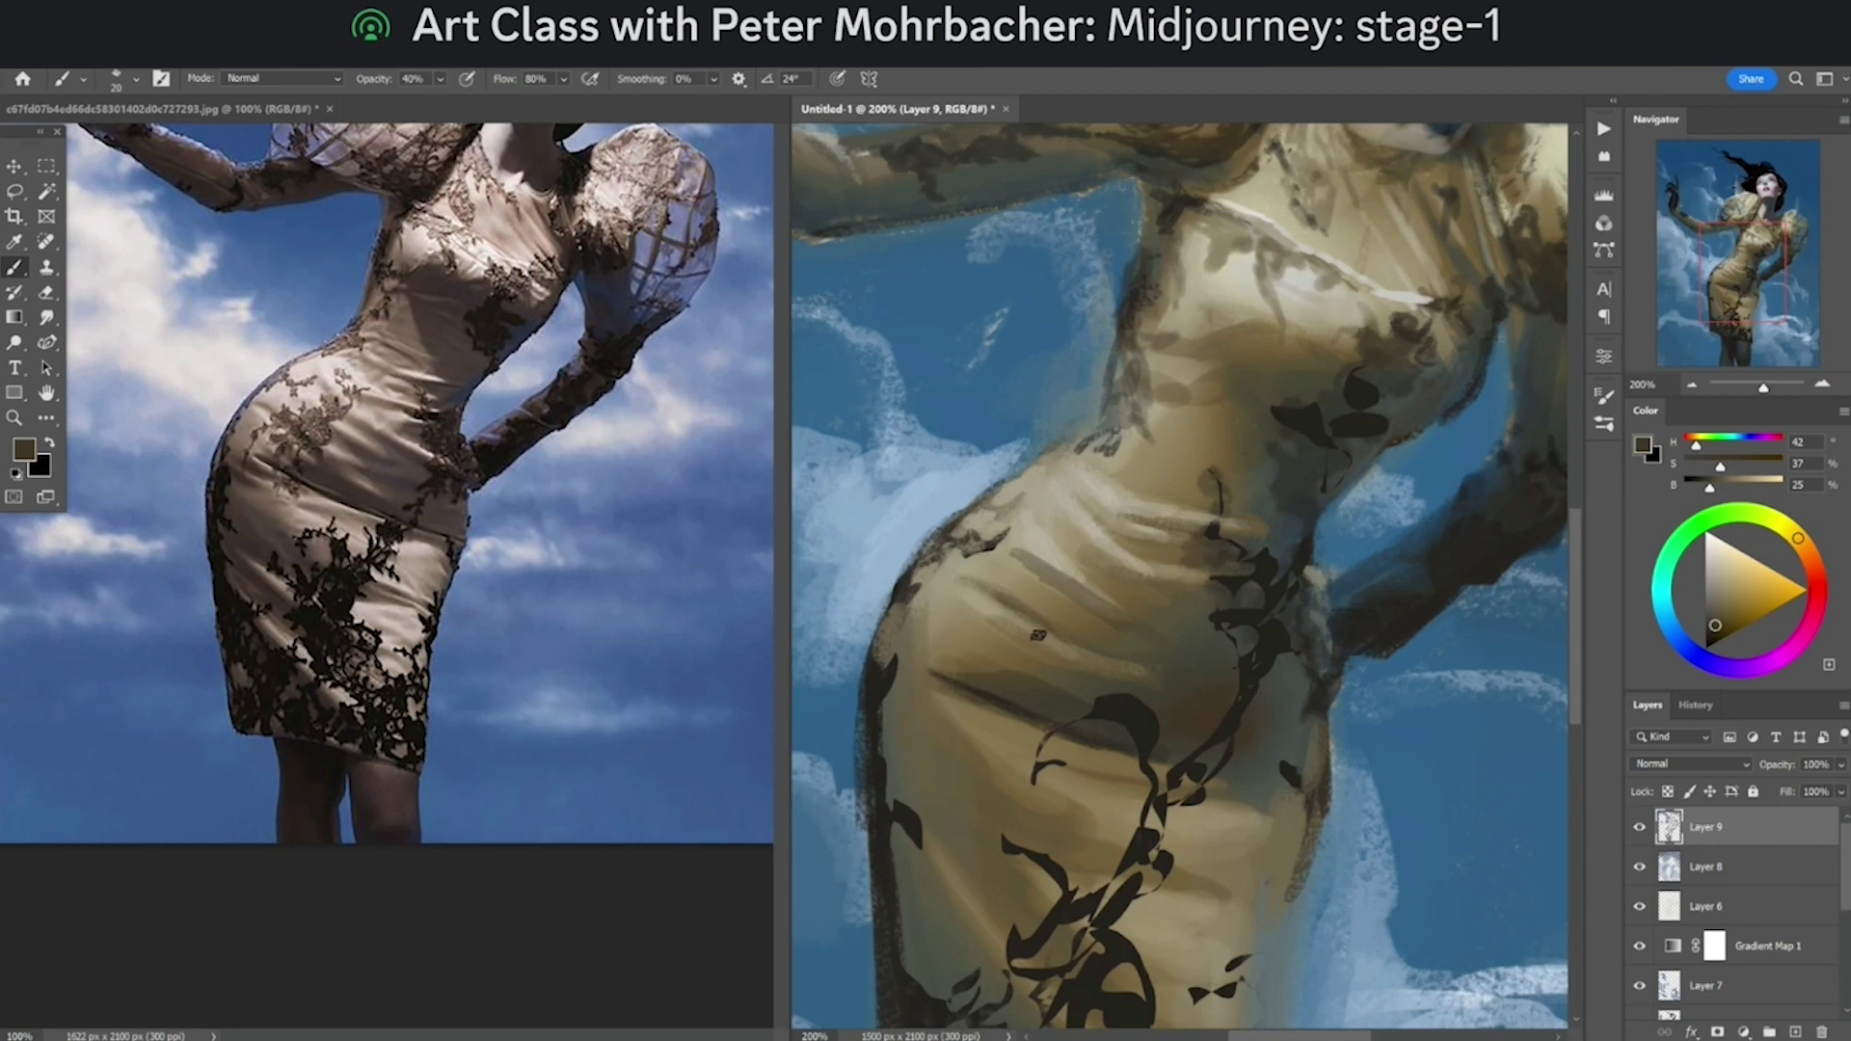
# Step: Deepen the shadows between the hip creases with sampled brown and dark olive tones, lowering the brush opacity to 30%
pyautogui.keyDown('alt'); pyautogui.click(982, 658); pyautogui.keyUp('alt')
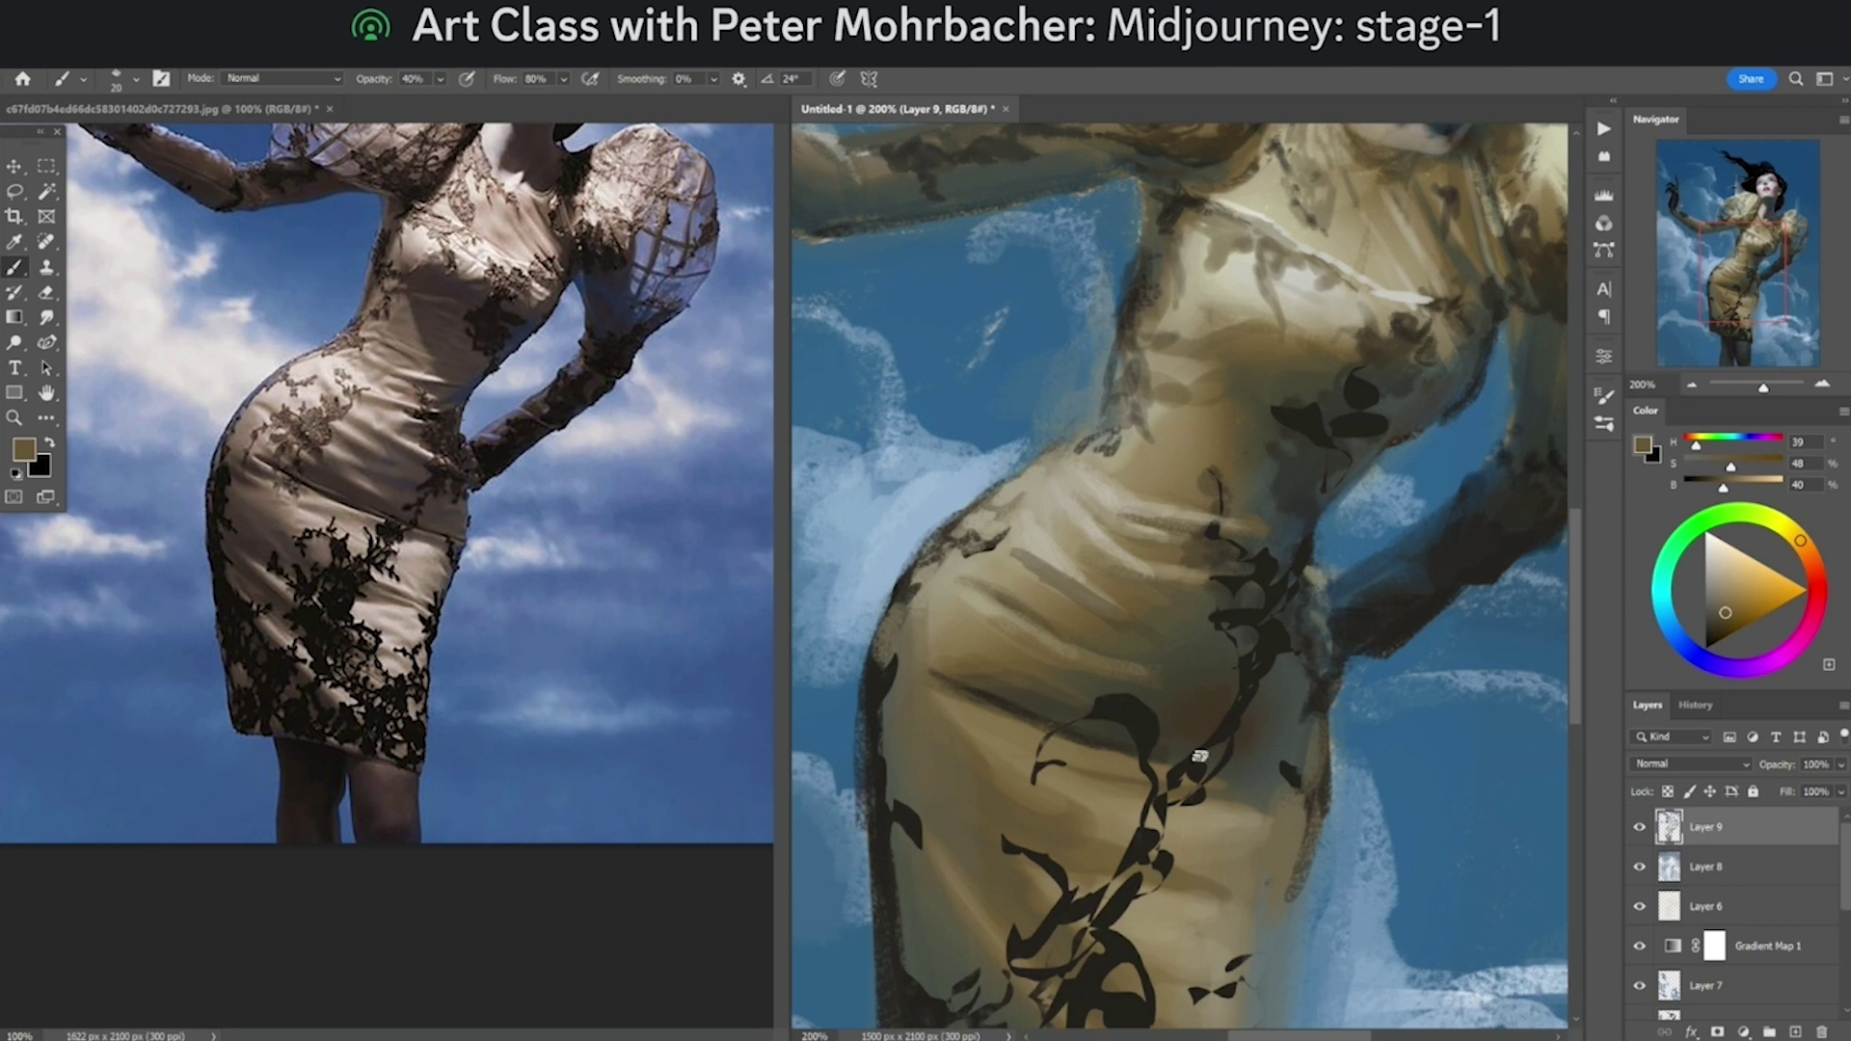
pyautogui.keyDown('alt'); pyautogui.click(1006, 675); pyautogui.keyUp('alt')
pyautogui.press('3')
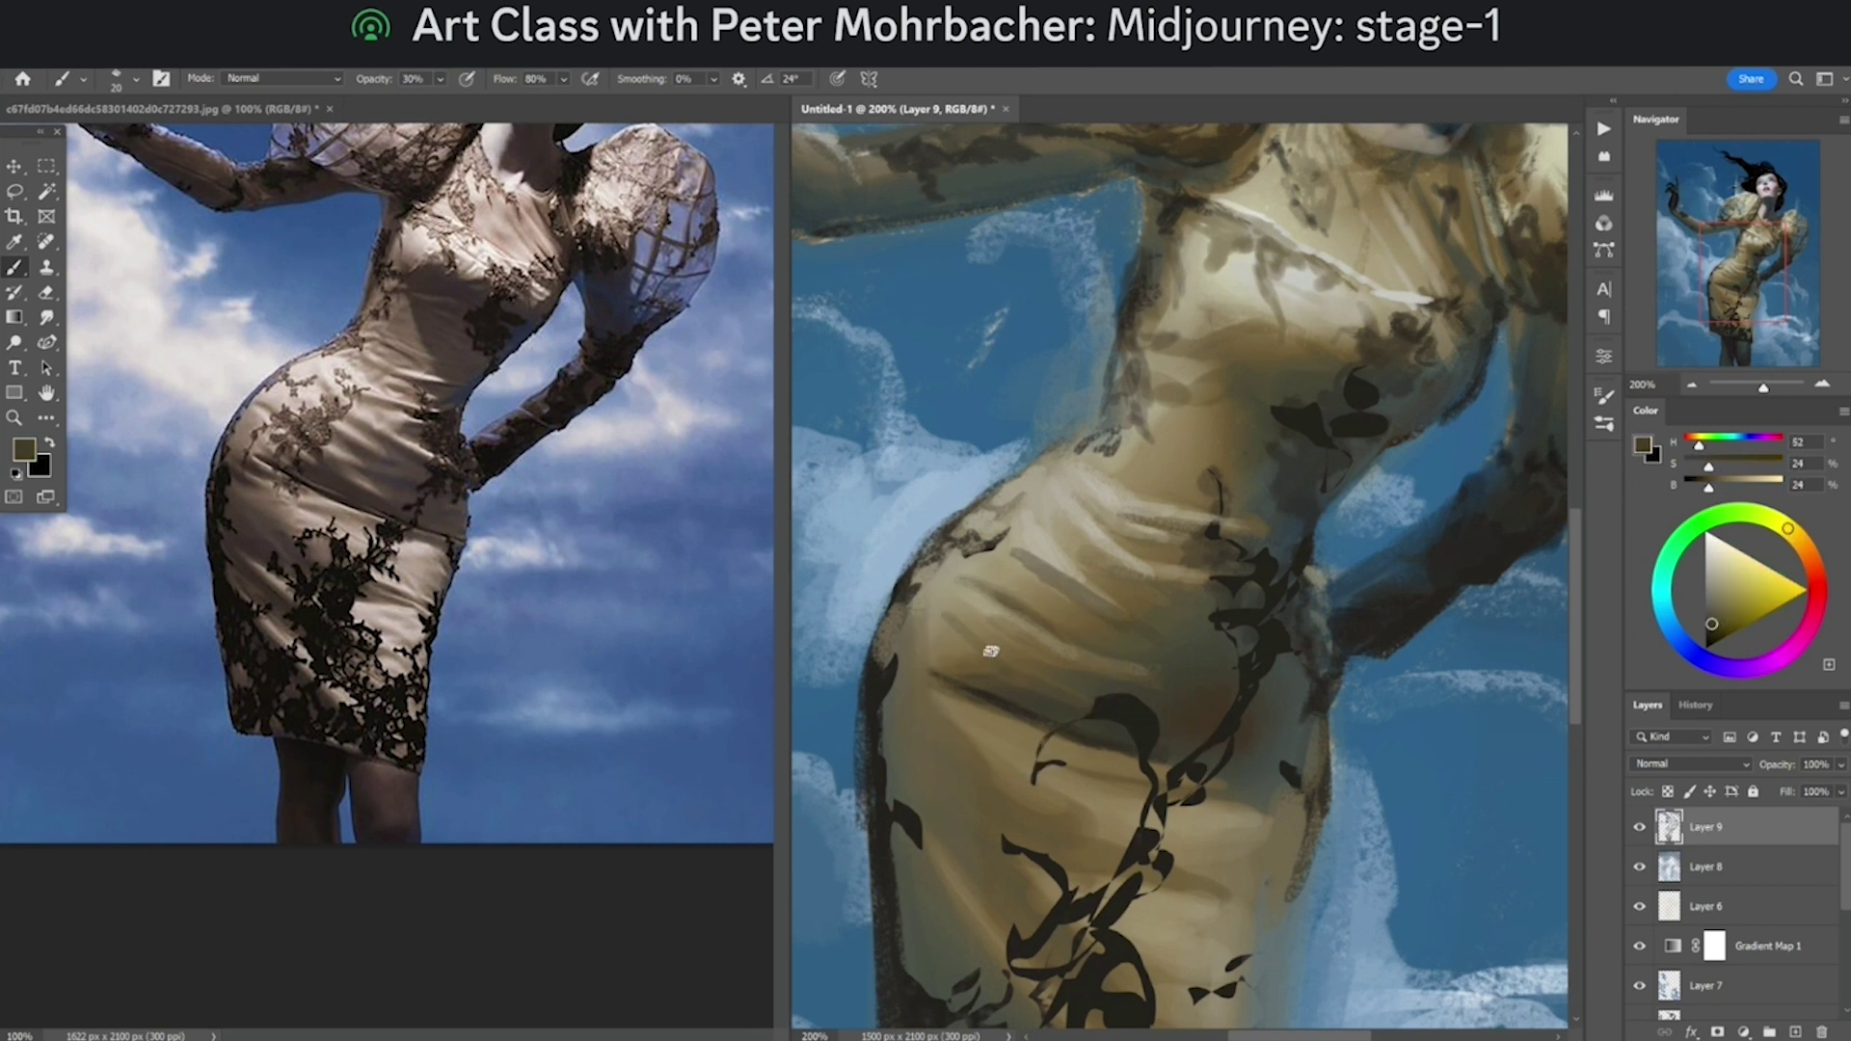
# Step: Paint pale fold highlights between the hip creases and blend them with sampled dress tones at 40% opacity
pyautogui.keyDown('alt'); pyautogui.click(987, 652); pyautogui.keyUp('alt')
pyautogui.press('4')
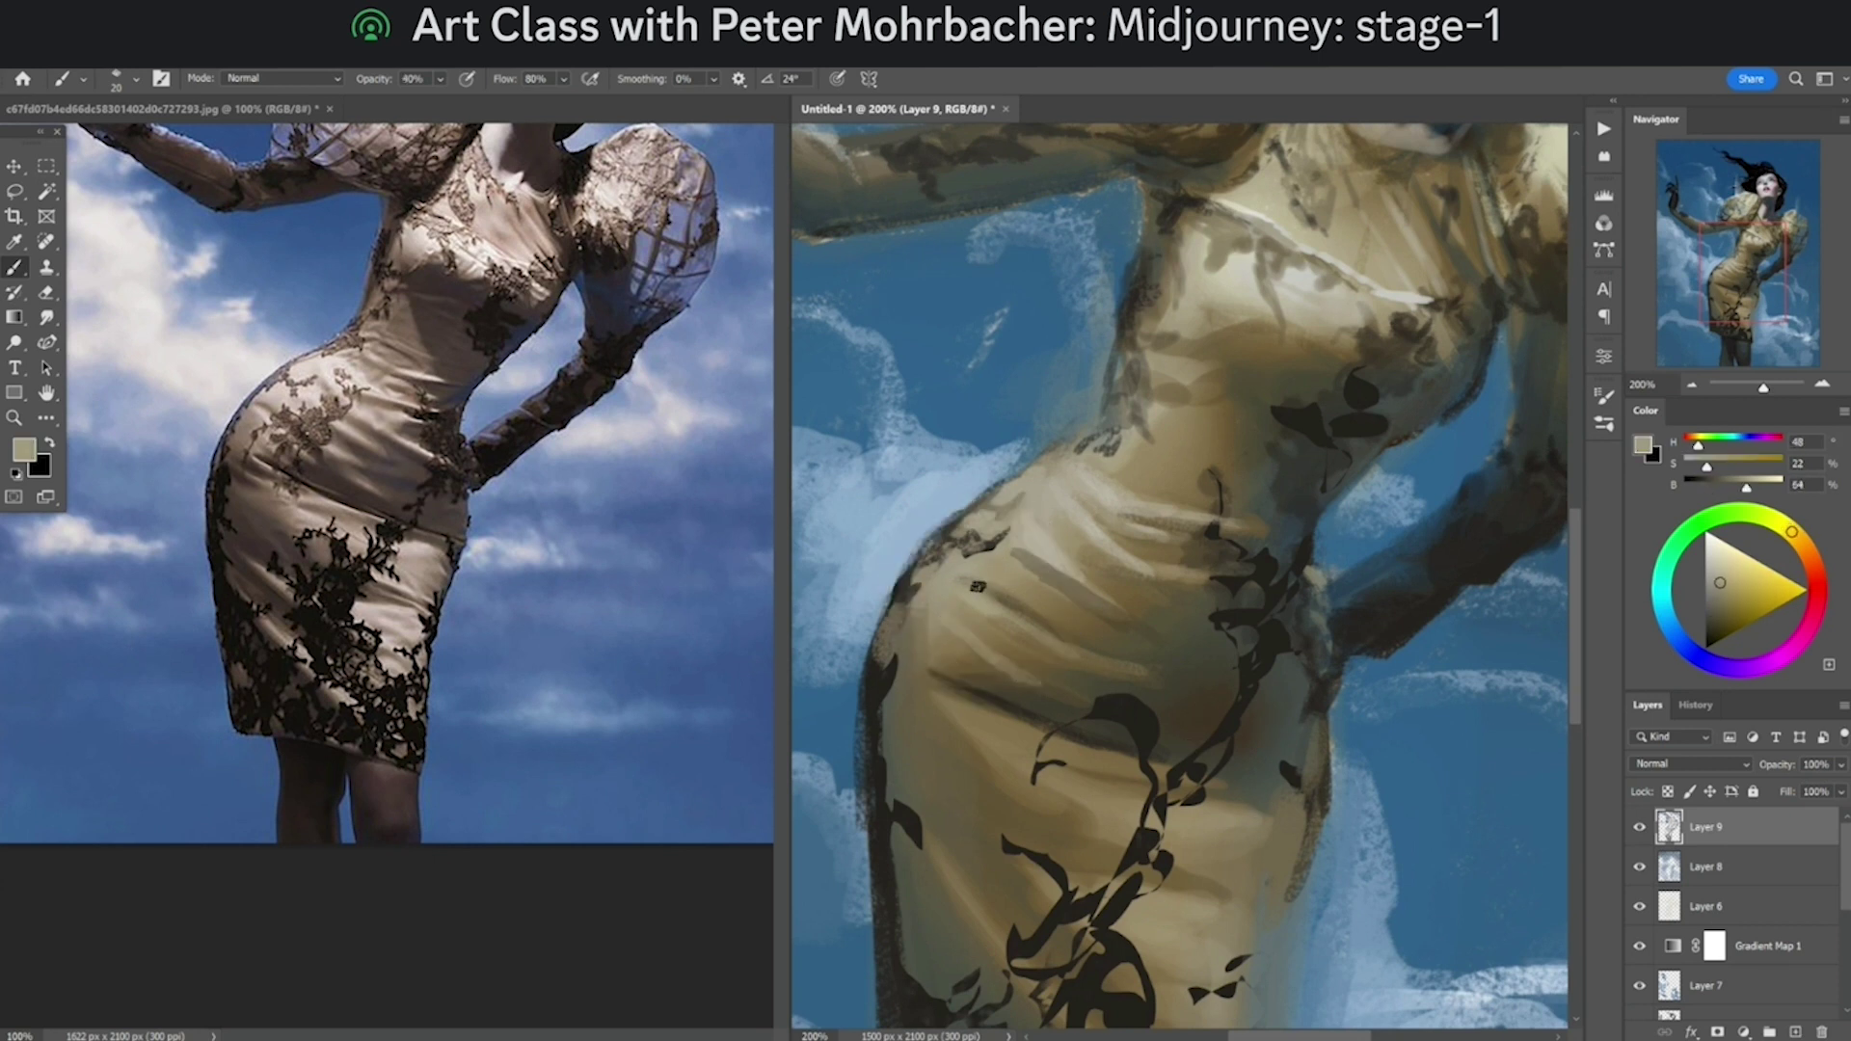
pyautogui.keyDown('alt'); pyautogui.click(1013, 585); pyautogui.keyUp('alt')
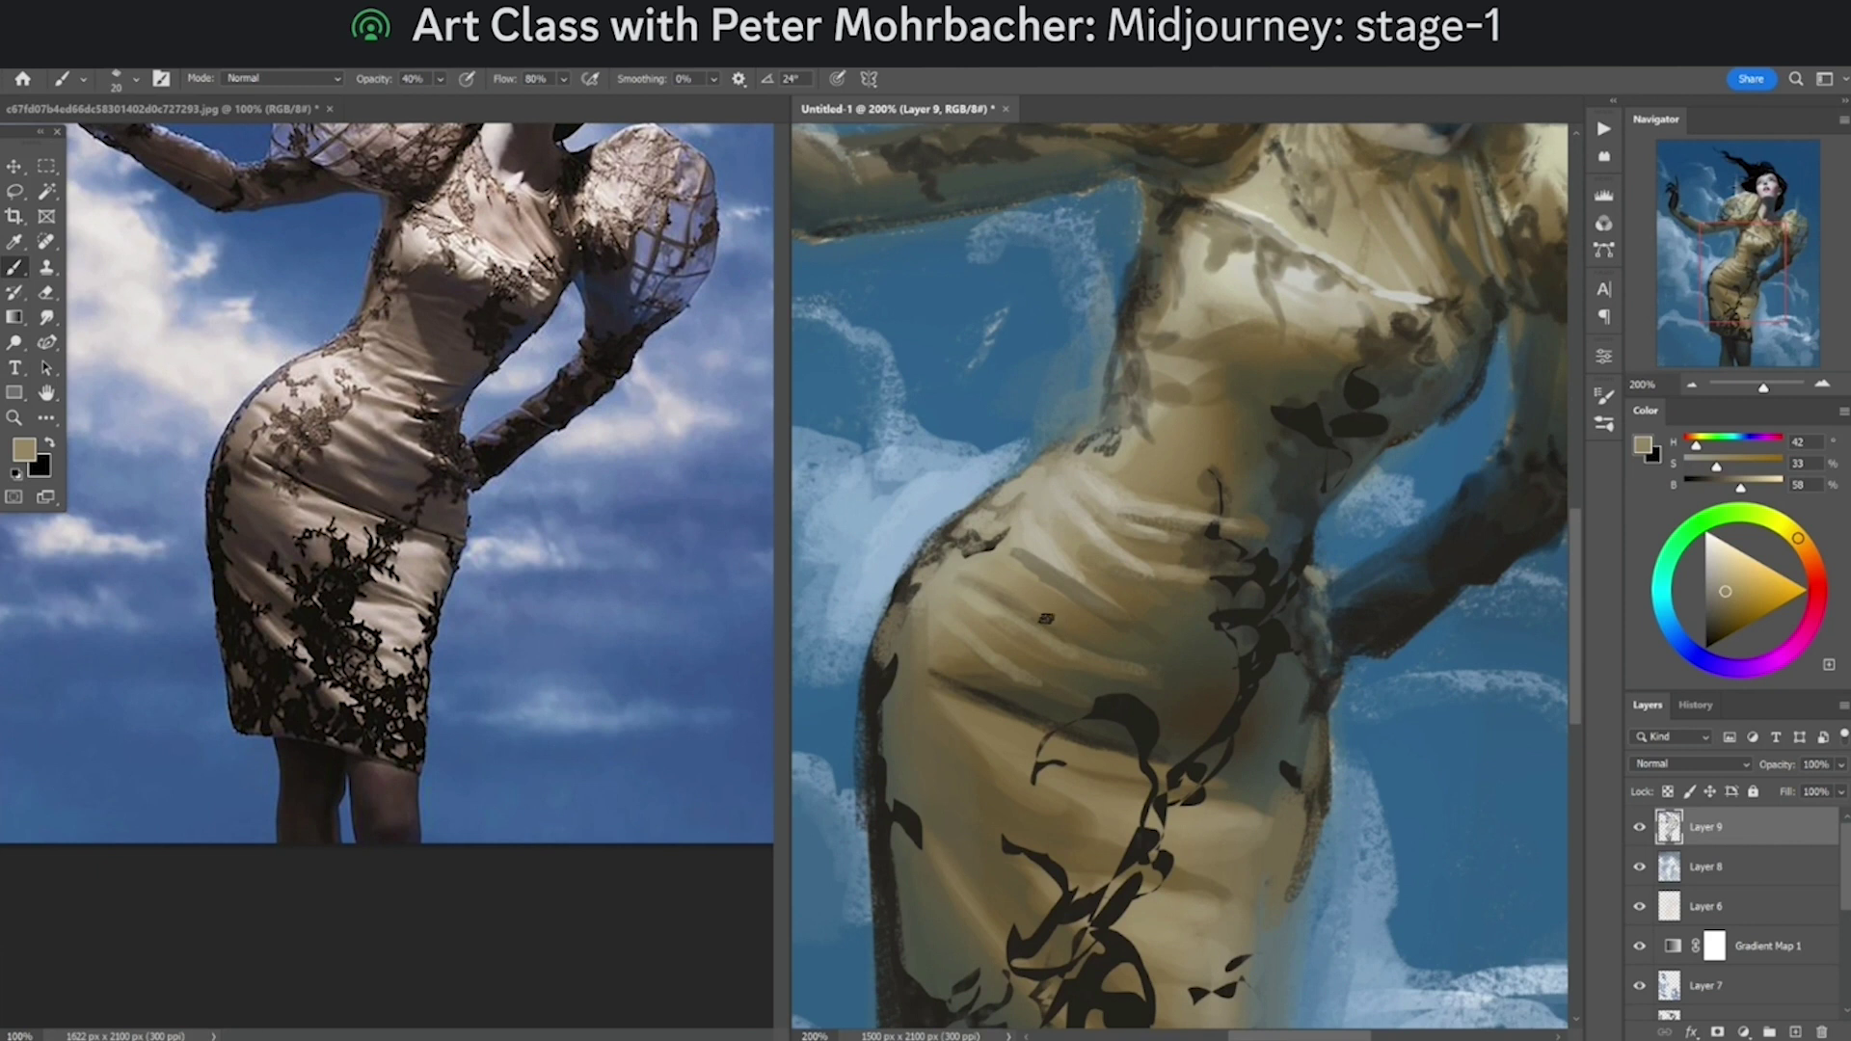
pyautogui.keyDown('alt'); pyautogui.click(1068, 583); pyautogui.keyUp('alt')
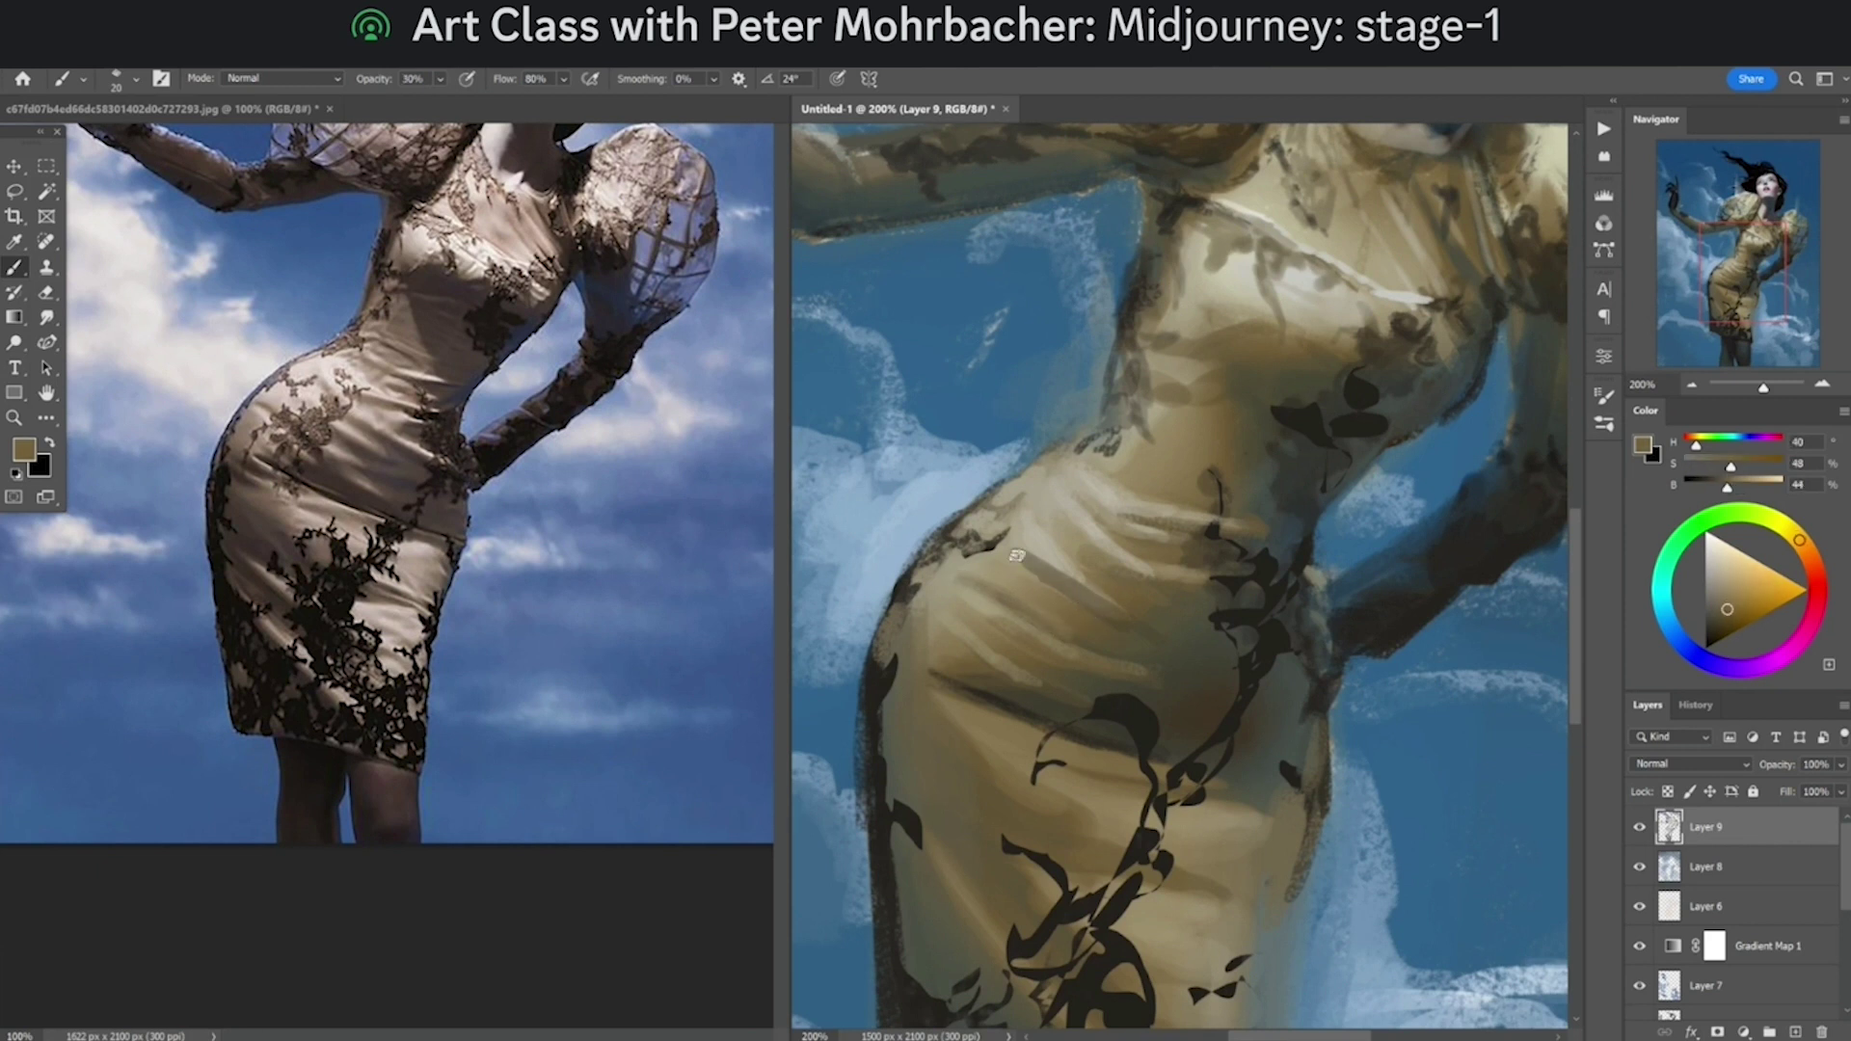
# Step: Soften the pale folds on the upper hip with sampled tan and brown dress tones at 40% brush opacity
pyautogui.keyDown('alt'); pyautogui.click(1038, 584); pyautogui.keyUp('alt')
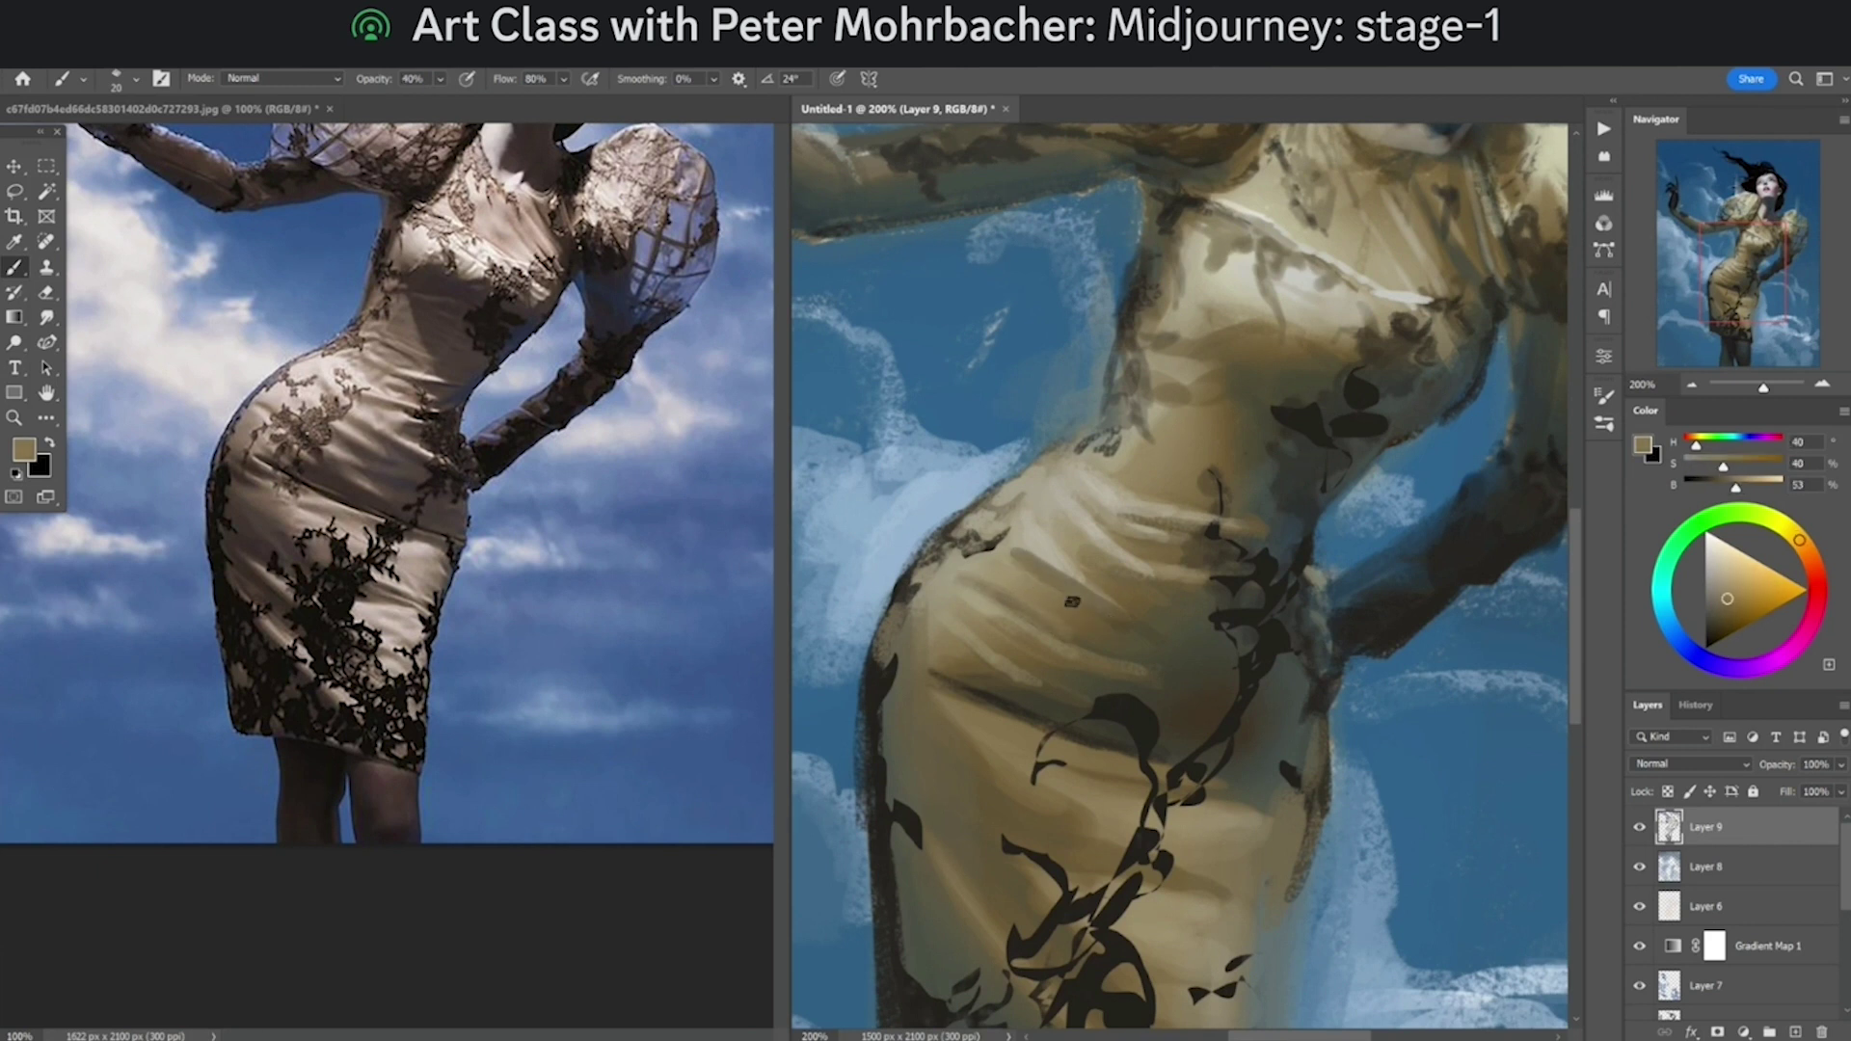
pyautogui.keyDown('alt'); pyautogui.click(1013, 551); pyautogui.keyUp('alt')
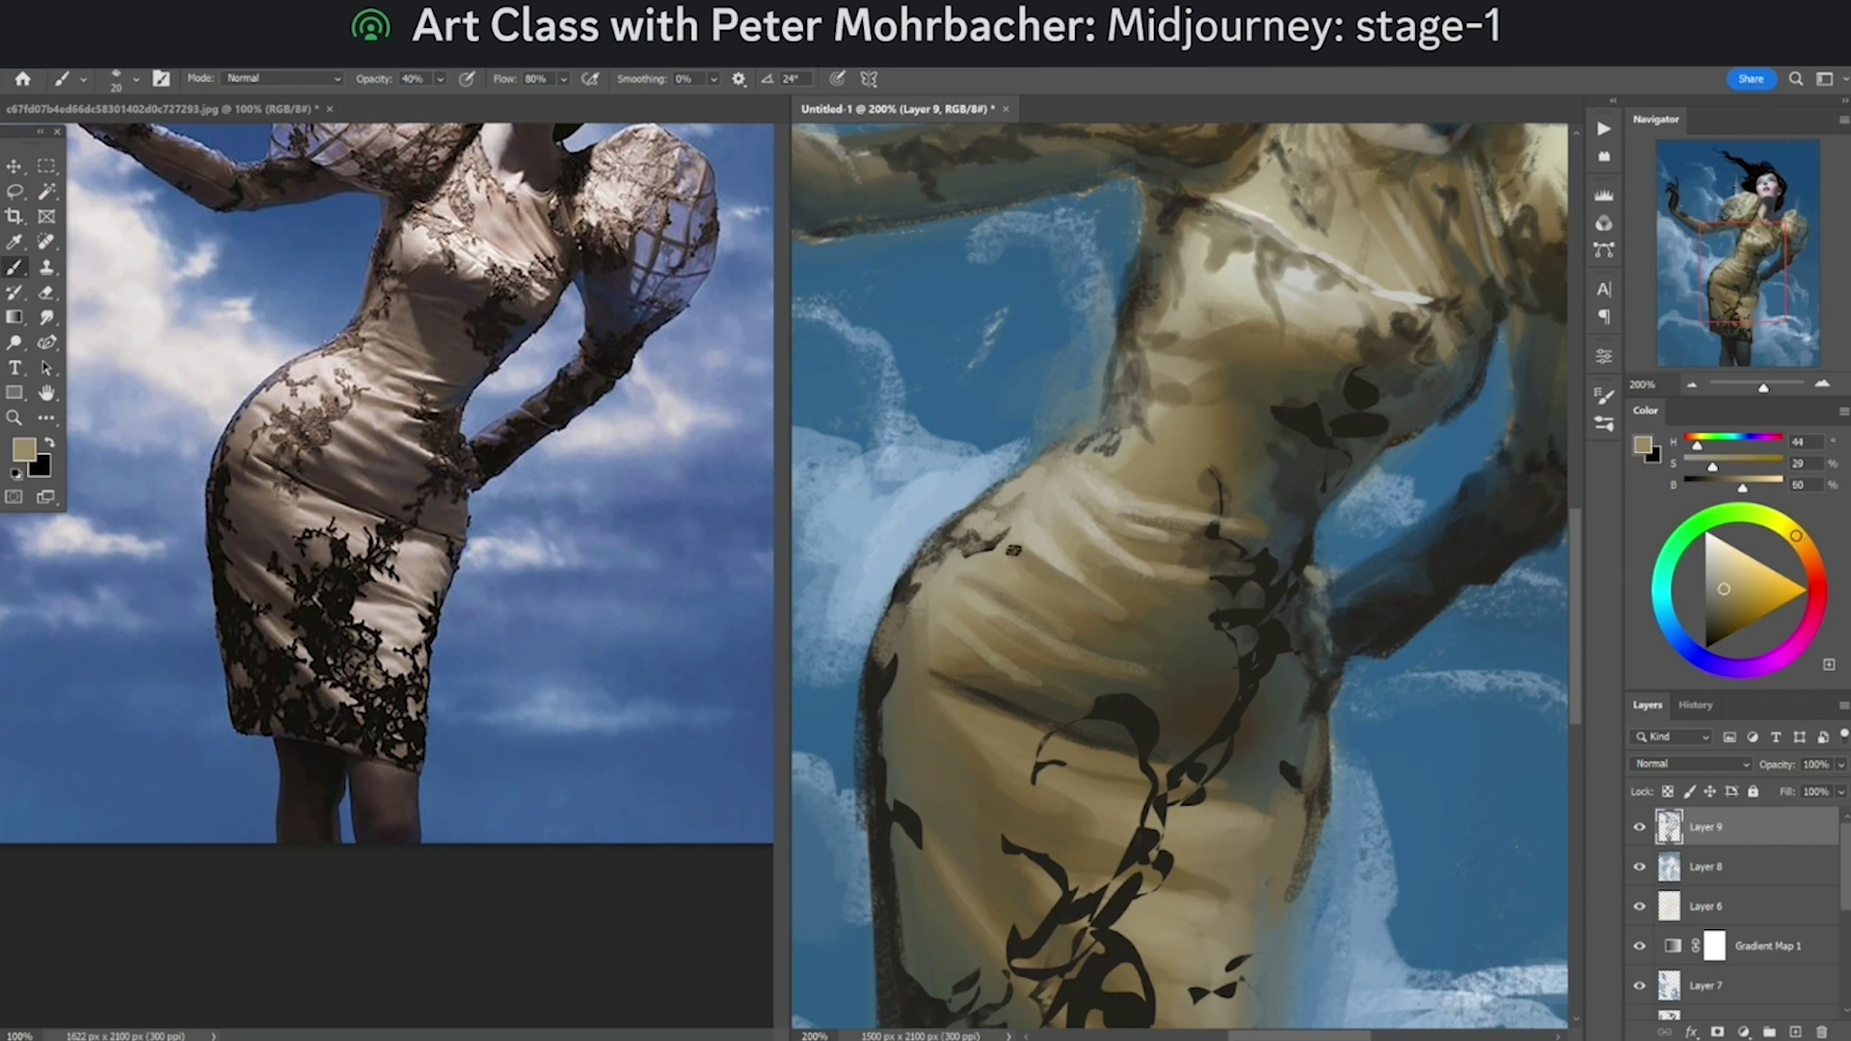
pyautogui.keyDown('alt'); pyautogui.click(1042, 562); pyautogui.keyUp('alt')
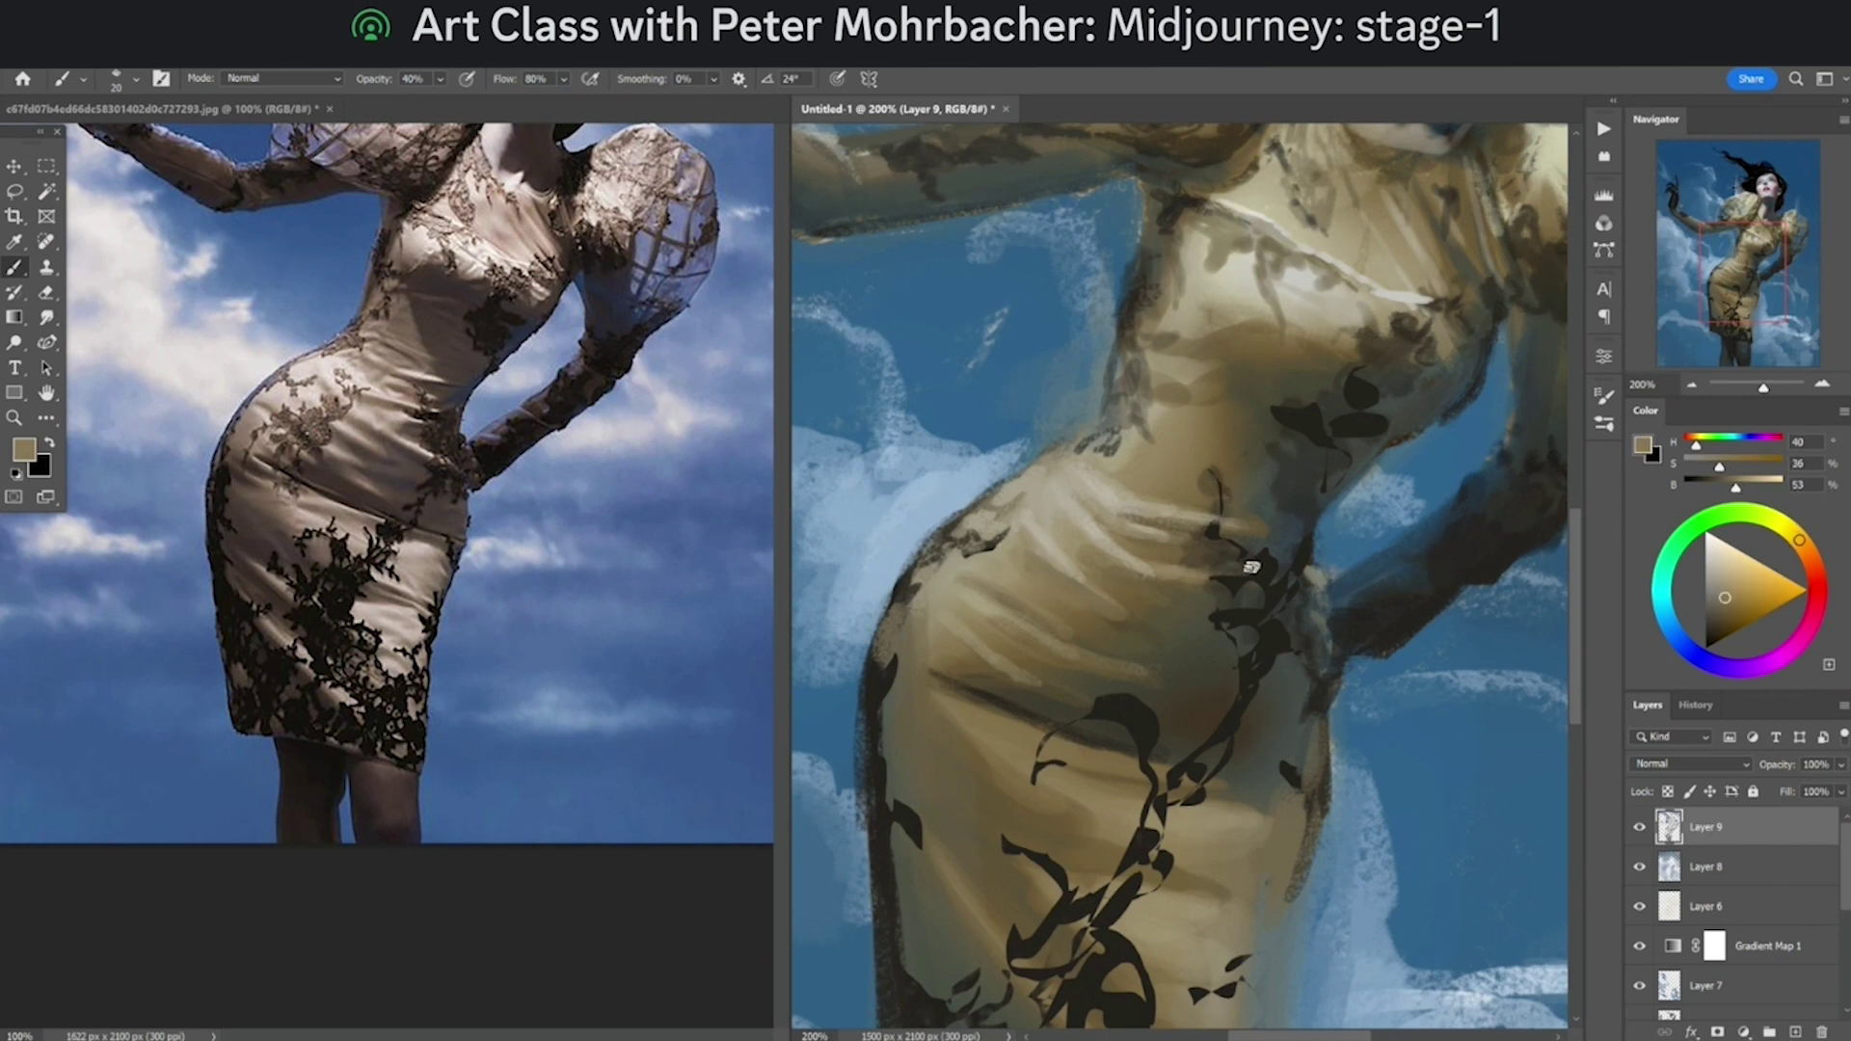
# Step: Rework the waist shadow and the lace beside the arm with sampled olive, brown and dark grey tones at 40% to 50% opacity
pyautogui.keyDown('alt'); pyautogui.click(1216, 541); pyautogui.keyUp('alt')
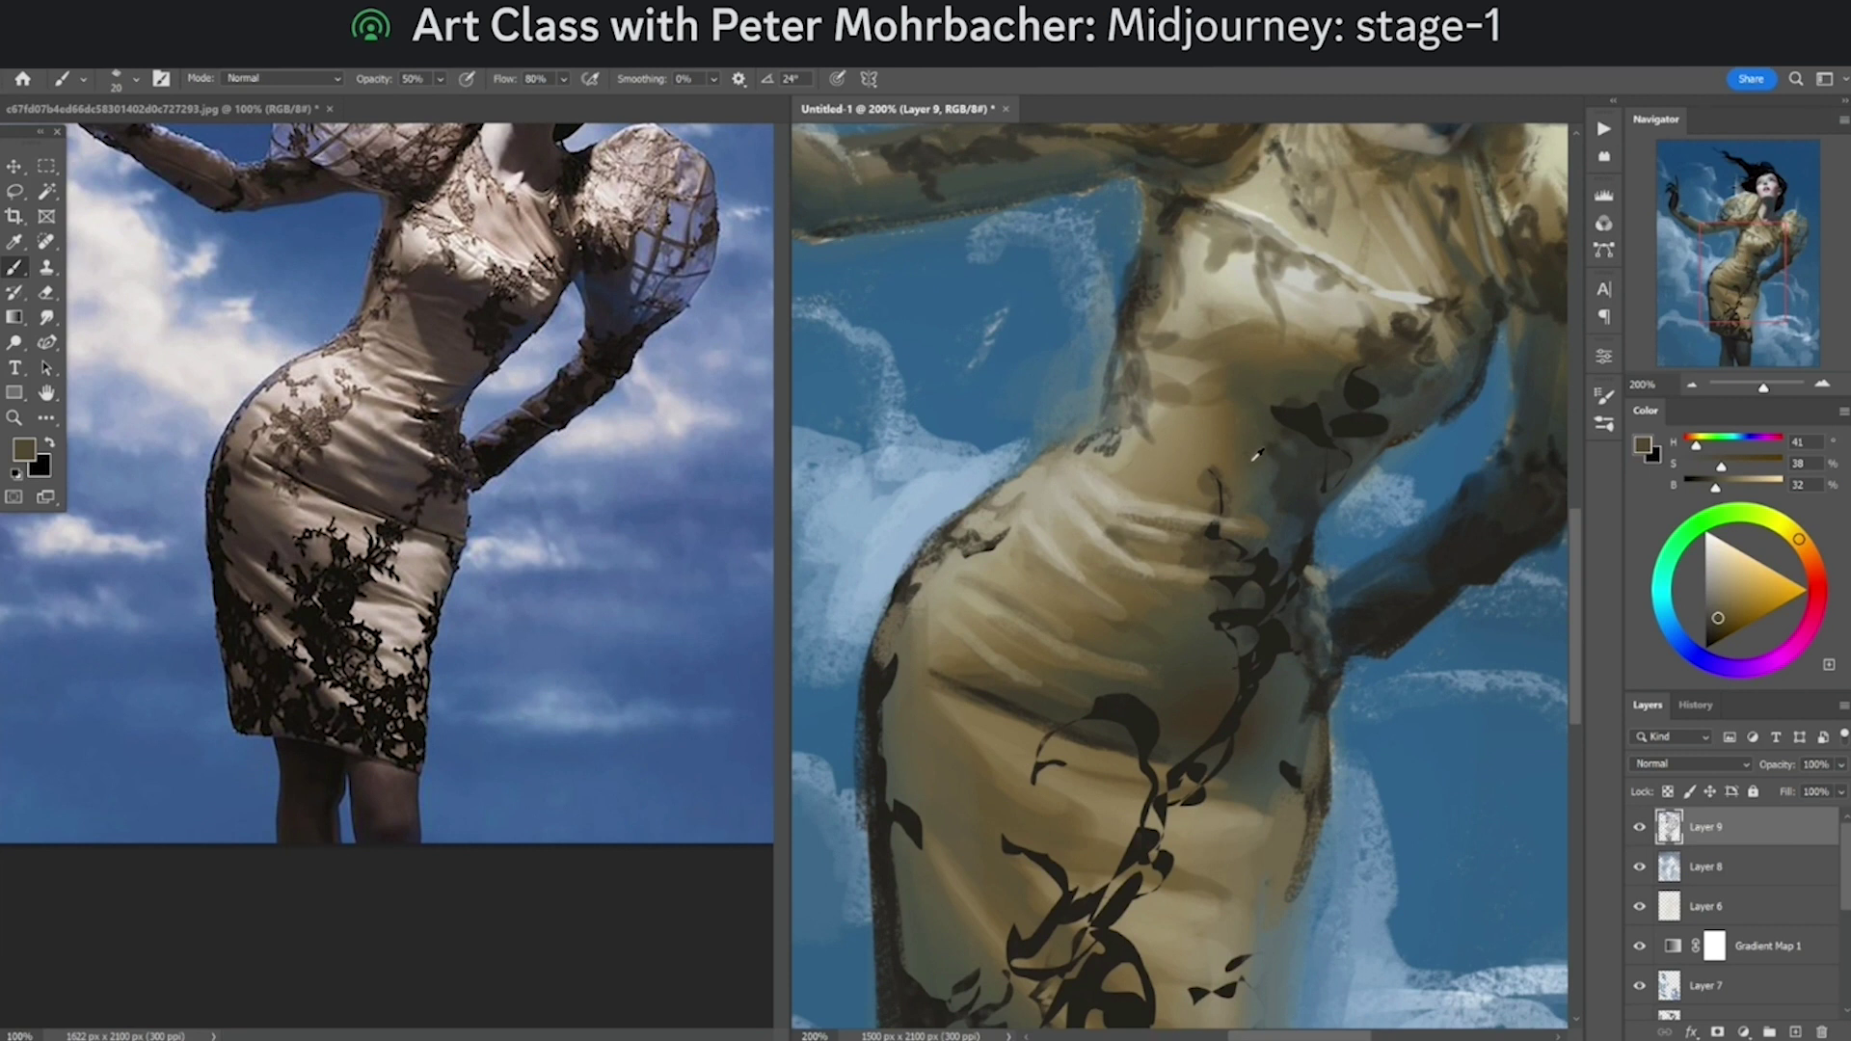
pyautogui.keyDown('alt'); pyautogui.click(1215, 480); pyautogui.keyUp('alt')
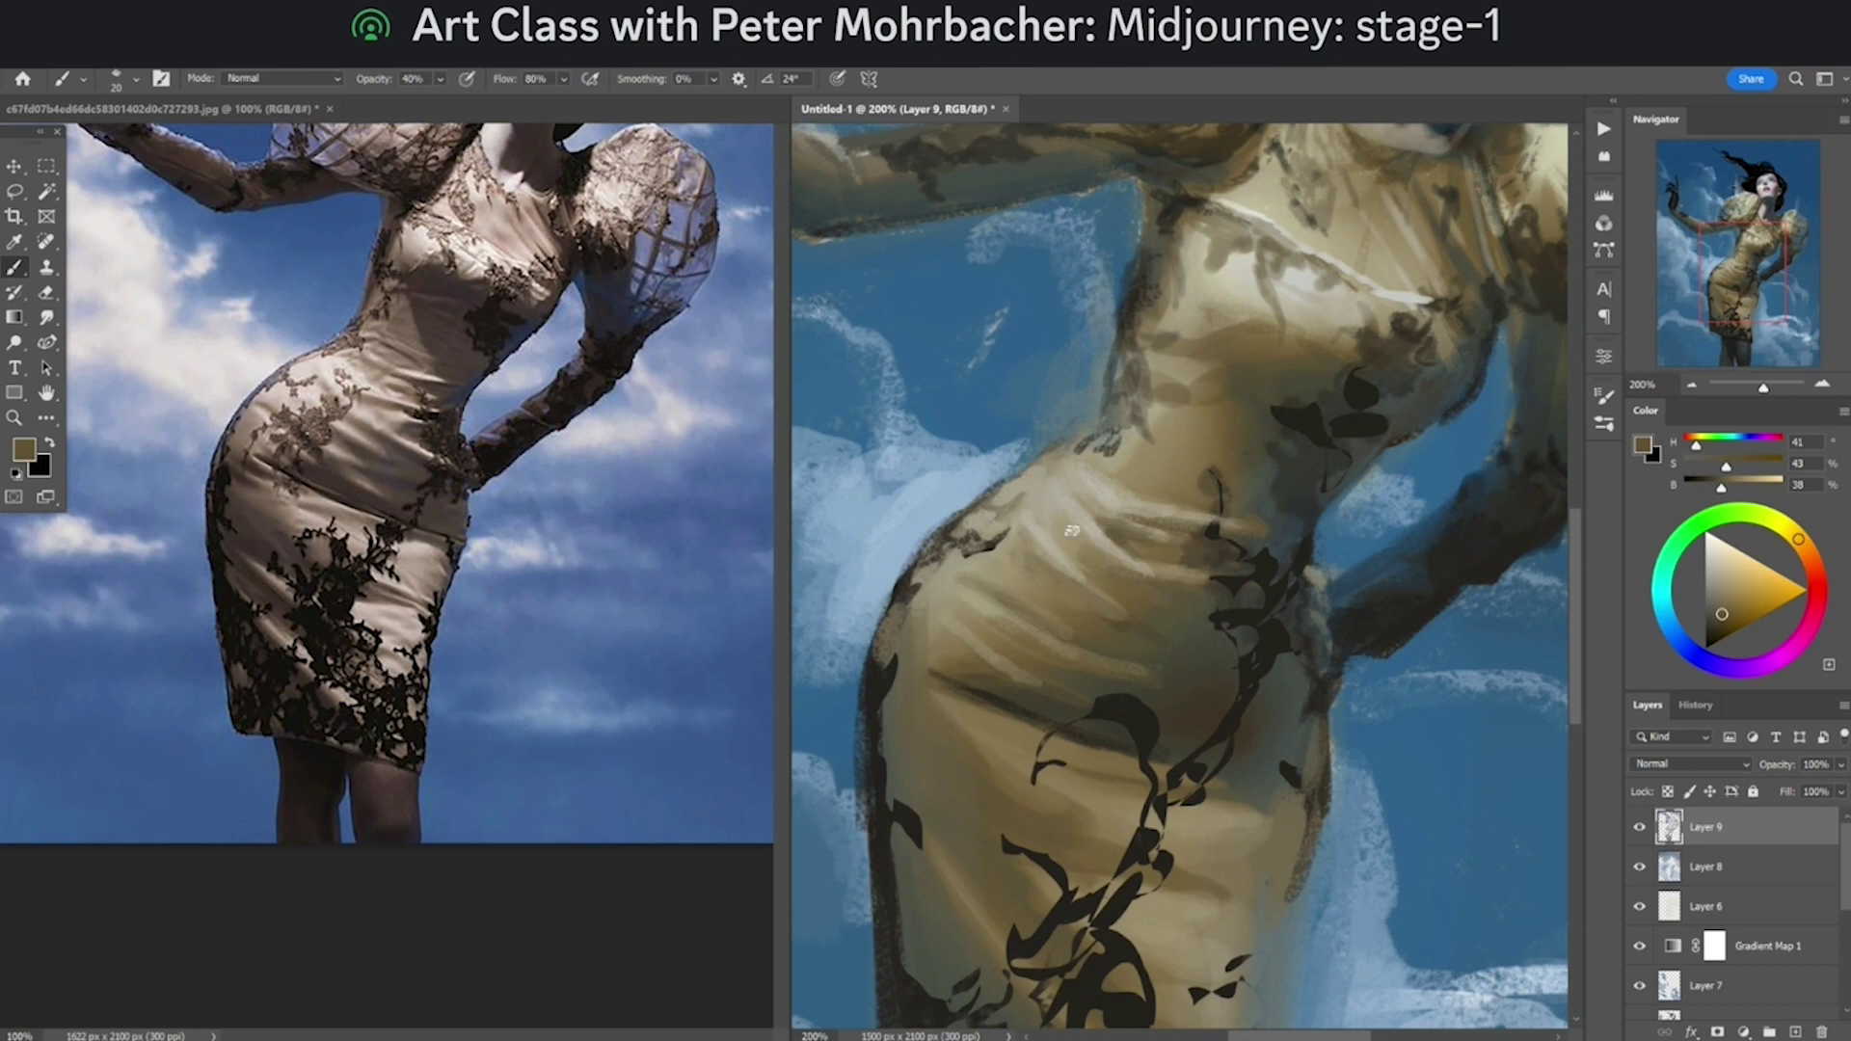
pyautogui.moveTo(1199, 611); pyautogui.dragTo(1121, 690)
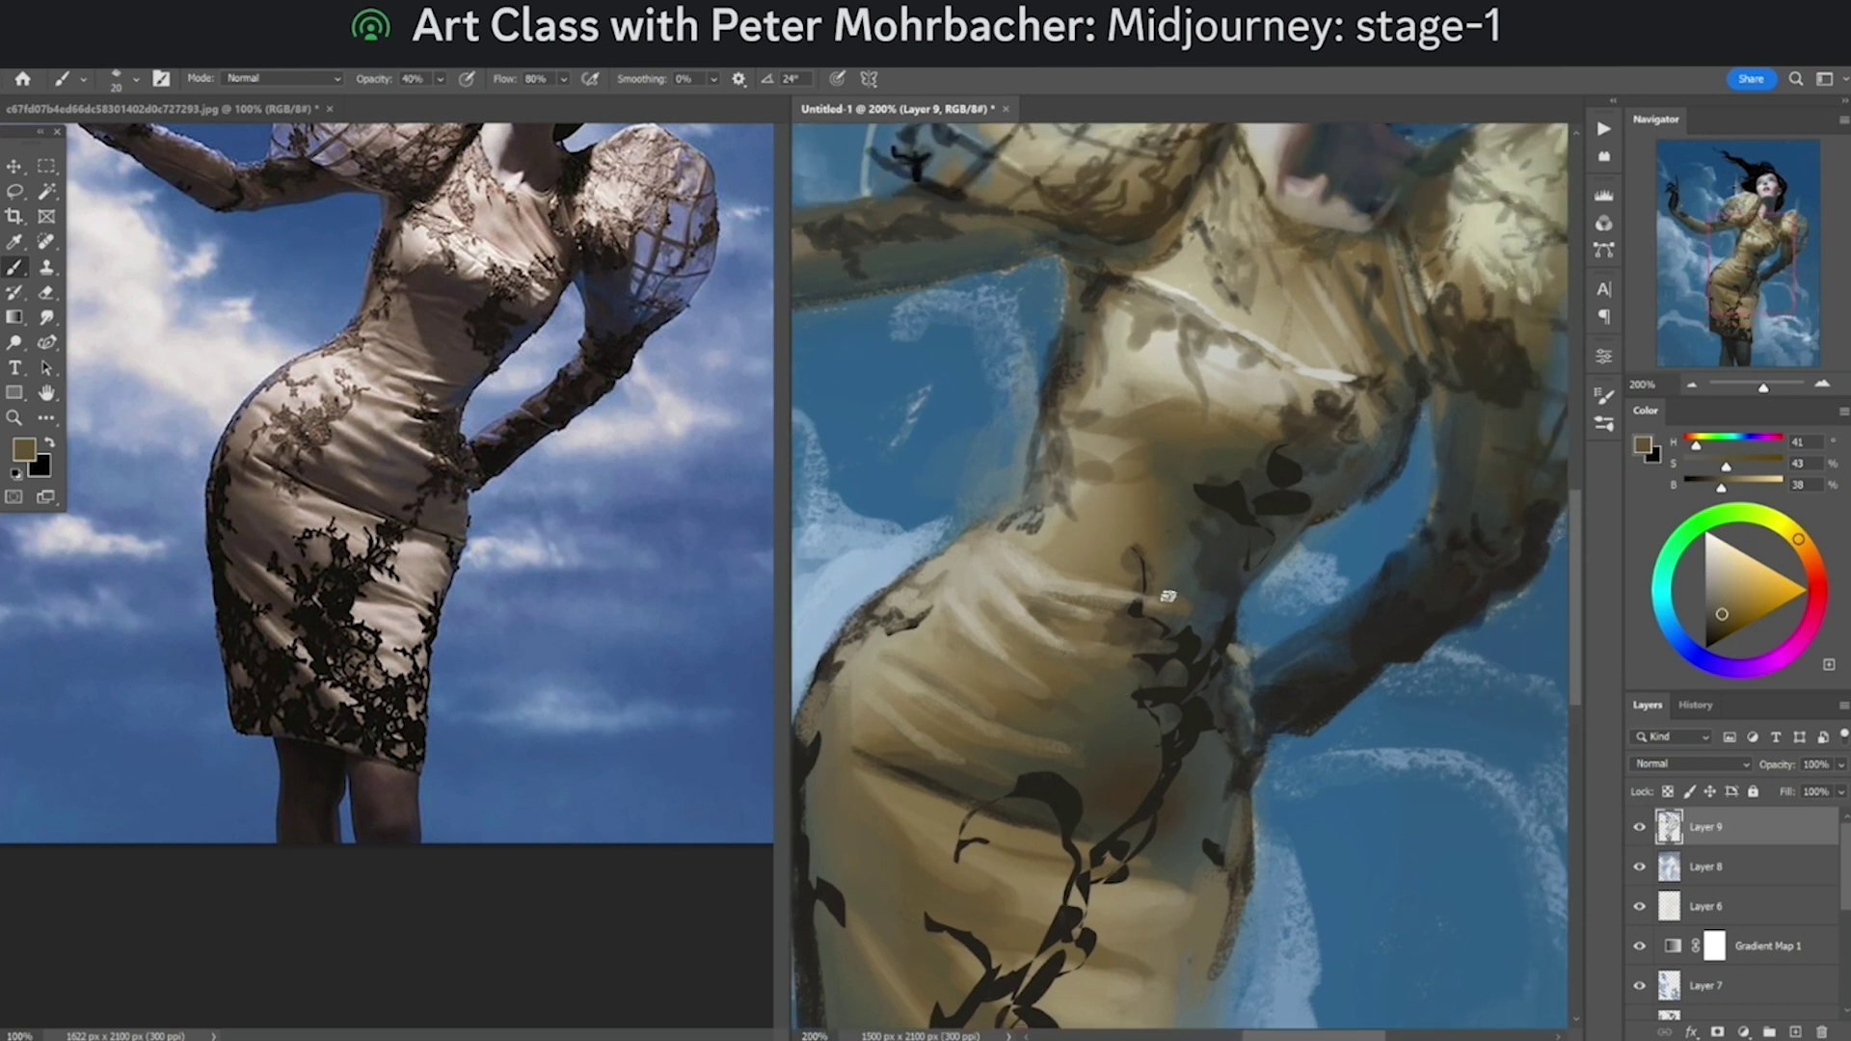
pyautogui.keyDown('alt'); pyautogui.click(1174, 608); pyautogui.keyUp('alt')
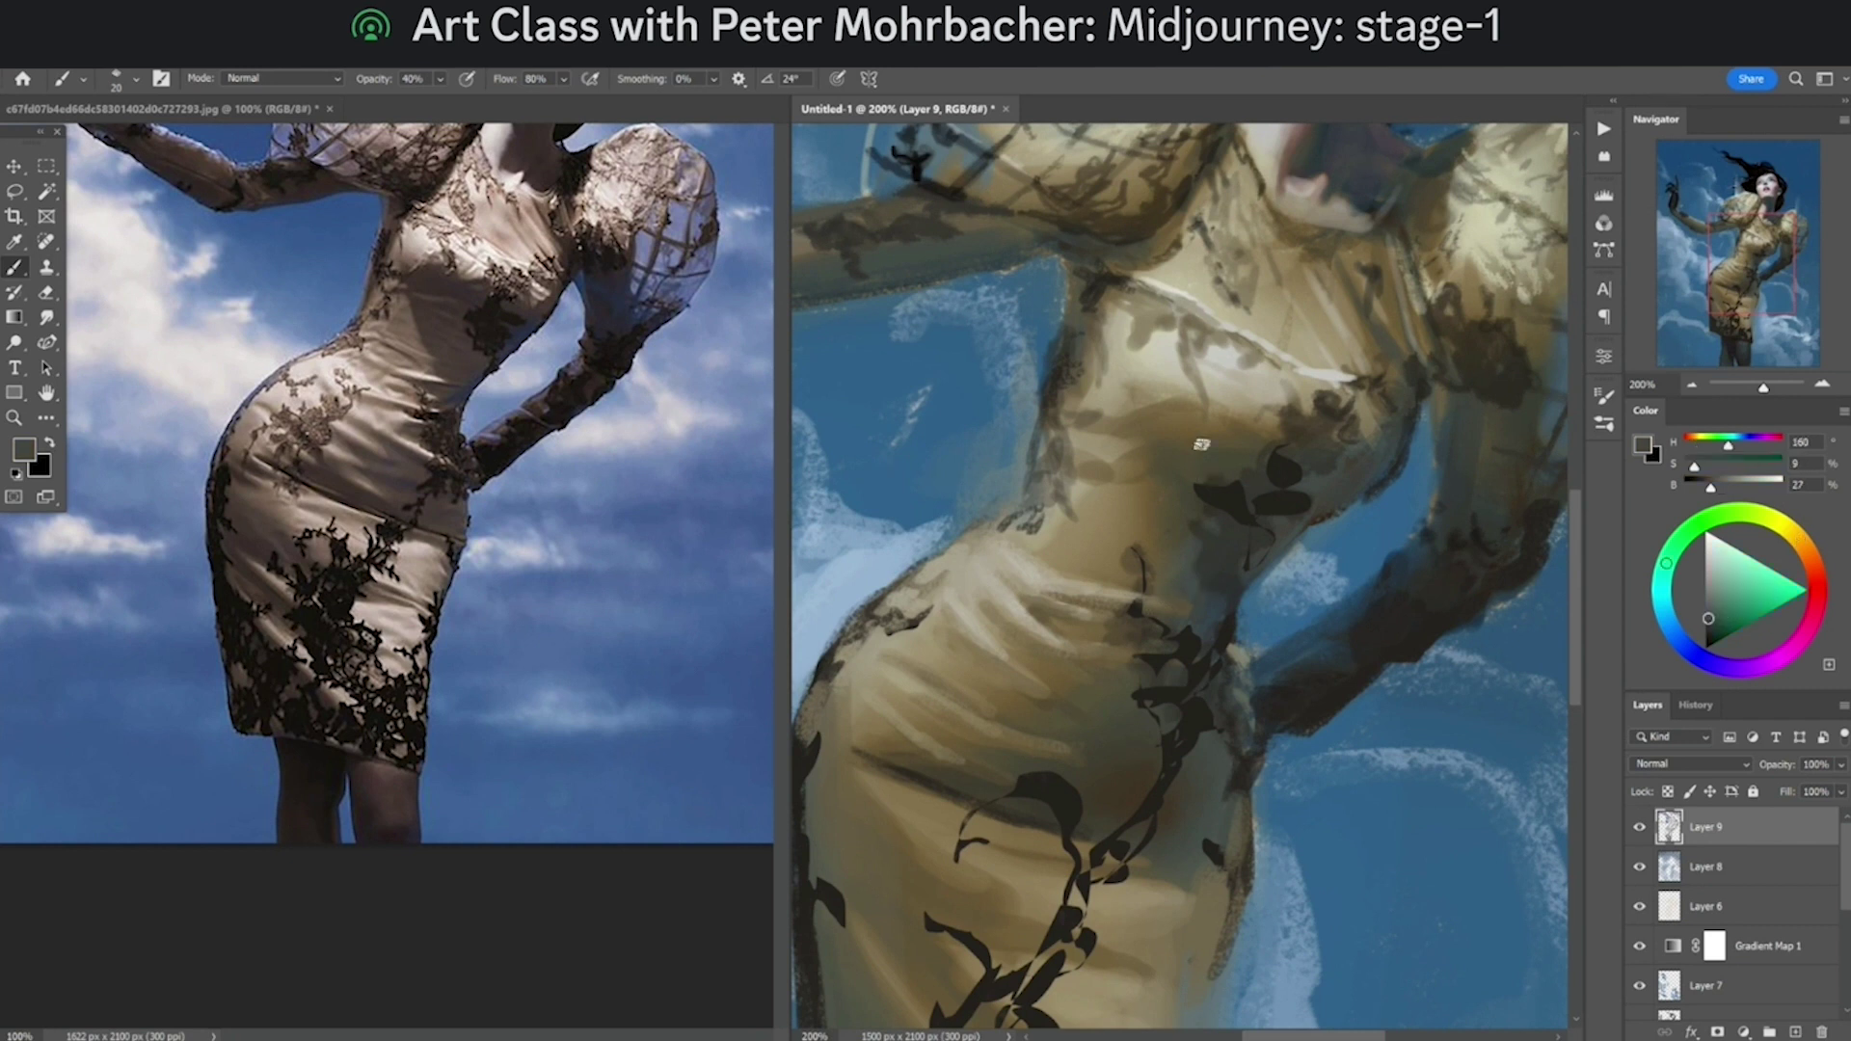
pyautogui.keyDown('alt'); pyautogui.click(1217, 546); pyautogui.keyUp('alt')
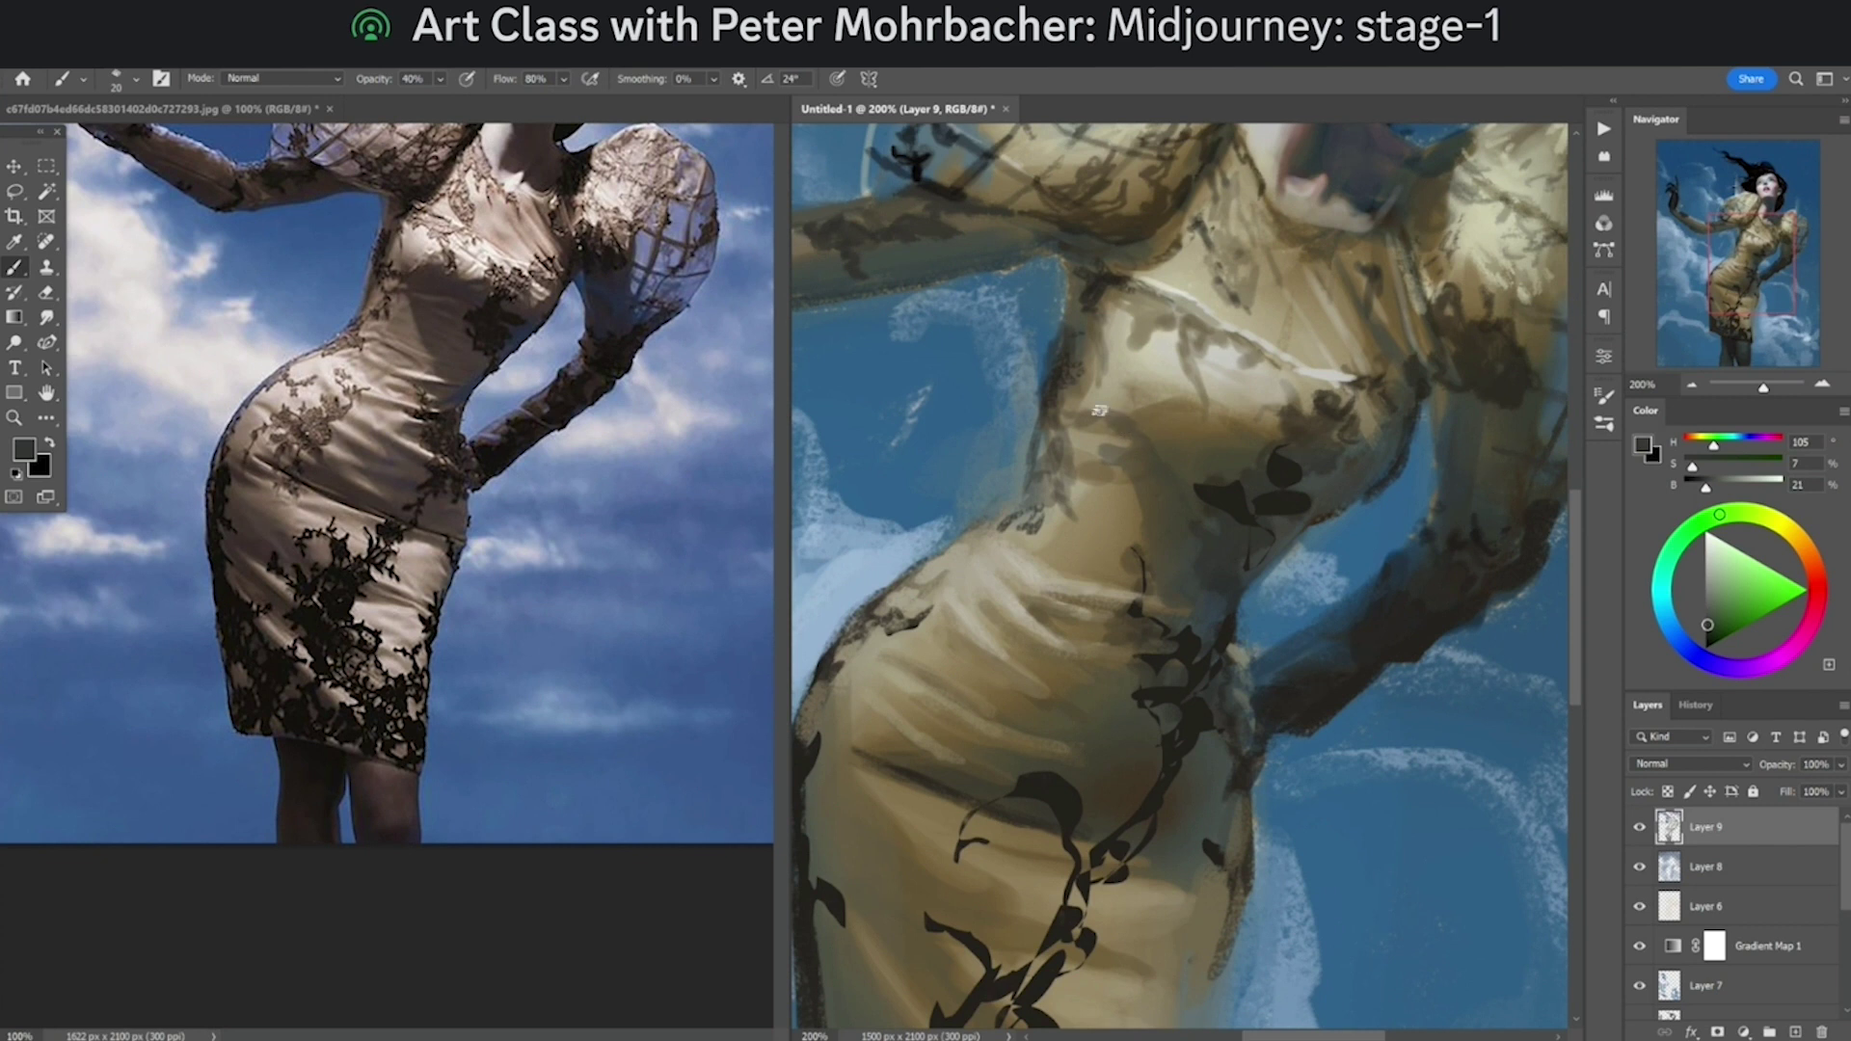
# Step: Blend the bodice shading below the bust with sampled brown, tan and dark olive tones at 40% brush opacity
pyautogui.keyDown('alt'); pyautogui.click(1186, 397); pyautogui.keyUp('alt')
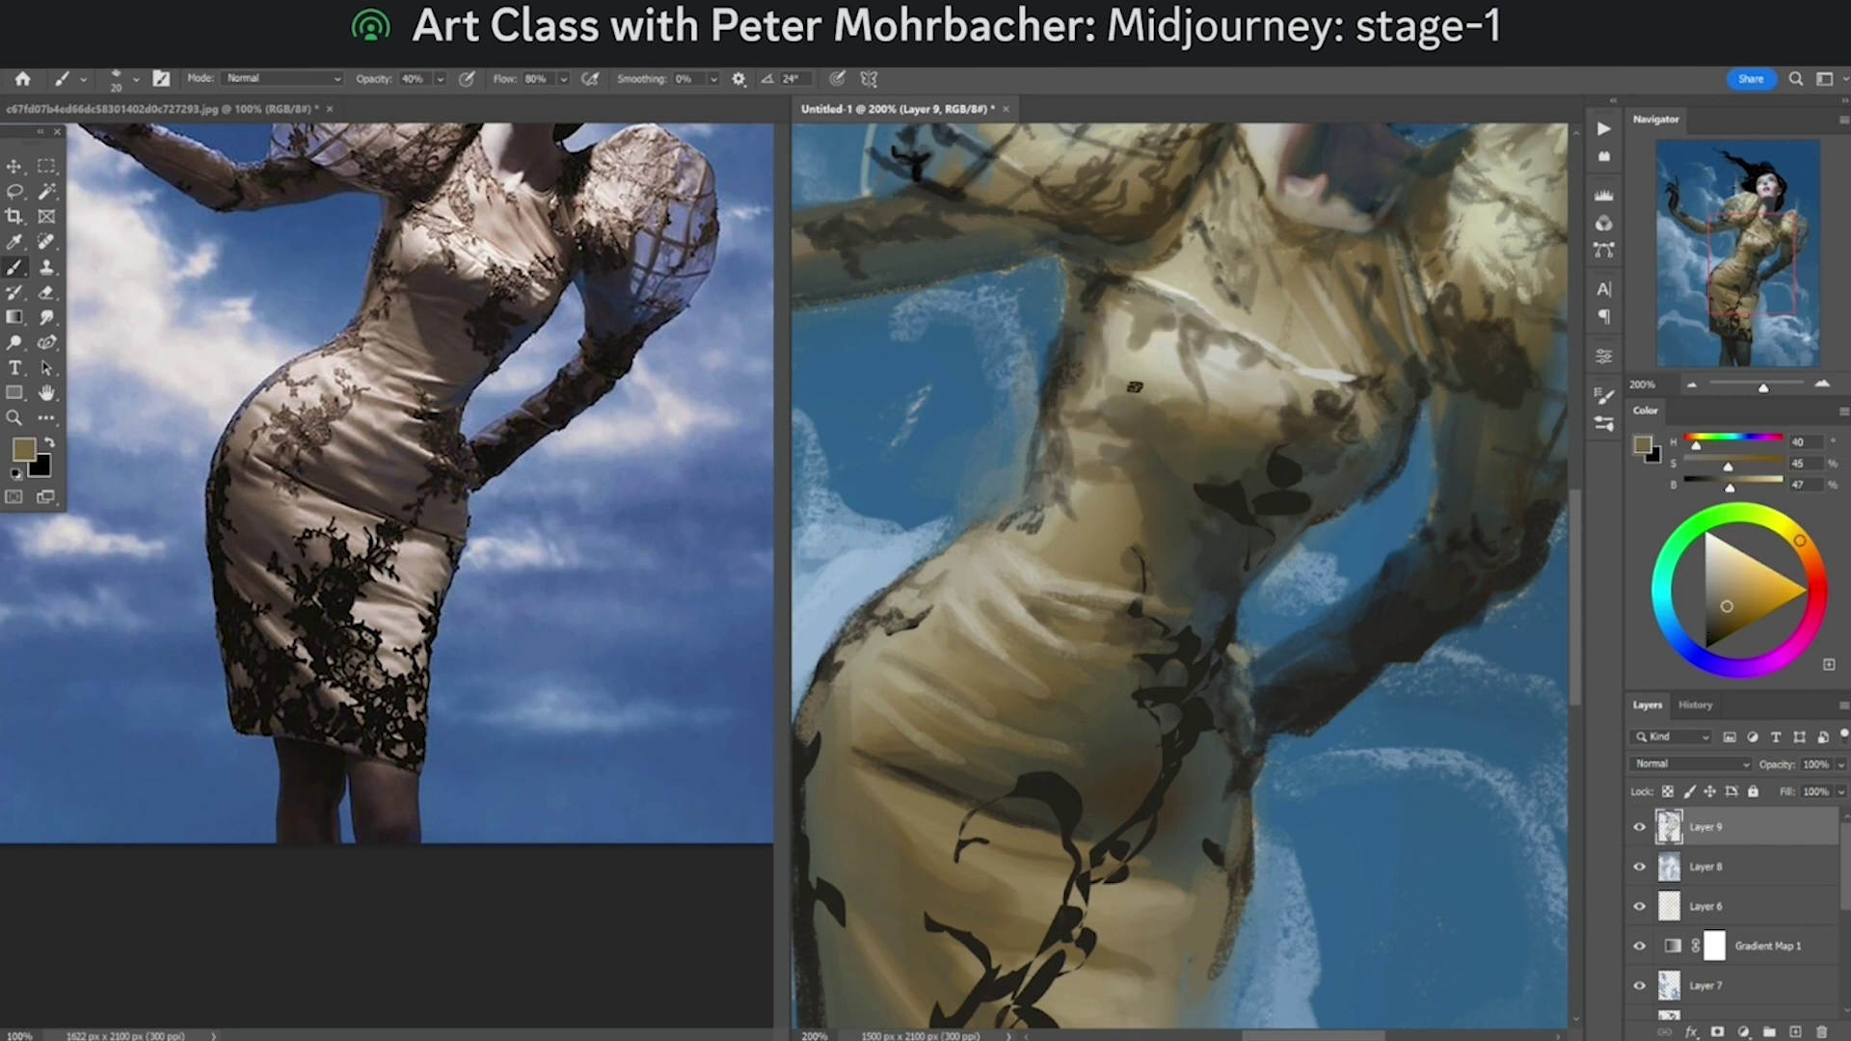
pyautogui.keyDown('alt'); pyautogui.click(1116, 395); pyautogui.keyUp('alt')
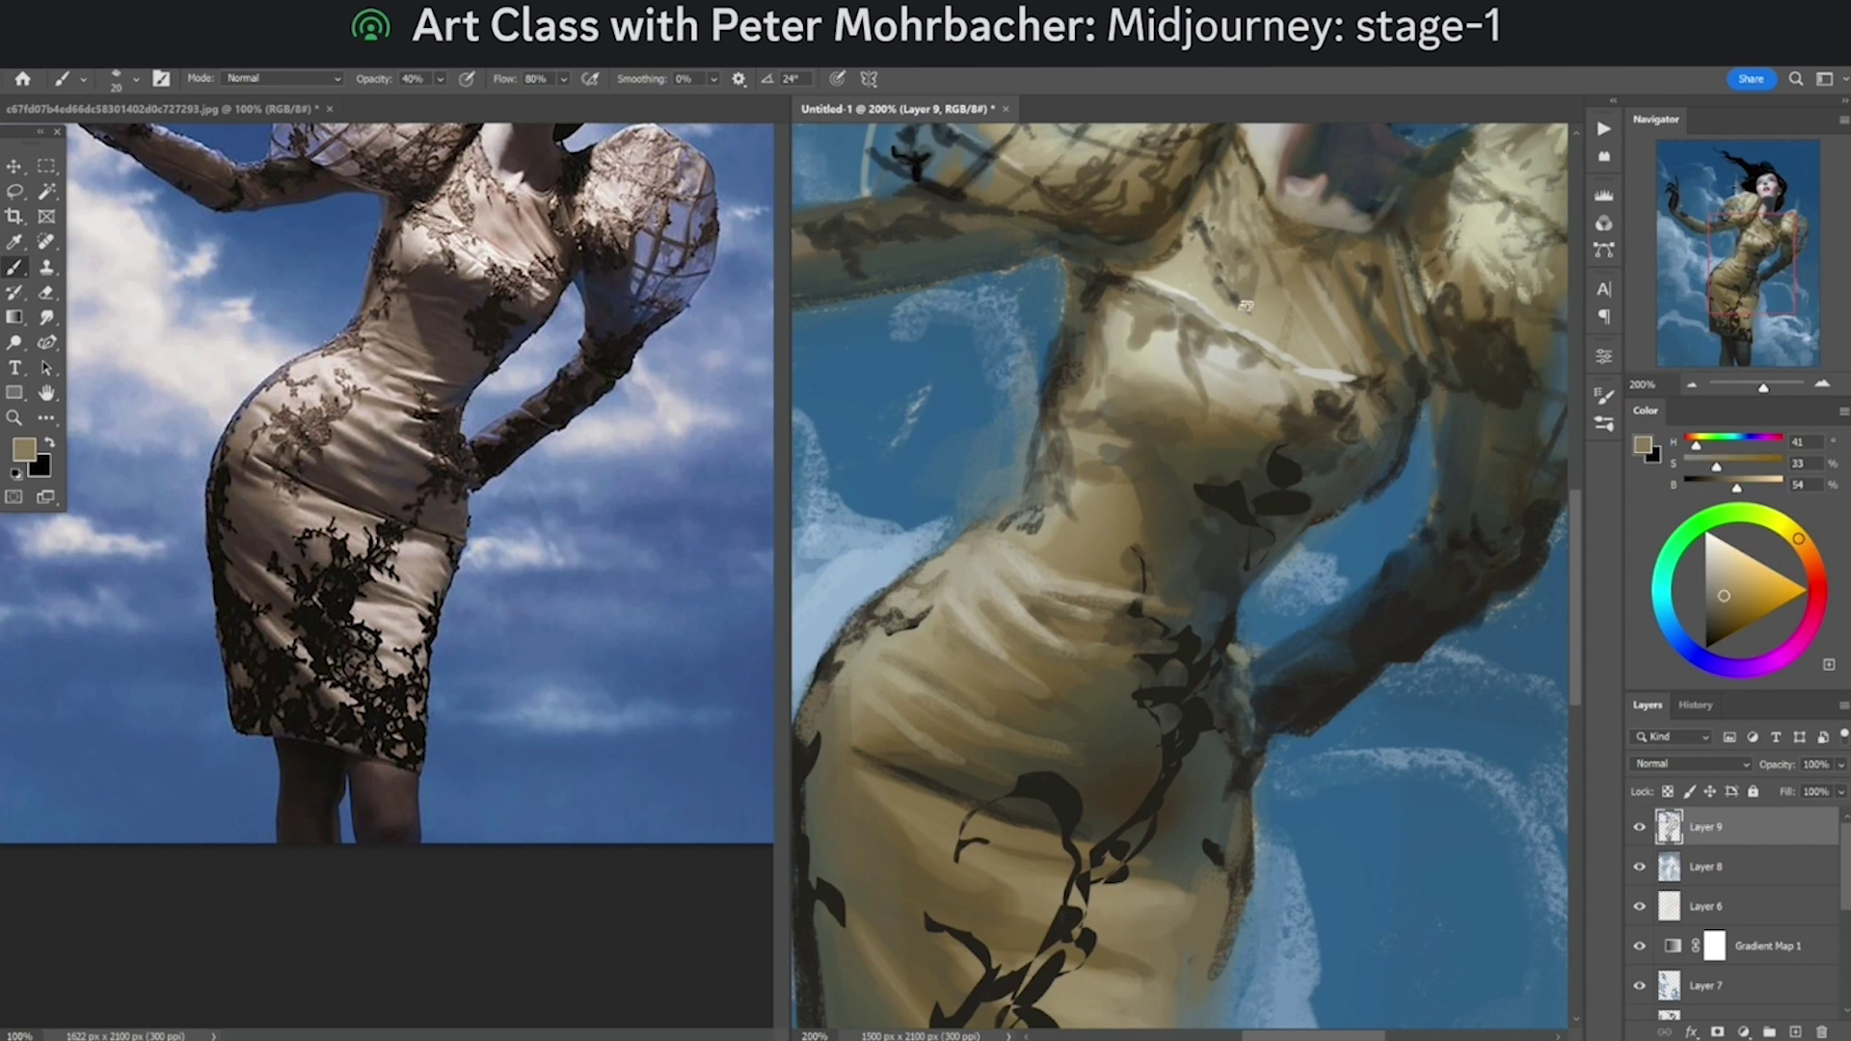
pyautogui.keyDown('alt'); pyautogui.click(1189, 492); pyautogui.keyUp('alt')
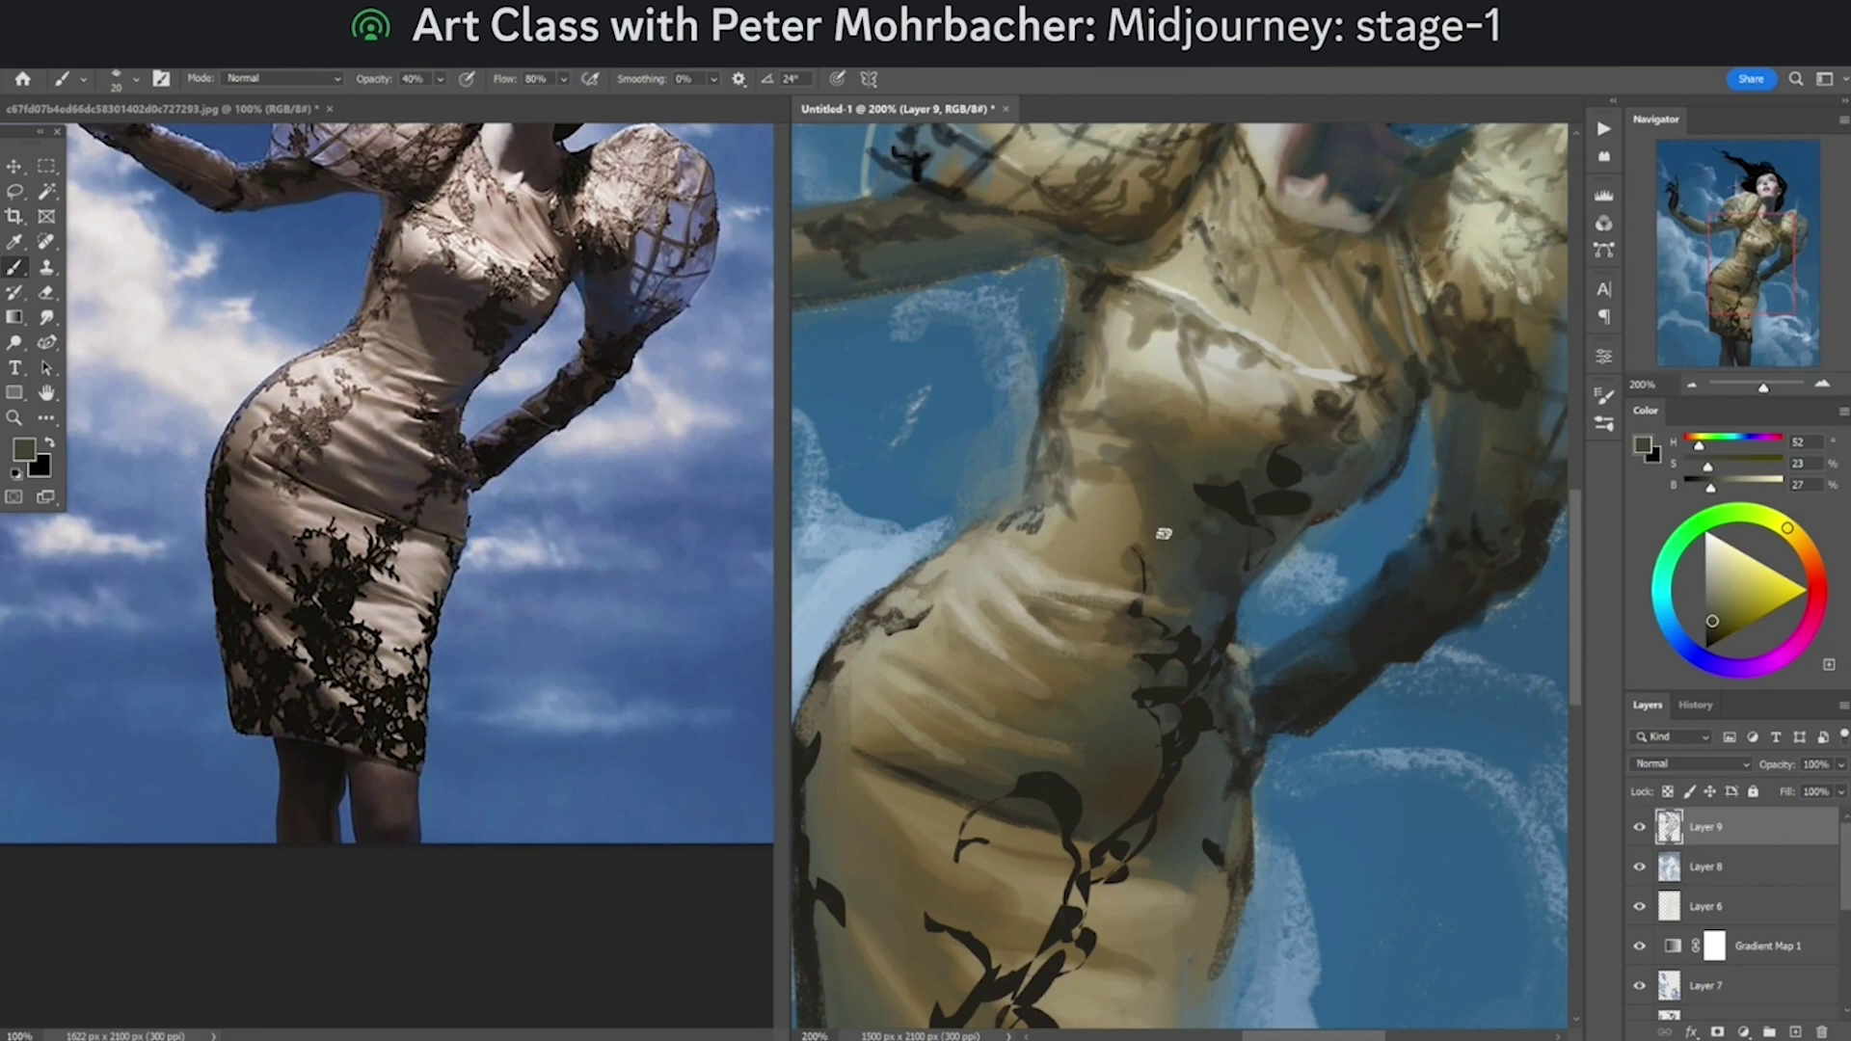
# Step: Sample the near-black lace colour at the waist, enlarge the brush and raise its opacity to 80% for lace painting
pyautogui.keyDown('alt'); pyautogui.click(1255, 533); pyautogui.keyUp('alt')
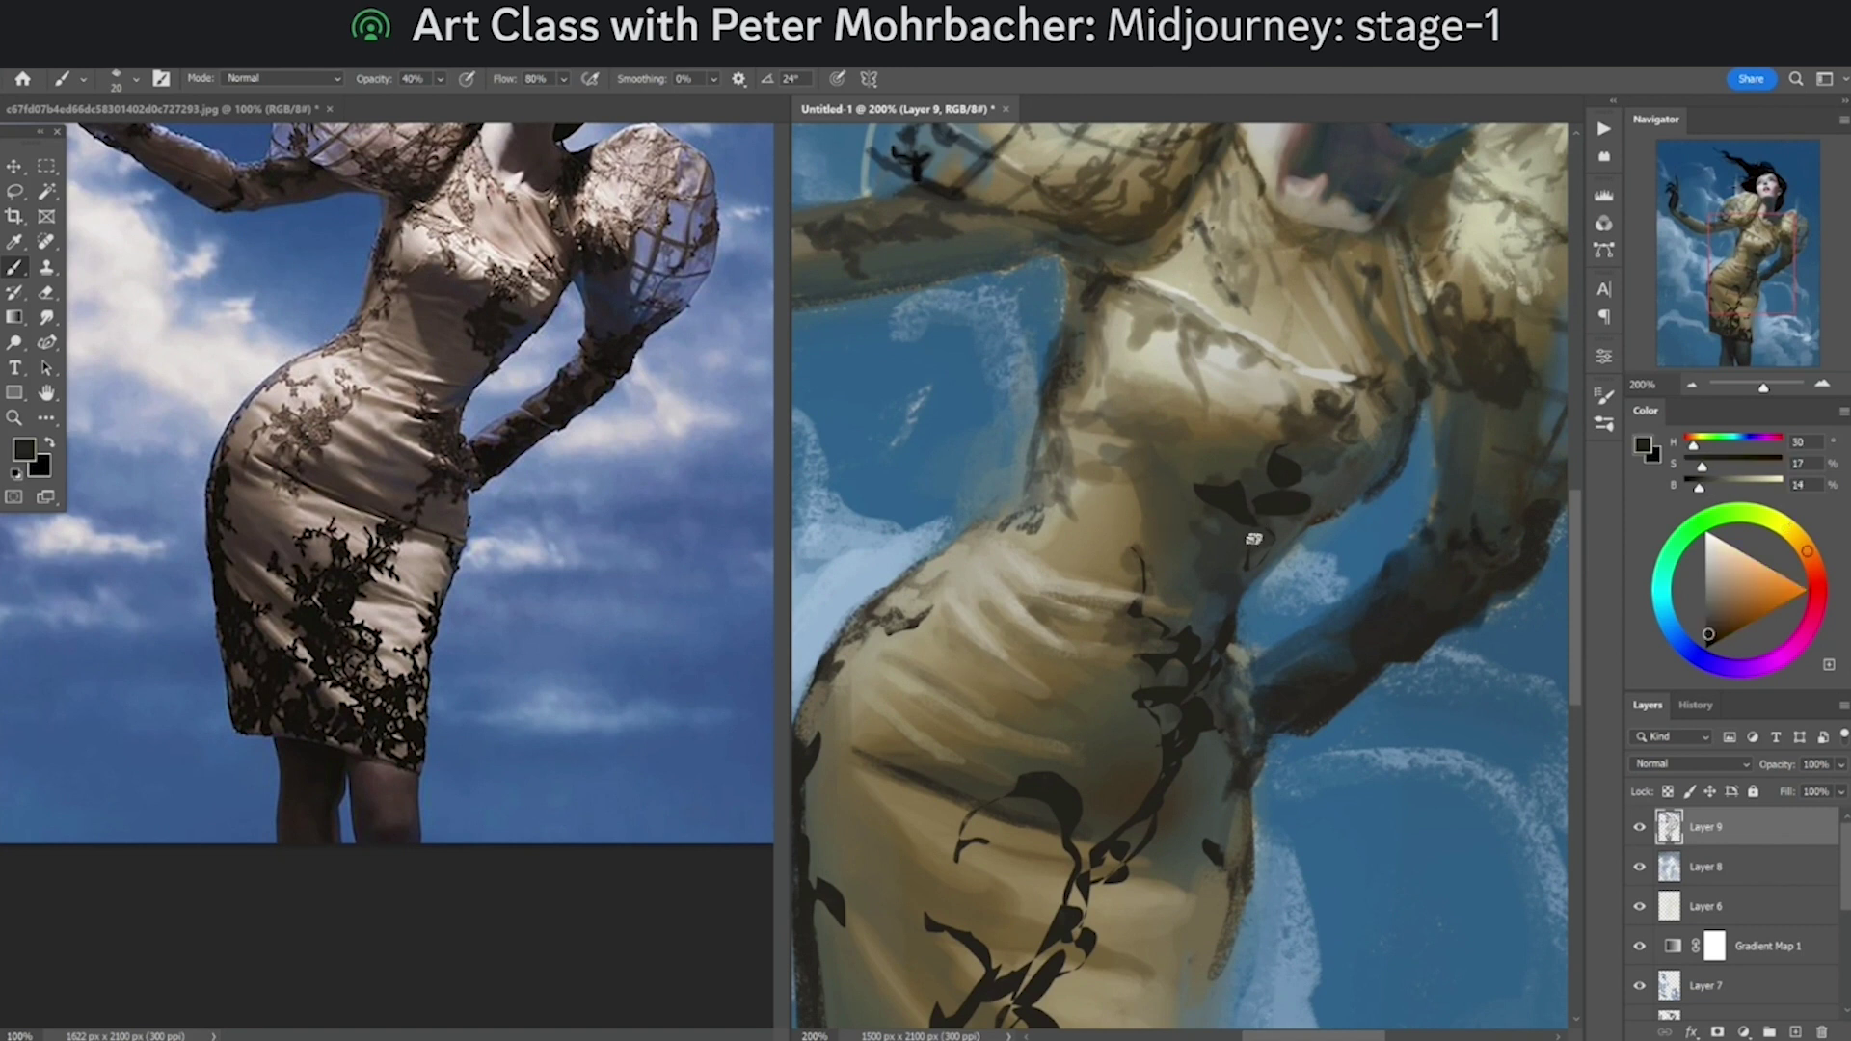
pyautogui.press(']')
pyautogui.press('8')
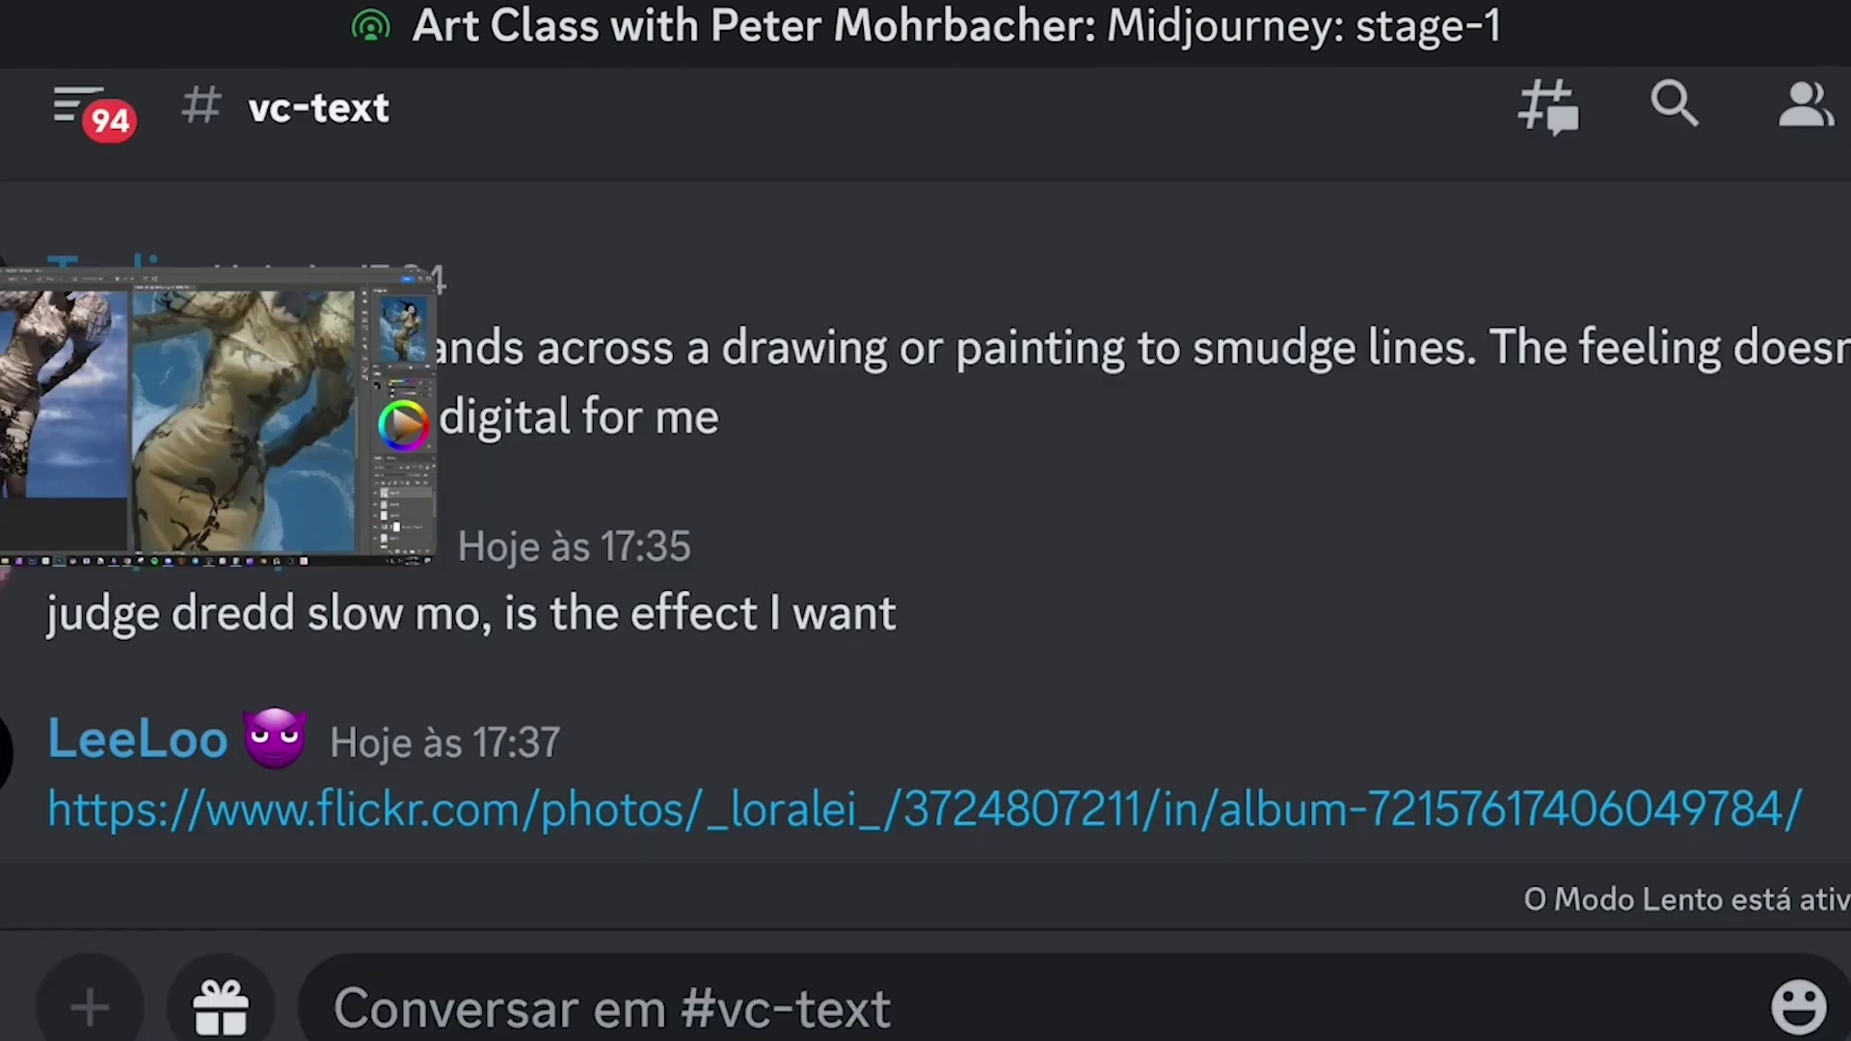
# Step: Open the Flickr photo link posted in Discord's vc-text channel and decline all of the site's cookies
pyautogui.click(466, 816)
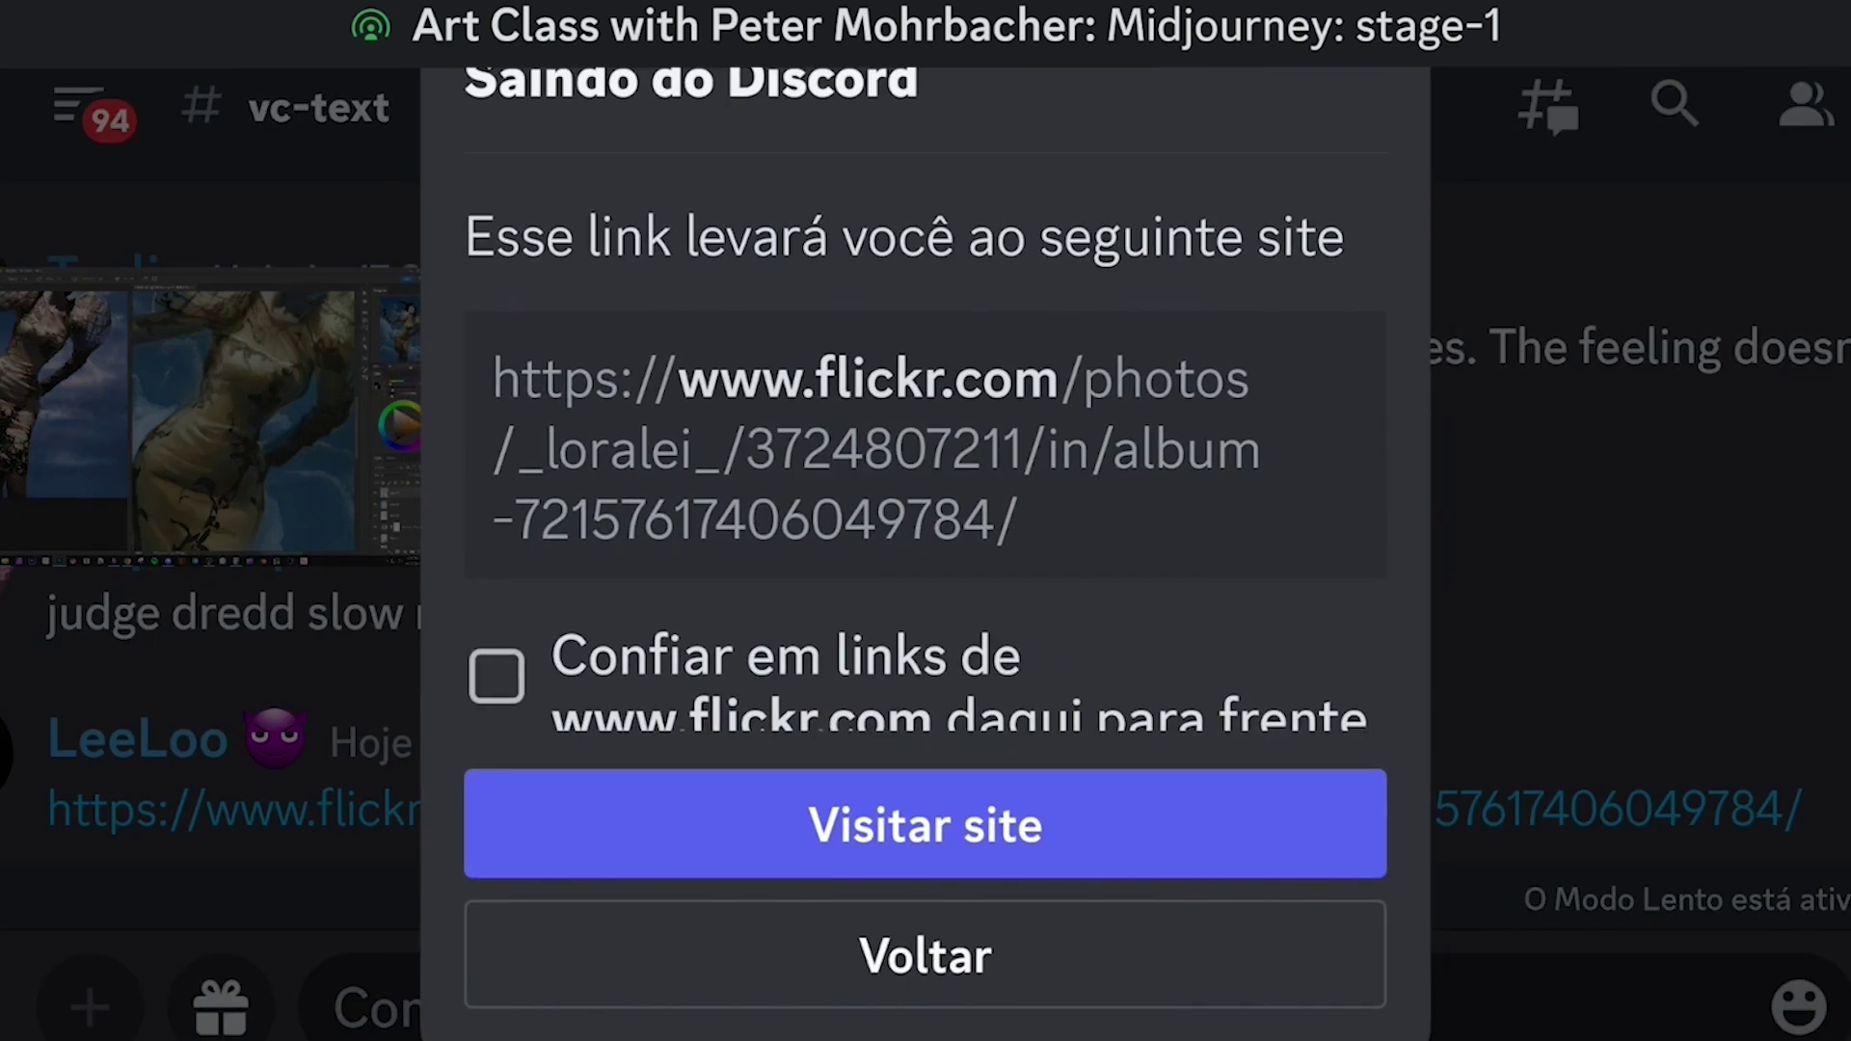
pyautogui.click(925, 825)
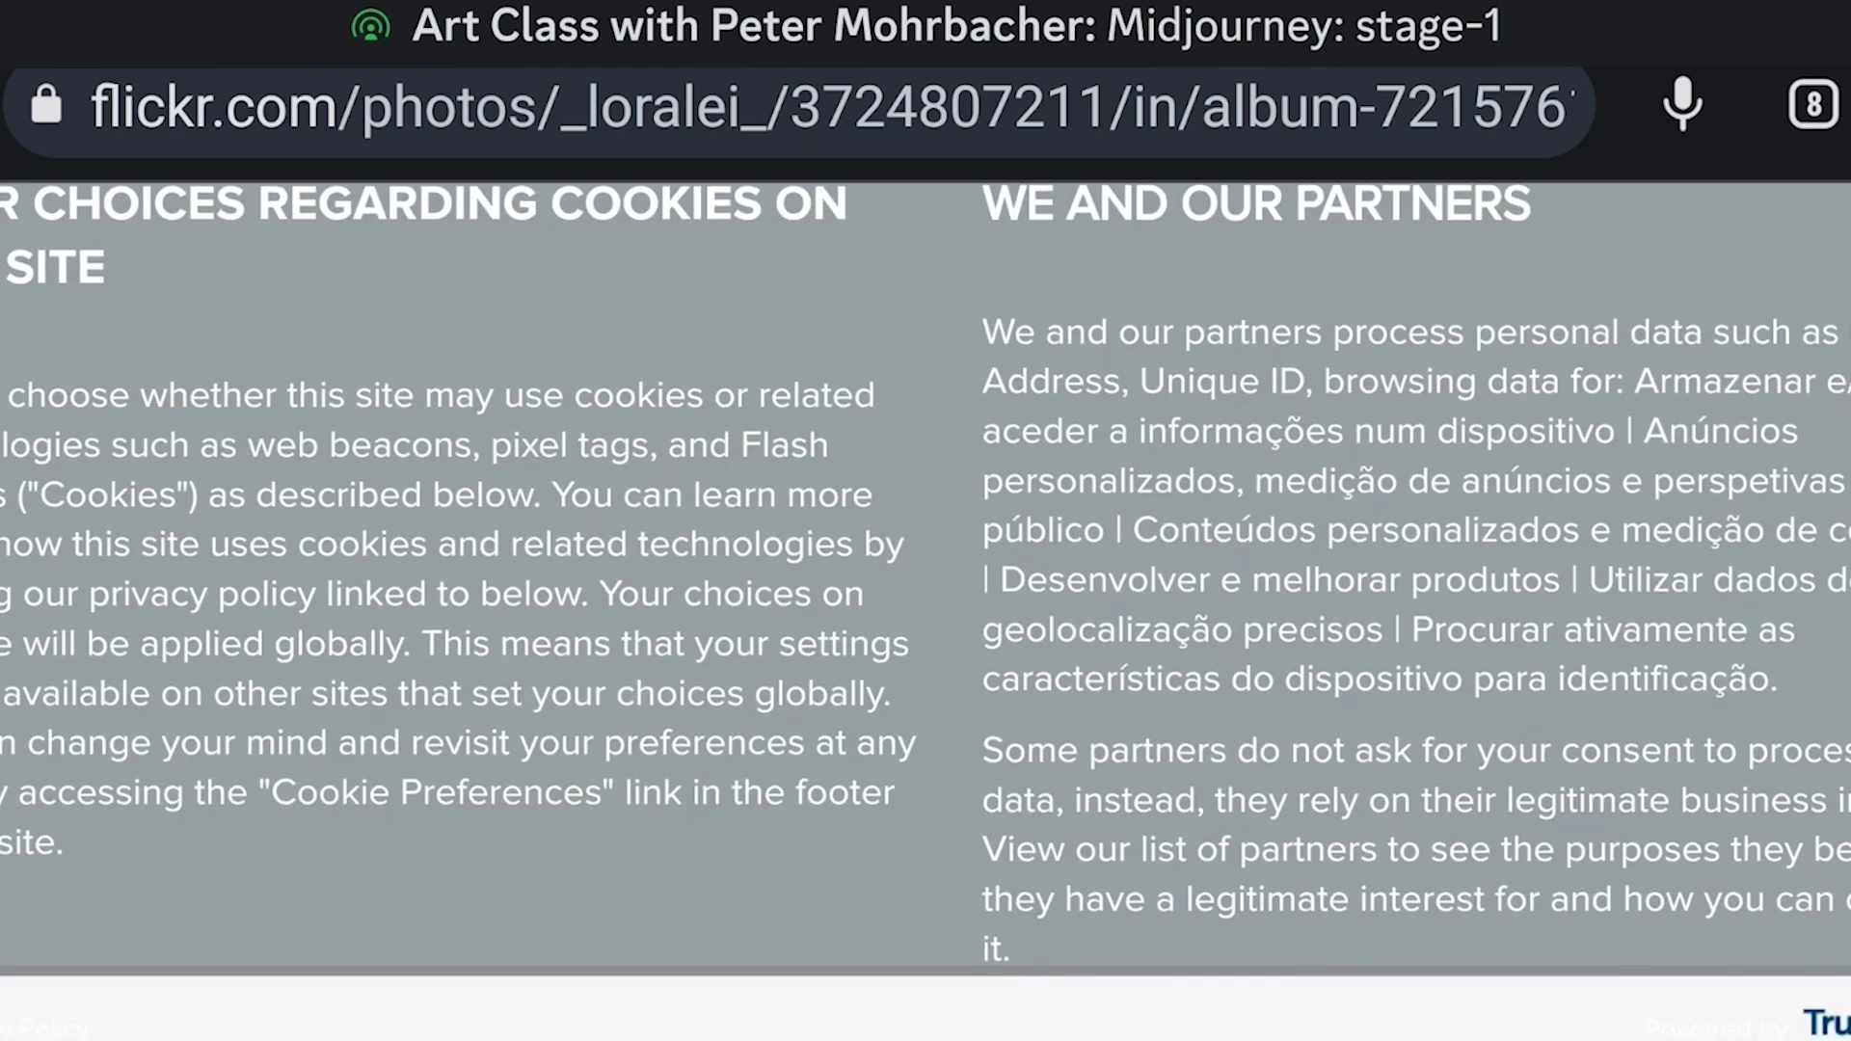
pyautogui.scroll(-7, 925, 568)
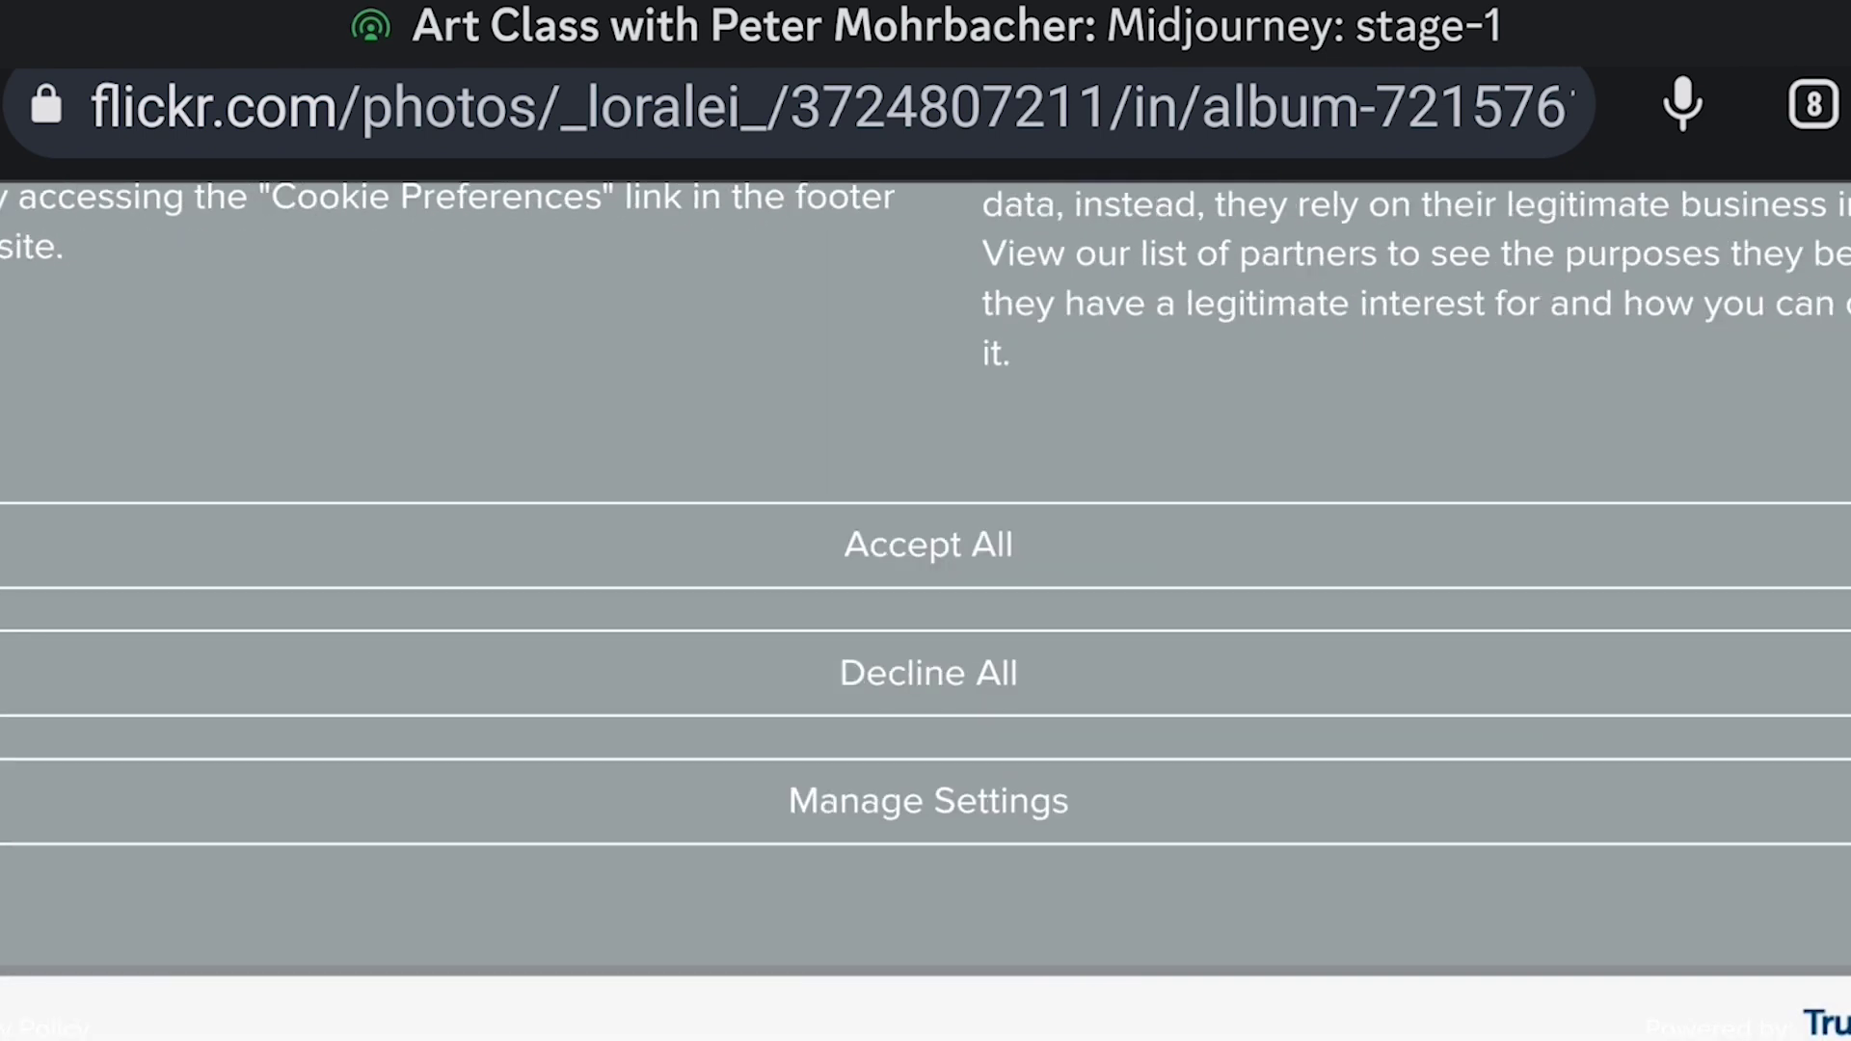
pyautogui.click(928, 667)
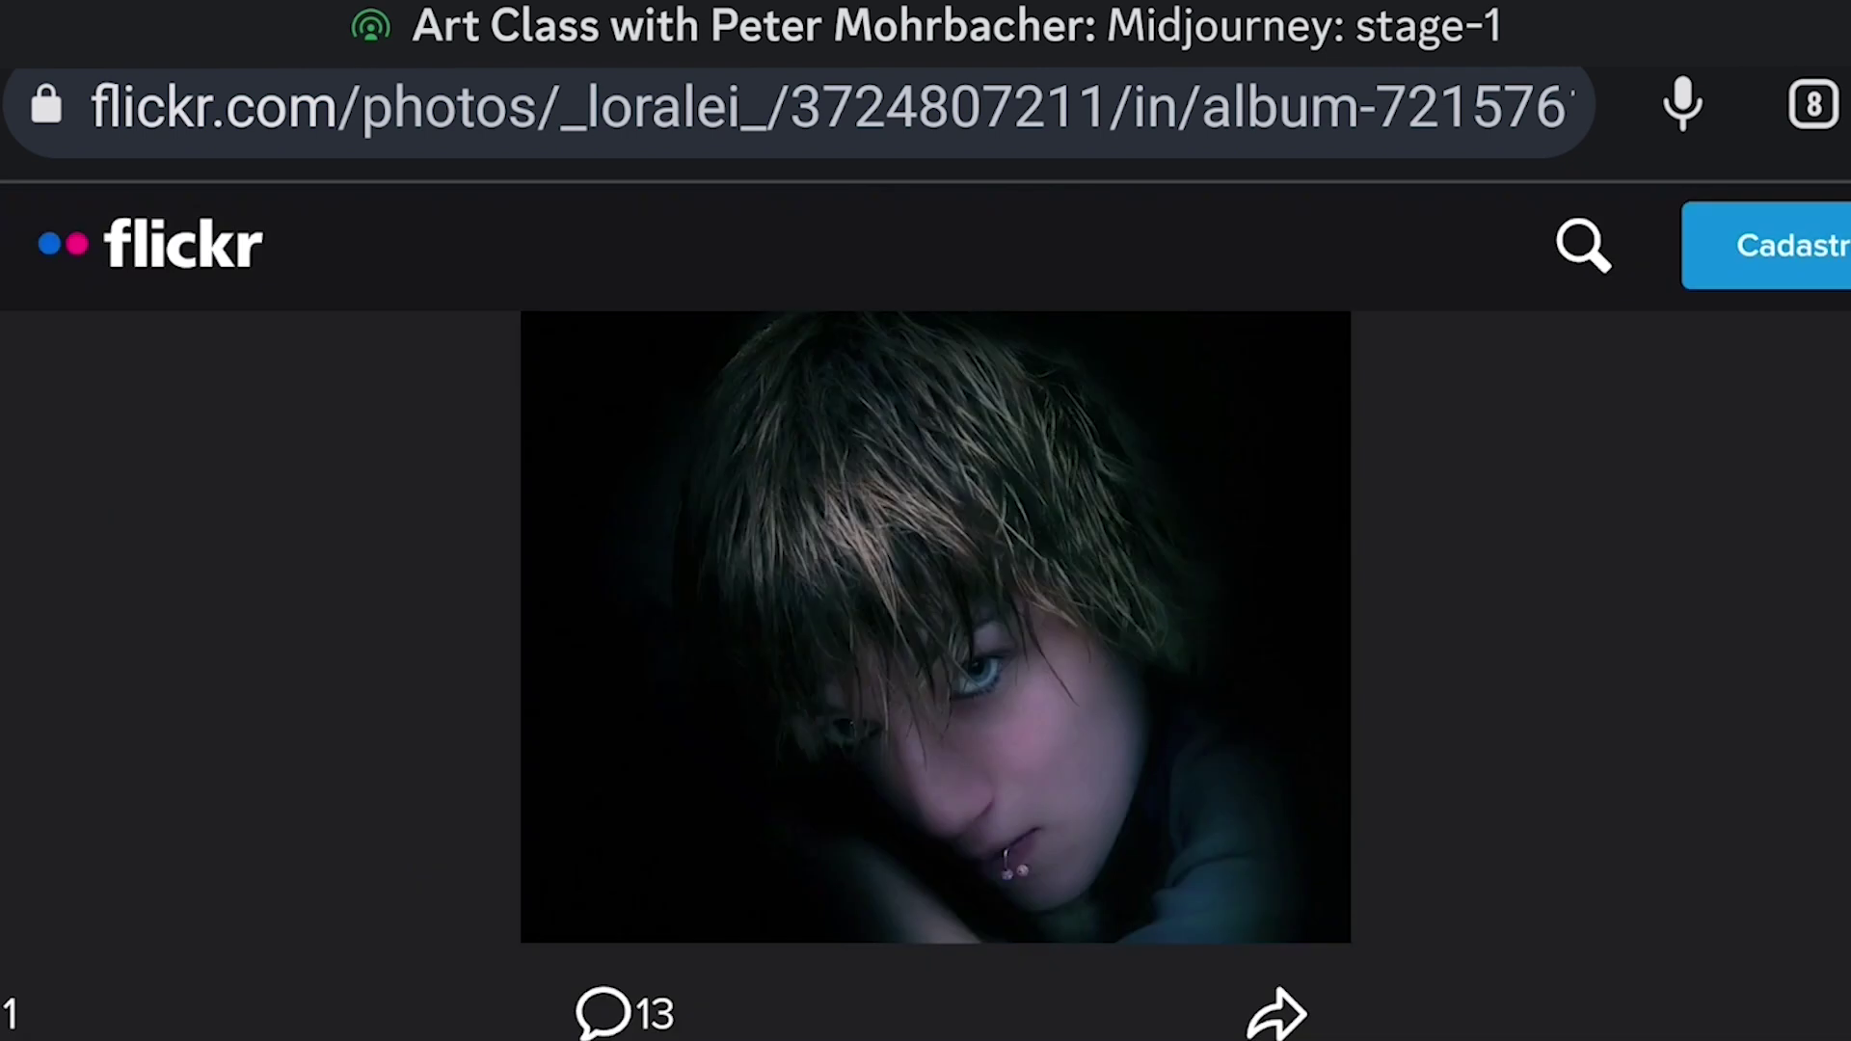
# Step: Look over the portrait's Flickr page and its details, and open the photographer's profile
pyautogui.scroll(-2, 925, 579)
pyautogui.scroll(-4, 925, 578)
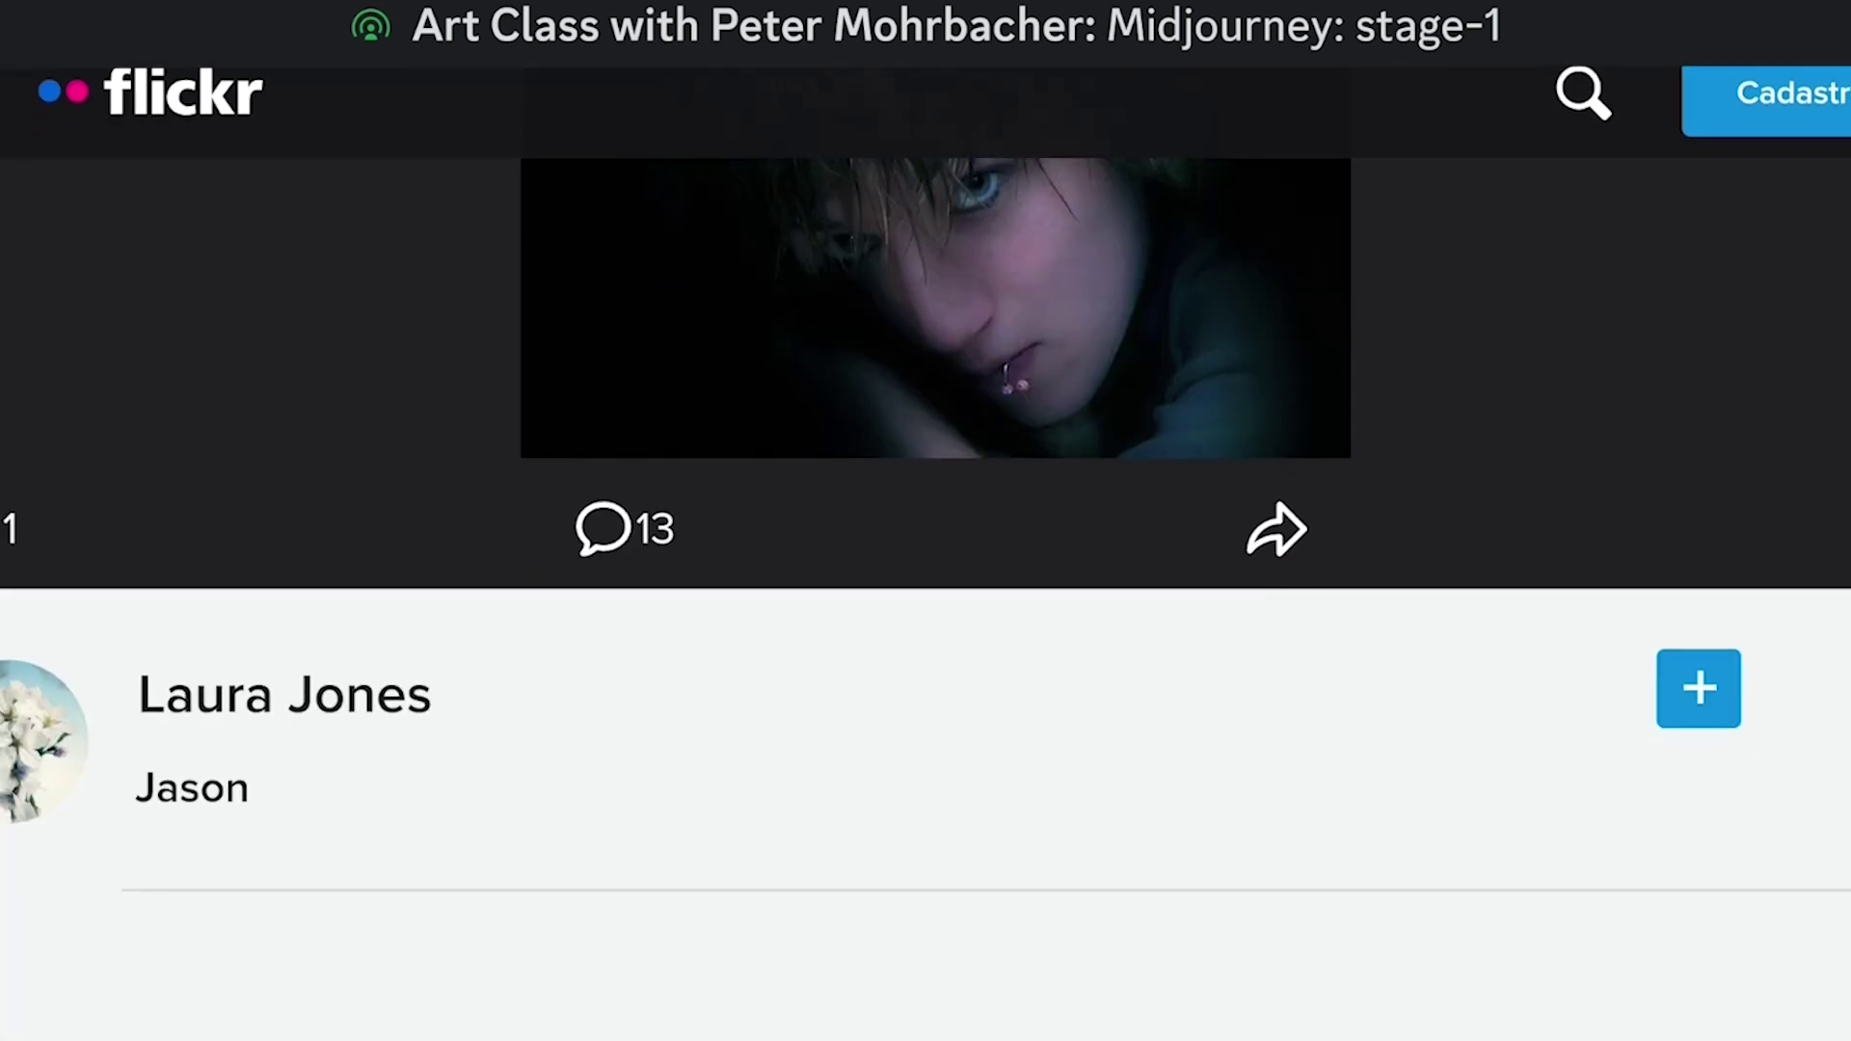
pyautogui.scroll(-6, 925, 578)
pyautogui.scroll(-10, 925, 579)
pyautogui.scroll(8, 925, 578)
pyautogui.scroll(5, 925, 579)
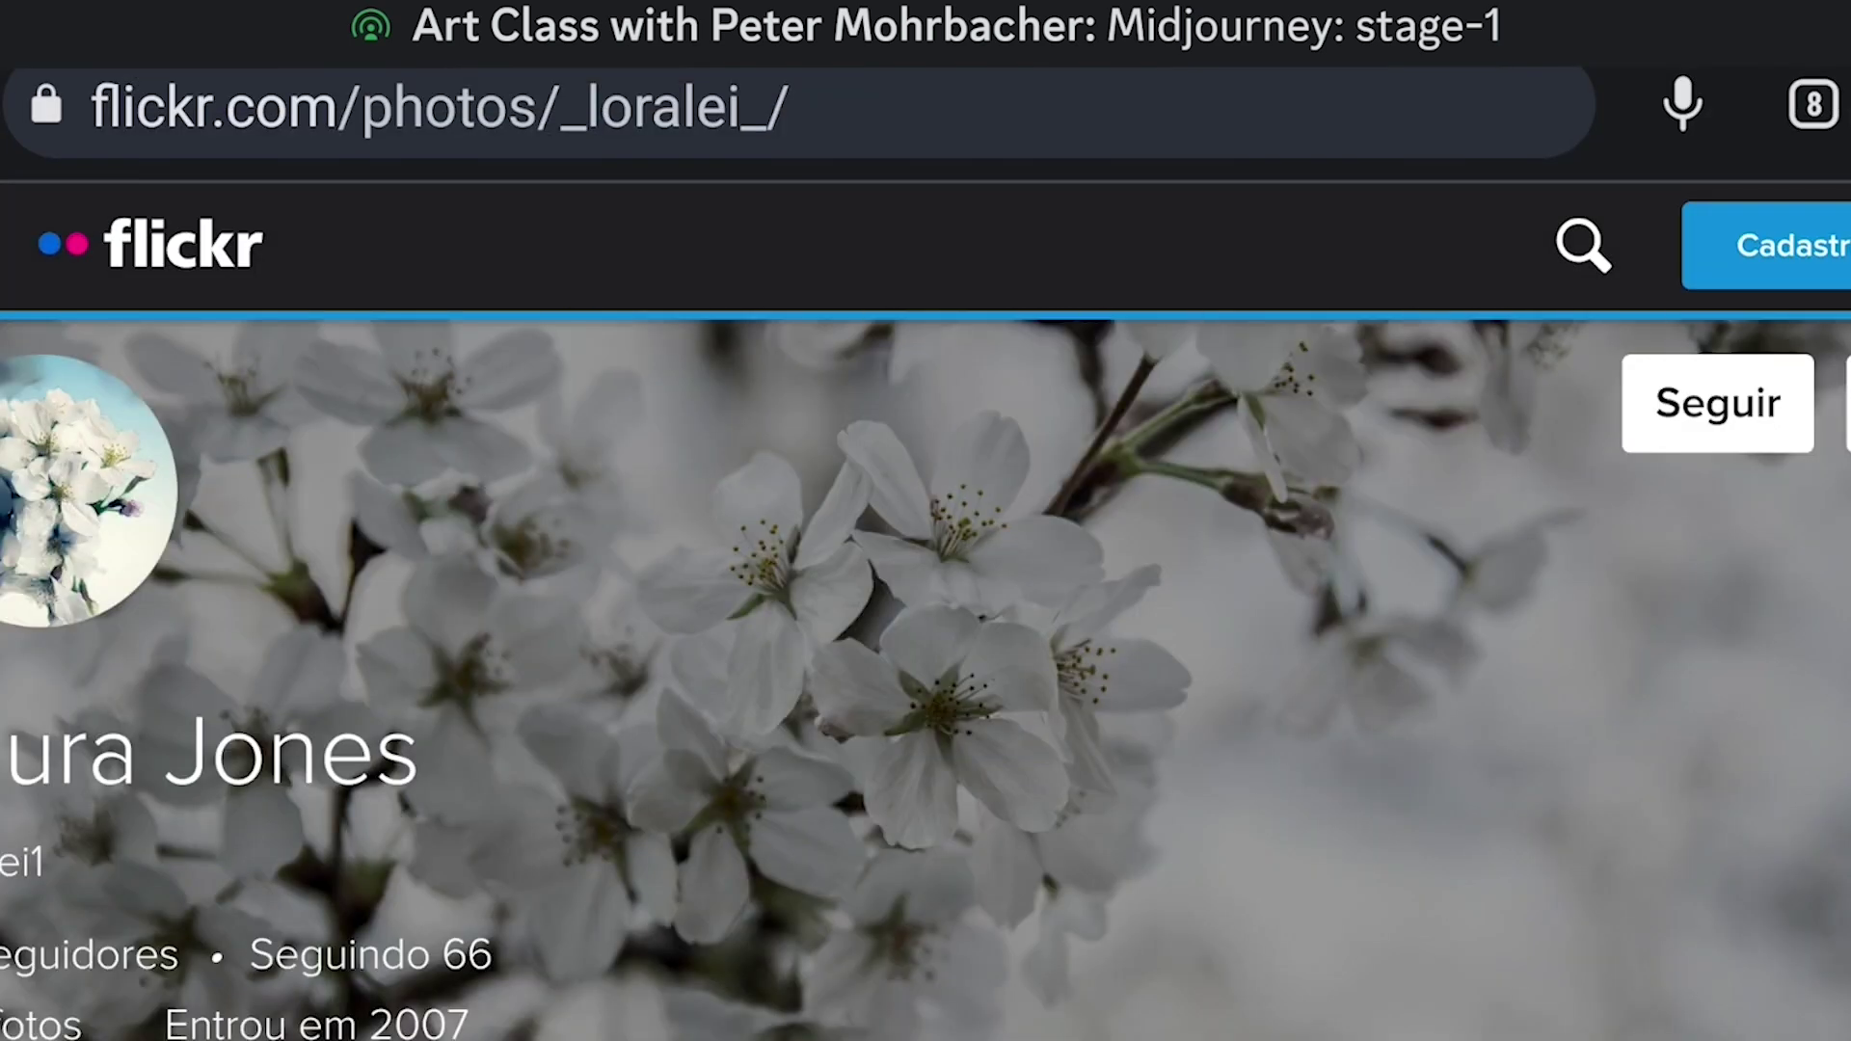
# Step: Browse the photos in the photographer's Flickr gallery
pyautogui.scroll(-7, 926, 579)
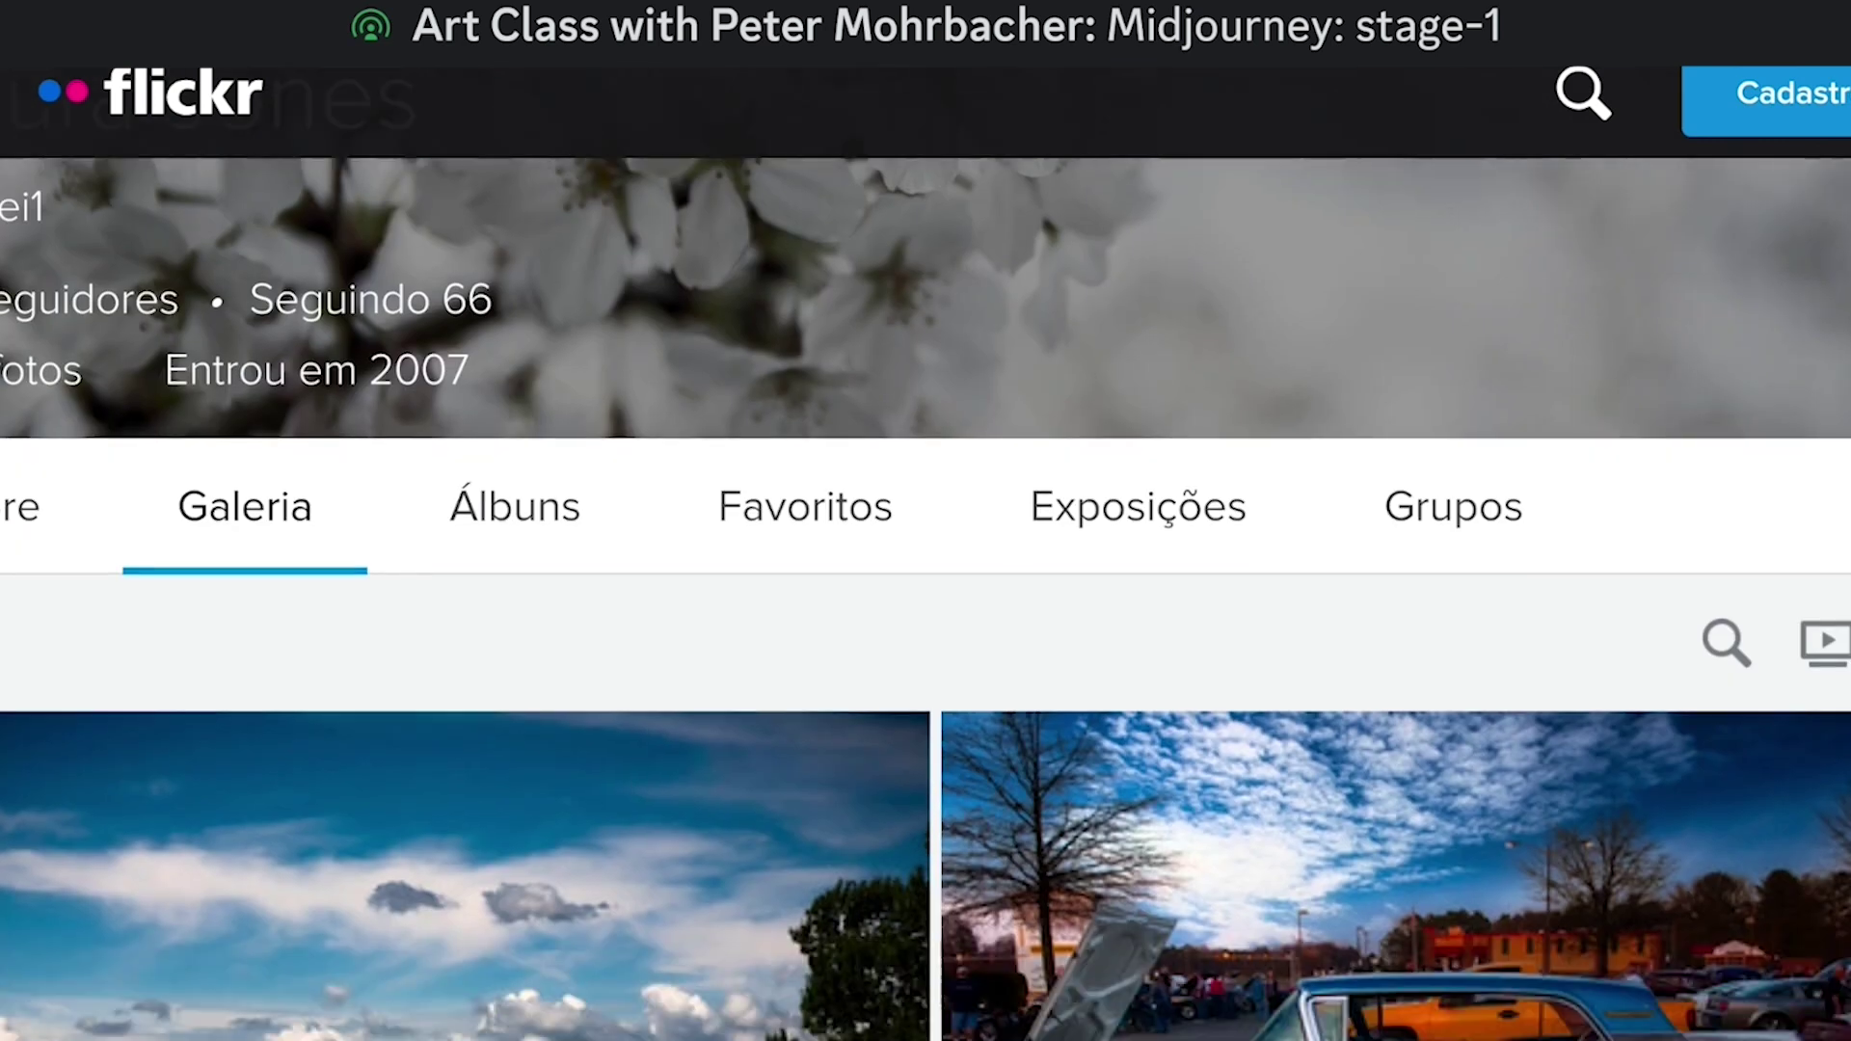
pyautogui.scroll(-3, 925, 578)
pyautogui.scroll(-10, 926, 665)
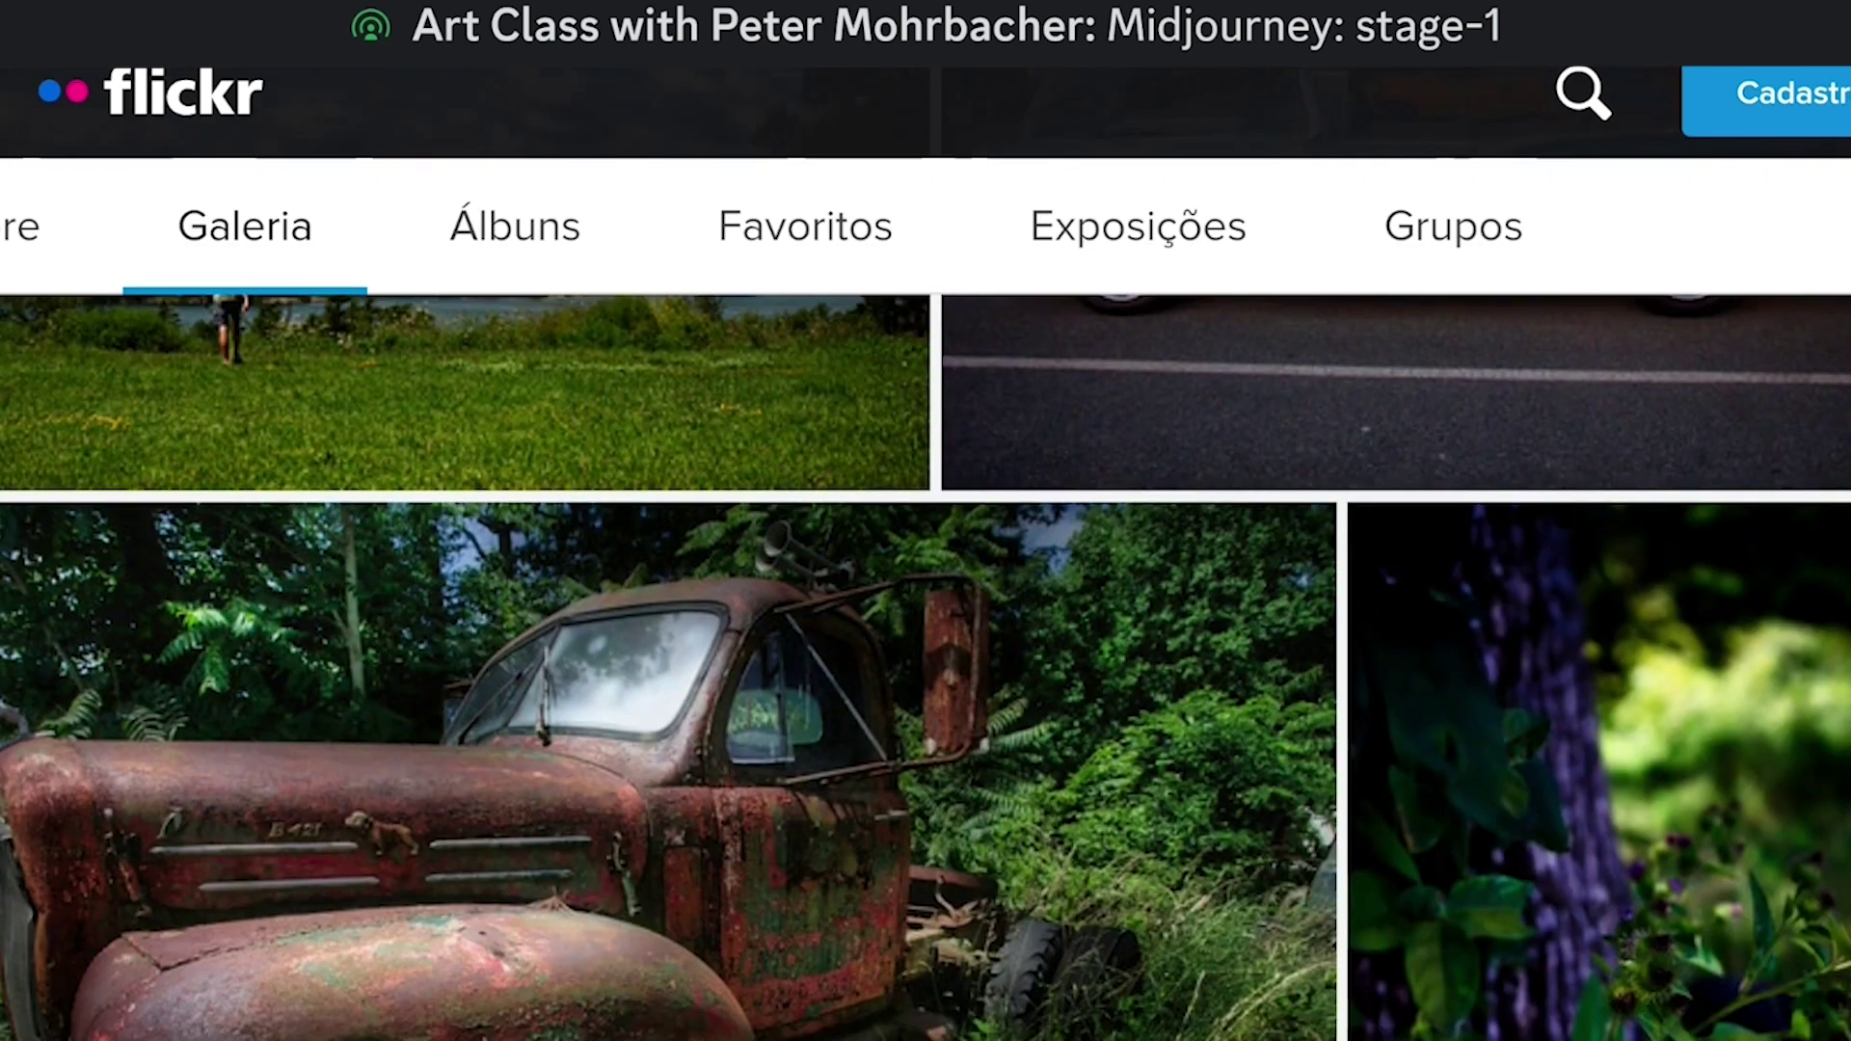
pyautogui.scroll(-2, 925, 666)
pyautogui.scroll(-10, 926, 666)
pyautogui.scroll(-10, 926, 666)
pyautogui.scroll(-15, 926, 665)
pyautogui.scroll(-2, 926, 665)
pyautogui.scroll(20, 926, 666)
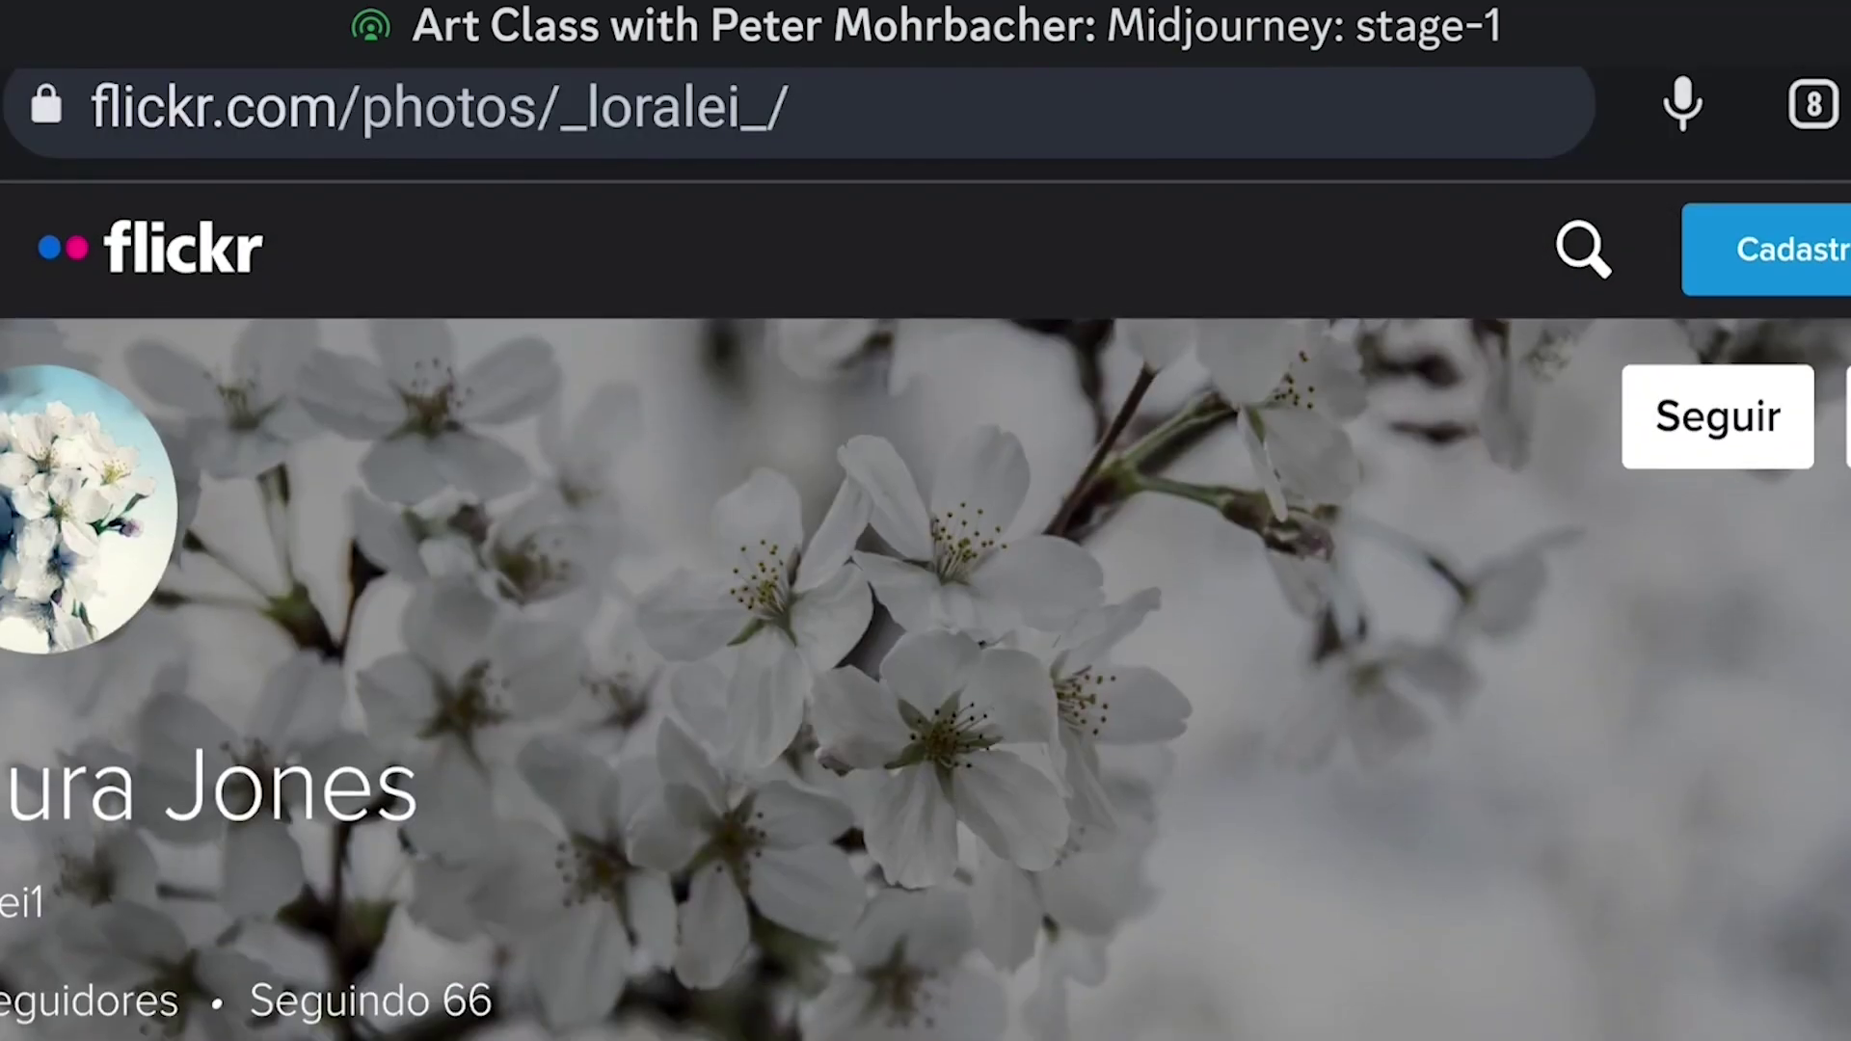
# Step: Open the photographer's About page and look through the biography, profile statistics and most popular photos
pyautogui.scroll(-4, 925, 665)
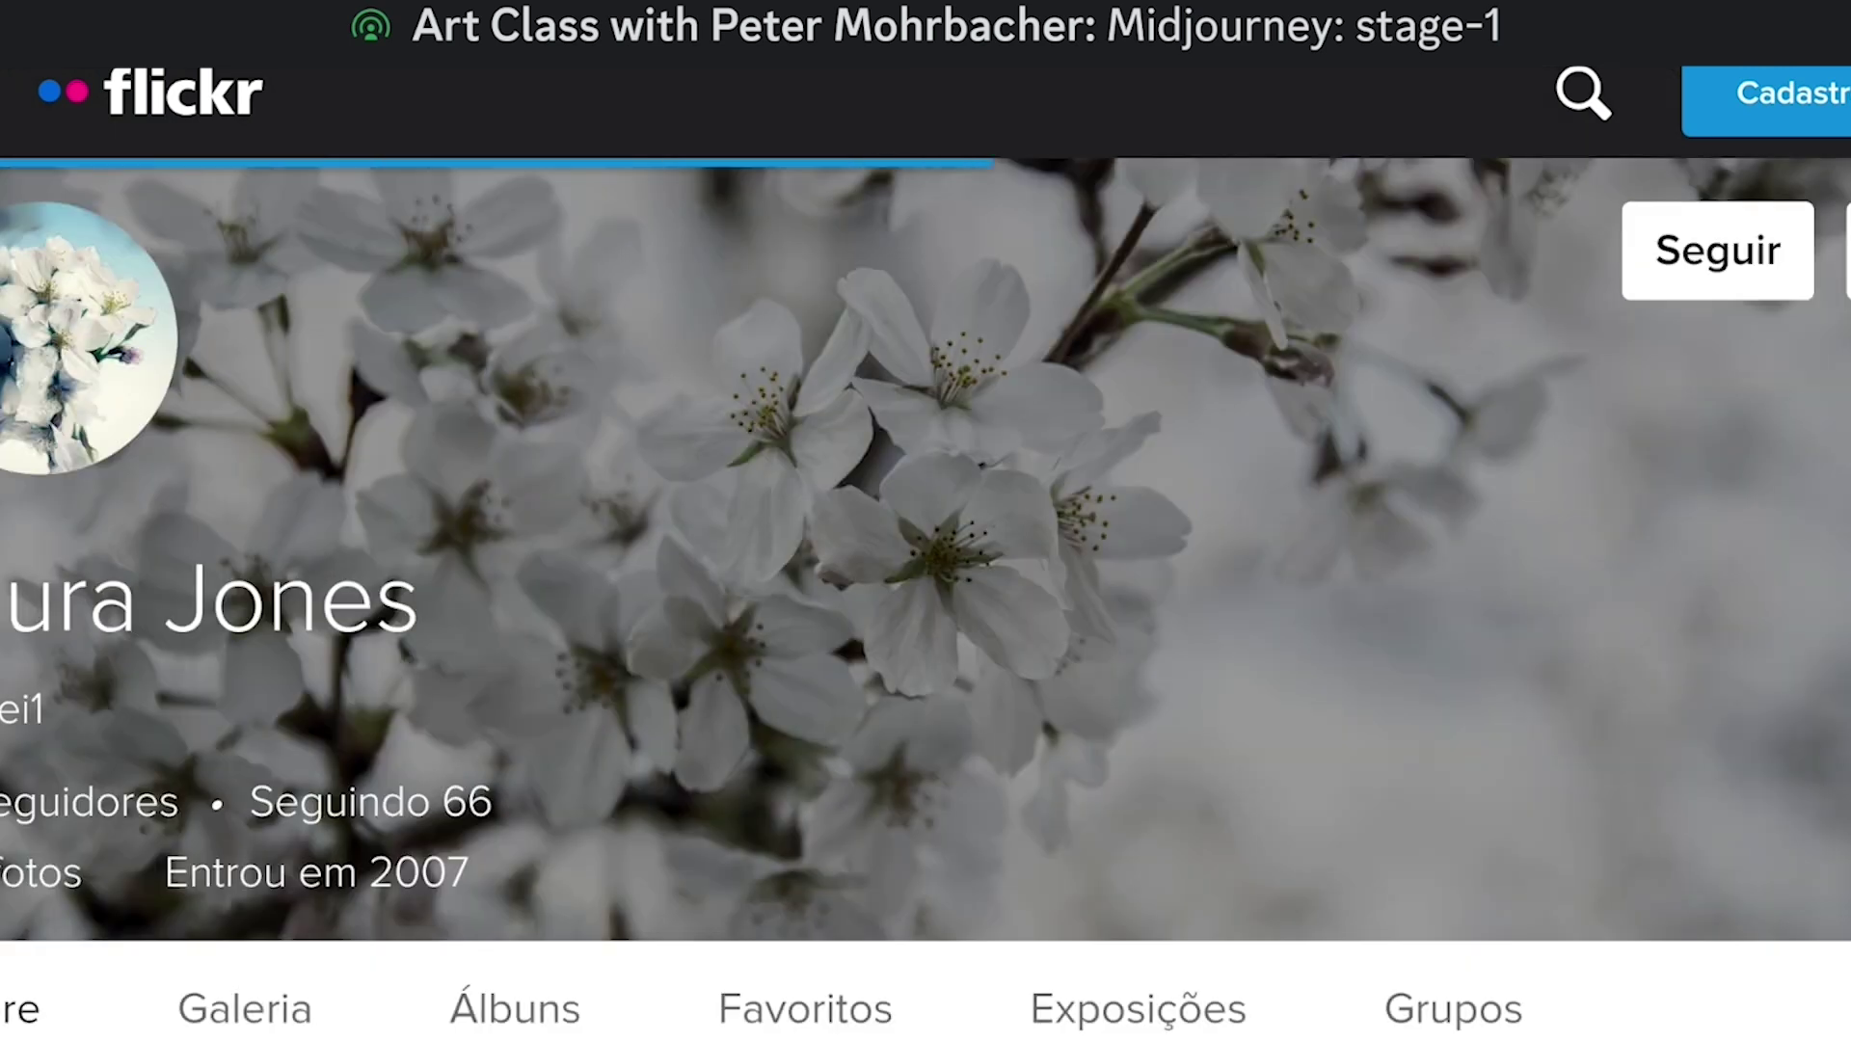
pyautogui.scroll(-8, 925, 598)
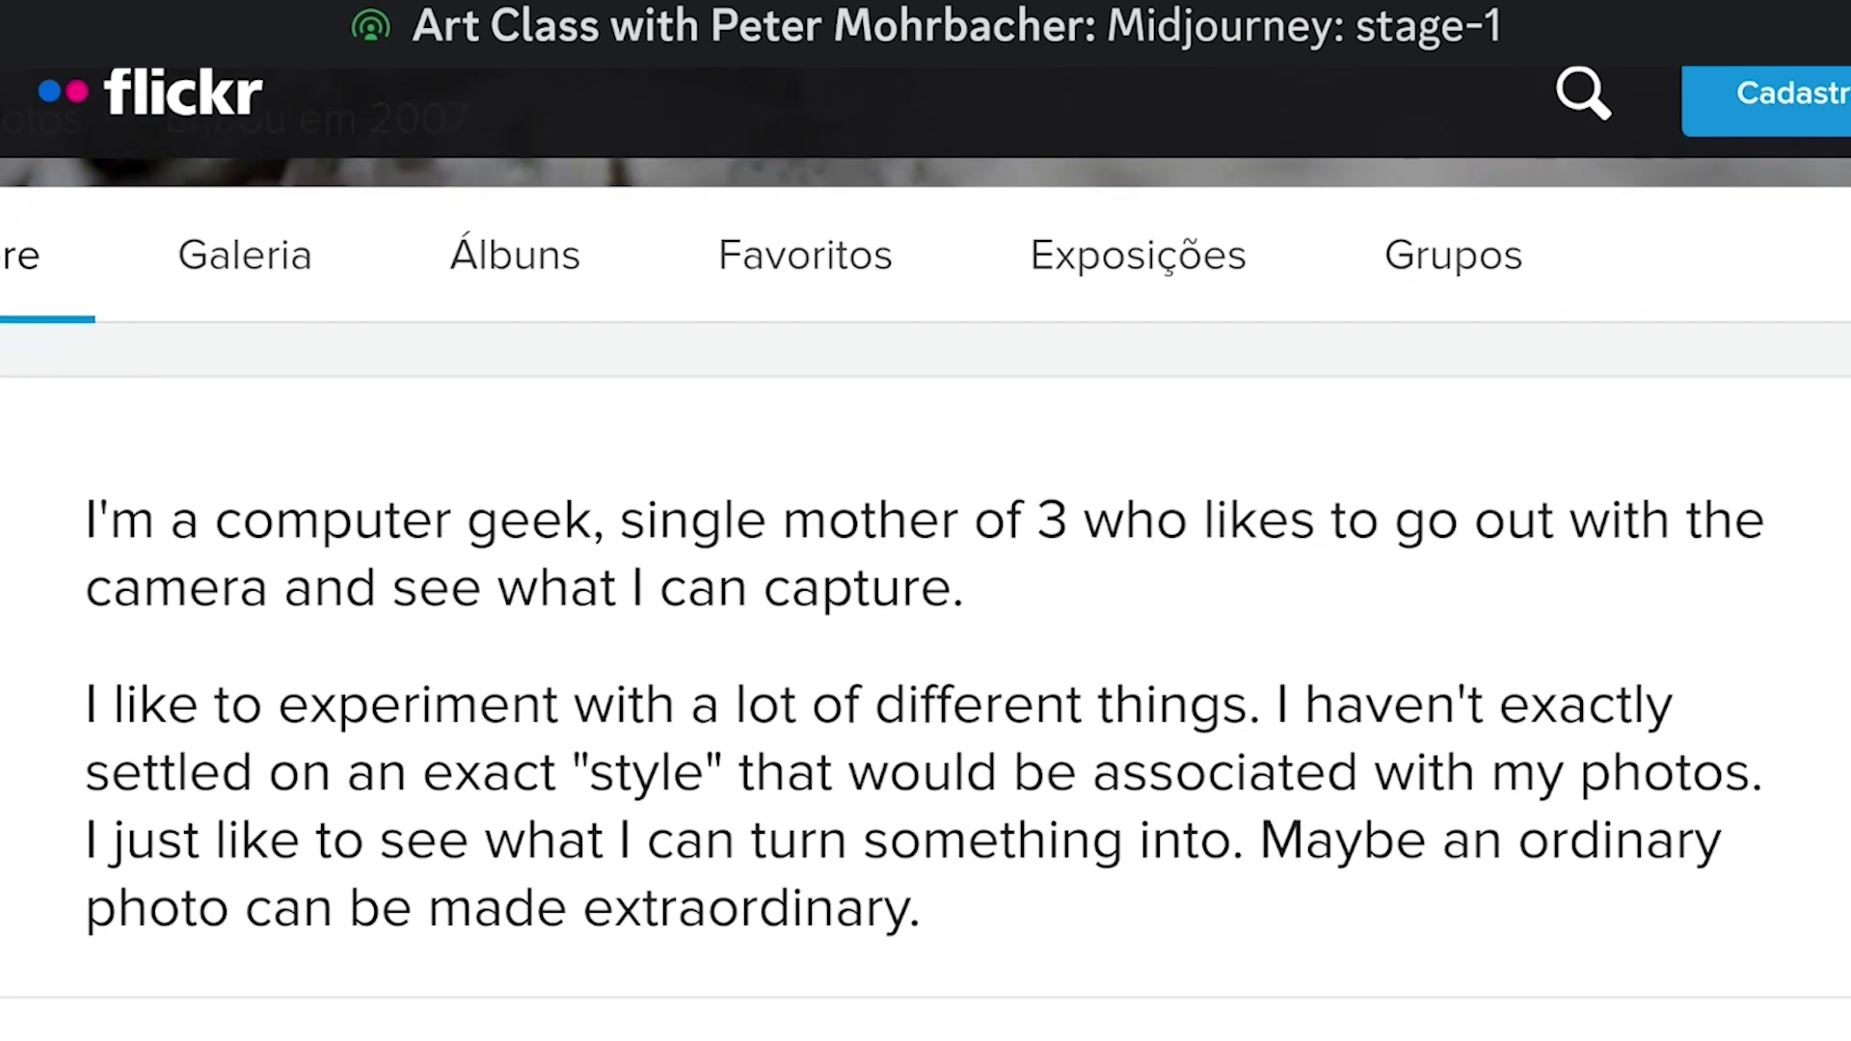
pyautogui.scroll(-3, 926, 598)
pyautogui.scroll(-6, 926, 578)
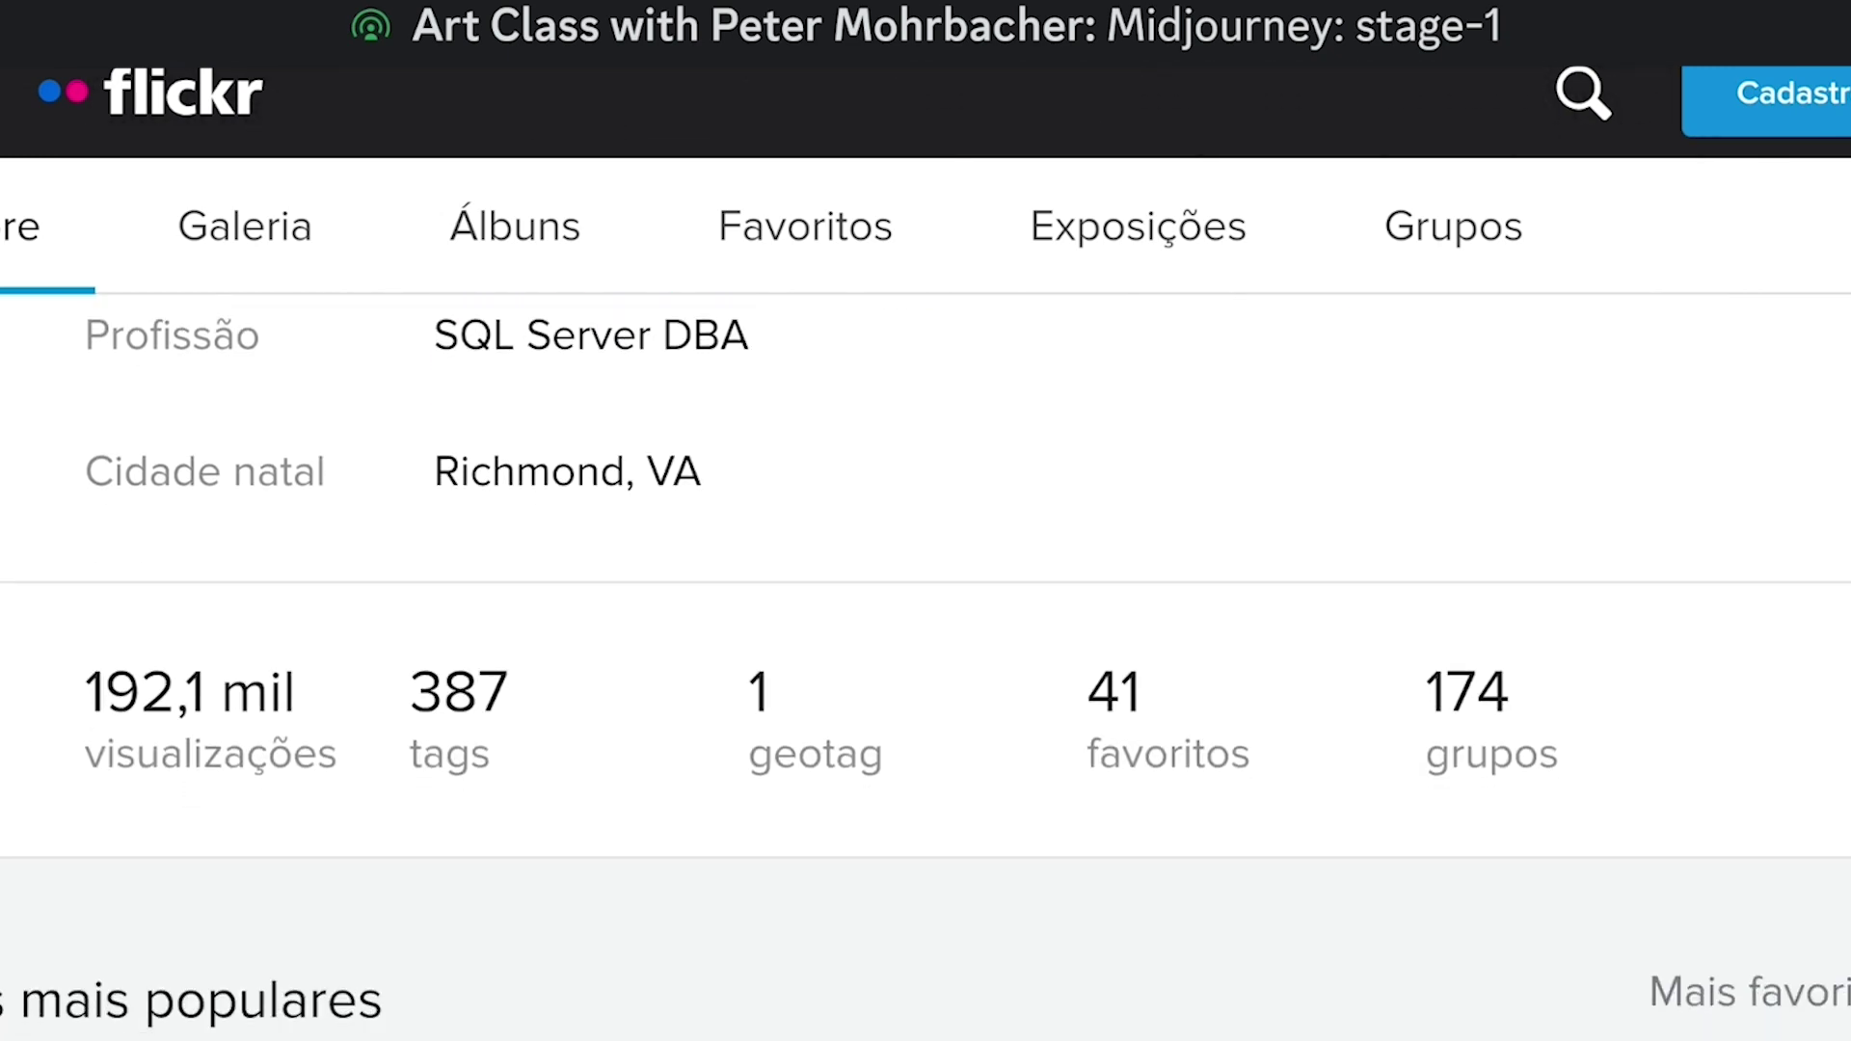
pyautogui.scroll(-12, 926, 597)
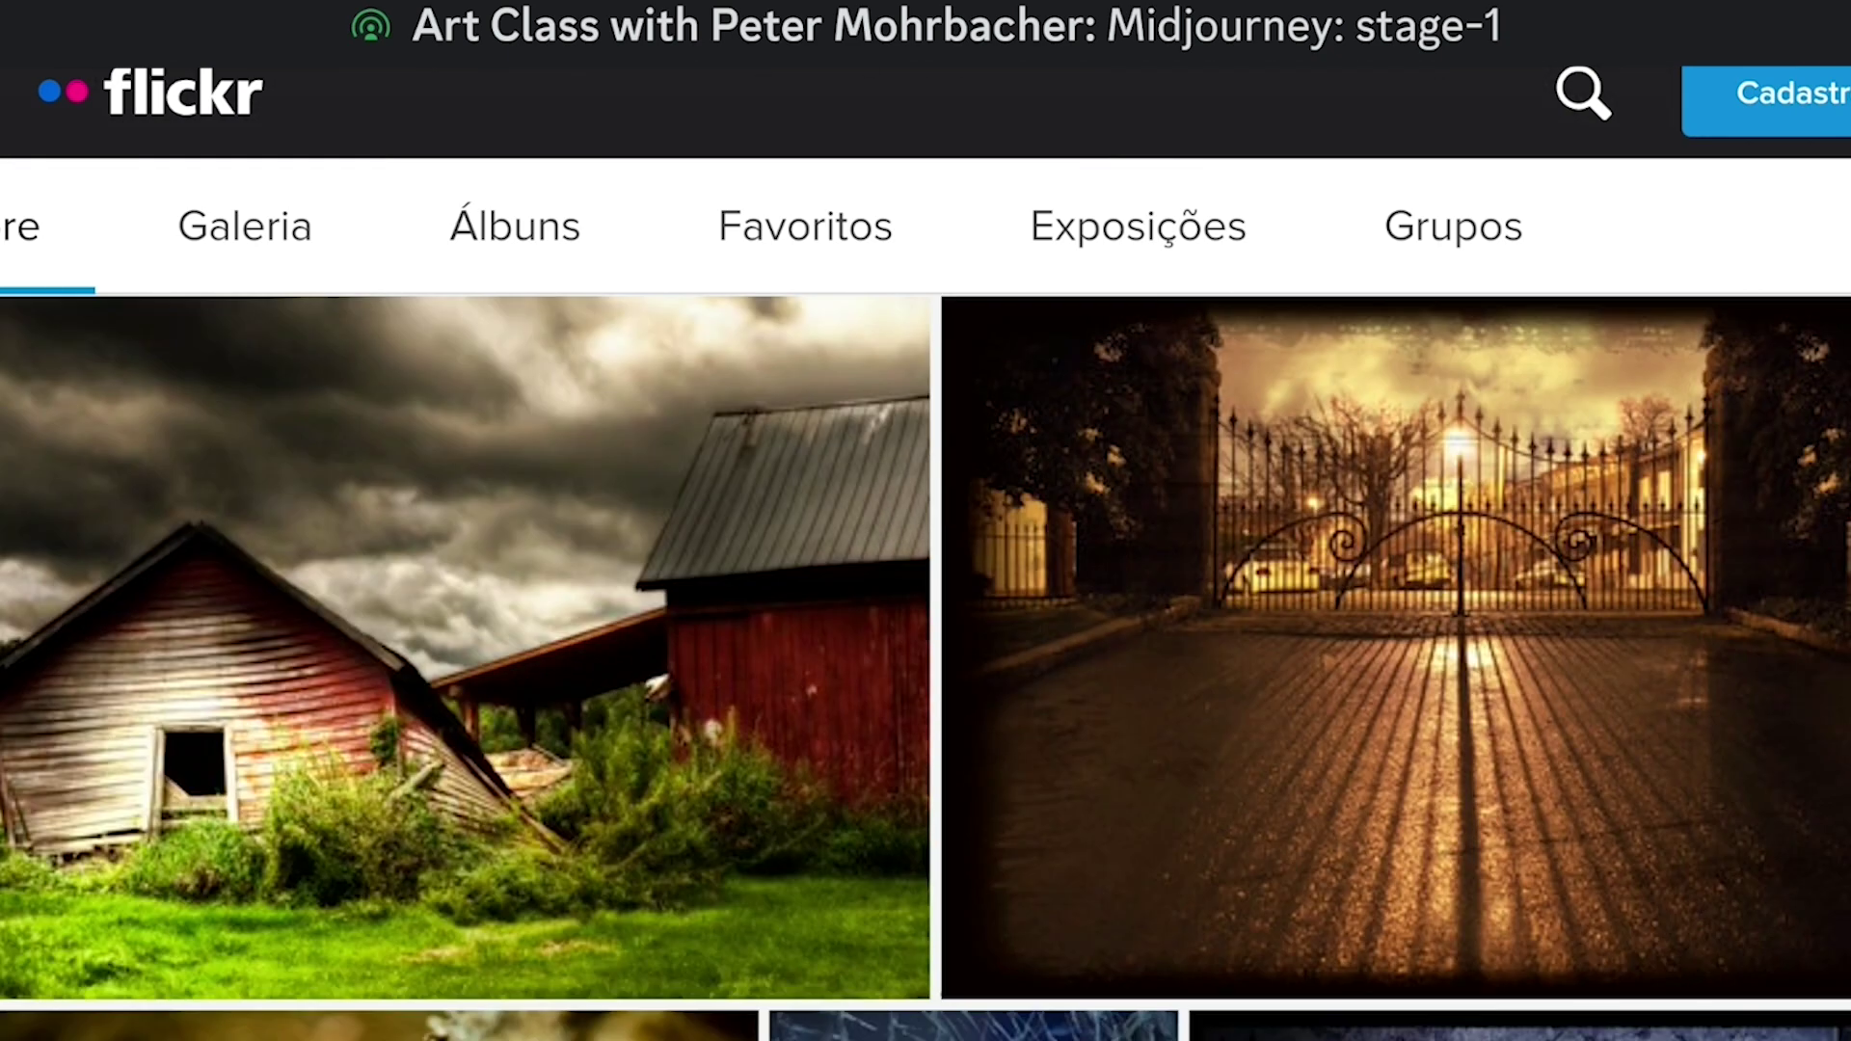
pyautogui.scroll(20, 925, 598)
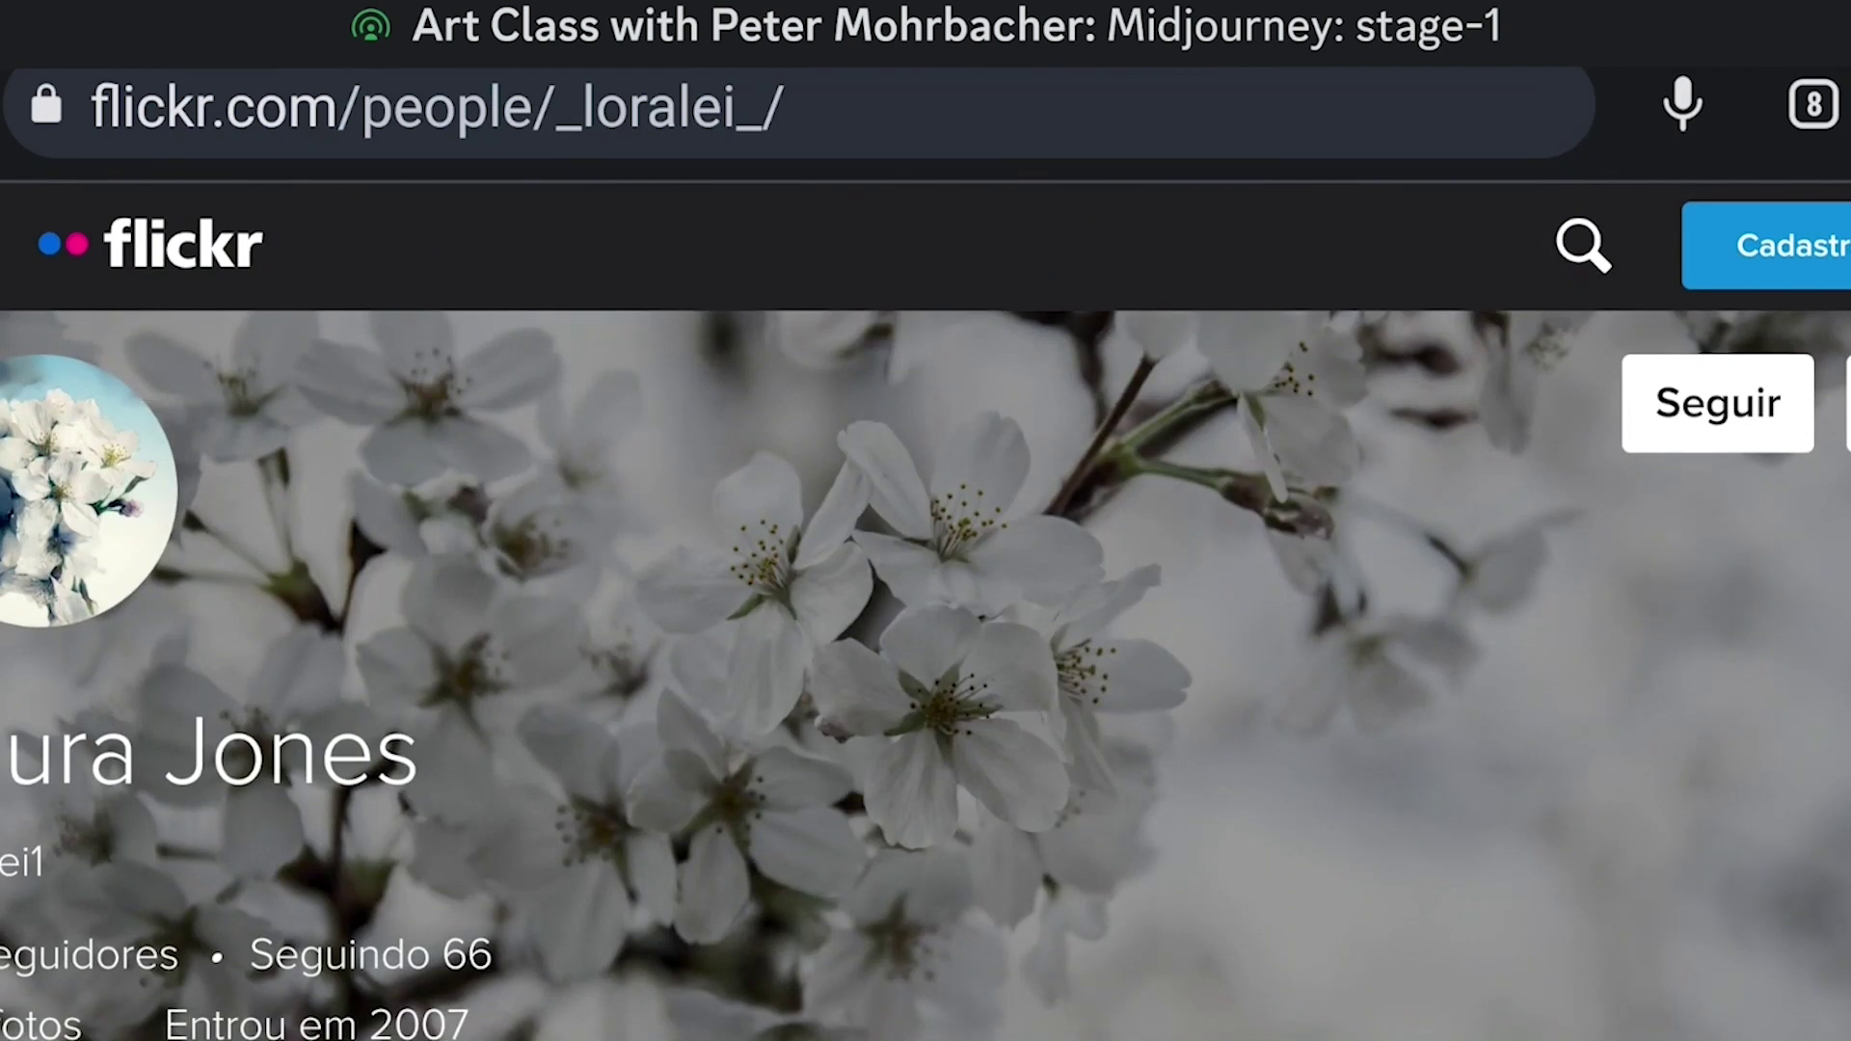
# Step: Go back from the Flickr pages to Discord and return to the art class stage view
pyautogui.hotkey('alt', 'Left')
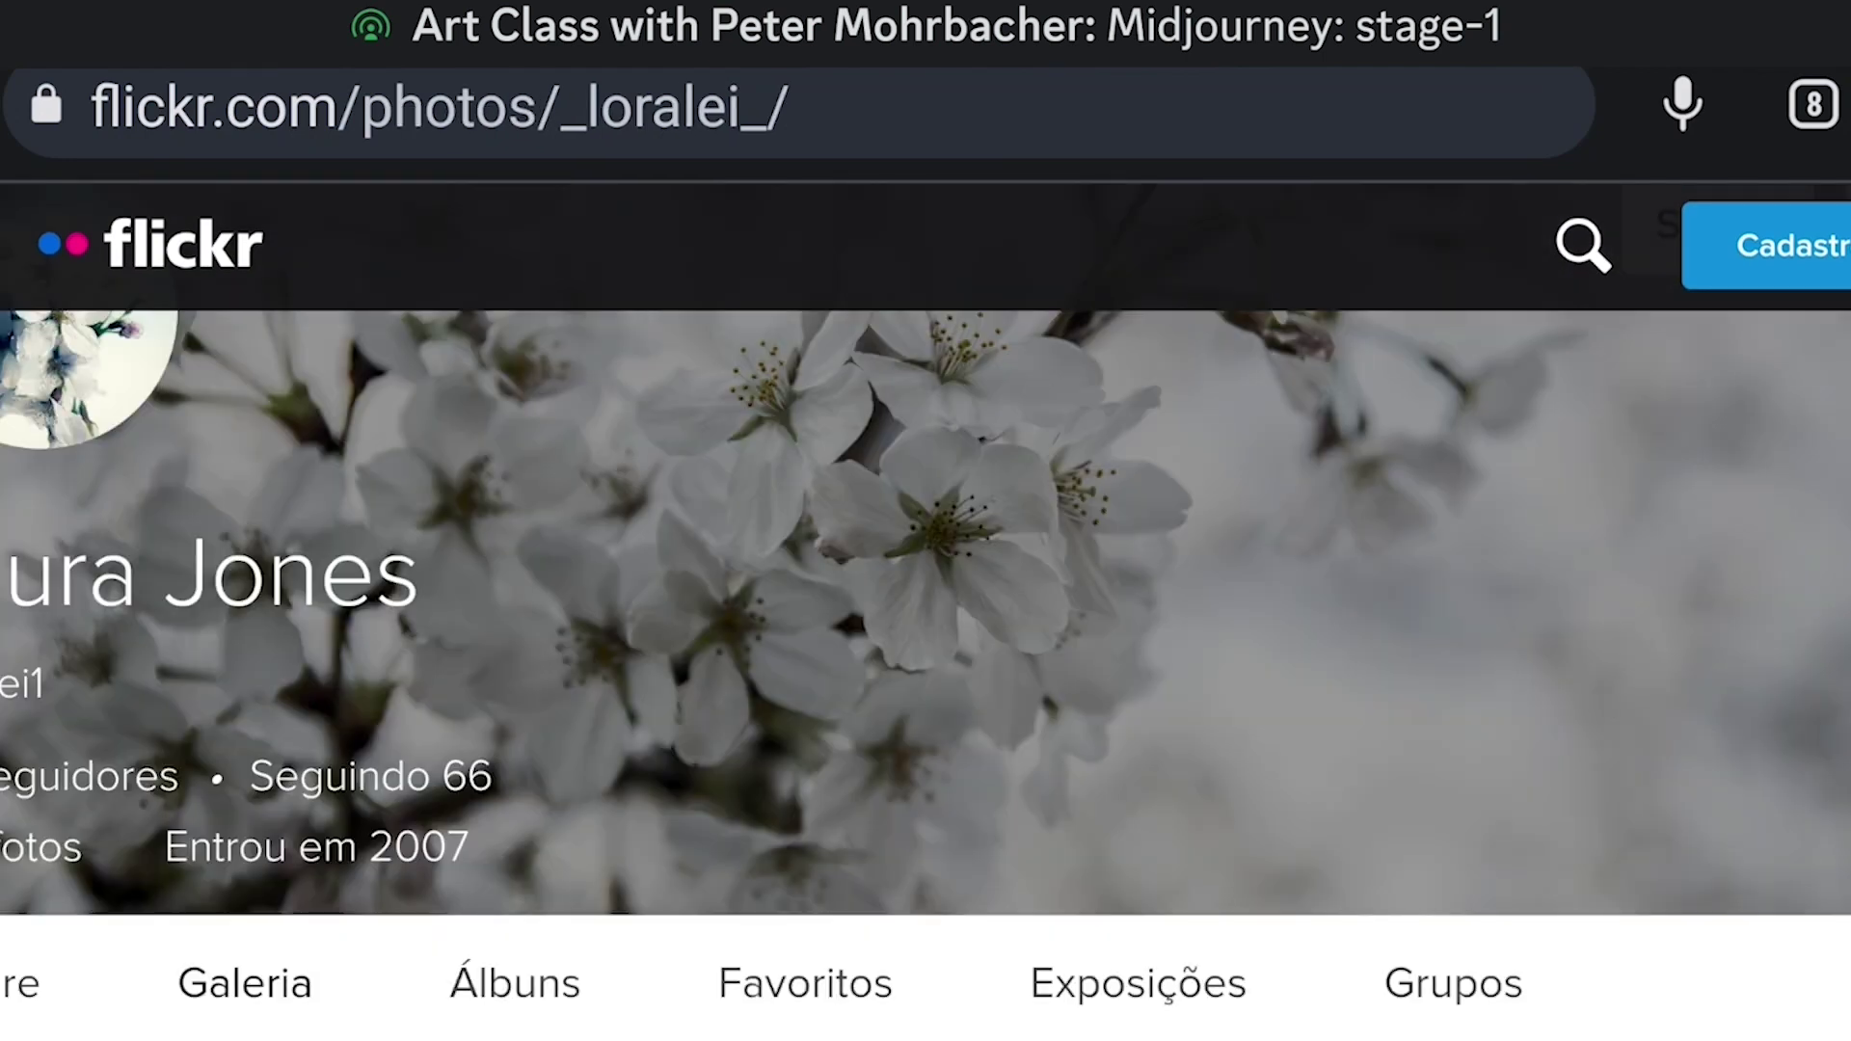
pyautogui.hotkey('alt', 'Left')
pyautogui.hotkey('alt', 'Left')
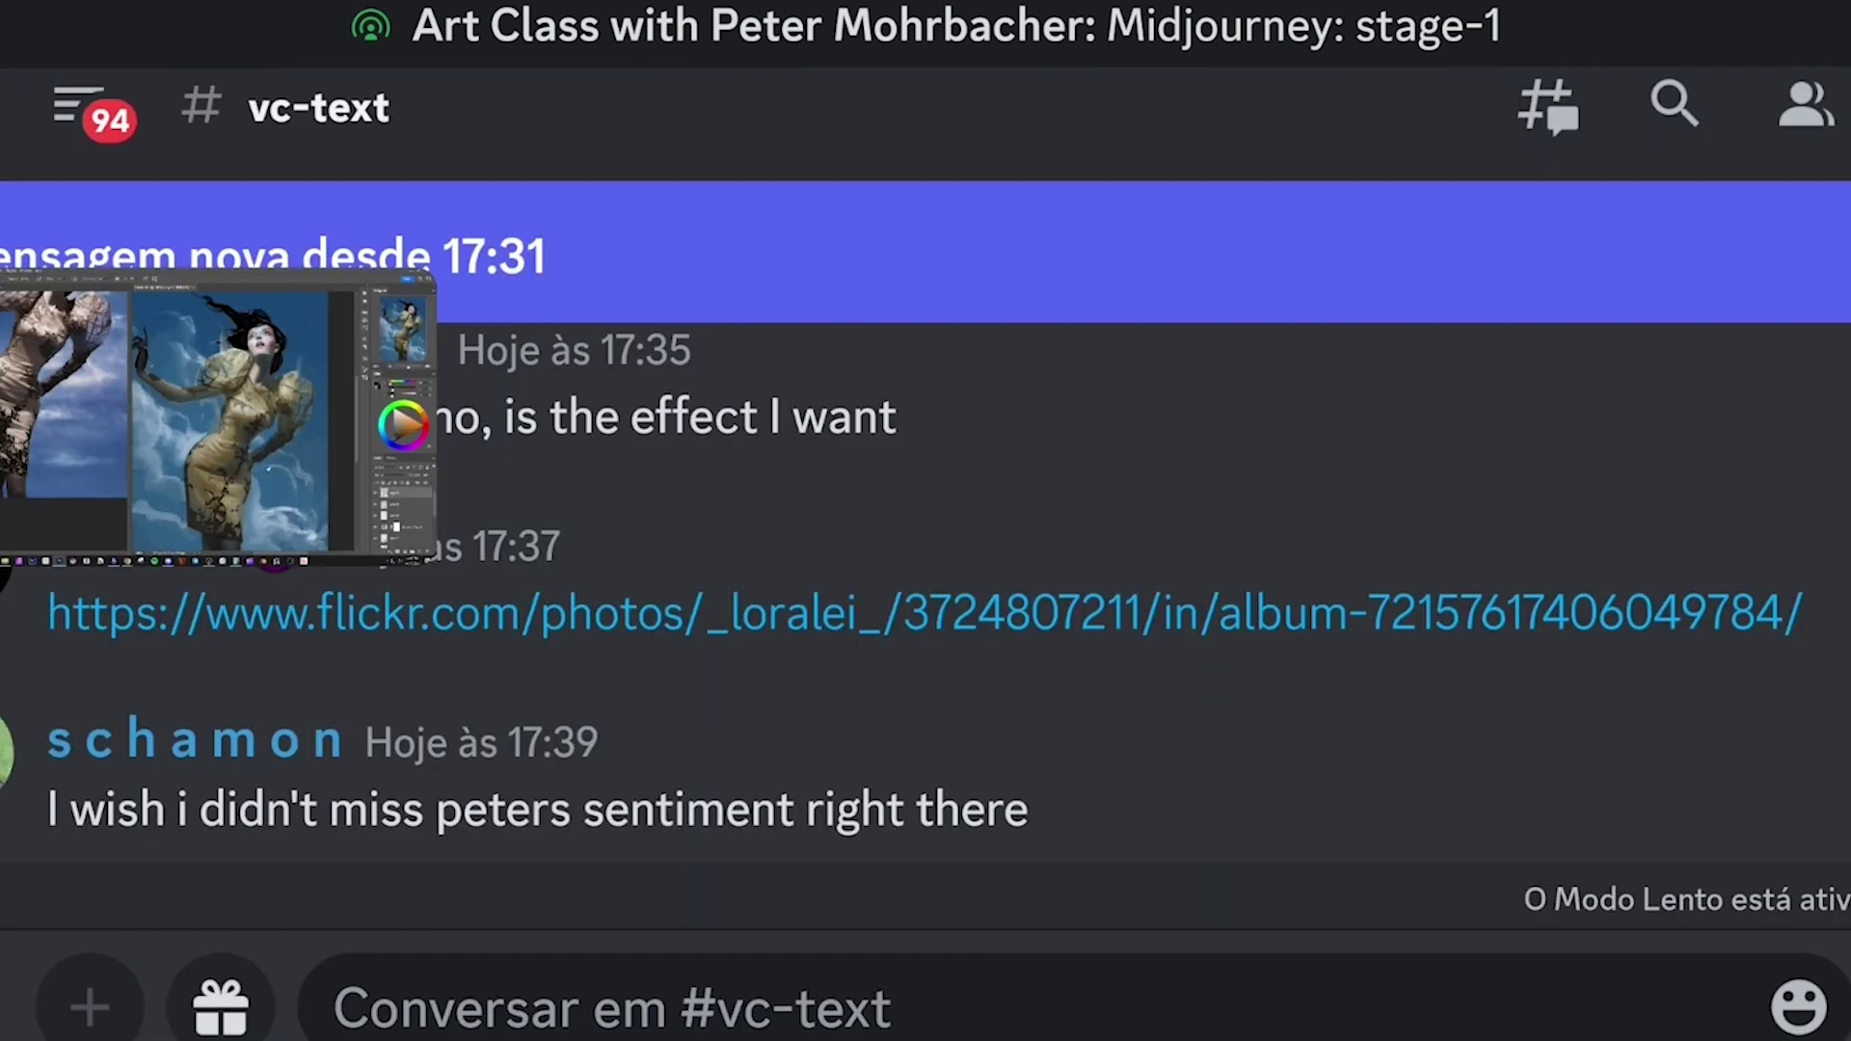
pyautogui.hotkey('alt', 'Left')
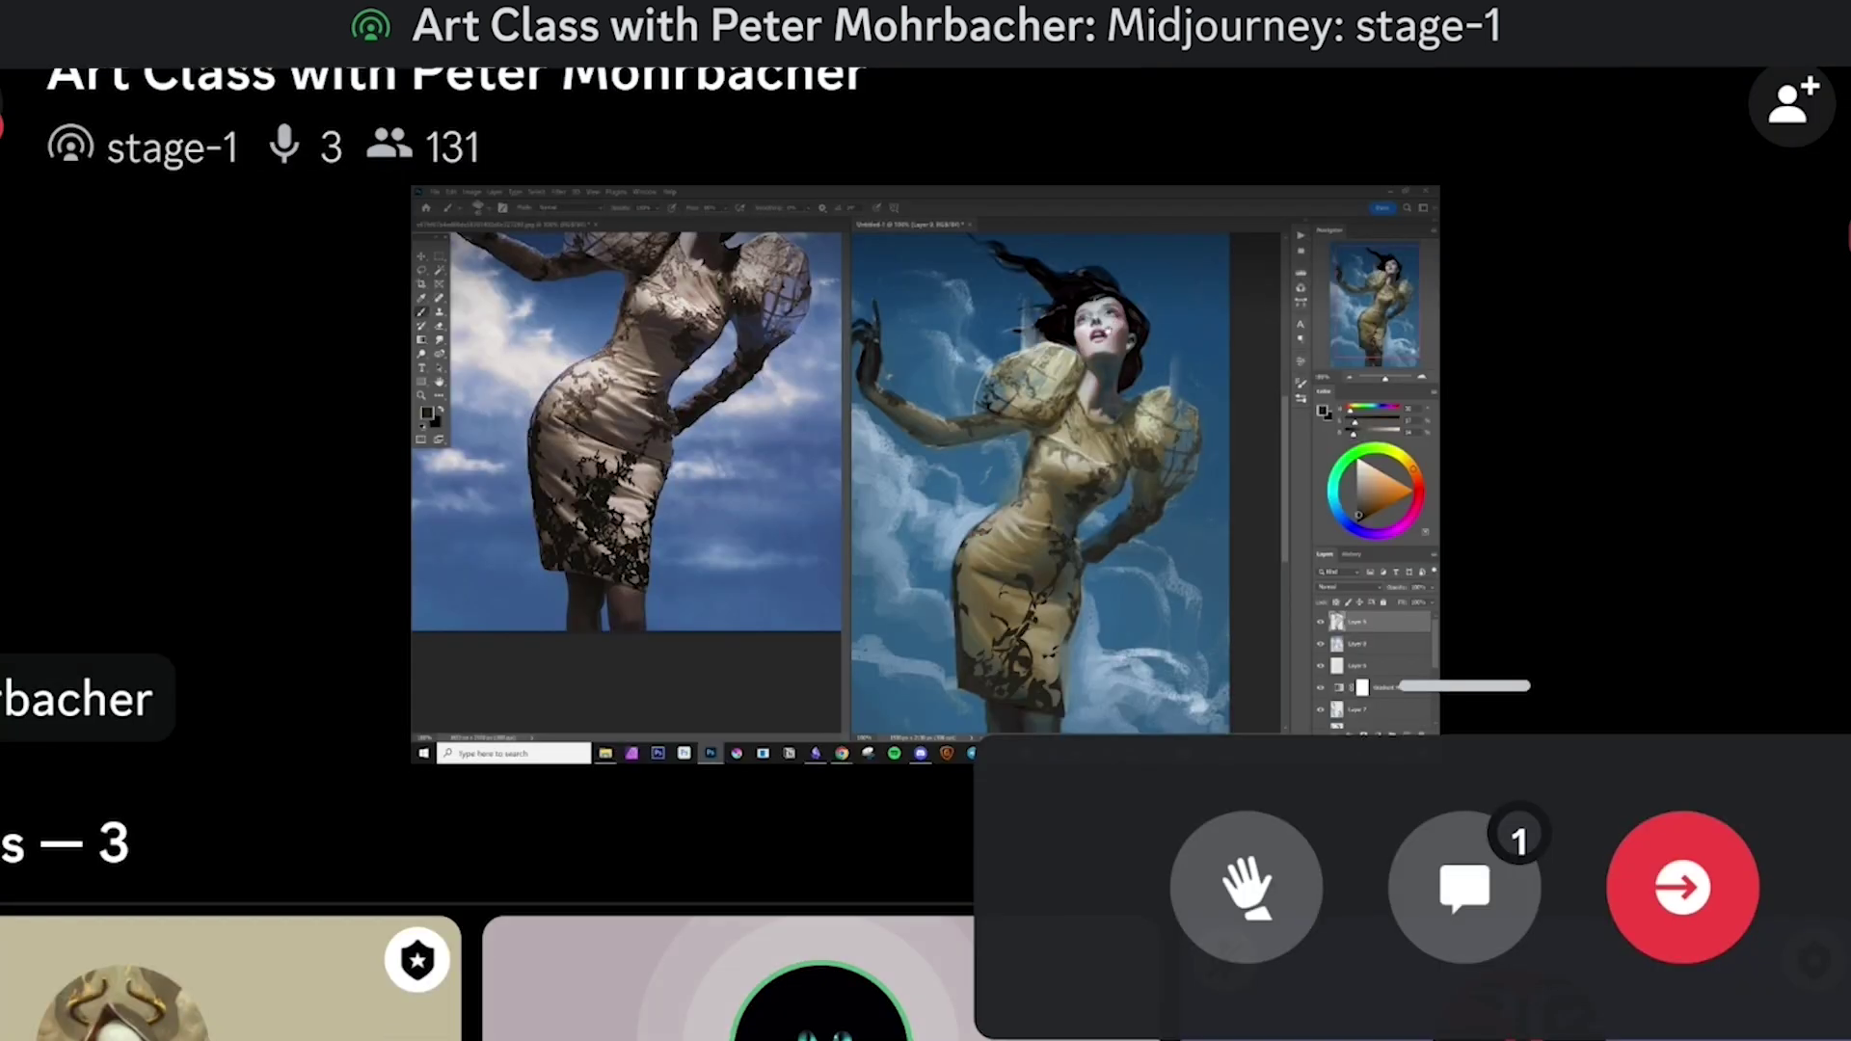
# Step: Reread the earlier messages in the vc-text channel and return to the full-size view of the painting stream
pyautogui.hotkey('alt', 'Left')
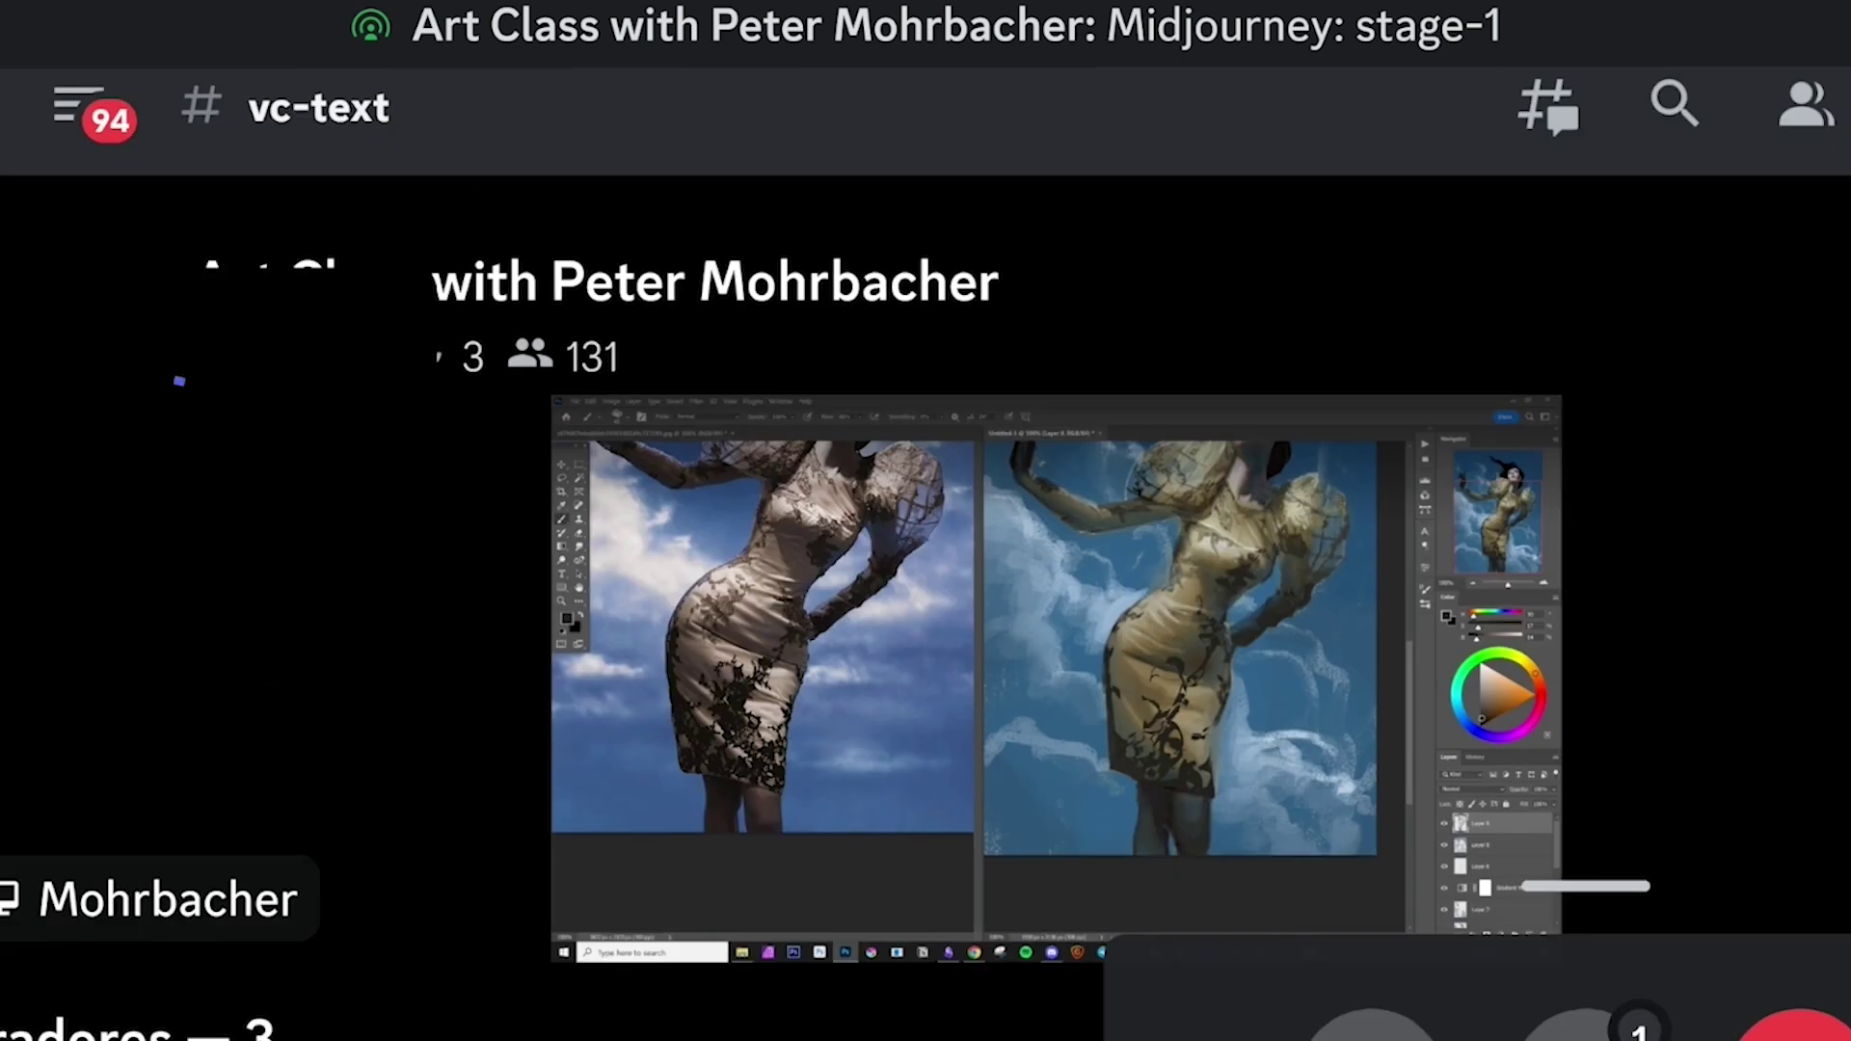
pyautogui.scroll(10, 926, 520)
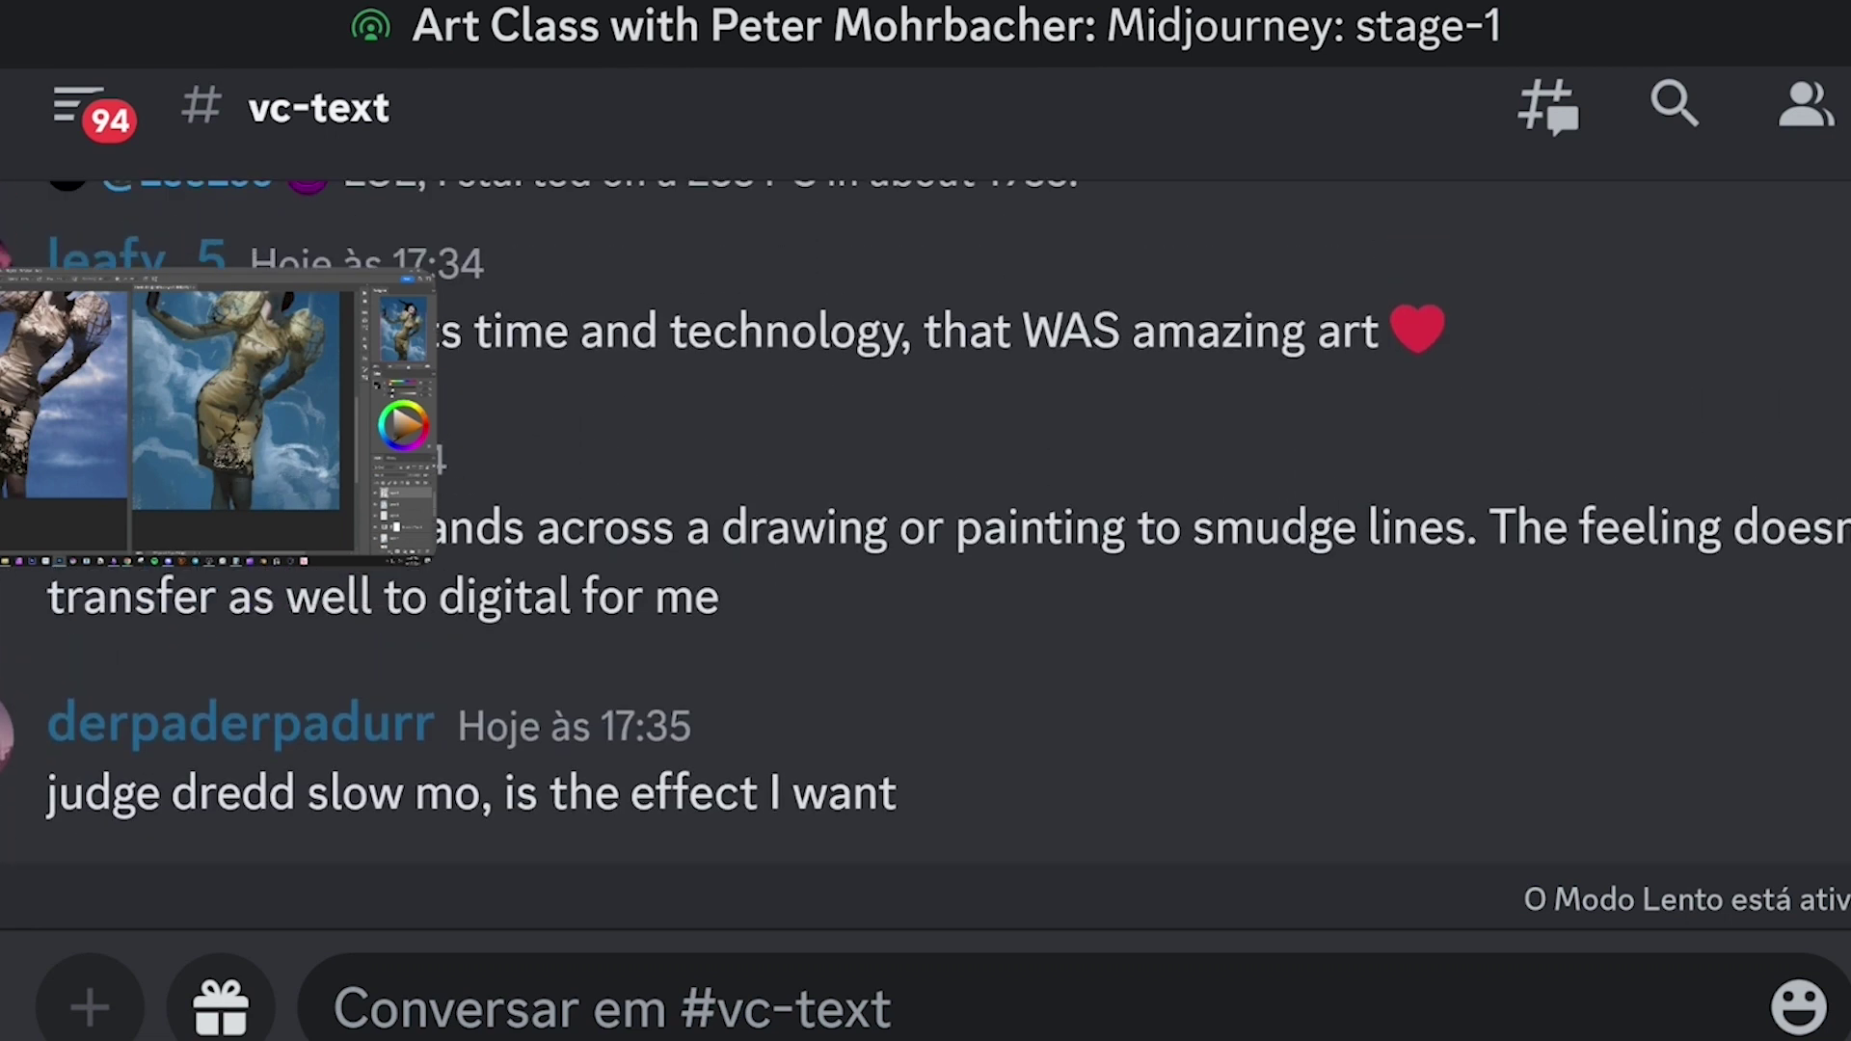
pyautogui.scroll(-5, 926, 521)
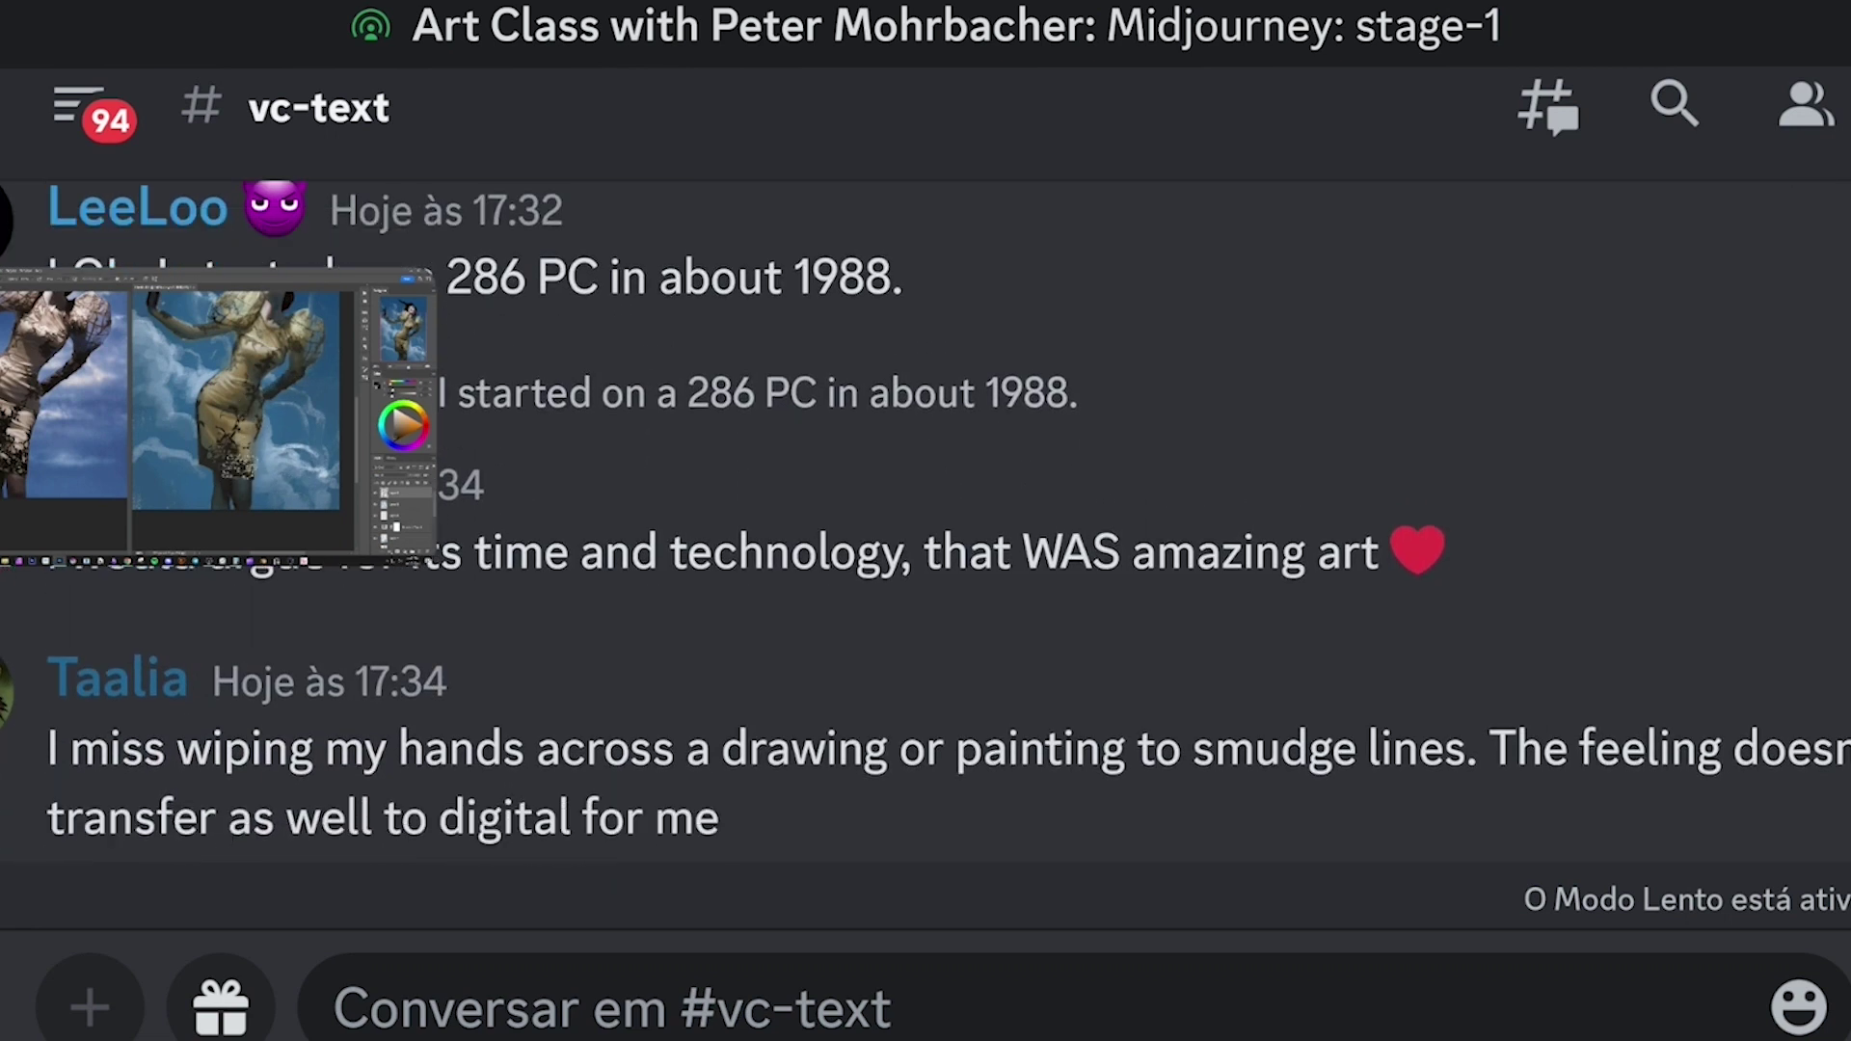
pyautogui.click(218, 417)
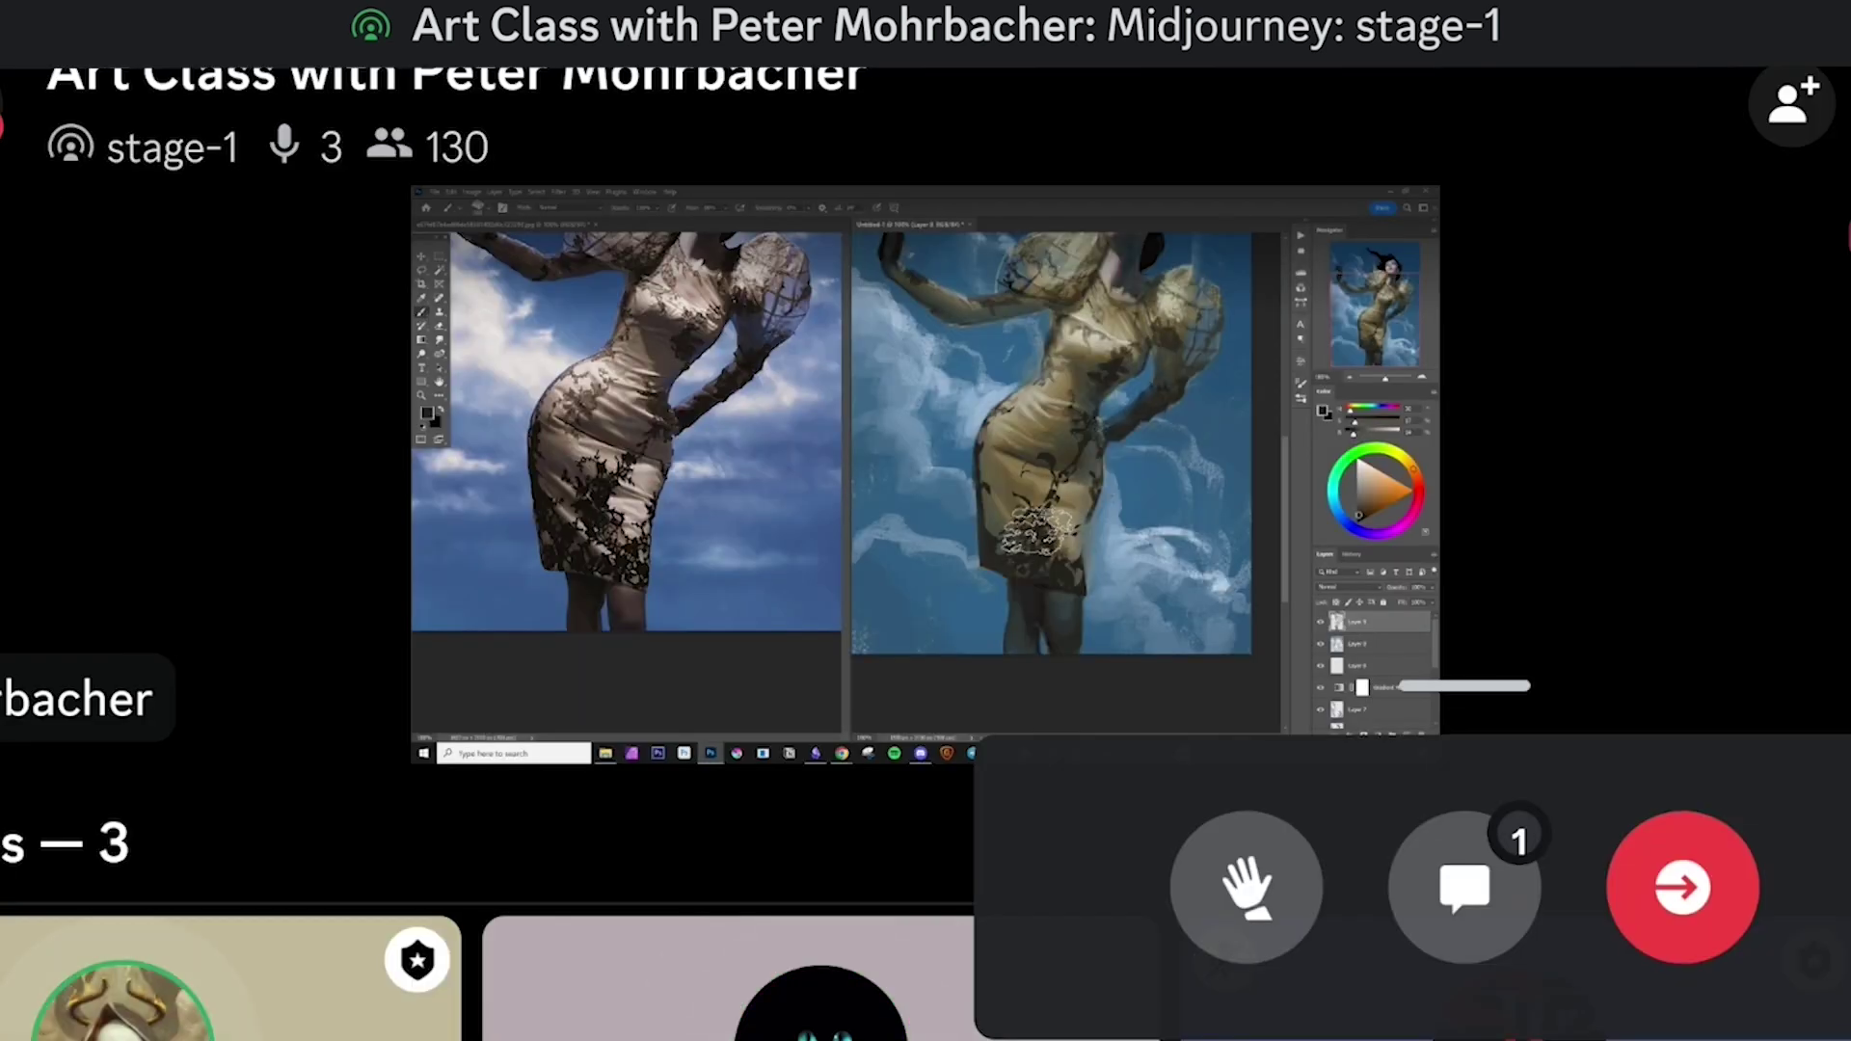
pyautogui.click(926, 474)
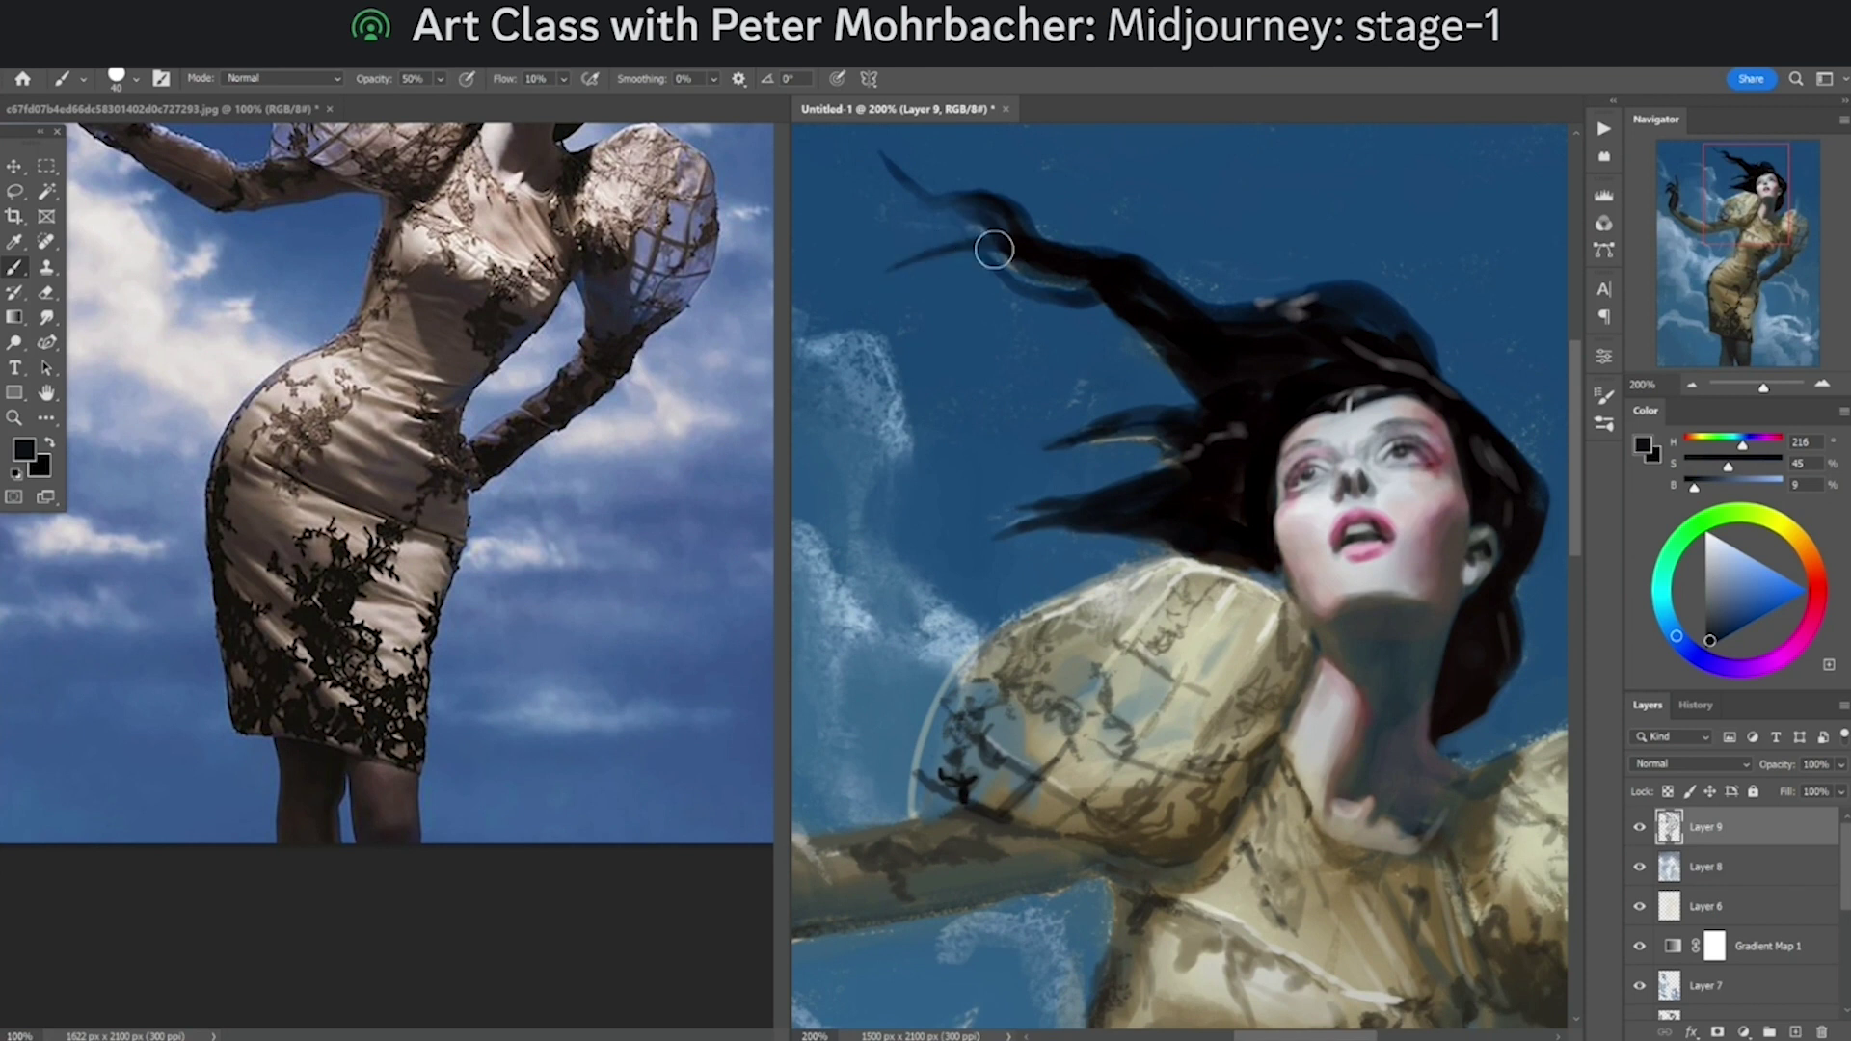
# Step: Paint dark lace accents on the bodice and along the waist edge beside the hand on the hip
pyautogui.moveTo(891, 253)
pyautogui.mouseDown()
pyautogui.moveTo(1079, 334)
pyautogui.moveTo(1148, 337)
pyautogui.moveTo(993, 327)
pyautogui.mouseUp()
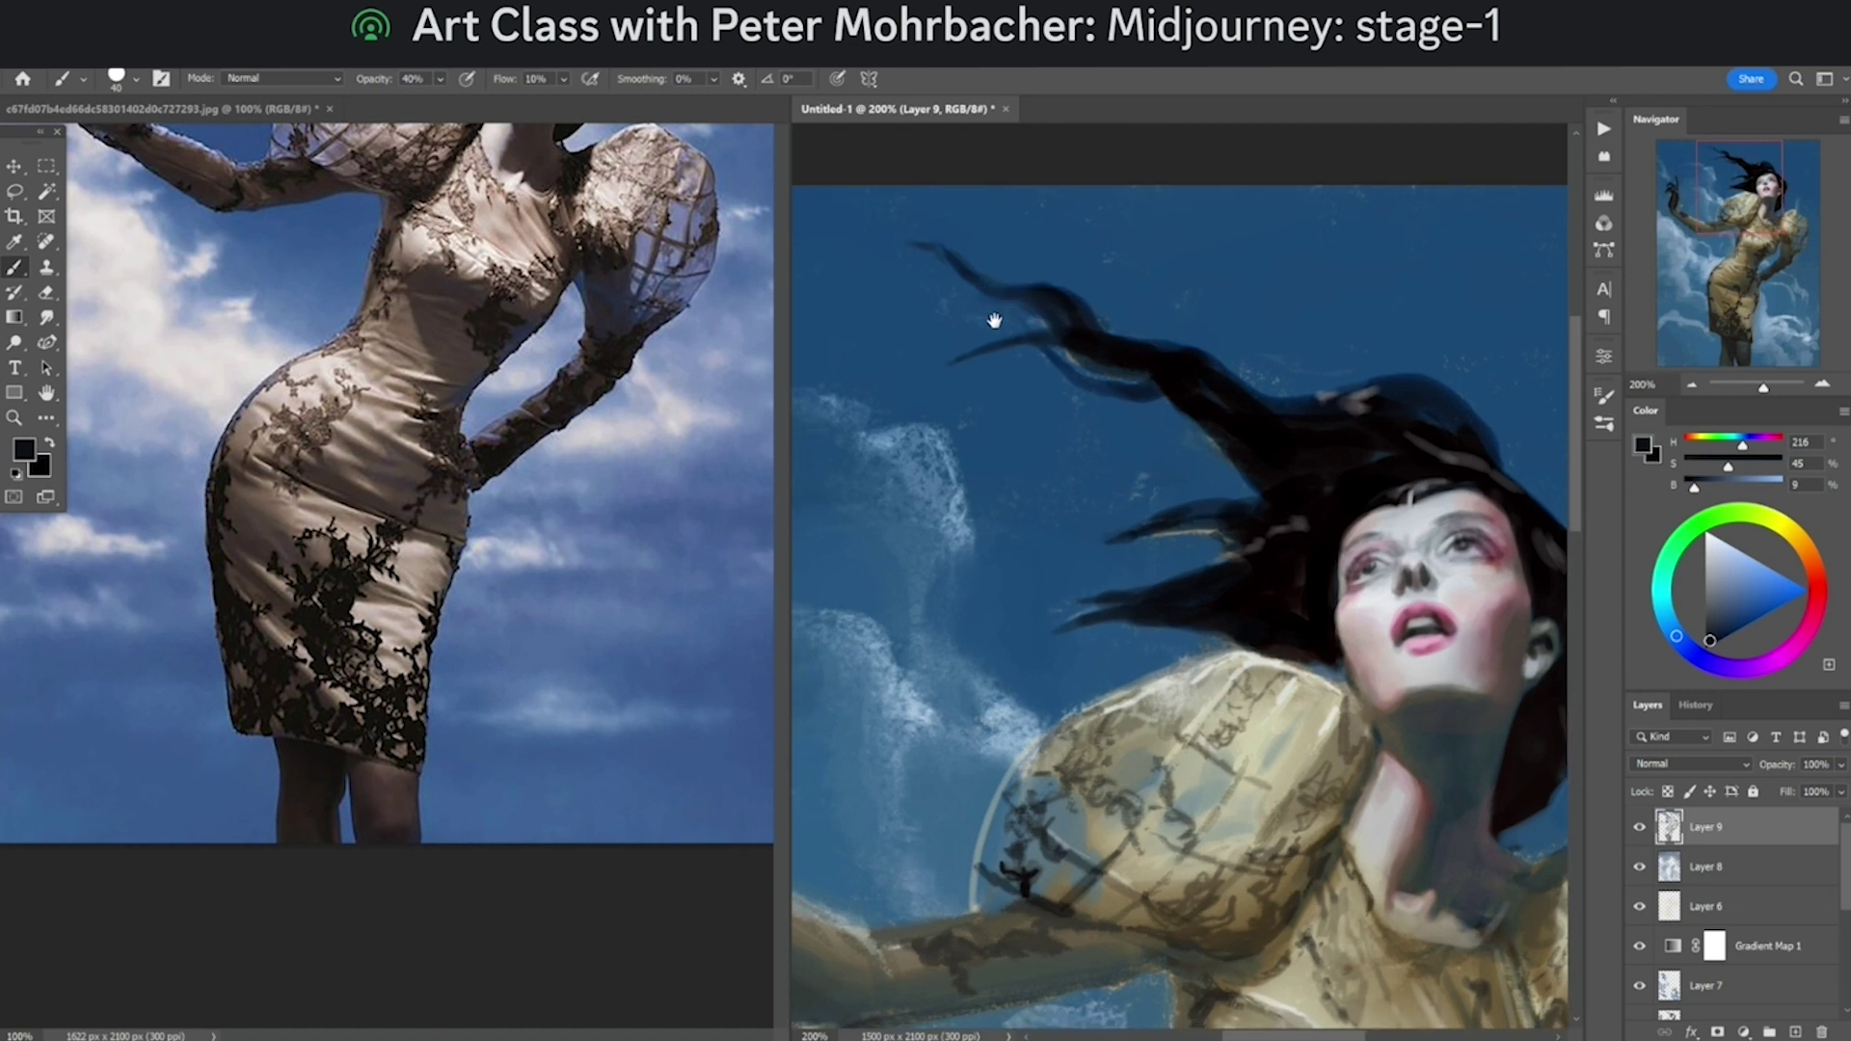
pyautogui.moveTo(1395, 732)
pyautogui.mouseDown()
pyautogui.moveTo(1314, 662)
pyautogui.moveTo(1210, 251)
pyautogui.mouseUp()
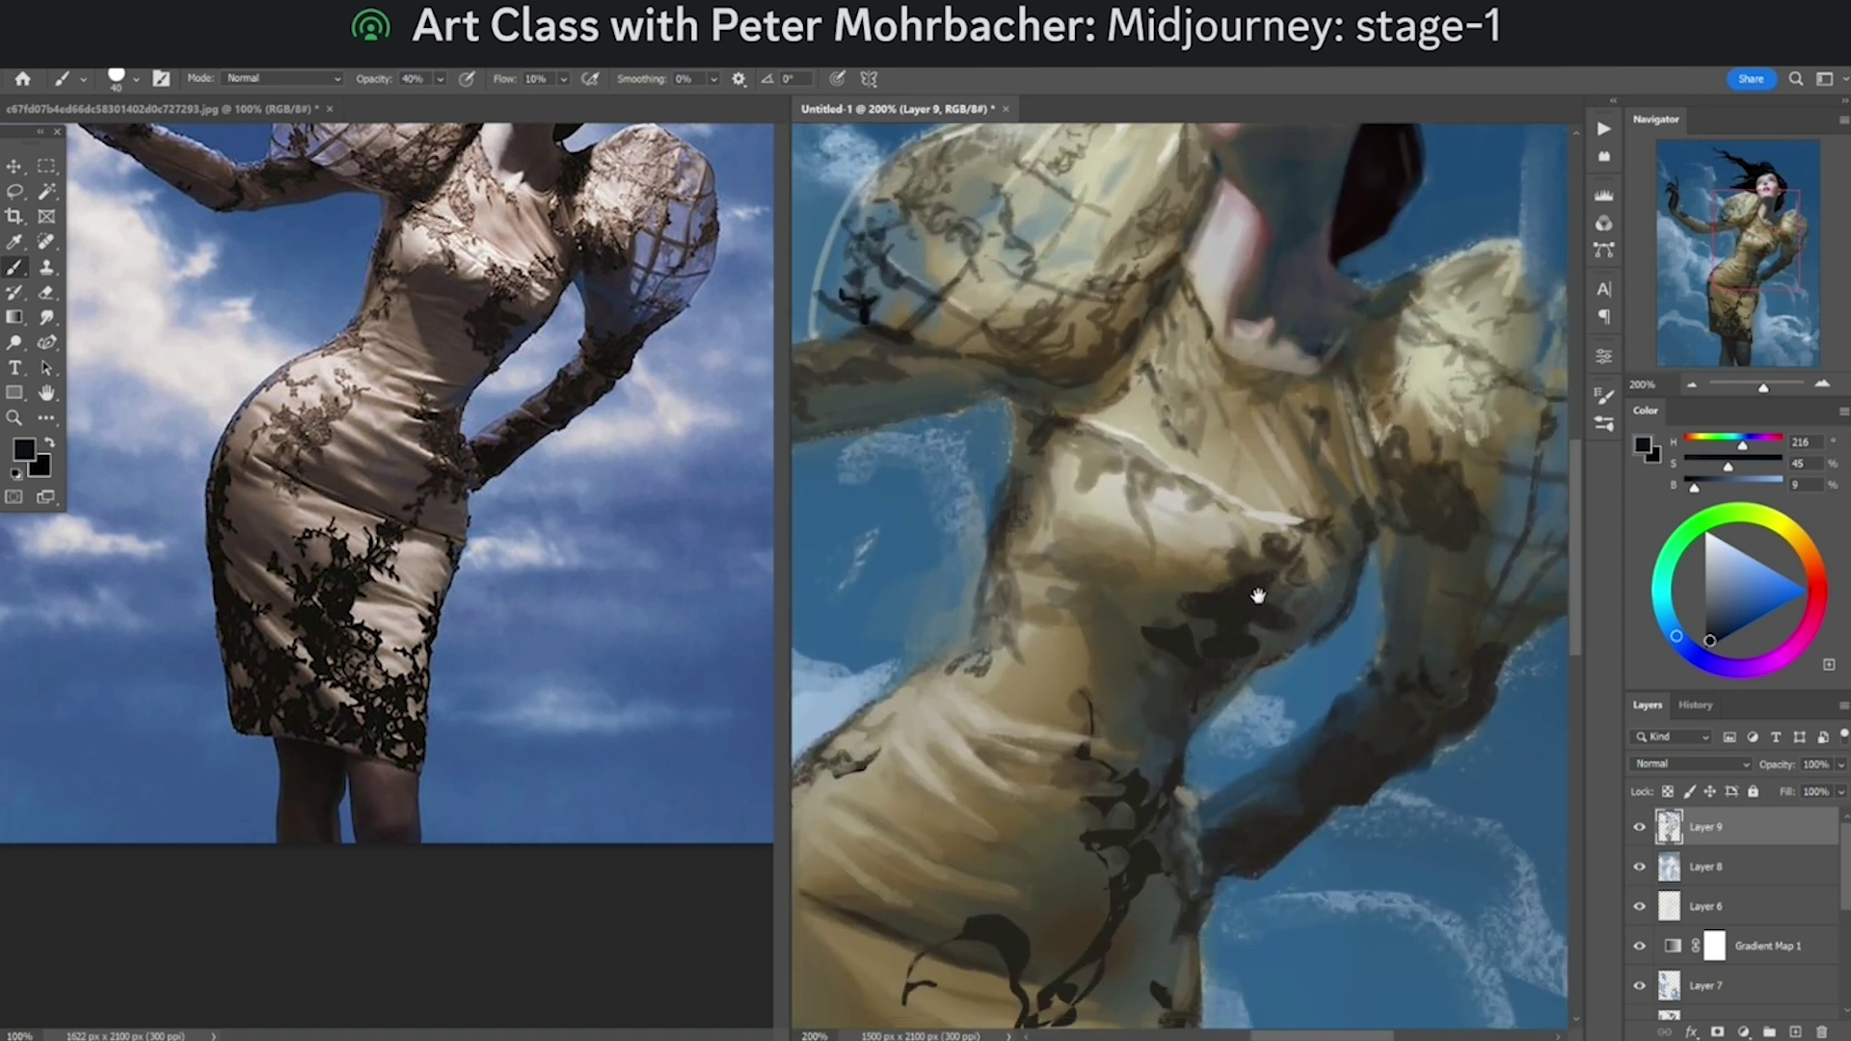
pyautogui.moveTo(1258, 592); pyautogui.dragTo(1250, 591)
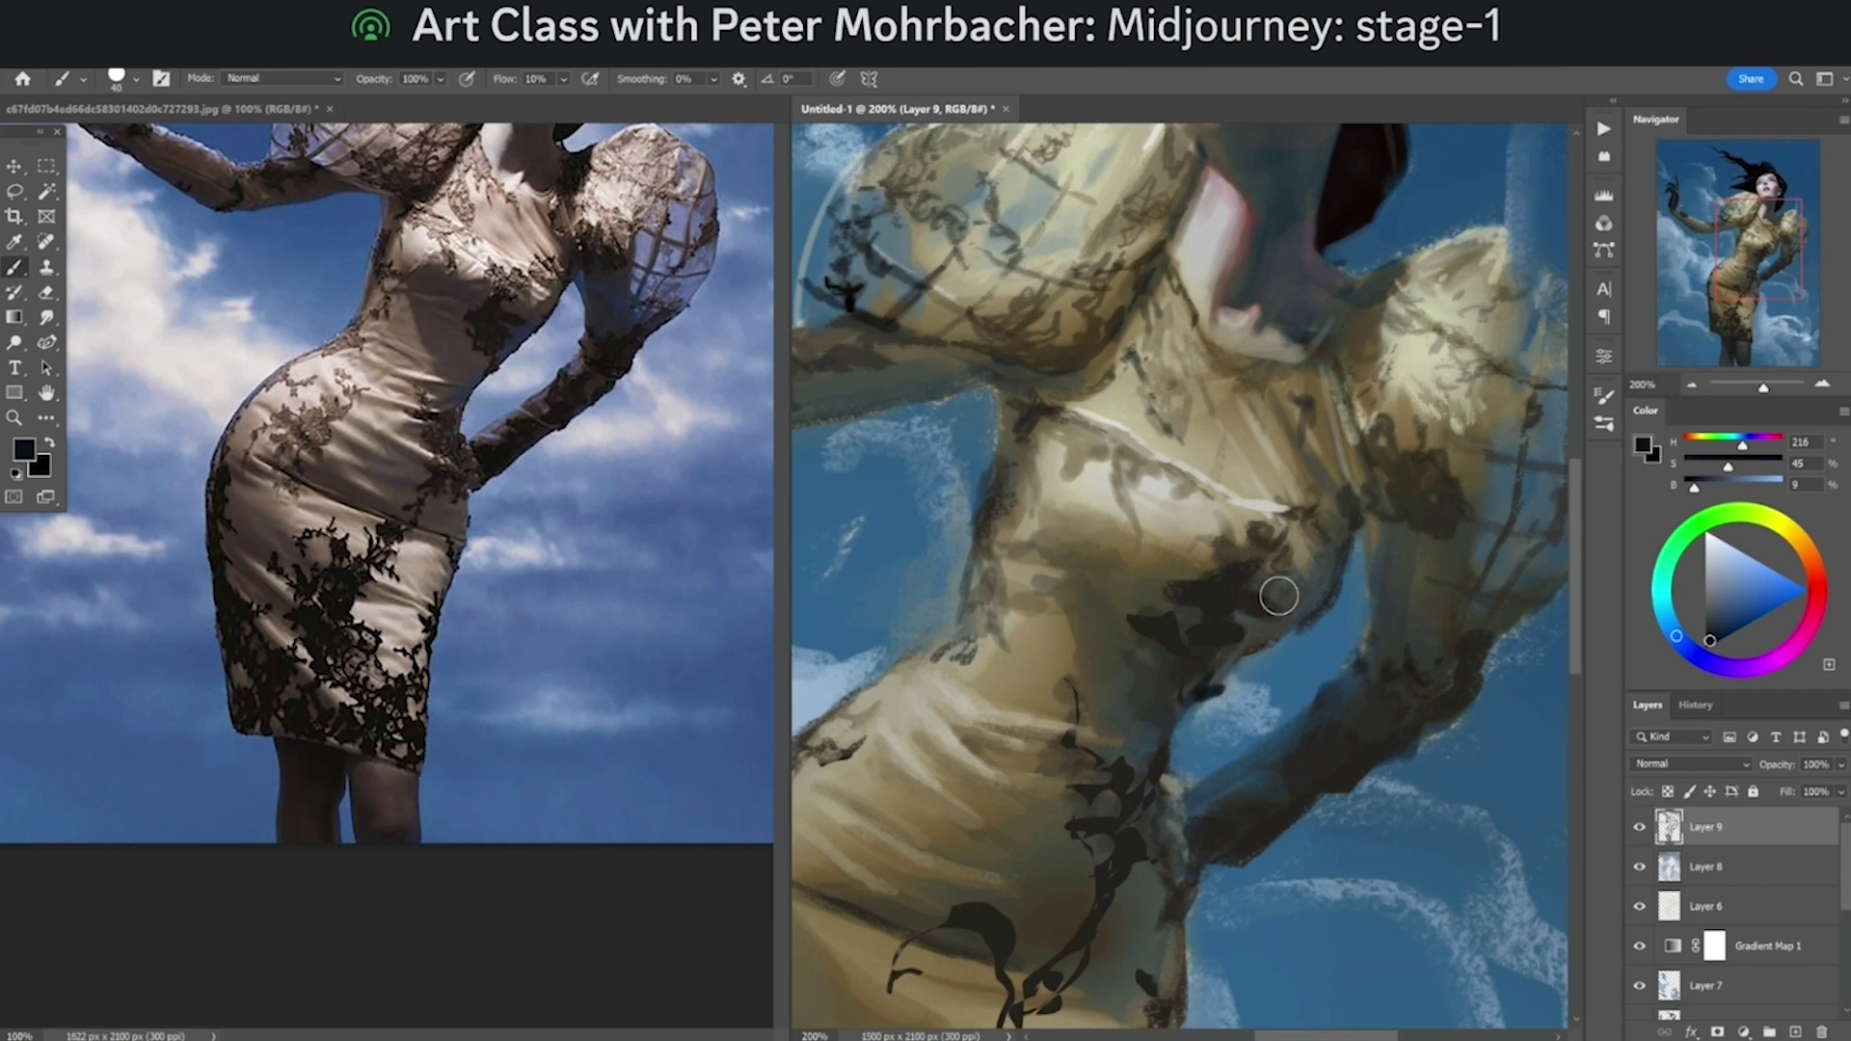
pyautogui.press('4')
pyautogui.moveTo(1187, 813)
pyautogui.mouseDown()
pyautogui.moveTo(1199, 854)
pyautogui.moveTo(1173, 794)
pyautogui.moveTo(1243, 792)
pyautogui.moveTo(1195, 855)
pyautogui.moveTo(1177, 842)
pyautogui.moveTo(1204, 868)
pyautogui.mouseUp()
pyautogui.hotkey('ctrl', '-')
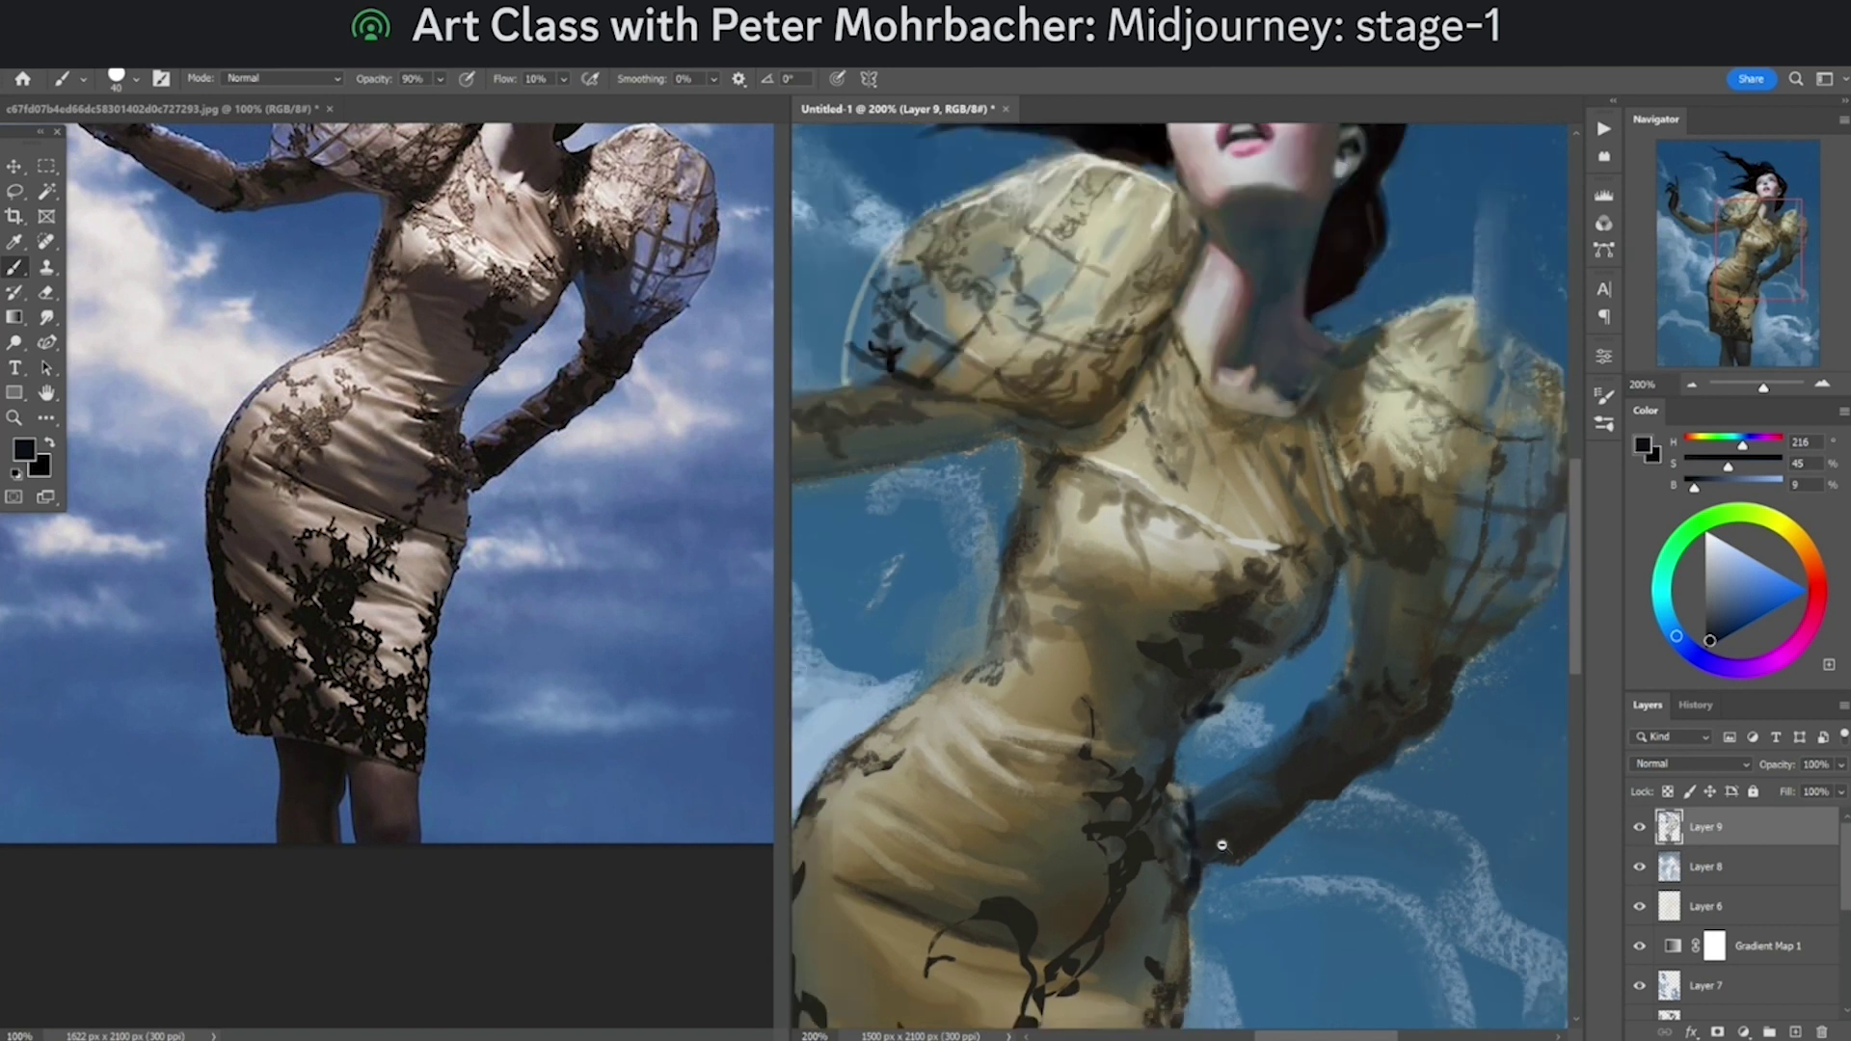
pyautogui.hotkey('ctrl', '-')
pyautogui.moveTo(1314, 642); pyautogui.dragTo(1307, 642)
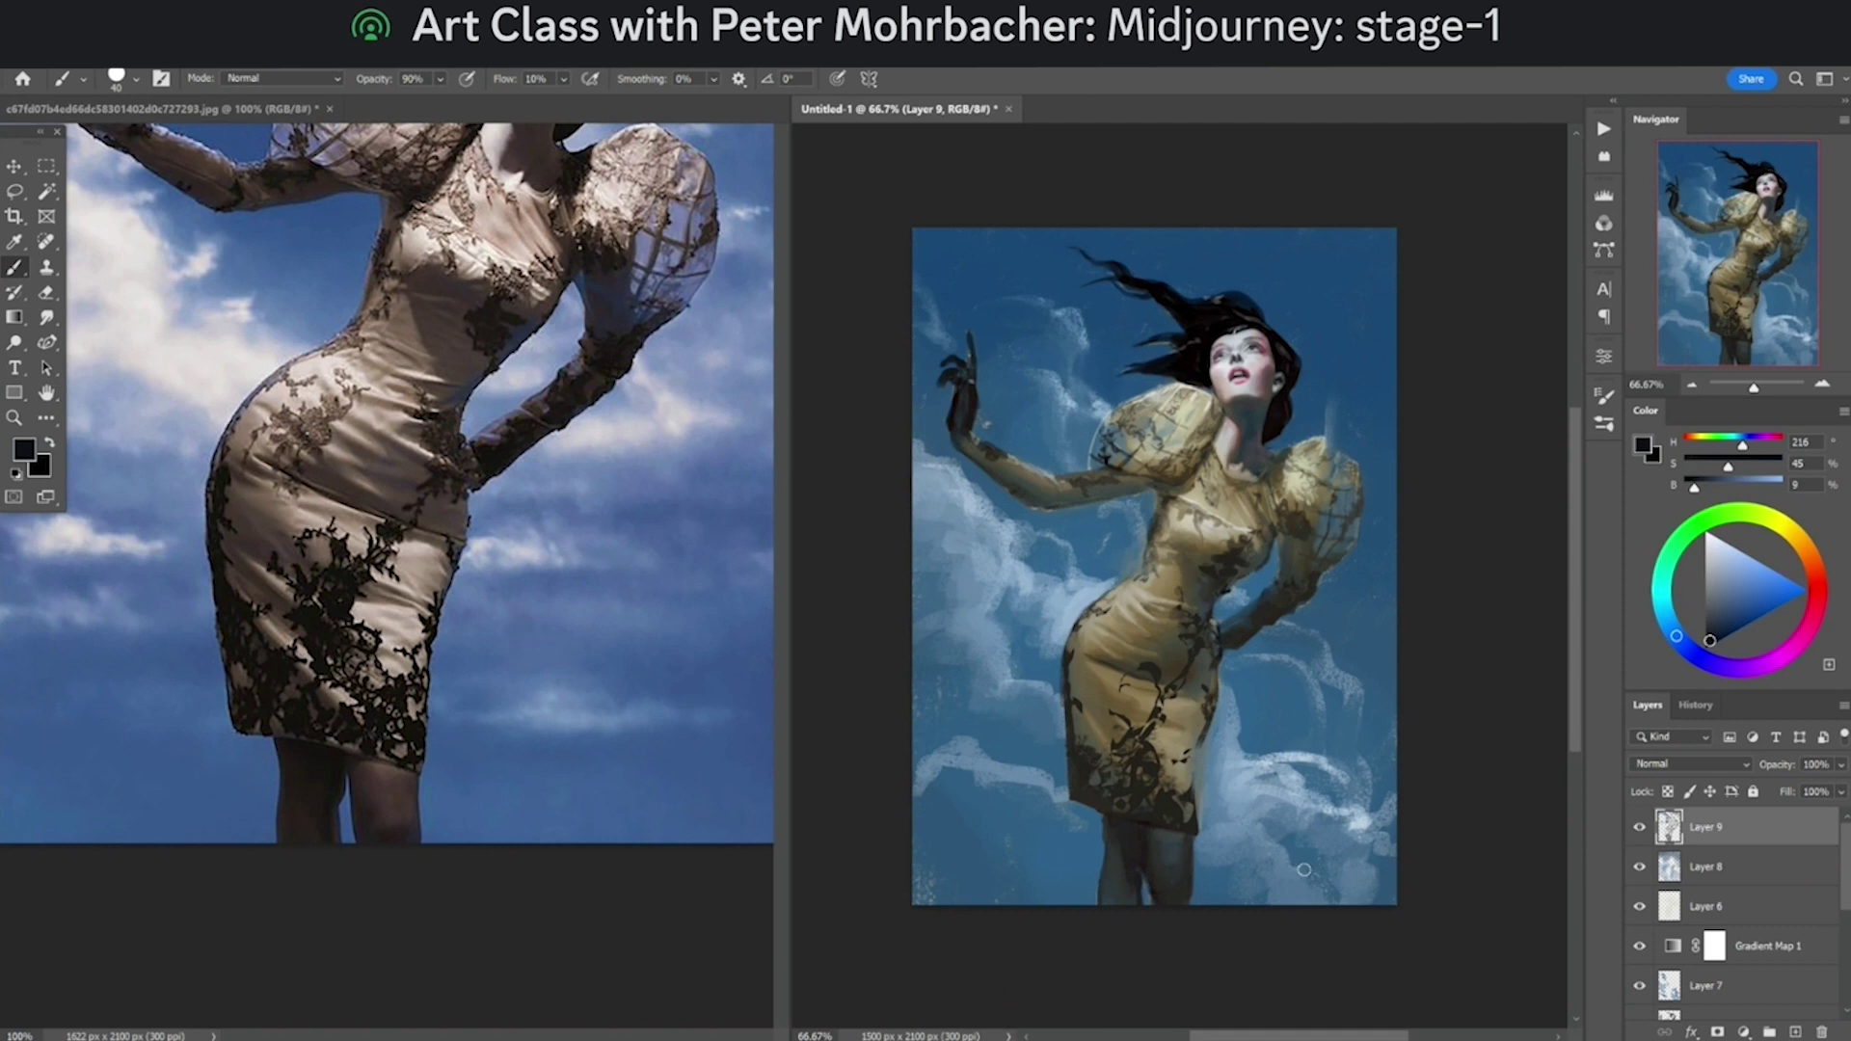
# Step: Refine the contours of the legs and the gap between them below the hem with dark tones sampled from the painting
pyautogui.hotkey('ctrl', '+')
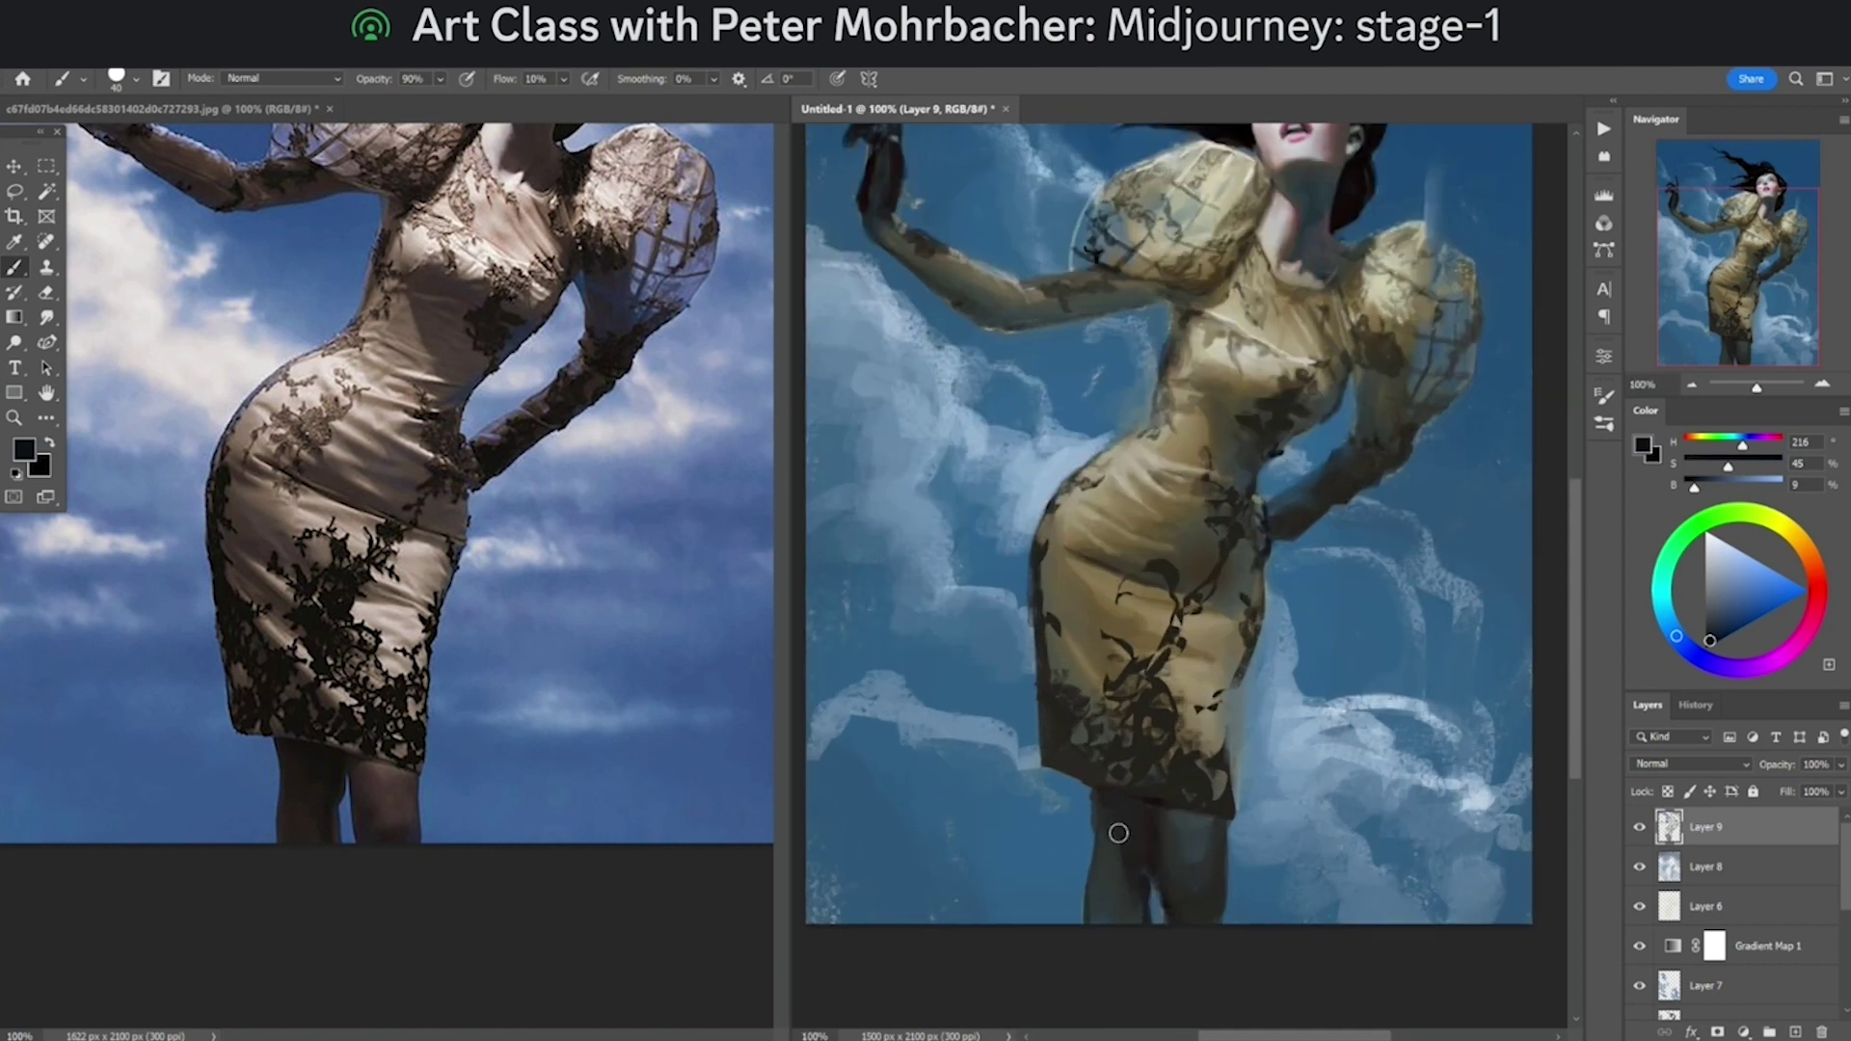
pyautogui.keyDown('alt'); pyautogui.click(1095, 807); pyautogui.keyUp('alt')
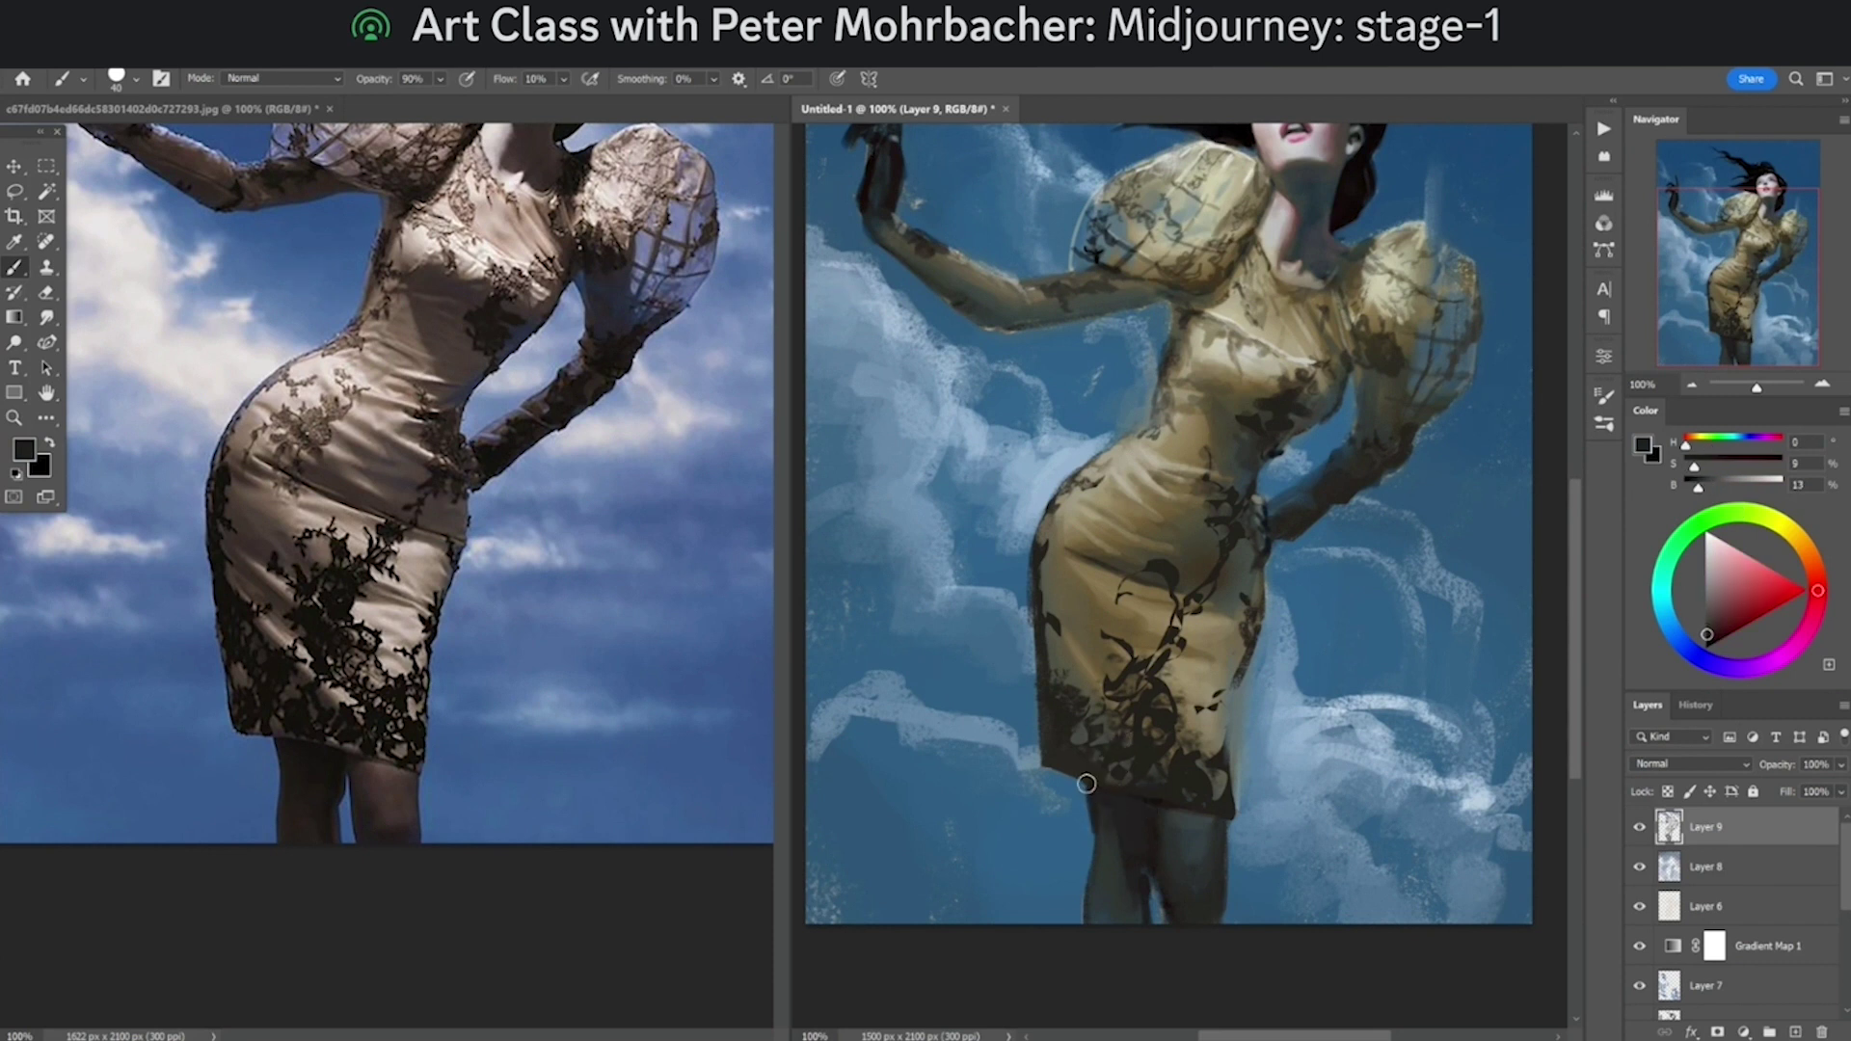
pyautogui.keyDown('alt'); pyautogui.click(1093, 873); pyautogui.keyUp('alt')
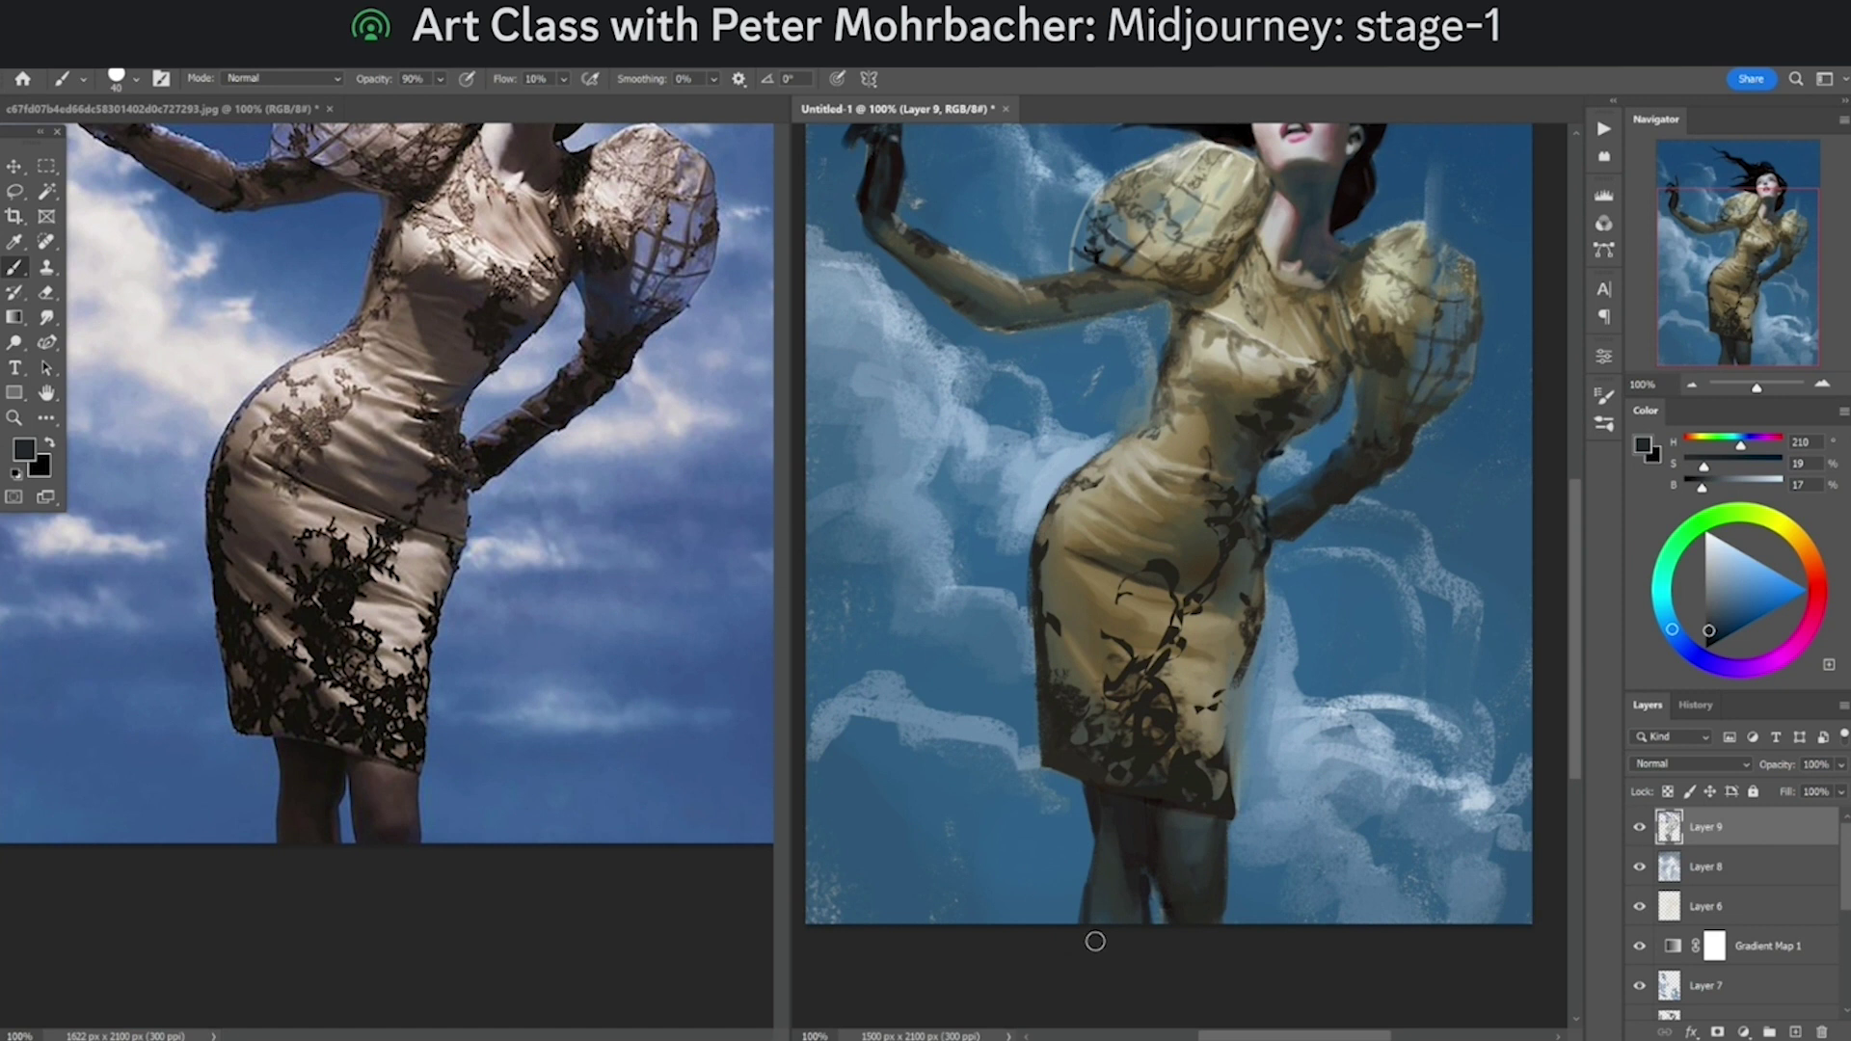
pyautogui.keyDown('alt'); pyautogui.click(1145, 875); pyautogui.keyUp('alt')
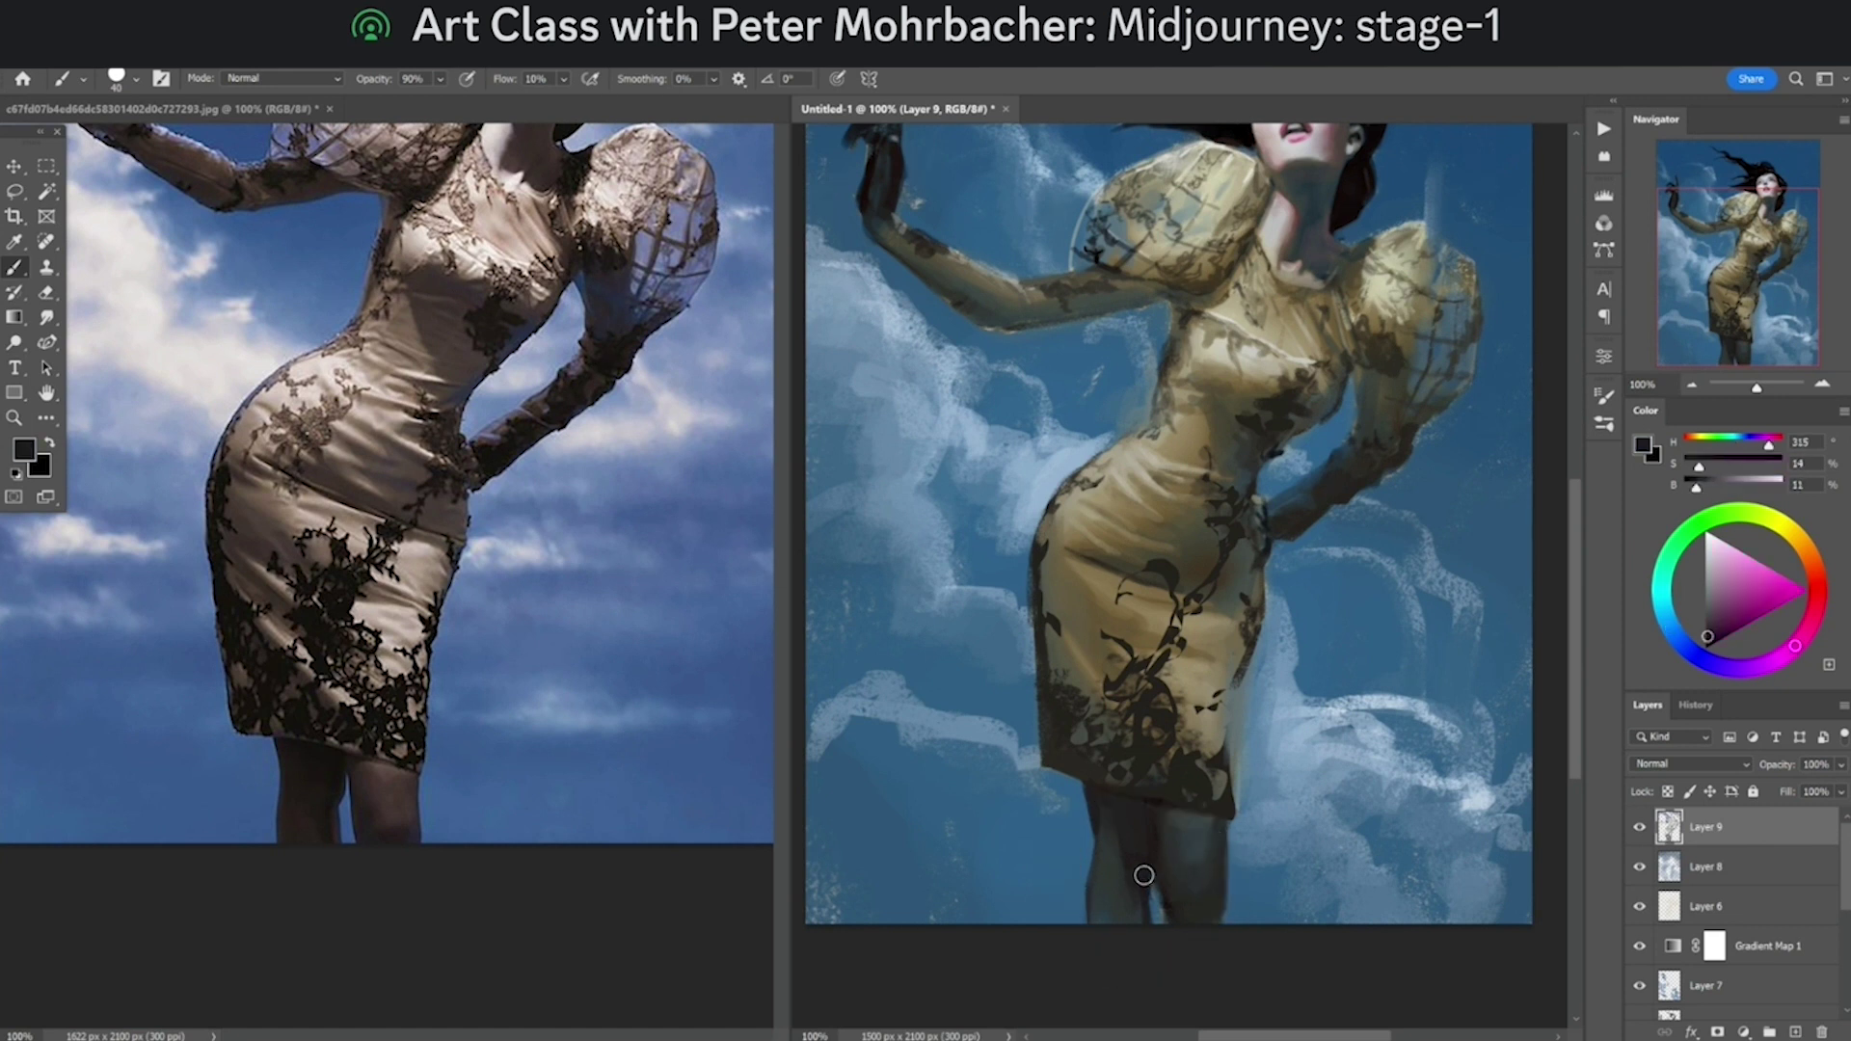
pyautogui.keyDown('alt'); pyautogui.click(1154, 880); pyautogui.keyUp('alt')
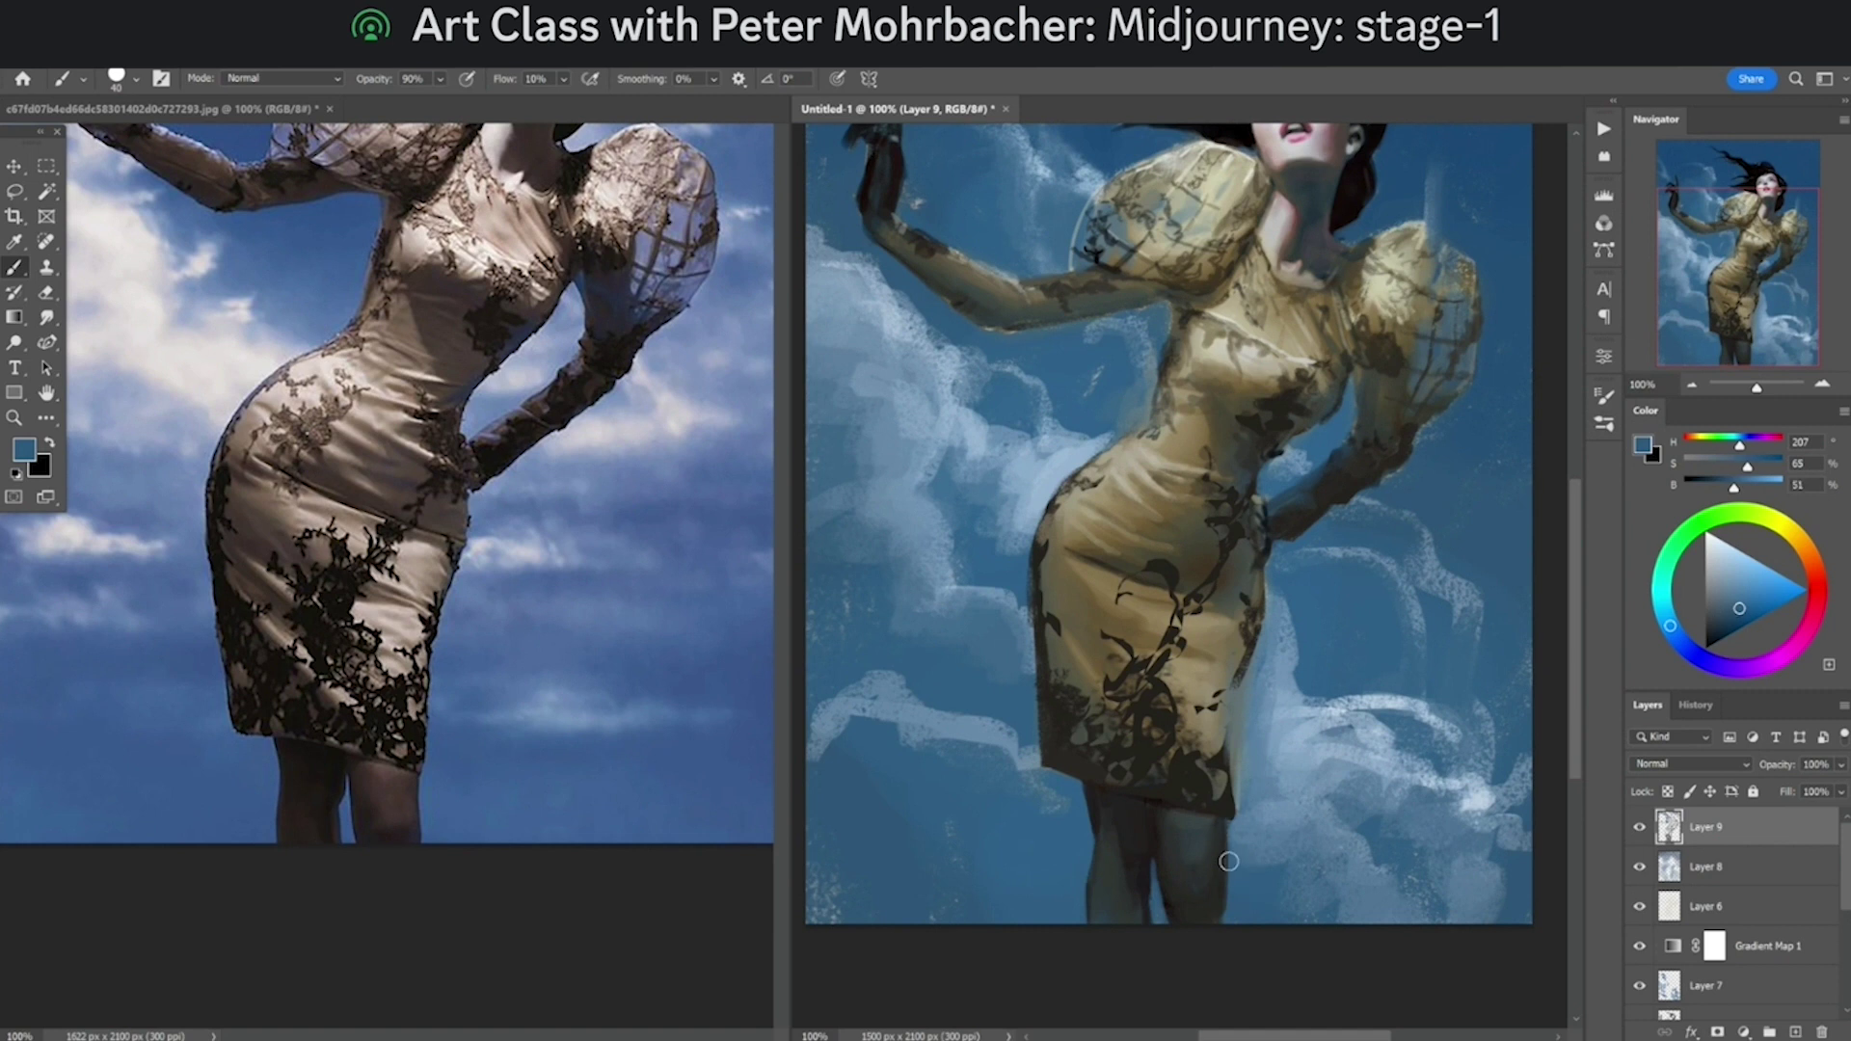
# Step: Reshape the skirt's edge and hem corner on the hand-on-hip side, using sampled dark lace, olive and sky tones
pyautogui.keyDown('alt'); pyautogui.click(1244, 802); pyautogui.keyUp('alt')
pyautogui.moveTo(1237, 709); pyautogui.dragTo(1229, 828)
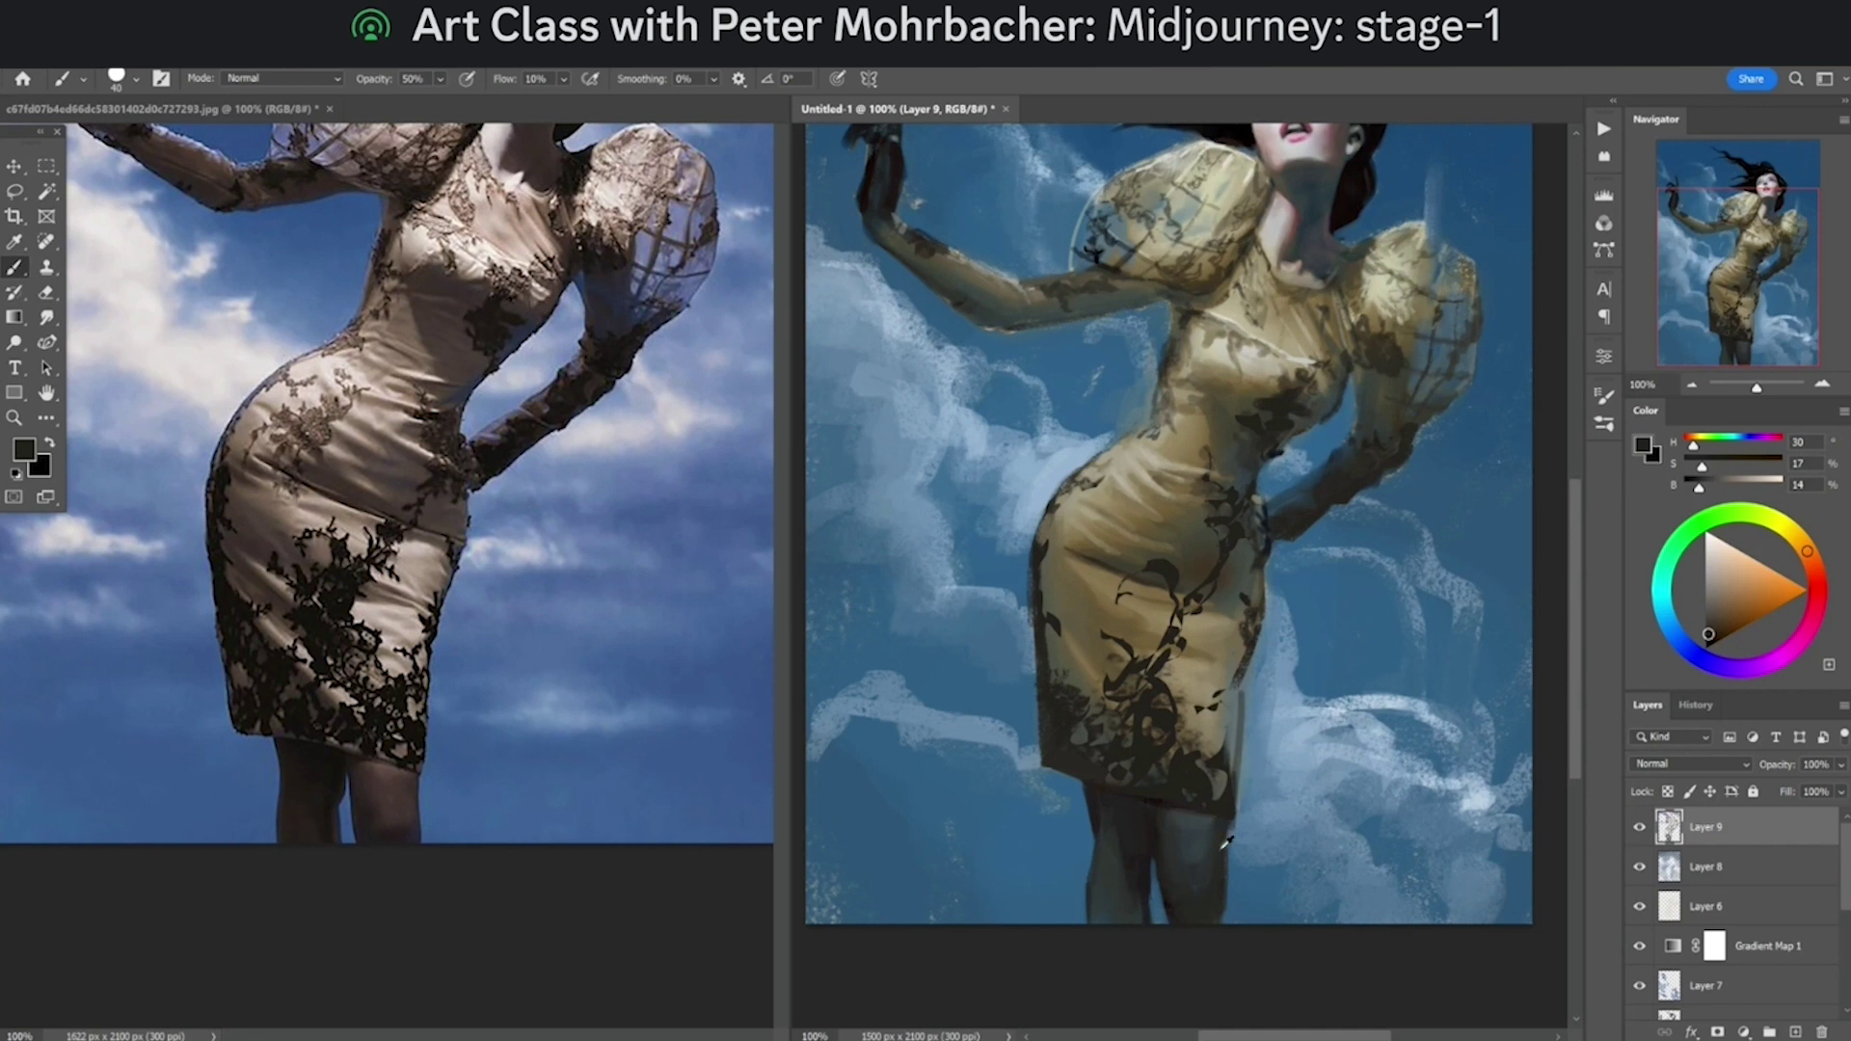
pyautogui.keyDown('alt'); pyautogui.click(1227, 839); pyautogui.keyUp('alt')
pyautogui.keyDown('alt'); pyautogui.click(1248, 788); pyautogui.keyUp('alt')
pyautogui.keyDown('alt'); pyautogui.click(1226, 786); pyautogui.keyUp('alt')
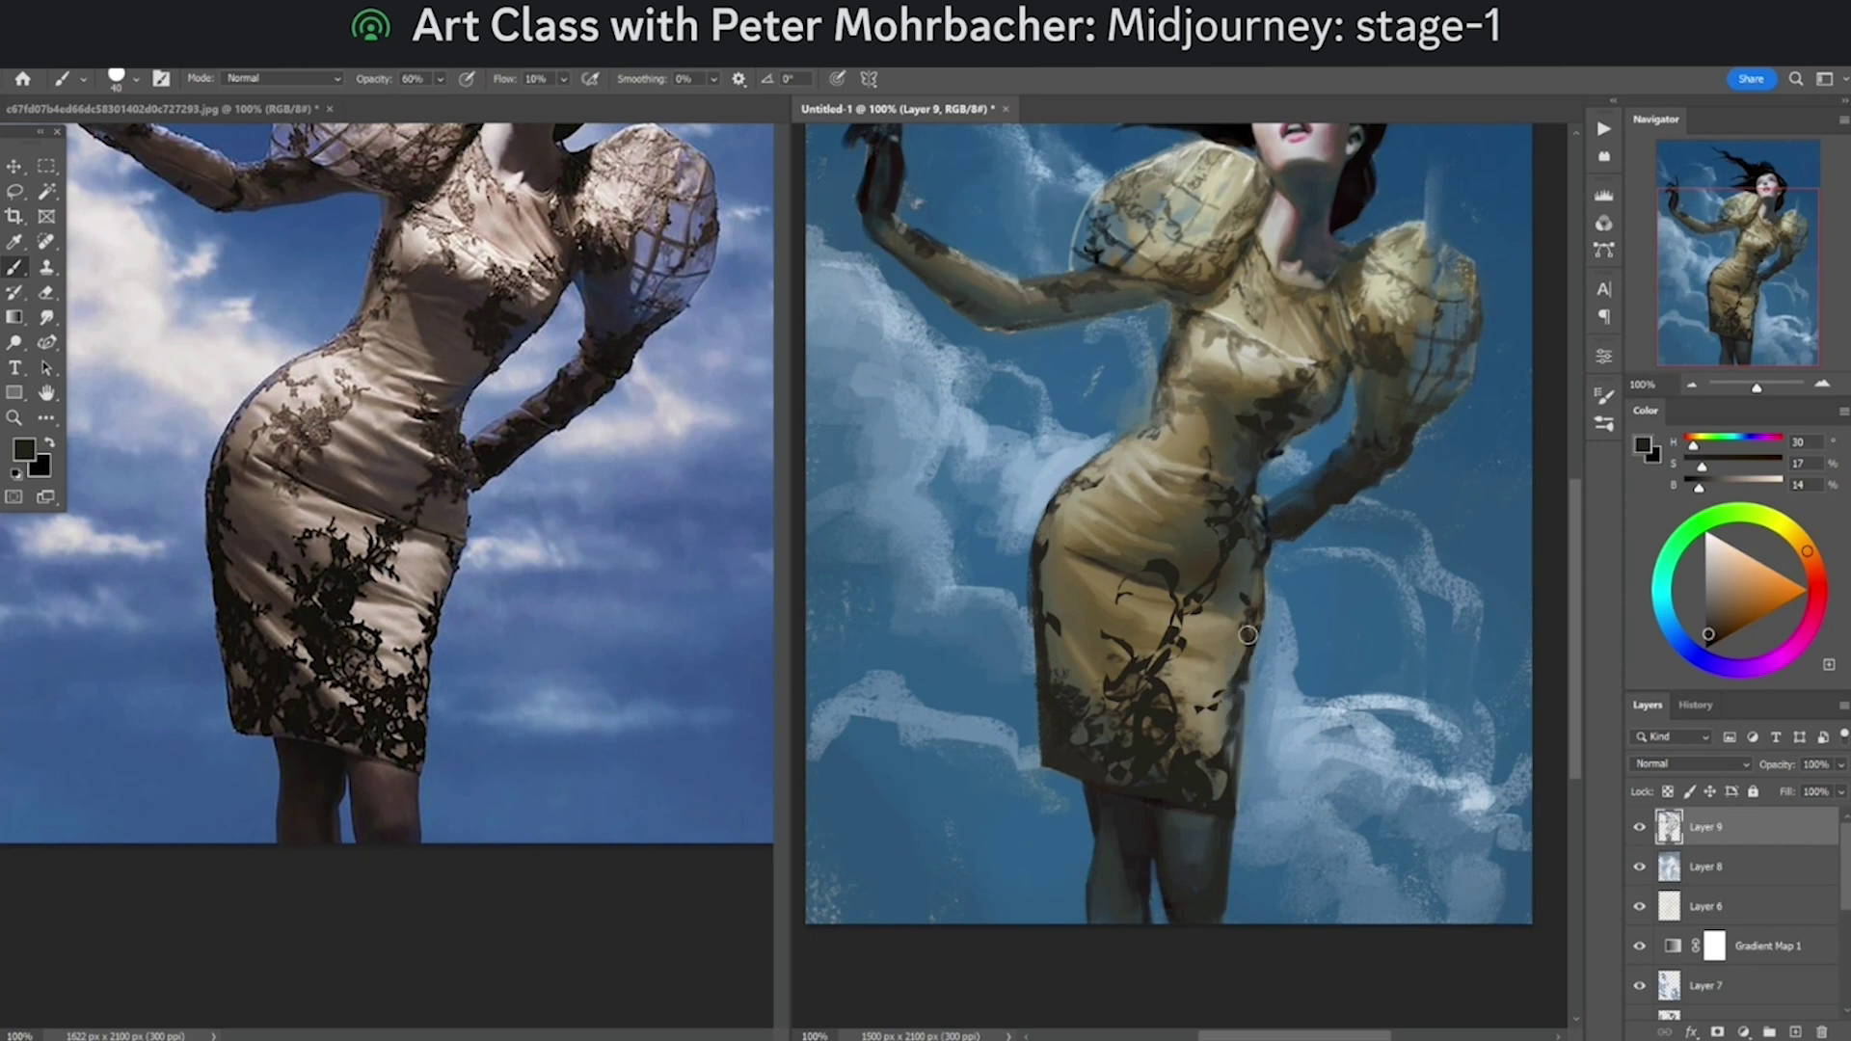
pyautogui.keyDown('alt'); pyautogui.click(1244, 655); pyautogui.keyUp('alt')
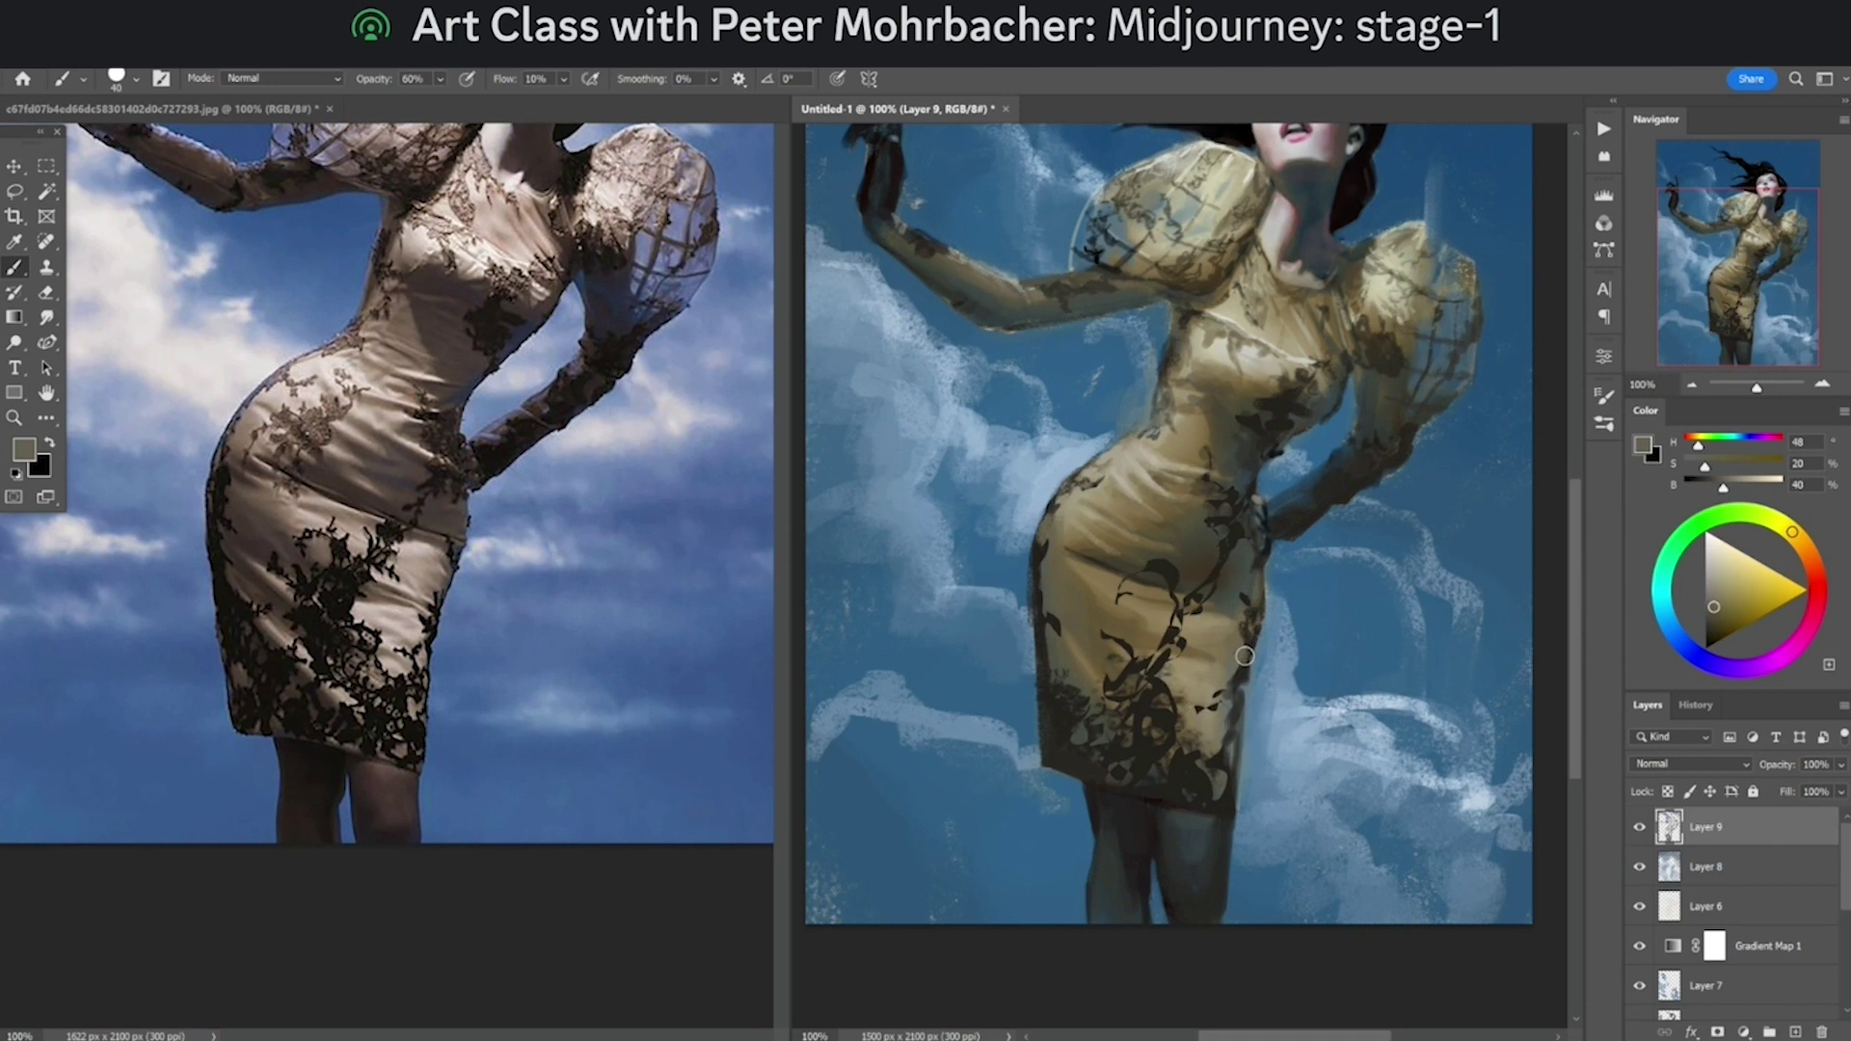
pyautogui.keyDown('alt'); pyautogui.click(1250, 640); pyautogui.keyUp('alt')
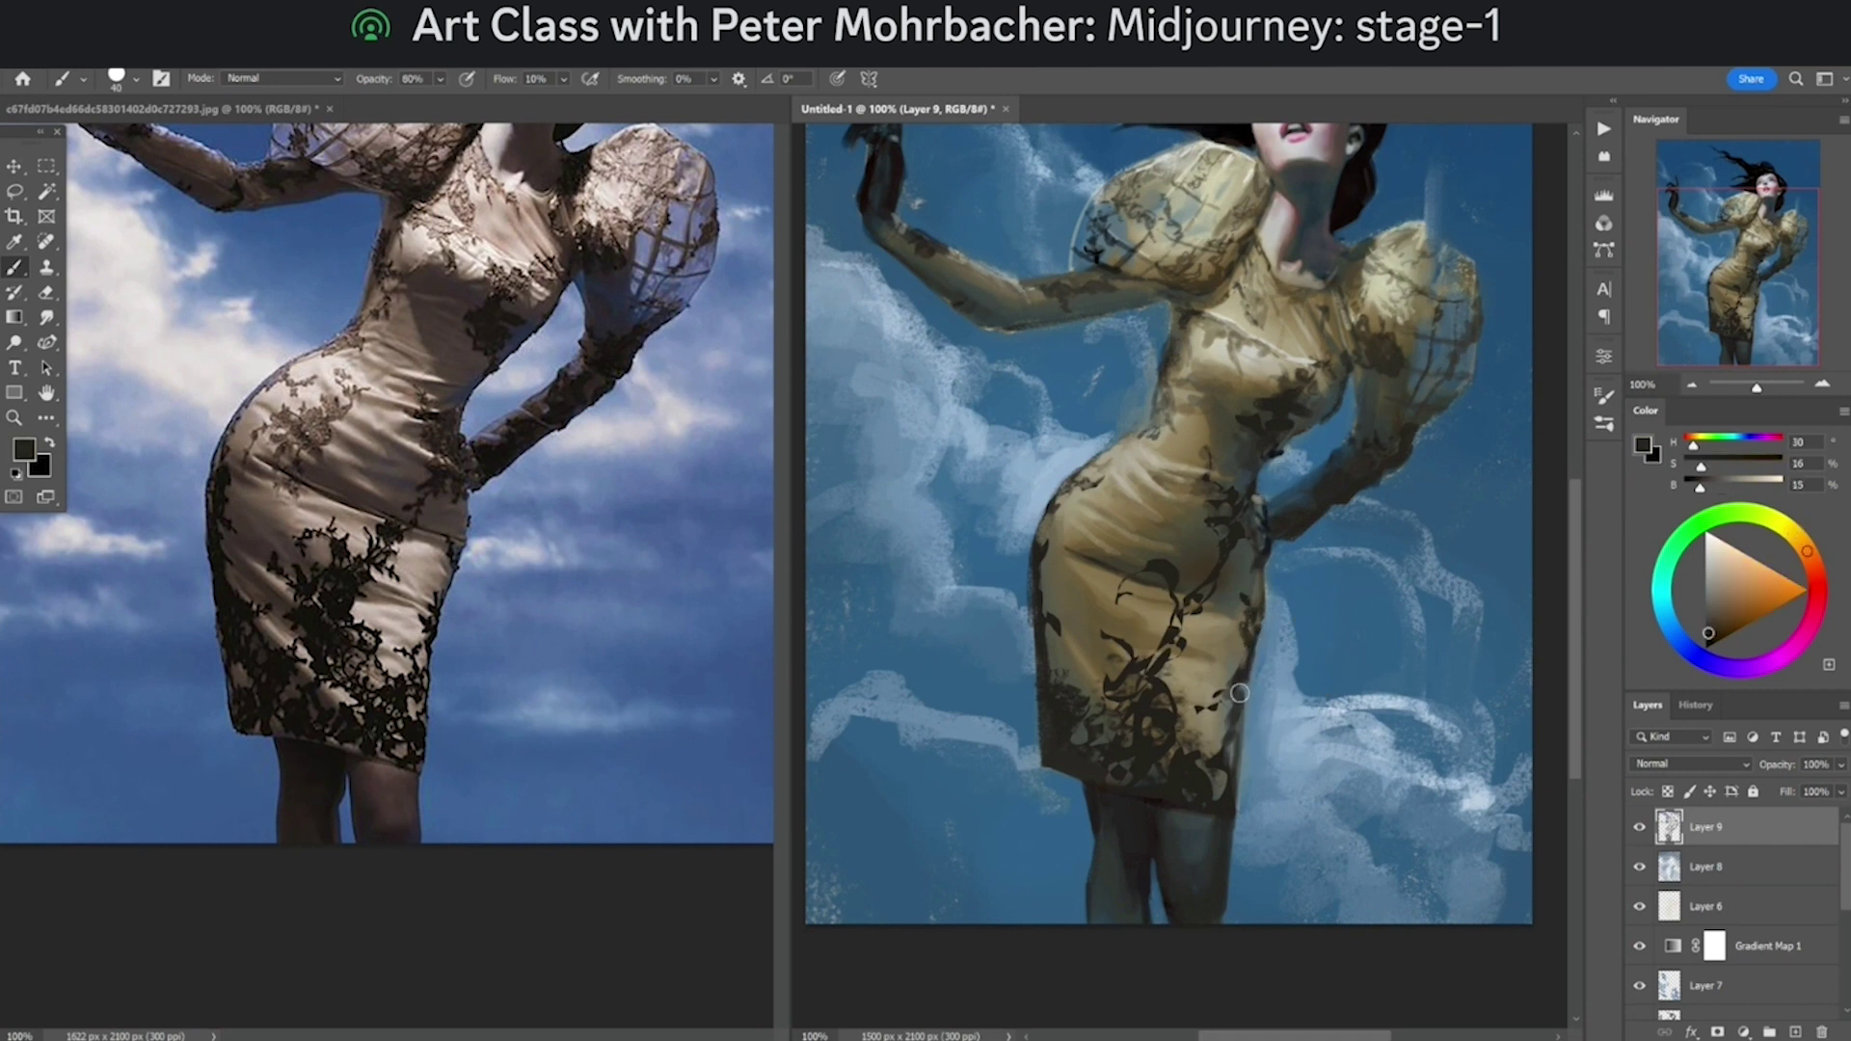
# Step: Touch up the dress and puffed sleeve of the outstretched arm with a sampled pale beige at 40% opacity
pyautogui.moveTo(1291, 556); pyautogui.dragTo(1283, 601)
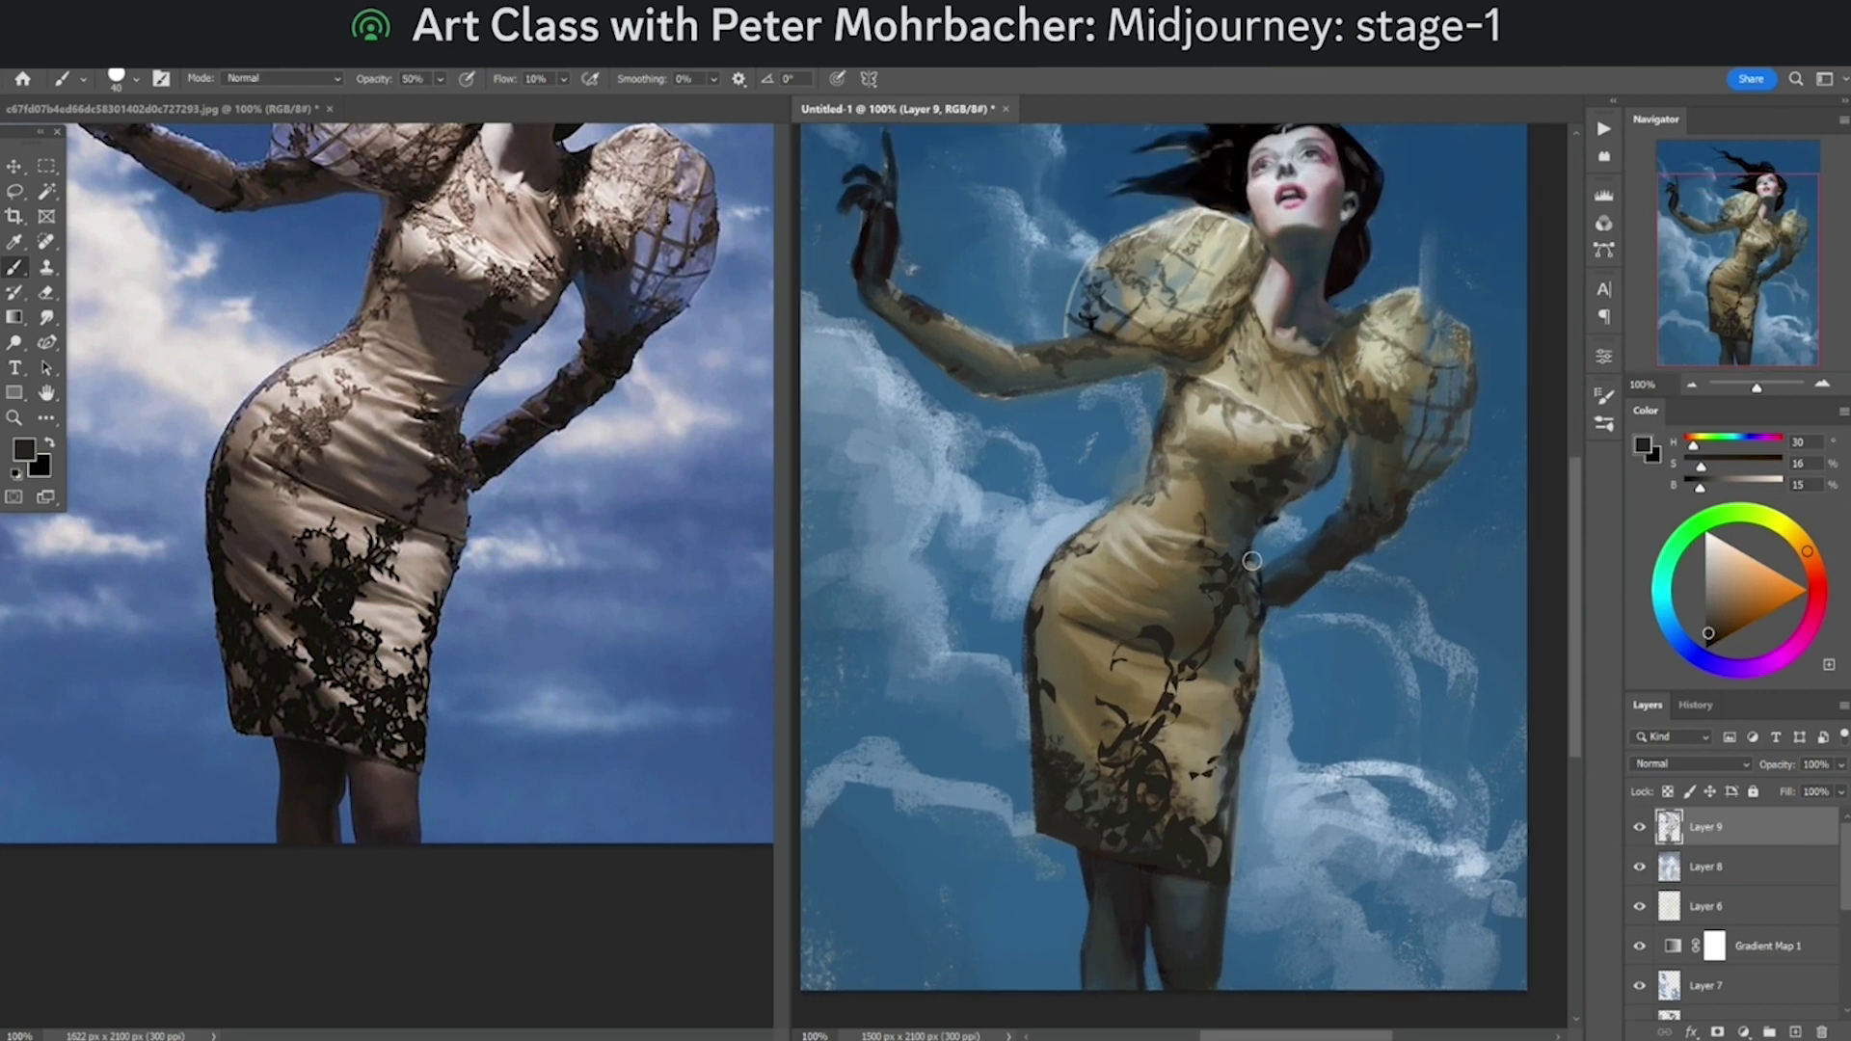
pyautogui.moveTo(1283, 491); pyautogui.dragTo(1273, 529)
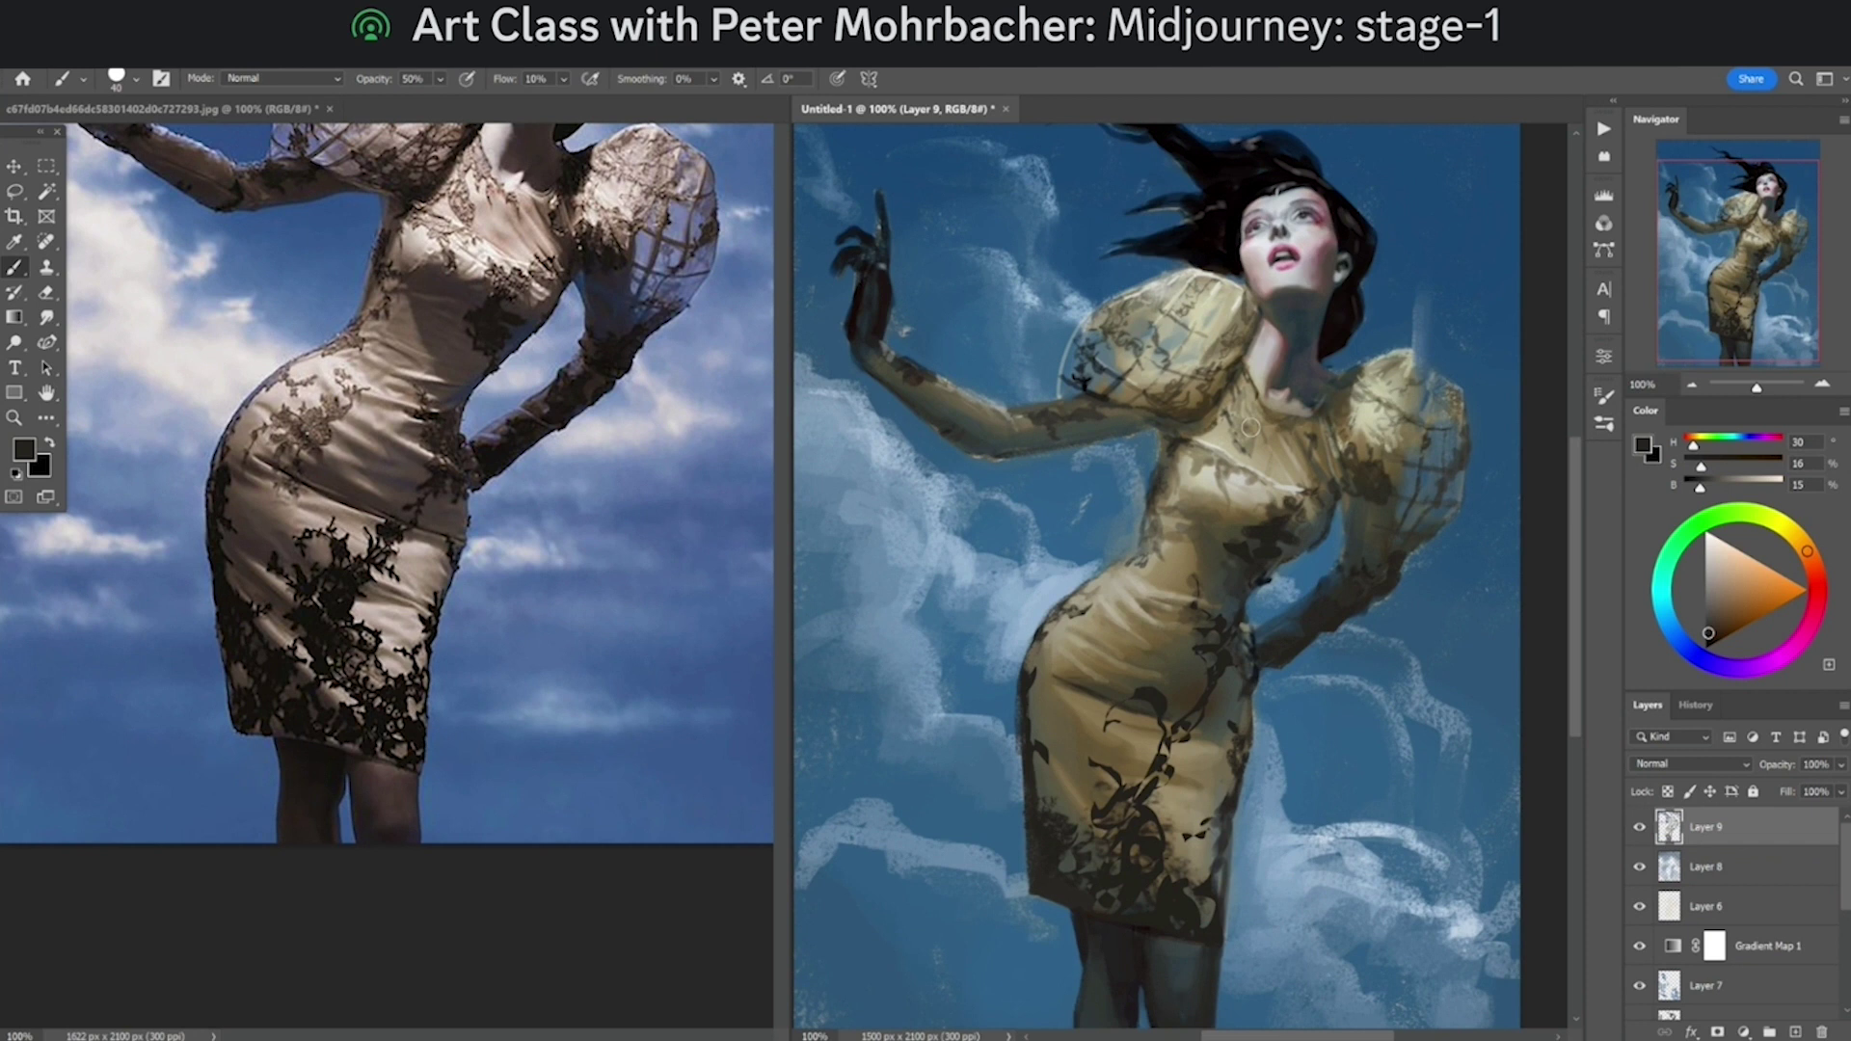
pyautogui.moveTo(1034, 356)
pyautogui.mouseDown()
pyautogui.moveTo(1039, 436)
pyautogui.moveTo(1070, 458)
pyautogui.mouseUp()
pyautogui.keyDown('alt'); pyautogui.click(1130, 425); pyautogui.keyUp('alt')
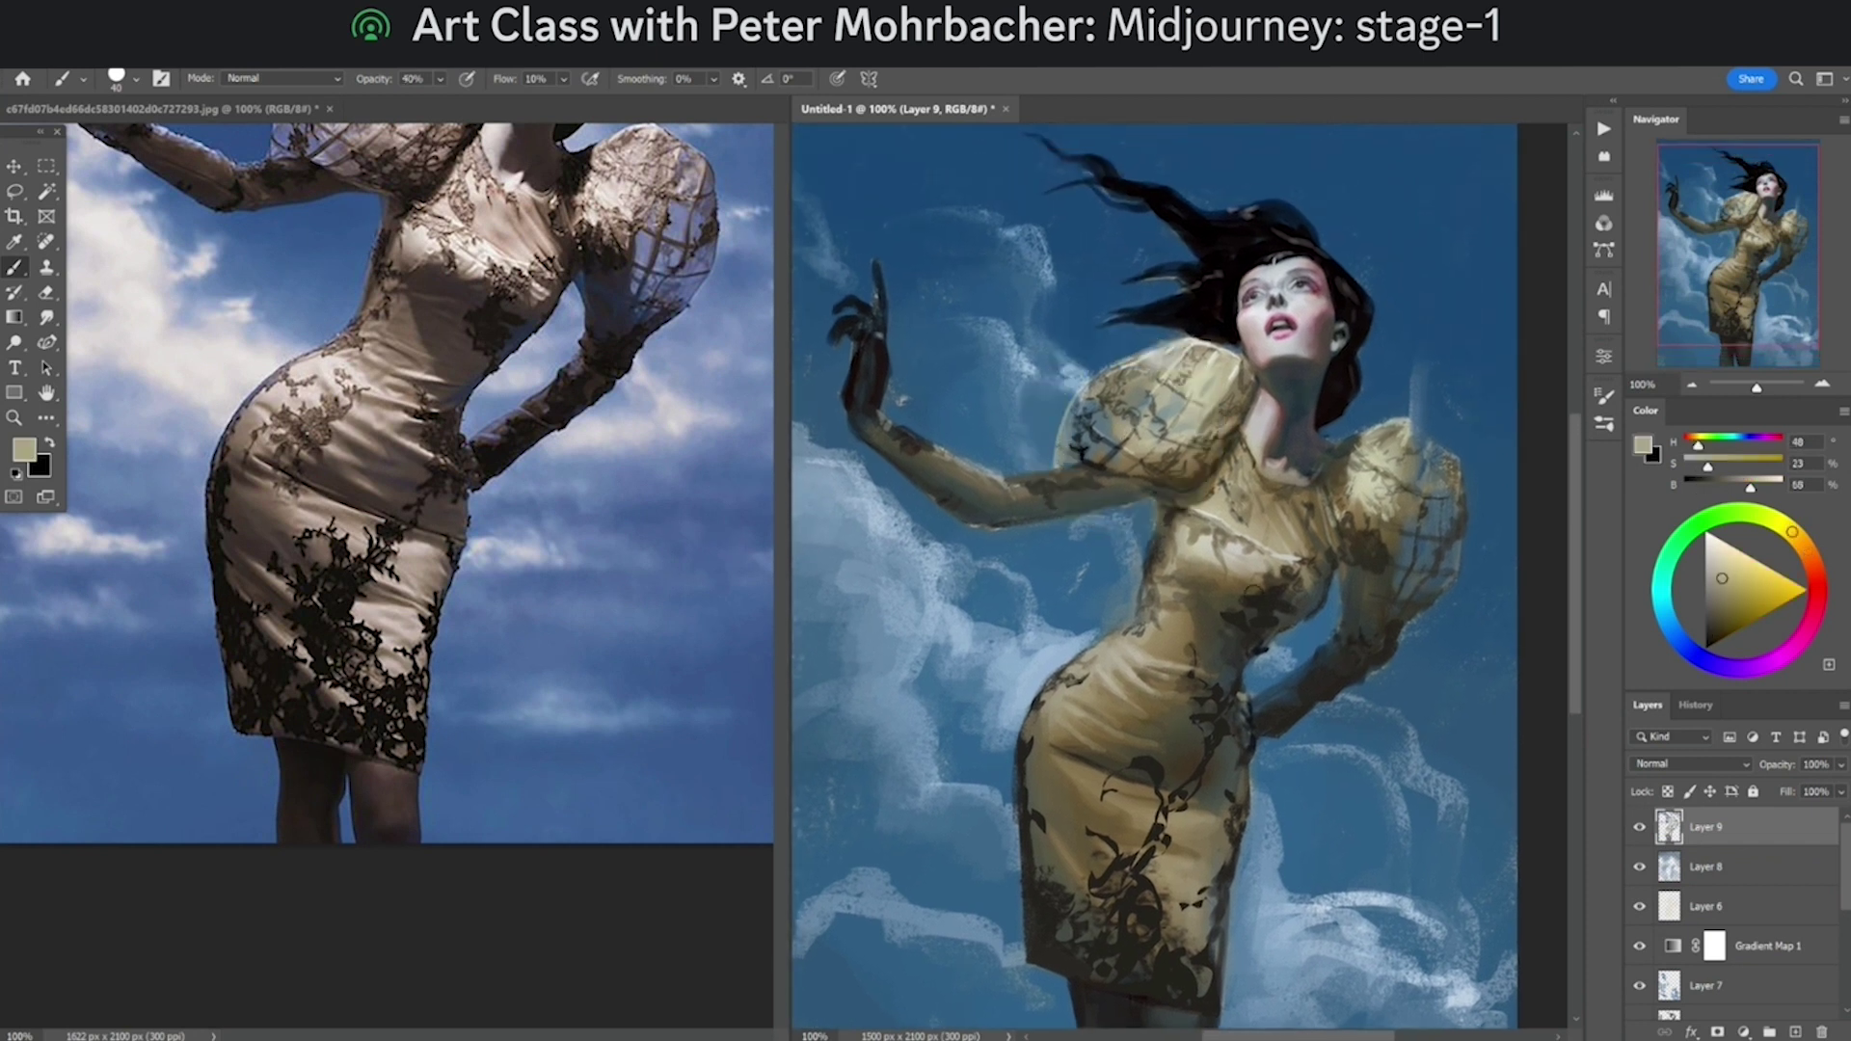
pyautogui.hotkey('ctrl', '-')
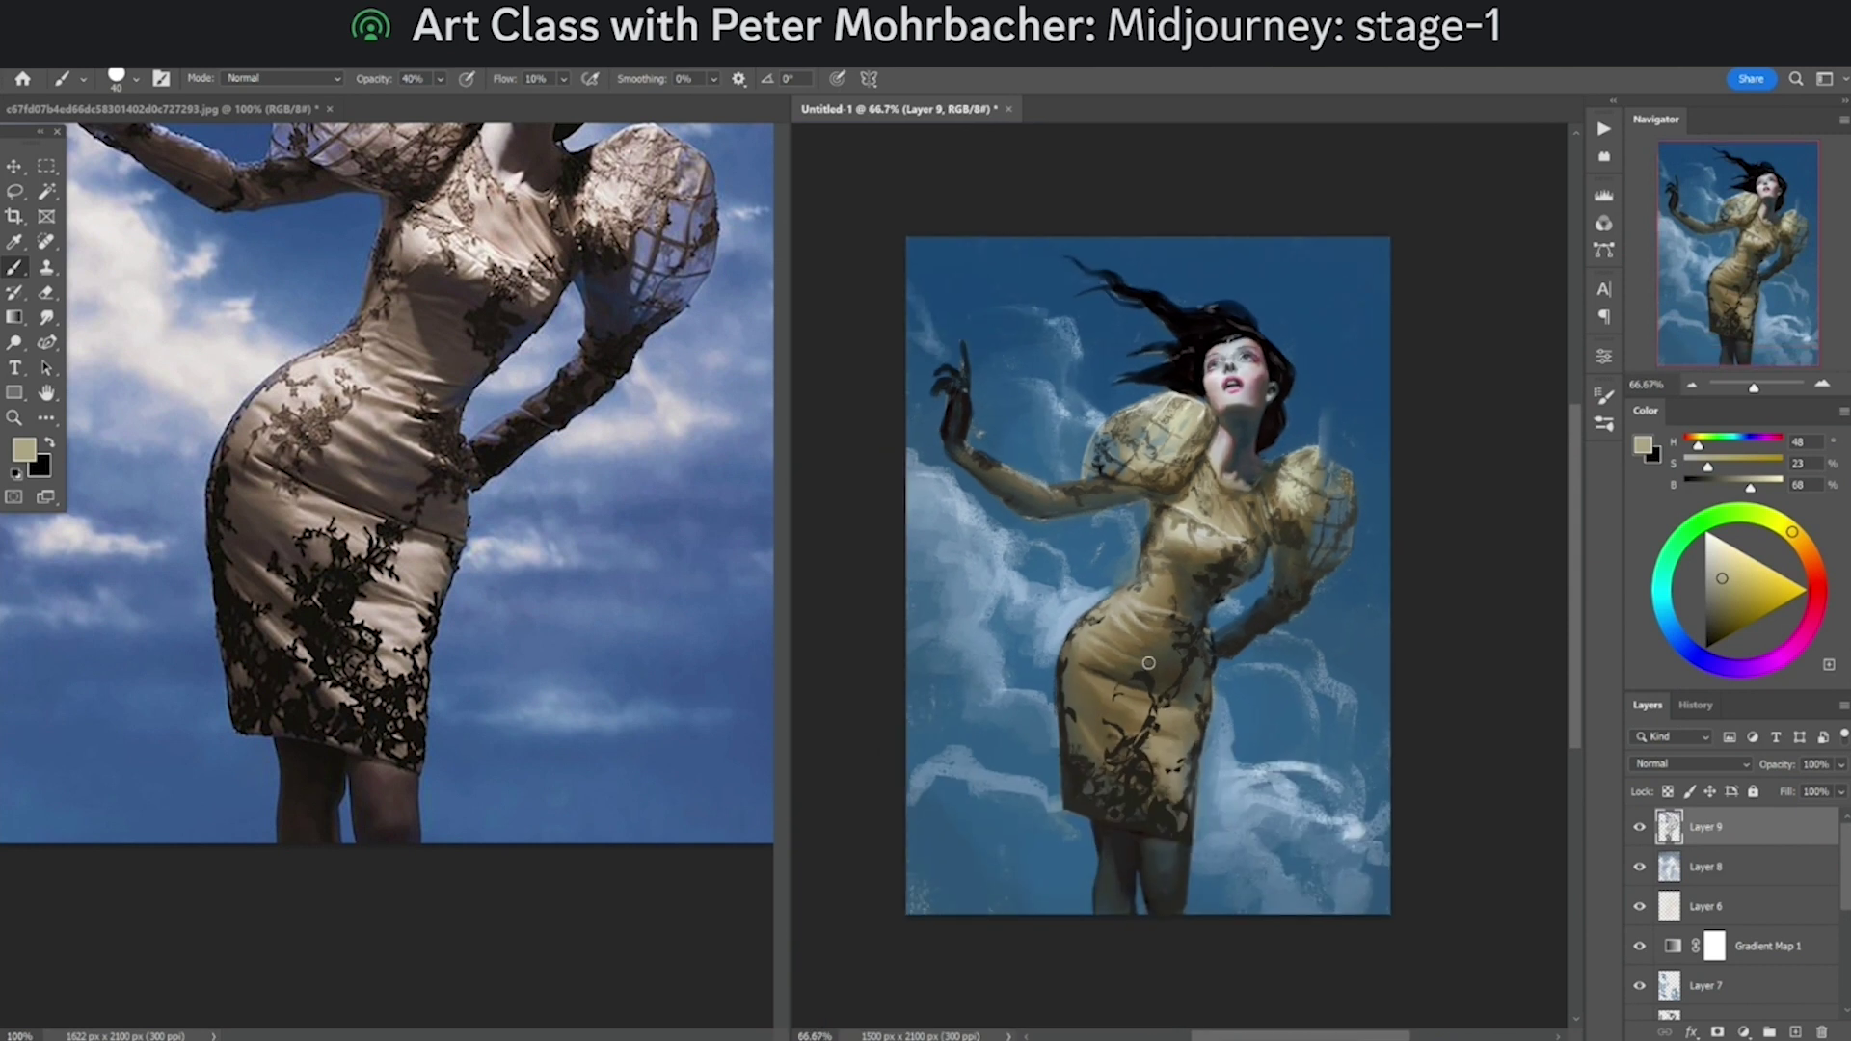
# Step: Soften the low clouds beside the skirt with sampled sky blue, using a 150 px brush at 40% opacity
pyautogui.keyDown('alt'); pyautogui.click(1229, 772); pyautogui.keyUp('alt')
pyautogui.keyDown('alt'); pyautogui.click(1022, 792); pyautogui.keyUp('alt')
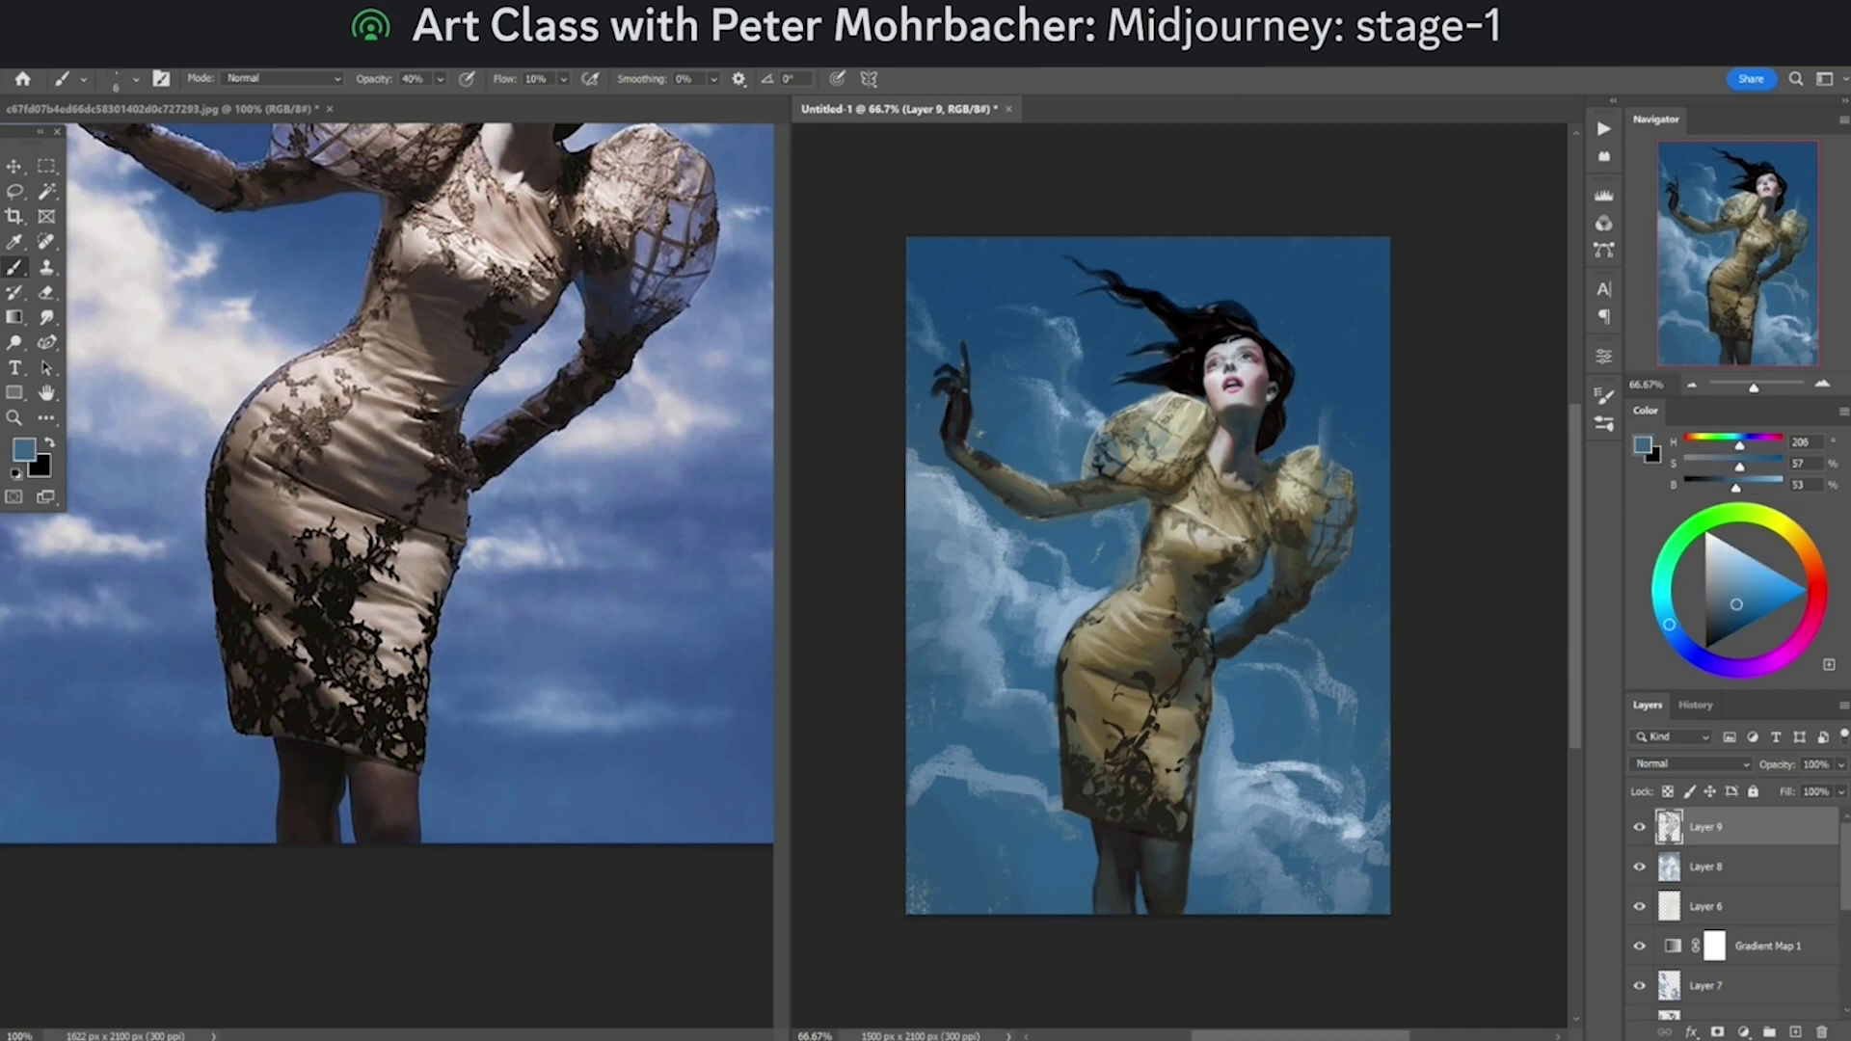
pyautogui.press(']')
pyautogui.keyDown('alt'); pyautogui.click(1019, 813); pyautogui.keyUp('alt')
pyautogui.moveTo(974, 826)
pyautogui.mouseDown()
pyautogui.moveTo(946, 779)
pyautogui.moveTo(915, 805)
pyautogui.moveTo(942, 766)
pyautogui.moveTo(1018, 808)
pyautogui.mouseUp()
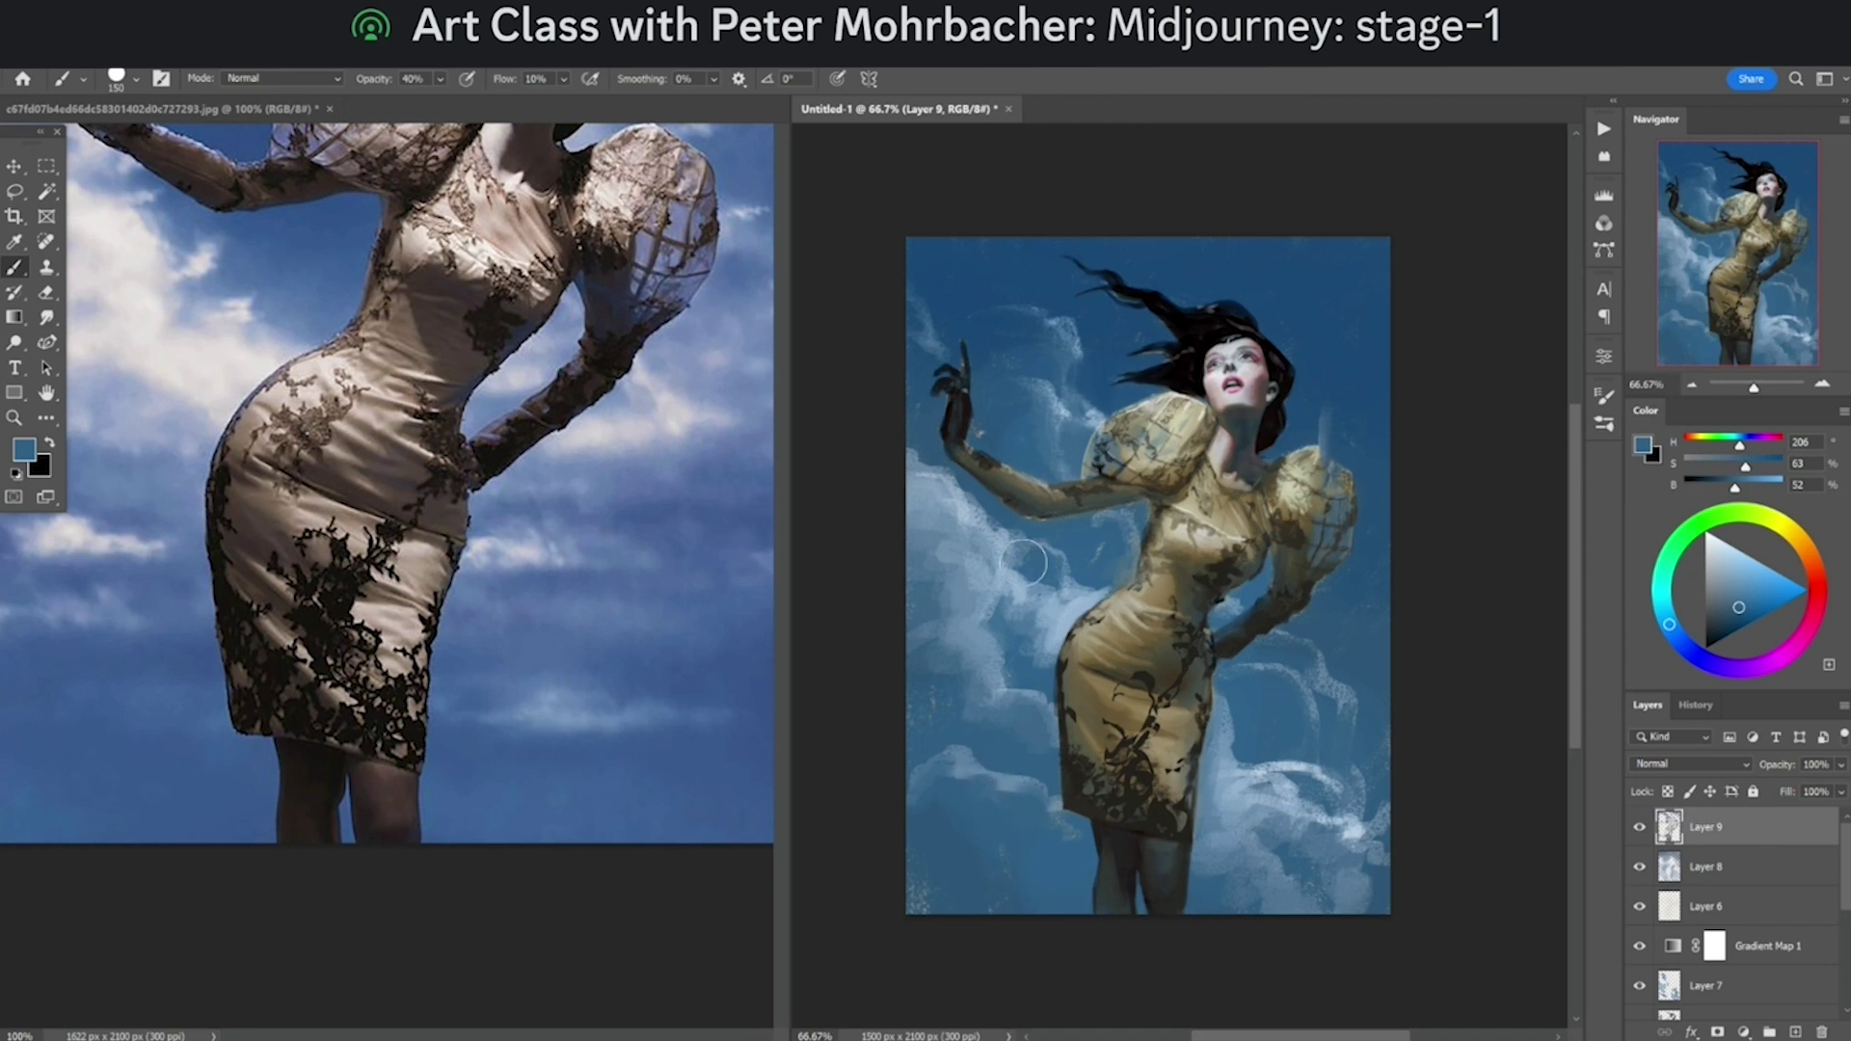
# Step: Build up the large cloud below the outstretched arm with sampled light blue, and set the foreground colour to white
pyautogui.keyDown('alt'); pyautogui.click(942, 660); pyautogui.keyUp('alt')
pyautogui.moveTo(926, 643)
pyautogui.mouseDown()
pyautogui.moveTo(948, 701)
pyautogui.moveTo(975, 603)
pyautogui.moveTo(984, 630)
pyautogui.moveTo(935, 620)
pyautogui.moveTo(938, 663)
pyautogui.moveTo(922, 650)
pyautogui.moveTo(955, 650)
pyautogui.moveTo(985, 685)
pyautogui.moveTo(994, 662)
pyautogui.moveTo(993, 682)
pyautogui.moveTo(936, 647)
pyautogui.moveTo(992, 480)
pyautogui.moveTo(937, 611)
pyautogui.moveTo(972, 593)
pyautogui.mouseUp()
pyautogui.keyDown('alt'); pyautogui.click(1004, 550); pyautogui.keyUp('alt')
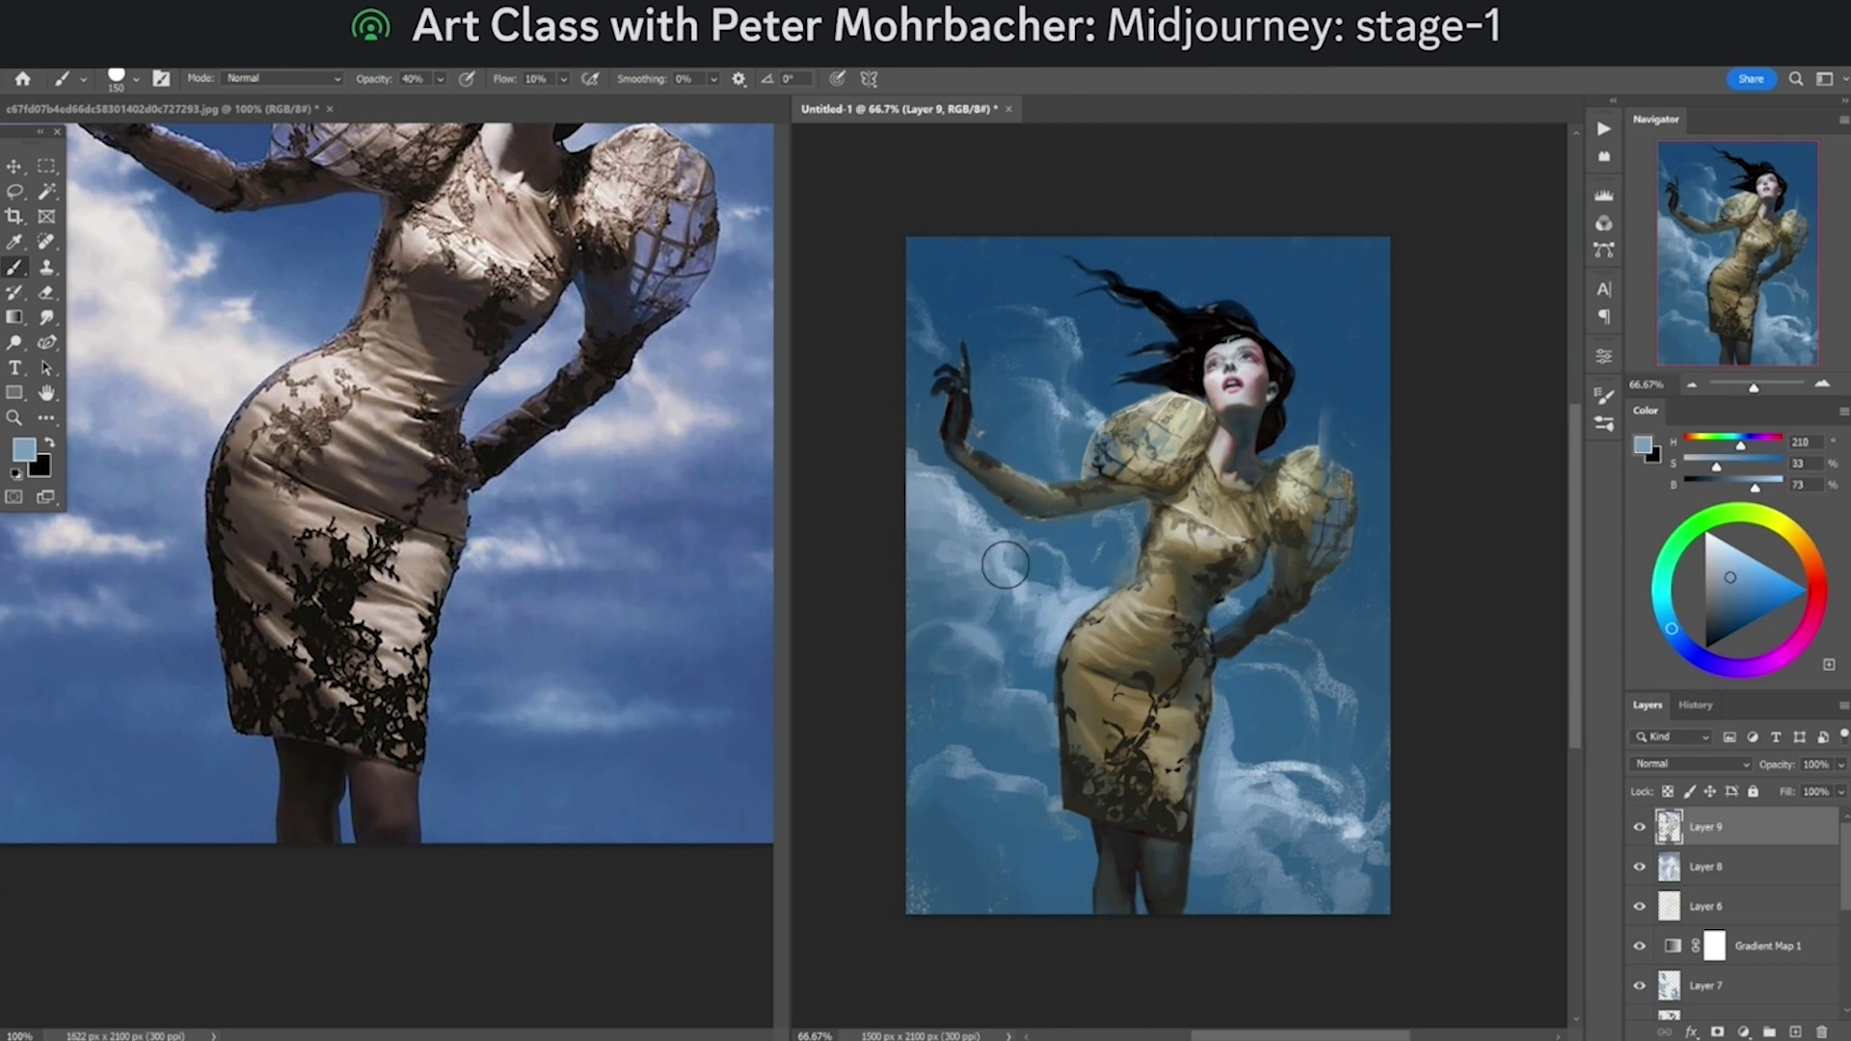
pyautogui.press('d')
pyautogui.press('x')
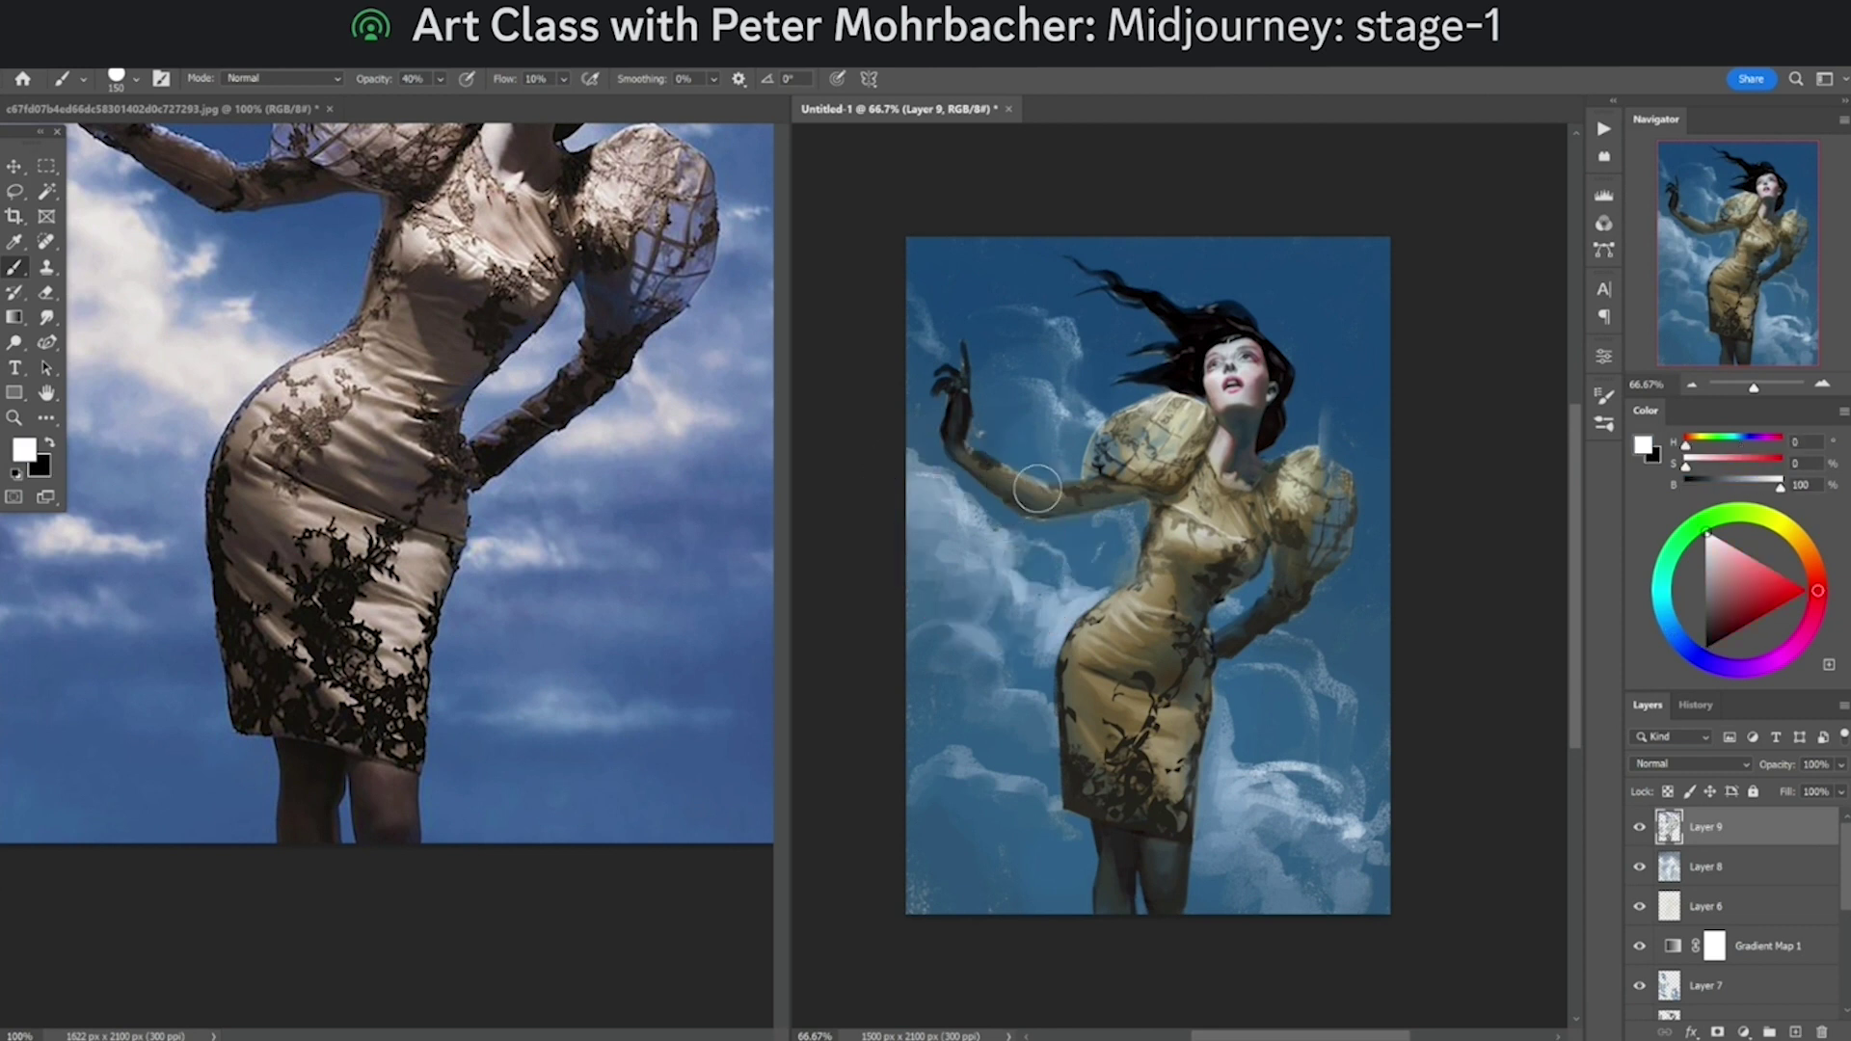
# Step: Model the cloud top just beneath the forearm with sampled light and mid blues at 30 to 60% opacity
pyautogui.keyDown('alt'); pyautogui.click(981, 520); pyautogui.keyUp('alt')
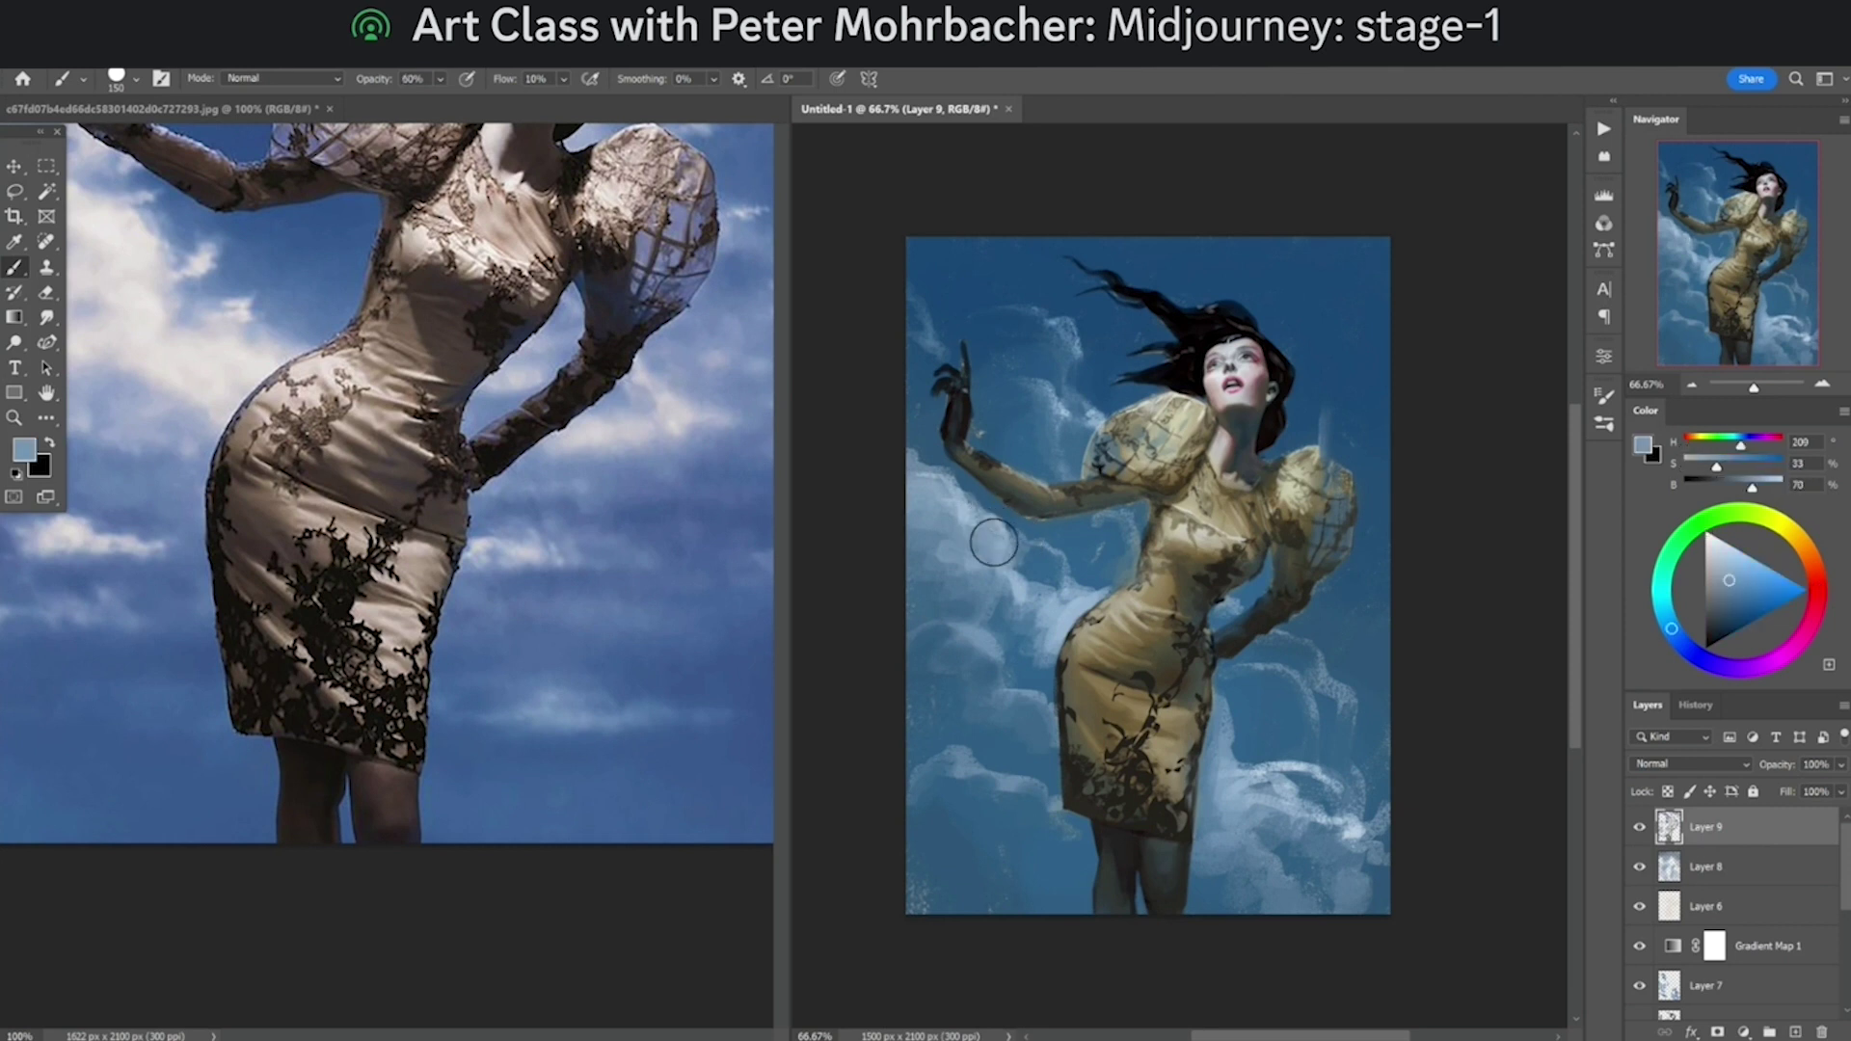
pyautogui.keyDown('alt'); pyautogui.click(988, 536); pyautogui.keyUp('alt')
pyautogui.press('3')
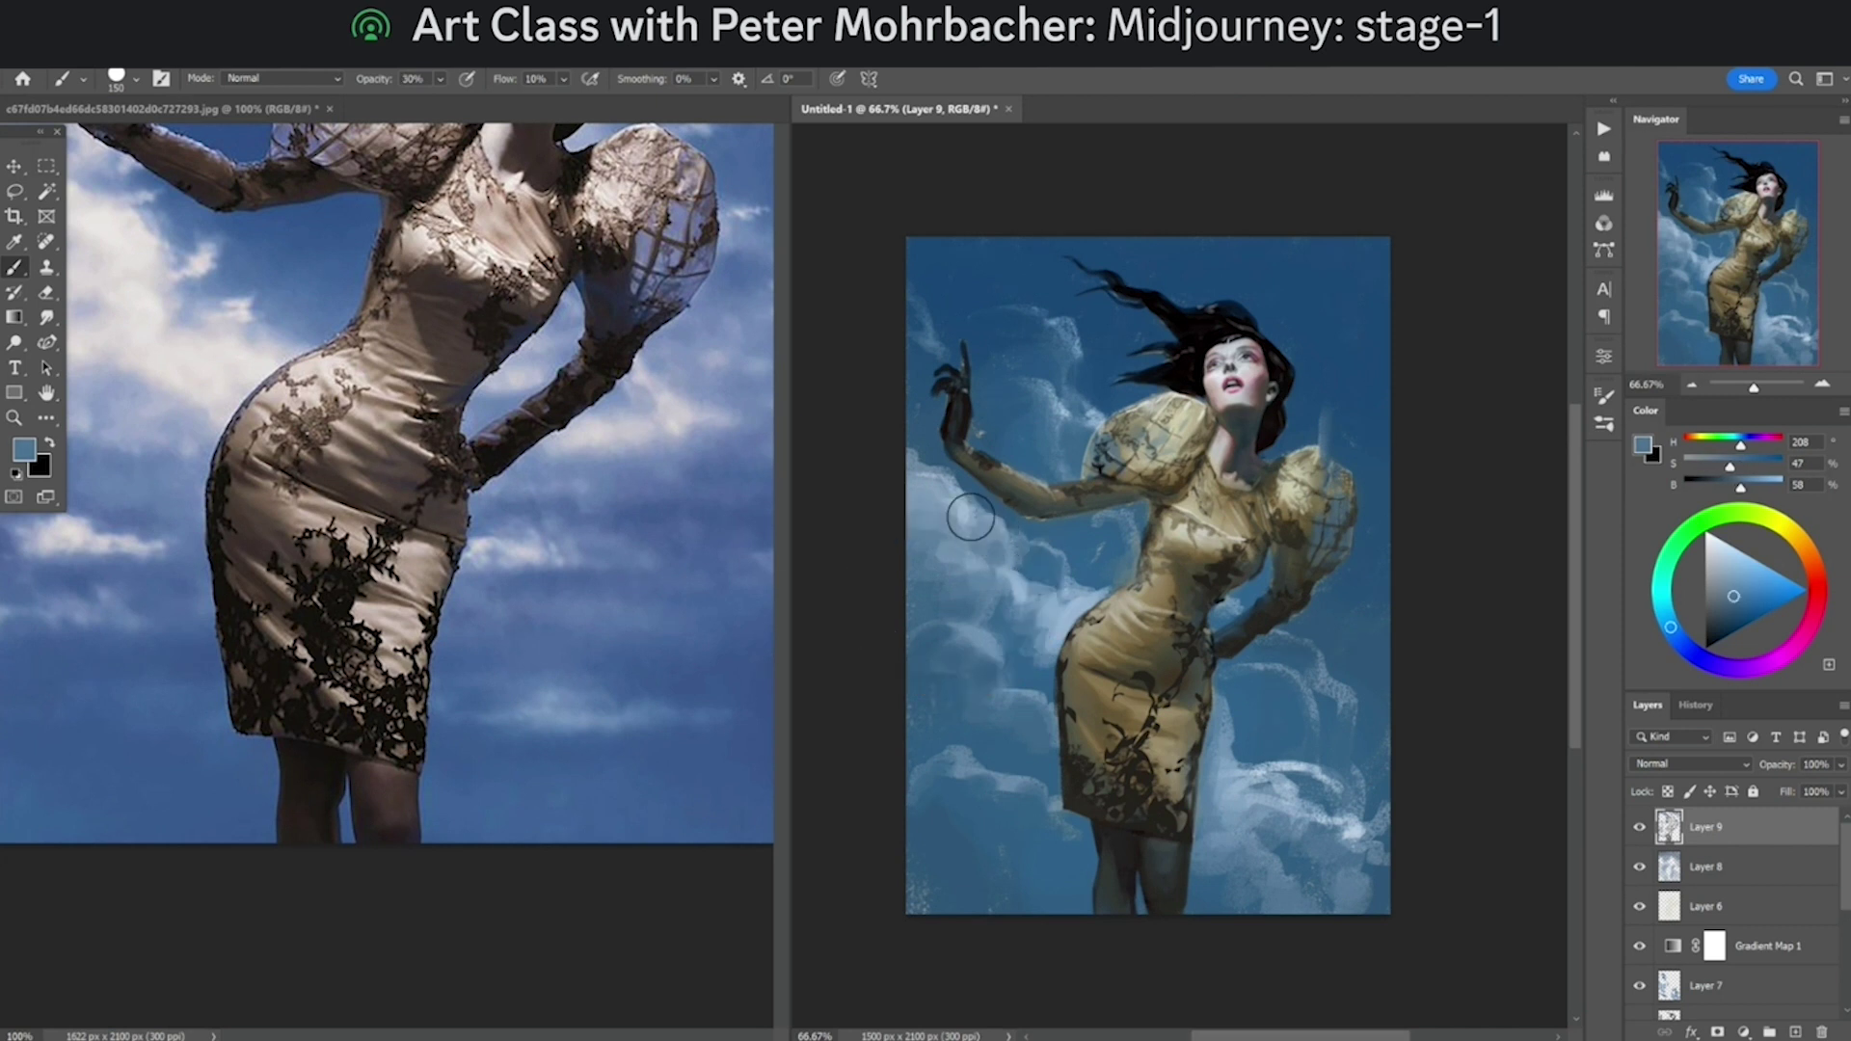
pyautogui.keyDown('alt'); pyautogui.click(1027, 563); pyautogui.keyUp('alt')
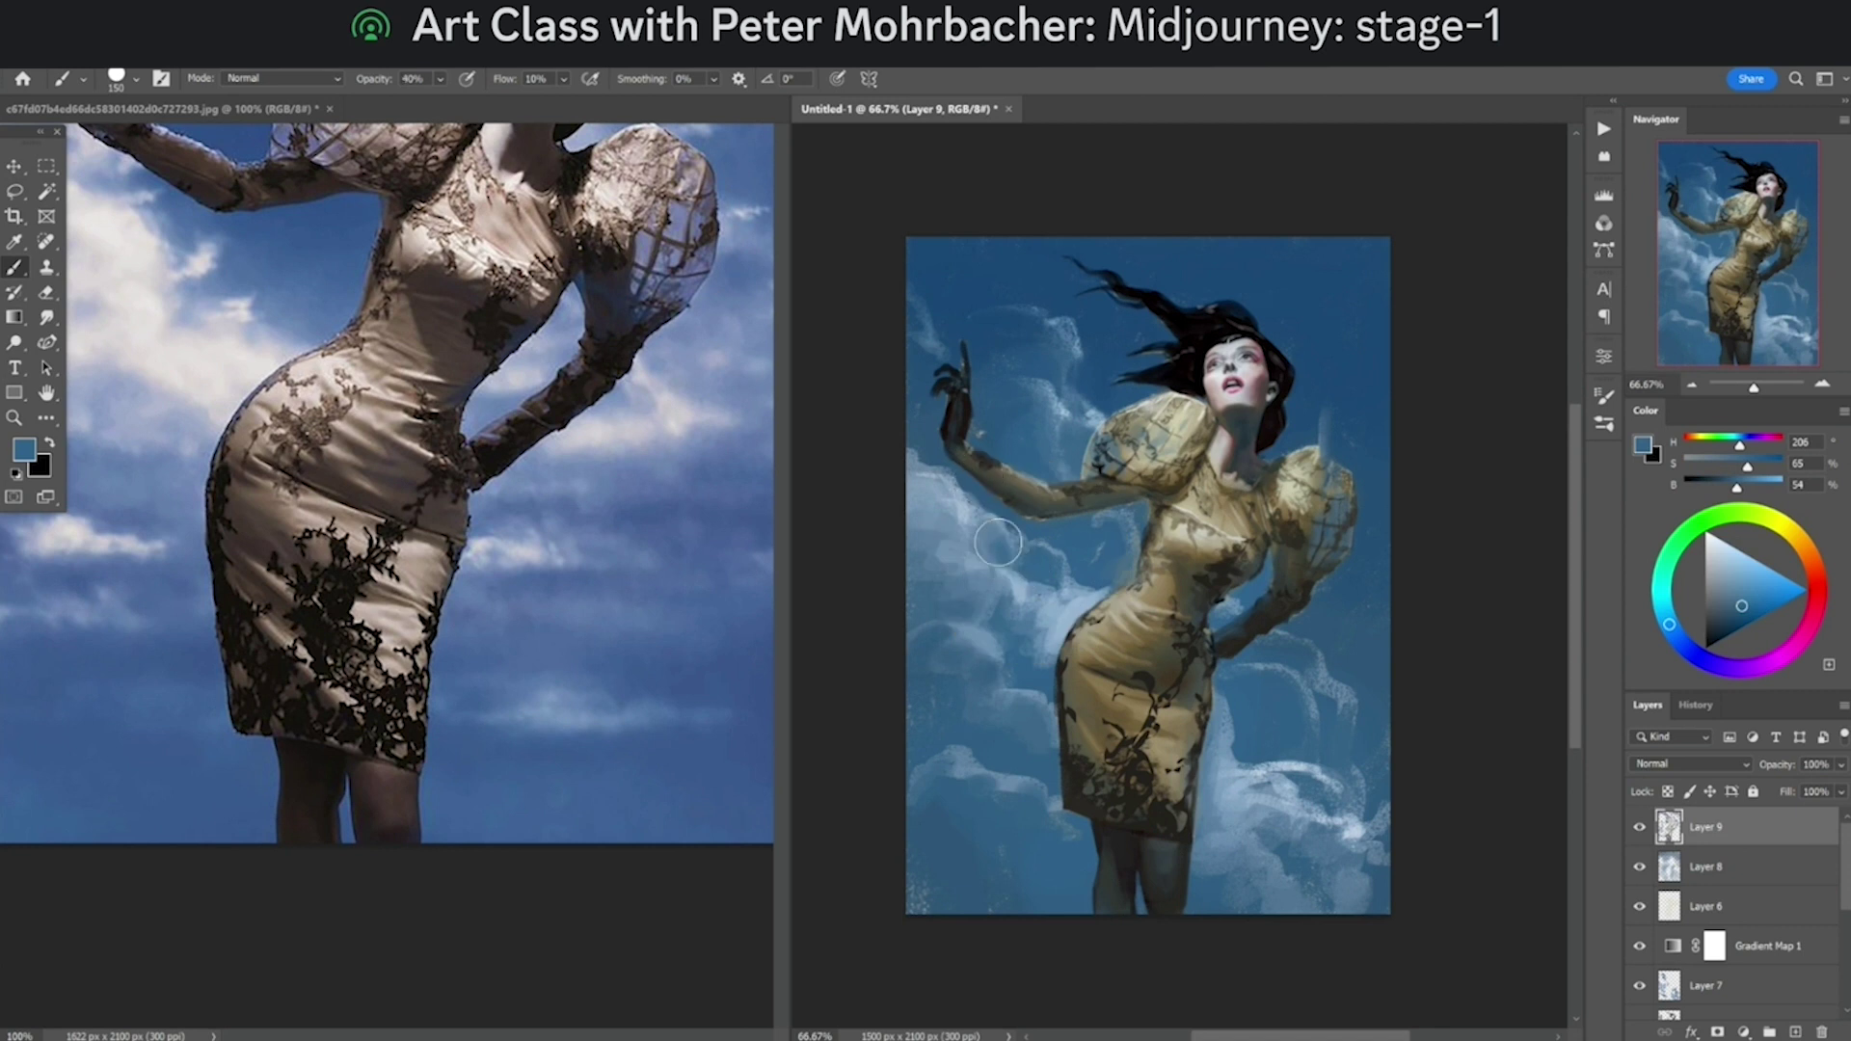
pyautogui.keyDown('alt'); pyautogui.click(967, 518); pyautogui.keyUp('alt')
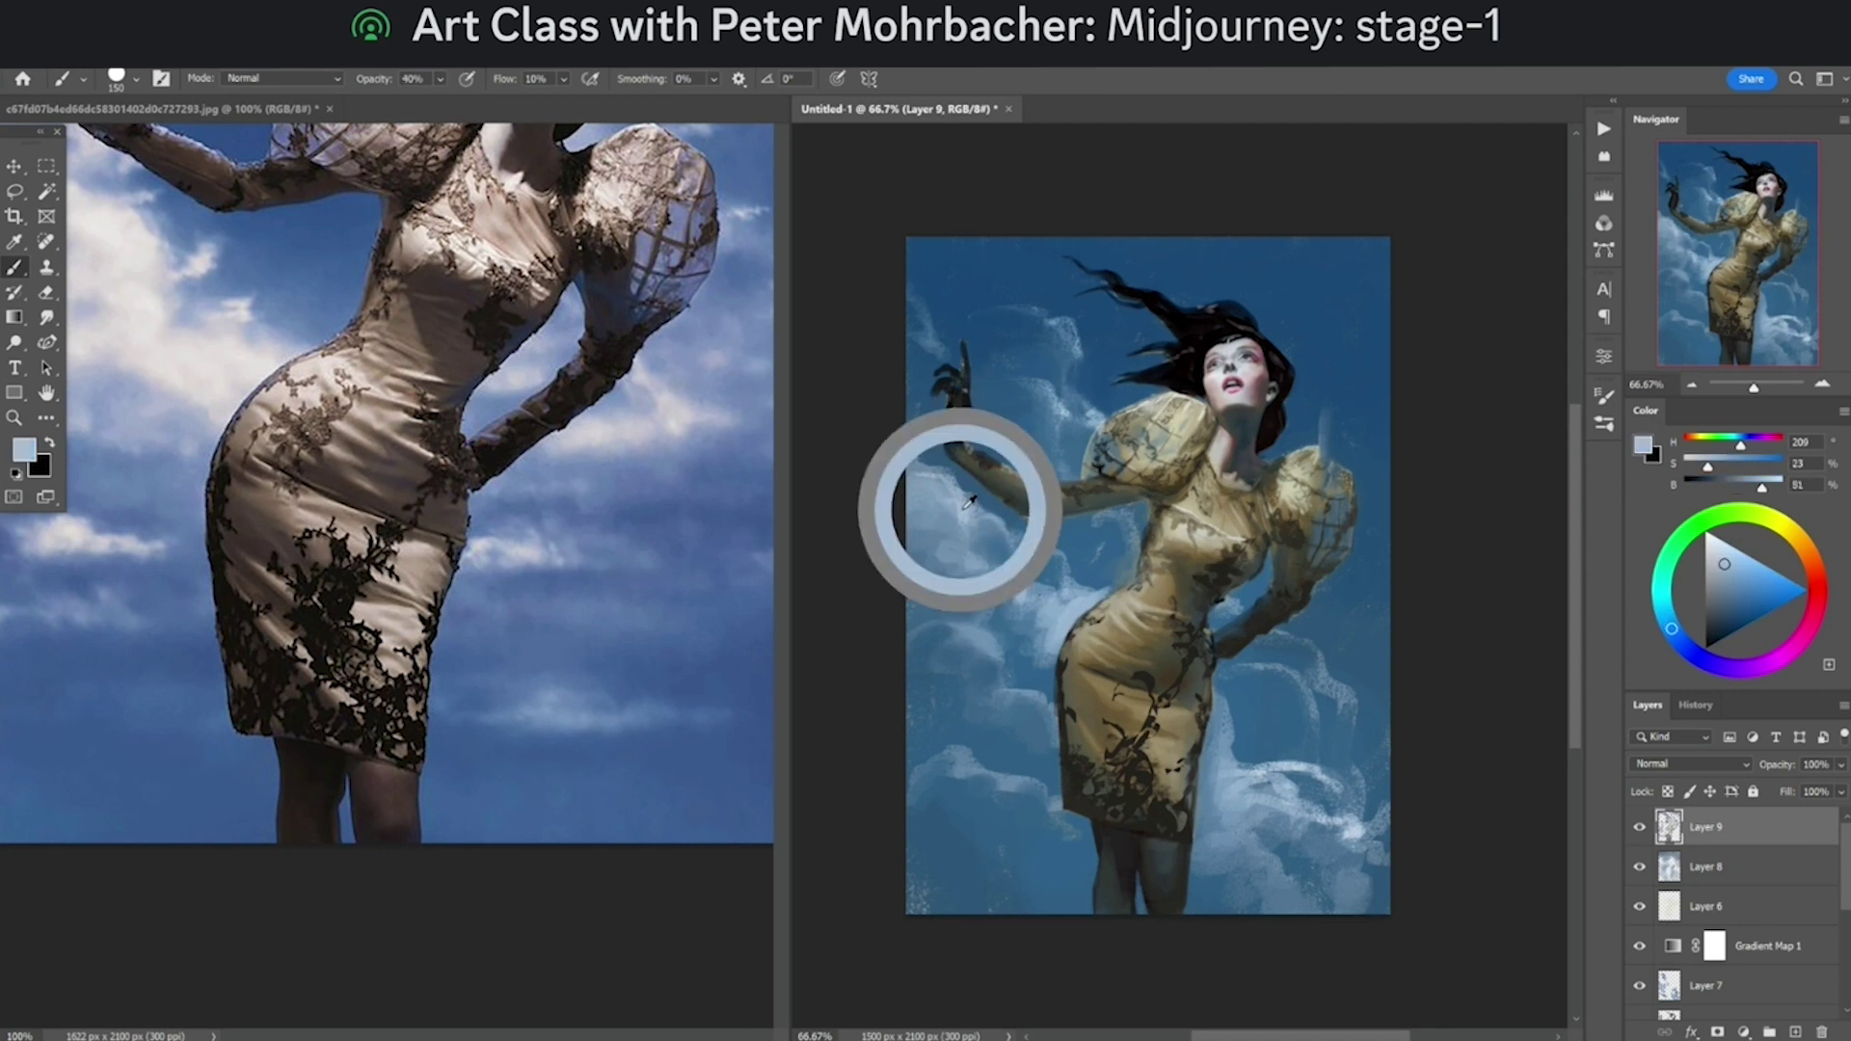
# Step: Shape the cloud edge between the outstretched arm and the hip by alternating sampled sky blue and pale cloud blue
pyautogui.keyDown('alt'); pyautogui.click(1035, 560); pyautogui.keyUp('alt')
pyautogui.keyDown('alt'); pyautogui.click(1017, 534); pyautogui.keyUp('alt')
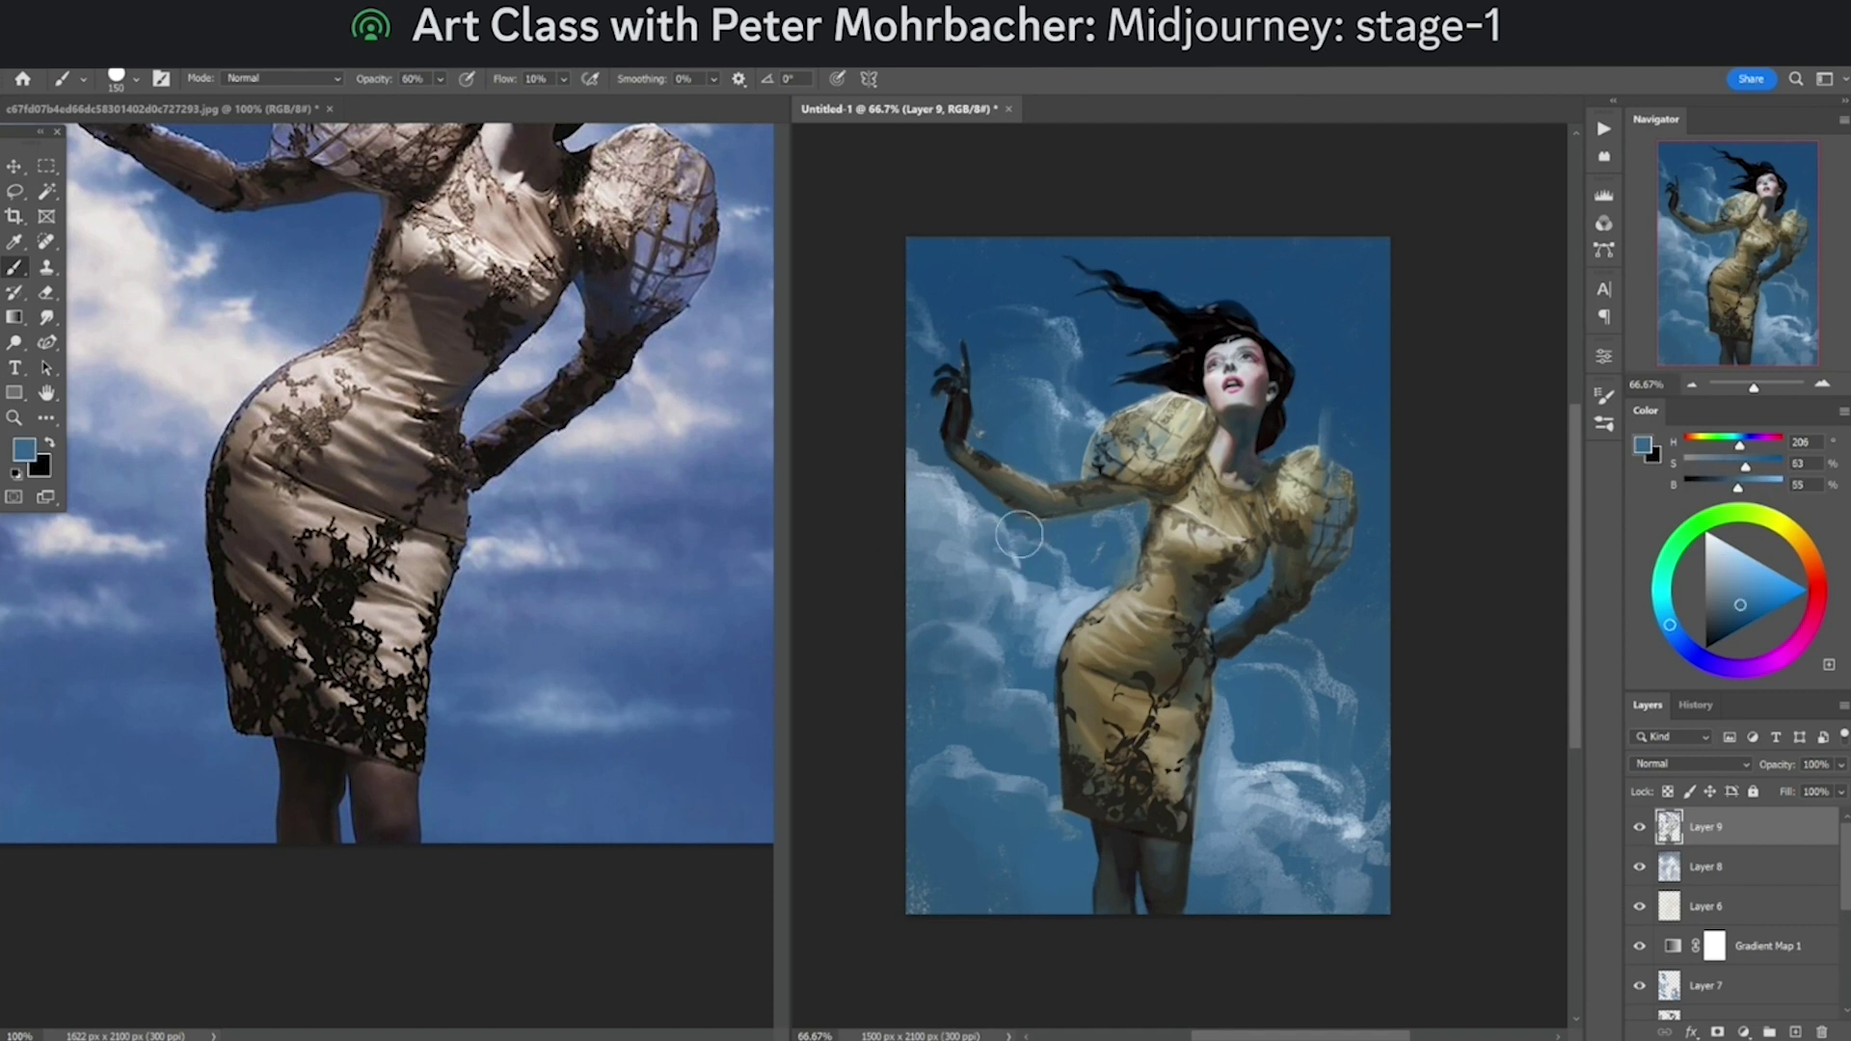
pyautogui.keyDown('alt'); pyautogui.click(1045, 596); pyautogui.keyUp('alt')
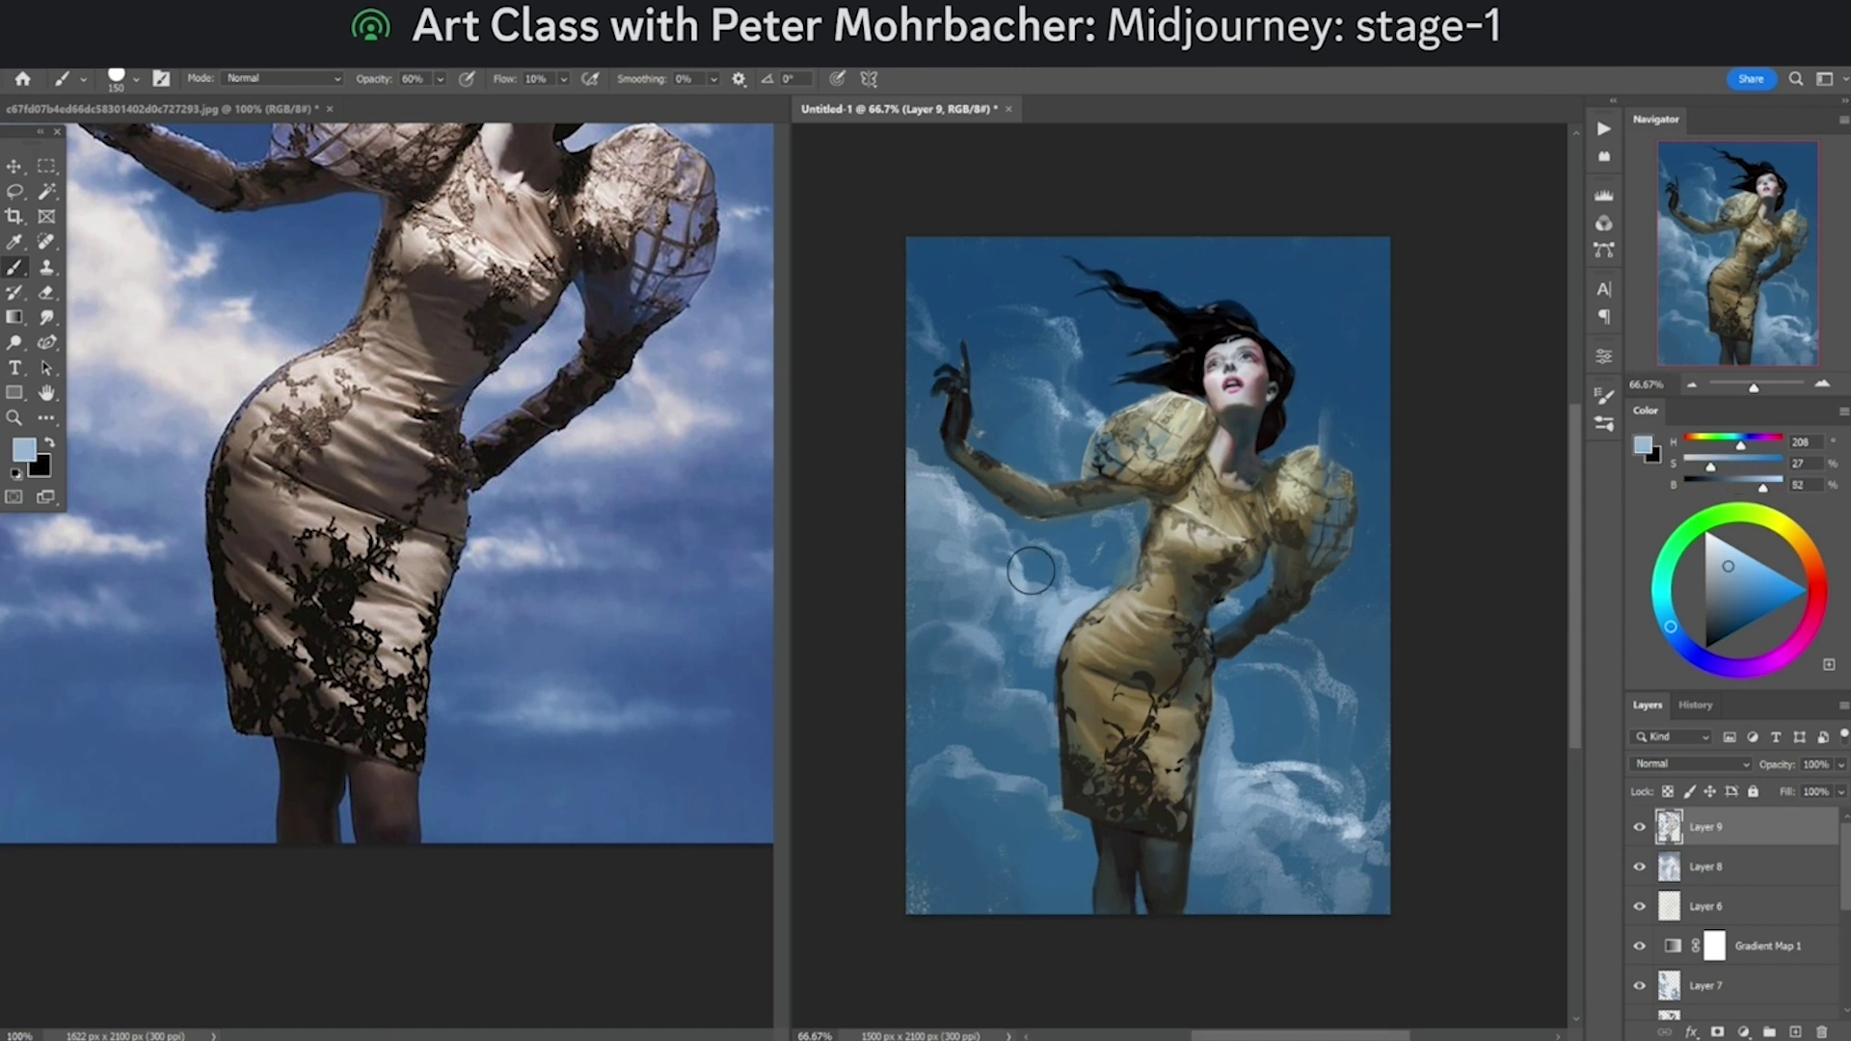
pyautogui.keyDown('alt'); pyautogui.click(1033, 568); pyautogui.keyUp('alt')
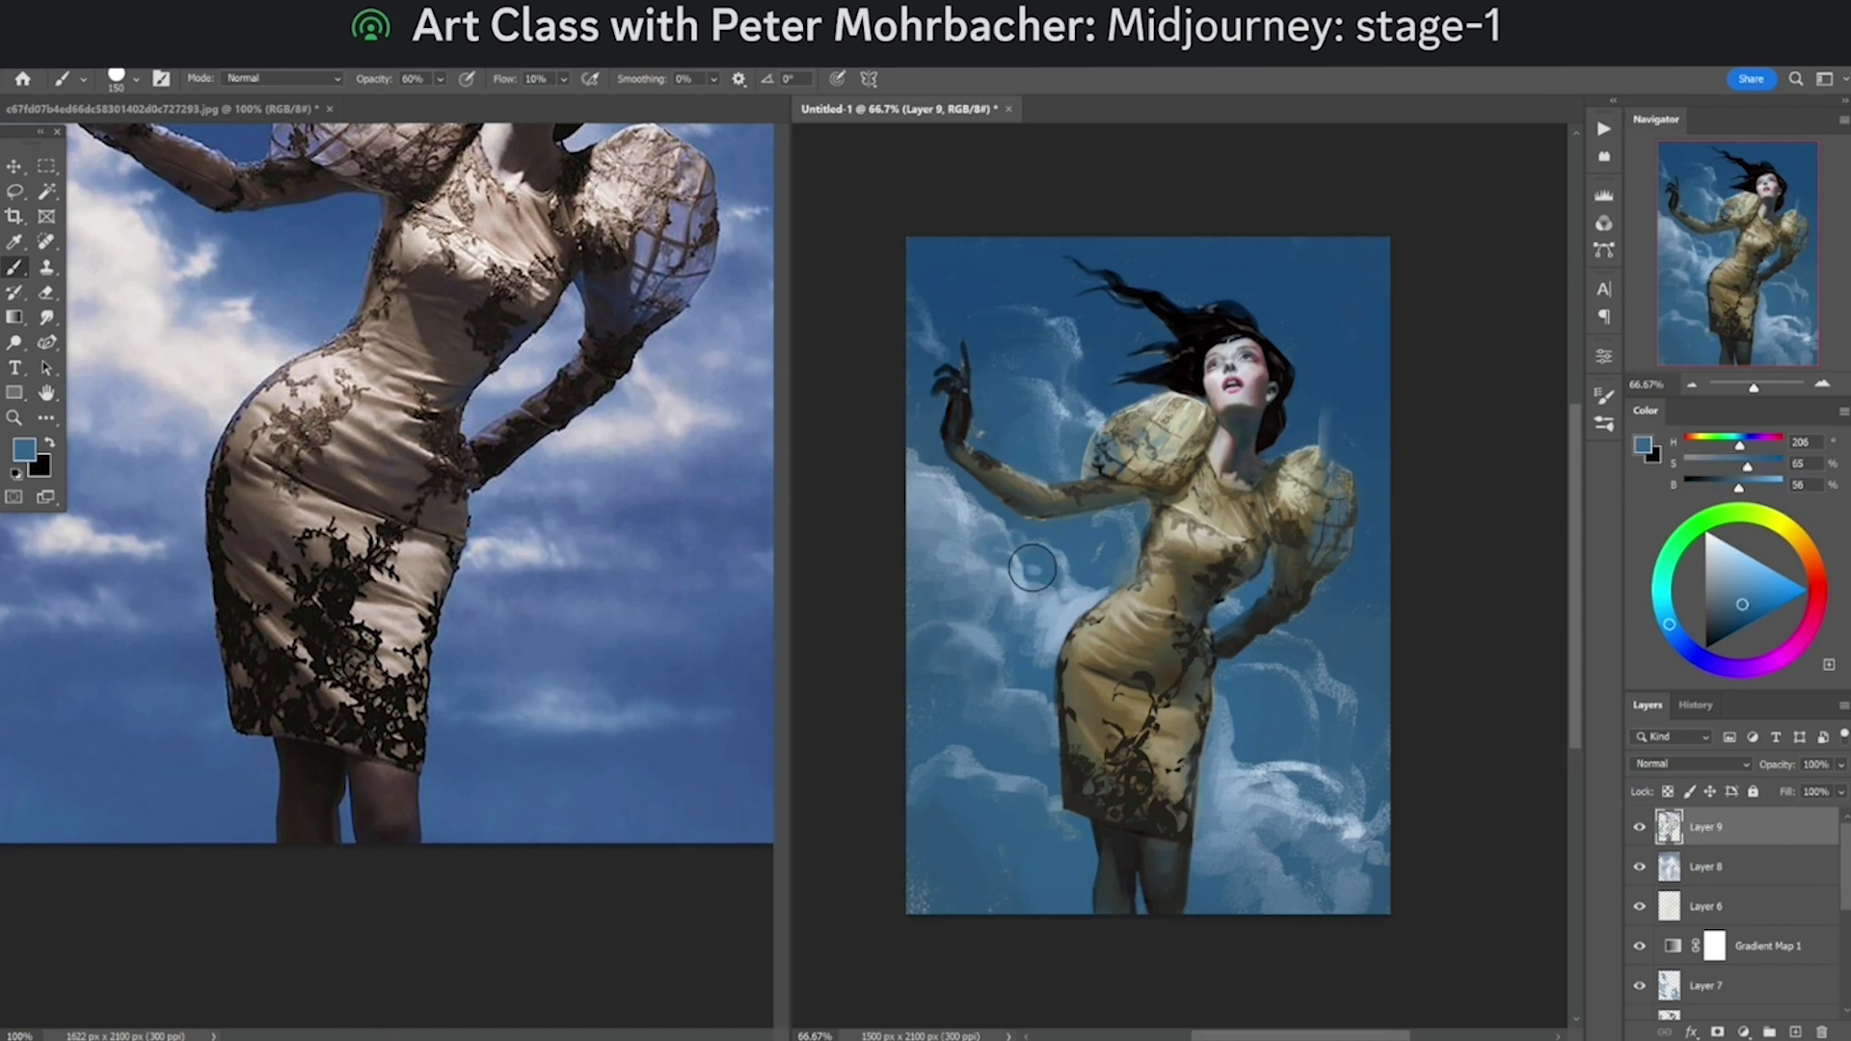
pyautogui.keyDown('alt'); pyautogui.click(1045, 581); pyautogui.keyUp('alt')
# Step: Blend the cloud edge below the raised hand into the sky with sampled dark blue at 30% opacity
pyautogui.press('3')
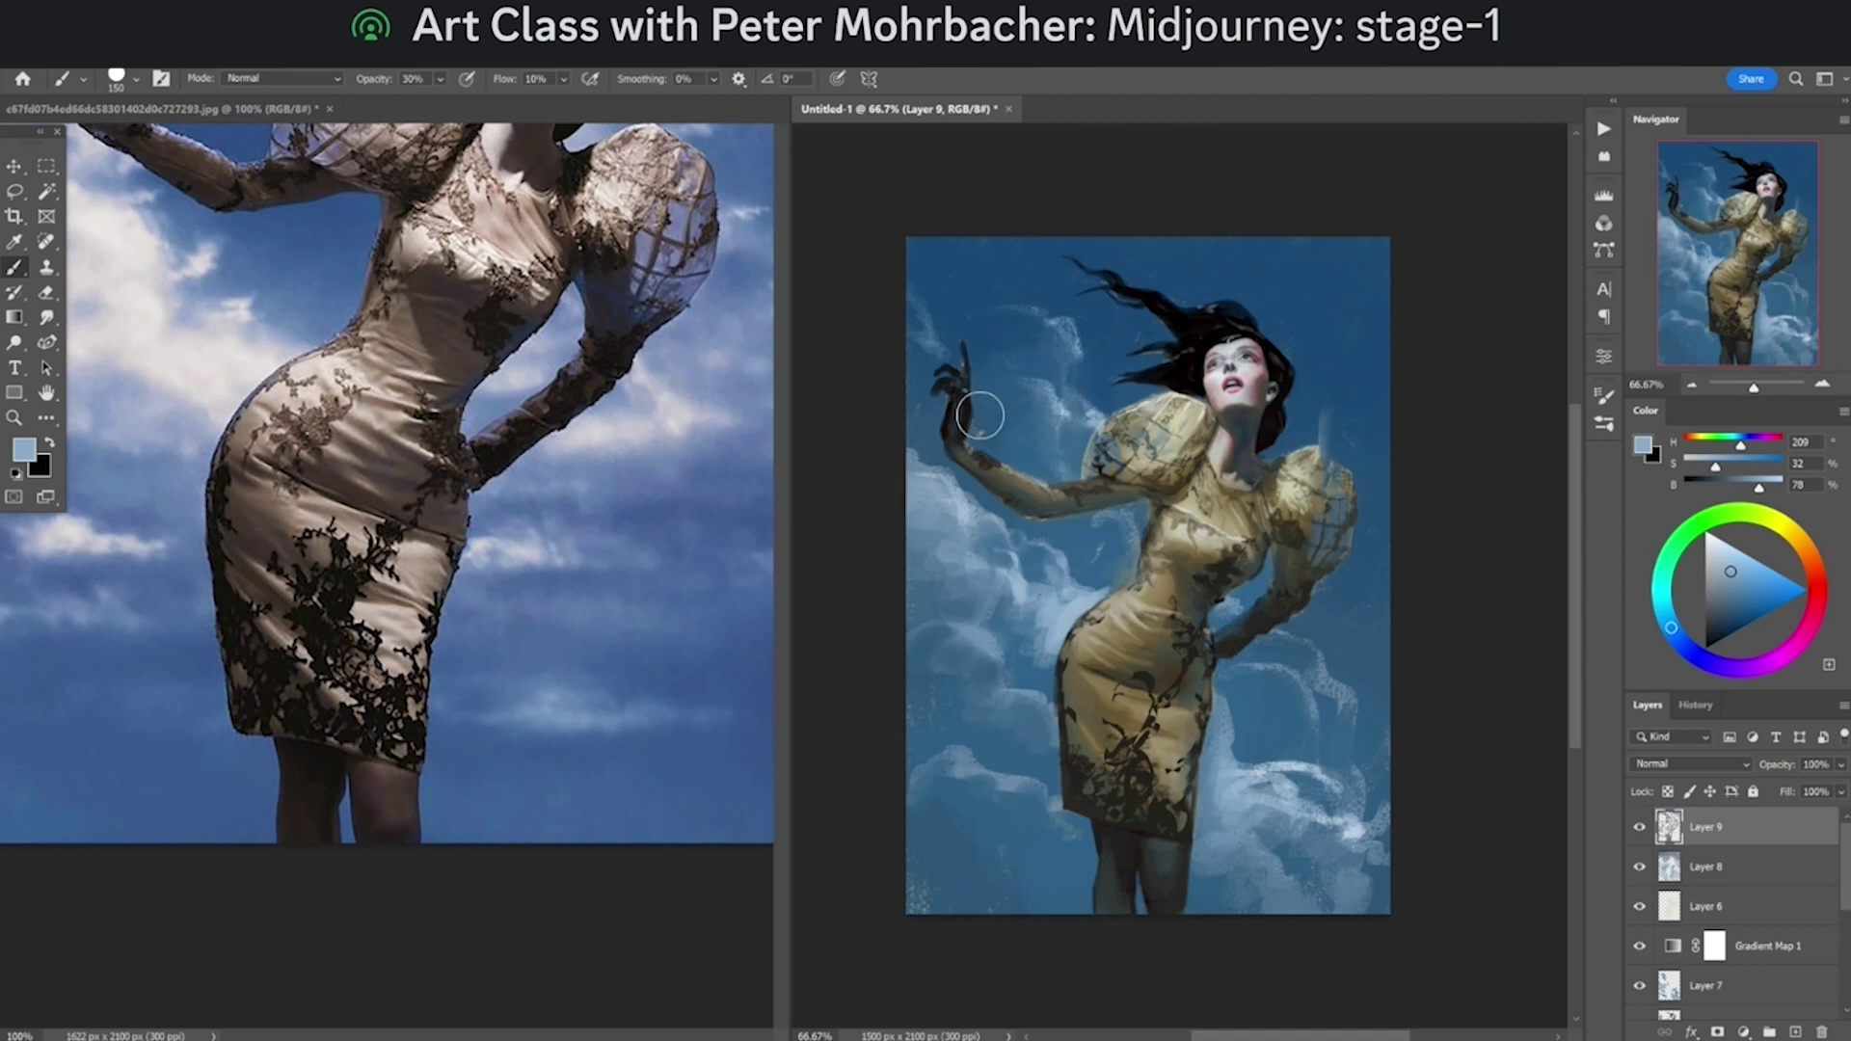
pyautogui.keyDown('alt'); pyautogui.click(937, 444); pyautogui.keyUp('alt')
pyautogui.moveTo(926, 477)
pyautogui.mouseDown()
pyautogui.moveTo(920, 516)
pyautogui.moveTo(916, 464)
pyautogui.moveTo(916, 528)
pyautogui.mouseUp()
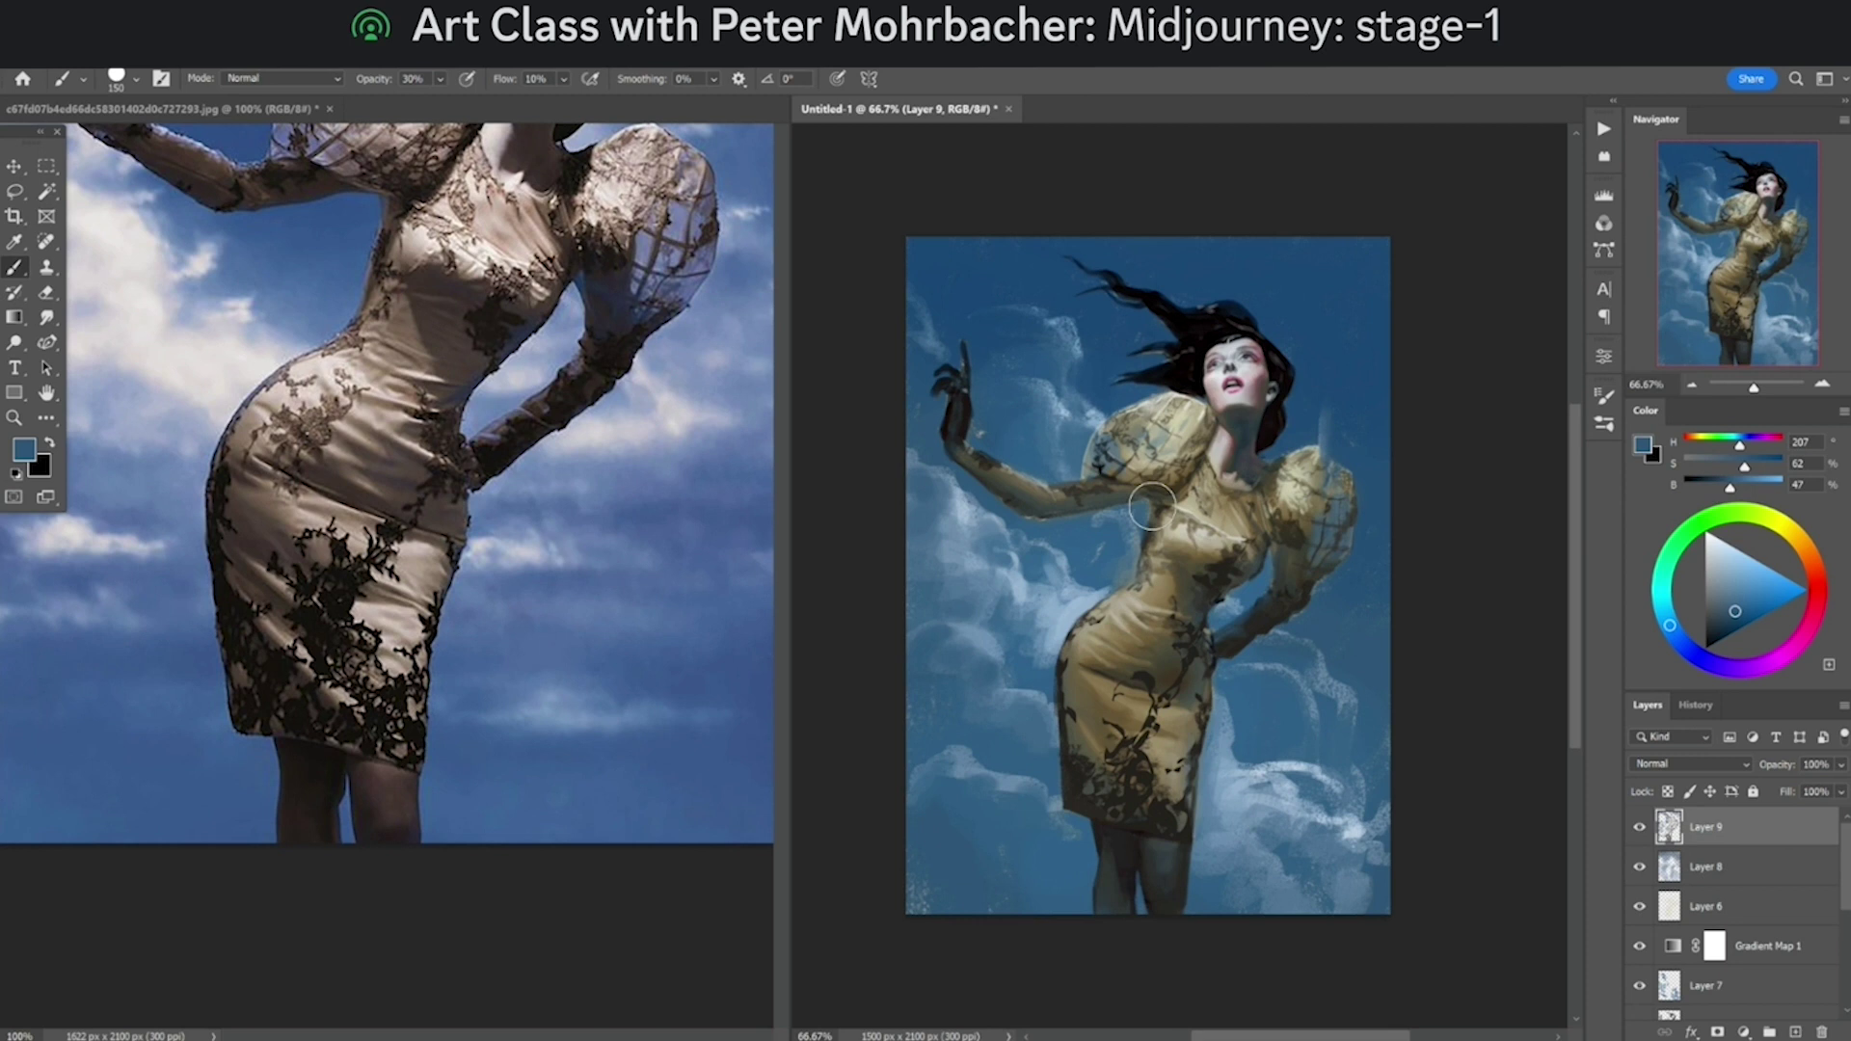
# Step: Soften the bright clouds beside the skirt hem and toward the canvas corner with sampled mid blues
pyautogui.keyDown('alt'); pyautogui.click(1243, 731); pyautogui.keyUp('alt')
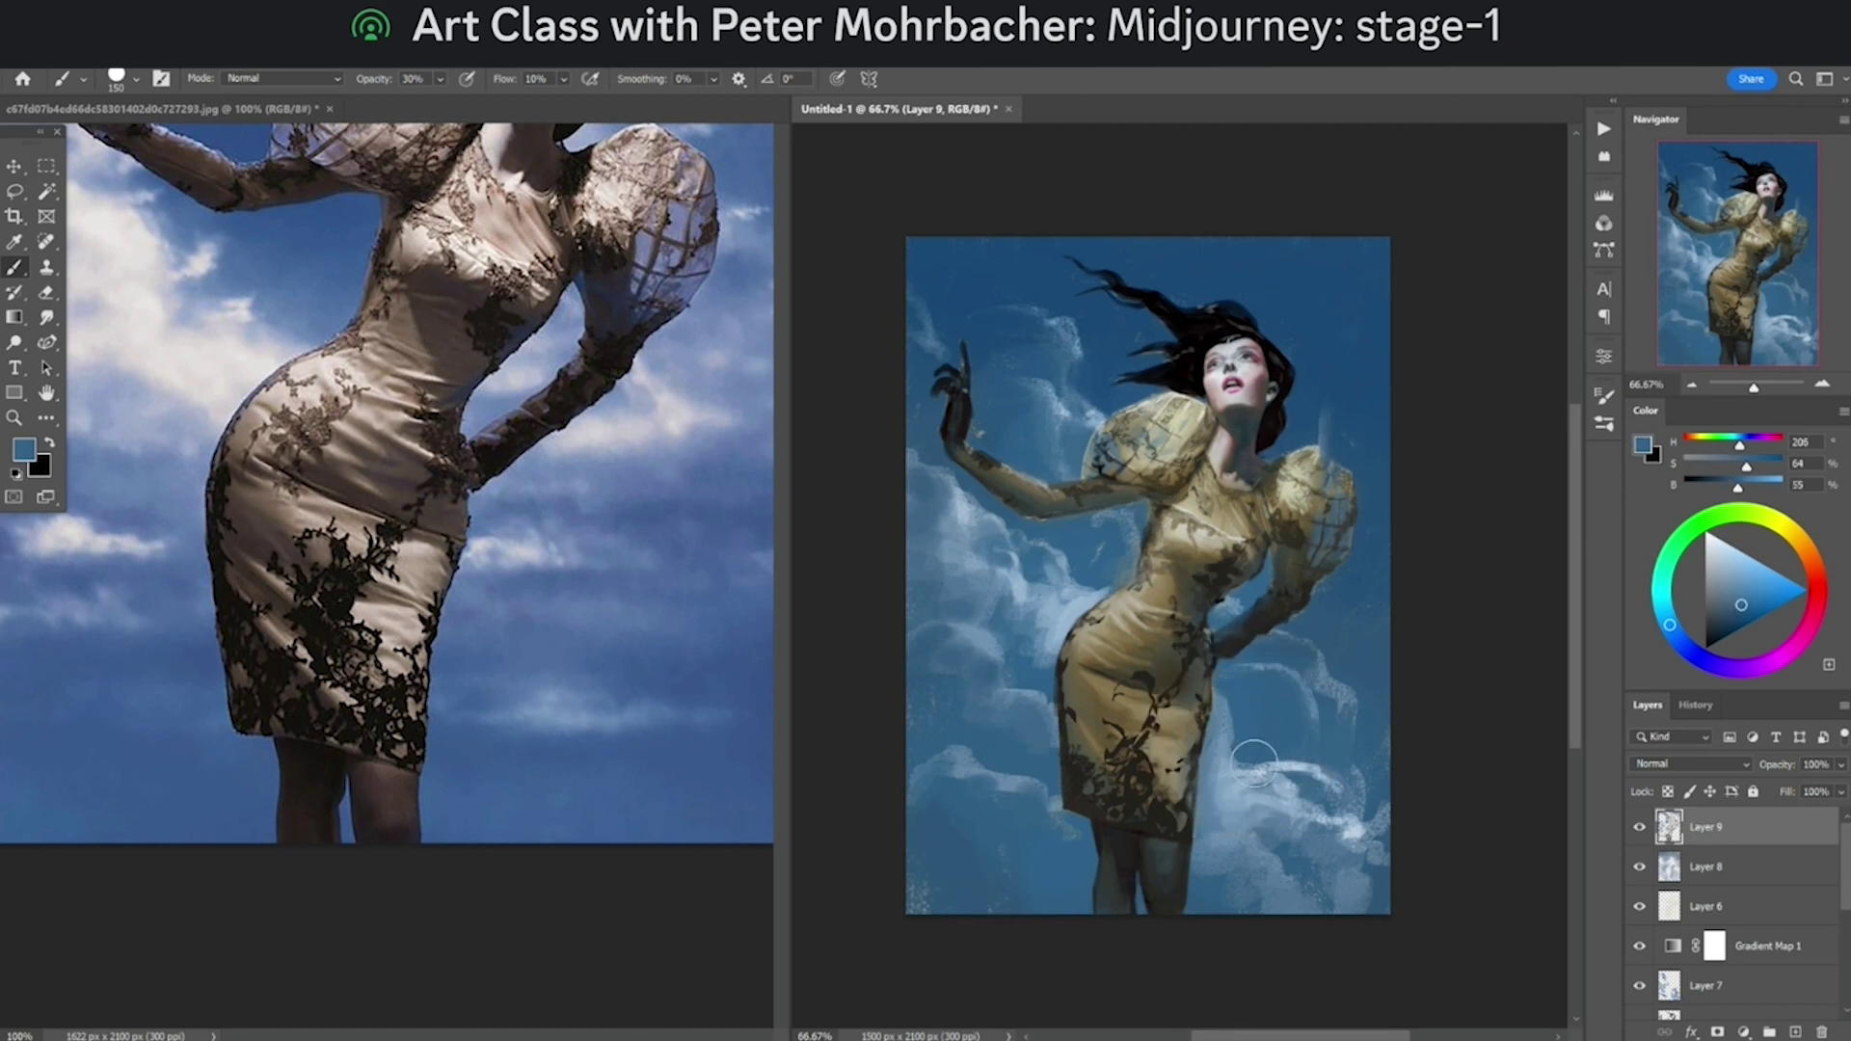
pyautogui.keyDown('alt'); pyautogui.click(1287, 765); pyautogui.keyUp('alt')
pyautogui.keyDown('alt'); pyautogui.click(1304, 777); pyautogui.keyUp('alt')
pyautogui.moveTo(1299, 786); pyautogui.dragTo(1328, 794)
pyautogui.press('6')
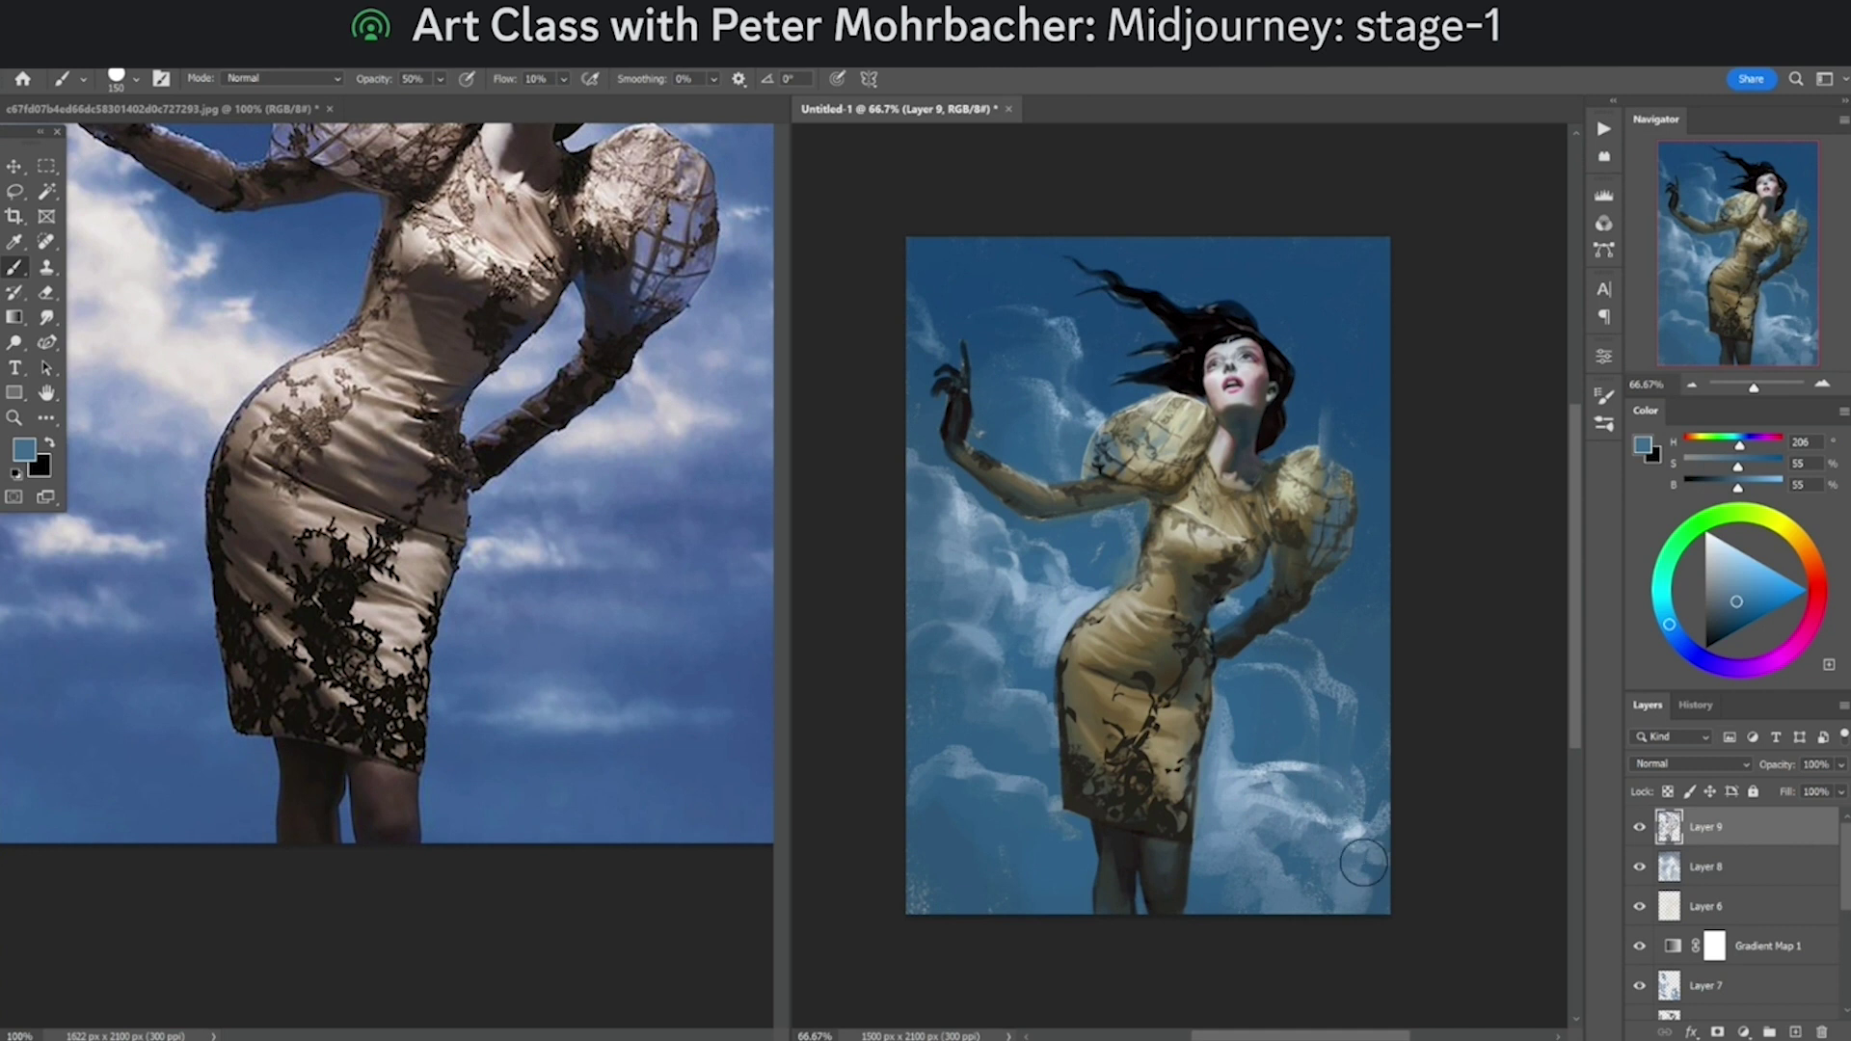
pyautogui.moveTo(1367, 866)
pyautogui.mouseDown()
pyautogui.moveTo(1356, 844)
pyautogui.moveTo(1391, 852)
pyautogui.mouseUp()
# Step: Paint over the curling cloud outlines beside the bent arm and hip with sampled sky blue at 60% opacity
pyautogui.keyDown('alt'); pyautogui.click(1380, 783); pyautogui.keyUp('alt')
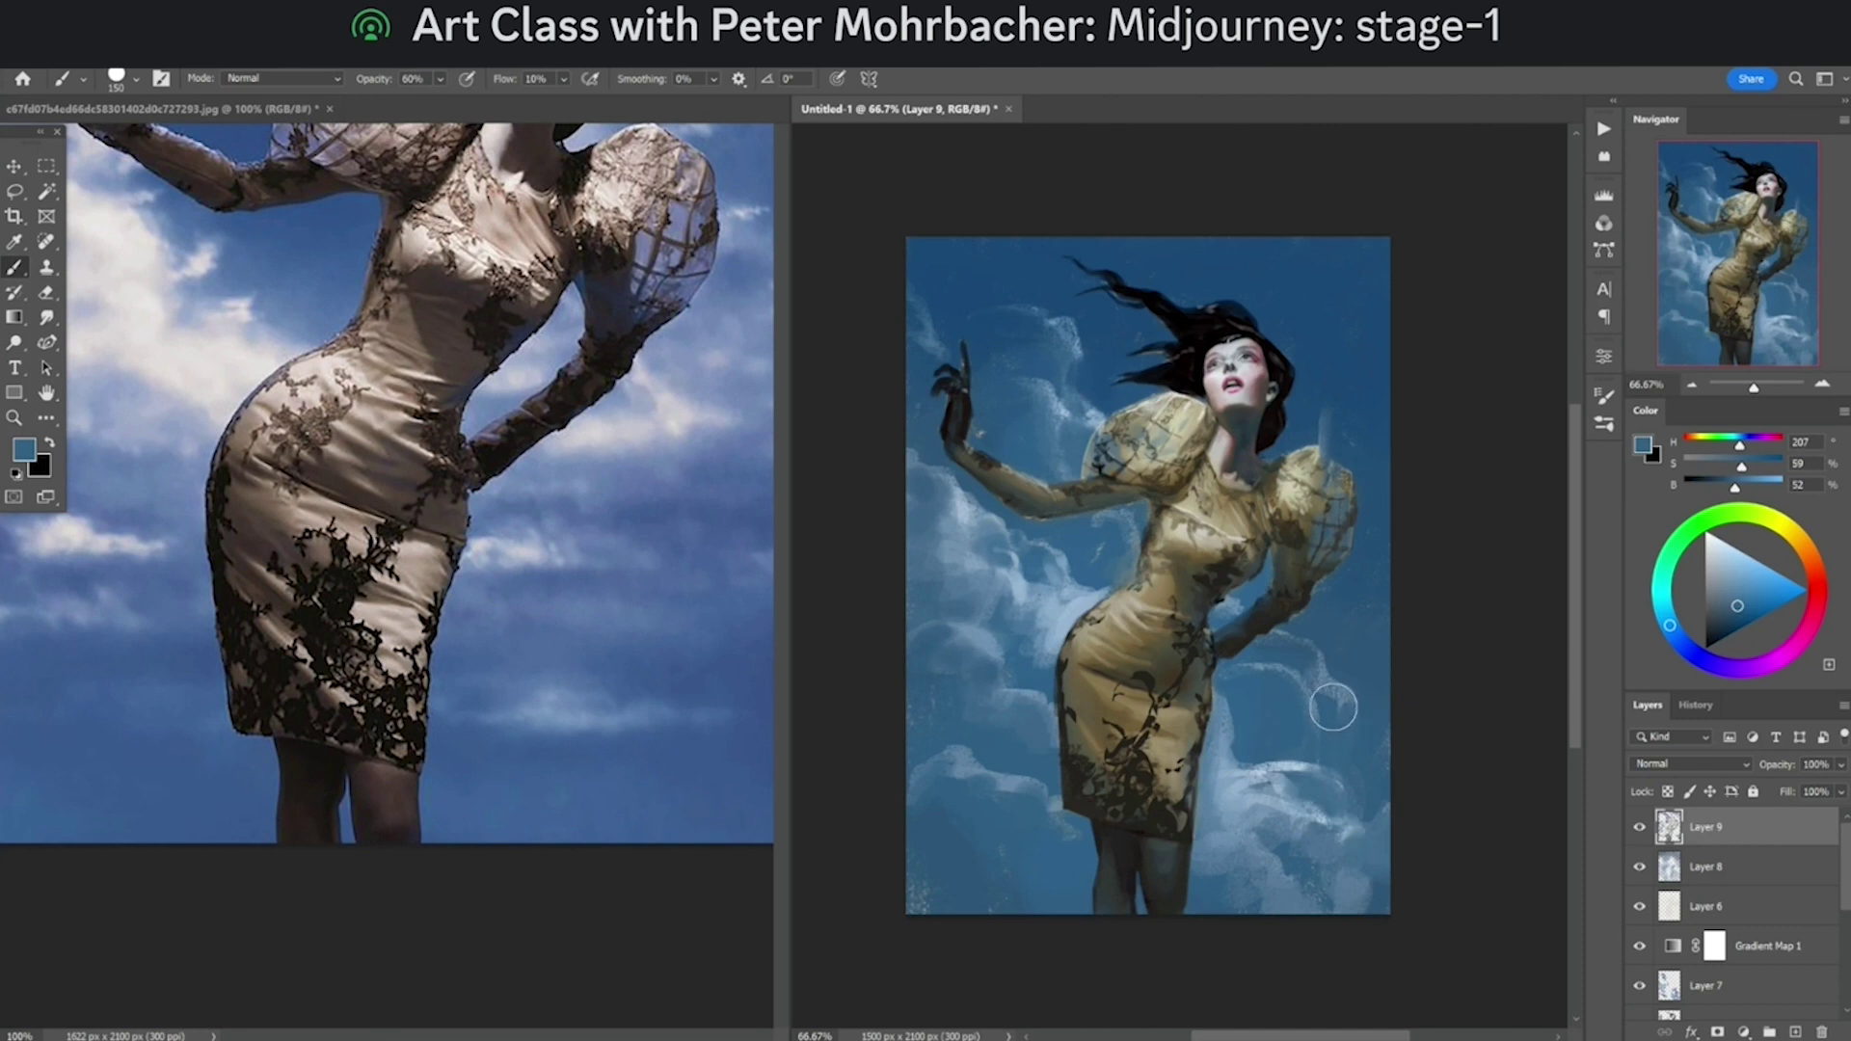
pyautogui.keyDown('alt'); pyautogui.click(1309, 656); pyautogui.keyUp('alt')
pyautogui.keyDown('alt'); pyautogui.click(1290, 684); pyautogui.keyUp('alt')
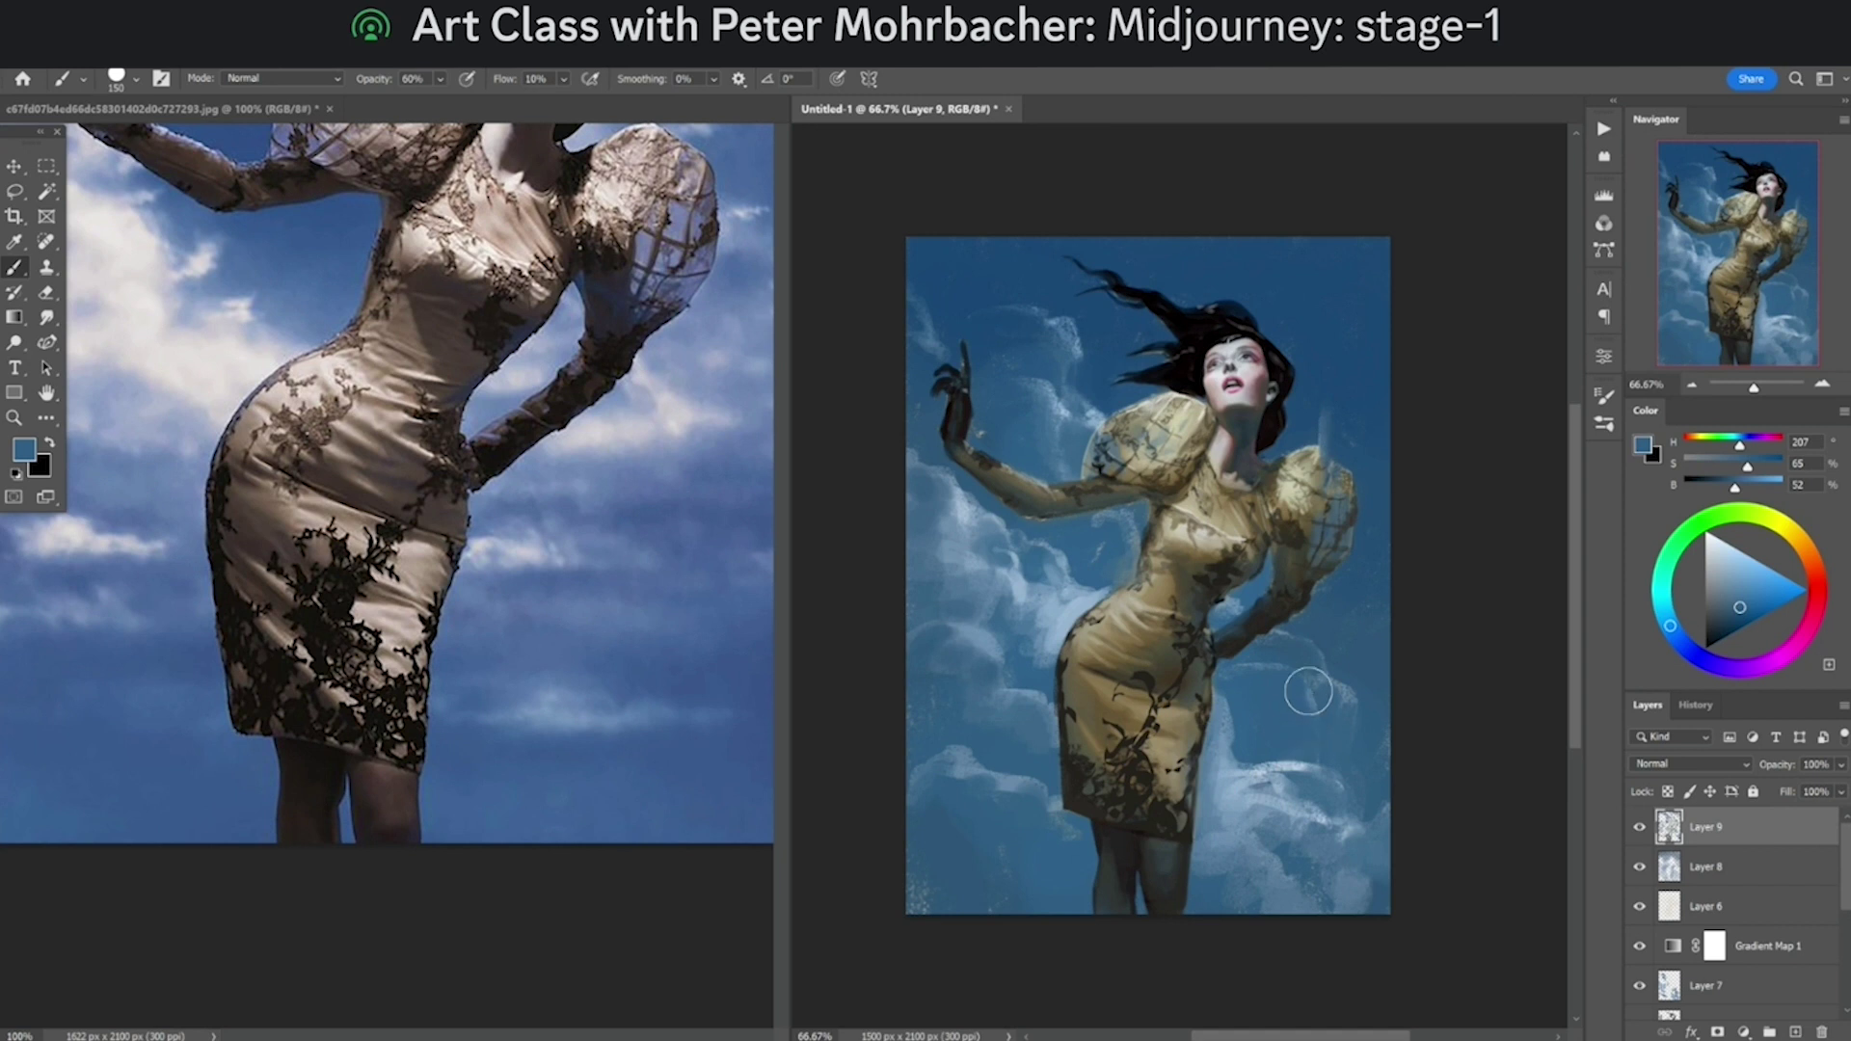
# Step: Soften the clouds beside the hip and skirt by brushing over them with sampled mid blues
pyautogui.keyDown('alt'); pyautogui.click(1347, 695); pyautogui.keyUp('alt')
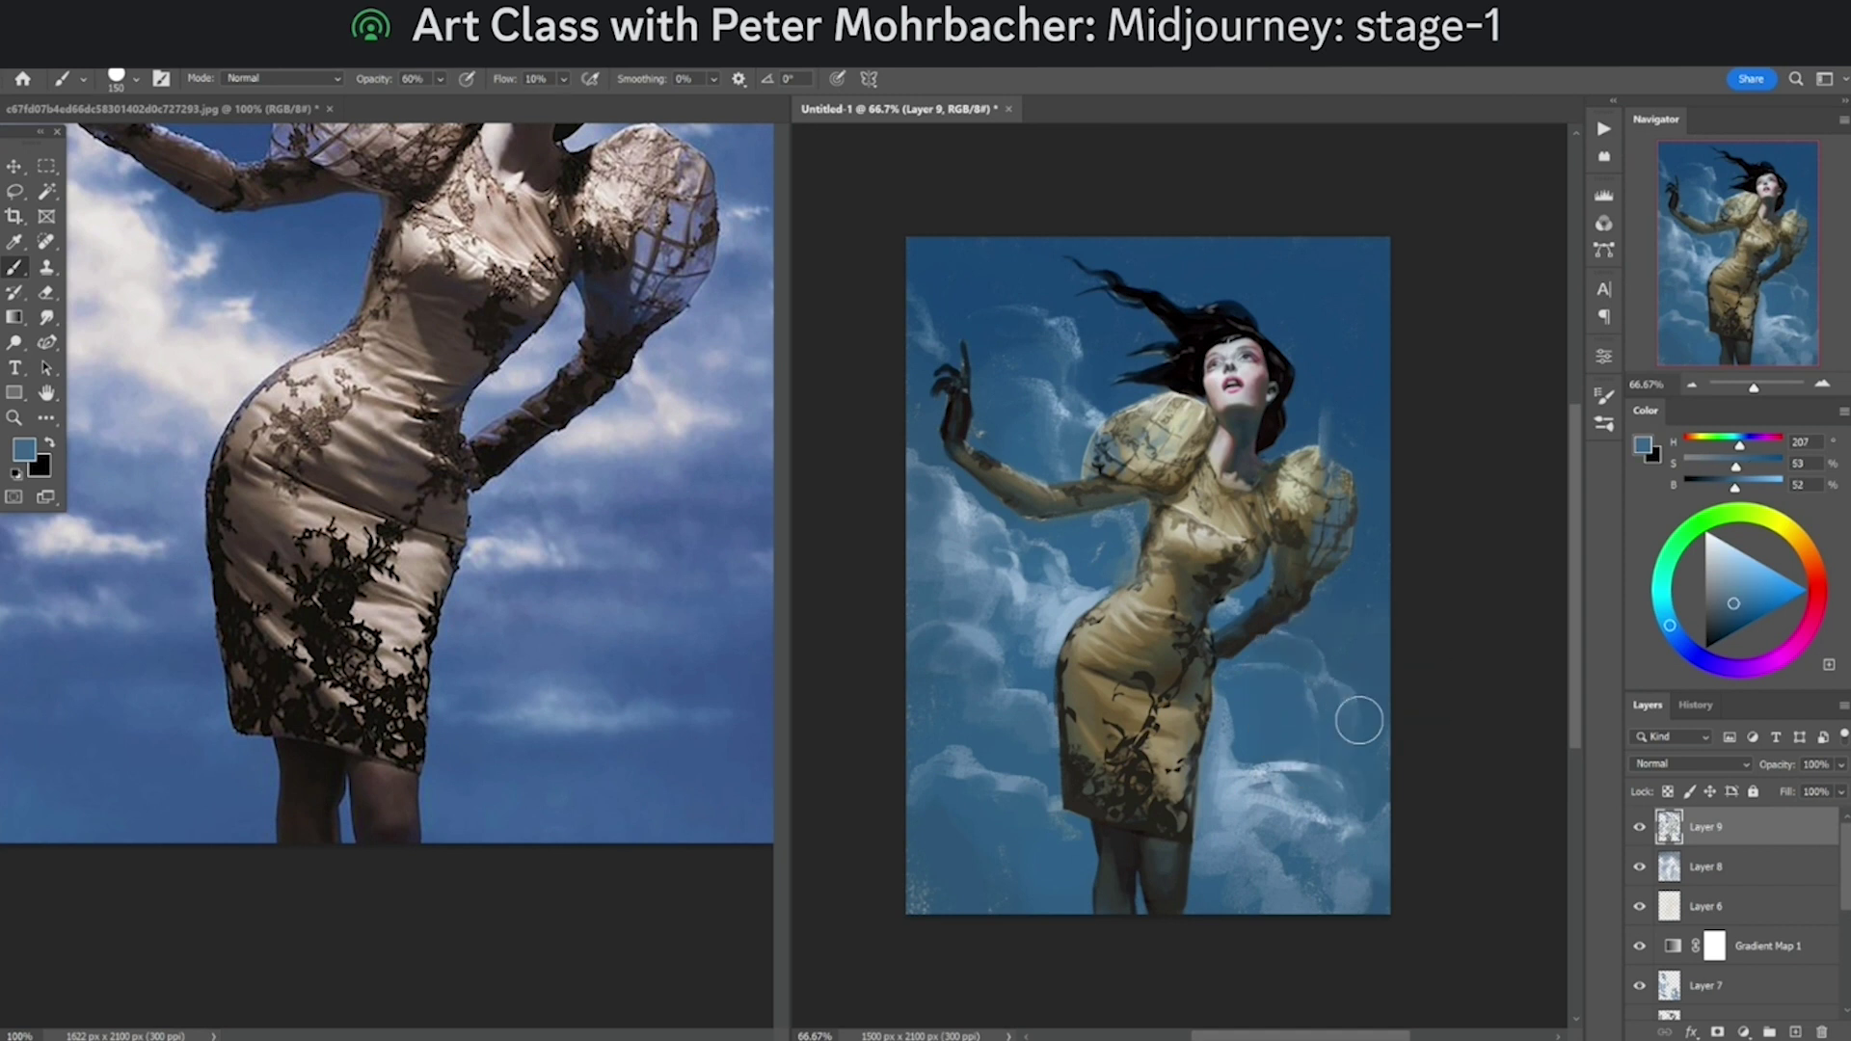
pyautogui.keyDown('alt'); pyautogui.click(1316, 771); pyautogui.keyUp('alt')
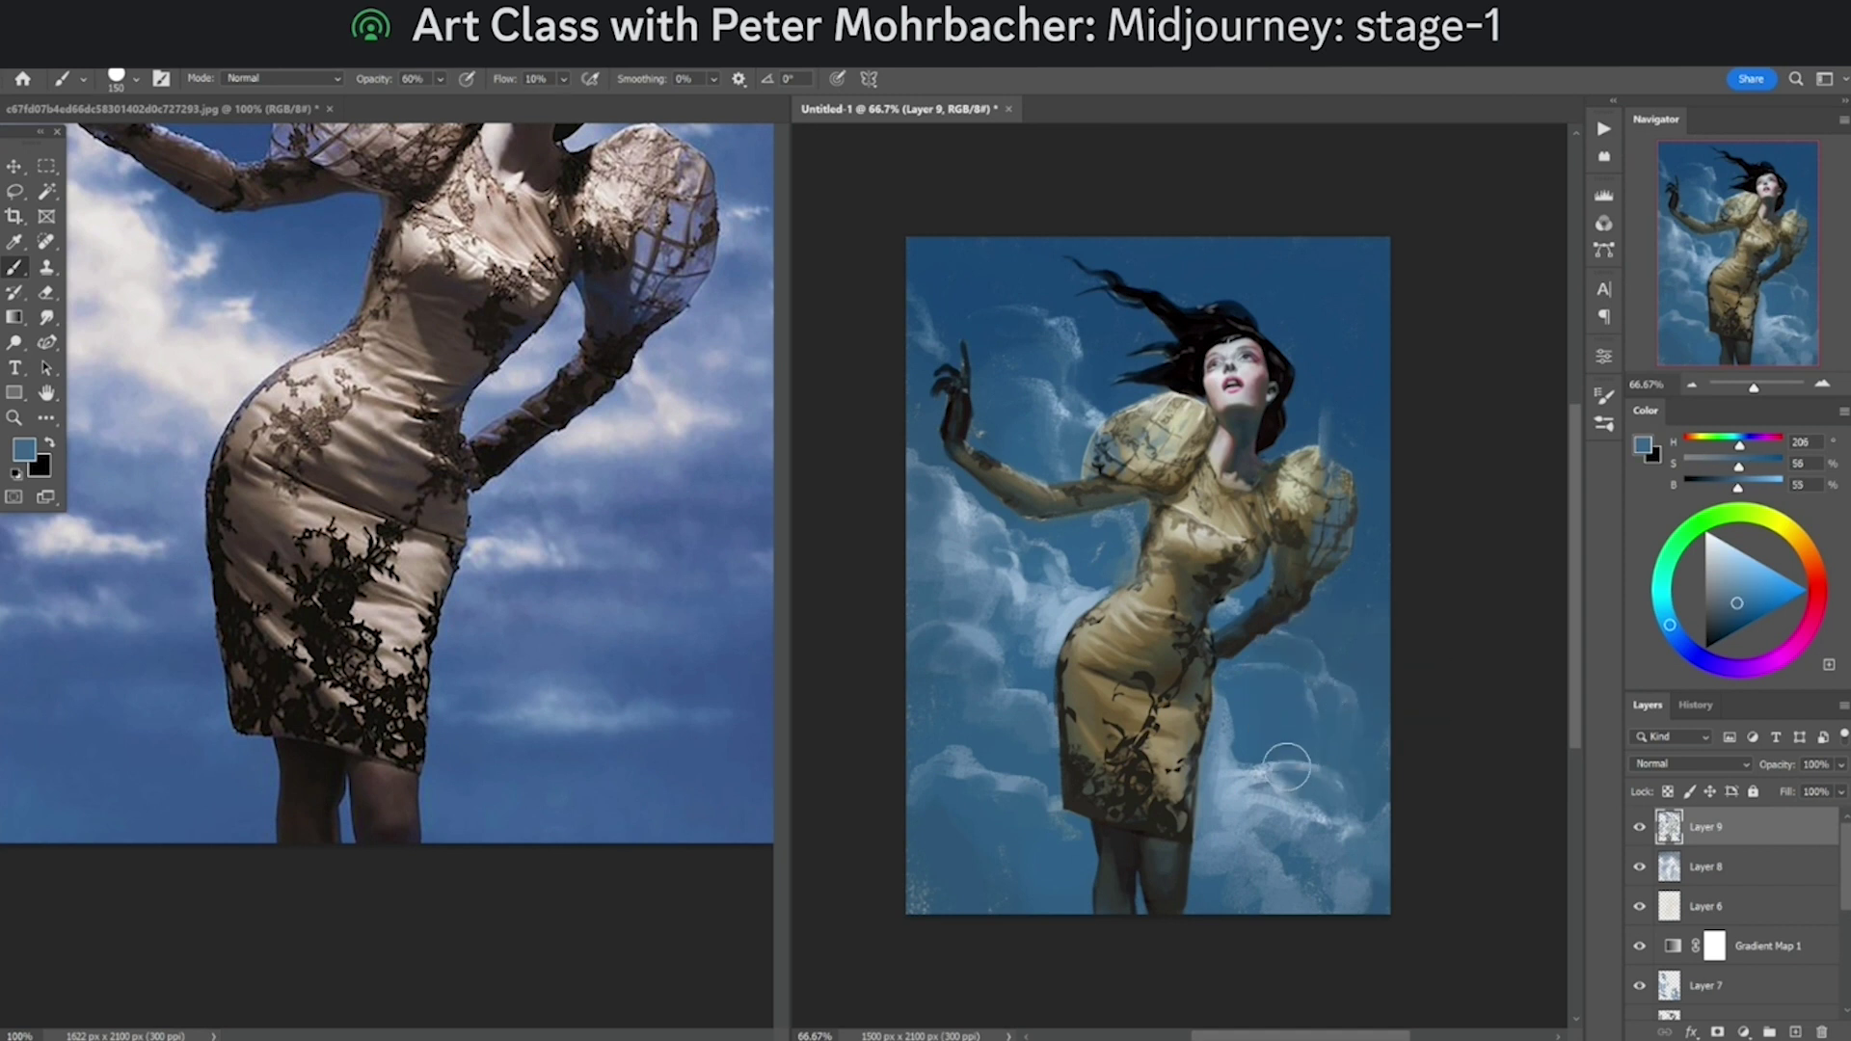
pyautogui.moveTo(1231, 752)
pyautogui.mouseDown()
pyautogui.moveTo(1214, 779)
pyautogui.moveTo(1230, 742)
pyautogui.mouseUp()
pyautogui.moveTo(1224, 657)
pyautogui.mouseDown()
pyautogui.moveTo(1241, 616)
pyautogui.moveTo(1224, 570)
pyautogui.mouseUp()
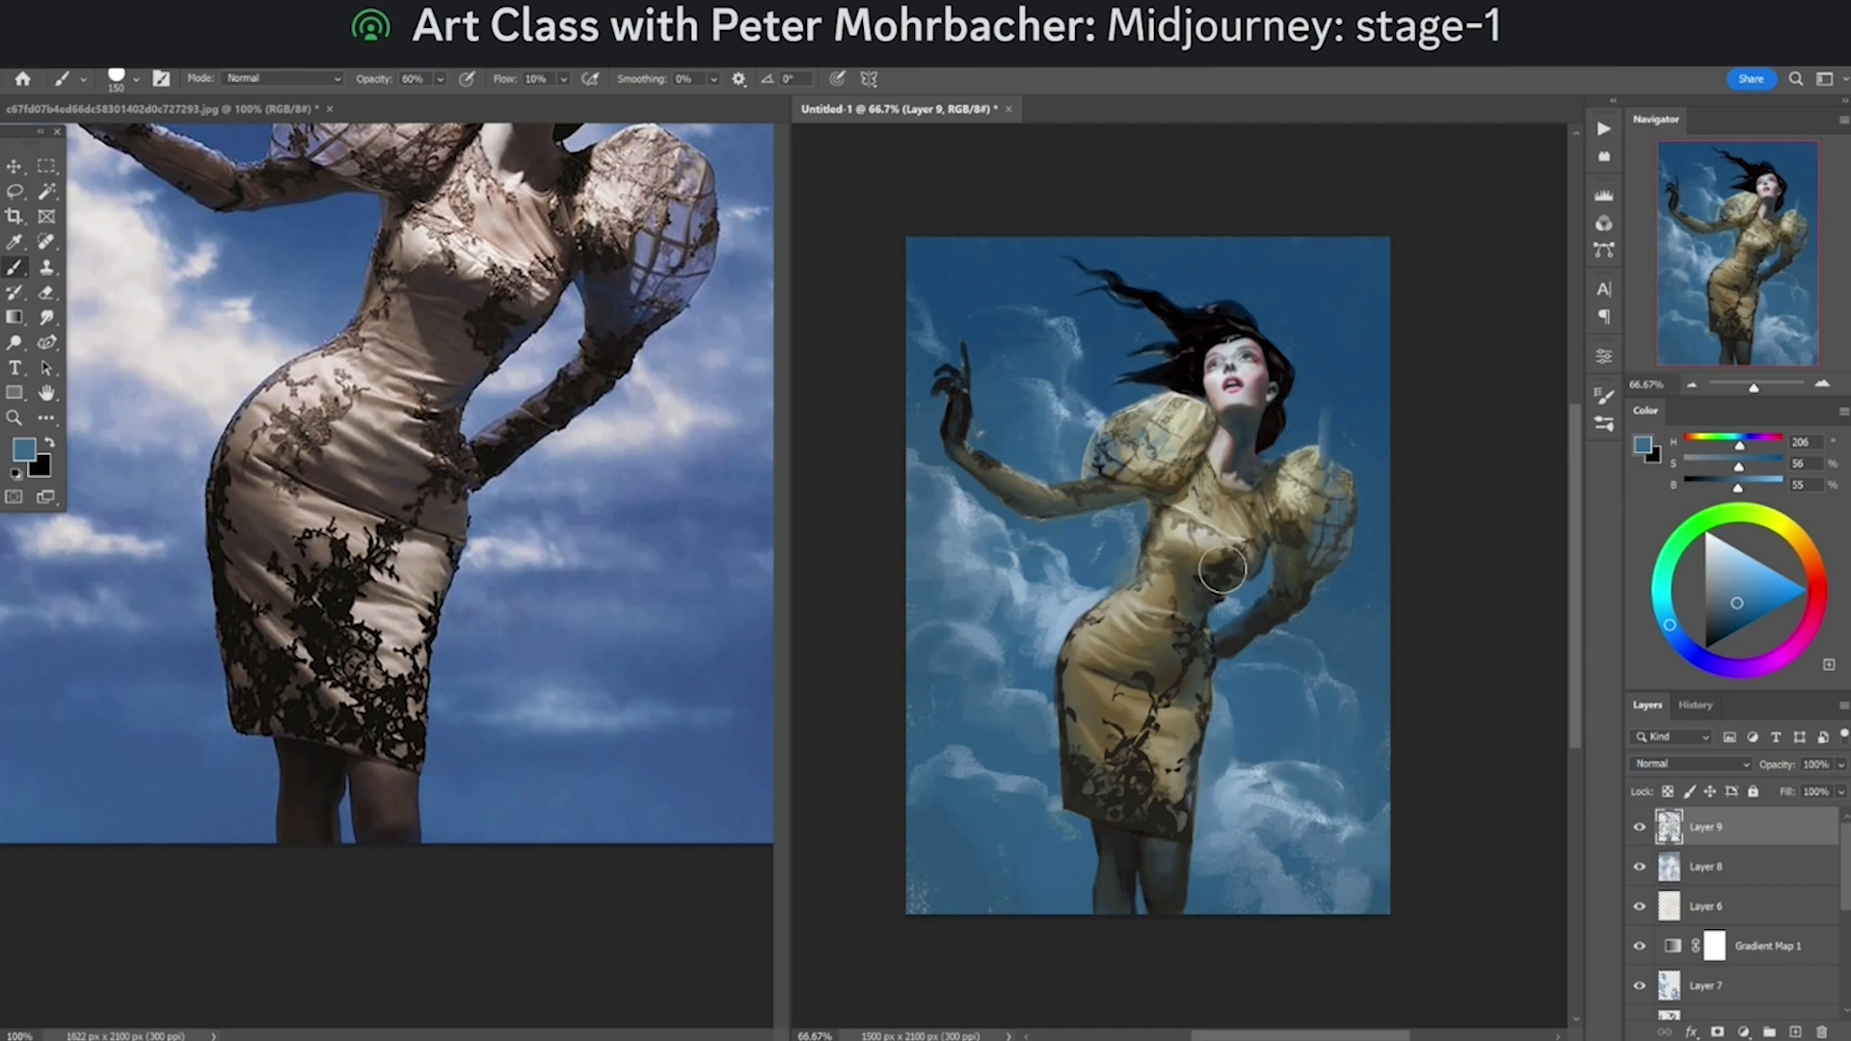
# Step: Blend the sky and faint clouds between the flying hair and the raised hand with repeatedly sampled blues
pyautogui.keyDown('alt'); pyautogui.click(1057, 371); pyautogui.keyUp('alt')
pyautogui.keyDown('alt'); pyautogui.click(1080, 347); pyautogui.keyUp('alt')
pyautogui.keyDown('alt'); pyautogui.click(1057, 333); pyautogui.keyUp('alt')
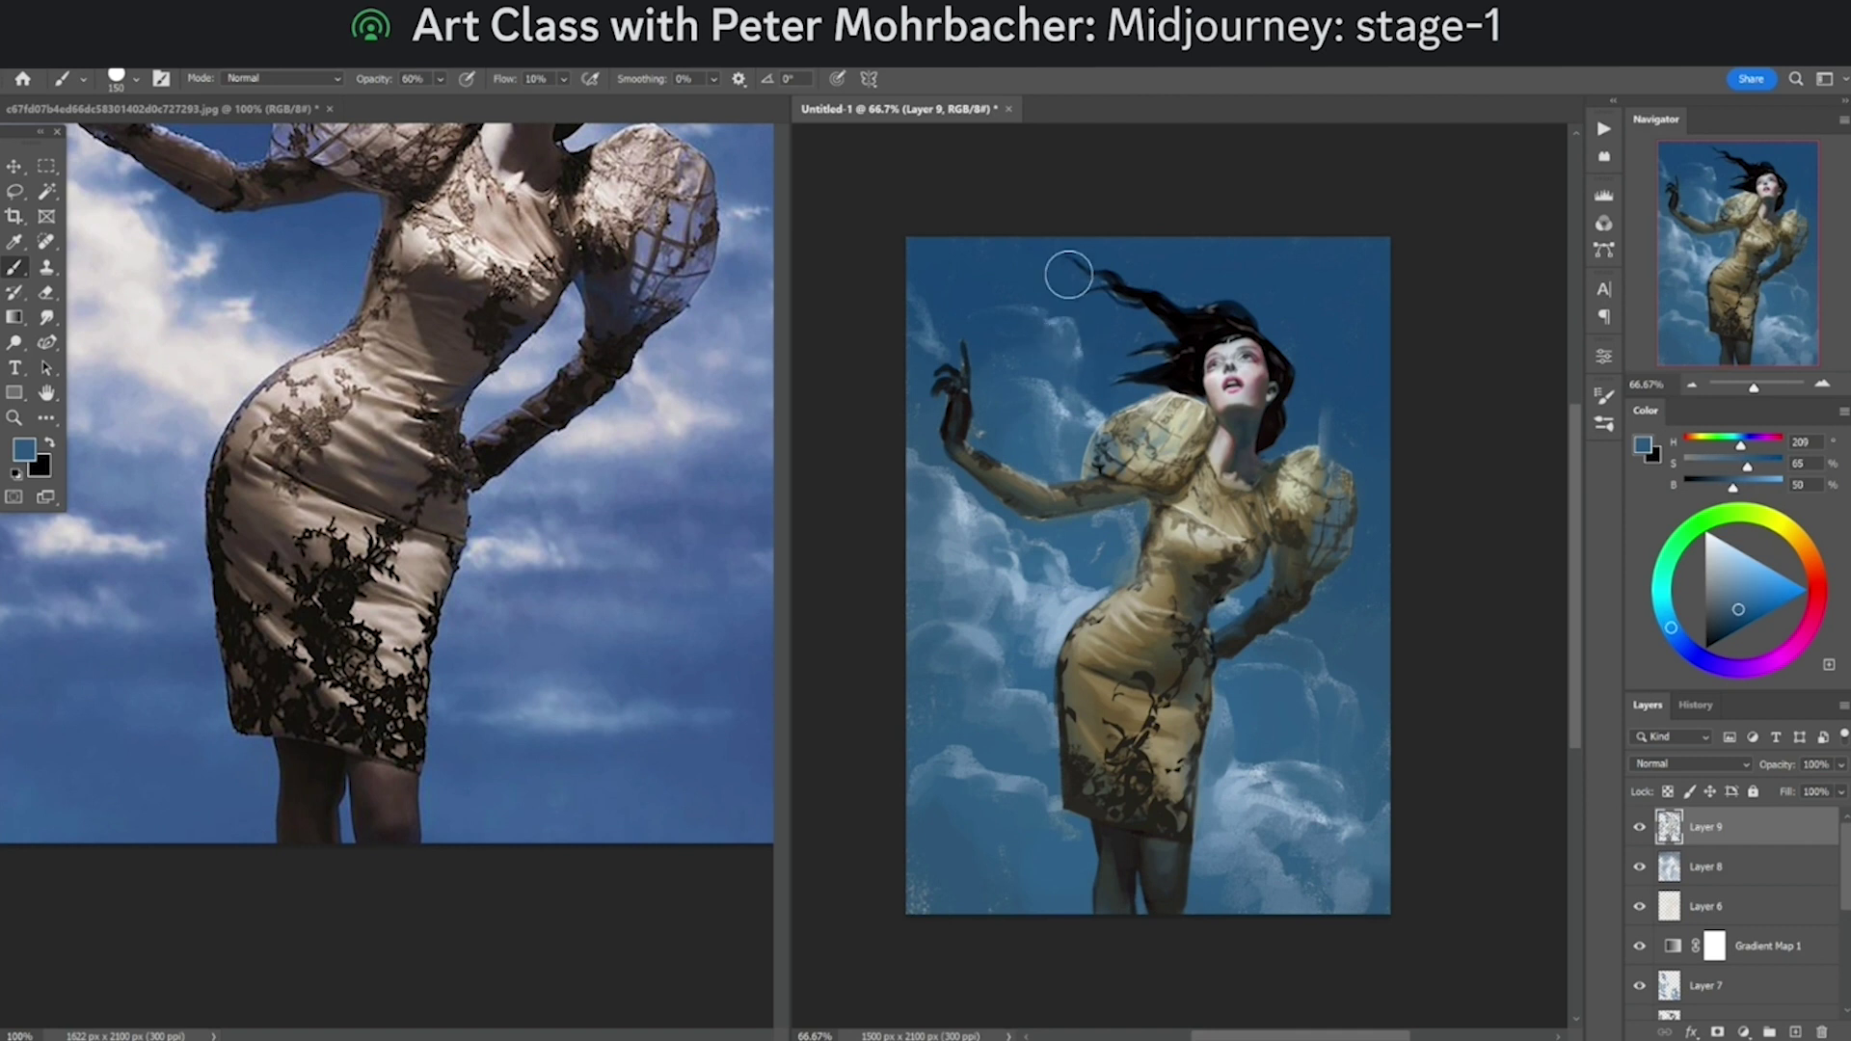
pyautogui.keyDown('alt'); pyautogui.click(1038, 347); pyautogui.keyUp('alt')
pyautogui.keyDown('alt'); pyautogui.click(984, 337); pyautogui.keyUp('alt')
pyautogui.keyDown('alt'); pyautogui.click(935, 413); pyautogui.keyUp('alt')
pyautogui.keyDown('alt'); pyautogui.click(992, 426); pyautogui.keyUp('alt')
pyautogui.keyDown('alt'); pyautogui.click(975, 360); pyautogui.keyUp('alt')
# Step: Clean up the raised glove's wrist and finger edges with a size 30 brush, using sampled sky blue and near-black at 70% opacity
pyautogui.scroll(2, 974, 360)
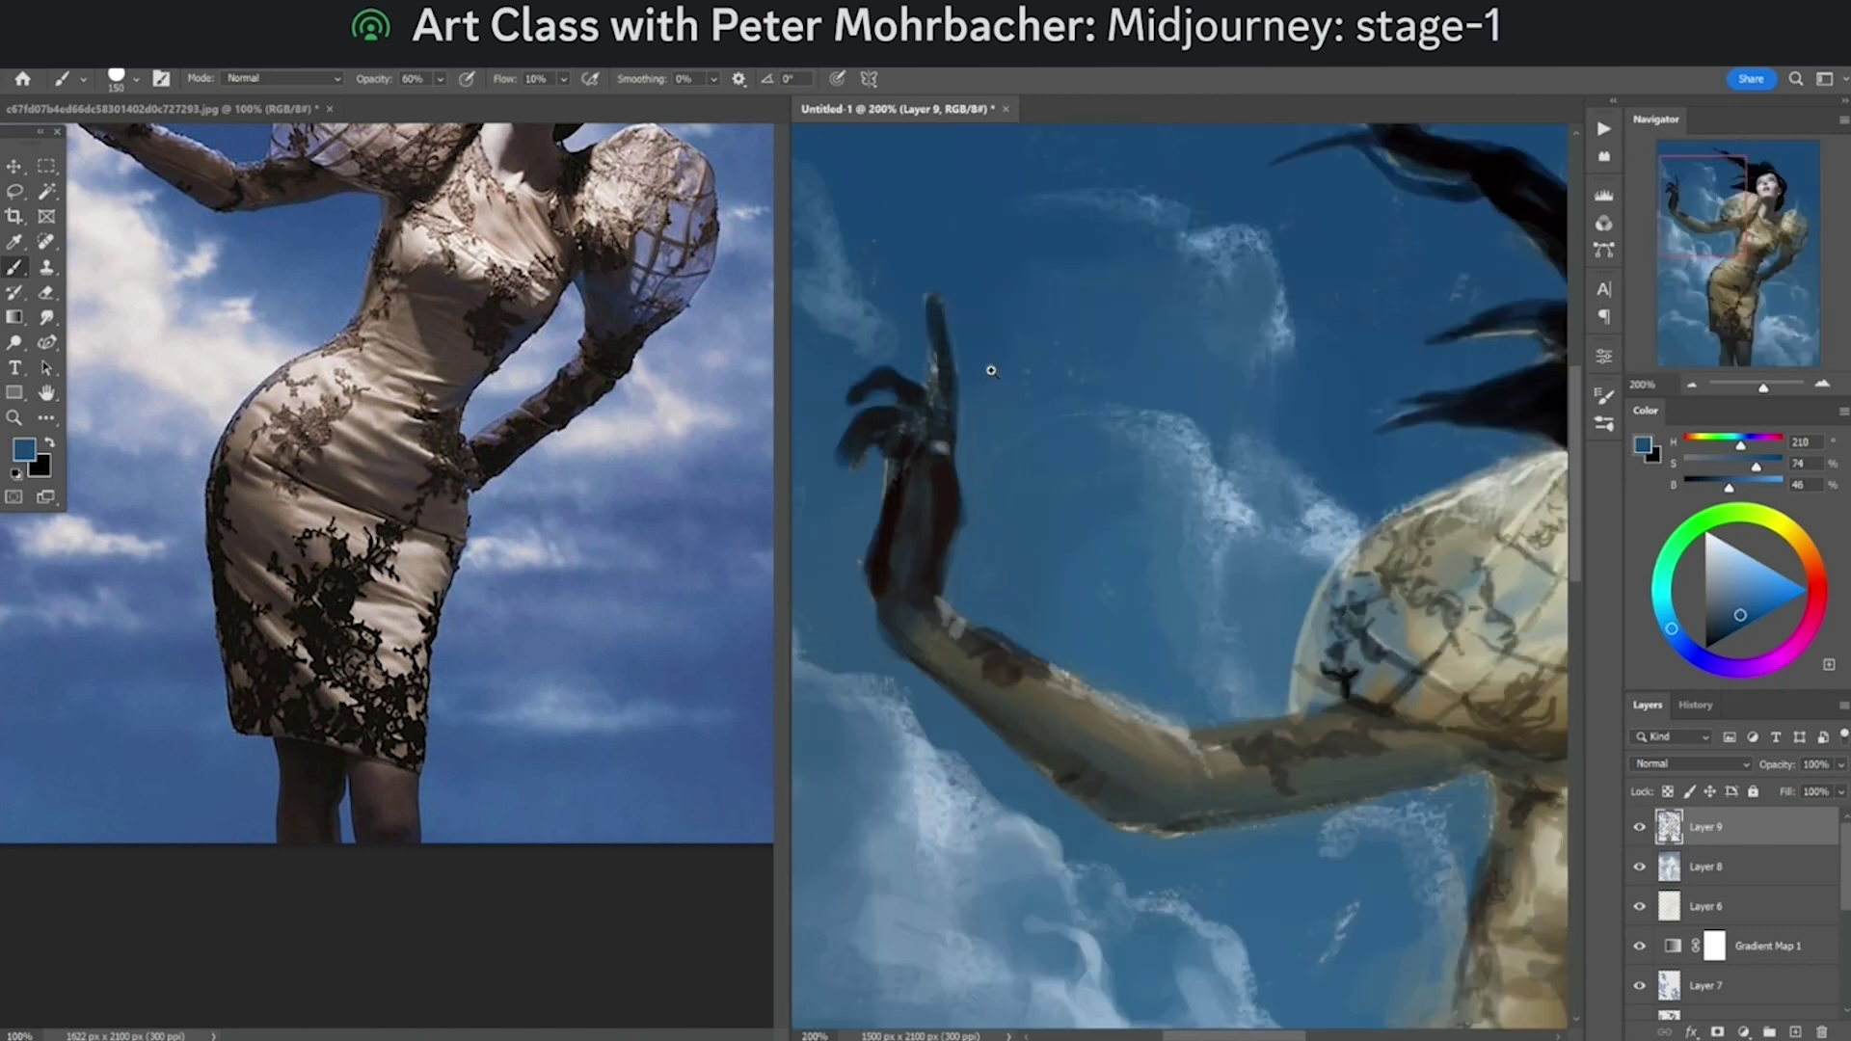
pyautogui.press('[')
pyautogui.press('[')
pyautogui.press('[')
pyautogui.press('[')
pyautogui.press('[')
pyautogui.press('[')
pyautogui.press('[')
pyautogui.press('[')
pyautogui.press('[')
pyautogui.press('[')
pyautogui.press('[')
pyautogui.keyDown('alt'); pyautogui.click(866, 540); pyautogui.keyUp('alt')
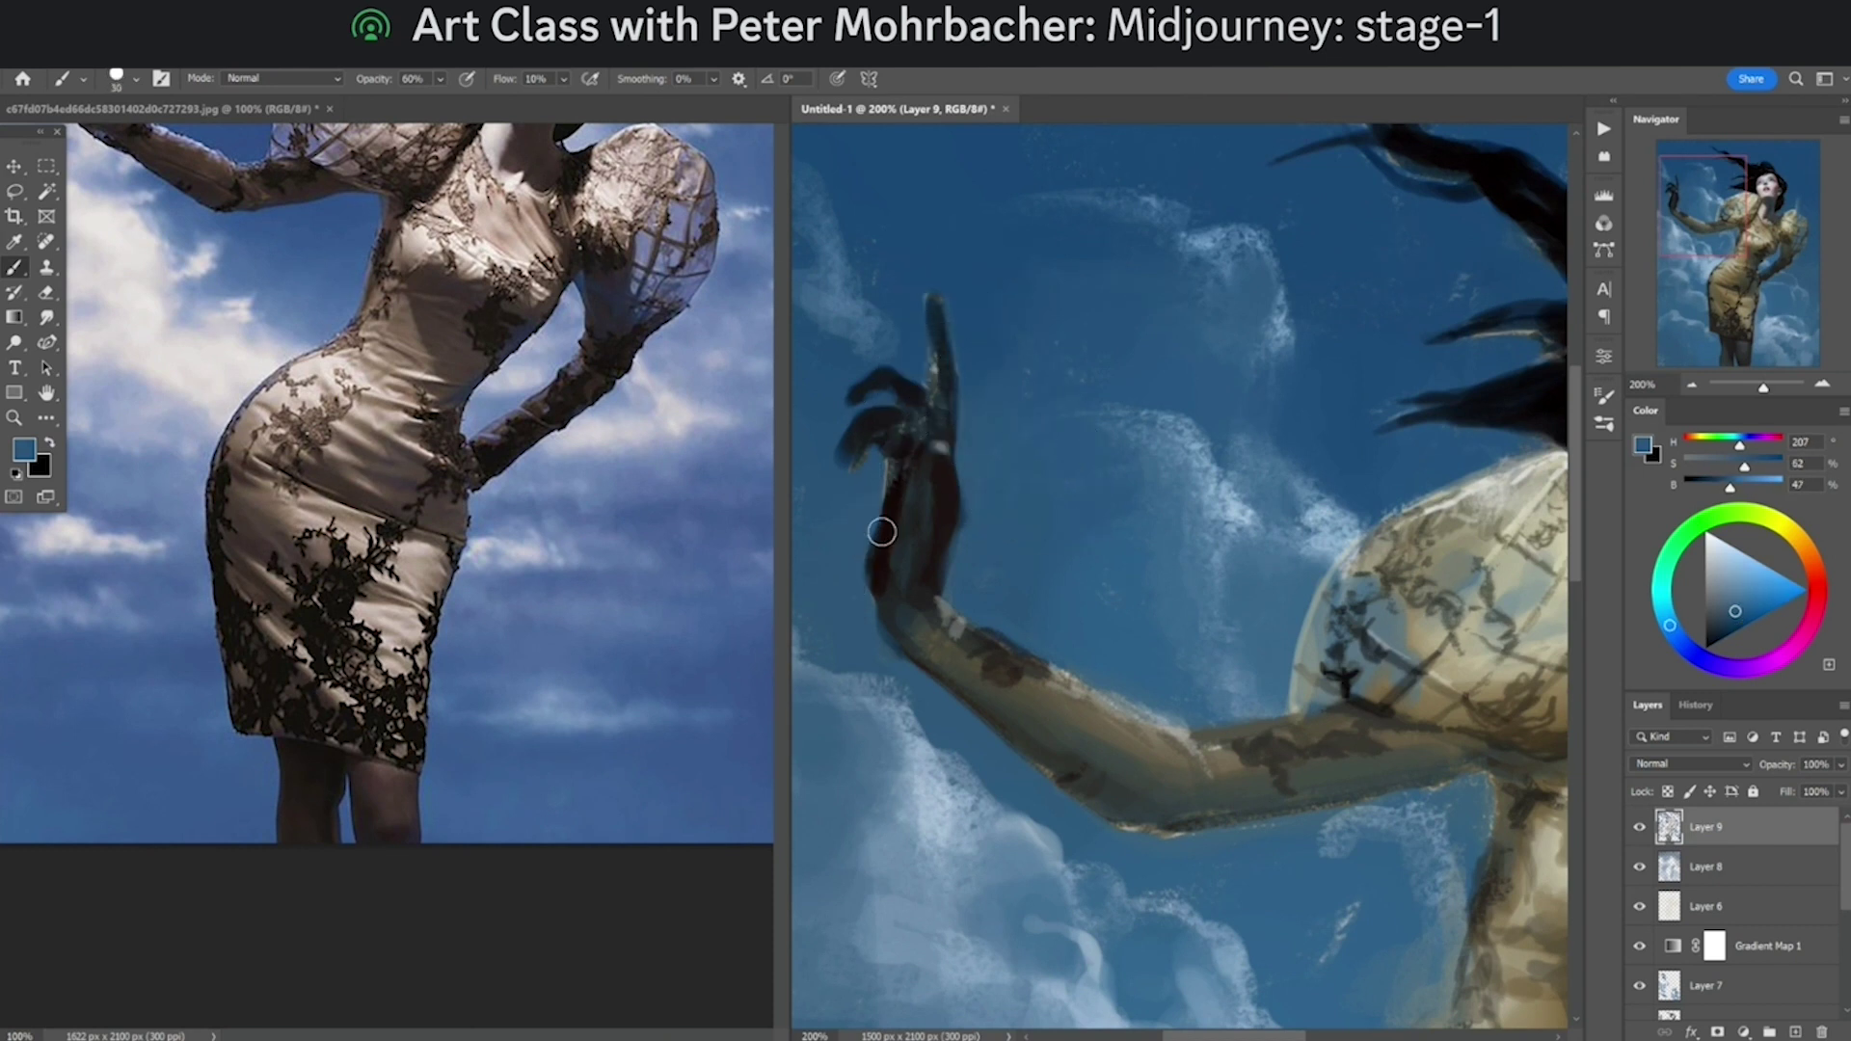
pyautogui.keyDown('alt'); pyautogui.click(881, 470); pyautogui.keyUp('alt')
pyautogui.press('7')
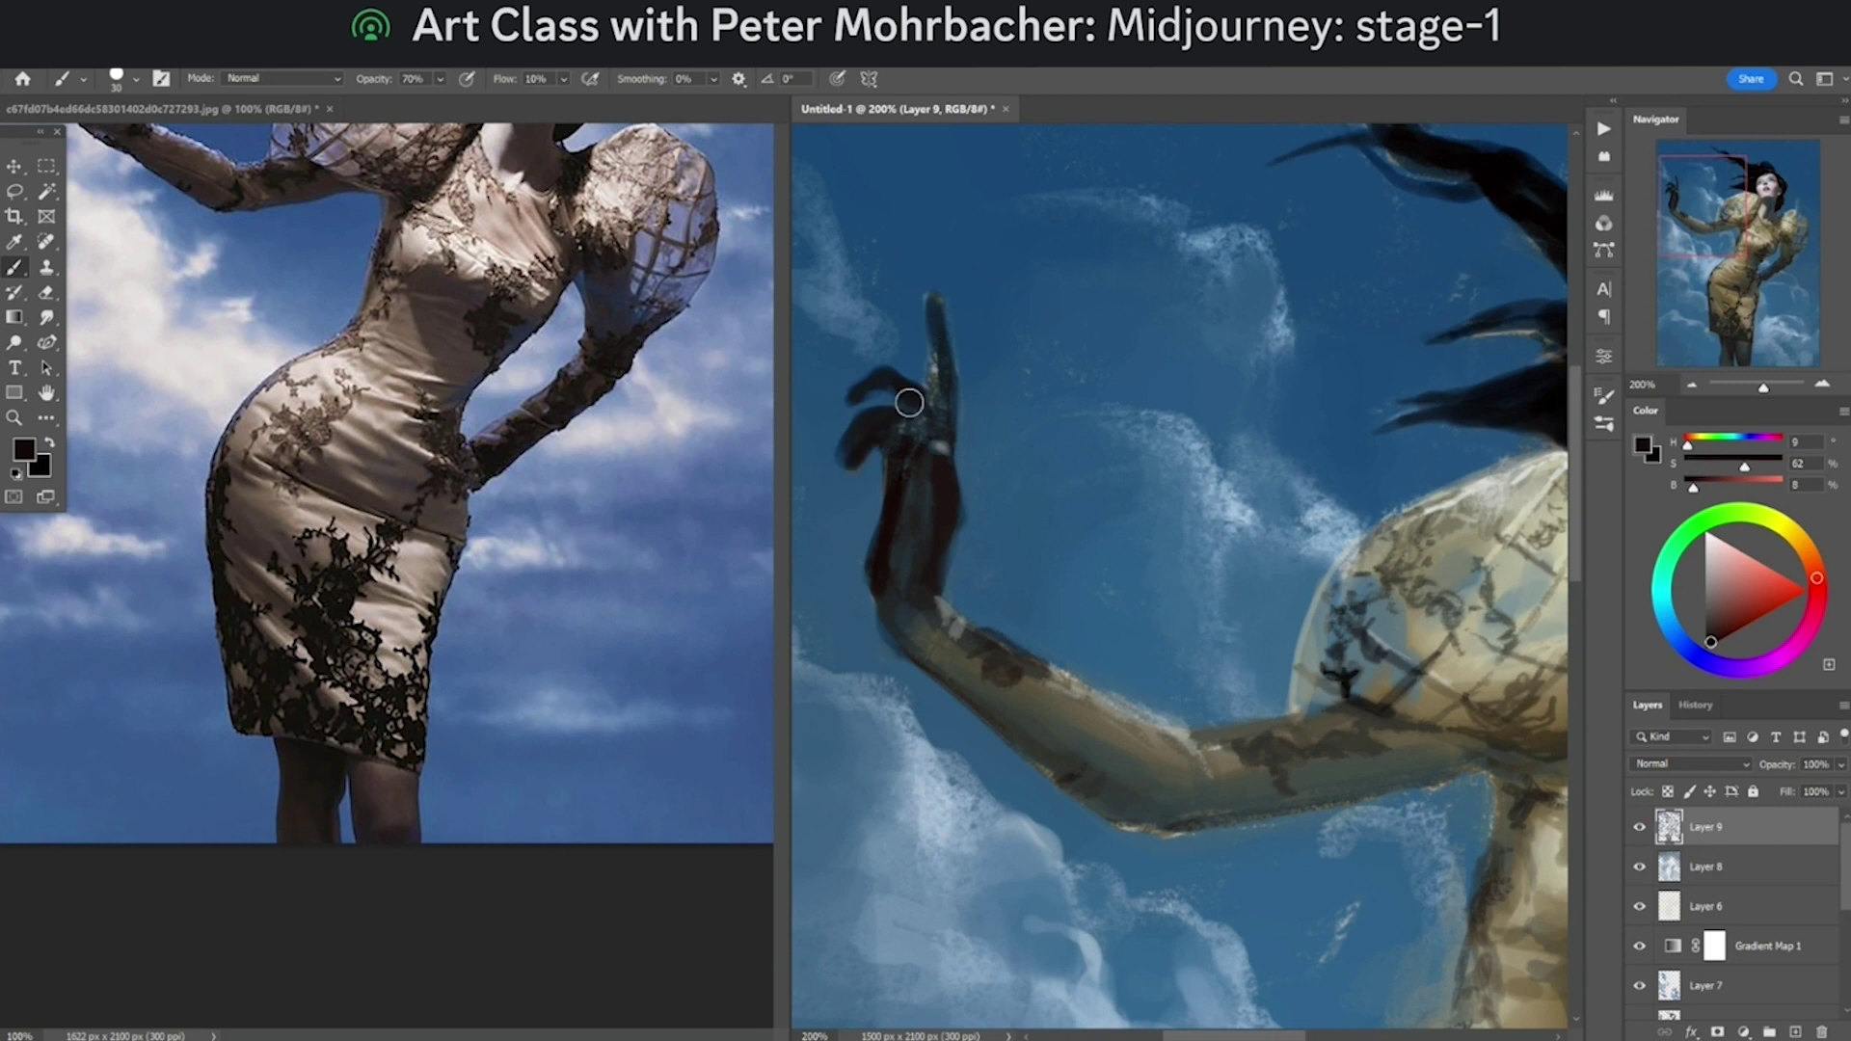
# Step: Refine the raised hand's fingers and upright index finger with sampled near-black and surrounding sky blue at 40% opacity
pyautogui.keyDown('alt'); pyautogui.click(933, 376); pyautogui.keyUp('alt')
pyautogui.moveTo(884, 422); pyautogui.dragTo(921, 423)
pyautogui.hotkey('ctrl', 'z')
pyautogui.press('4')
pyautogui.keyDown('alt'); pyautogui.click(899, 393); pyautogui.keyUp('alt')
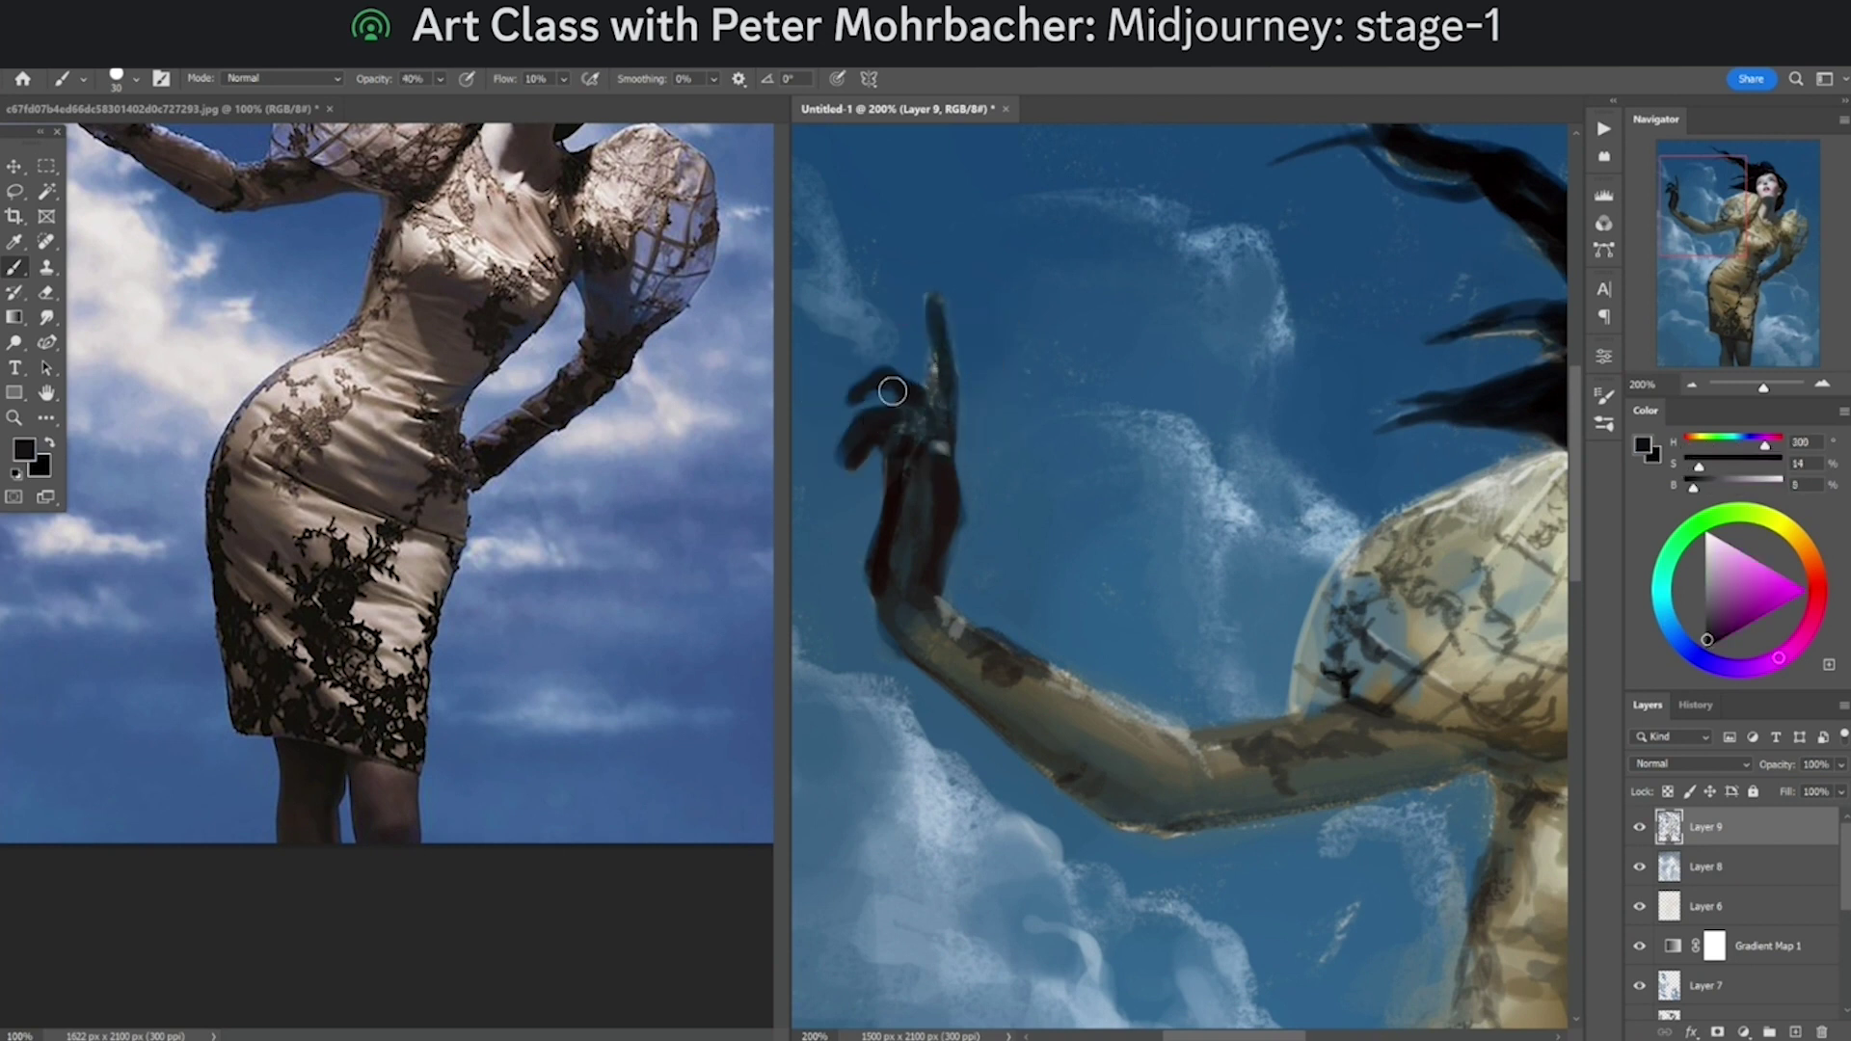
pyautogui.keyDown('alt'); pyautogui.click(945, 373); pyautogui.keyUp('alt')
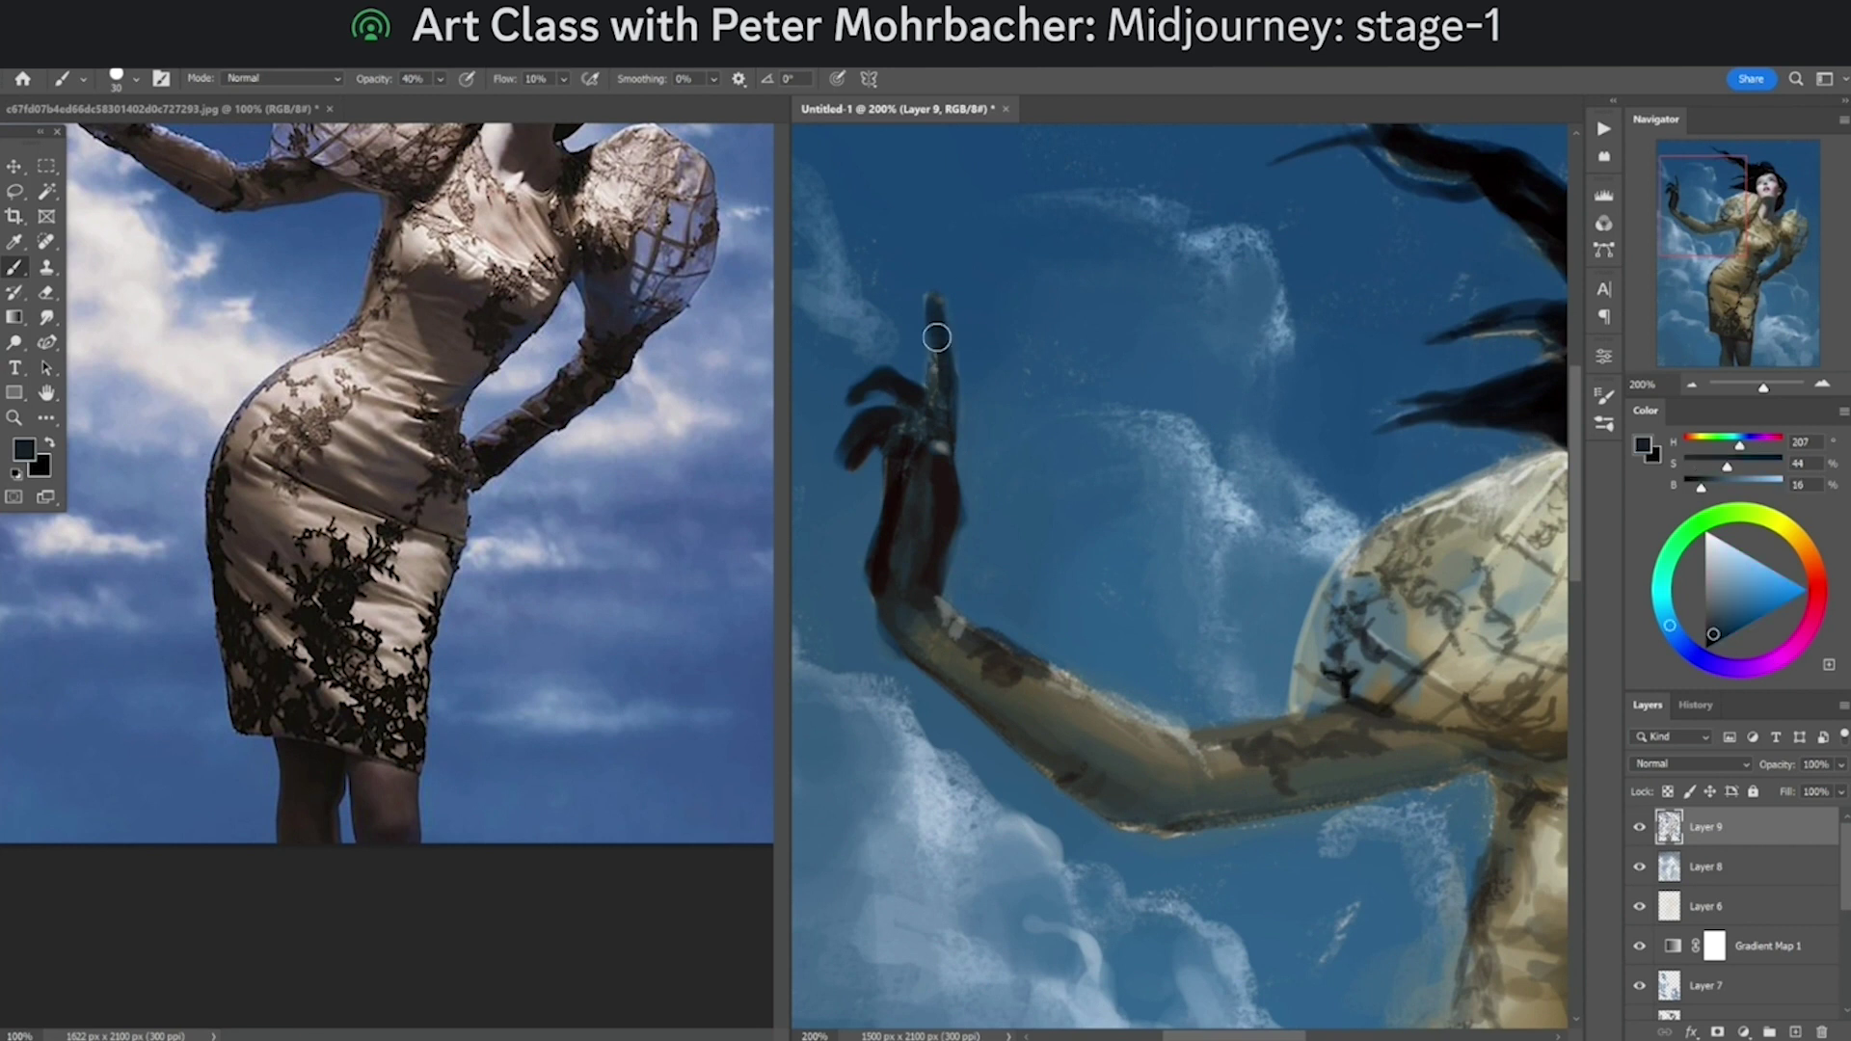
pyautogui.keyDown('alt'); pyautogui.click(956, 337); pyautogui.keyUp('alt')
pyautogui.keyDown('alt'); pyautogui.click(920, 350); pyautogui.keyUp('alt')
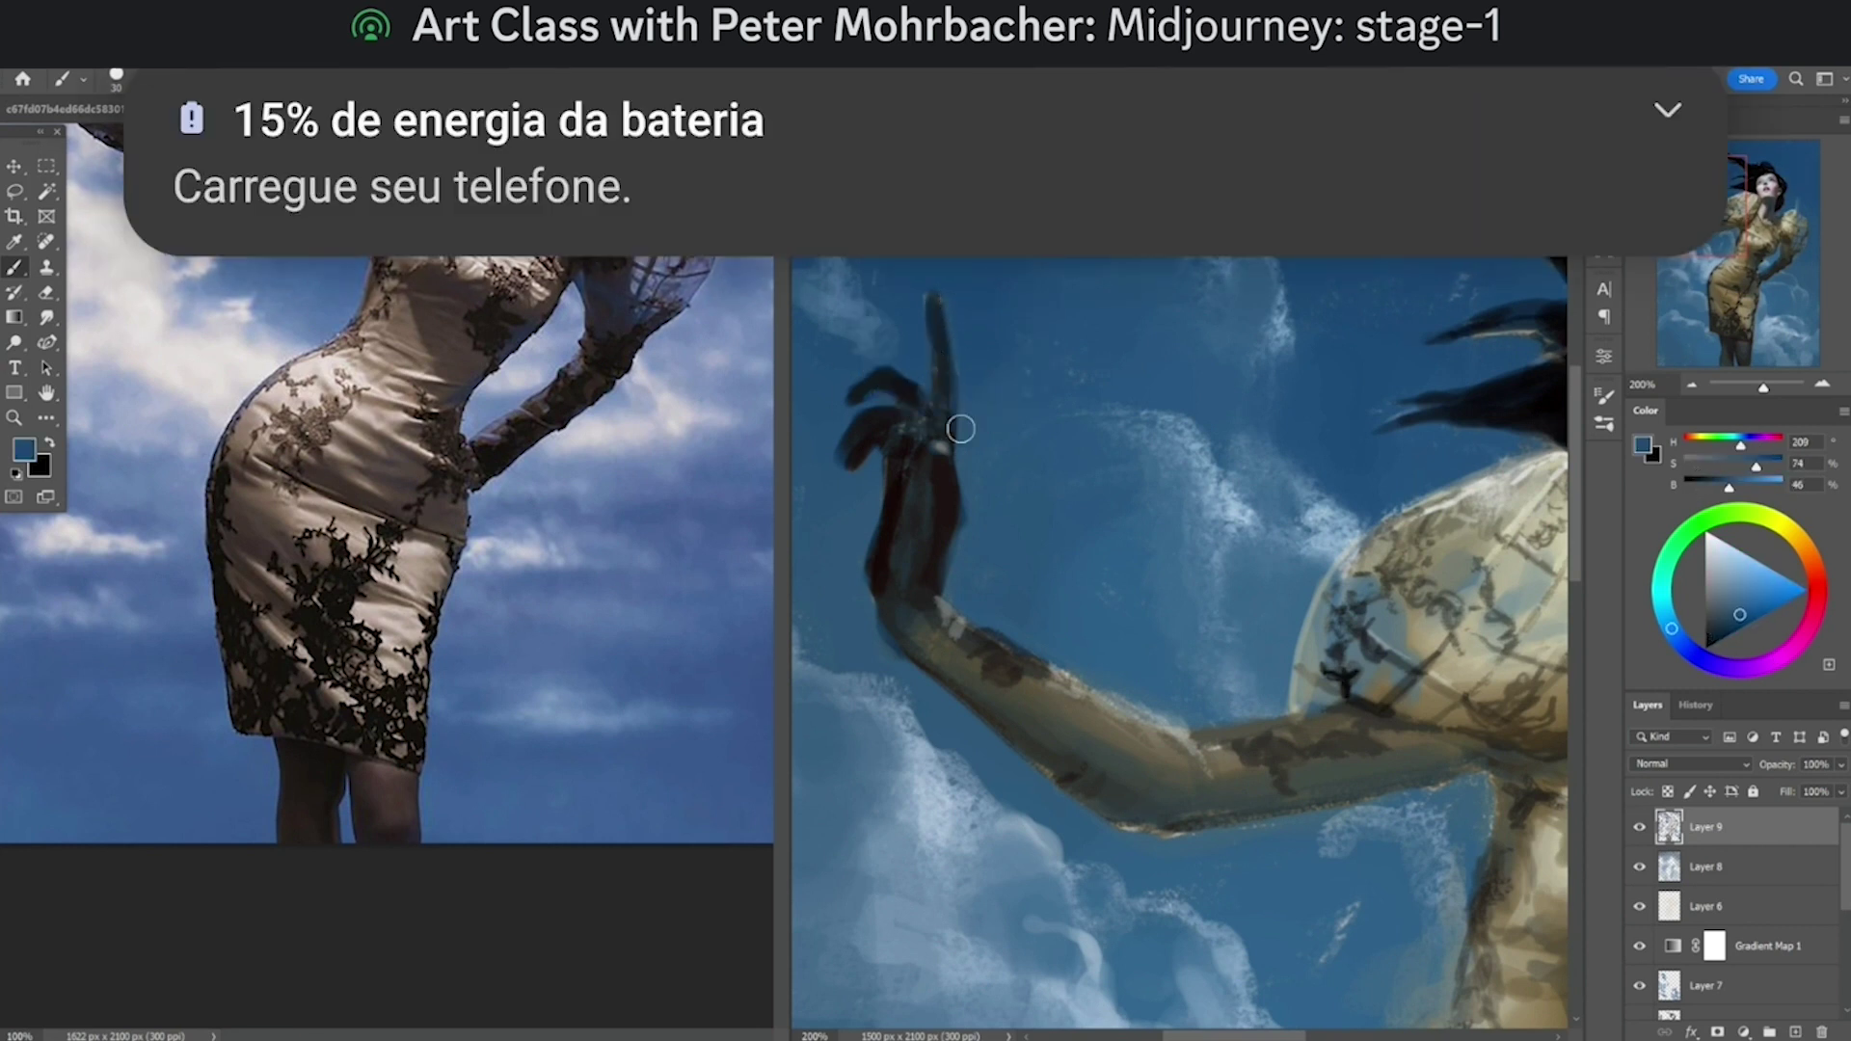
# Step: Paint curled cloud puffs beside the raised arm's puffed sleeve in sampled pale blue and shade them with mid blue at 67% opacity
pyautogui.hotkey('ctrl', '-')
pyautogui.hotkey('ctrl', '-')
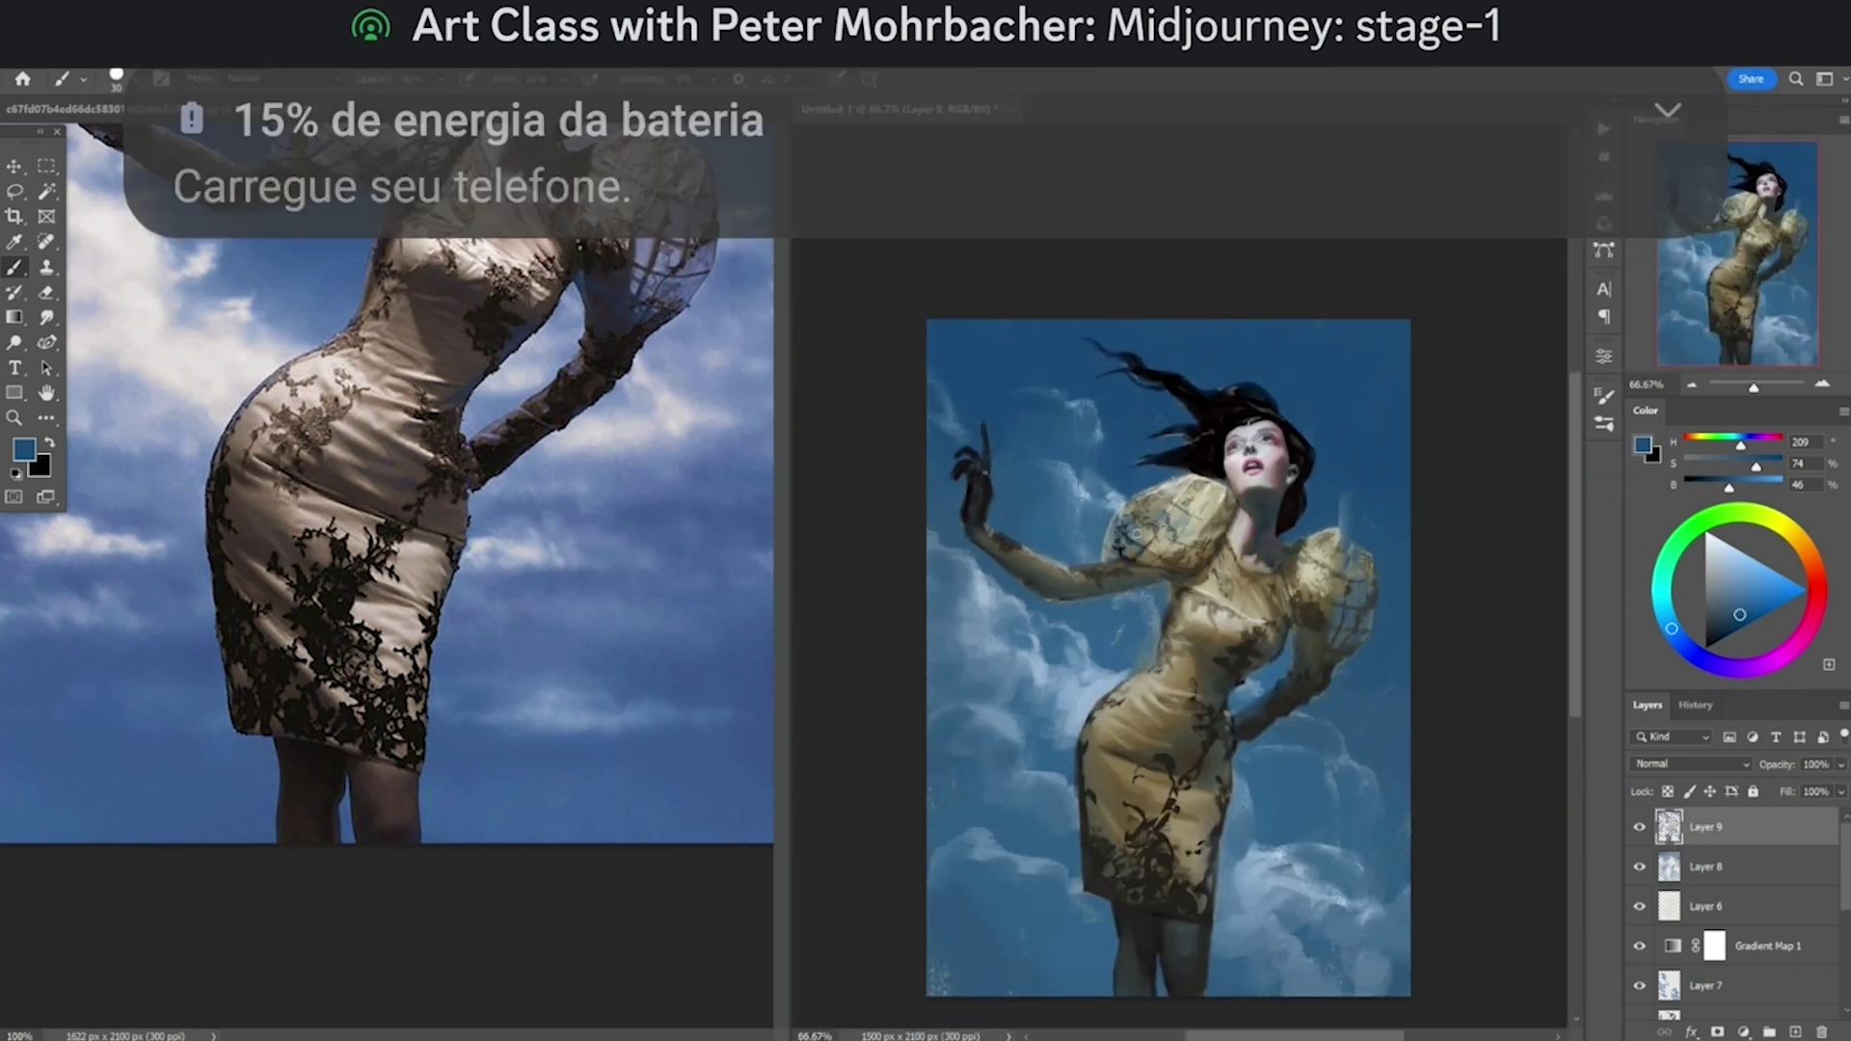
pyautogui.scroll(2, 1118, 536)
pyautogui.keyDown('alt'); pyautogui.click(1124, 445); pyautogui.keyUp('alt')
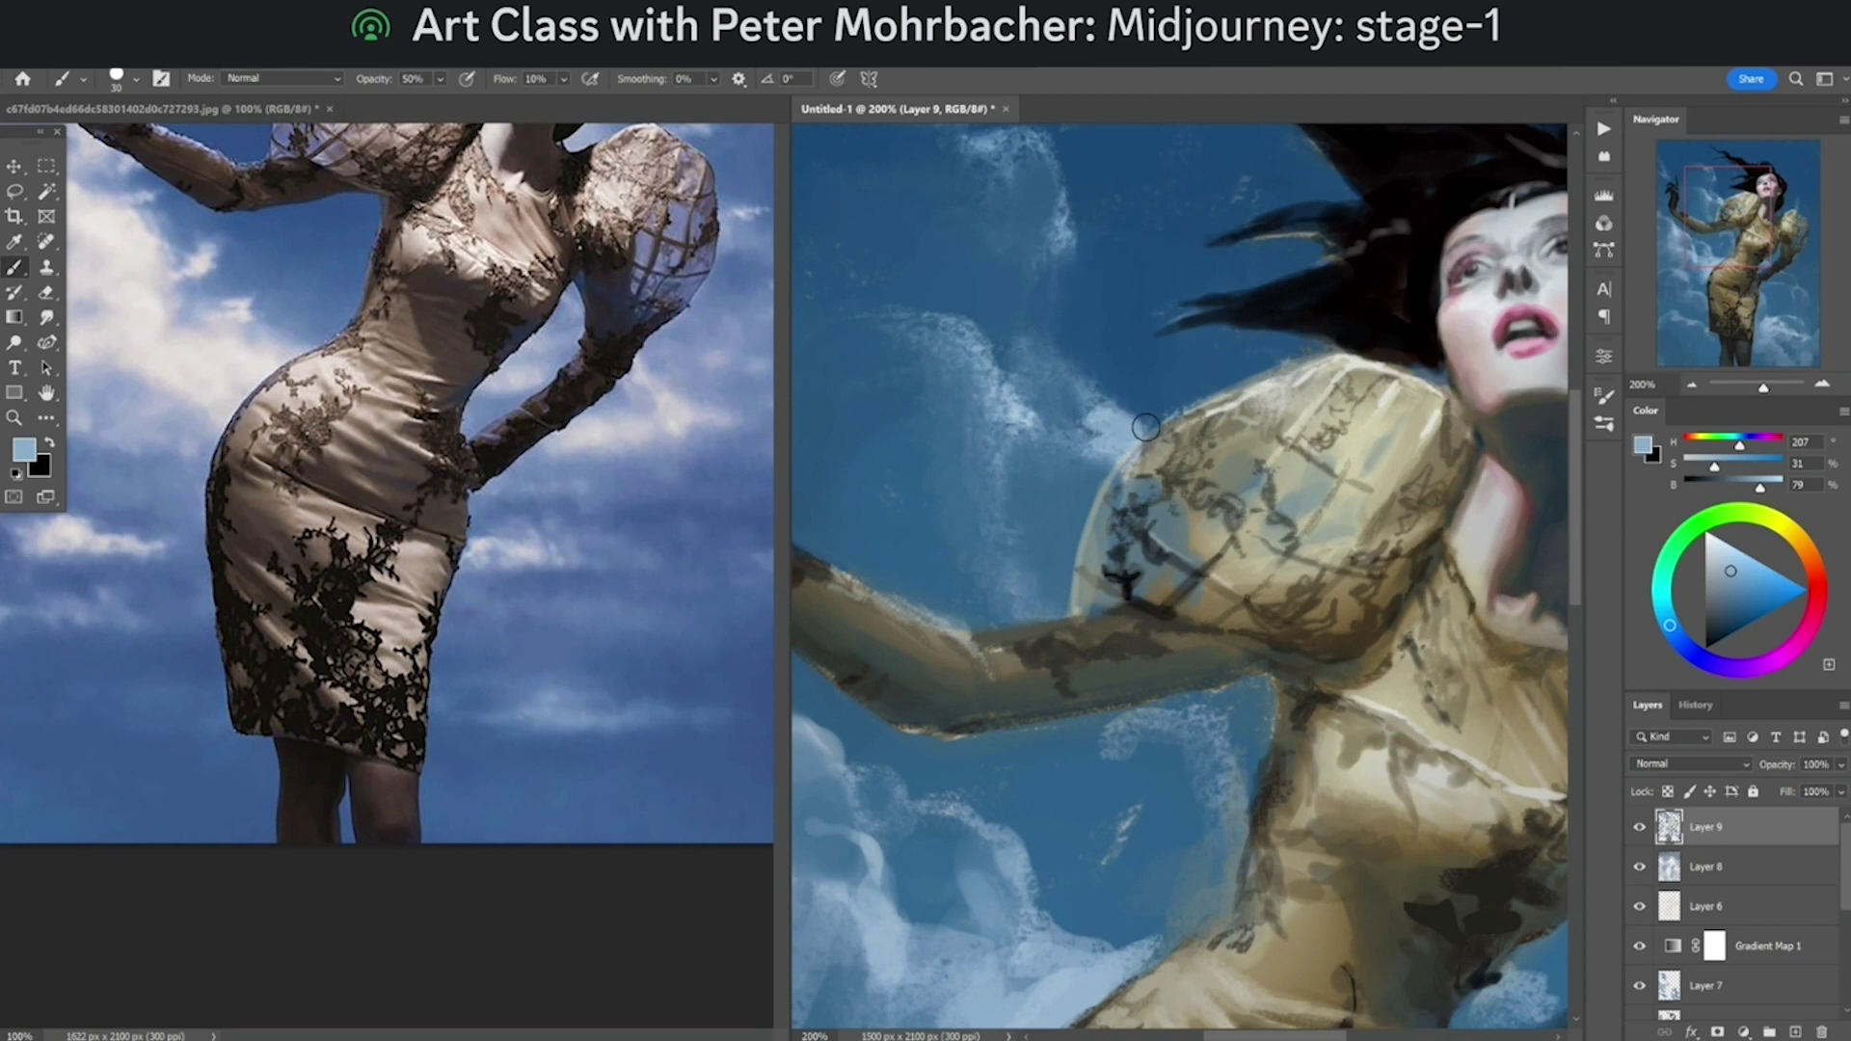
pyautogui.moveTo(1104, 397)
pyautogui.mouseDown()
pyautogui.moveTo(1048, 341)
pyautogui.moveTo(1094, 394)
pyautogui.mouseUp()
pyautogui.keyDown('alt'); pyautogui.click(1107, 410); pyautogui.keyUp('alt')
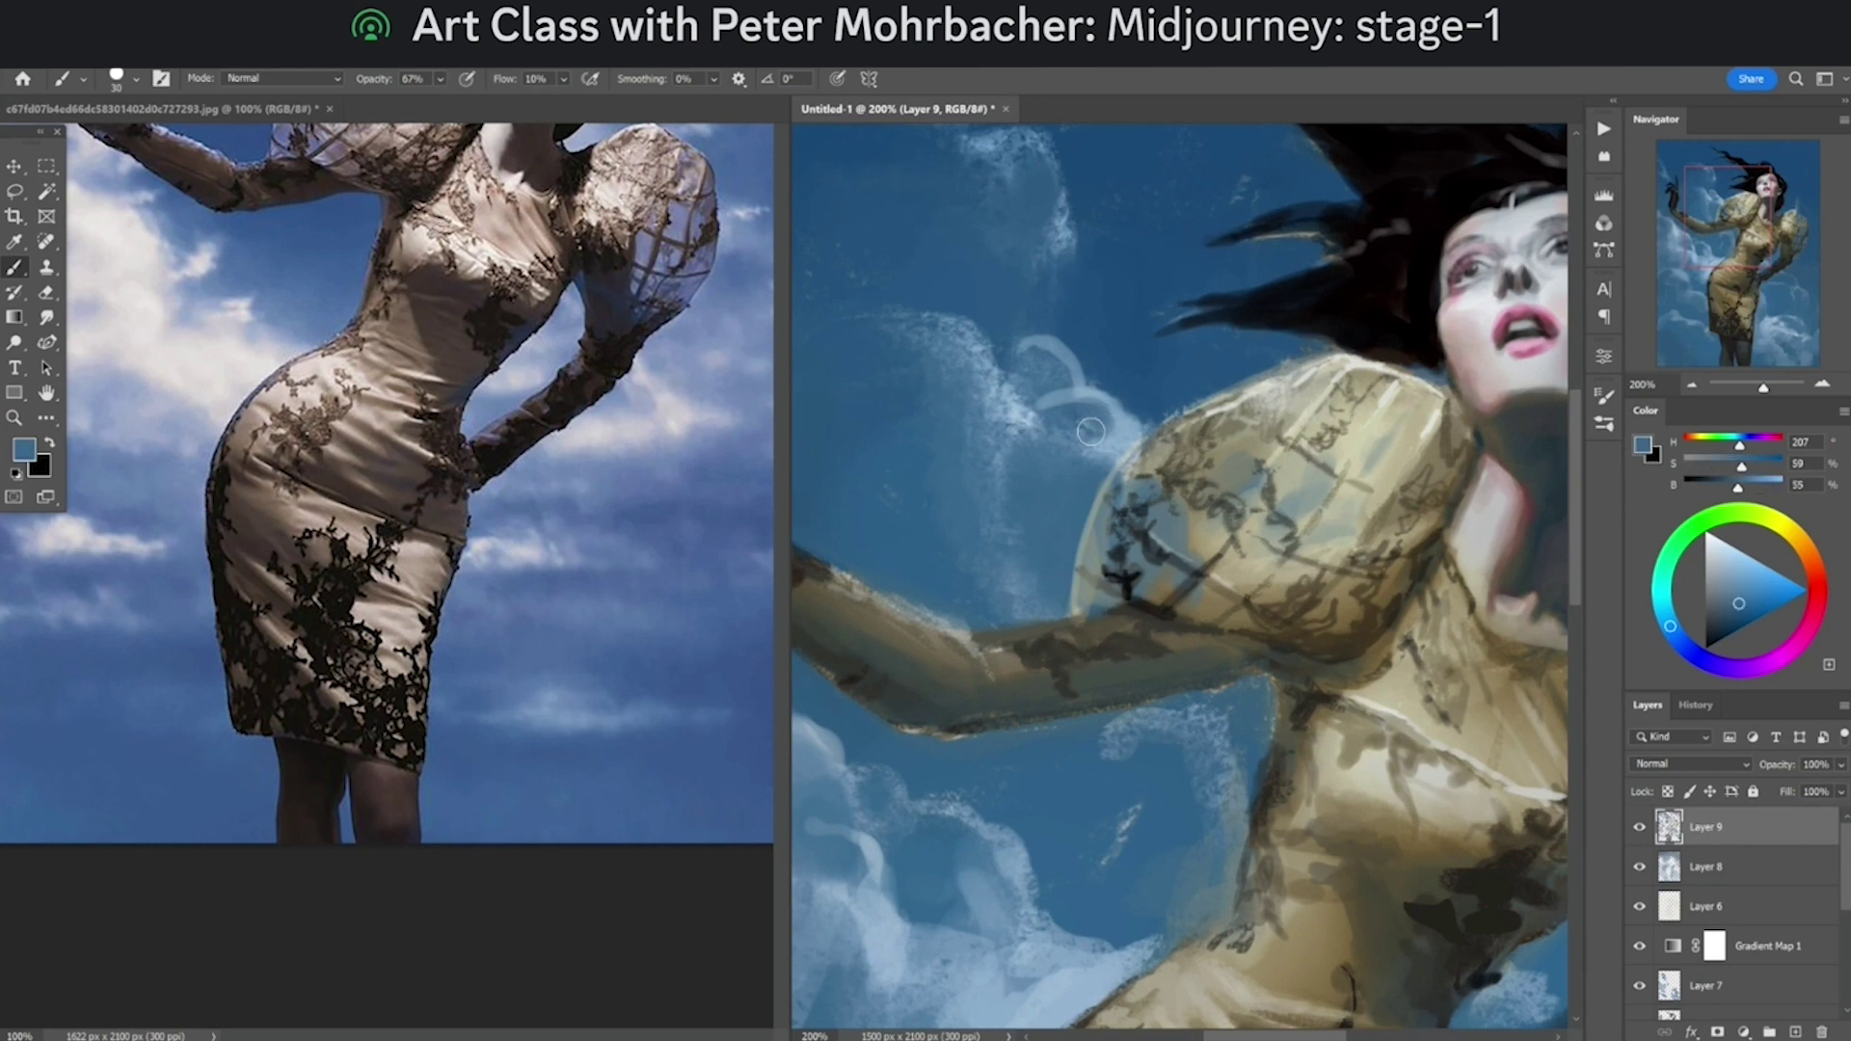
pyautogui.keyDown('alt'); pyautogui.click(1002, 367); pyautogui.keyUp('alt')
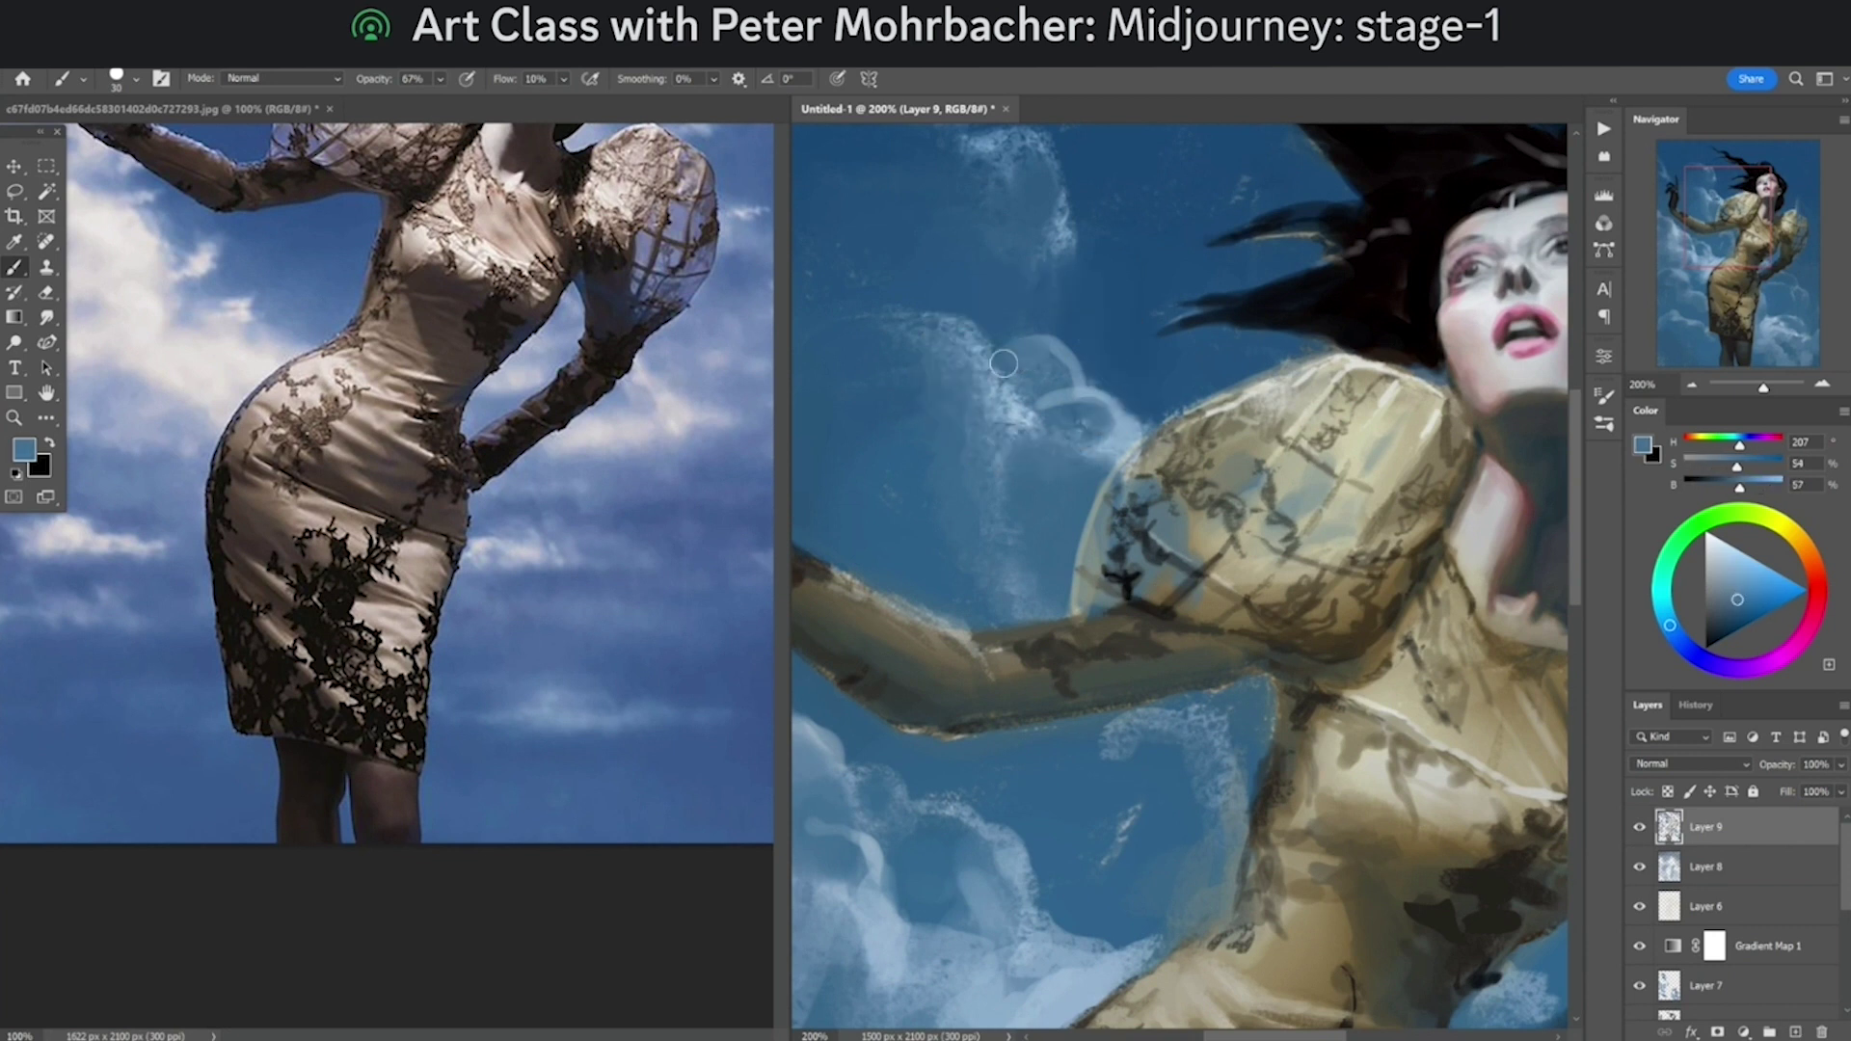
# Step: Soften the curled cloud puffs next to the puffed sleeve with sampled dark sky blue at 30% opacity
pyautogui.scroll(-2, 1047, 395)
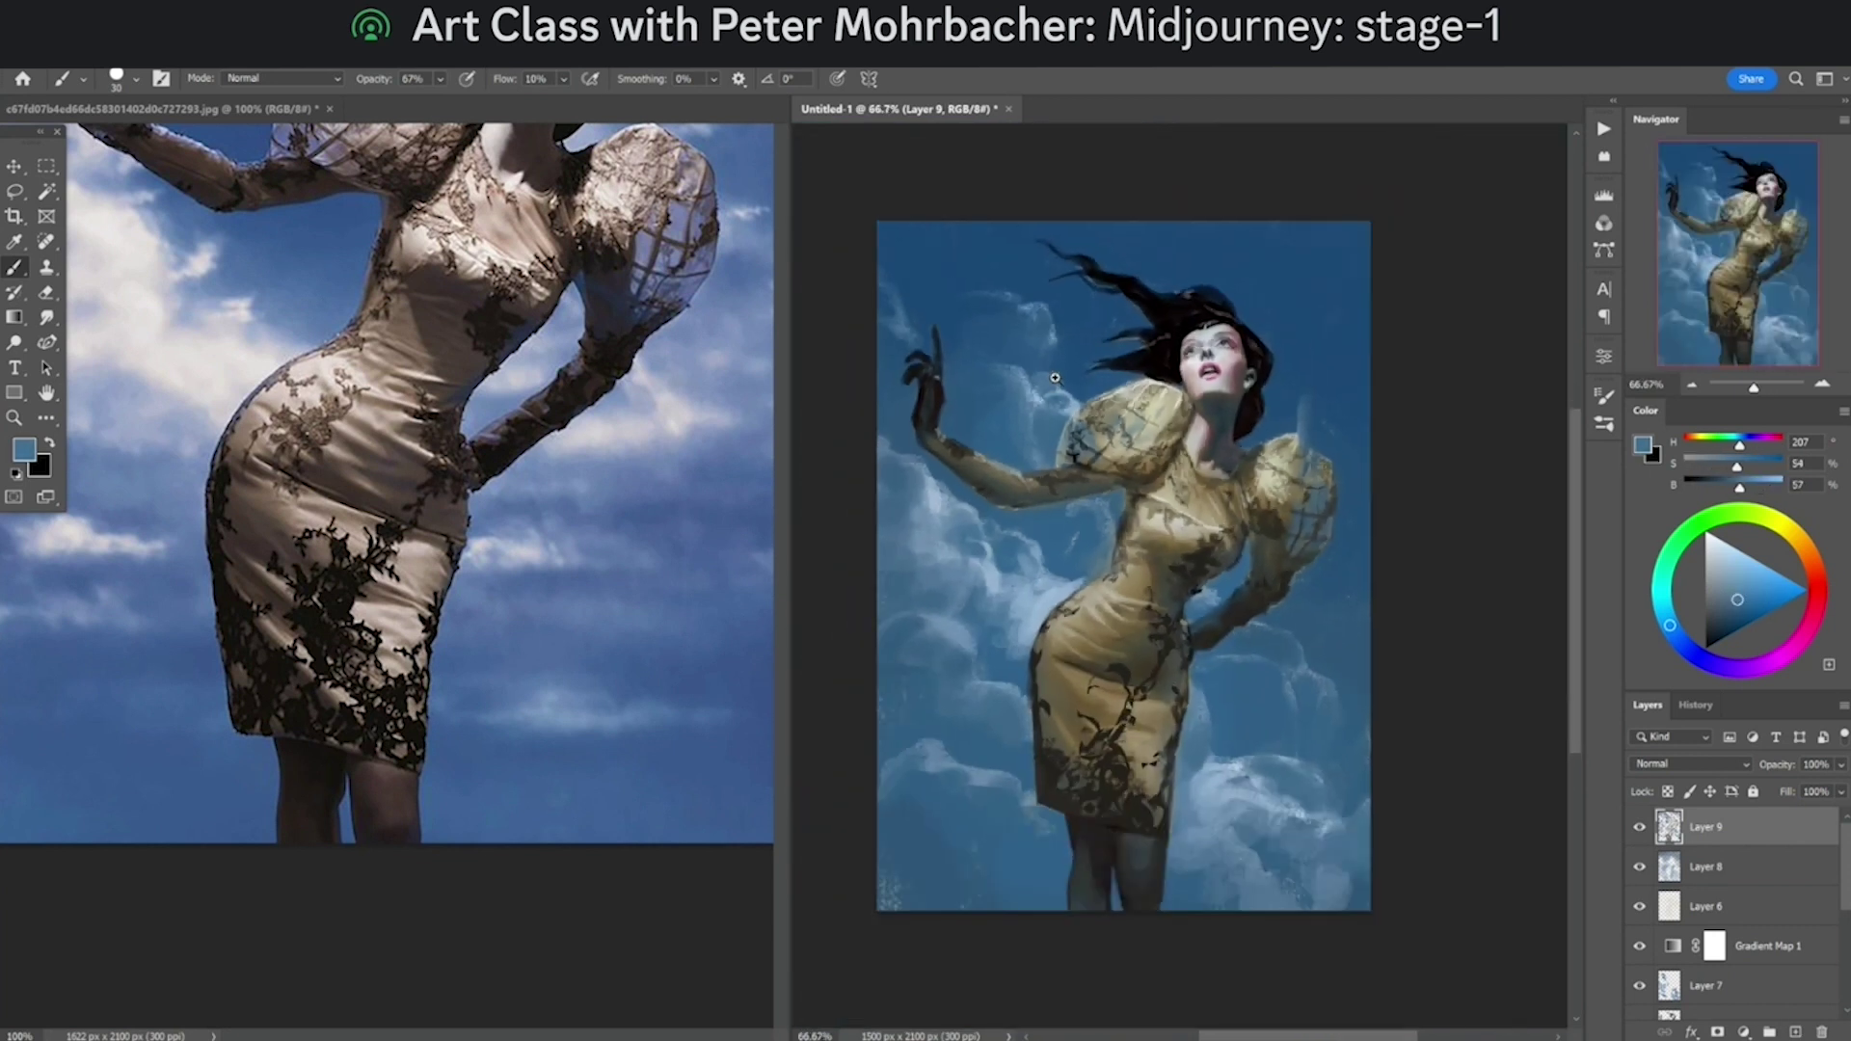
pyautogui.scroll(2, 1051, 390)
pyautogui.keyDown('alt'); pyautogui.click(1075, 347); pyautogui.keyUp('alt')
pyautogui.moveTo(1037, 370)
pyautogui.mouseDown()
pyautogui.moveTo(1029, 425)
pyautogui.moveTo(1055, 458)
pyautogui.moveTo(1022, 417)
pyautogui.moveTo(1073, 425)
pyautogui.mouseUp()
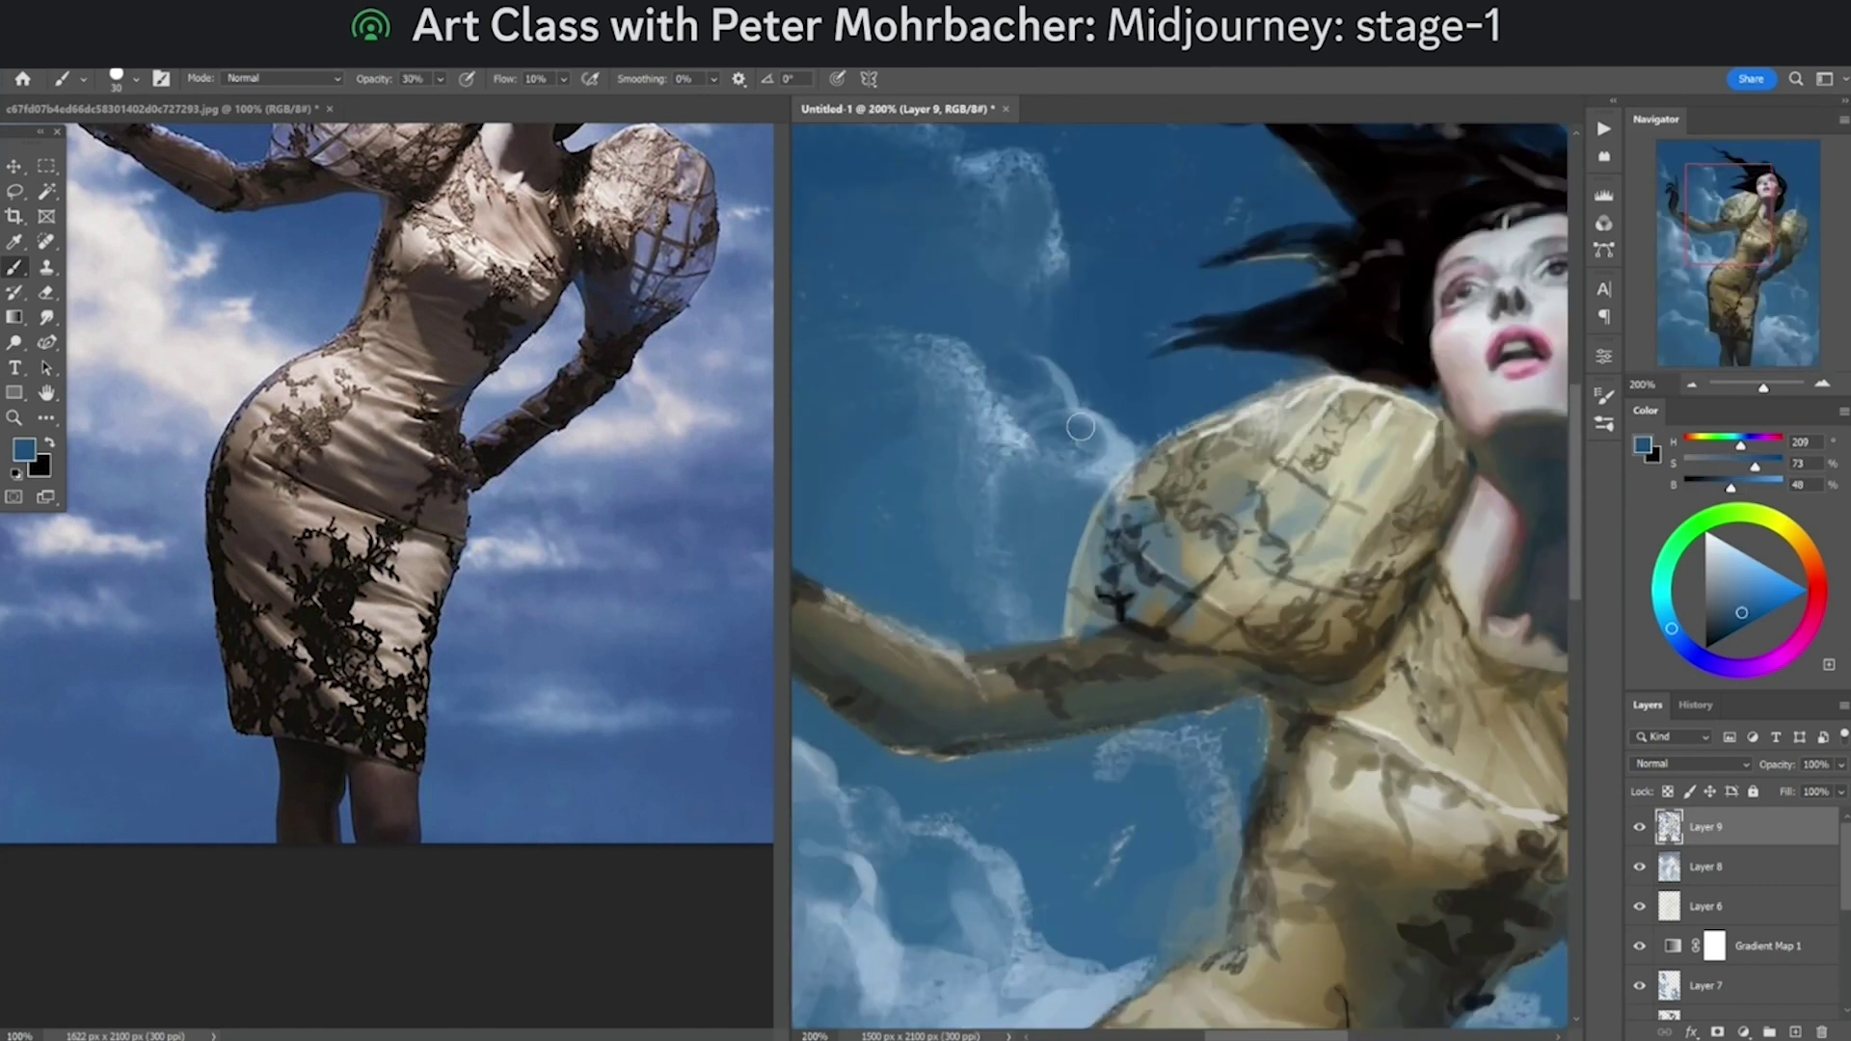
# Step: Reshape the upper clouds between the raised hand and the hair with a size 80 brush in sampled sky blue, varying opacity between 80% and 40%
pyautogui.keyDown('ctrl'); pyautogui.keyDown('alt'); pyautogui.click(1056, 440); pyautogui.keyUp('alt'); pyautogui.keyUp('ctrl')
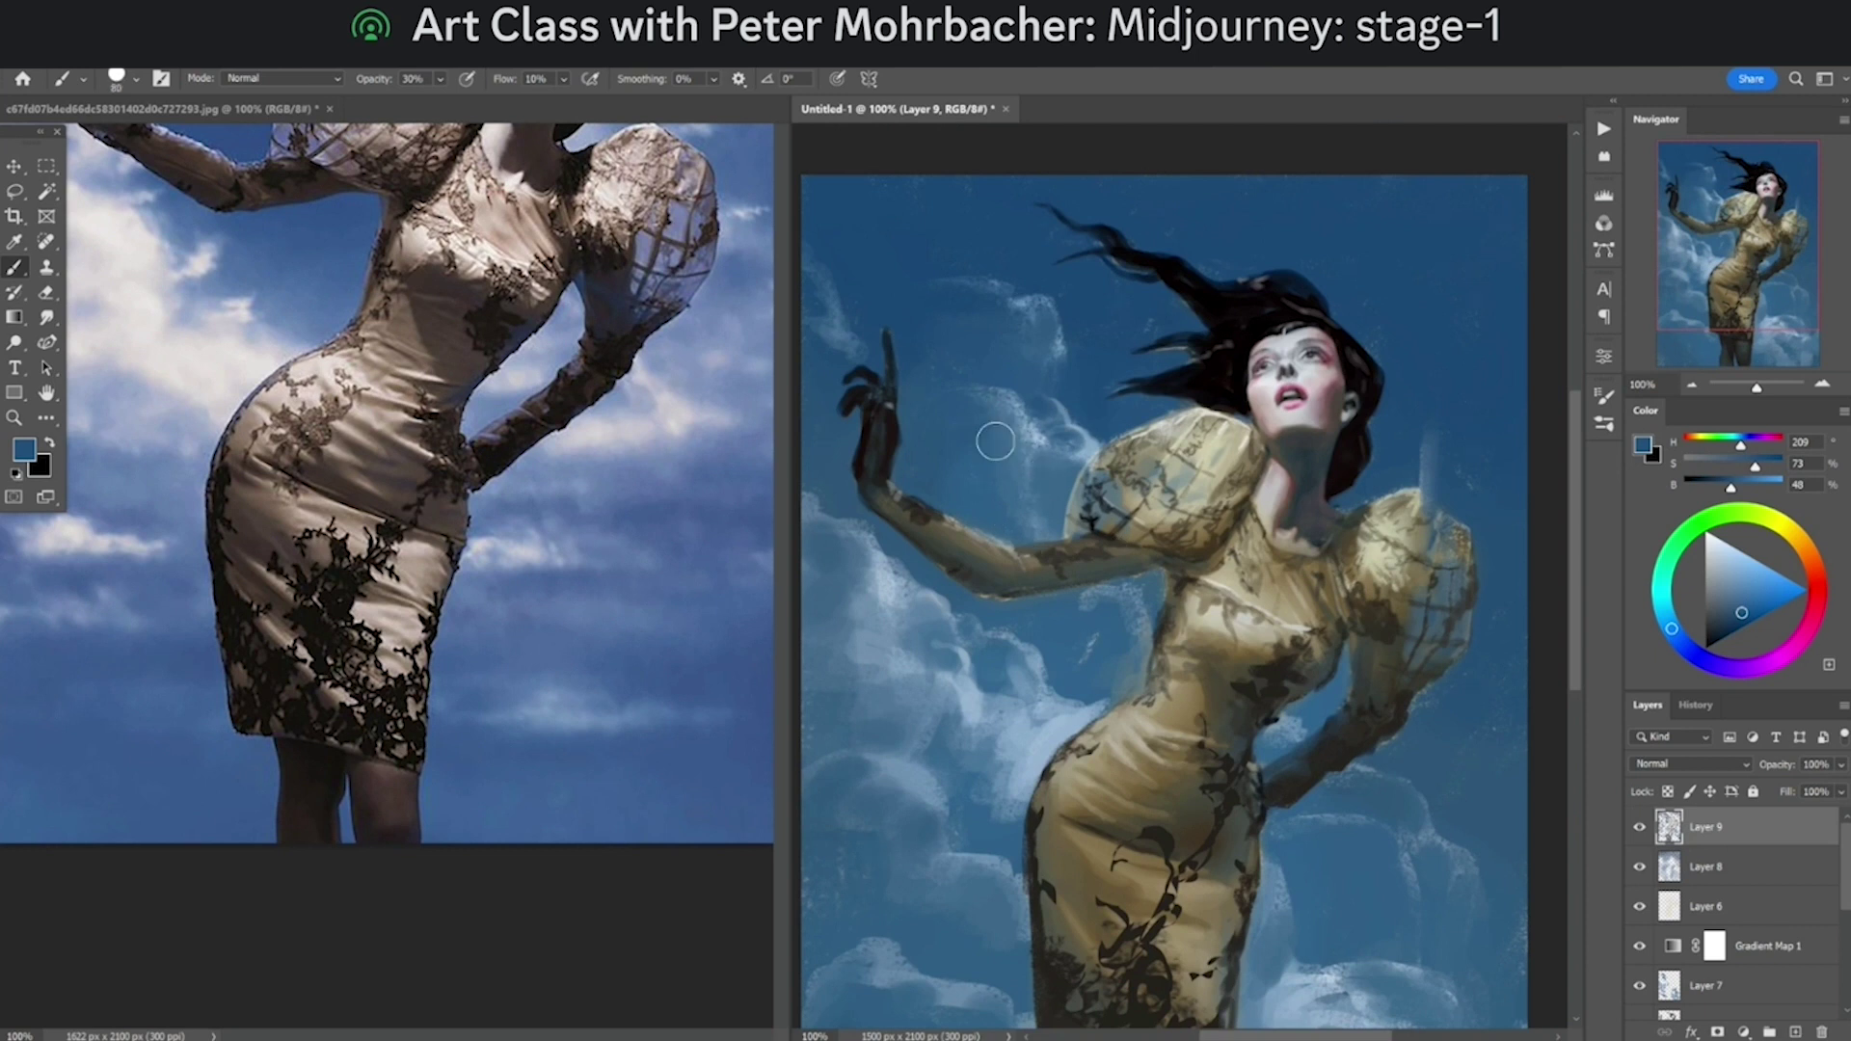
pyautogui.press('8')
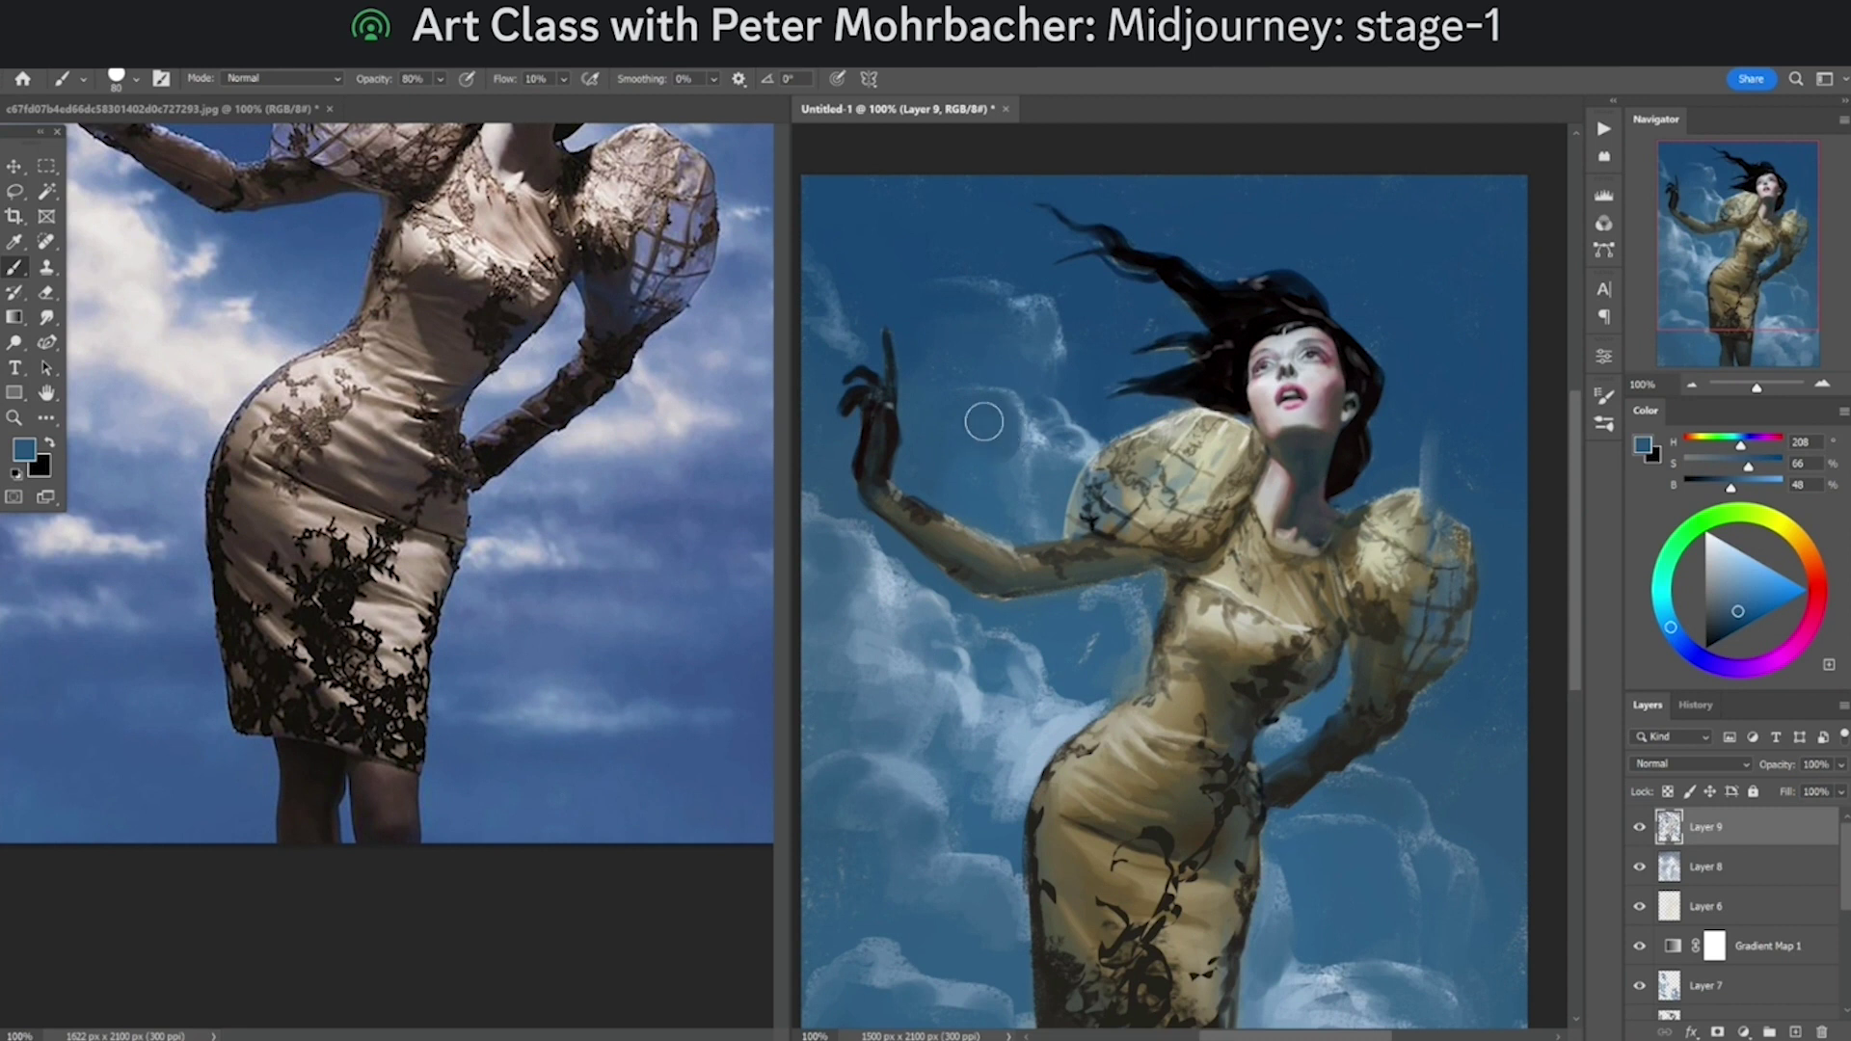
pyautogui.keyDown('alt'); pyautogui.click(1000, 325); pyautogui.keyUp('alt')
pyautogui.moveTo(952, 305)
pyautogui.mouseDown()
pyautogui.moveTo(1244, 279)
pyautogui.moveTo(1196, 317)
pyautogui.moveTo(1073, 317)
pyautogui.moveTo(1021, 297)
pyautogui.mouseUp()
pyautogui.press('5')
pyautogui.press('4')
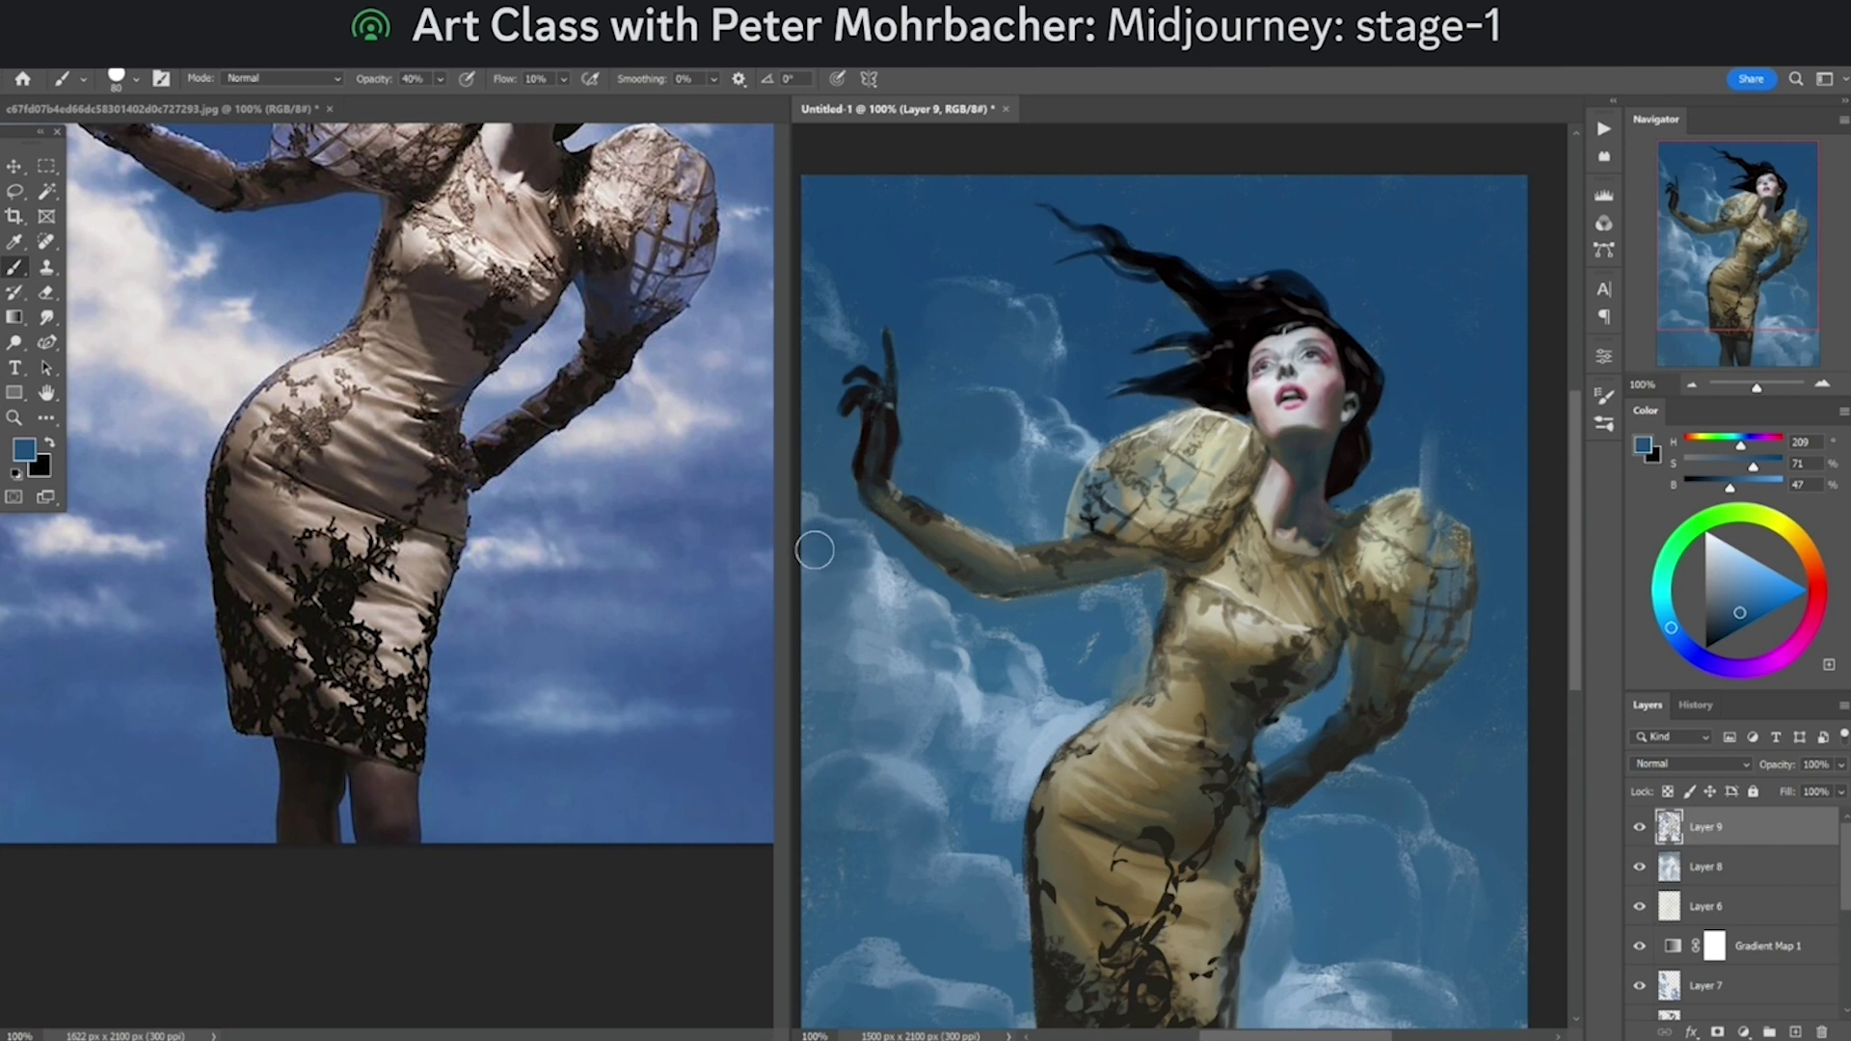
# Step: Blend the bright cloud beside the hip into its surroundings with sampled mid blues at 30% opacity
pyautogui.moveTo(914, 665); pyautogui.dragTo(1018, 564)
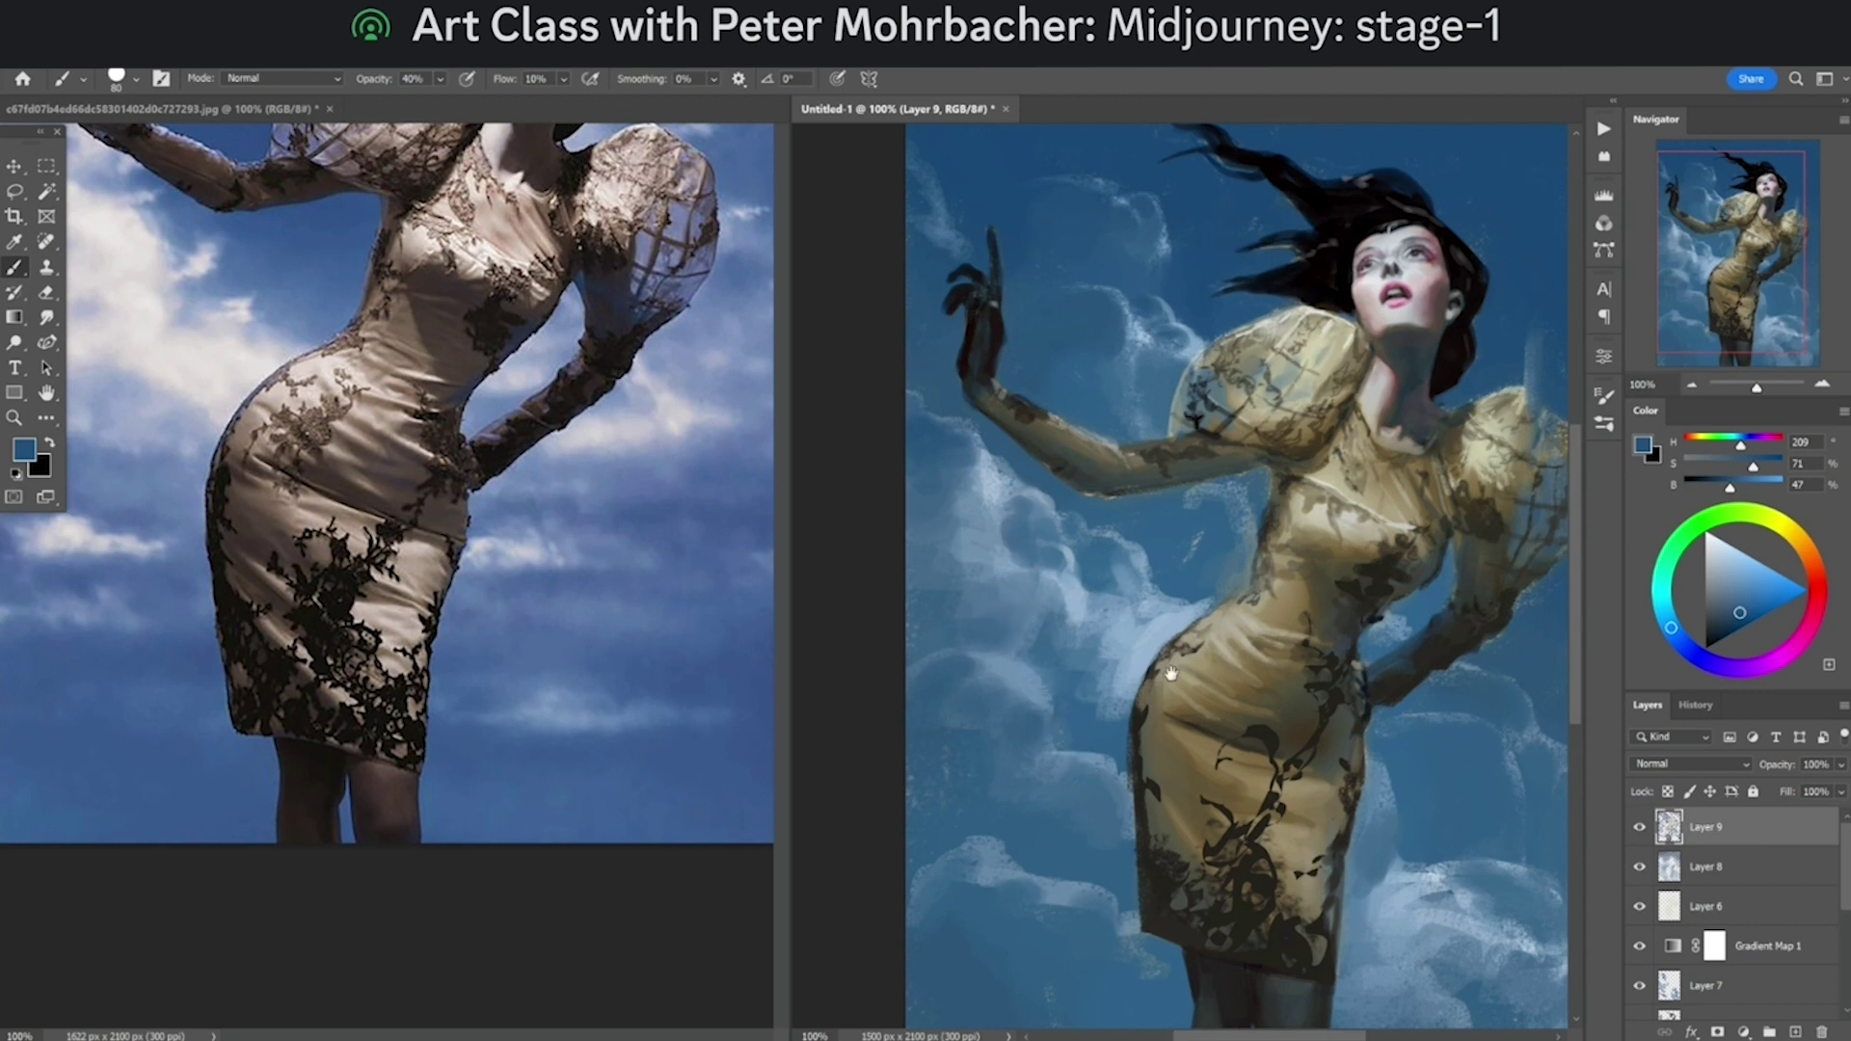
pyautogui.moveTo(1170, 673); pyautogui.dragTo(1073, 572)
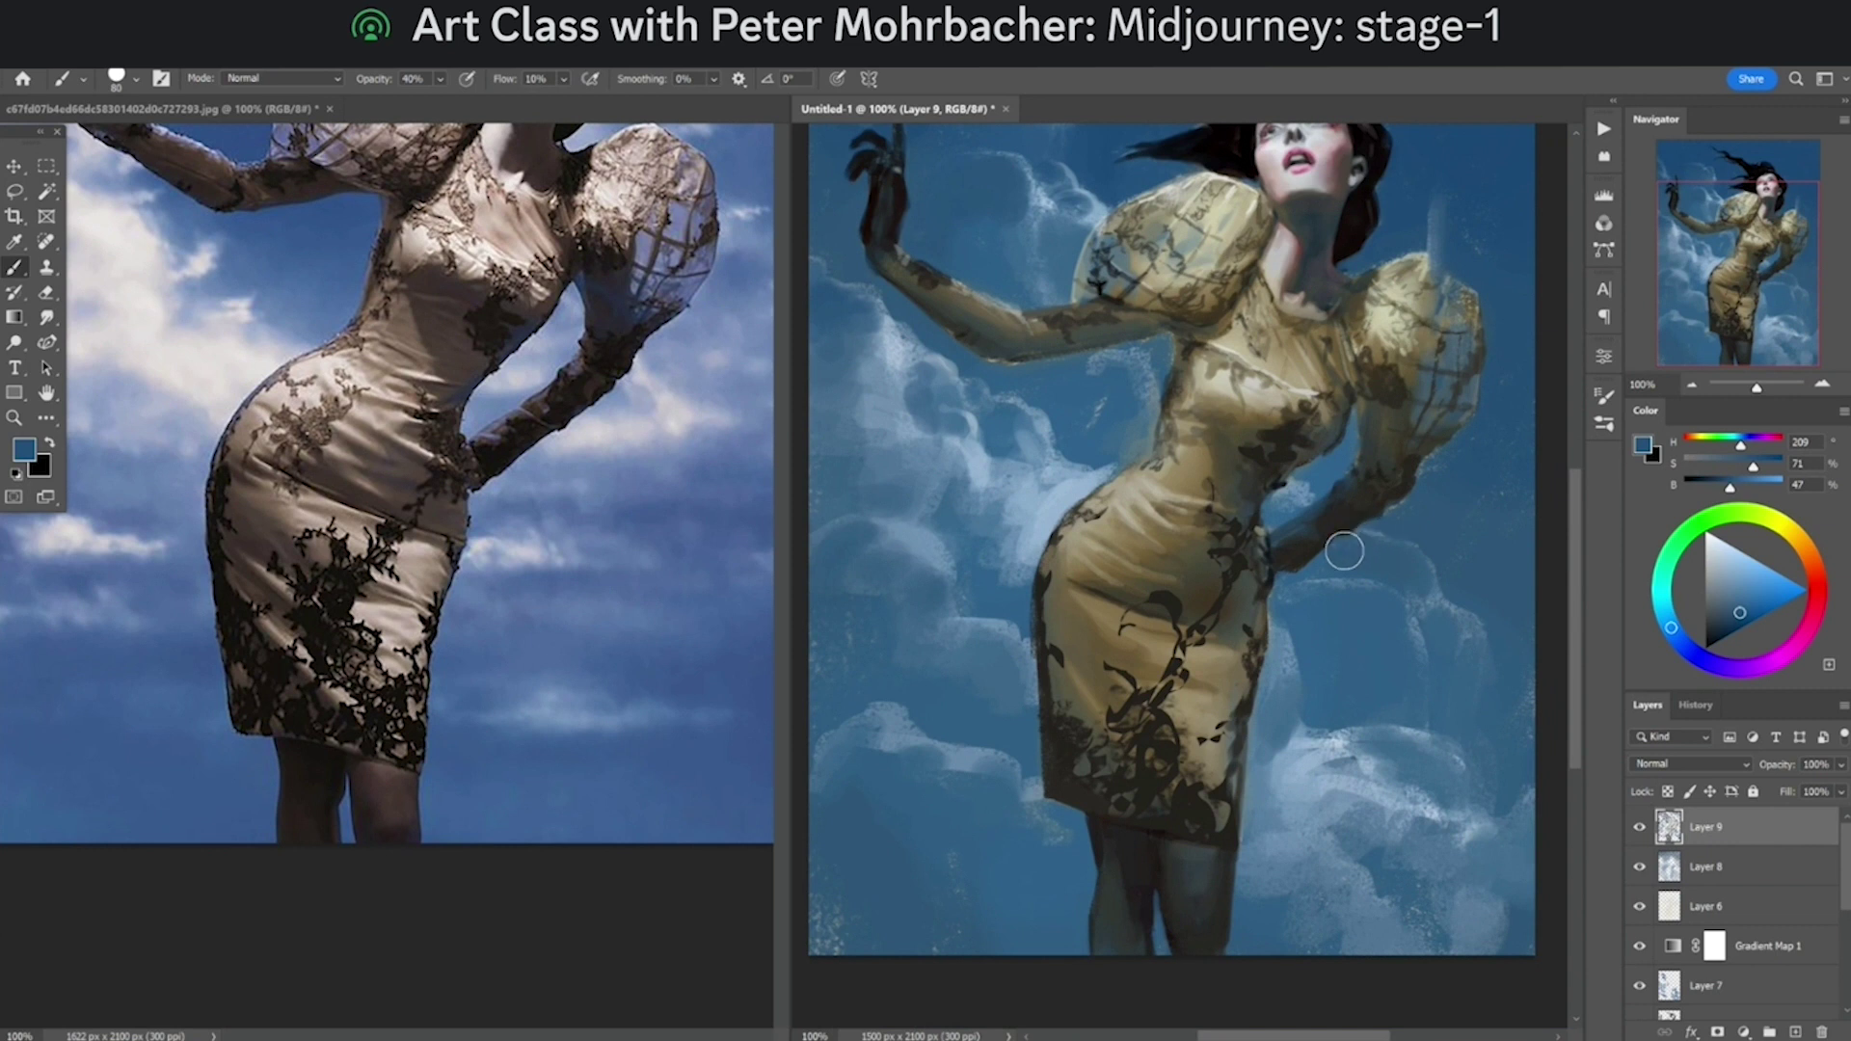
pyautogui.keyDown('alt'); pyautogui.click(1292, 500); pyautogui.keyUp('alt')
pyautogui.keyDown('alt'); pyautogui.click(1012, 557); pyautogui.keyUp('alt')
pyautogui.press('3')
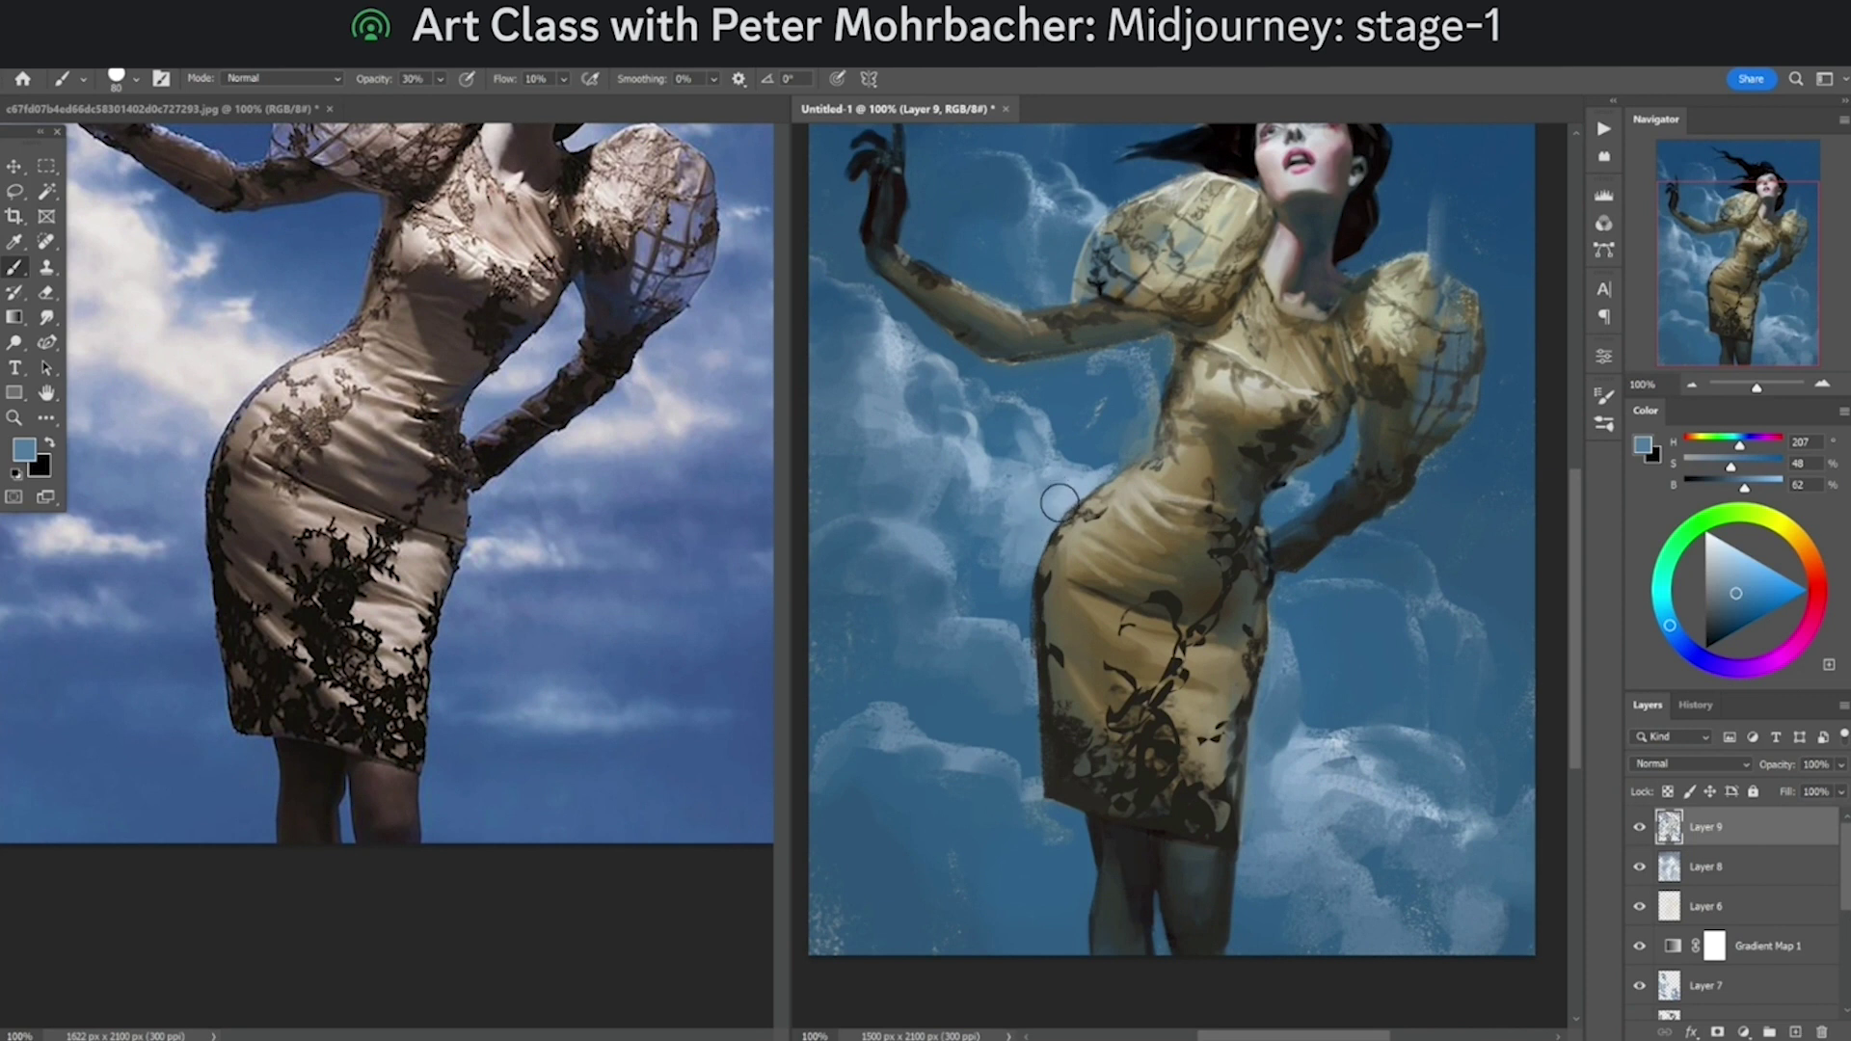
pyautogui.keyDown('alt'); pyautogui.click(962, 535); pyautogui.keyUp('alt')
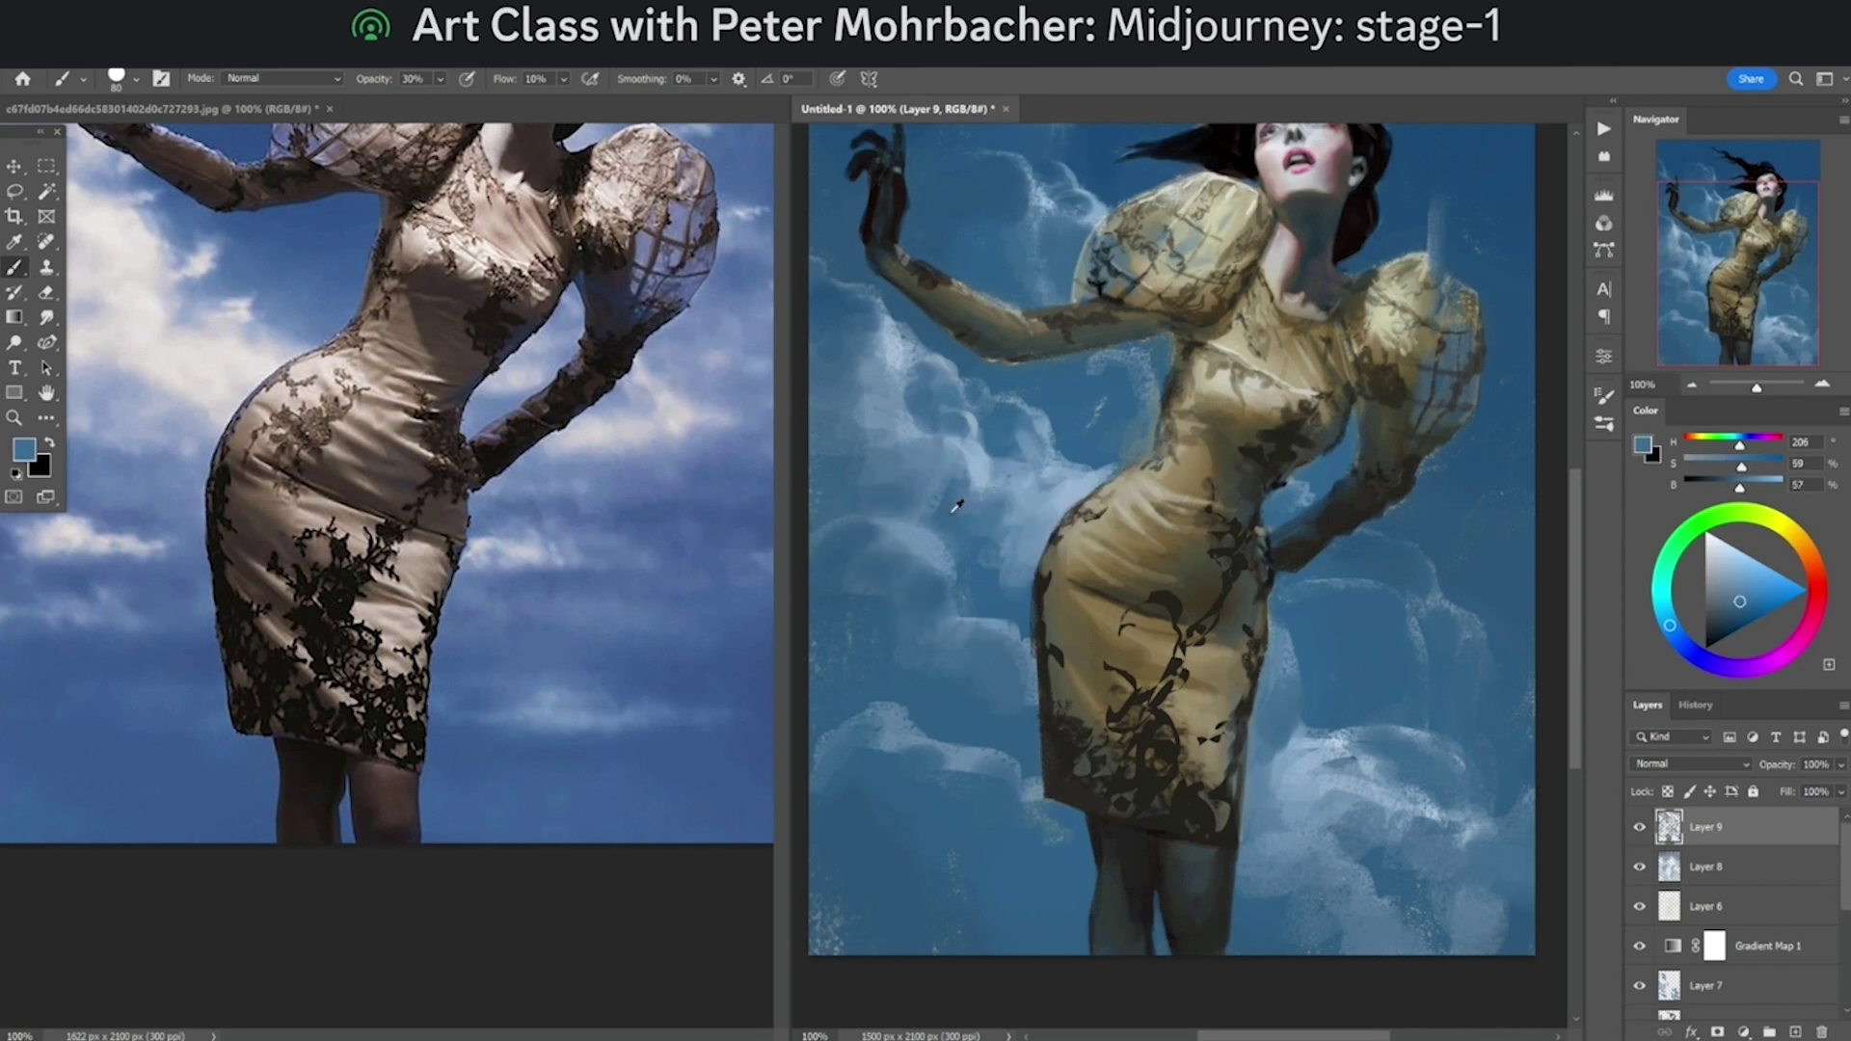
# Step: Model the billowing cloud below the outstretched arm with sampled mid blues at 60% to 70% opacity
pyautogui.press('6')
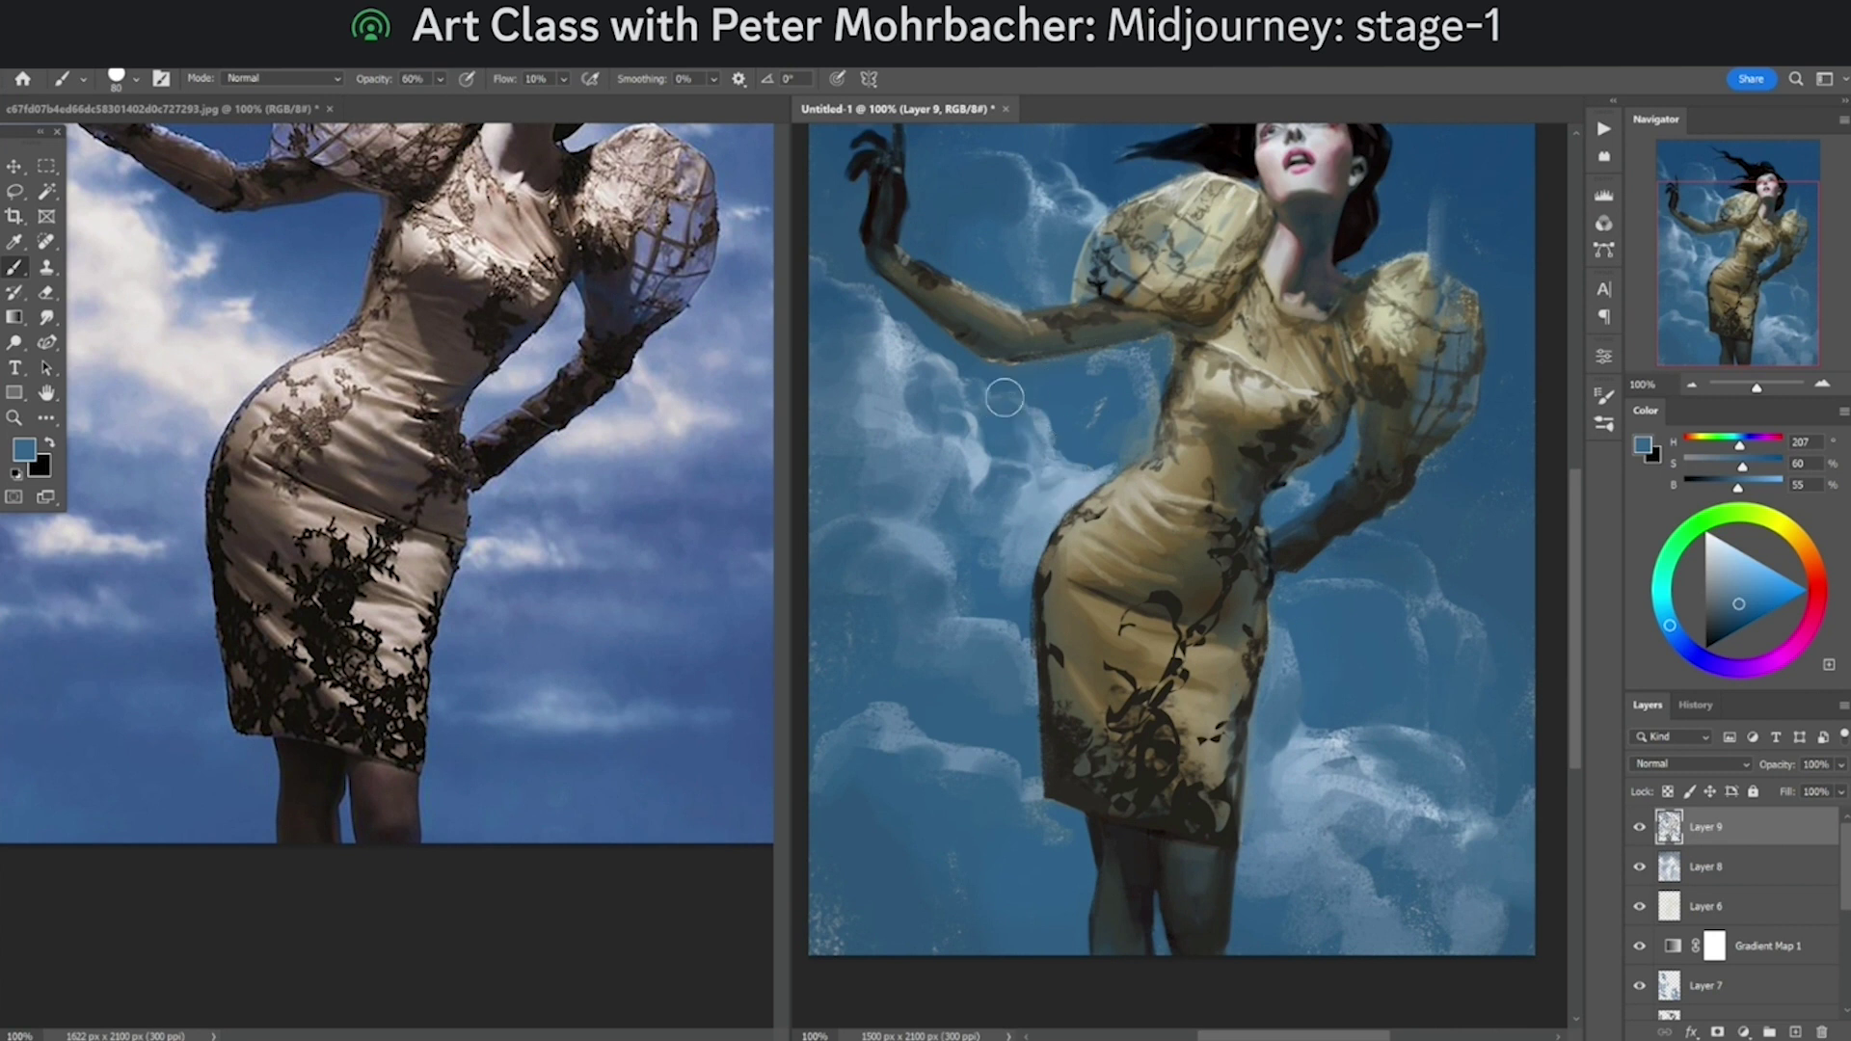
pyautogui.keyDown('alt'); pyautogui.click(953, 475); pyautogui.keyUp('alt')
pyautogui.keyDown('alt'); pyautogui.click(966, 467); pyautogui.keyUp('alt')
pyautogui.keyDown('alt'); pyautogui.click(895, 494); pyautogui.keyUp('alt')
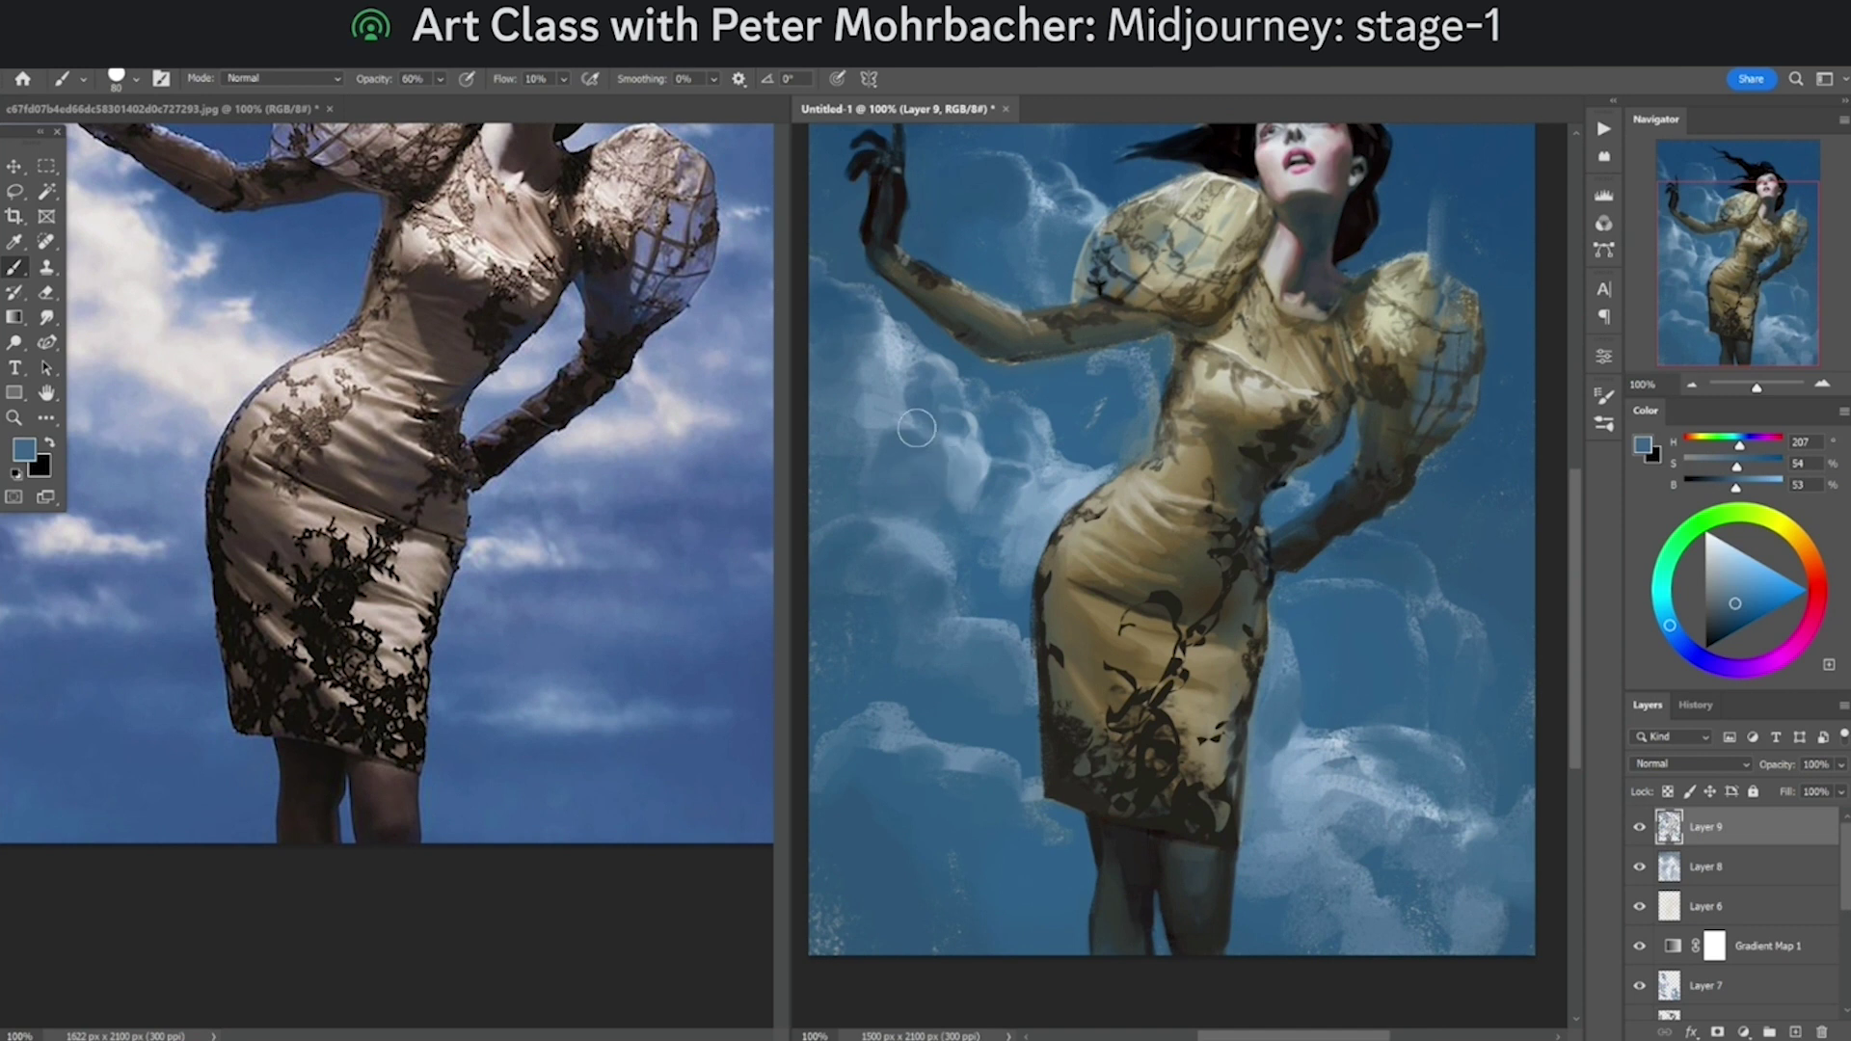
pyautogui.keyDown('alt'); pyautogui.click(854, 460); pyautogui.keyUp('alt')
pyautogui.moveTo(918, 439); pyautogui.dragTo(908, 513)
pyautogui.keyDown('alt'); pyautogui.click(956, 489); pyautogui.keyUp('alt')
pyautogui.keyDown('alt'); pyautogui.click(956, 487); pyautogui.keyUp('alt')
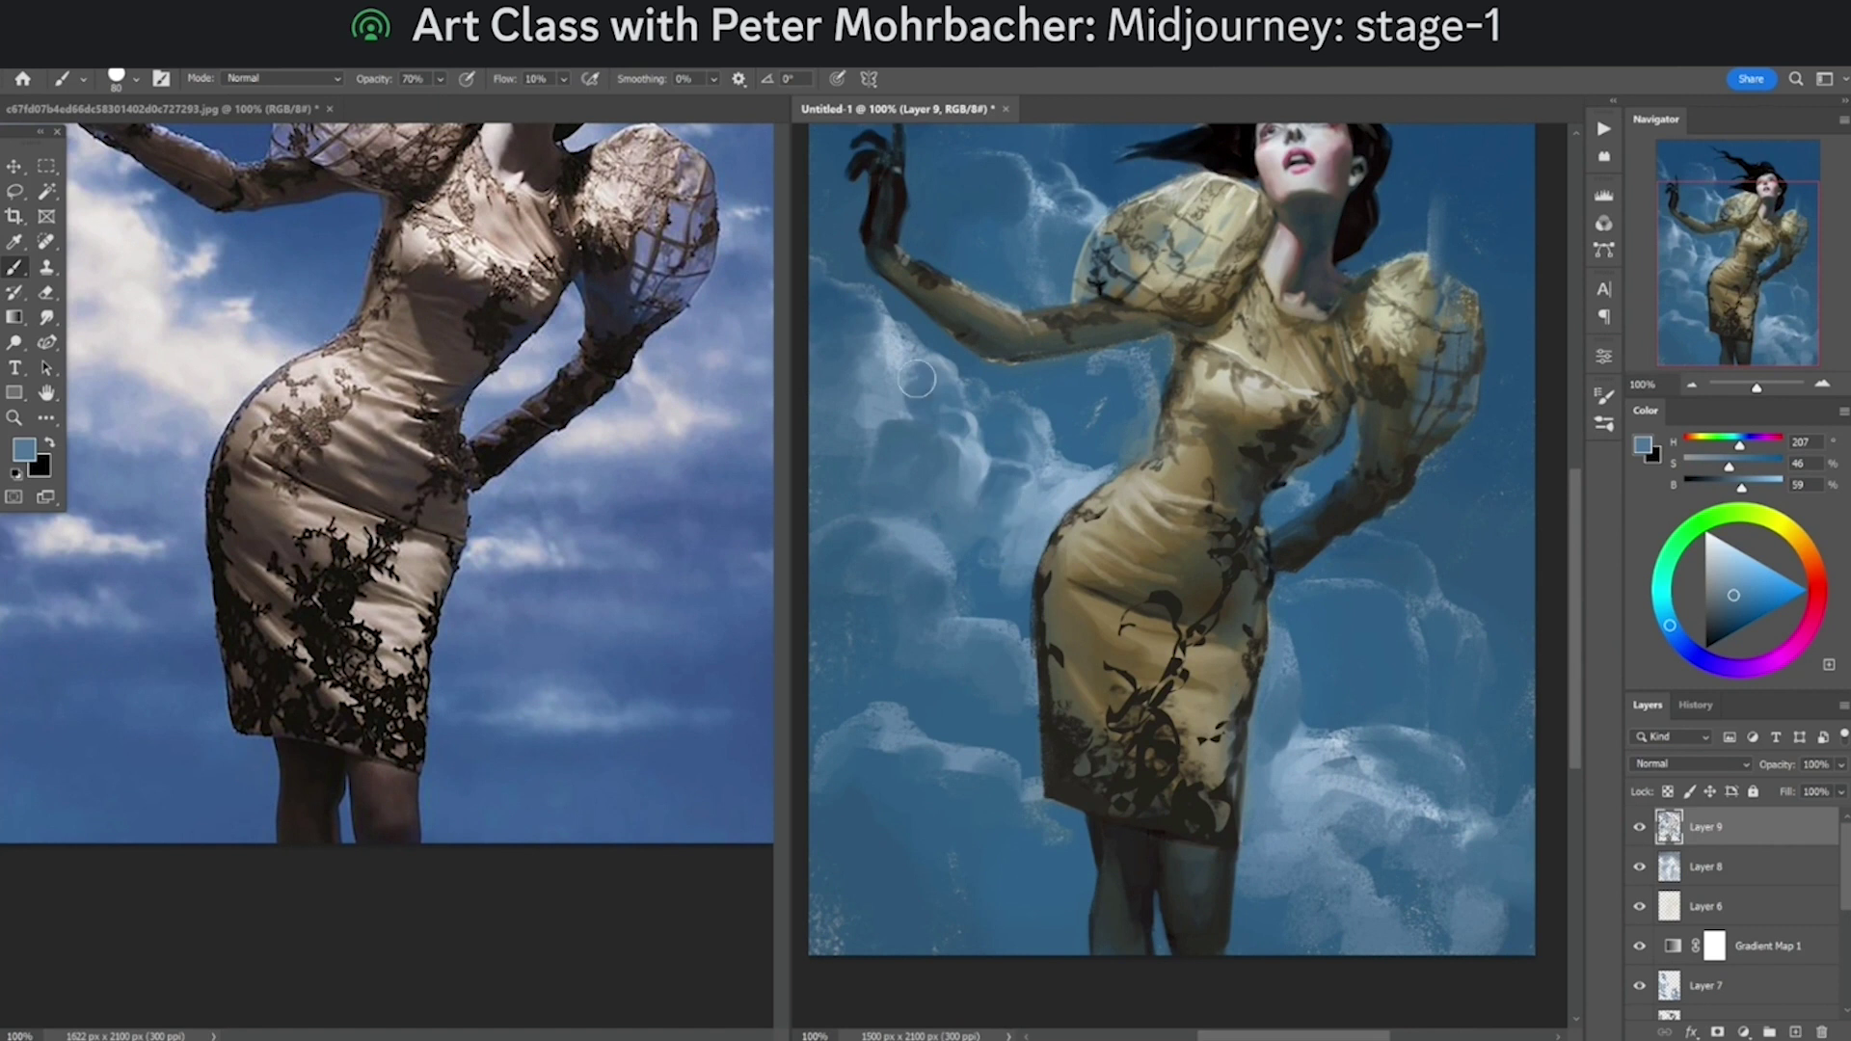
# Step: Lighten the cloud beside the waist with sampled pale blues at 20% to 30% opacity
pyautogui.keyDown('alt'); pyautogui.click(973, 511); pyautogui.keyUp('alt')
pyautogui.press('2')
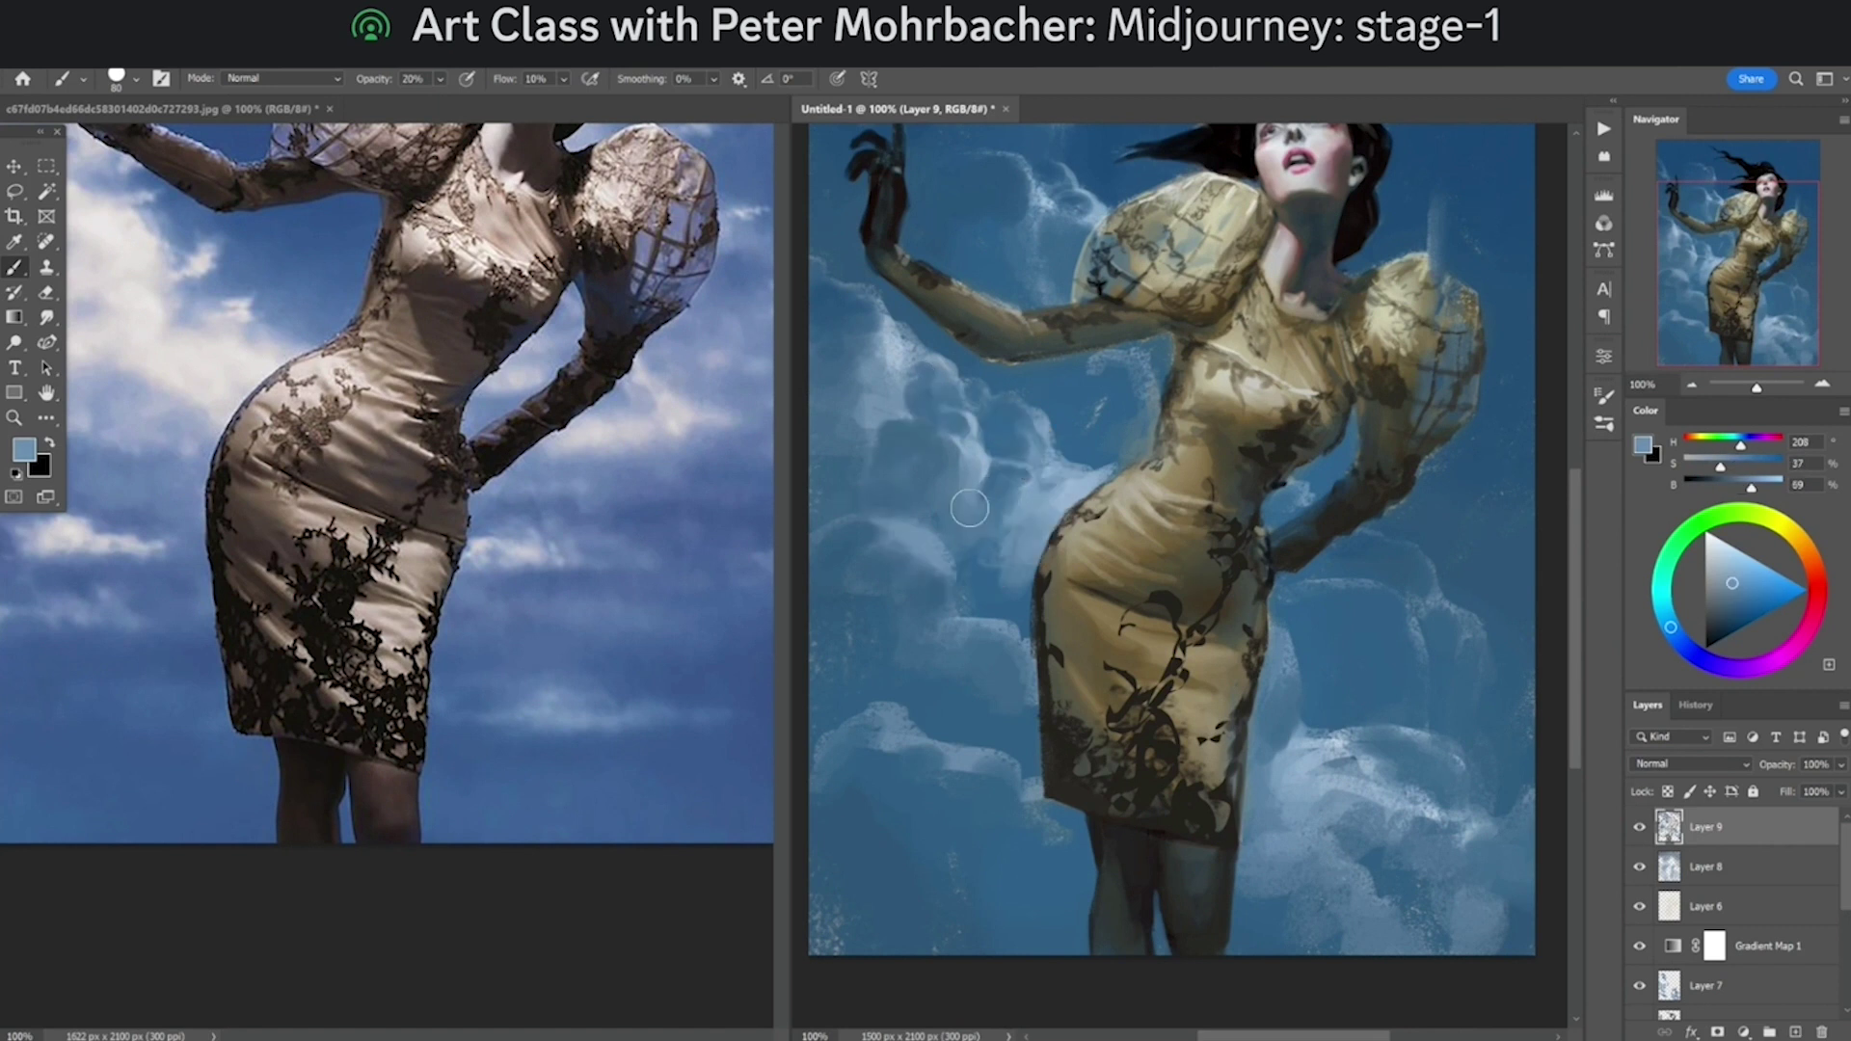
pyautogui.keyDown('alt'); pyautogui.click(976, 493); pyautogui.keyUp('alt')
pyautogui.press('3')
pyautogui.moveTo(983, 488)
pyautogui.mouseDown()
pyautogui.moveTo(999, 506)
pyautogui.moveTo(1014, 466)
pyautogui.mouseUp()
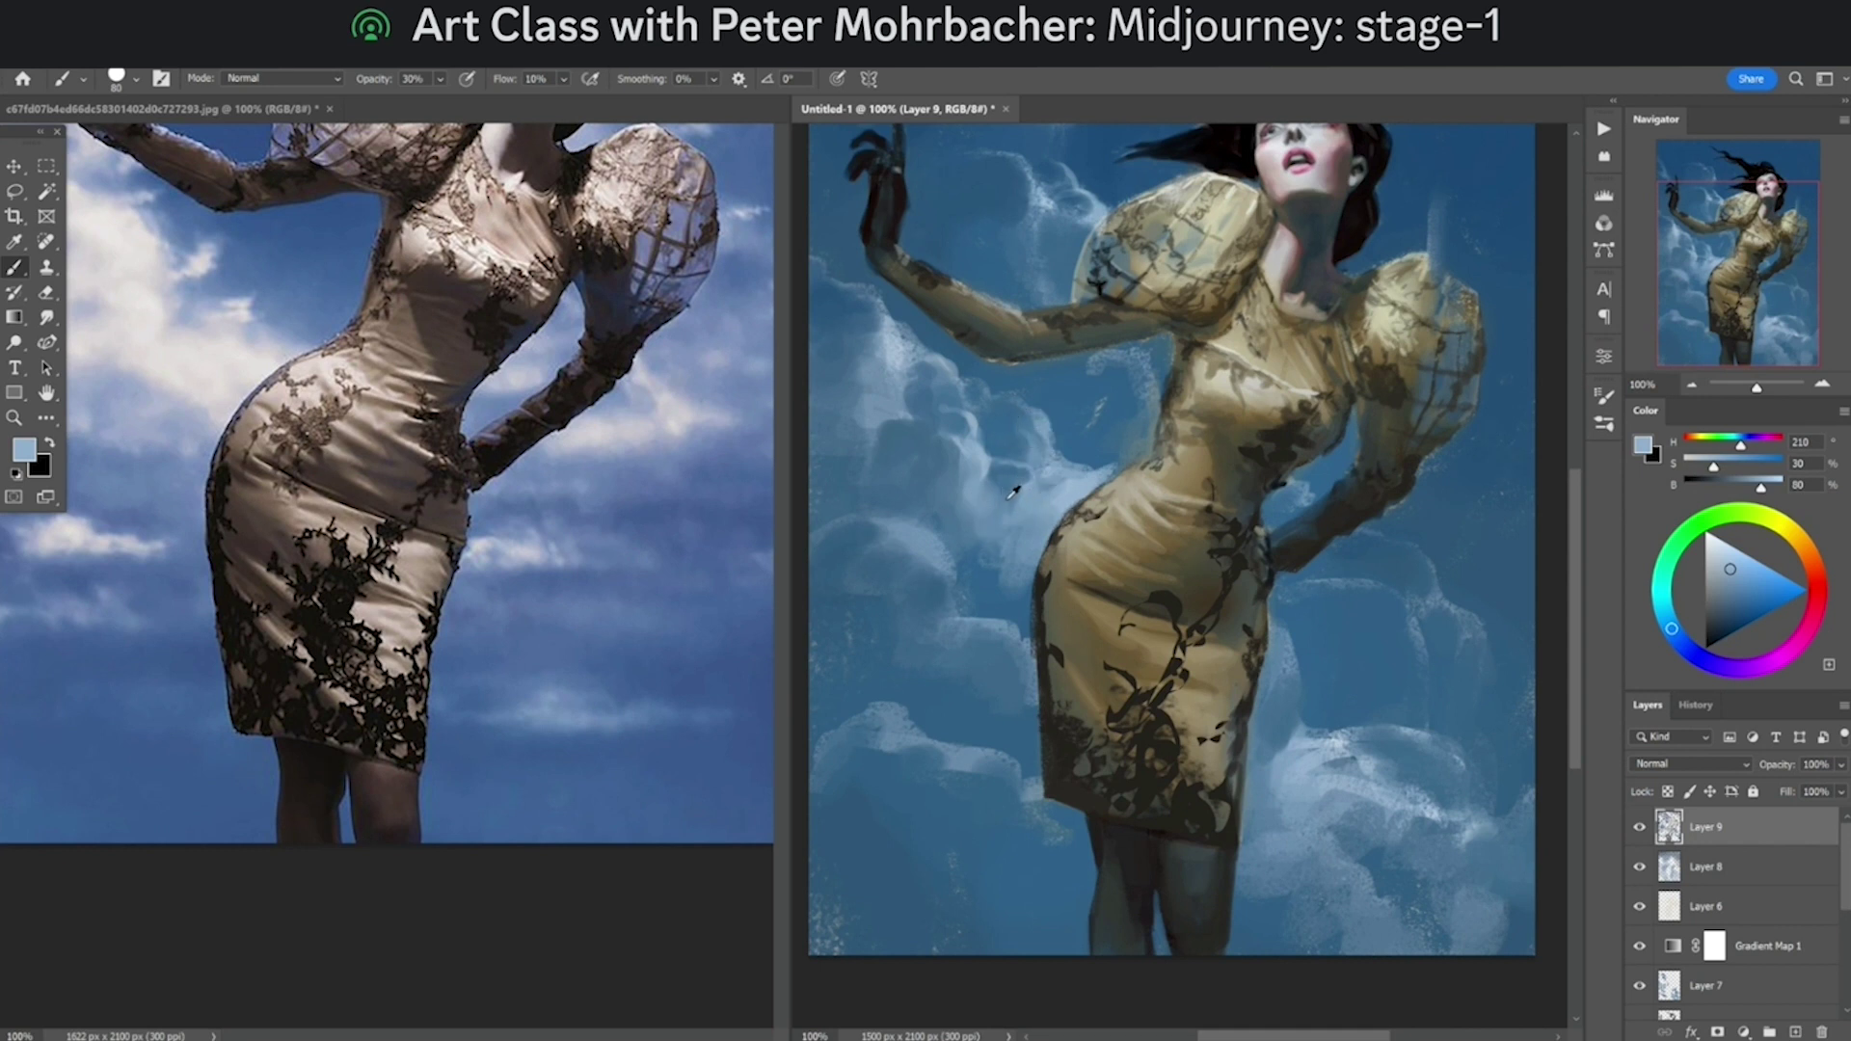
# Step: Add mid-blue shading to the cloud between the waist and the canvas edge with sampled tones at 70% opacity
pyautogui.keyDown('alt'); pyautogui.click(1012, 493); pyautogui.keyUp('alt')
pyautogui.keyDown('alt'); pyautogui.click(1012, 472); pyautogui.keyUp('alt')
pyautogui.keyDown('alt'); pyautogui.click(1013, 466); pyautogui.keyUp('alt')
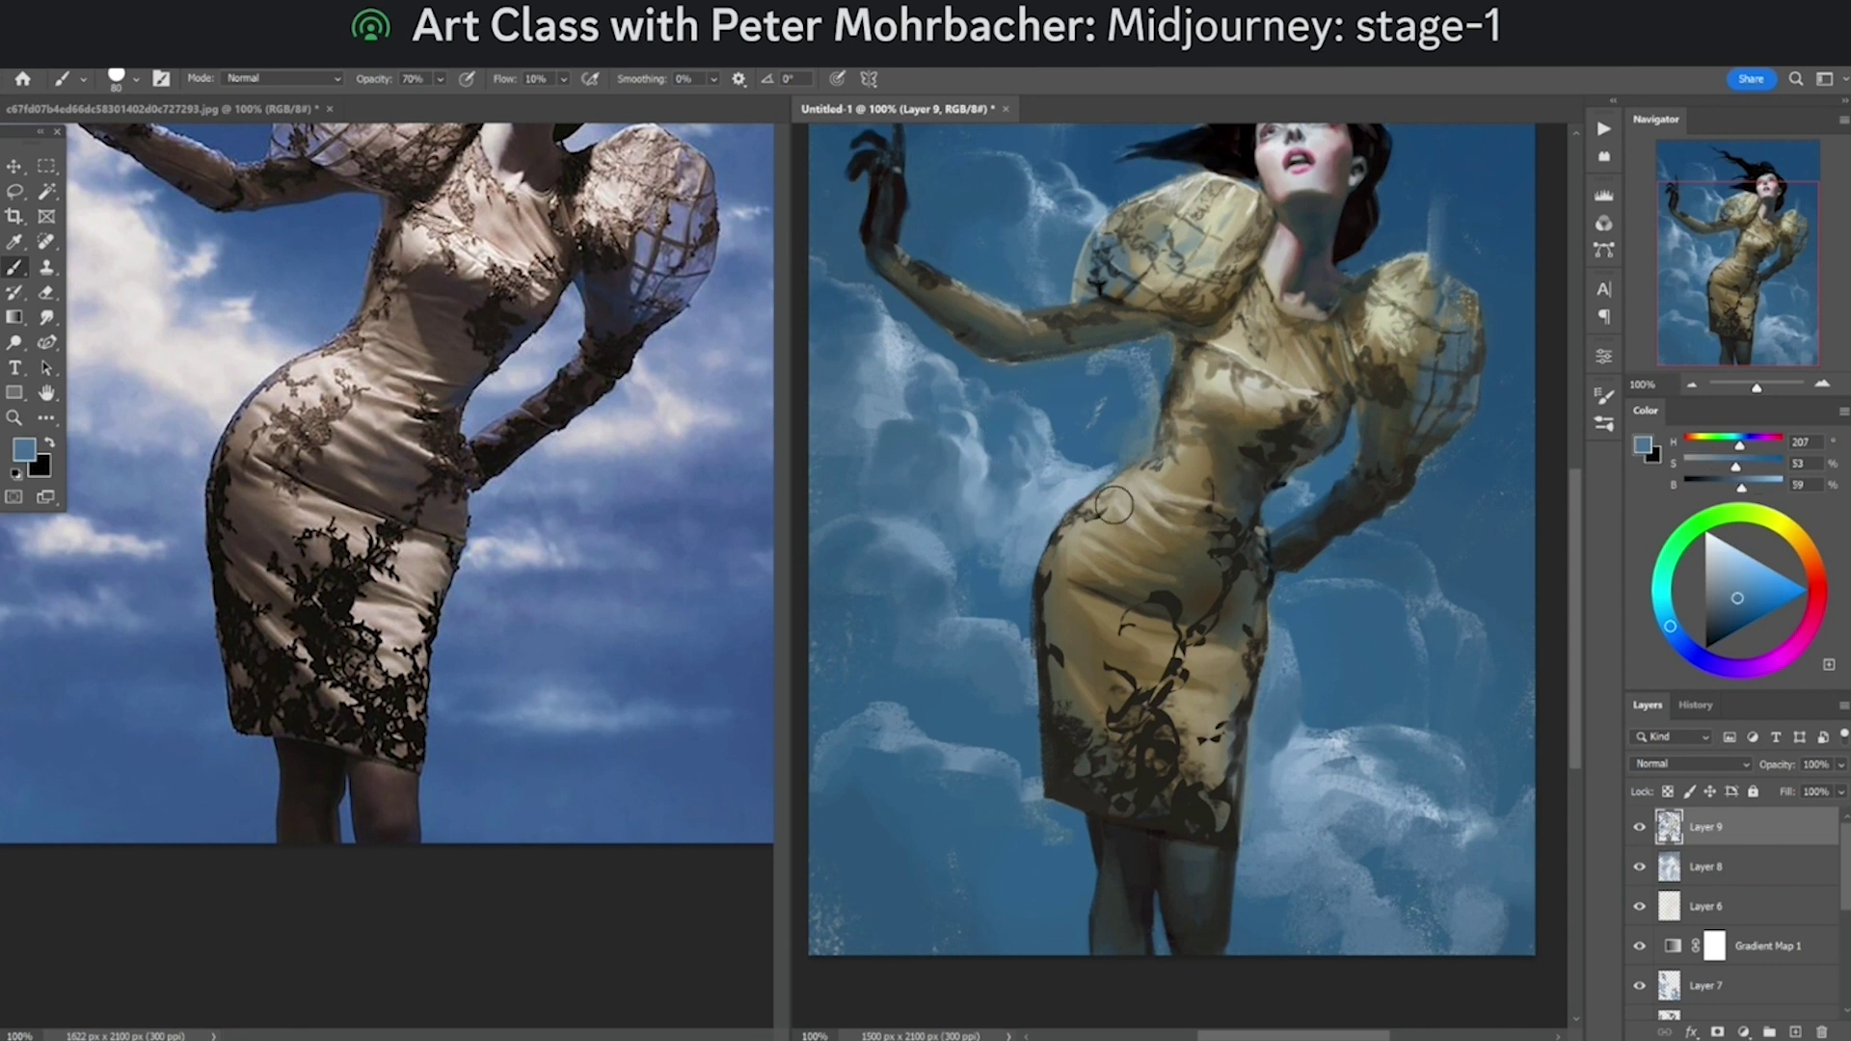
pyautogui.keyDown('alt'); pyautogui.click(835, 551); pyautogui.keyUp('alt')
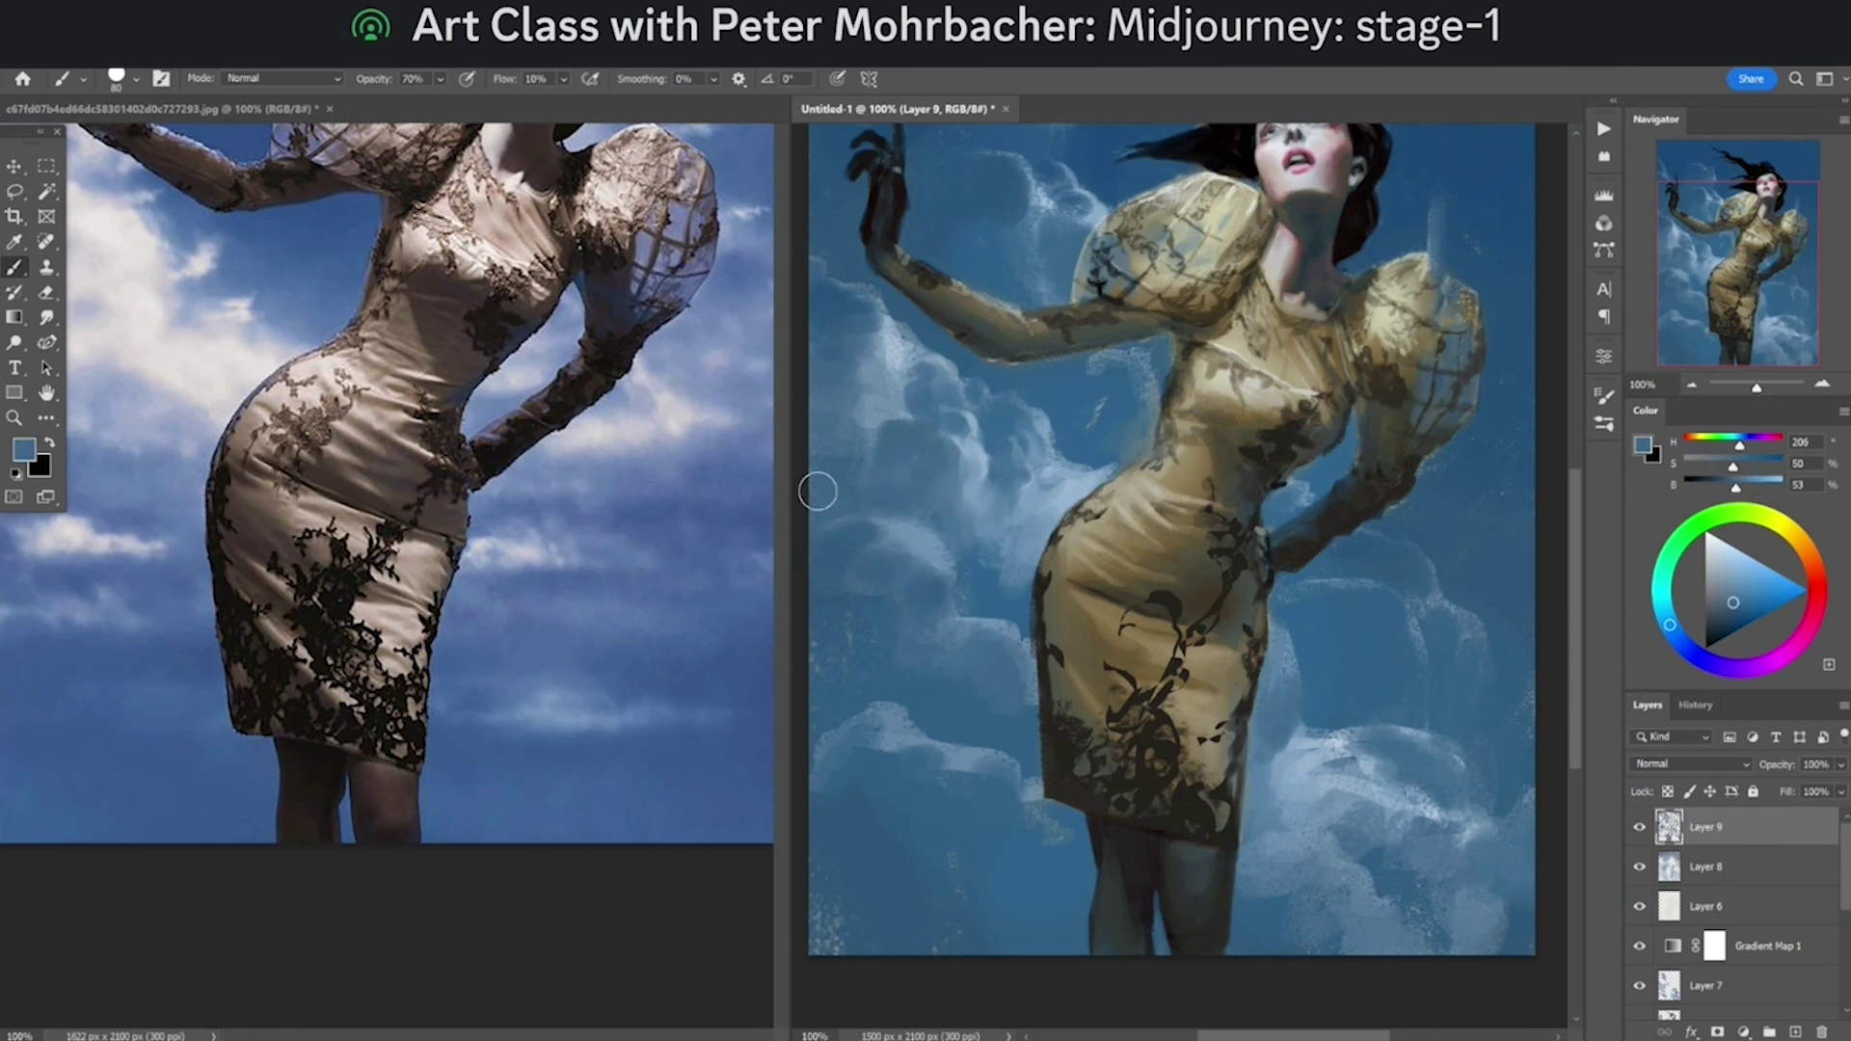
# Step: Soften the dress outline at the waist with sampled gray at 20% opacity and darken the skirt's edge with sampled dark brown at 40%
pyautogui.keyDown('alt'); pyautogui.click(1107, 416); pyautogui.keyUp('alt')
pyautogui.keyDown('alt'); pyautogui.click(1161, 448); pyautogui.keyUp('alt')
pyautogui.press('2')
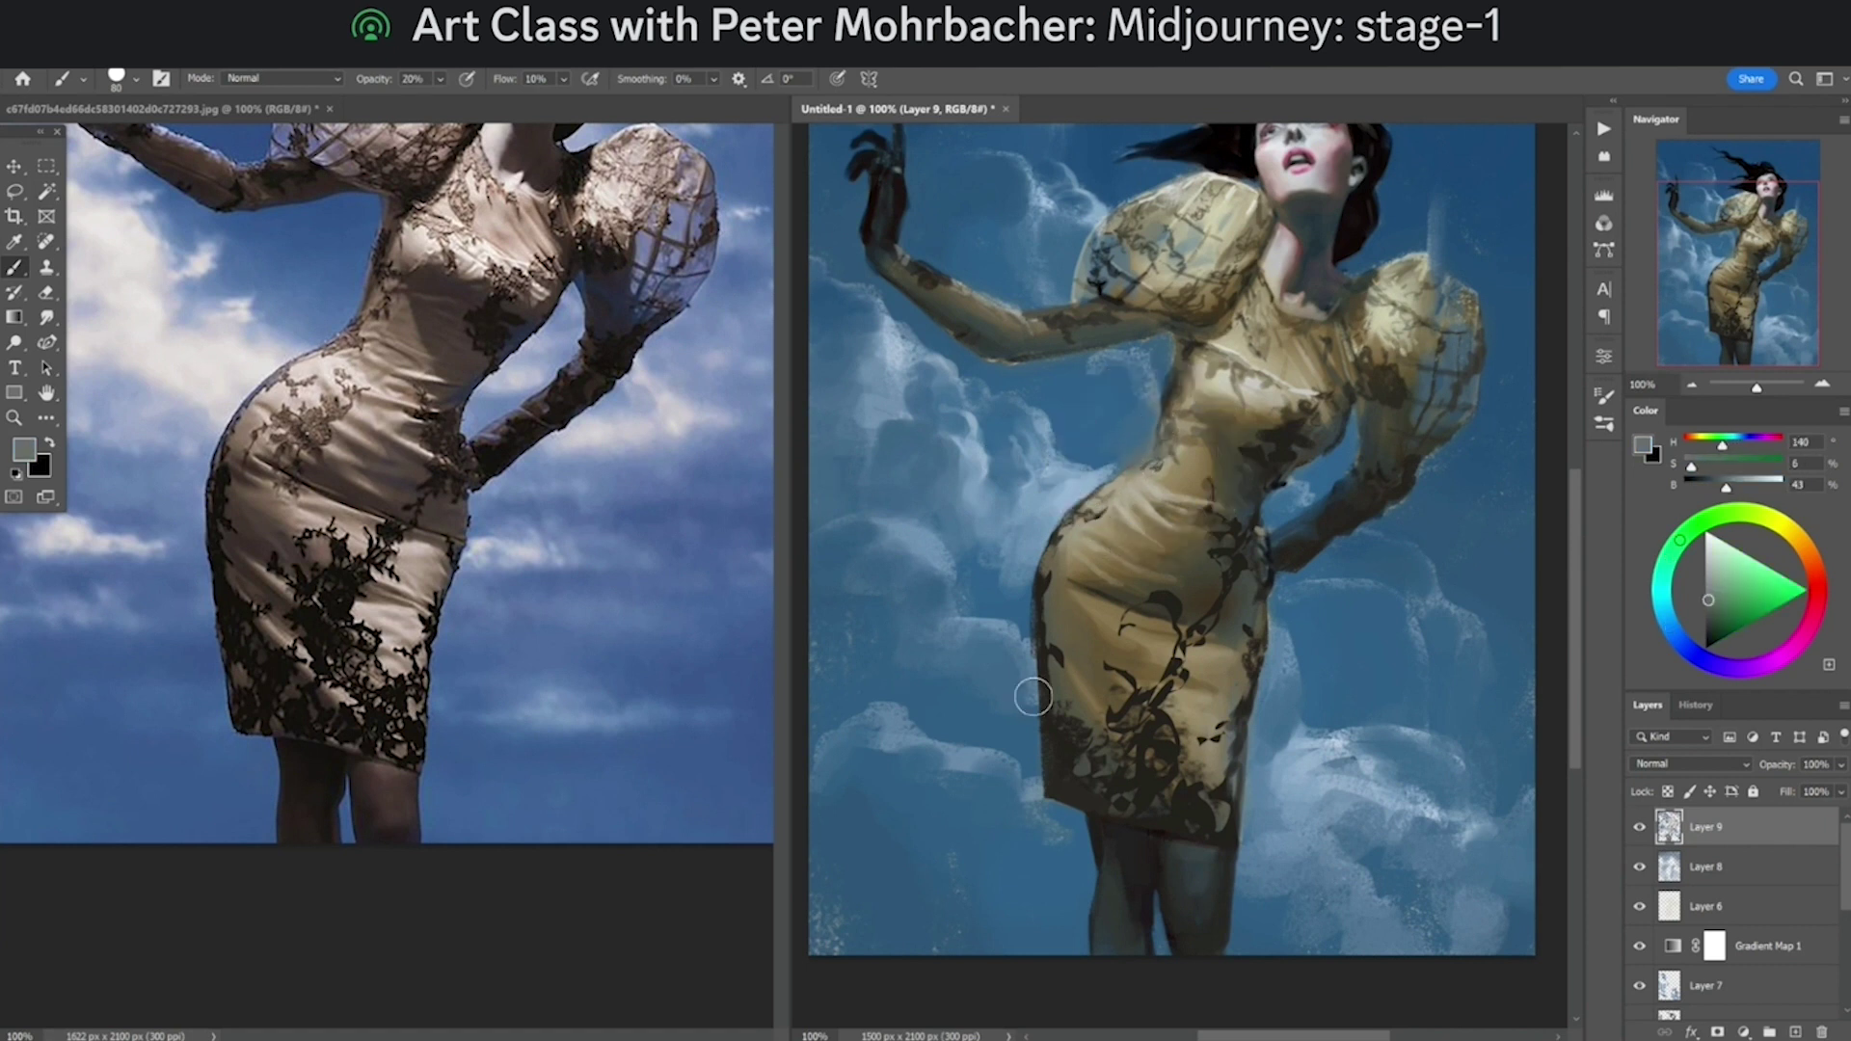
pyautogui.moveTo(1125, 467)
pyautogui.mouseDown()
pyautogui.moveTo(1067, 560)
pyautogui.moveTo(1112, 468)
pyautogui.mouseUp()
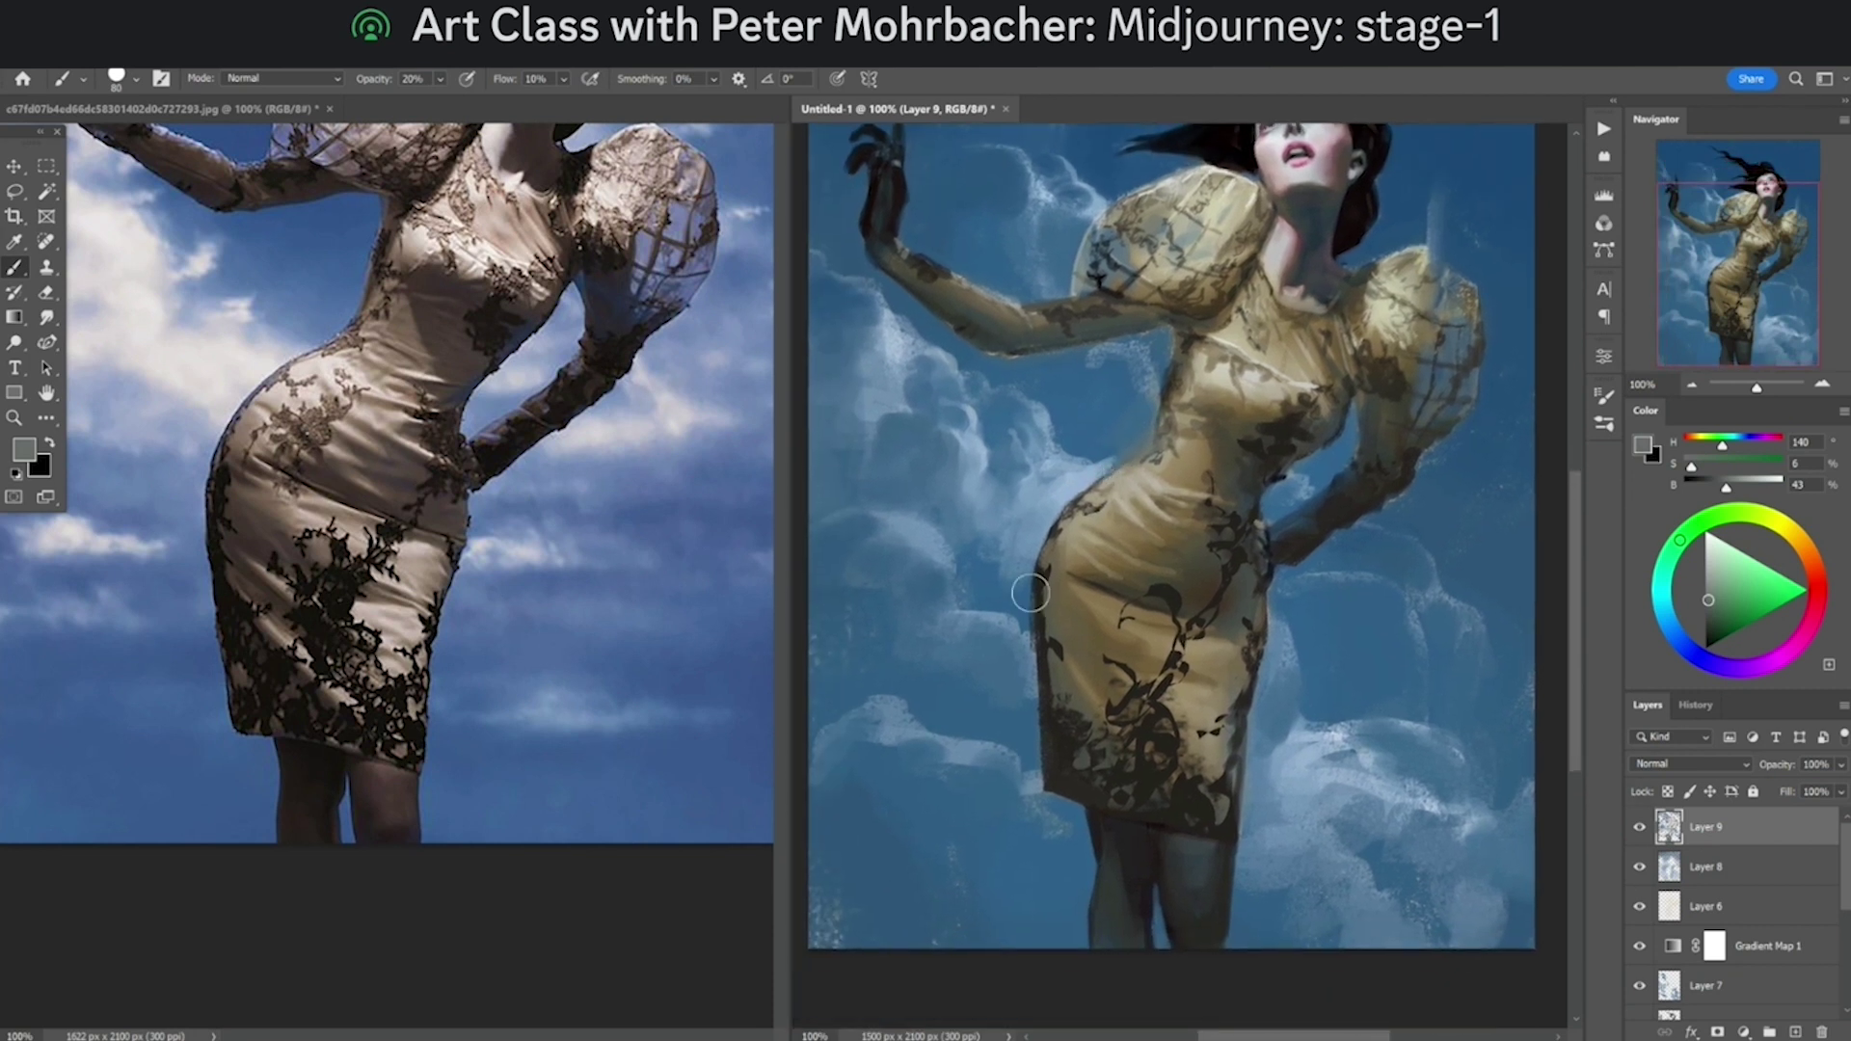
pyautogui.keyDown('alt'); pyautogui.click(1051, 653); pyautogui.keyUp('alt')
pyautogui.press('4')
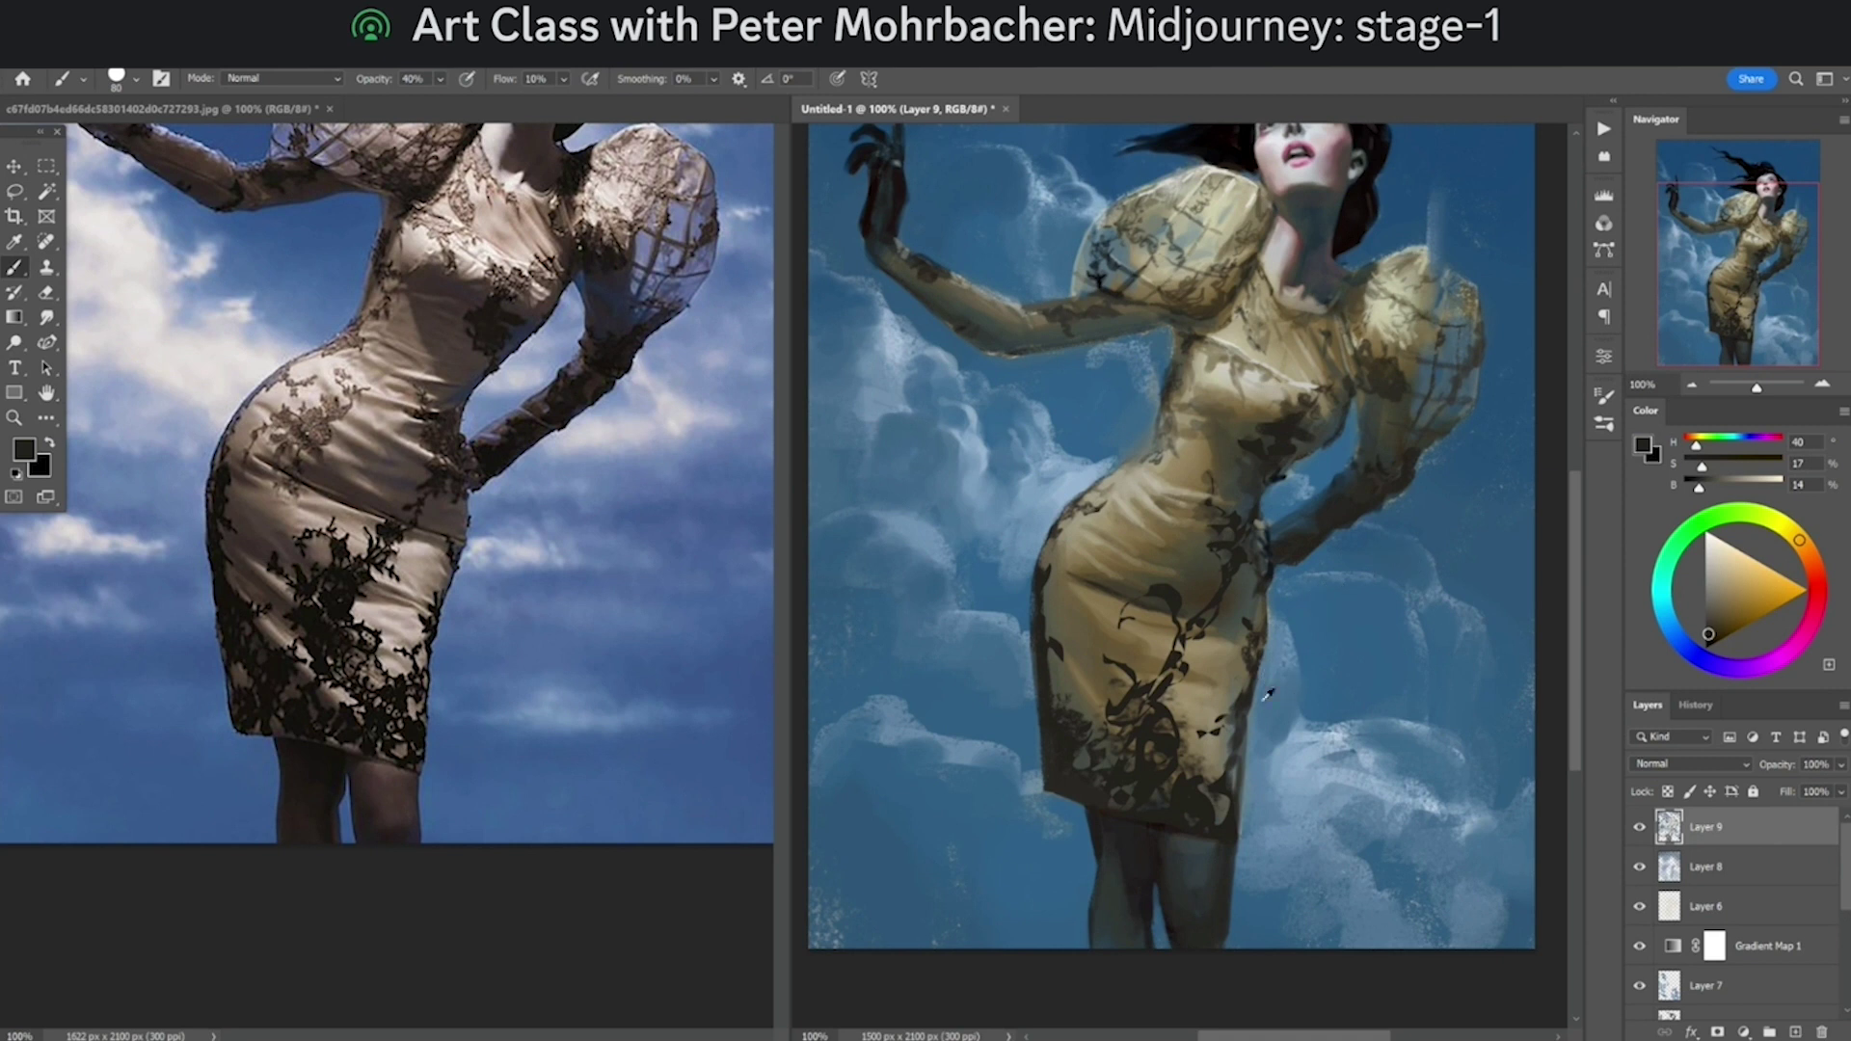
# Step: Rework the clouds beside the skirt below the bent arm with sampled pale blue and deeper sky blue, raising opacity to 70%
pyautogui.keyDown('alt'); pyautogui.click(1288, 665); pyautogui.keyUp('alt')
pyautogui.keyDown('alt'); pyautogui.click(1288, 642); pyautogui.keyUp('alt')
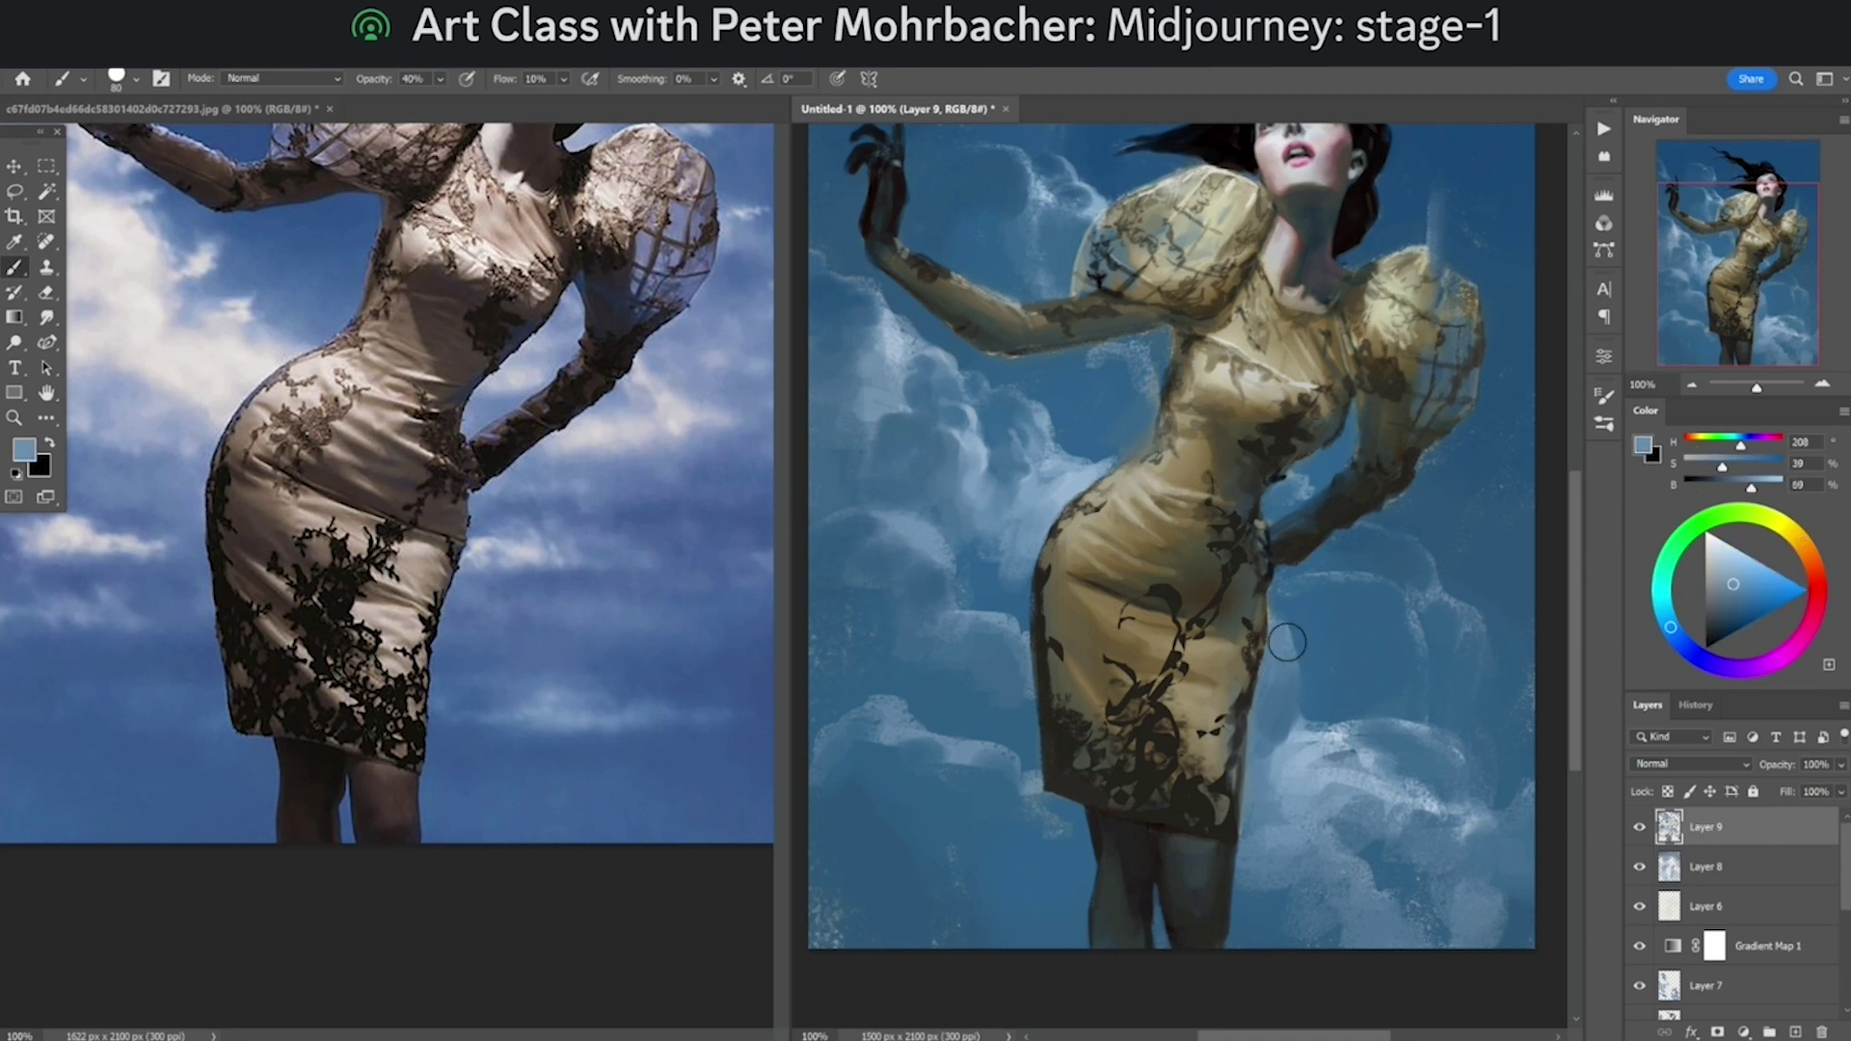
pyautogui.moveTo(1340, 705)
pyautogui.mouseDown()
pyautogui.moveTo(1243, 590)
pyautogui.moveTo(1186, 655)
pyautogui.moveTo(1292, 613)
pyautogui.moveTo(1209, 618)
pyautogui.moveTo(1171, 670)
pyautogui.mouseUp()
pyautogui.keyDown('alt'); pyautogui.click(1217, 611); pyautogui.keyUp('alt')
pyautogui.keyDown('alt'); pyautogui.click(1245, 599); pyautogui.keyUp('alt')
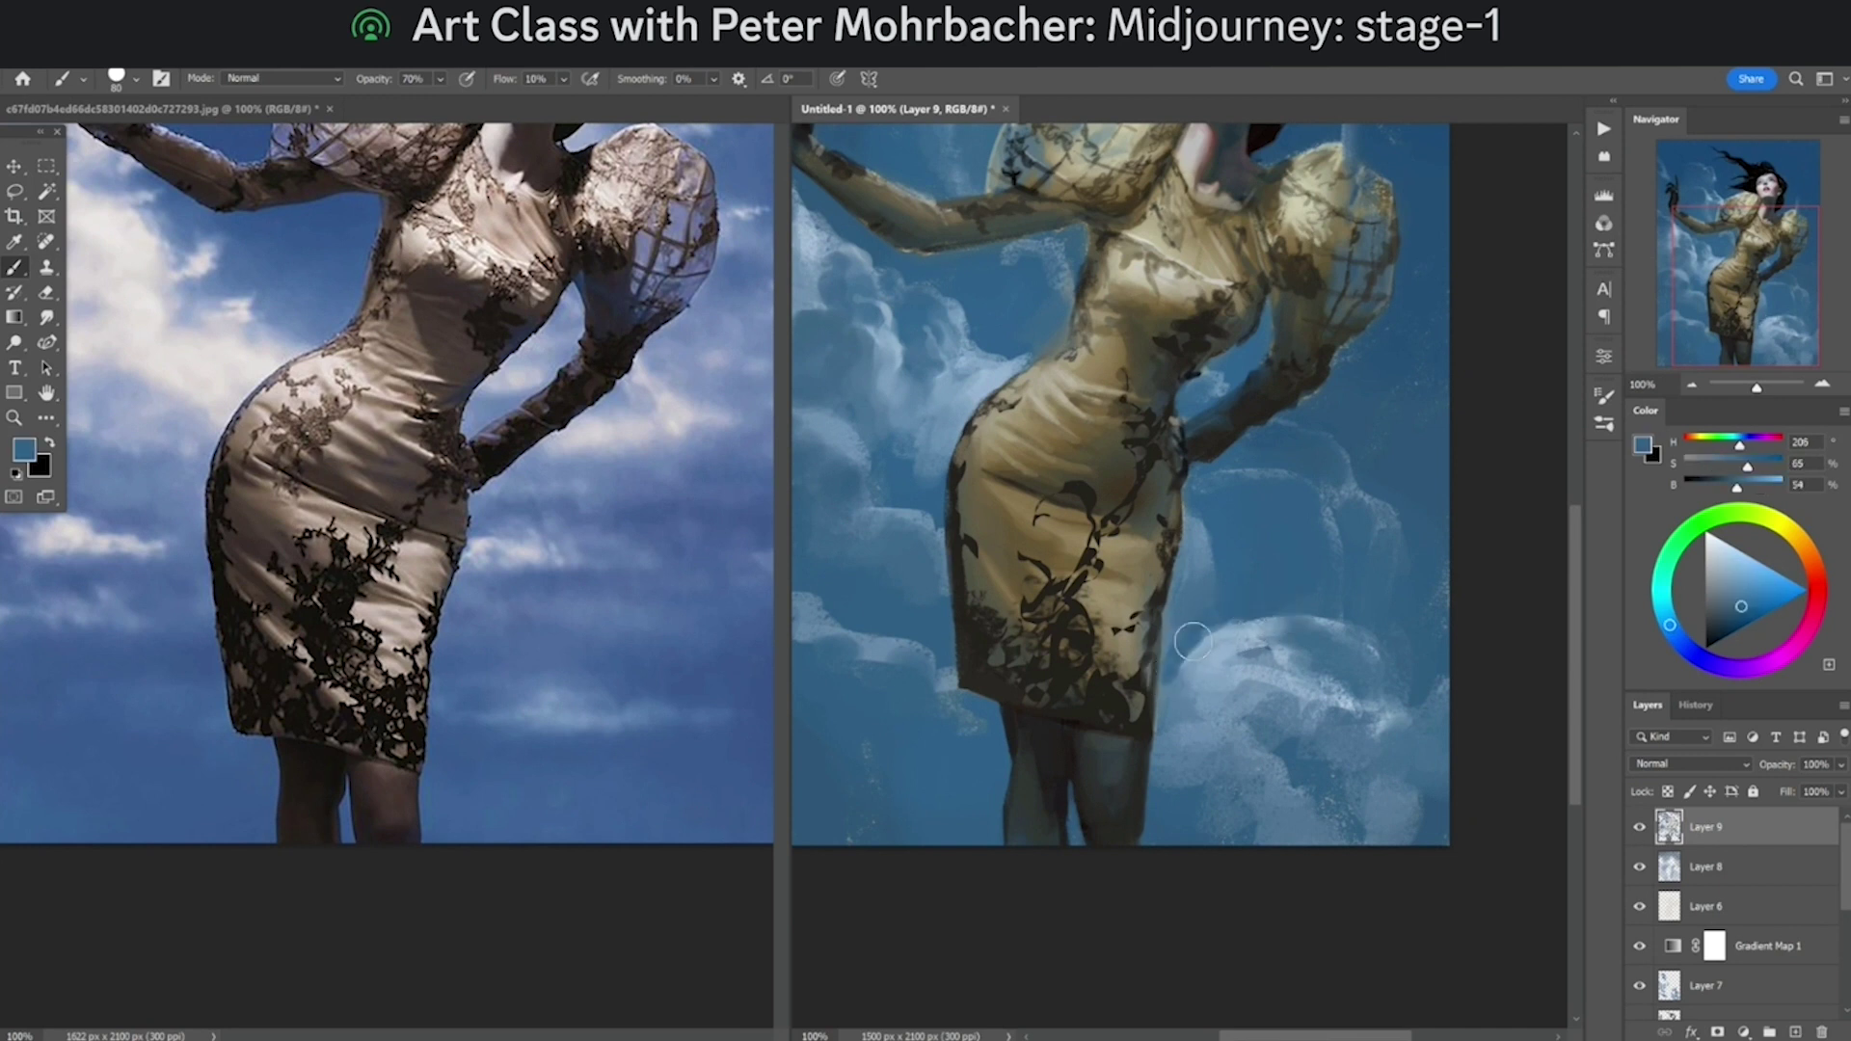
# Step: Shade the inside of the rounded cloud beside the skirt hem with sampled mid blues, lowering brush opacity from 70% to 50%
pyautogui.keyDown('alt'); pyautogui.click(1242, 702); pyautogui.keyUp('alt')
pyautogui.moveTo(1242, 702)
pyautogui.mouseDown()
pyautogui.moveTo(1295, 740)
pyautogui.moveTo(1274, 694)
pyautogui.moveTo(1323, 737)
pyautogui.moveTo(1355, 696)
pyautogui.mouseUp()
pyautogui.keyDown('alt'); pyautogui.click(1293, 725); pyautogui.keyUp('alt')
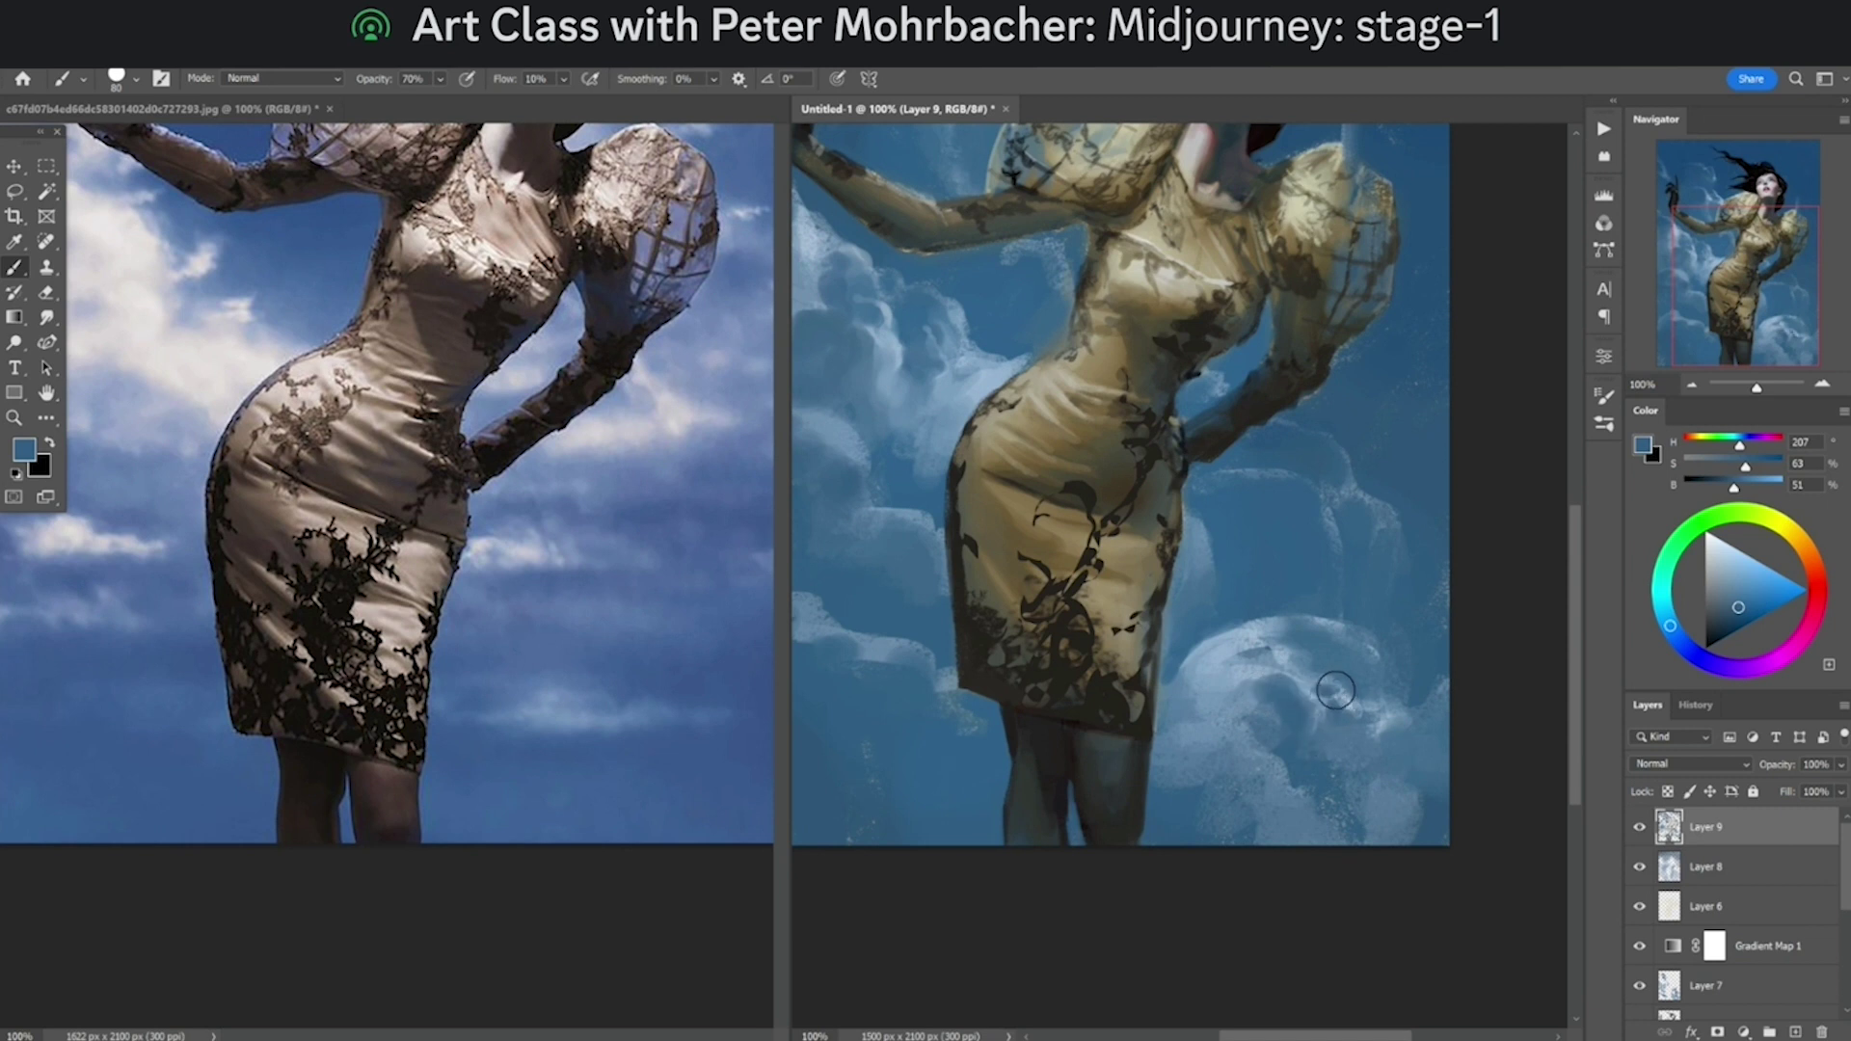
pyautogui.moveTo(1345, 721)
pyautogui.mouseDown()
pyautogui.moveTo(1403, 766)
pyautogui.moveTo(1414, 740)
pyautogui.moveTo(1376, 757)
pyautogui.moveTo(1433, 703)
pyautogui.mouseUp()
pyautogui.keyDown('alt'); pyautogui.click(1281, 704); pyautogui.keyUp('alt')
pyautogui.press('5')
pyautogui.moveTo(1294, 703)
pyautogui.mouseDown()
pyautogui.moveTo(1301, 720)
pyautogui.moveTo(1278, 654)
pyautogui.mouseUp()
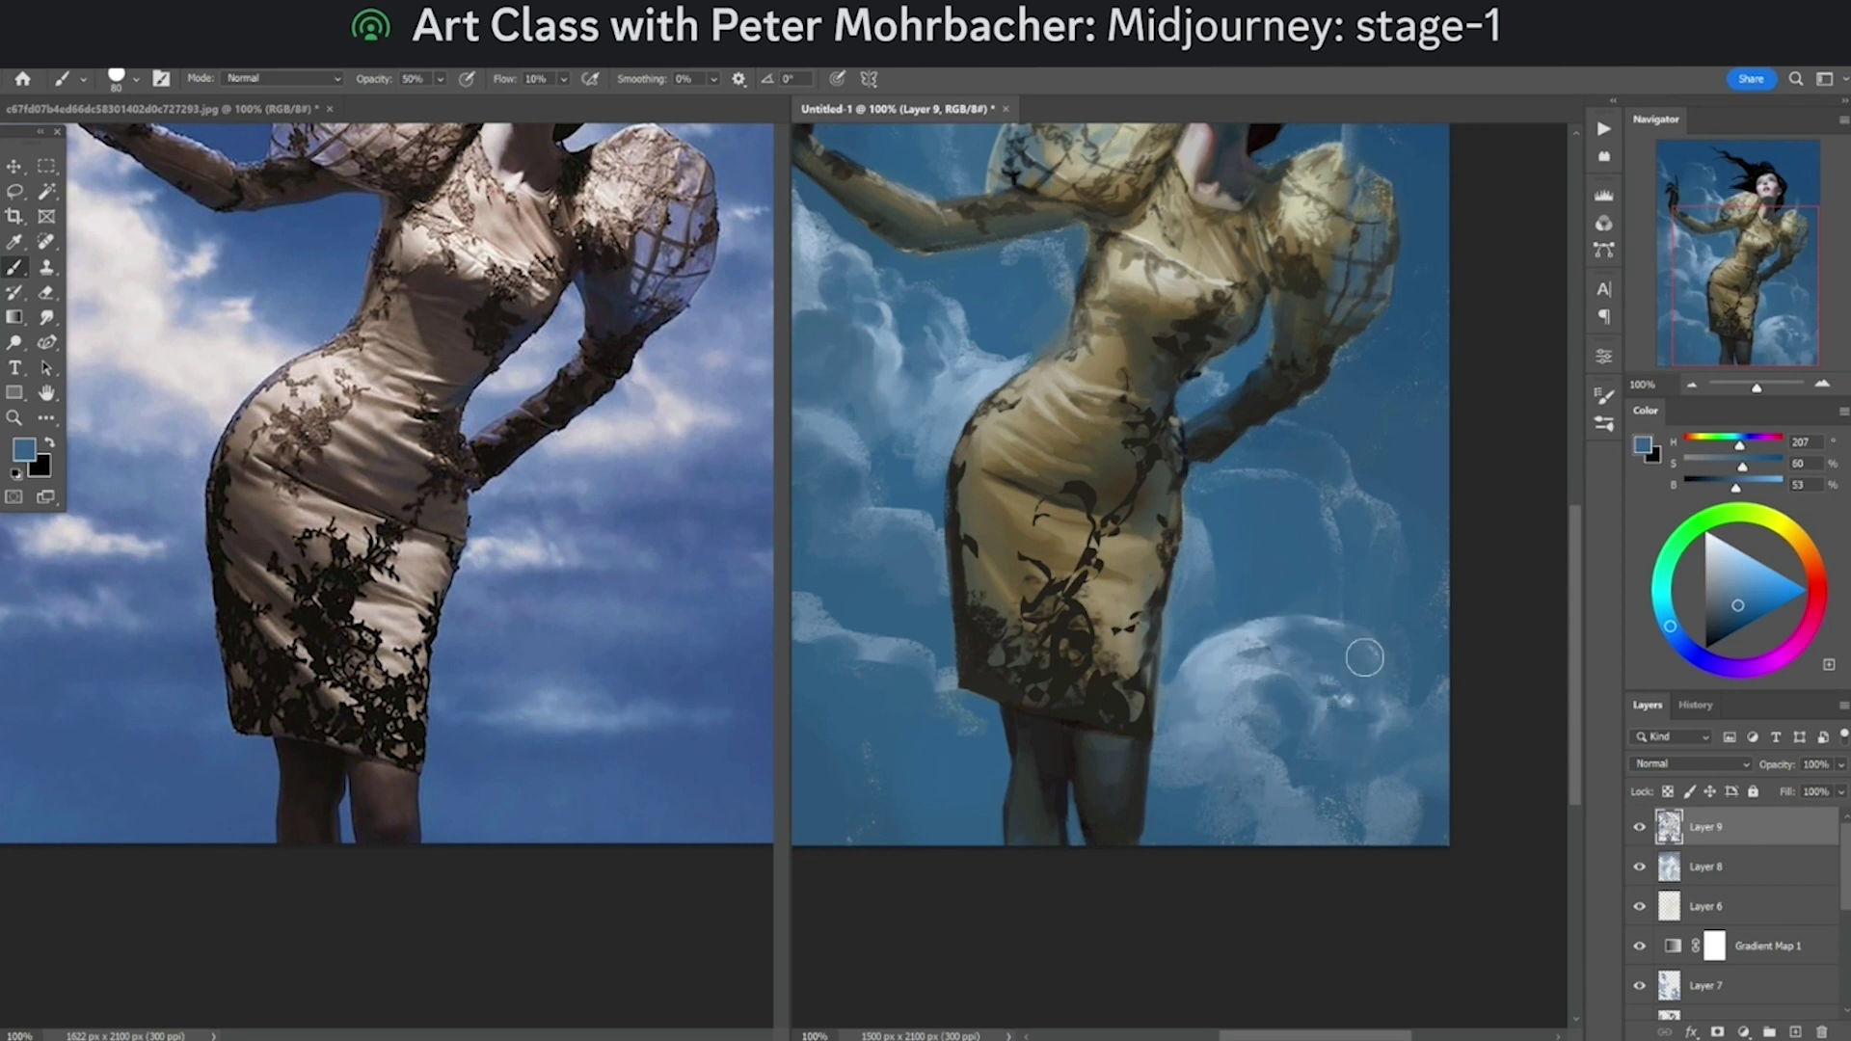
# Step: Blend the base and crown of the cloud beside the legs with sampled blues at 50% opacity
pyautogui.keyDown('alt'); pyautogui.click(1185, 785); pyautogui.keyUp('alt')
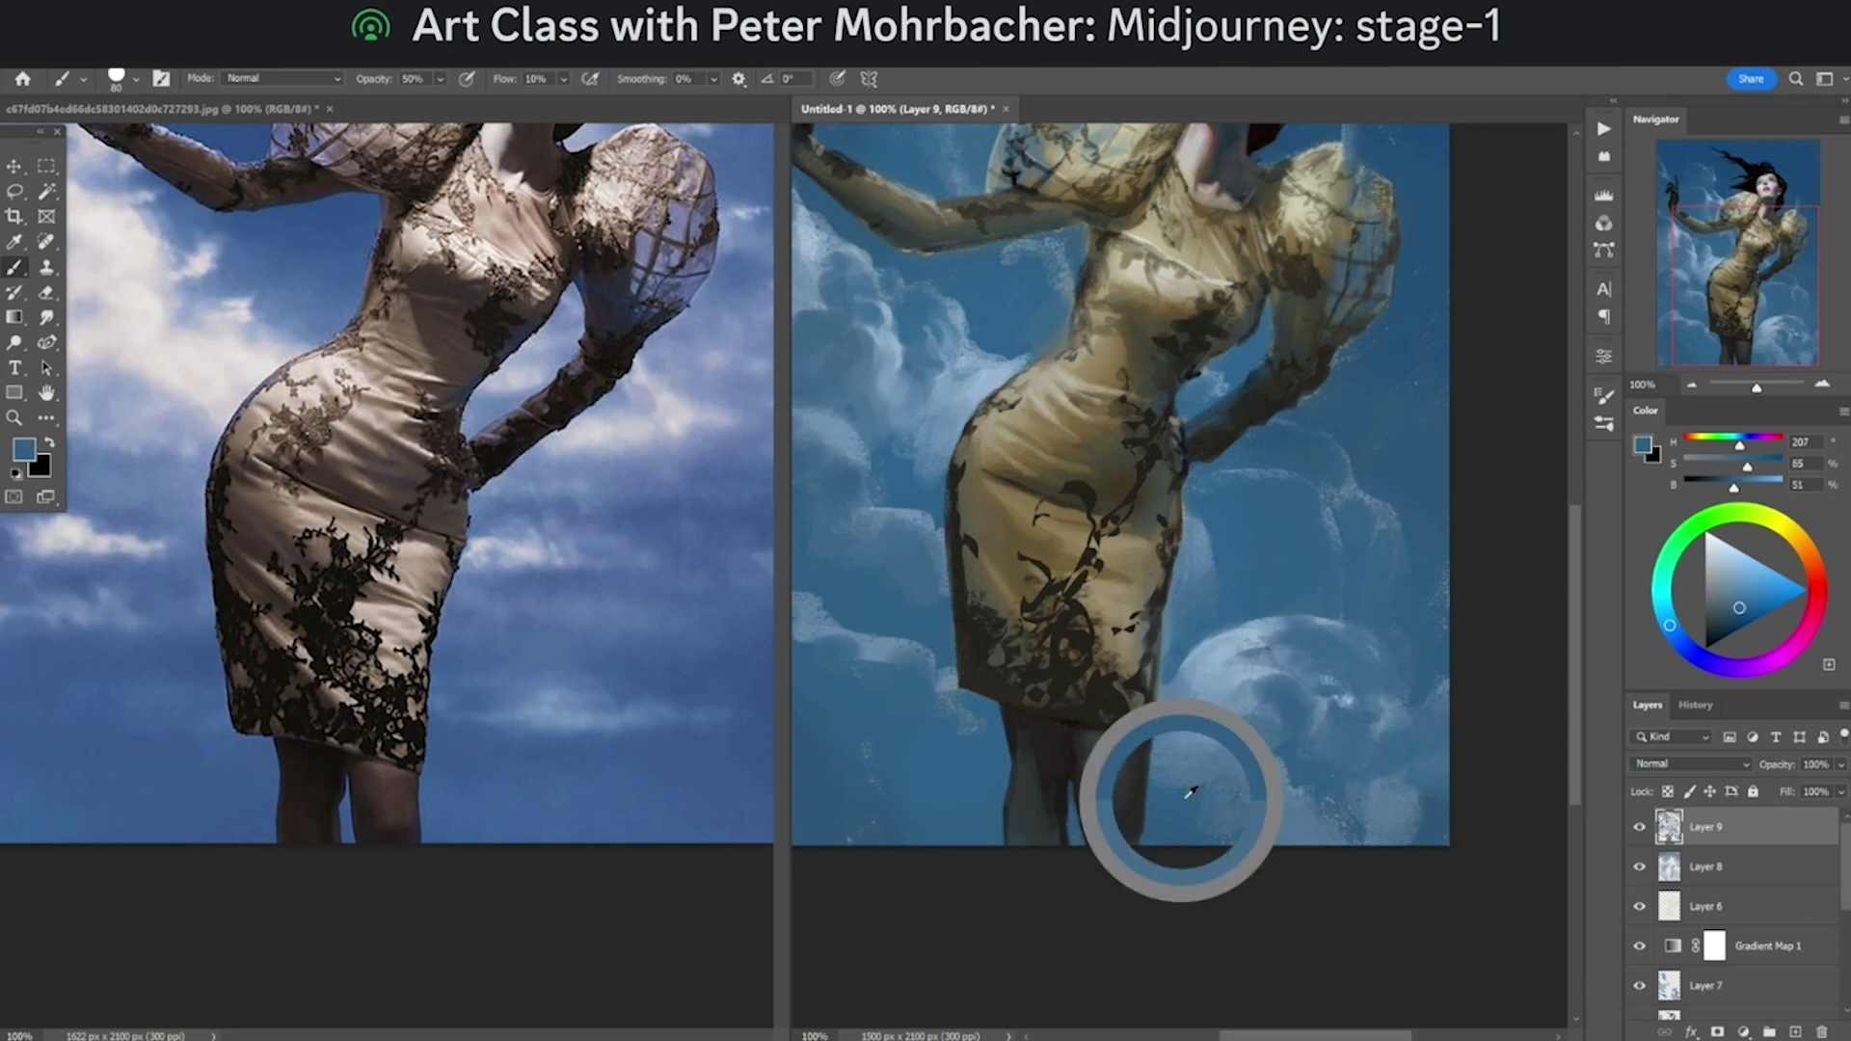
pyautogui.moveTo(1272, 807); pyautogui.dragTo(1337, 803)
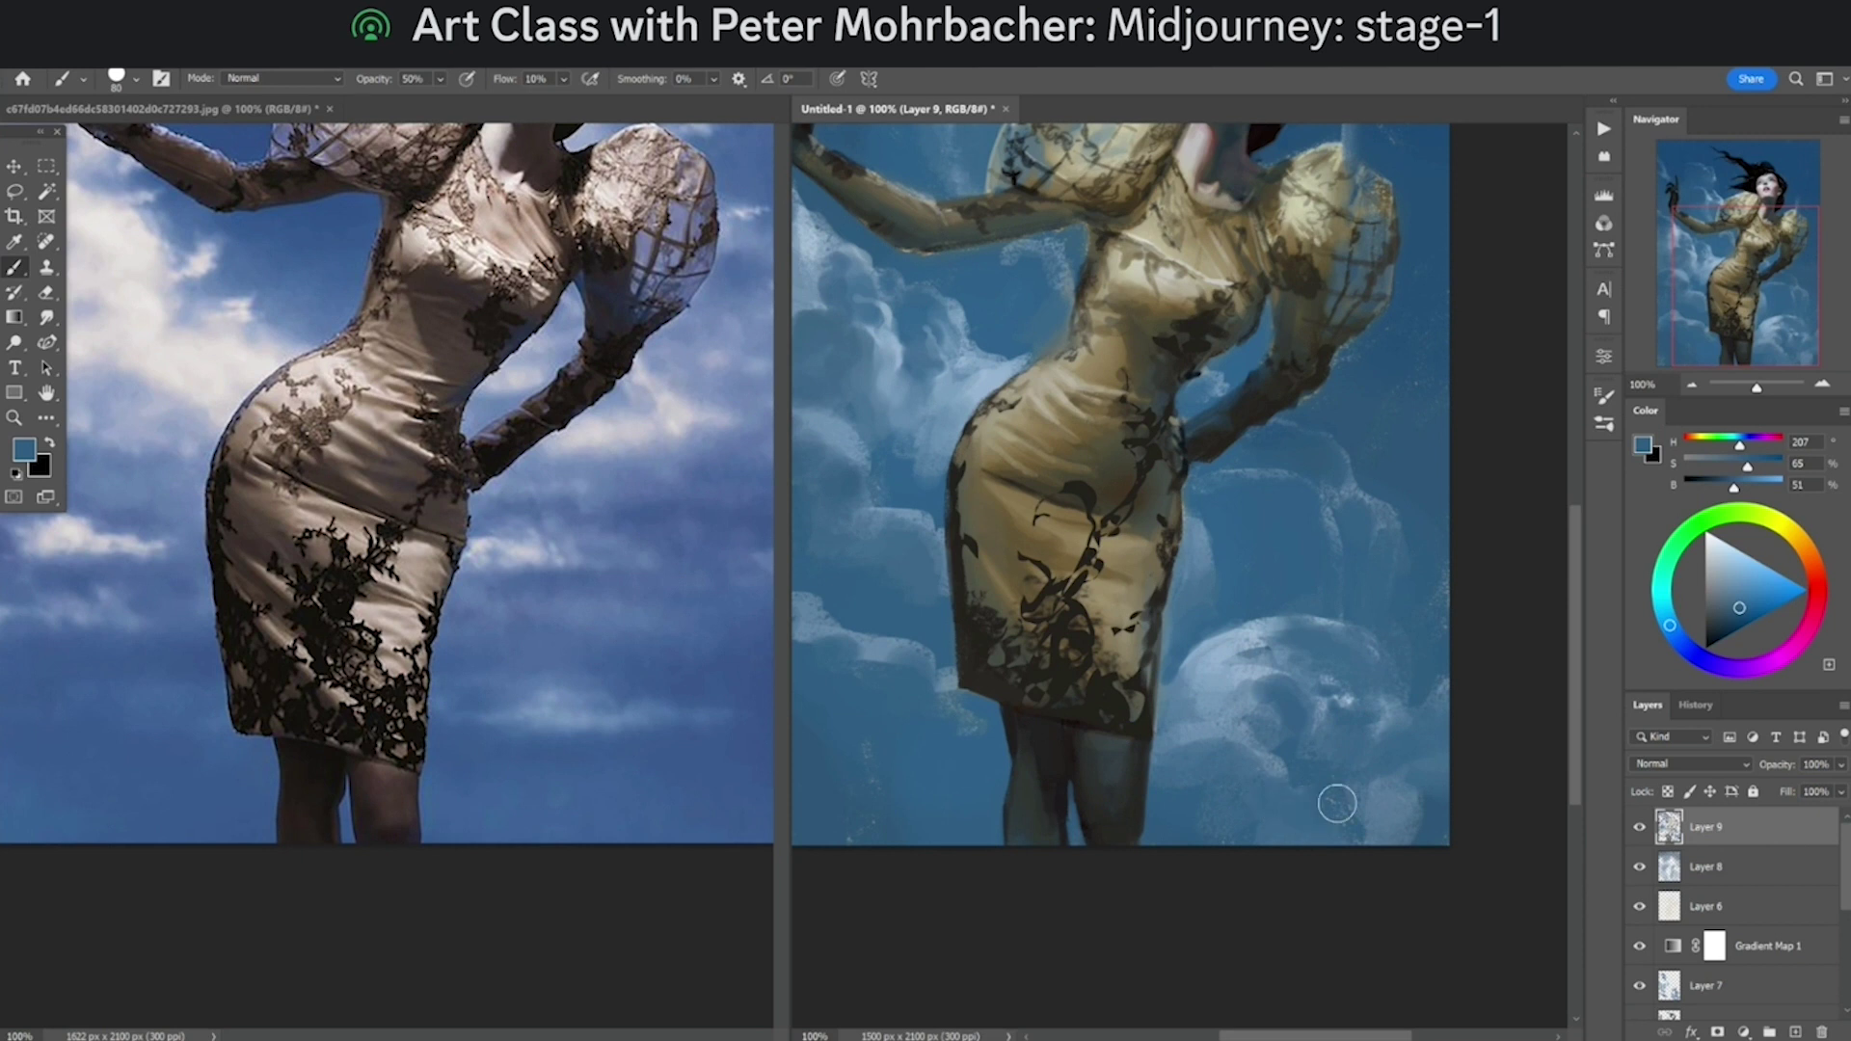
pyautogui.keyDown('alt'); pyautogui.click(1217, 780); pyautogui.keyUp('alt')
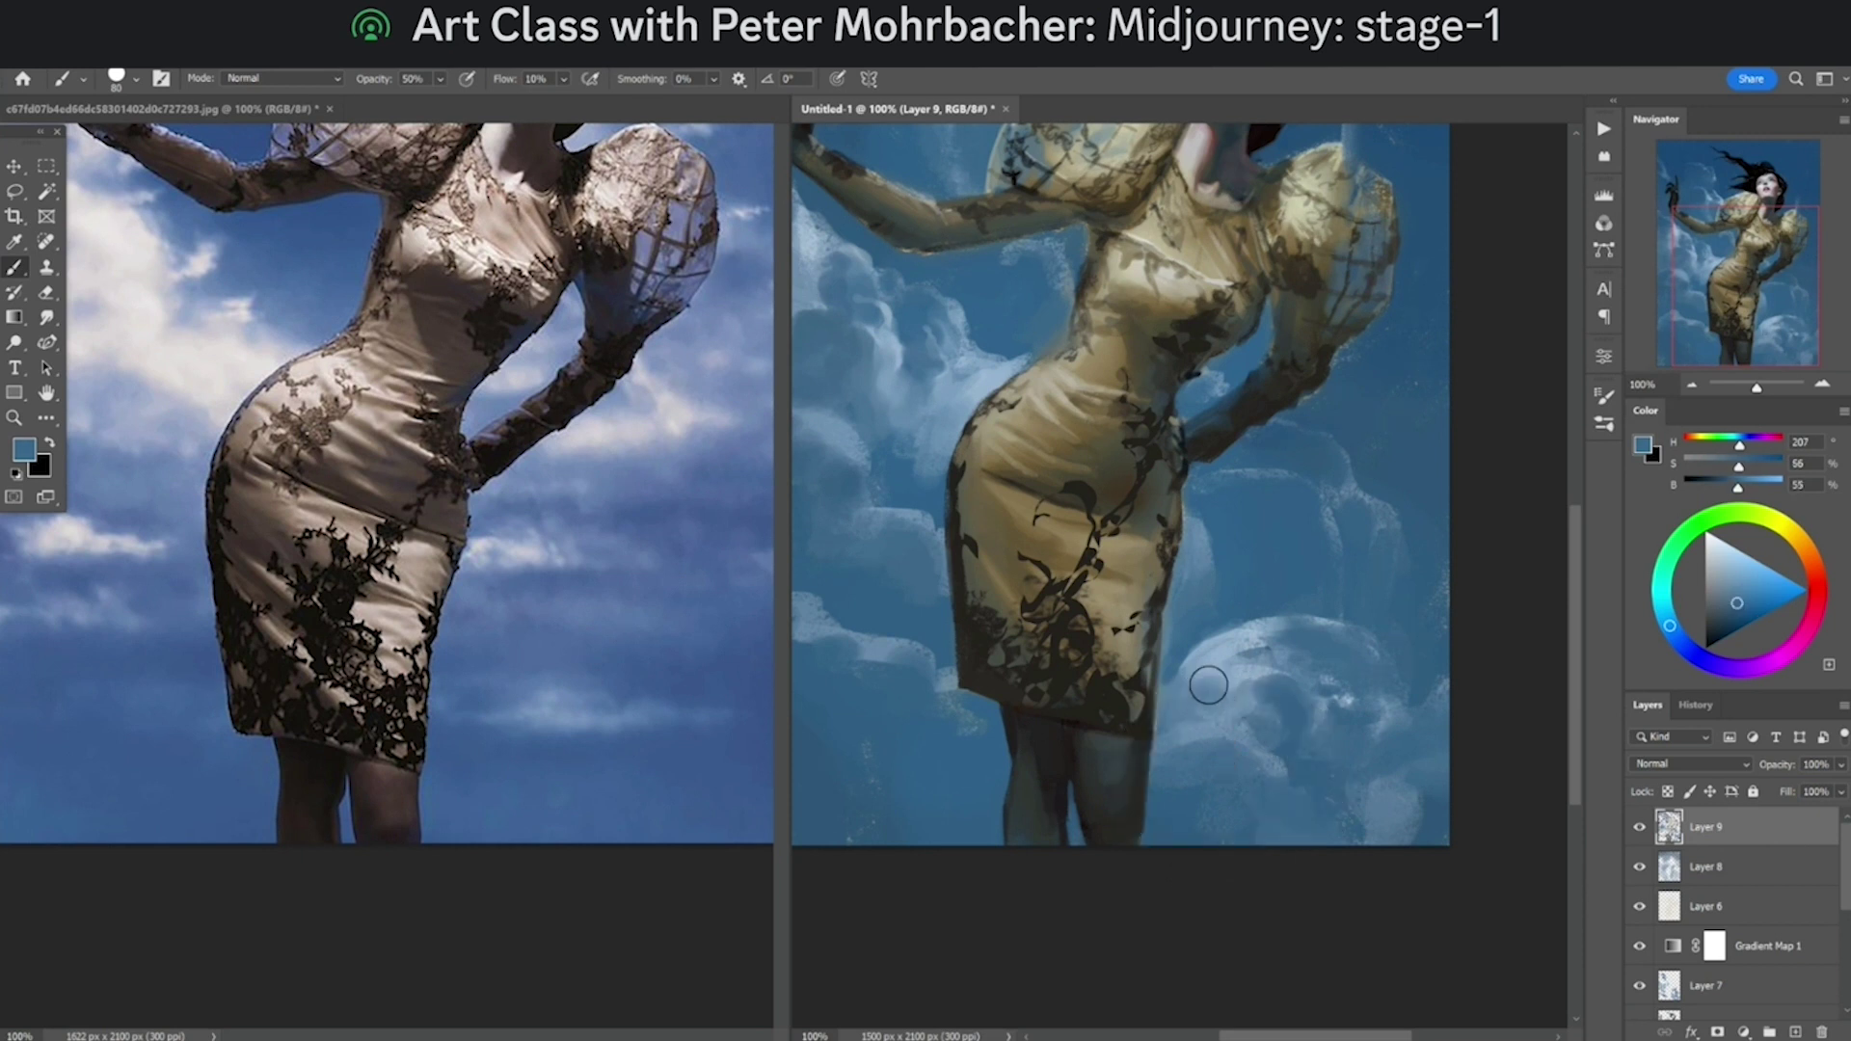
pyautogui.moveTo(1305, 640); pyautogui.dragTo(1314, 656)
pyautogui.keyDown('alt'); pyautogui.click(1211, 703); pyautogui.keyUp('alt')
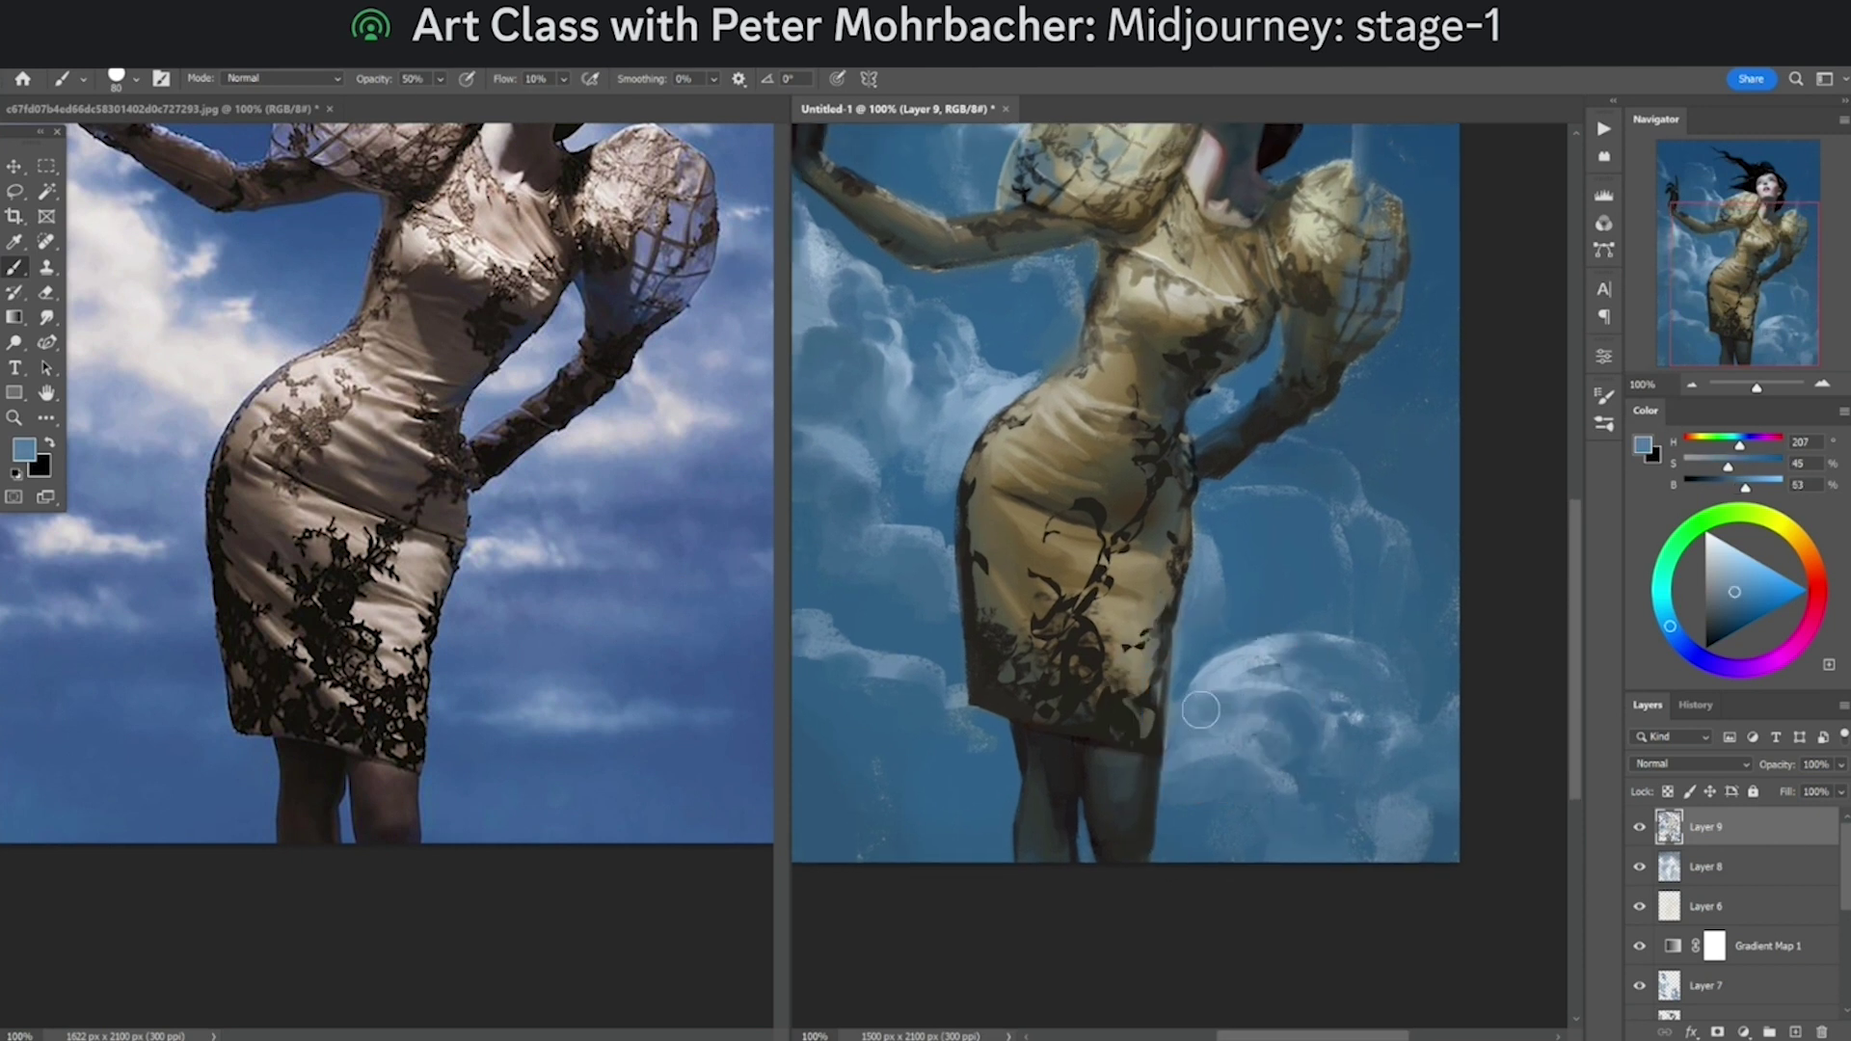
# Step: Soften the wispy cloud below the bent arm with sampled pale and deeper blues at 30% opacity
pyautogui.keyDown('alt'); pyautogui.click(1339, 565); pyautogui.keyUp('alt')
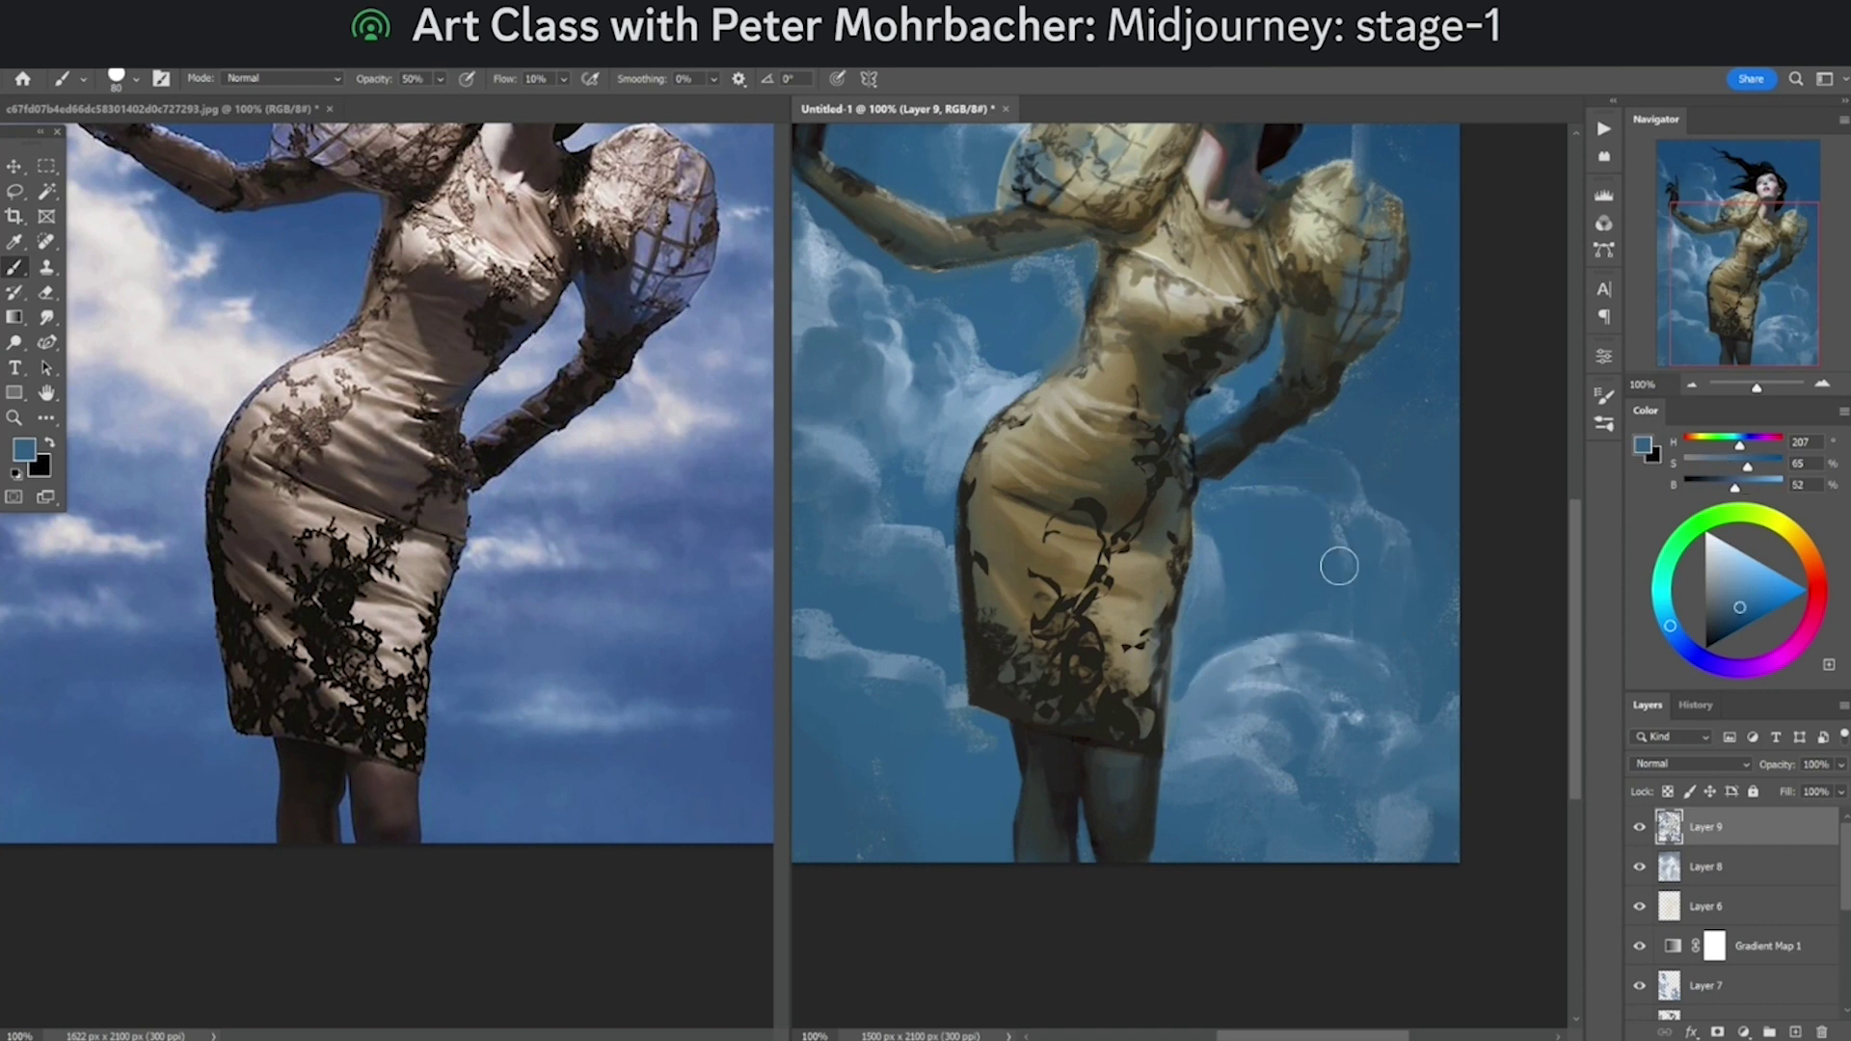
pyautogui.keyDown('alt'); pyautogui.click(1363, 504); pyautogui.keyUp('alt')
pyautogui.press('3')
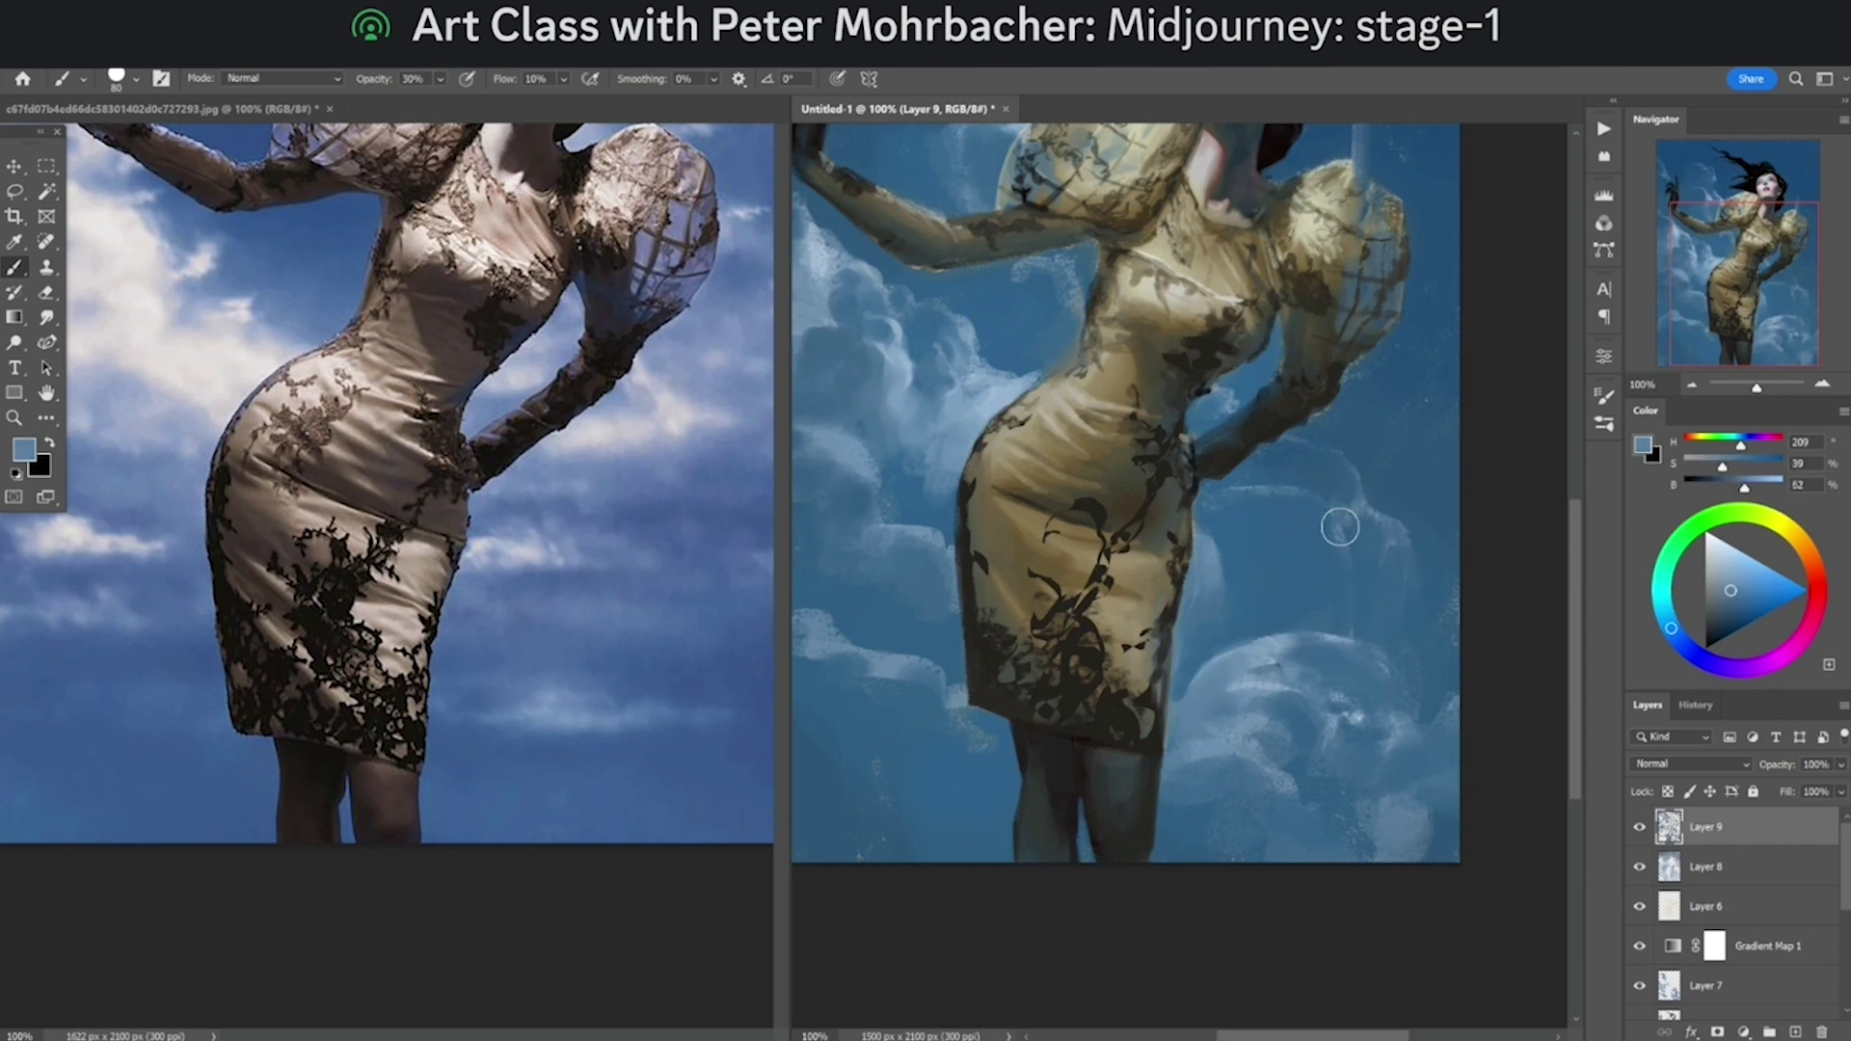
pyautogui.moveTo(1314, 495); pyautogui.dragTo(1351, 583)
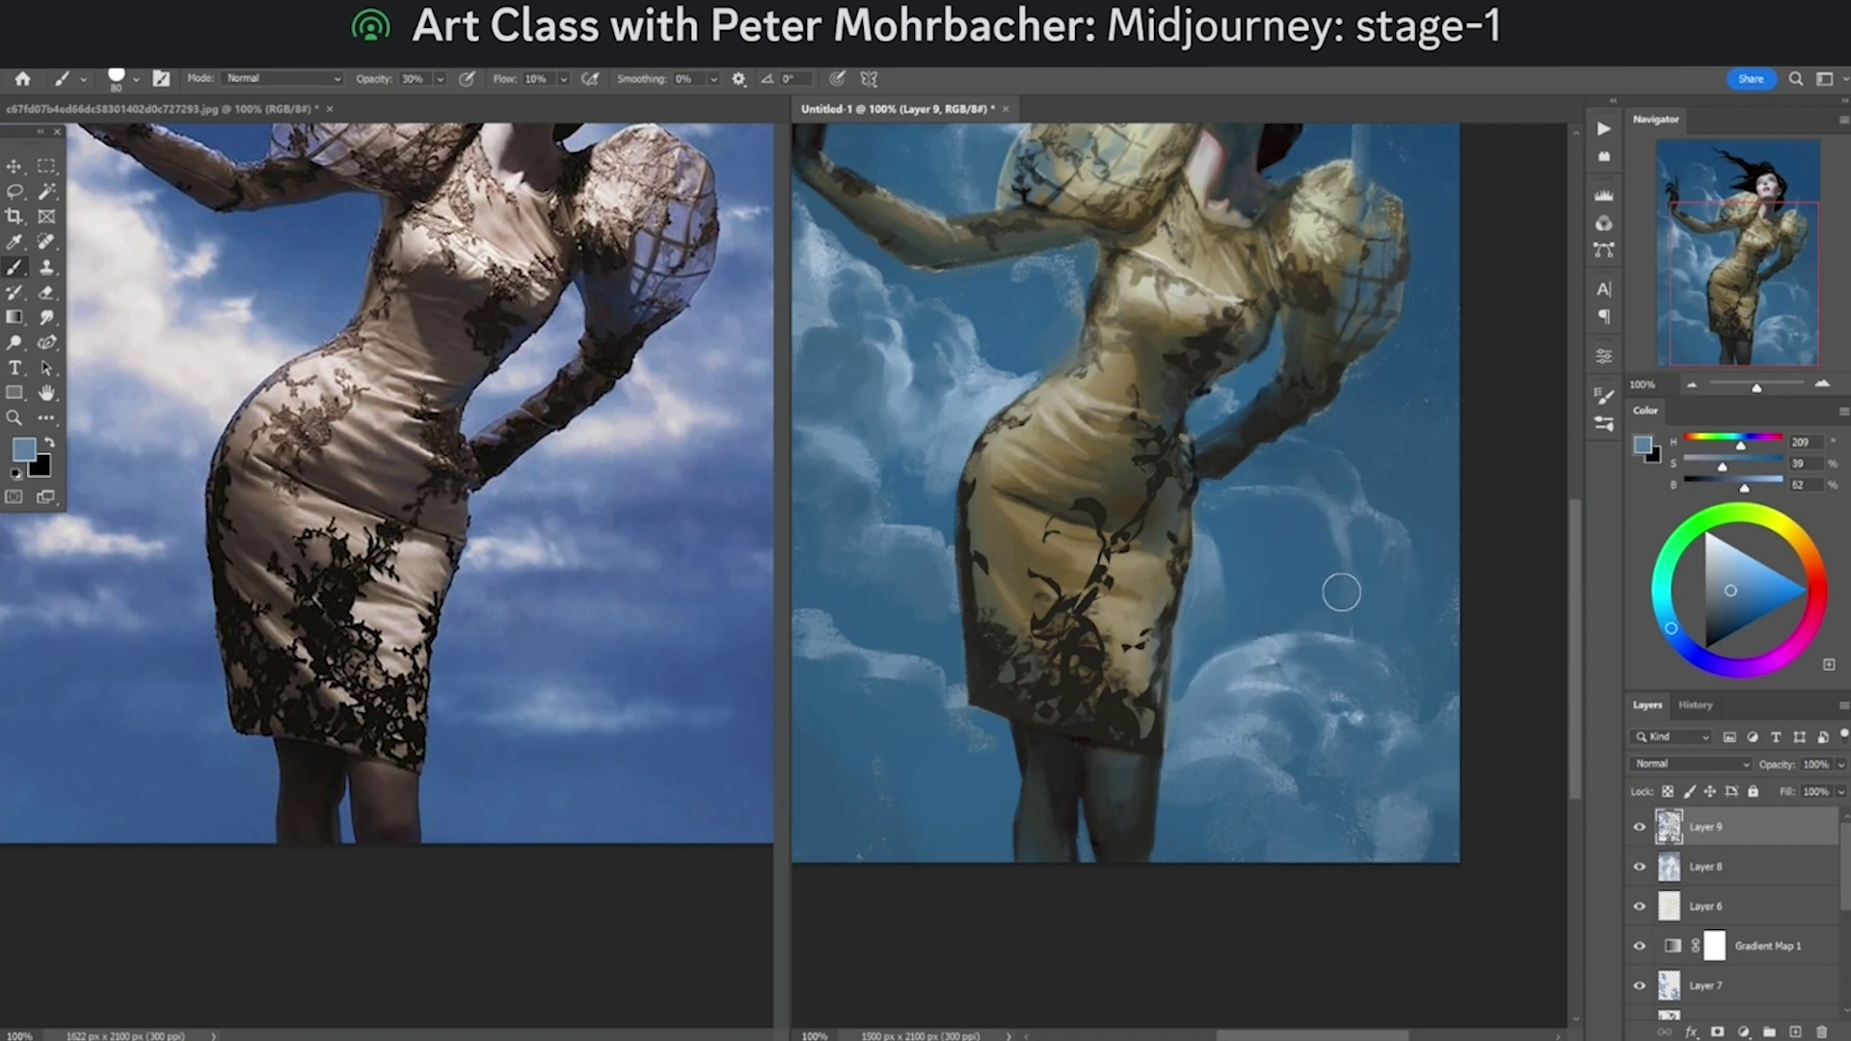
pyautogui.keyDown('alt'); pyautogui.click(1323, 568); pyautogui.keyUp('alt')
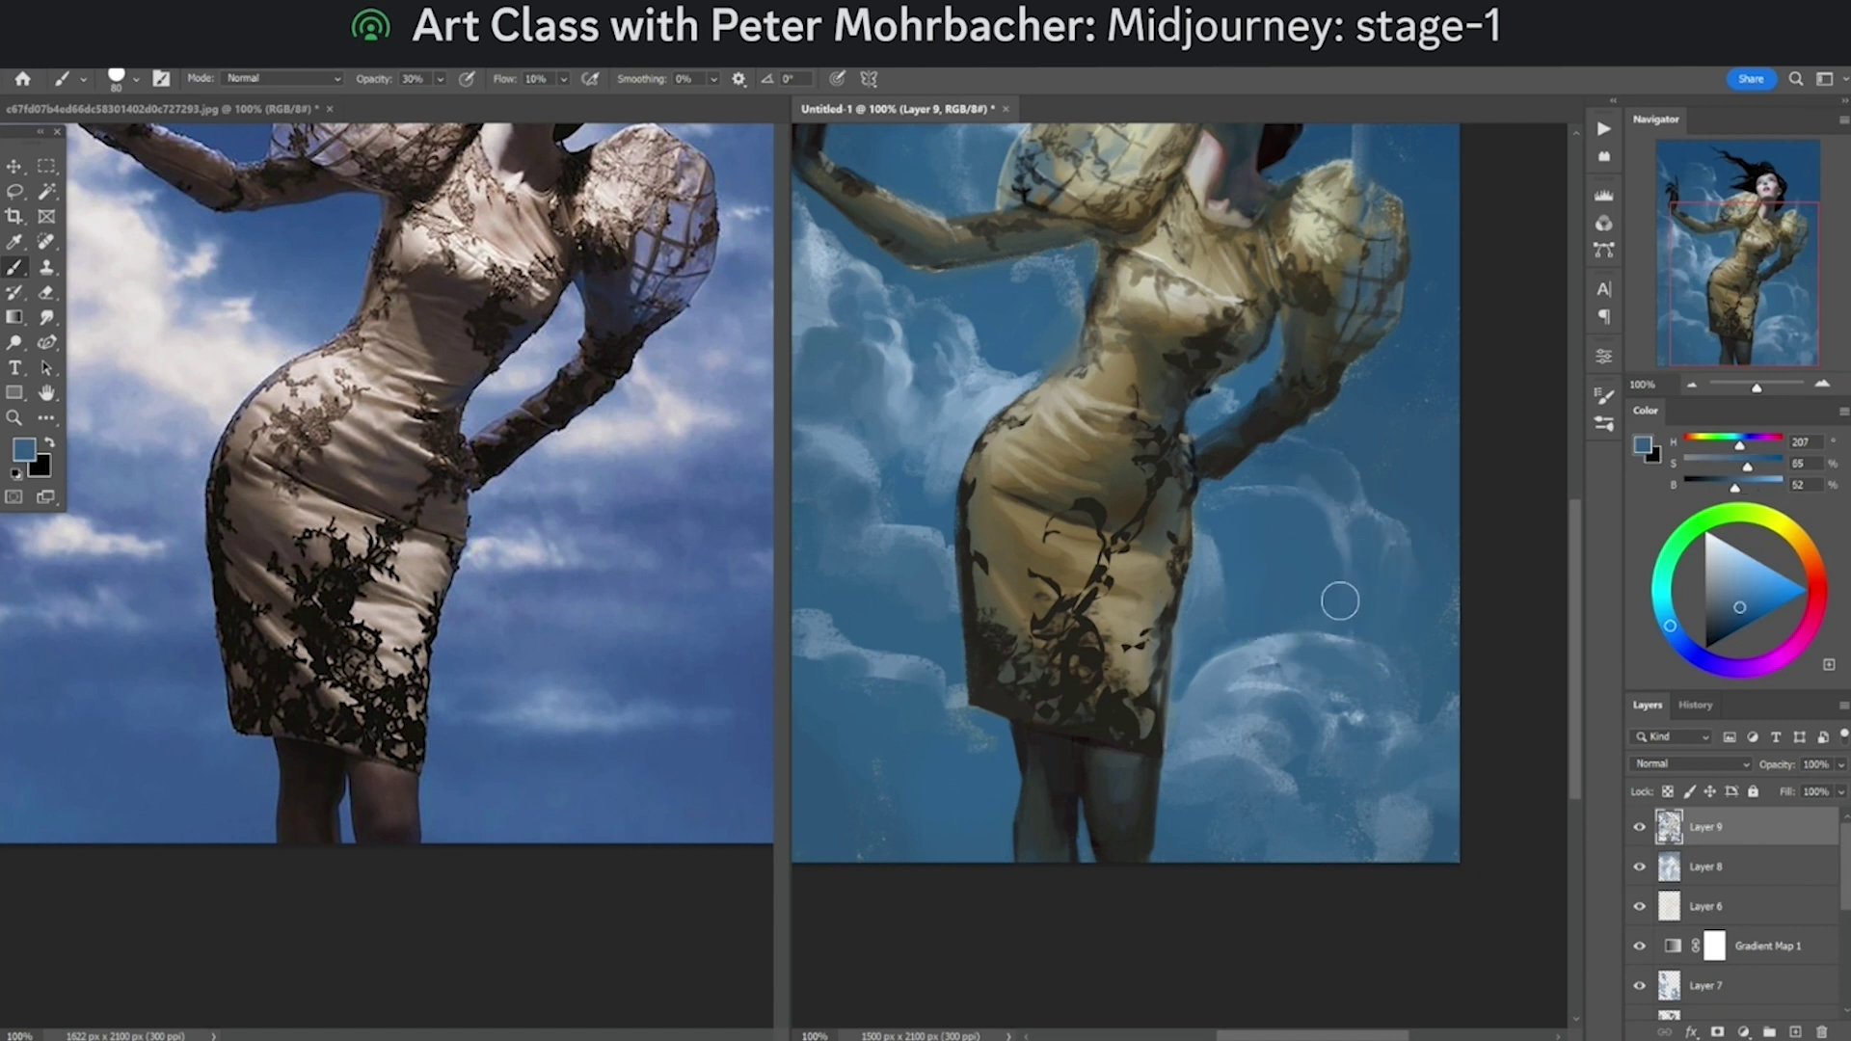
pyautogui.moveTo(1273, 453); pyautogui.dragTo(1300, 665)
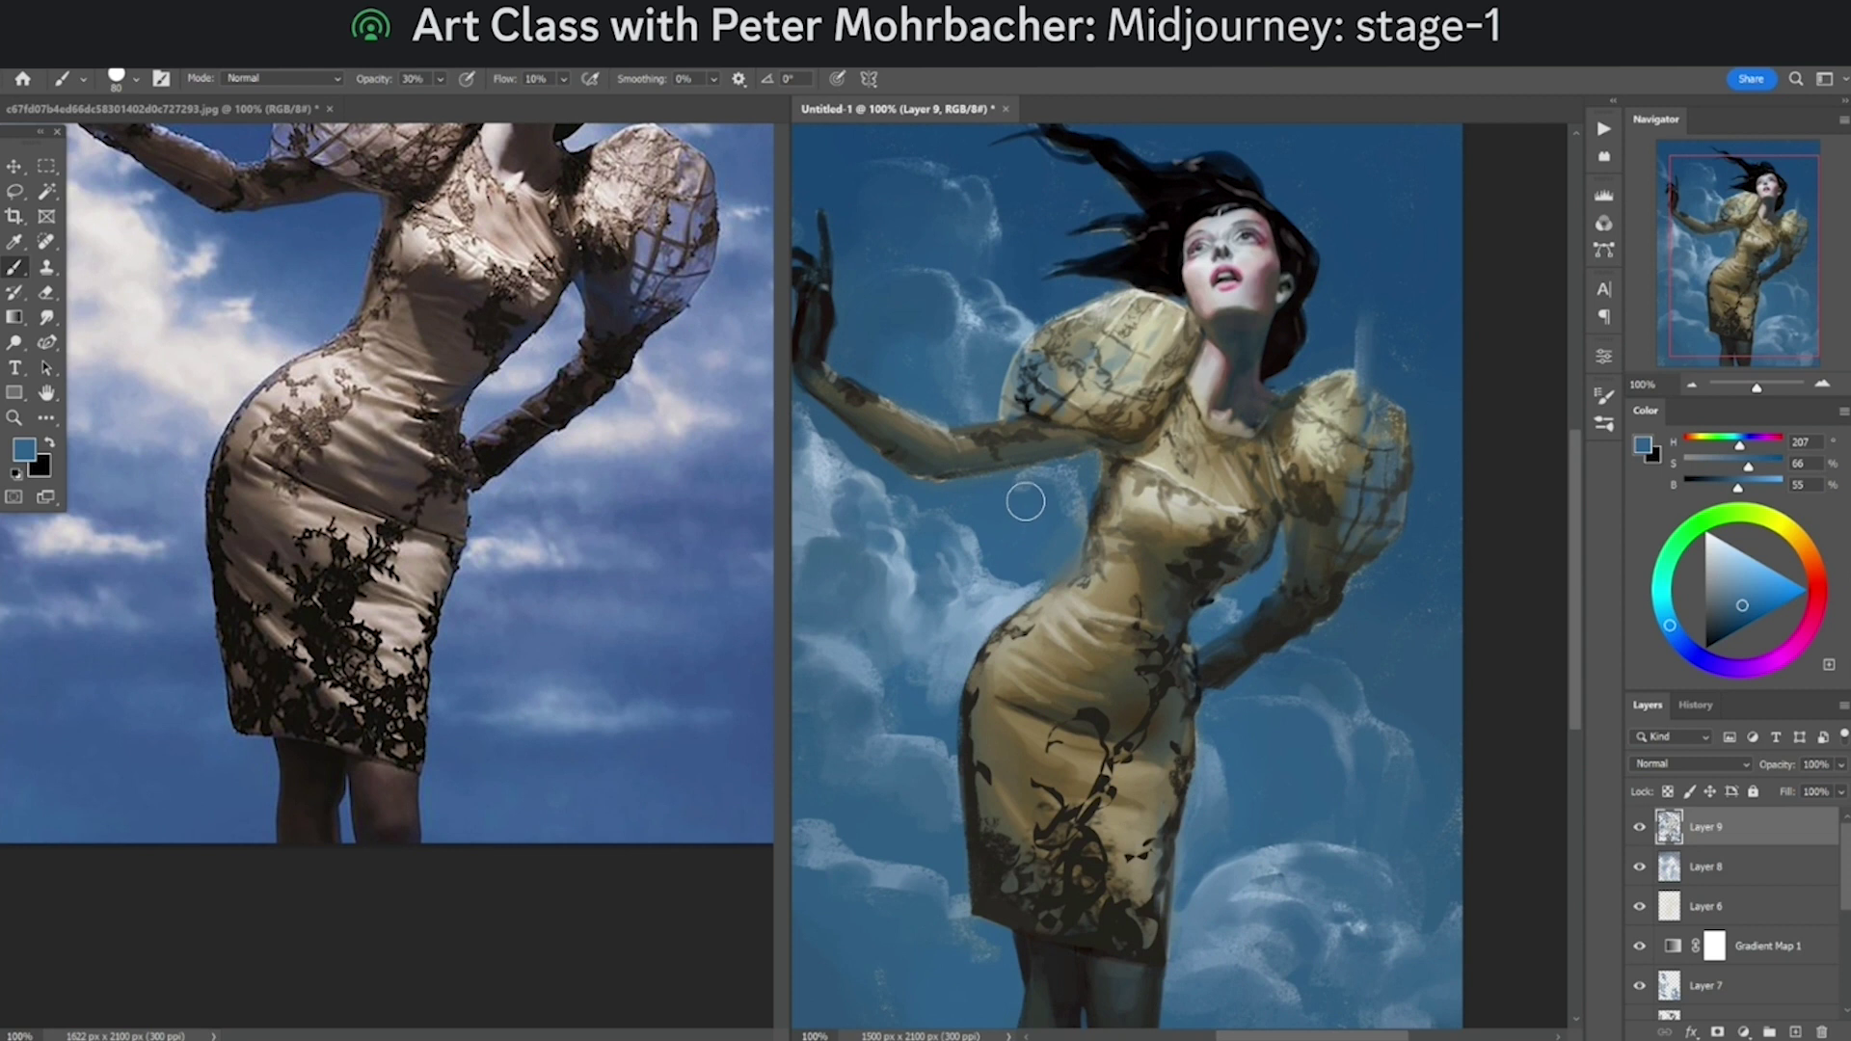
# Step: Touch up the sky and cloud edges beneath the outstretched arm with sampled sky blues
pyautogui.keyDown('alt'); pyautogui.click(1065, 501); pyautogui.keyUp('alt')
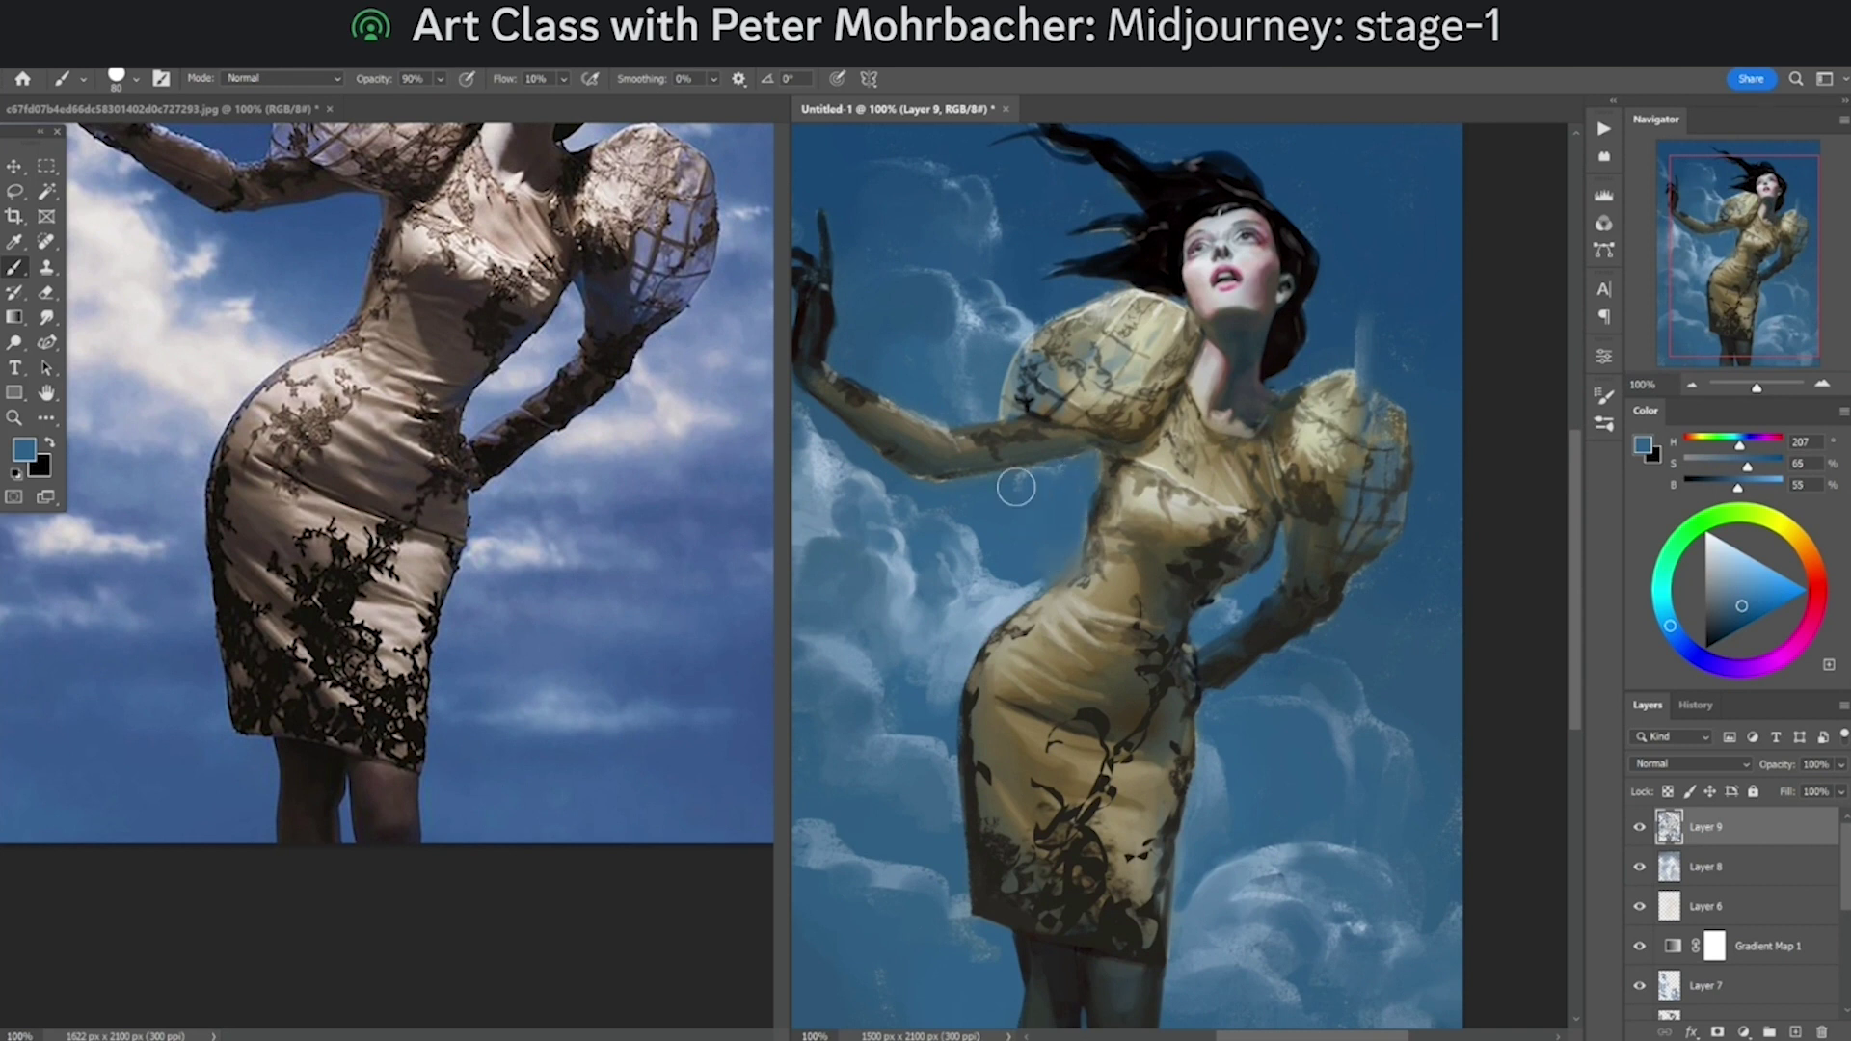
pyautogui.keyDown('alt'); pyautogui.click(1020, 346); pyautogui.keyUp('alt')
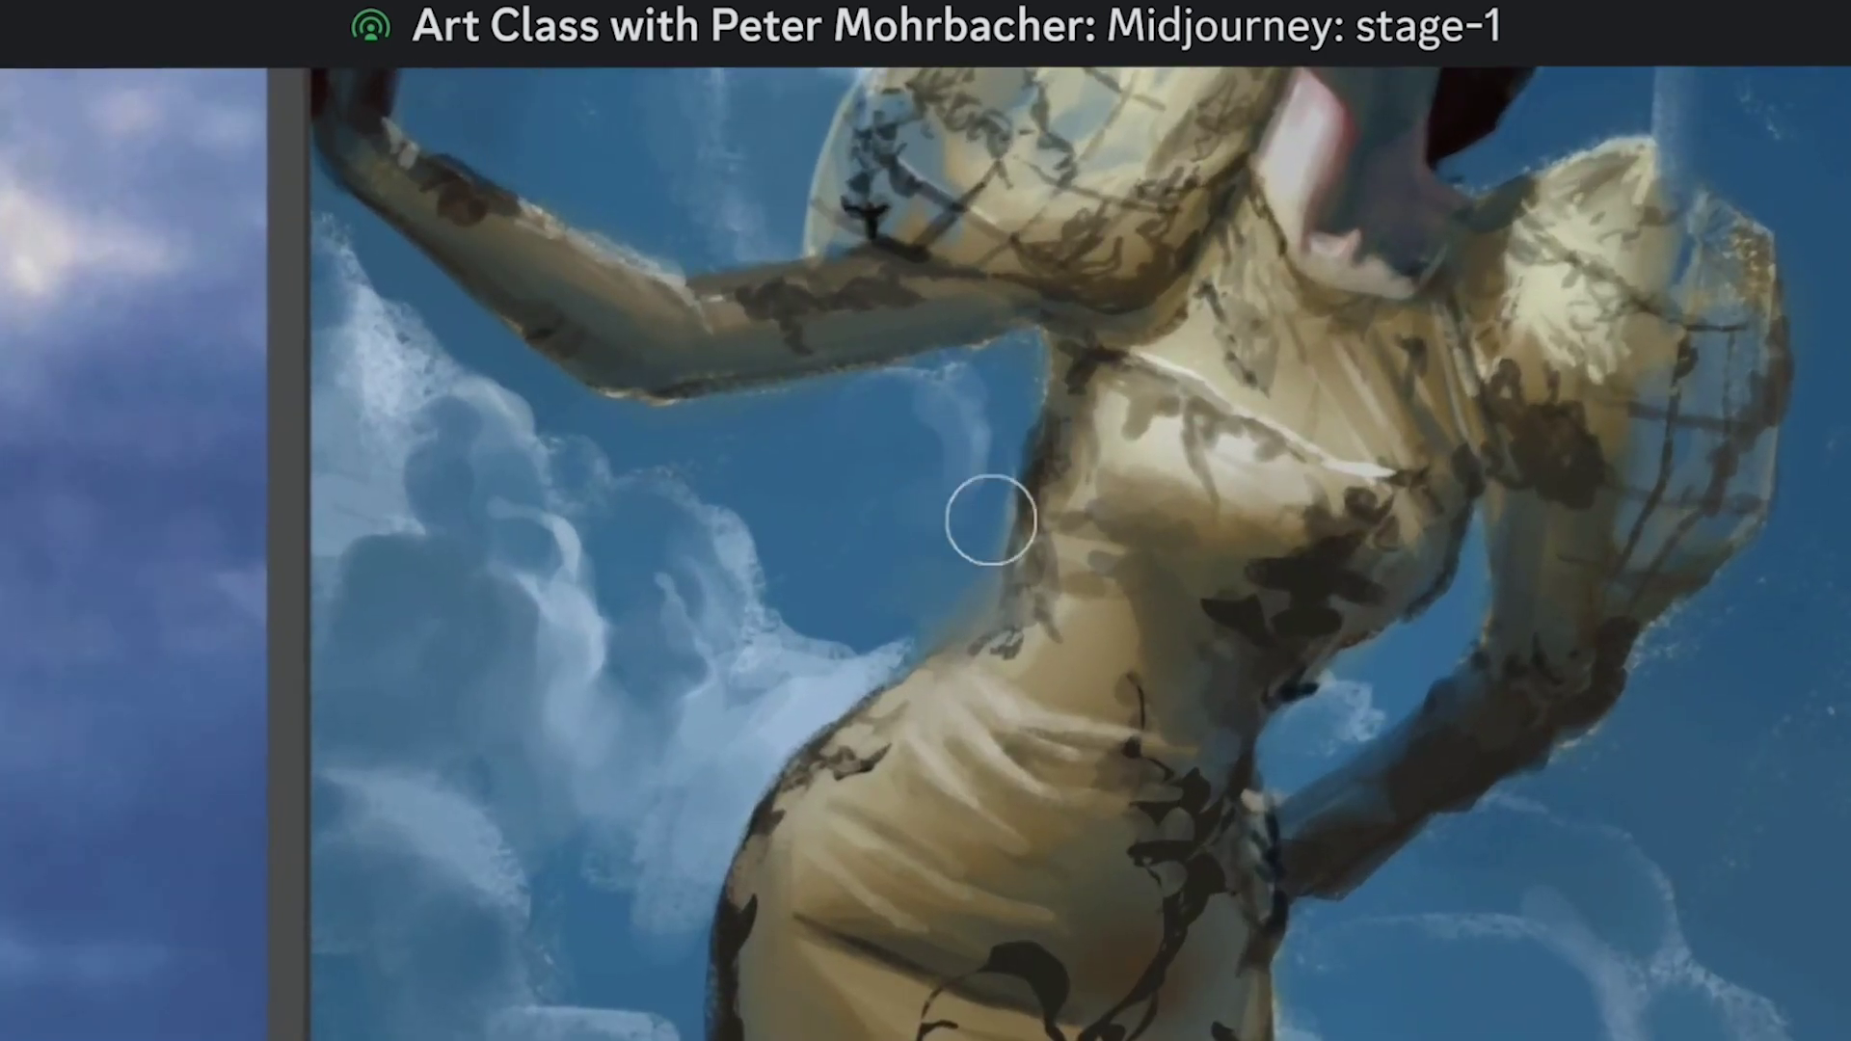
pyautogui.moveTo(1058, 682)
pyautogui.mouseDown()
pyautogui.moveTo(1198, 422)
pyautogui.moveTo(1266, 421)
pyautogui.mouseUp()
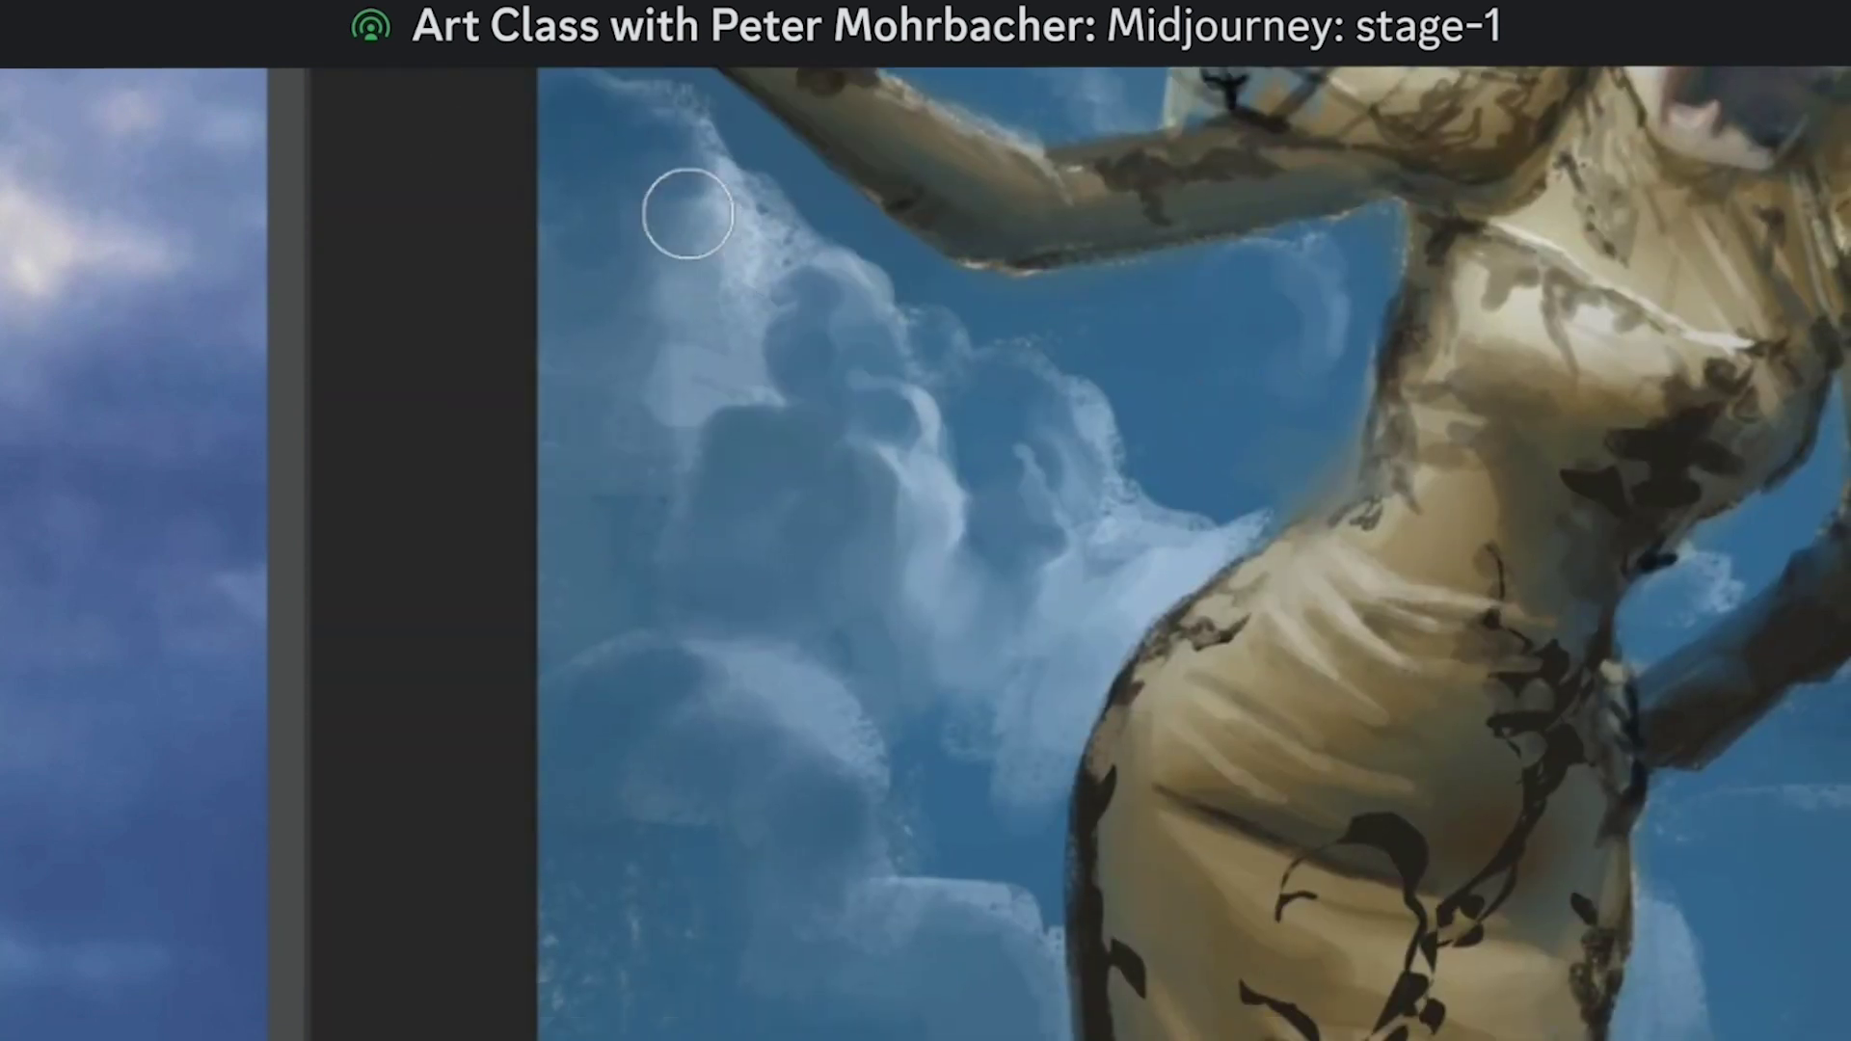
pyautogui.hotkey('alt', 'space')
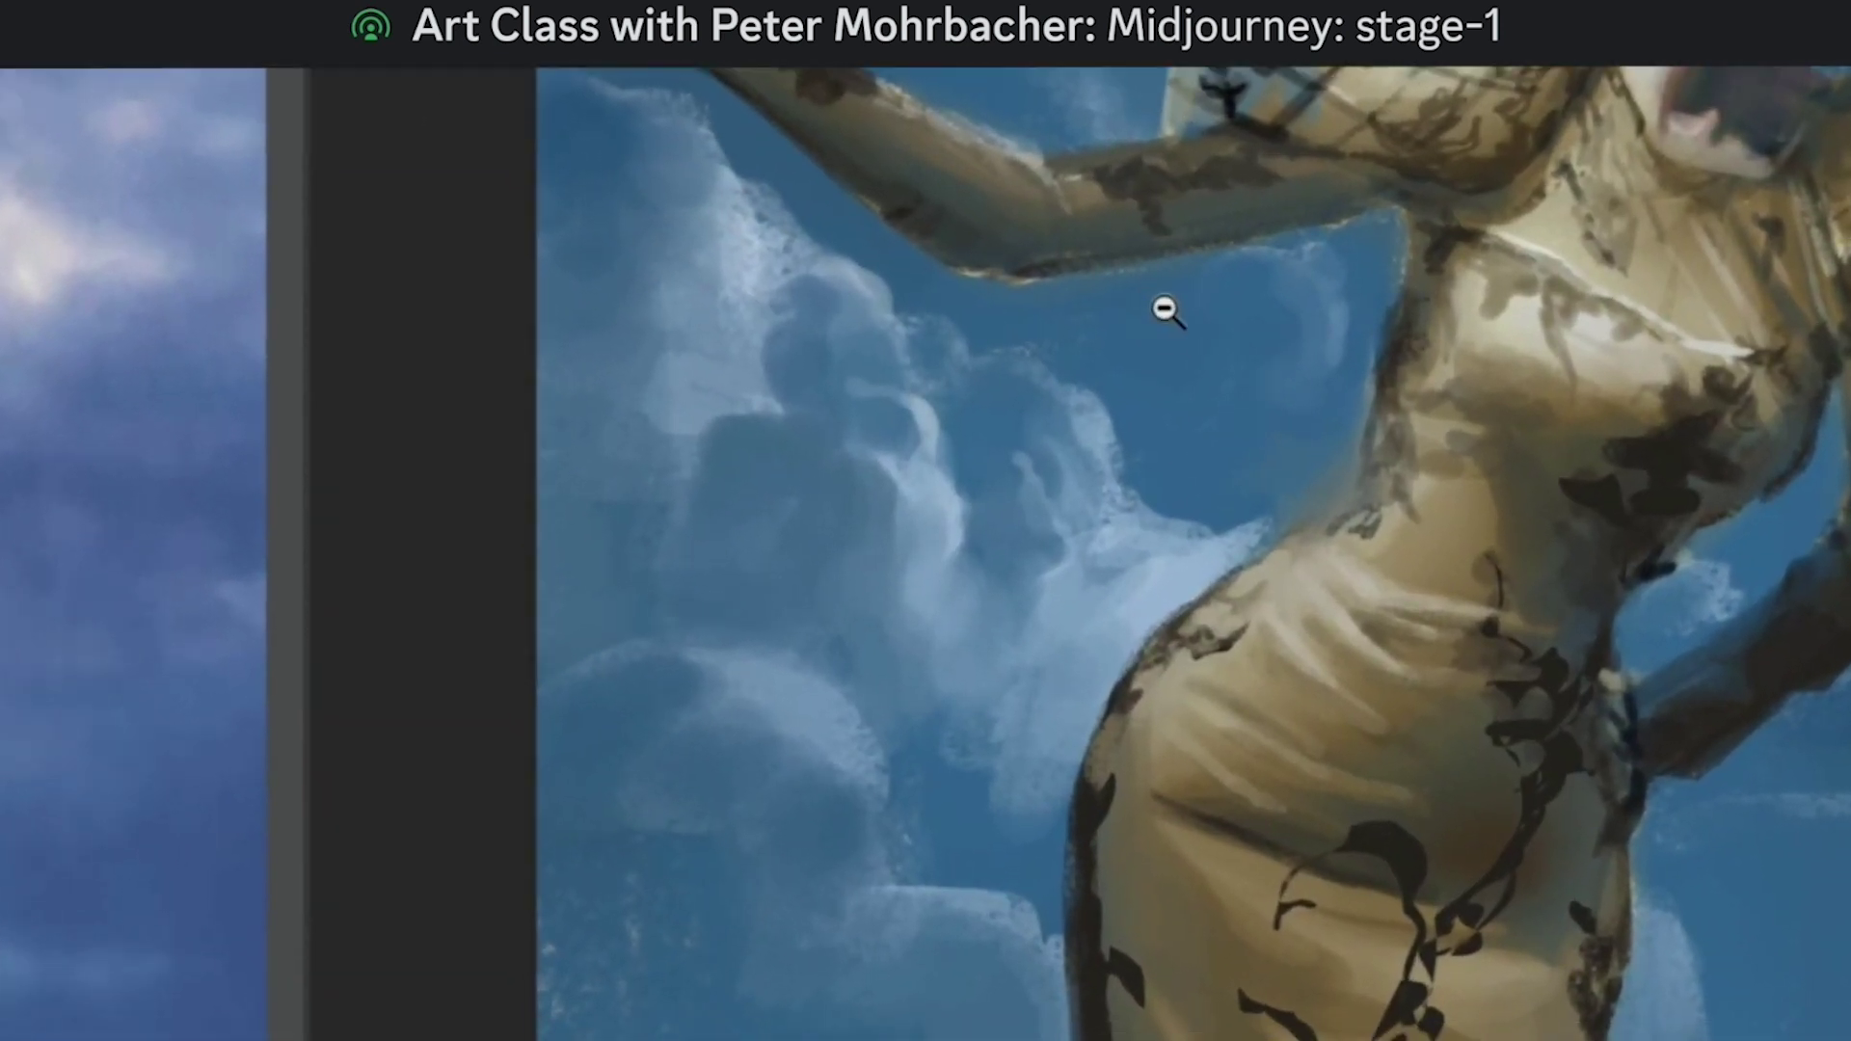
pyautogui.keyDown('alt'); pyautogui.click(1165, 311); pyautogui.keyUp('alt')
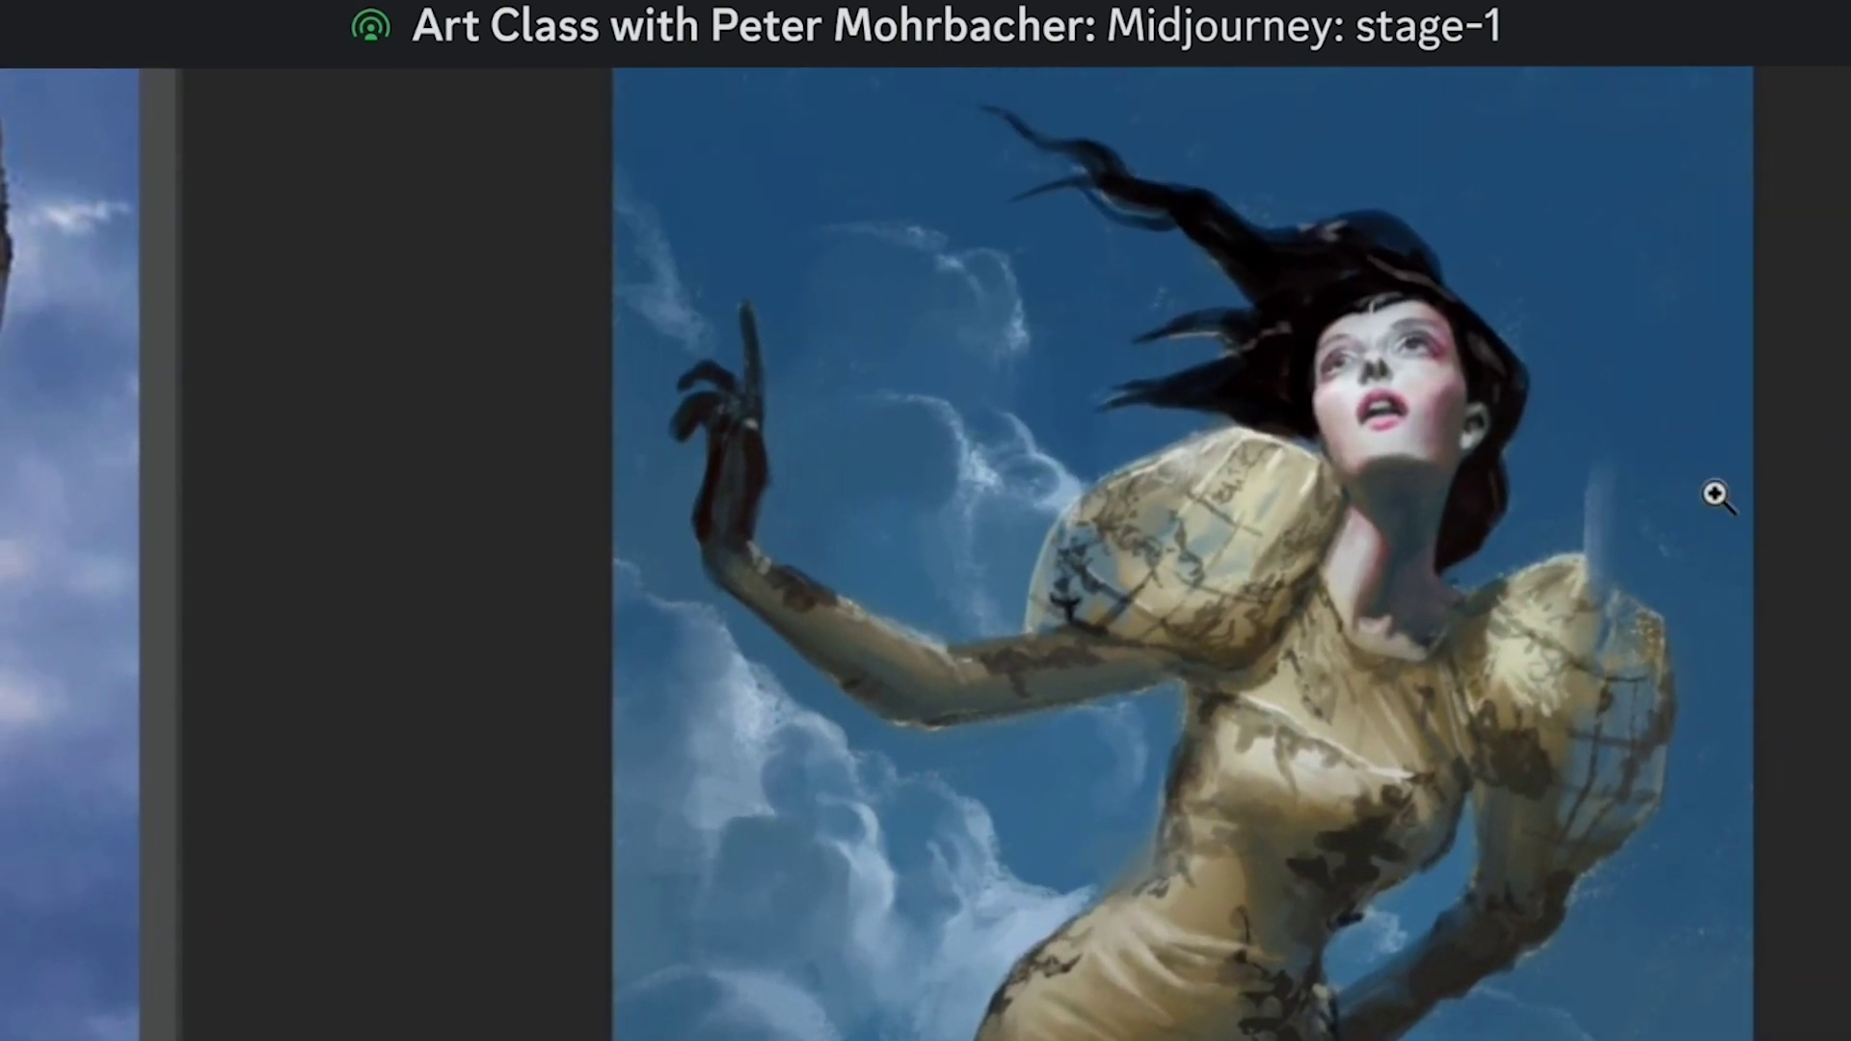
# Step: Extend the pale vertical streak above the bent arm's puffed sleeve higher into the sky with sampled blues
pyautogui.keyDown('ctrl'); pyautogui.click(1692, 489); pyautogui.keyUp('ctrl')
pyautogui.moveTo(1542, 617); pyautogui.dragTo(1550, 275)
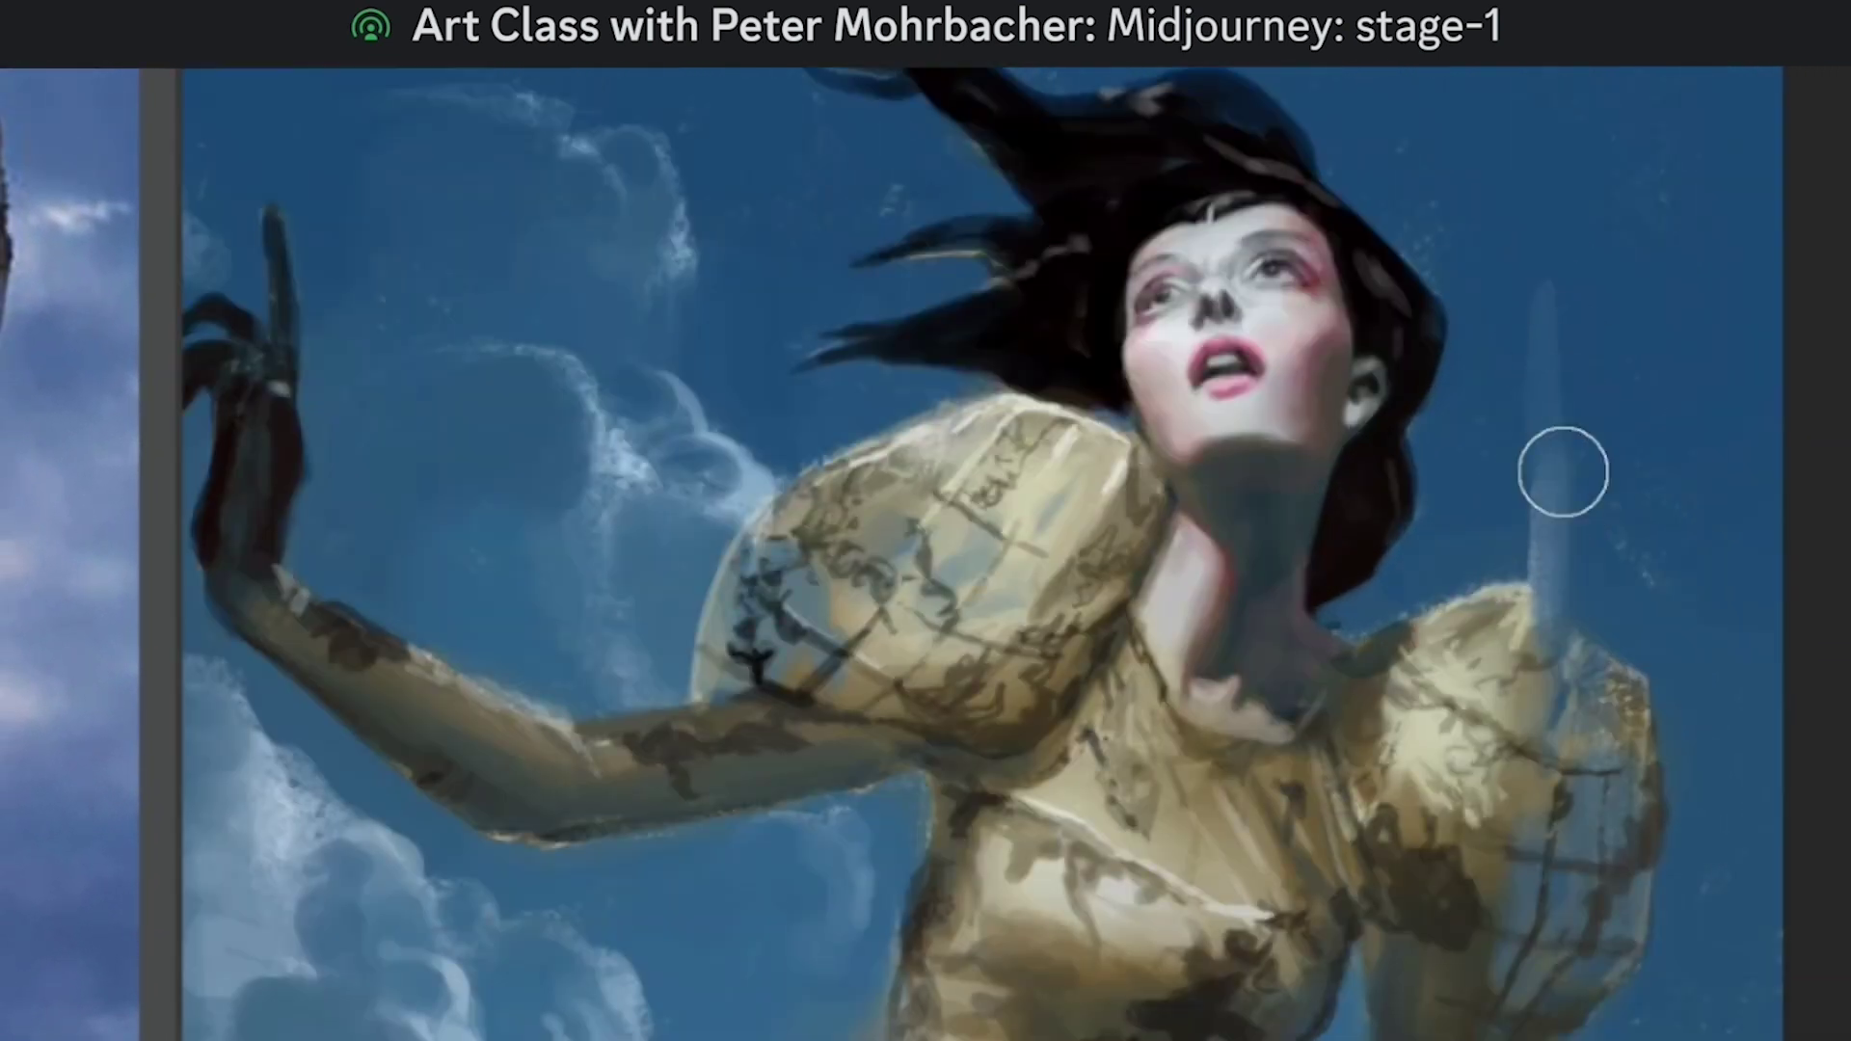
pyautogui.moveTo(1558, 595); pyautogui.dragTo(1566, 264)
pyautogui.keyDown('alt'); pyautogui.click(1596, 430); pyautogui.keyUp('alt')
pyautogui.moveTo(1577, 486); pyautogui.dragTo(1589, 344)
pyautogui.moveTo(1588, 533)
pyautogui.mouseDown()
pyautogui.moveTo(1571, 185)
pyautogui.moveTo(1587, 562)
pyautogui.moveTo(1533, 165)
pyautogui.mouseUp()
pyautogui.keyDown('alt'); pyautogui.click(1554, 549); pyautogui.keyUp('alt')
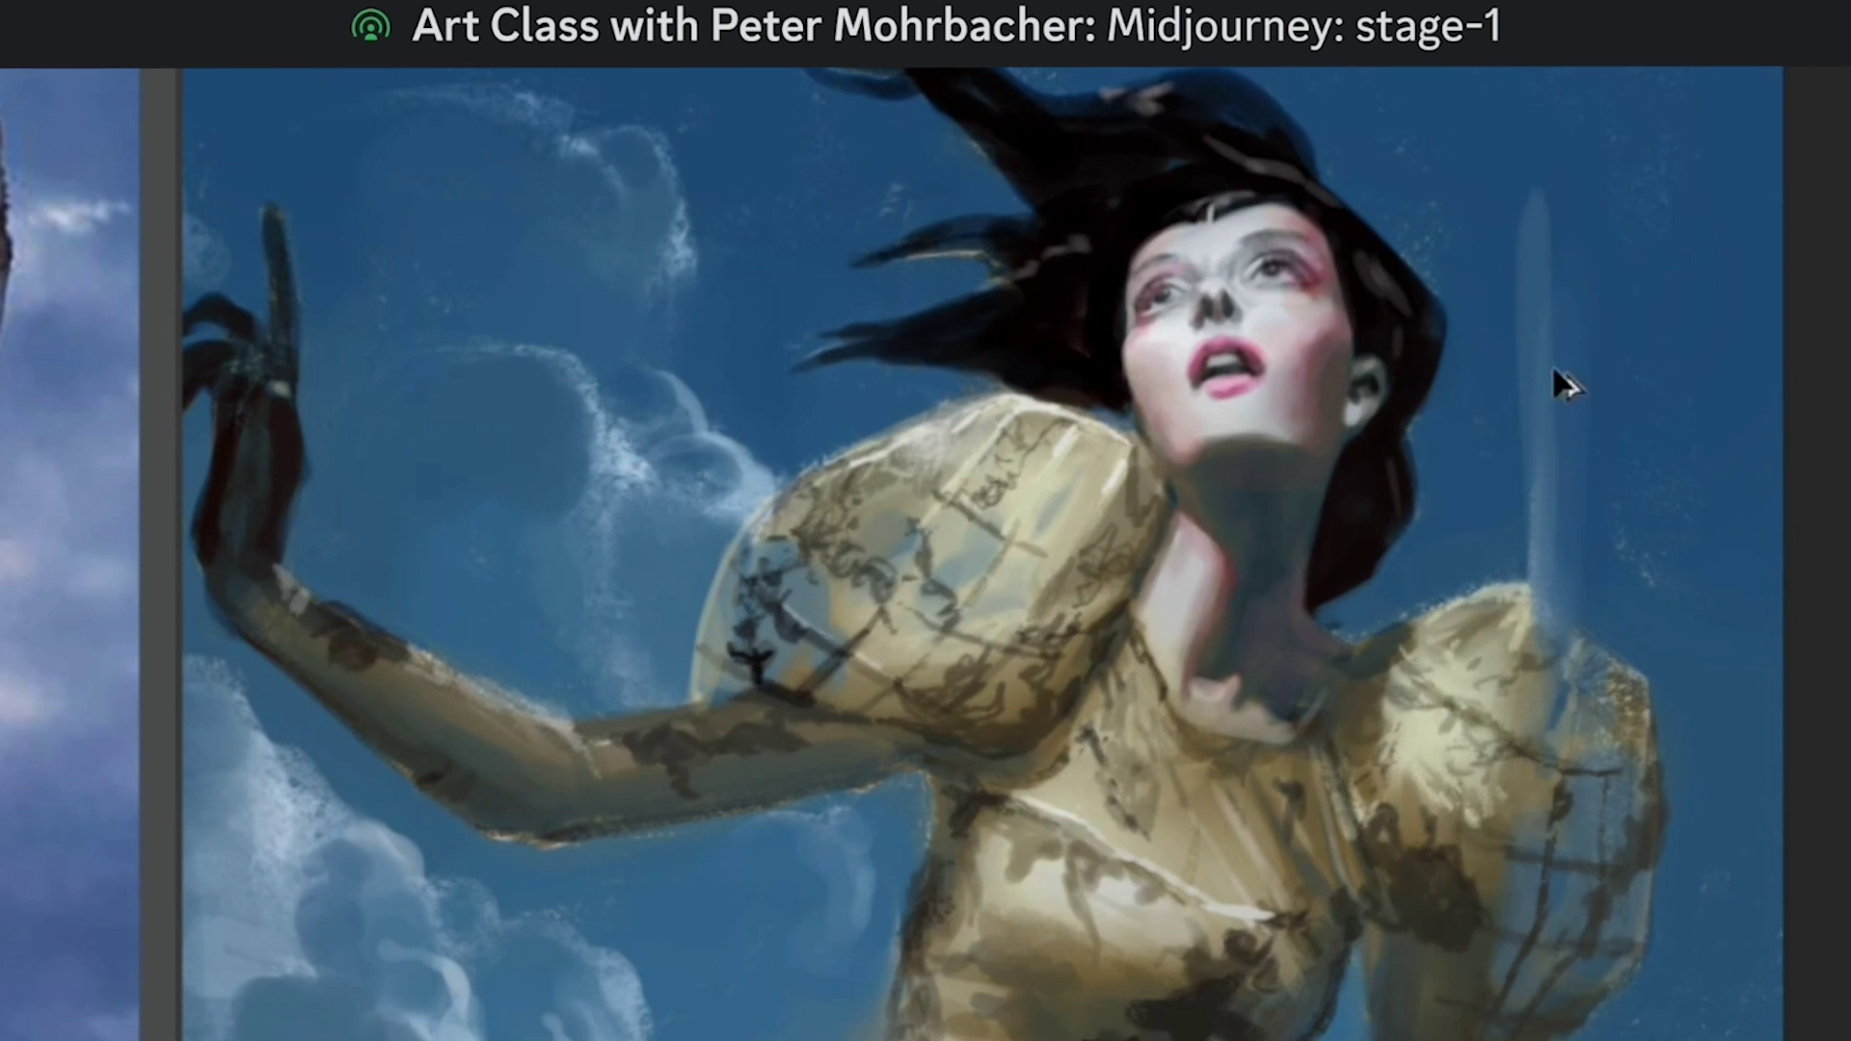
# Step: Fade the vertical streak beside the hair into the surrounding sky with sampled darker blues
pyautogui.keyDown('alt'); pyautogui.click(1553, 505); pyautogui.keyUp('alt')
pyautogui.moveTo(1545, 538); pyautogui.dragTo(1549, 198)
pyautogui.keyDown('alt'); pyautogui.click(1554, 334); pyautogui.keyUp('alt')
pyautogui.moveTo(1561, 492); pyautogui.dragTo(1574, 219)
pyautogui.keyDown('alt'); pyautogui.click(1613, 188); pyautogui.keyUp('alt')
pyautogui.moveTo(1563, 558); pyautogui.dragTo(1571, 110)
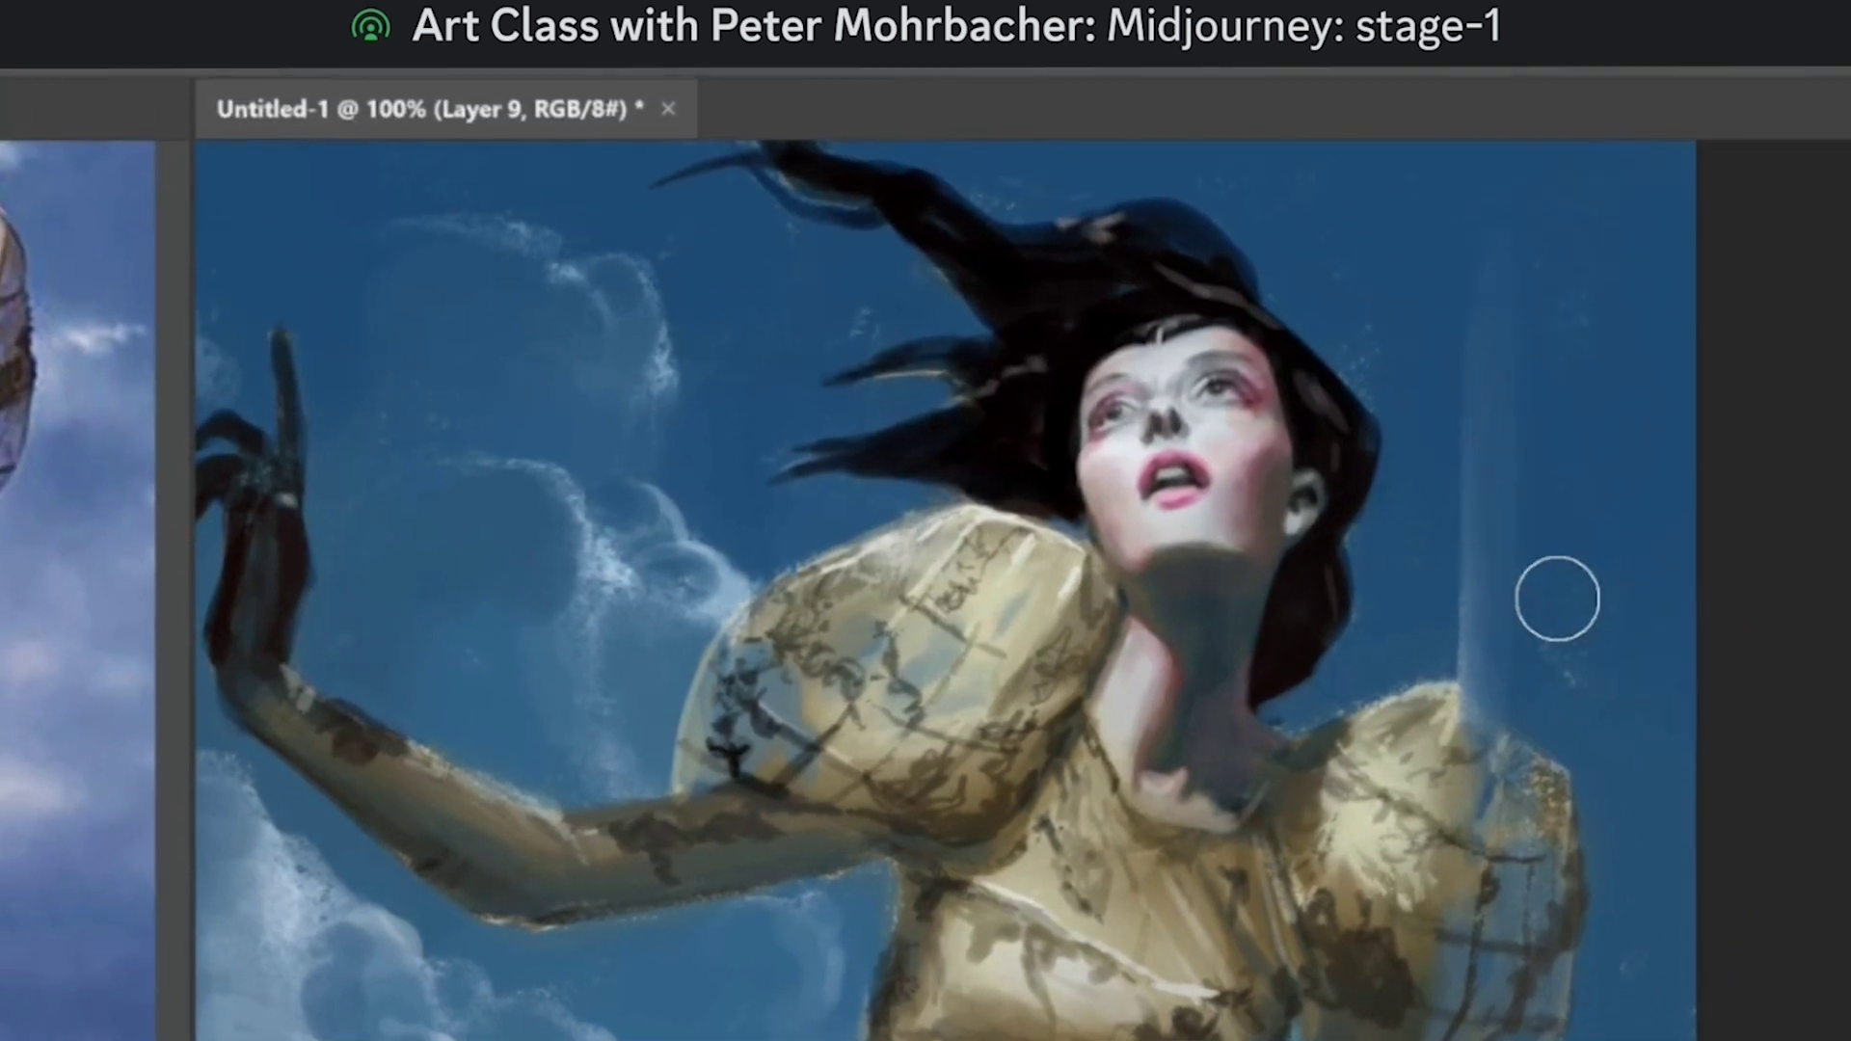
pyautogui.keyDown('alt'); pyautogui.click(1554, 470); pyautogui.keyUp('alt')
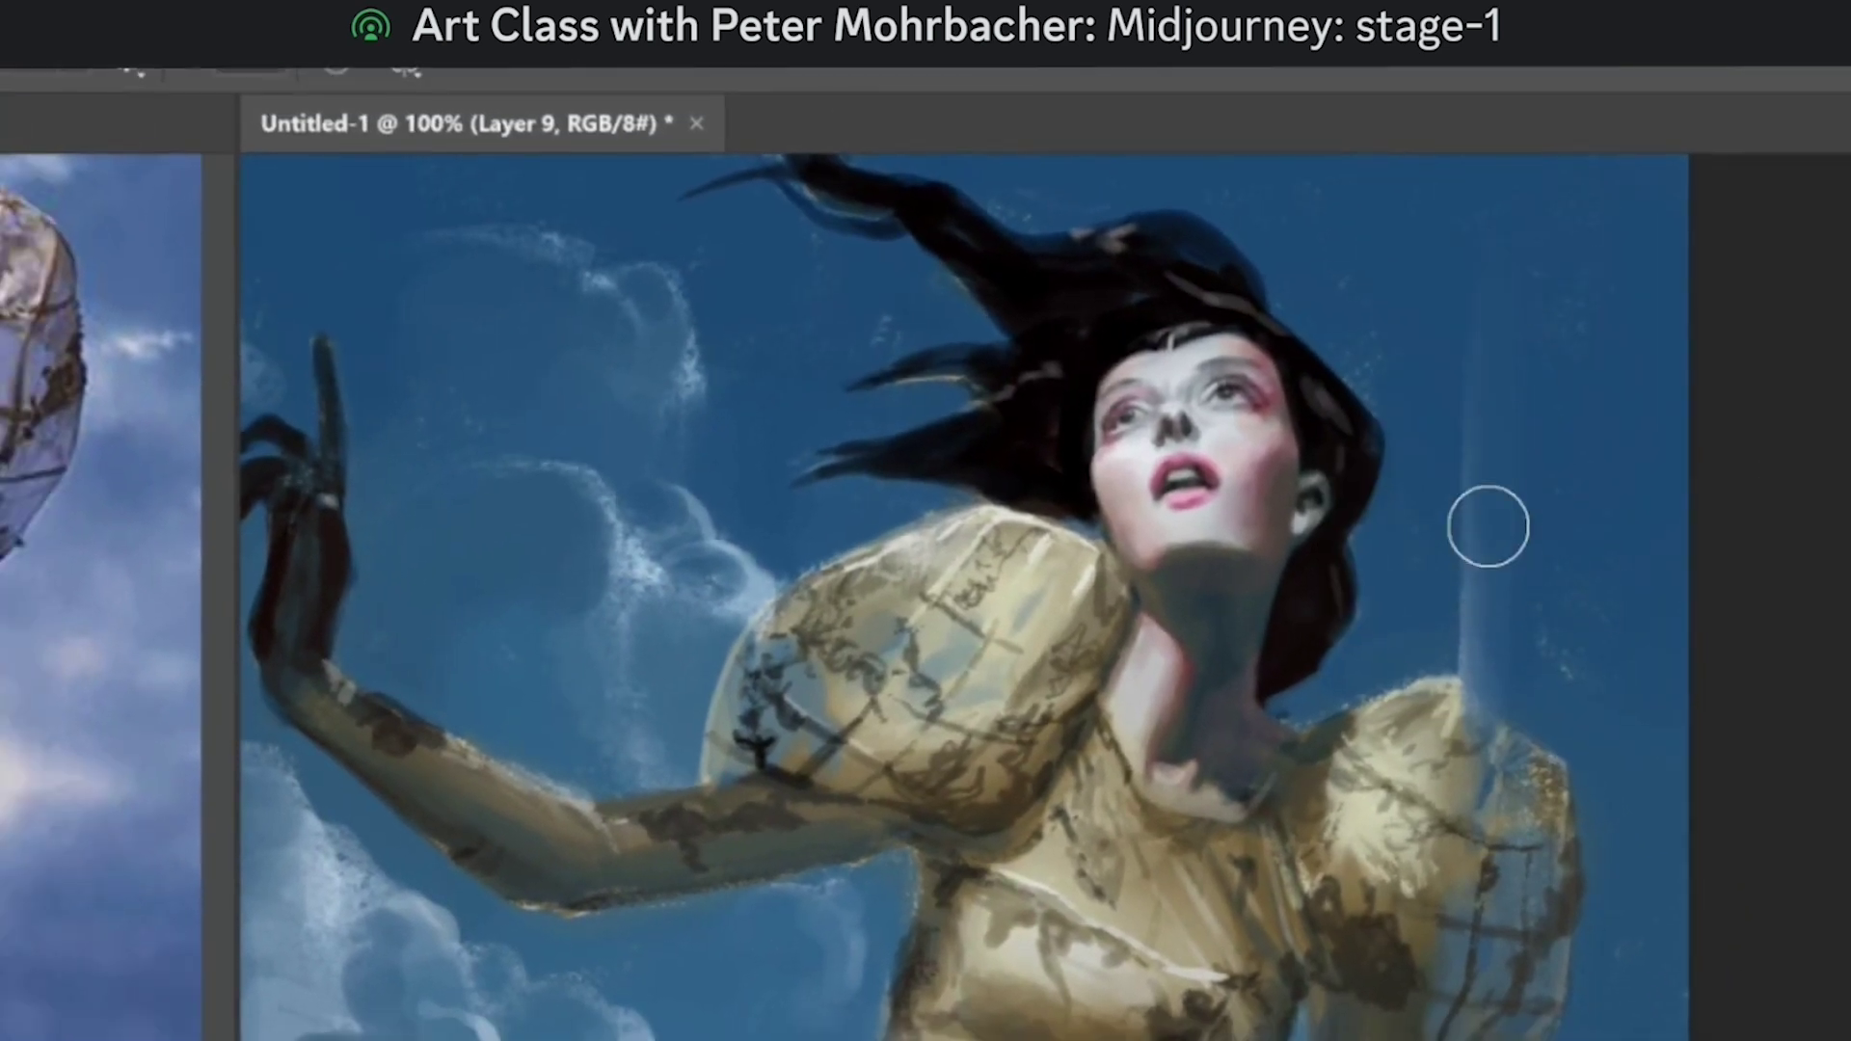
pyautogui.moveTo(1487, 526); pyautogui.dragTo(1496, 281)
# Step: Refine the base of the vertical streak where it meets the puffed sleeve with sampled blues
pyautogui.keyDown('alt'); pyautogui.click(1461, 670); pyautogui.keyUp('alt')
pyautogui.moveTo(1491, 727)
pyautogui.mouseDown()
pyautogui.moveTo(1487, 672)
pyautogui.moveTo(1511, 740)
pyautogui.moveTo(1504, 661)
pyautogui.mouseUp()
pyautogui.keyDown('alt'); pyautogui.click(1461, 712); pyautogui.keyUp('alt')
pyautogui.keyDown('alt'); pyautogui.click(1502, 679); pyautogui.keyUp('alt')
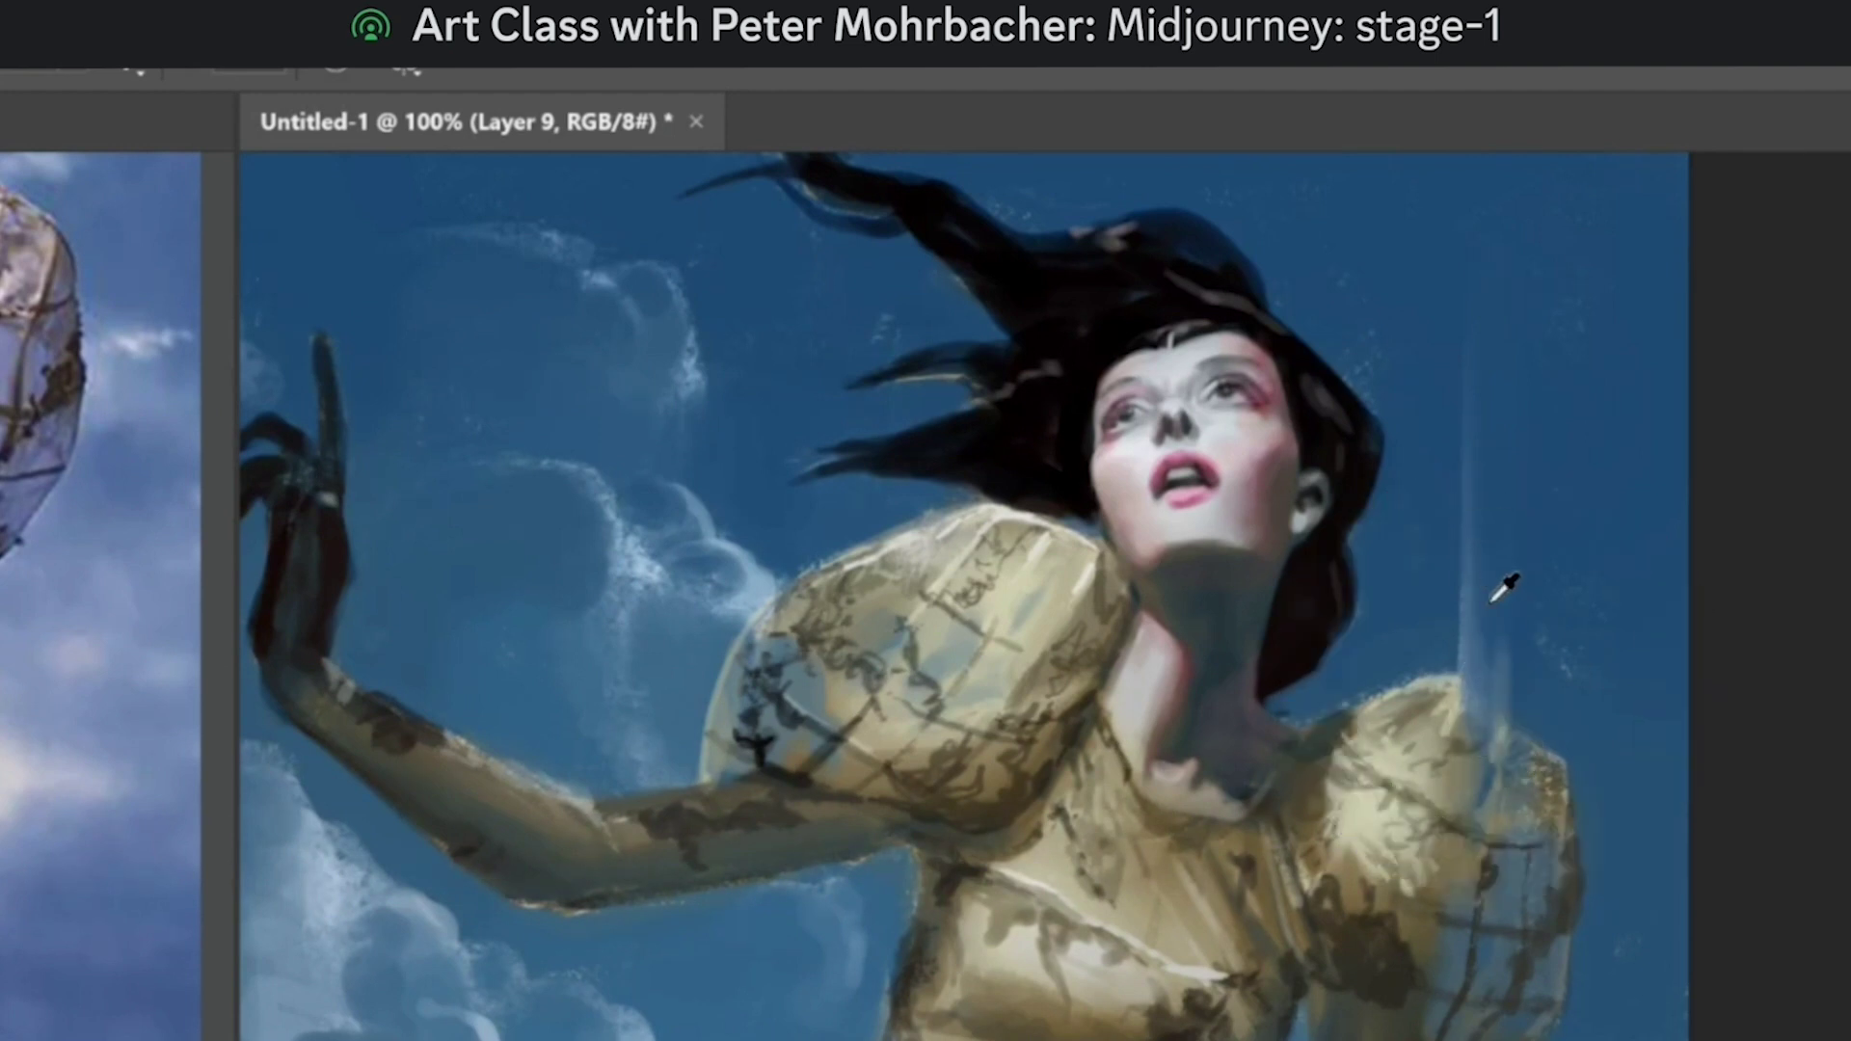
pyautogui.hotkey('ctrl', '-')
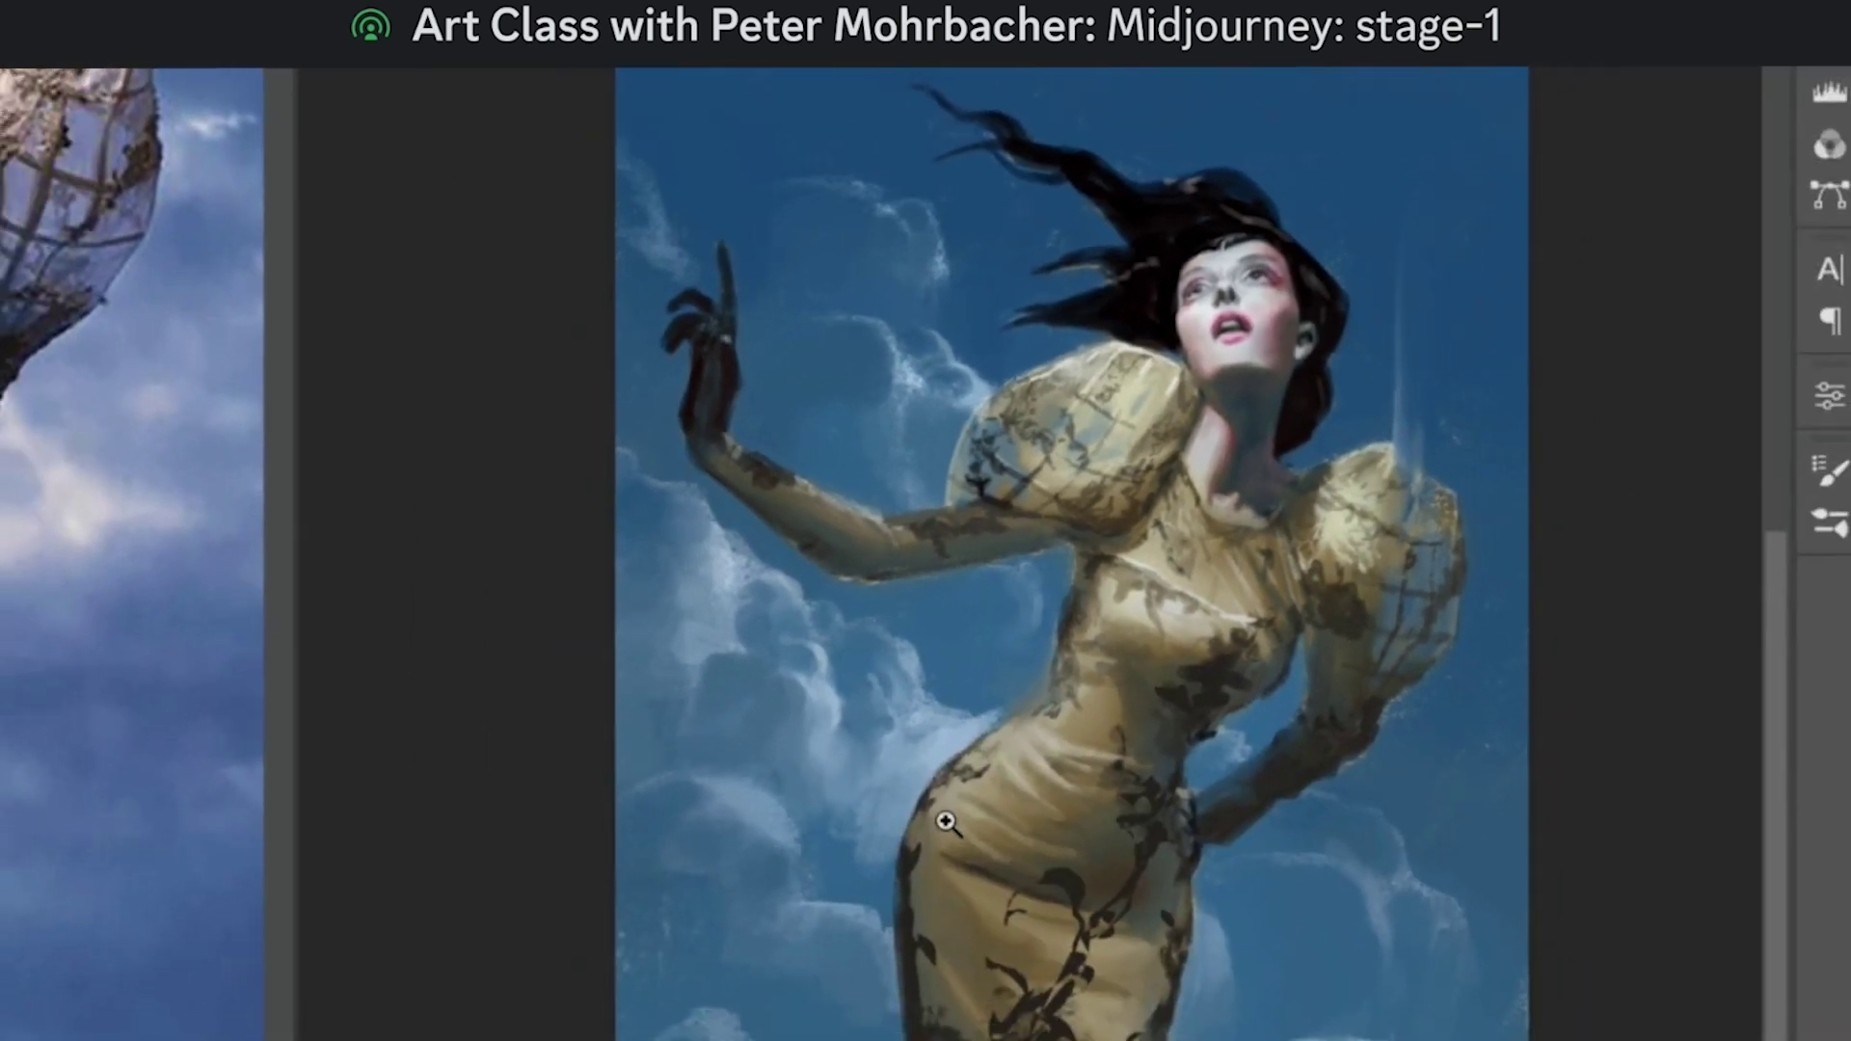
# Step: Darken and smooth the dress outline along the hip up to the waist with sampled dark gray
pyautogui.keyDown('ctrl'); pyautogui.click(940, 851); pyautogui.keyUp('ctrl')
pyautogui.keyDown('ctrl'); pyautogui.click(940, 851); pyautogui.keyUp('ctrl')
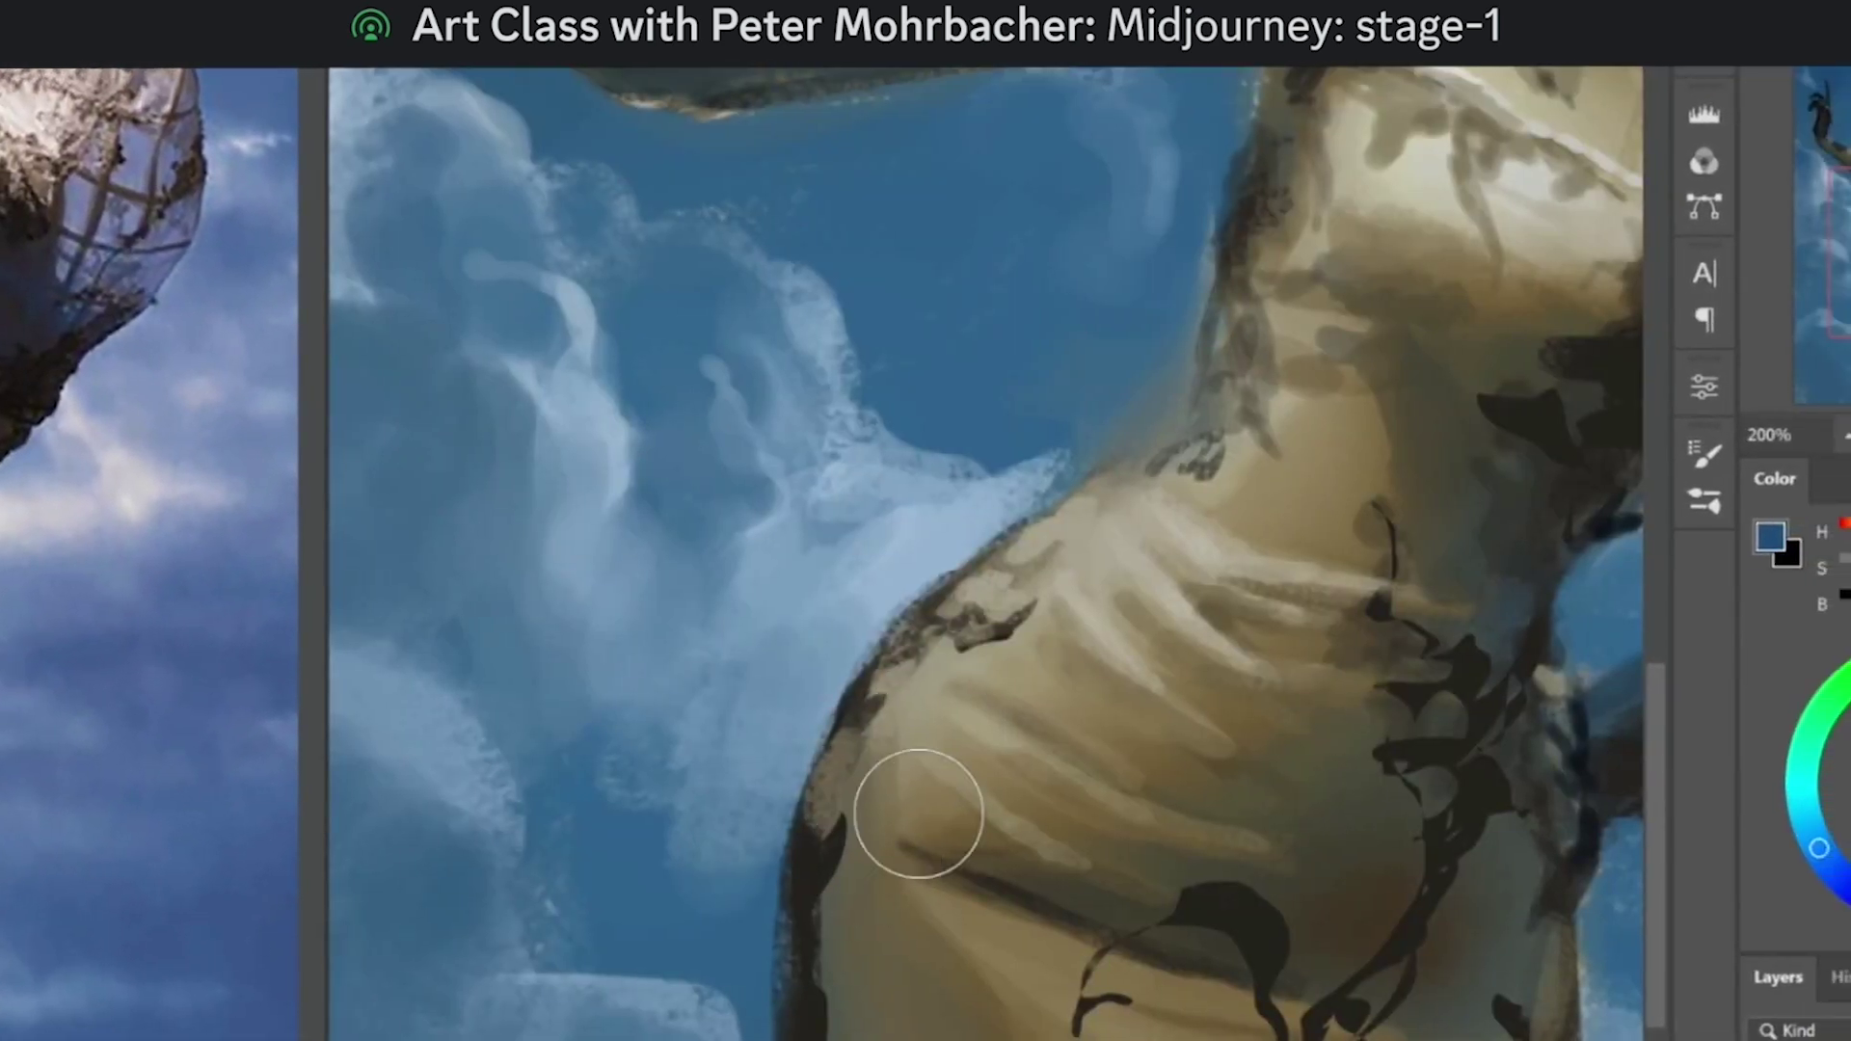
pyautogui.keyDown('alt'); pyautogui.click(837, 737); pyautogui.keyUp('alt')
pyautogui.moveTo(780, 970); pyautogui.dragTo(835, 711)
pyautogui.moveTo(810, 872)
pyautogui.mouseDown()
pyautogui.moveTo(814, 777)
pyautogui.moveTo(920, 607)
pyautogui.moveTo(1116, 480)
pyautogui.moveTo(1044, 523)
pyautogui.mouseUp()
pyautogui.keyDown('alt'); pyautogui.click(1061, 511); pyautogui.keyUp('alt')
pyautogui.keyDown('alt'); pyautogui.click(940, 578); pyautogui.keyUp('alt')
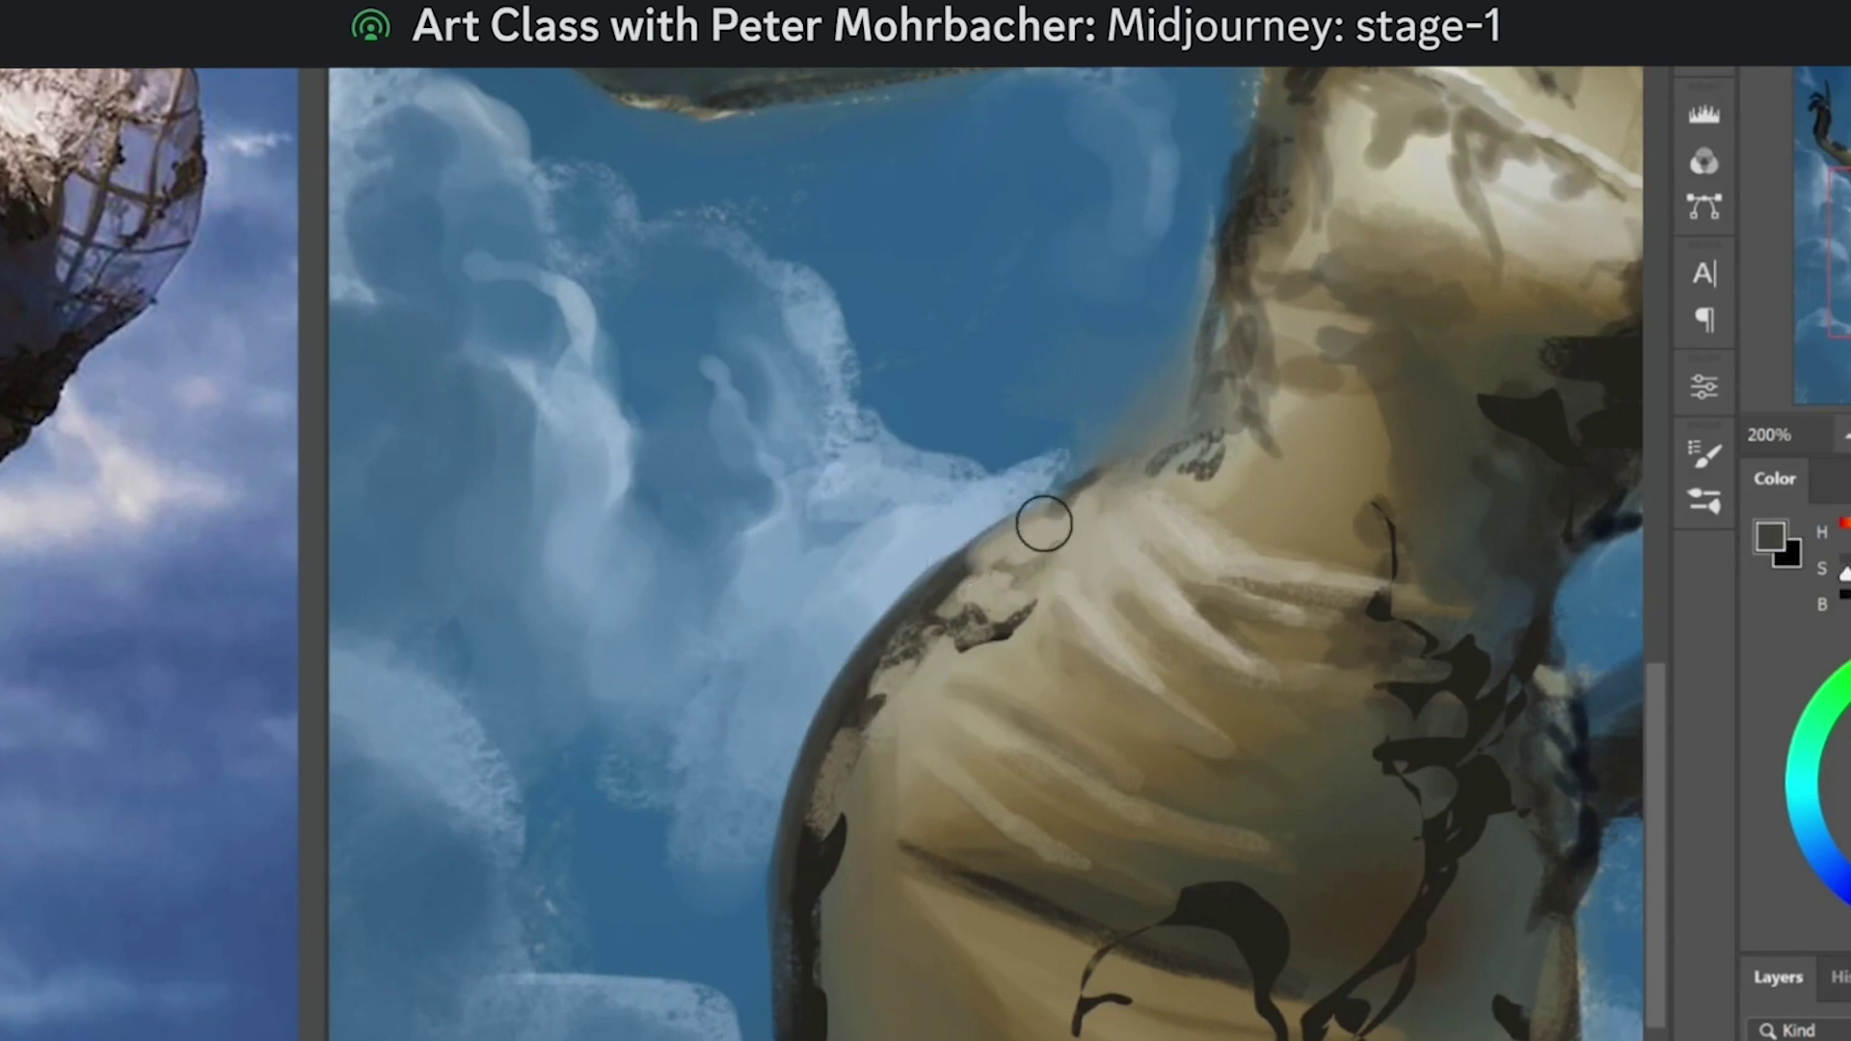
# Step: Touch up the corner where the outstretched arm meets the bodice with sampled sky blue
pyautogui.keyDown('alt'); pyautogui.click(1137, 463); pyautogui.keyUp('alt')
pyautogui.keyDown('alt'); pyautogui.click(1137, 462); pyautogui.keyUp('alt')
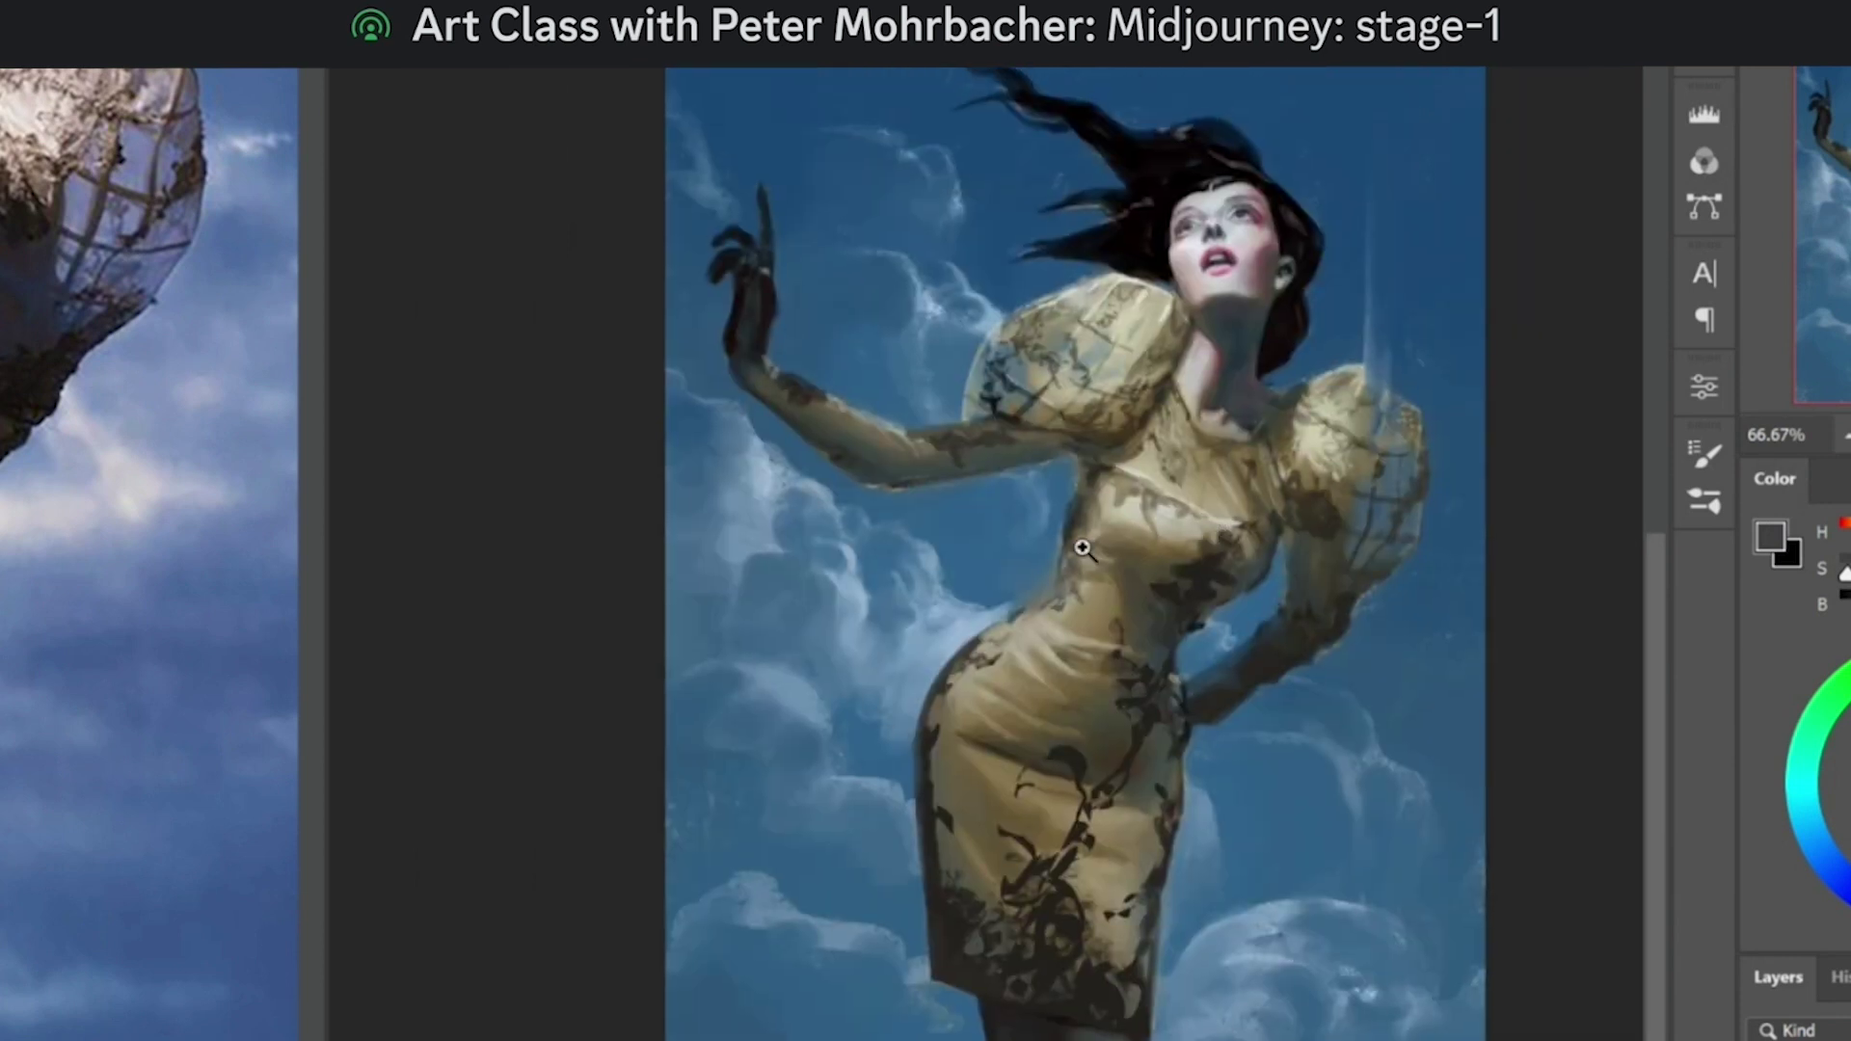
pyautogui.hotkey('ctrl', '+')
pyautogui.hotkey('ctrl', '+')
pyautogui.keyDown('alt'); pyautogui.click(1053, 462); pyautogui.keyUp('alt')
pyautogui.moveTo(1054, 316)
pyautogui.mouseDown()
pyautogui.moveTo(1044, 396)
pyautogui.moveTo(1060, 302)
pyautogui.mouseUp()
pyautogui.keyDown('alt'); pyautogui.click(984, 361); pyautogui.keyUp('alt')
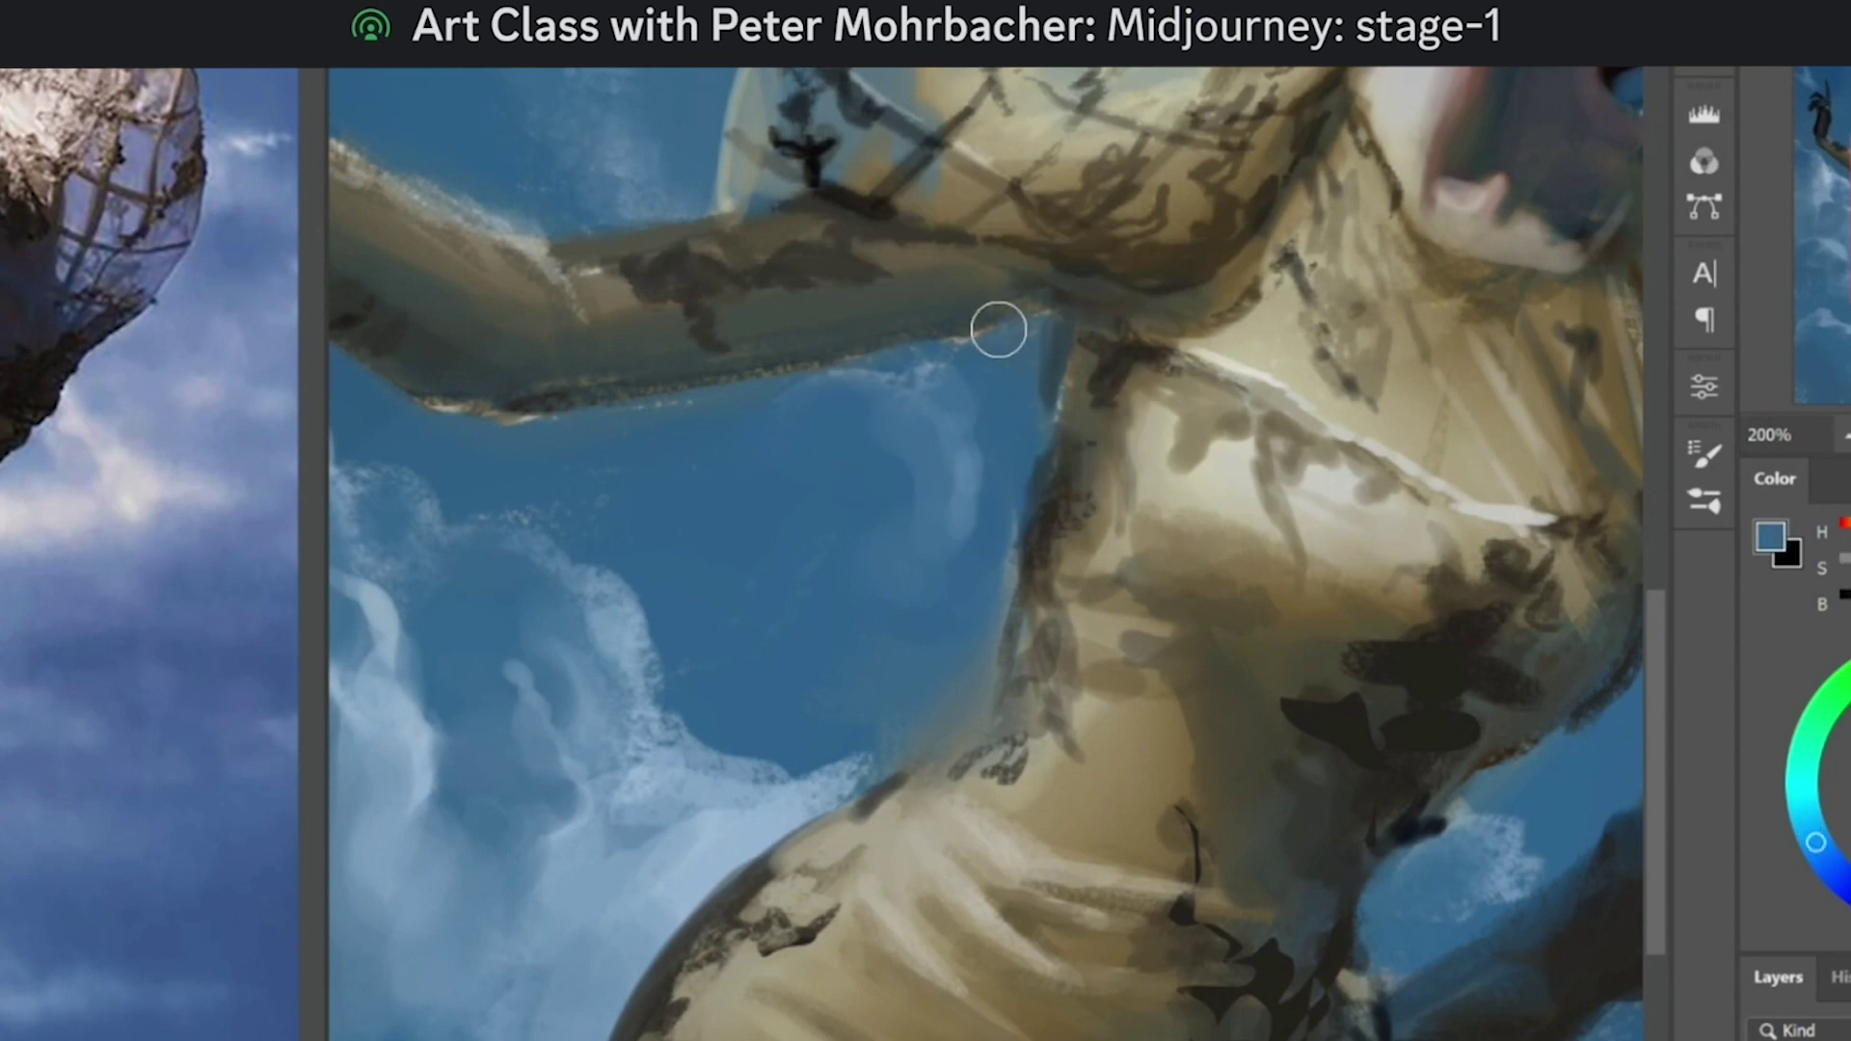
# Step: Paint a dark brown shadow along the underside of the outstretched arm from the armpit past the elbow
pyautogui.keyDown('alt'); pyautogui.click(1090, 234); pyautogui.keyUp('alt')
pyautogui.moveTo(1010, 294)
pyautogui.mouseDown()
pyautogui.moveTo(953, 320)
pyautogui.moveTo(1040, 289)
pyautogui.moveTo(776, 366)
pyautogui.mouseUp()
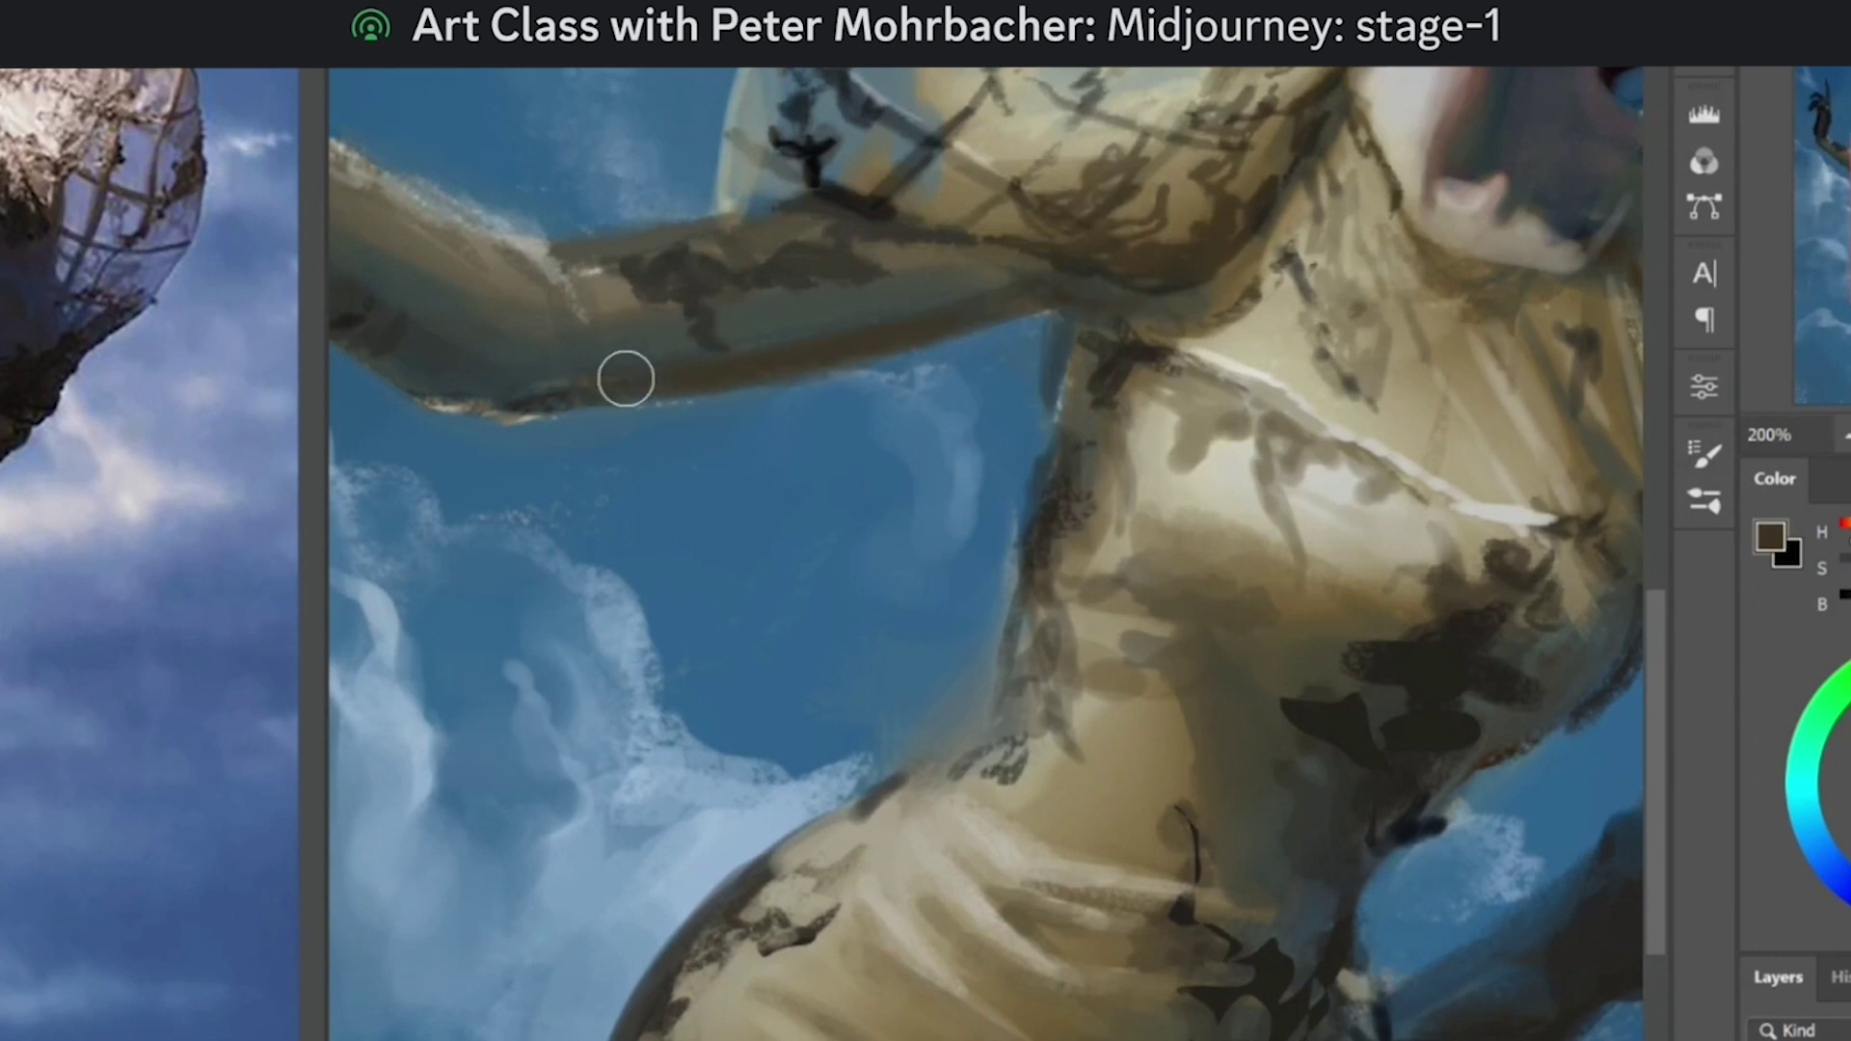
pyautogui.moveTo(715, 380); pyautogui.dragTo(965, 531)
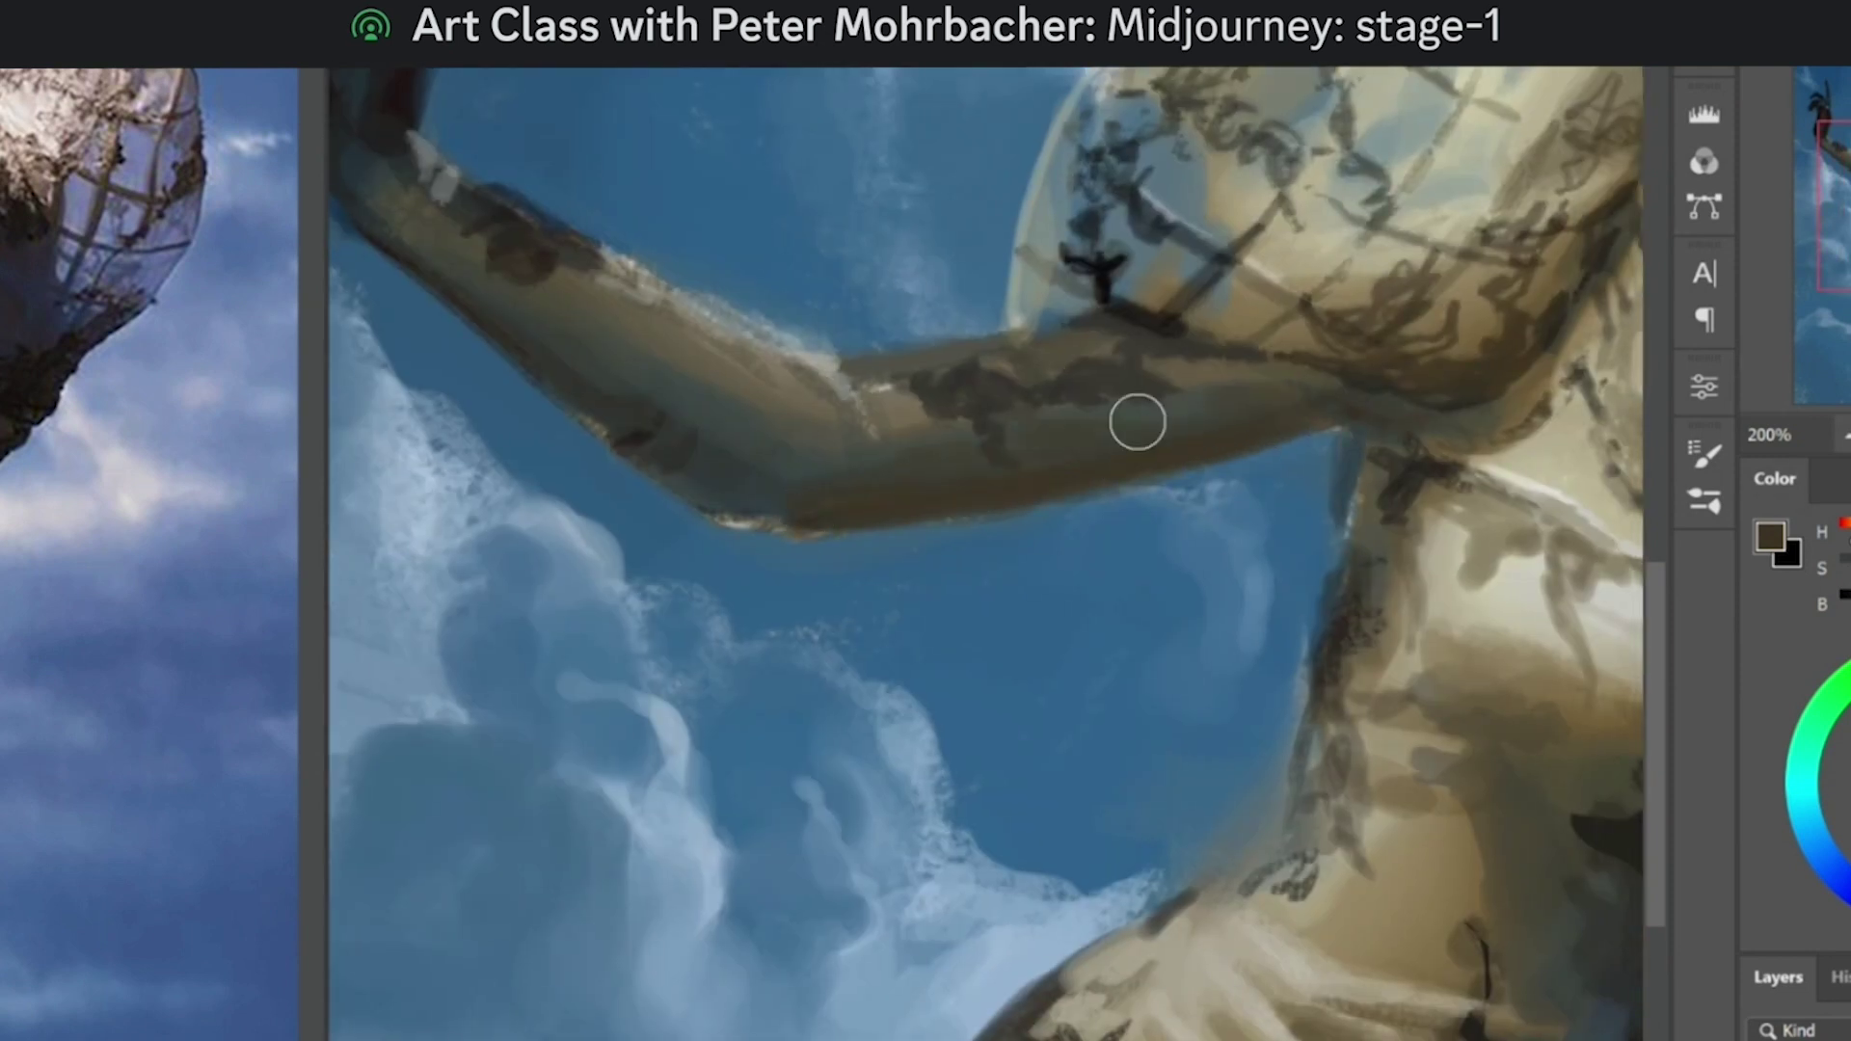
pyautogui.moveTo(725, 517); pyautogui.dragTo(810, 526)
pyautogui.keyDown('alt'); pyautogui.click(664, 406); pyautogui.keyUp('alt')
pyautogui.moveTo(618, 430)
pyautogui.mouseDown()
pyautogui.moveTo(635, 446)
pyautogui.moveTo(581, 413)
pyautogui.moveTo(689, 488)
pyautogui.moveTo(777, 628)
pyautogui.mouseUp()
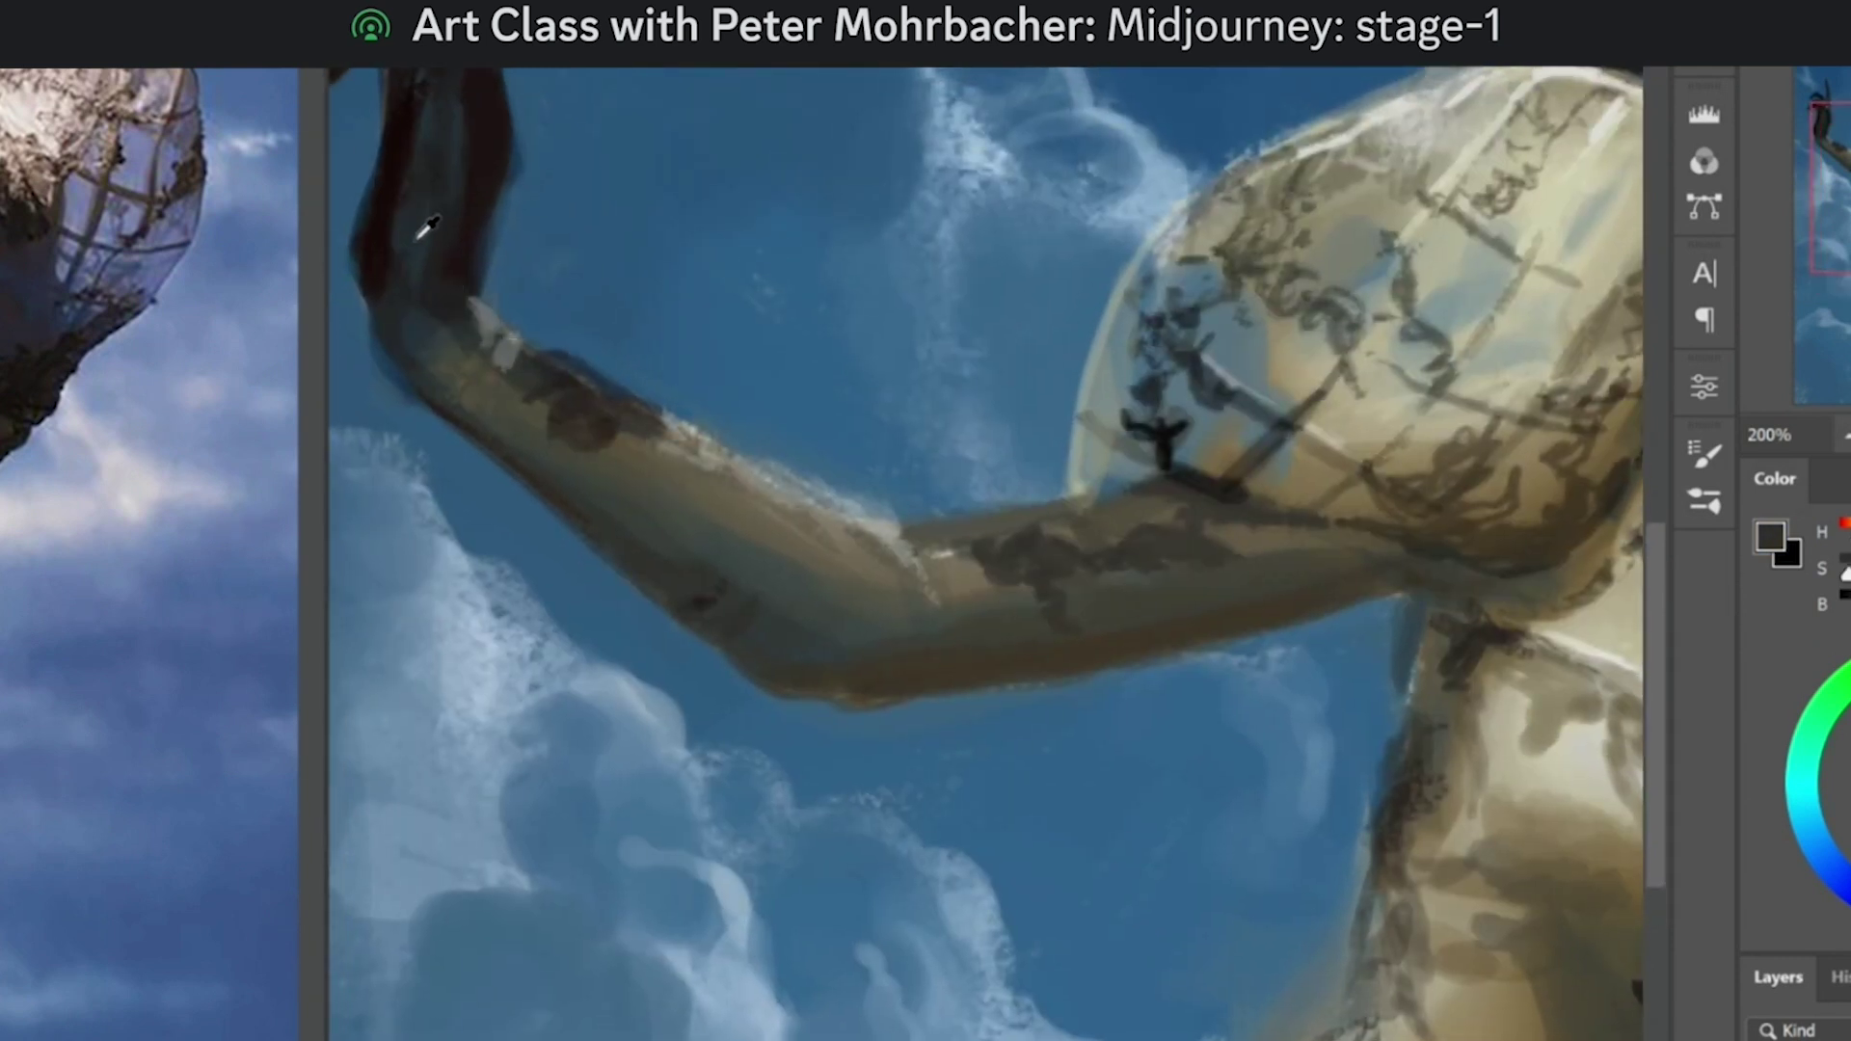
# Step: Darken the light patch on the back of the raised glove and shade down to the wrist with sampled dark tones
pyautogui.moveTo(429, 225); pyautogui.dragTo(521, 494)
pyautogui.keyDown('alt'); pyautogui.click(519, 529); pyautogui.keyUp('alt')
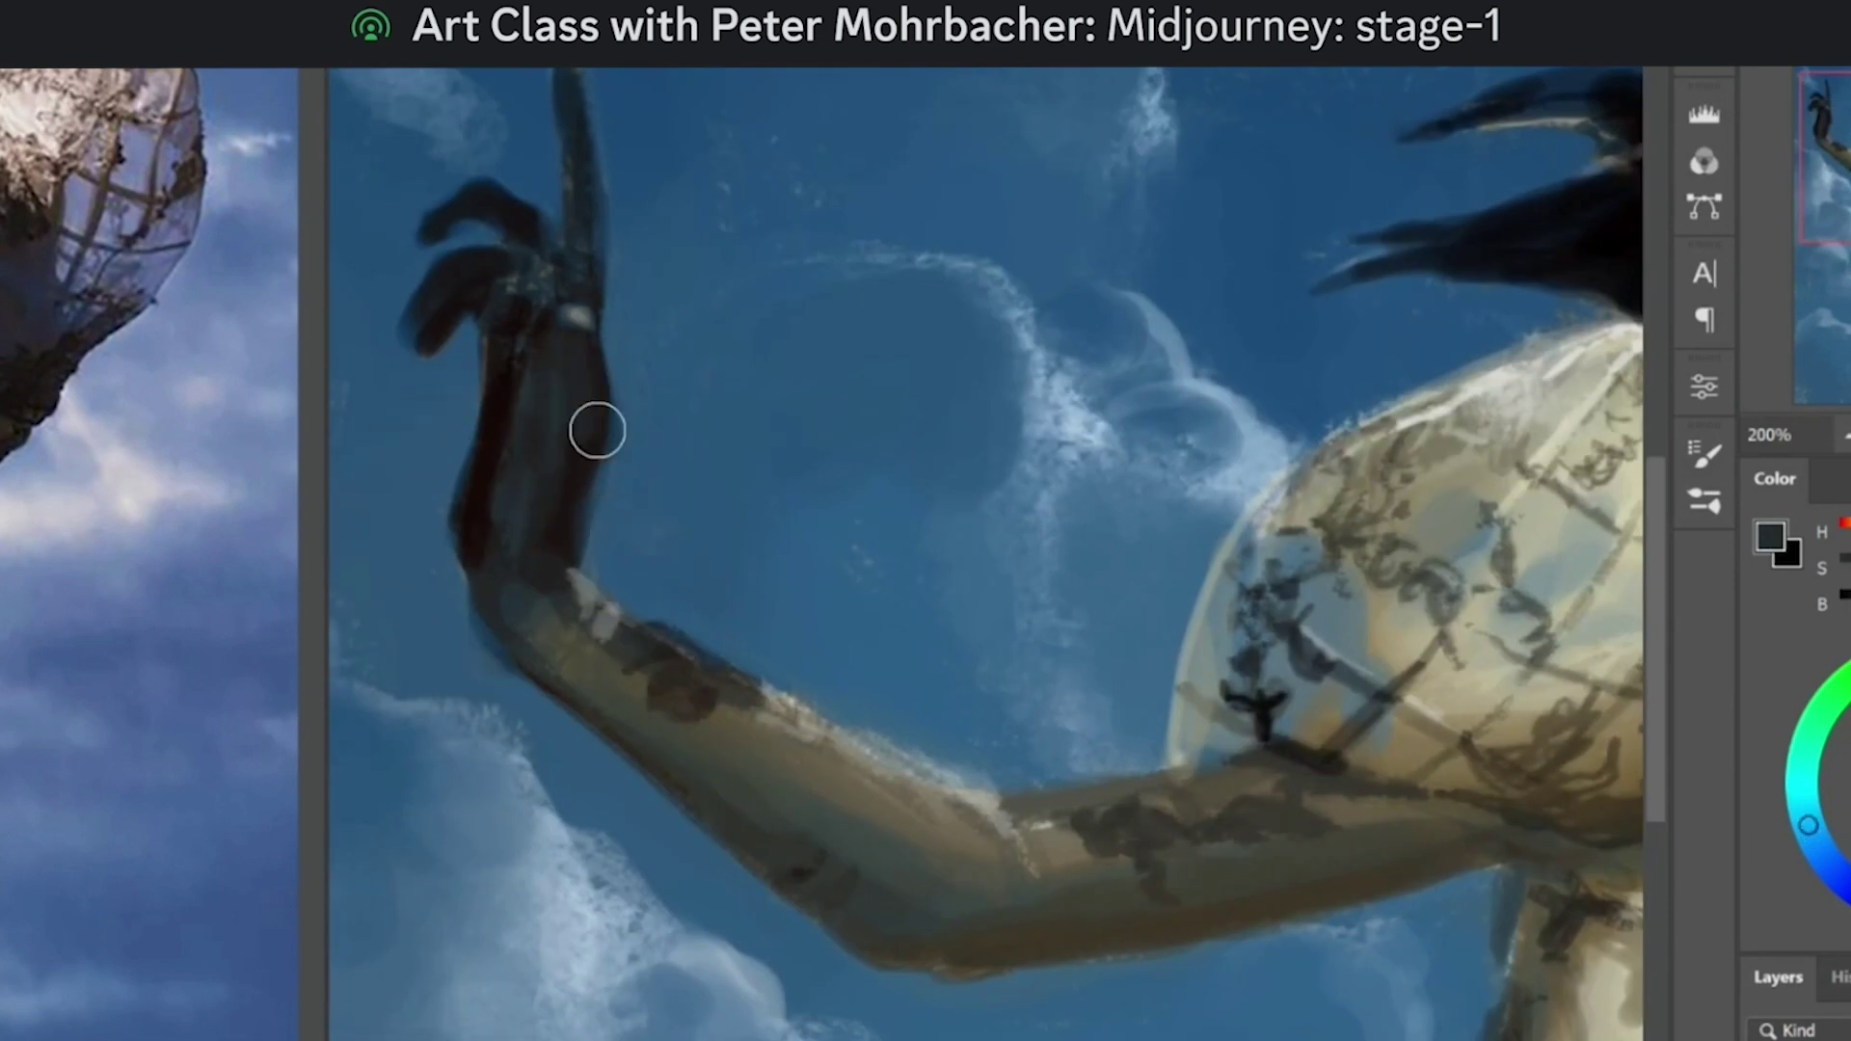
pyautogui.keyDown('alt'); pyautogui.click(566, 401); pyautogui.keyUp('alt')
pyautogui.moveTo(566, 401); pyautogui.dragTo(570, 309)
pyautogui.keyDown('alt'); pyautogui.click(576, 371); pyautogui.keyUp('alt')
pyautogui.moveTo(575, 318); pyautogui.dragTo(577, 520)
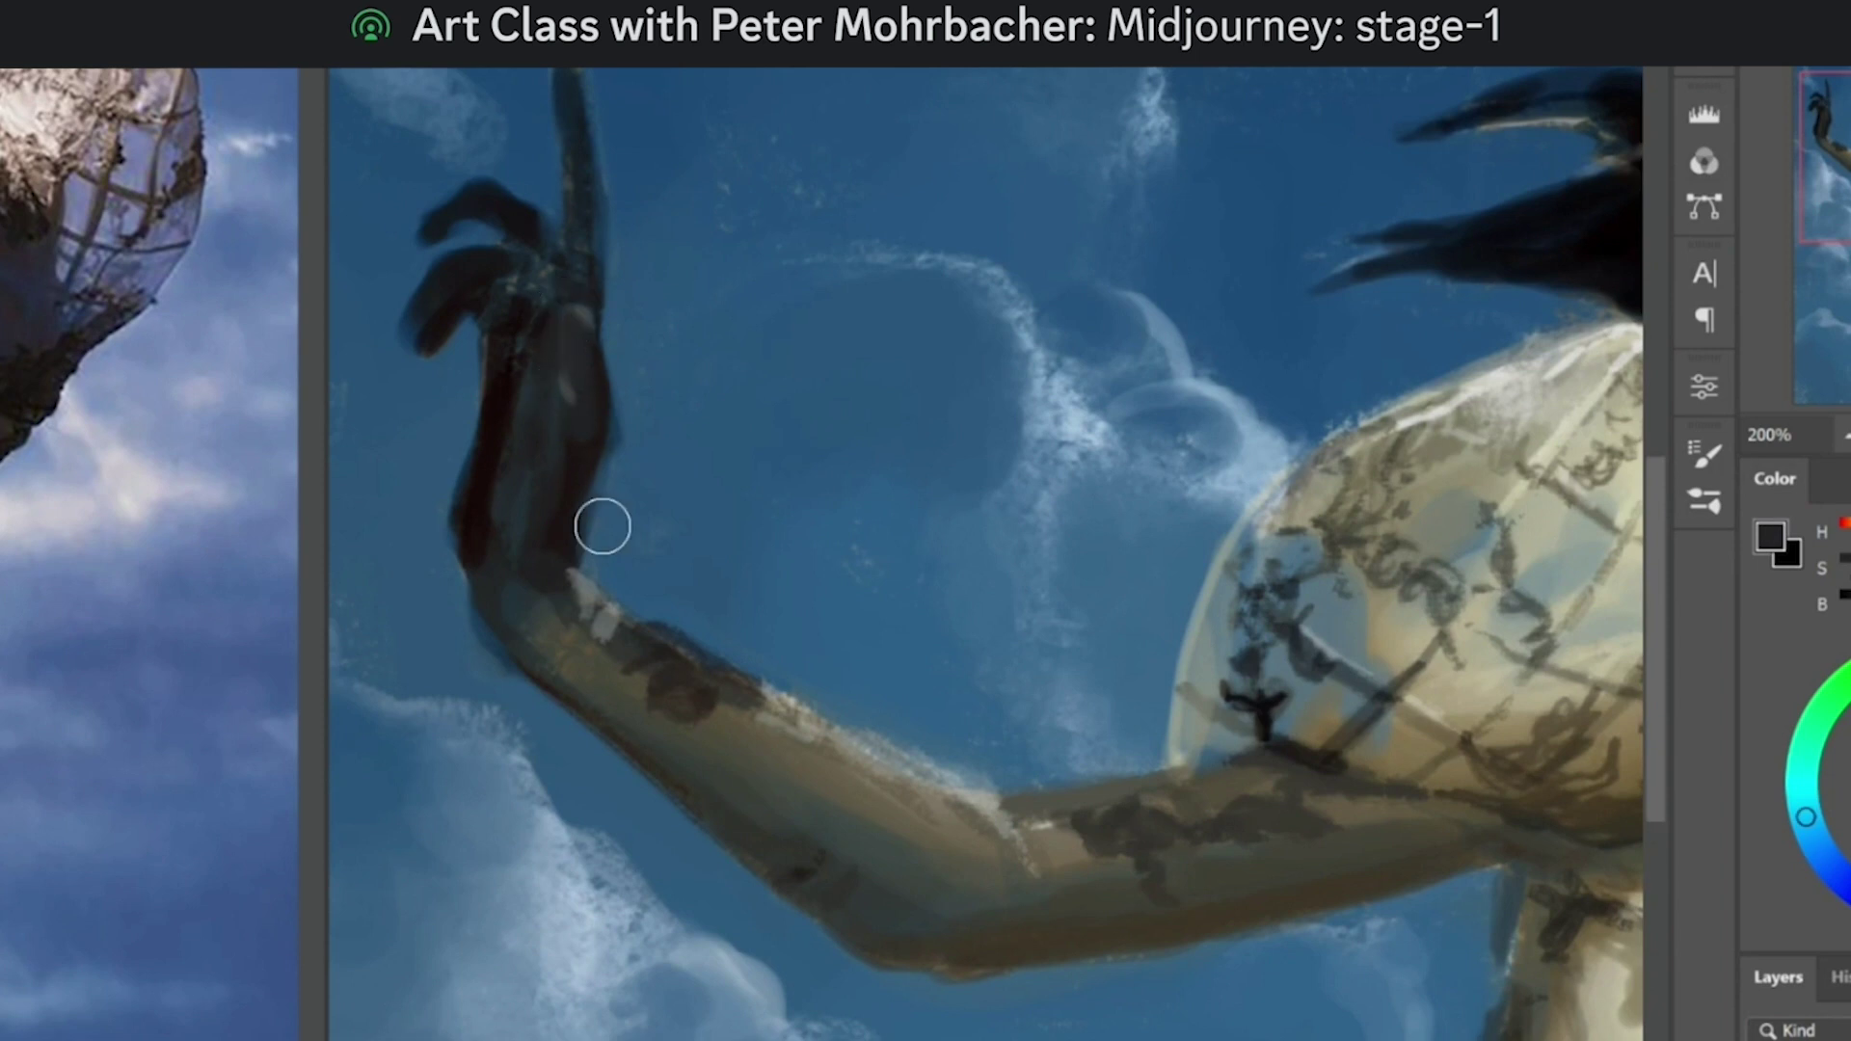
pyautogui.keyDown('alt'); pyautogui.click(583, 374); pyautogui.keyUp('alt')
pyautogui.moveTo(572, 386)
pyautogui.mouseDown()
pyautogui.moveTo(524, 504)
pyautogui.moveTo(562, 434)
pyautogui.moveTo(568, 581)
pyautogui.mouseUp()
pyautogui.keyDown('alt'); pyautogui.click(584, 389); pyautogui.keyUp('alt')
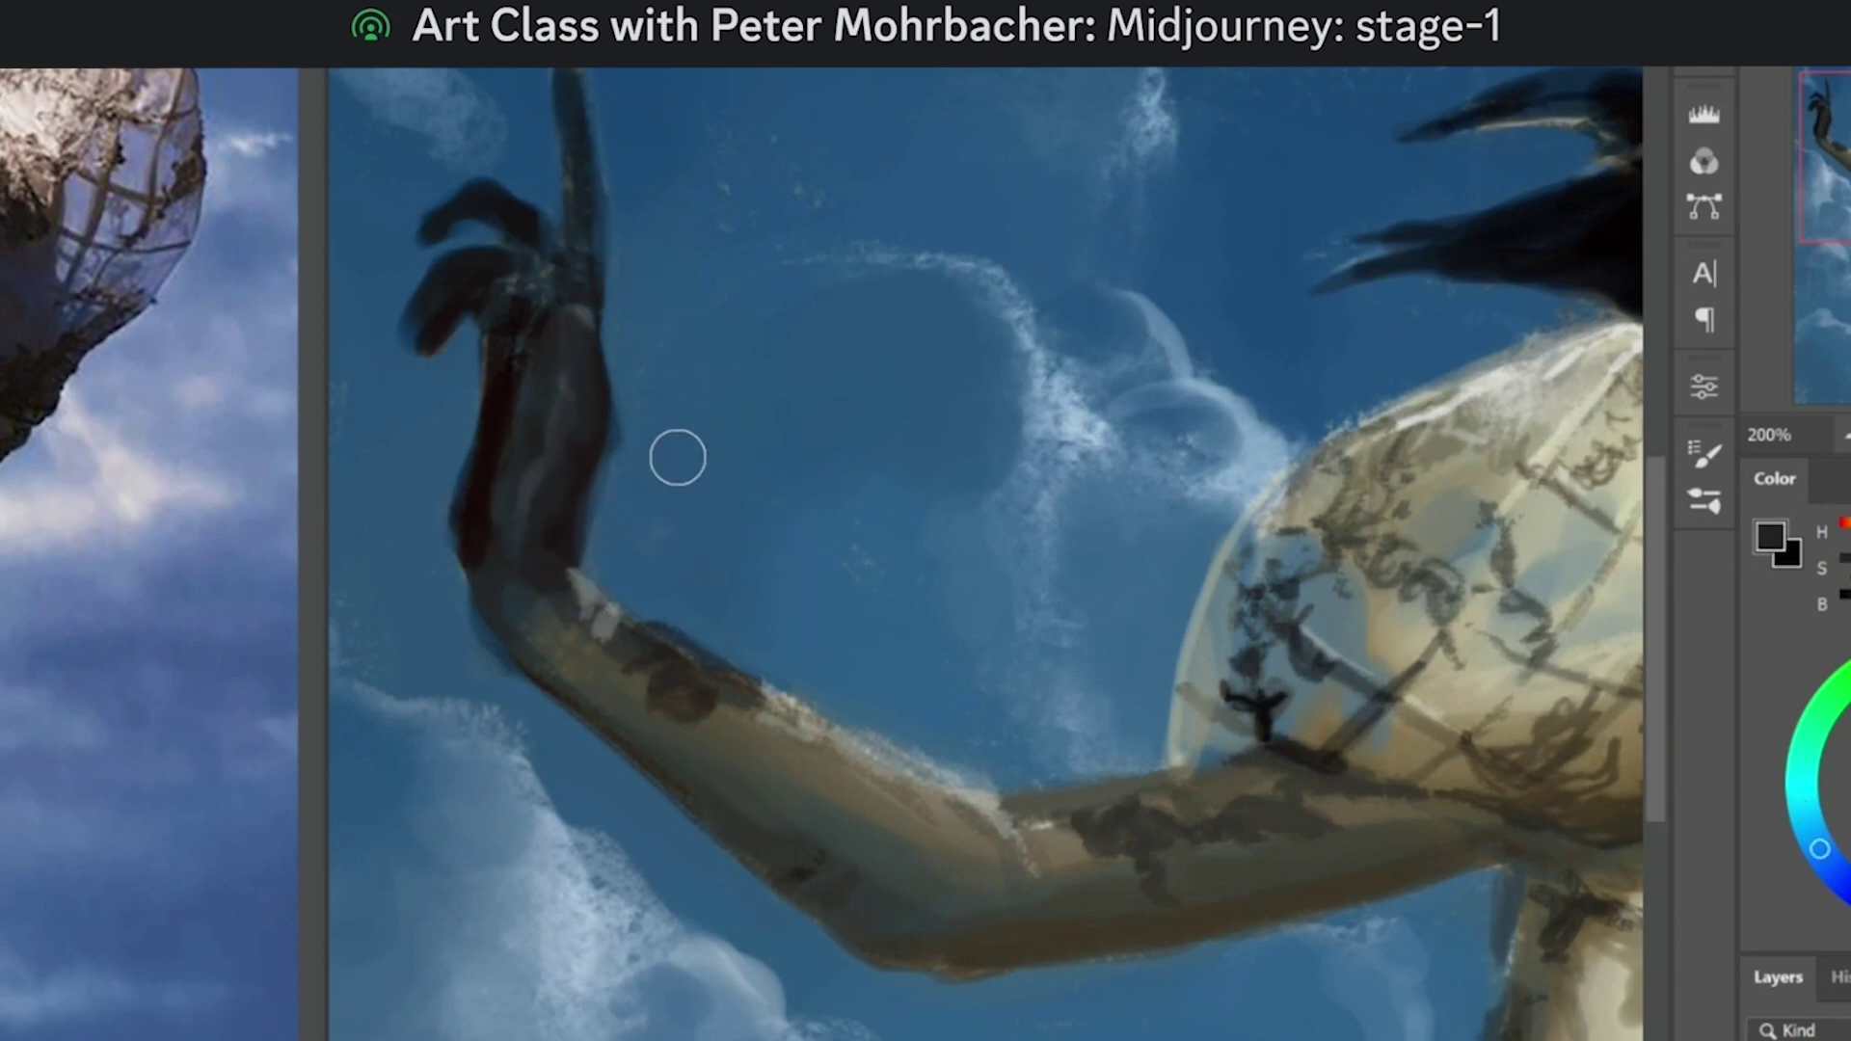
# Step: Shade the raised glove below the curled fingers with a sampled dark tone and reduce the brush size
pyautogui.keyDown('alt'); pyautogui.click(515, 351); pyautogui.keyUp('alt')
pyautogui.keyDown('alt'); pyautogui.click(518, 275); pyautogui.keyUp('alt')
pyautogui.moveTo(516, 356); pyautogui.dragTo(490, 478)
pyautogui.press('[')
pyautogui.press('[')
pyautogui.press('[')
pyautogui.scroll(-1, 612, 510)
pyautogui.scroll(-1, 903, 659)
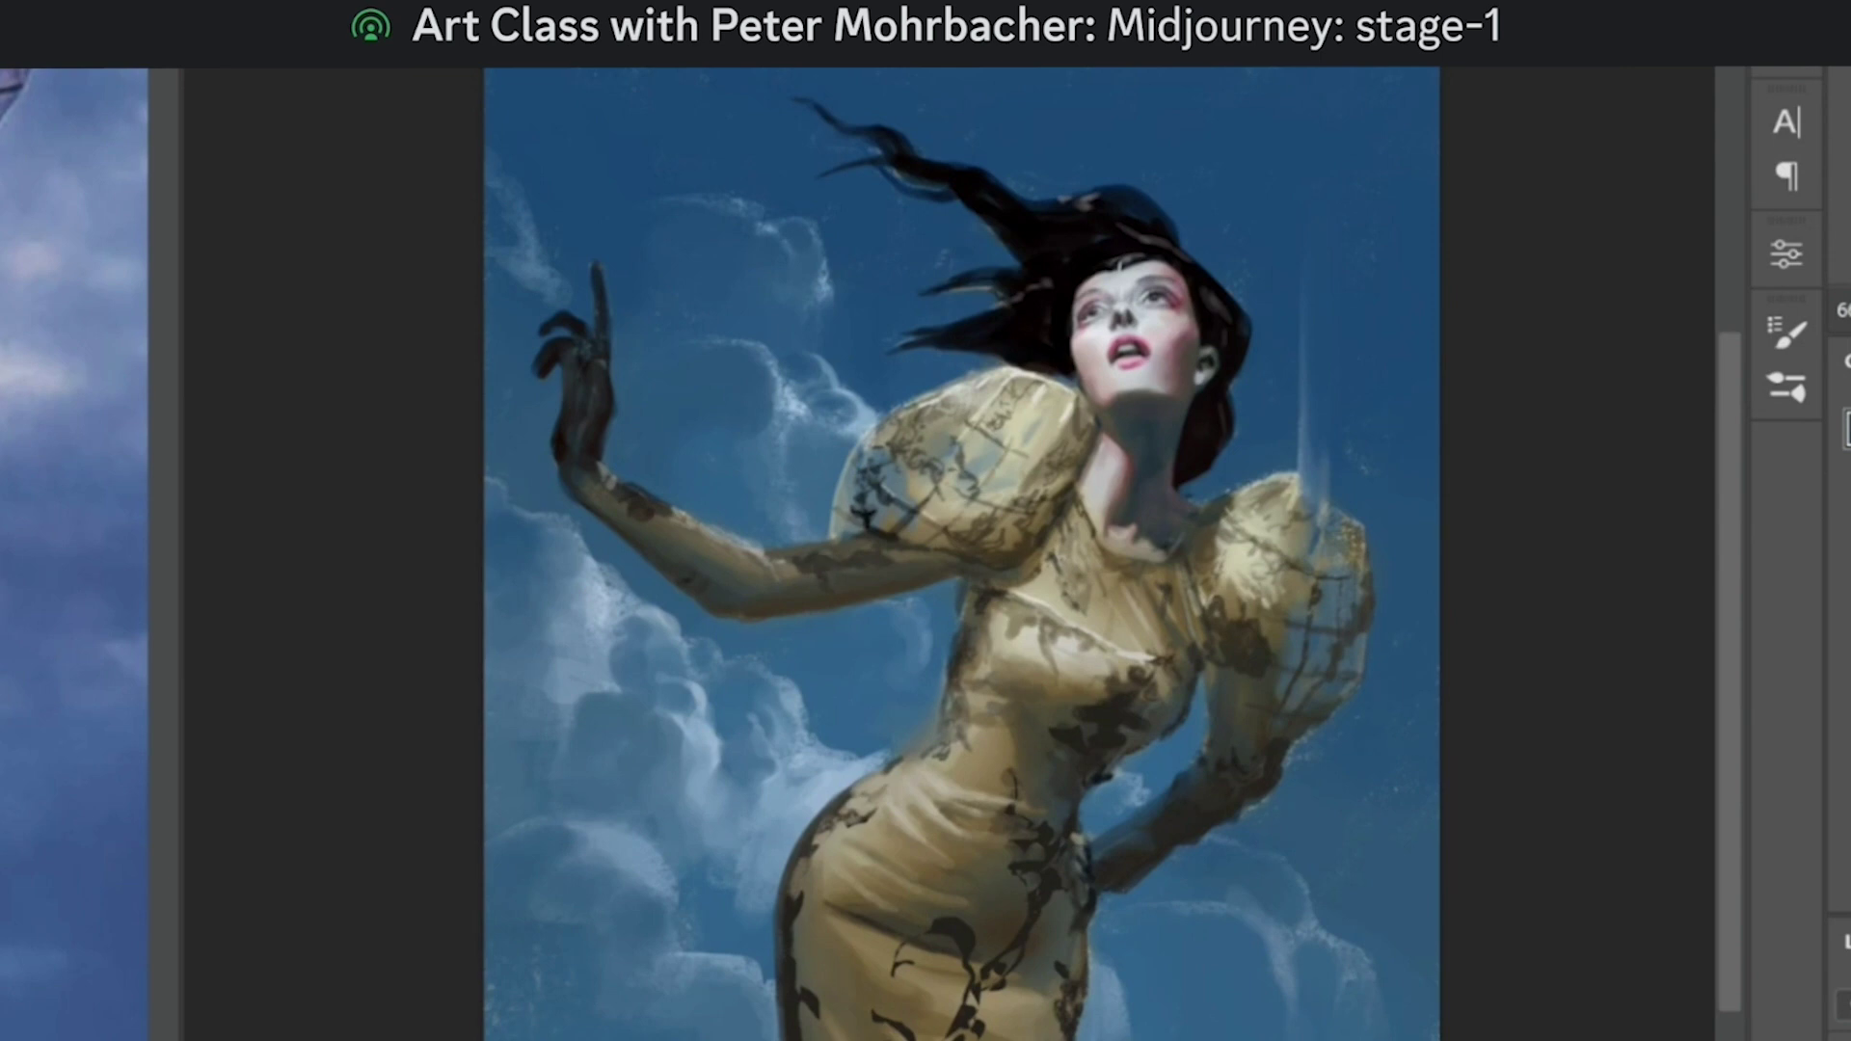
# Step: Soften the windblown hair wisps by brushing over them with sampled sky blue and an enlarged brush
pyautogui.scroll(3, 74, 555)
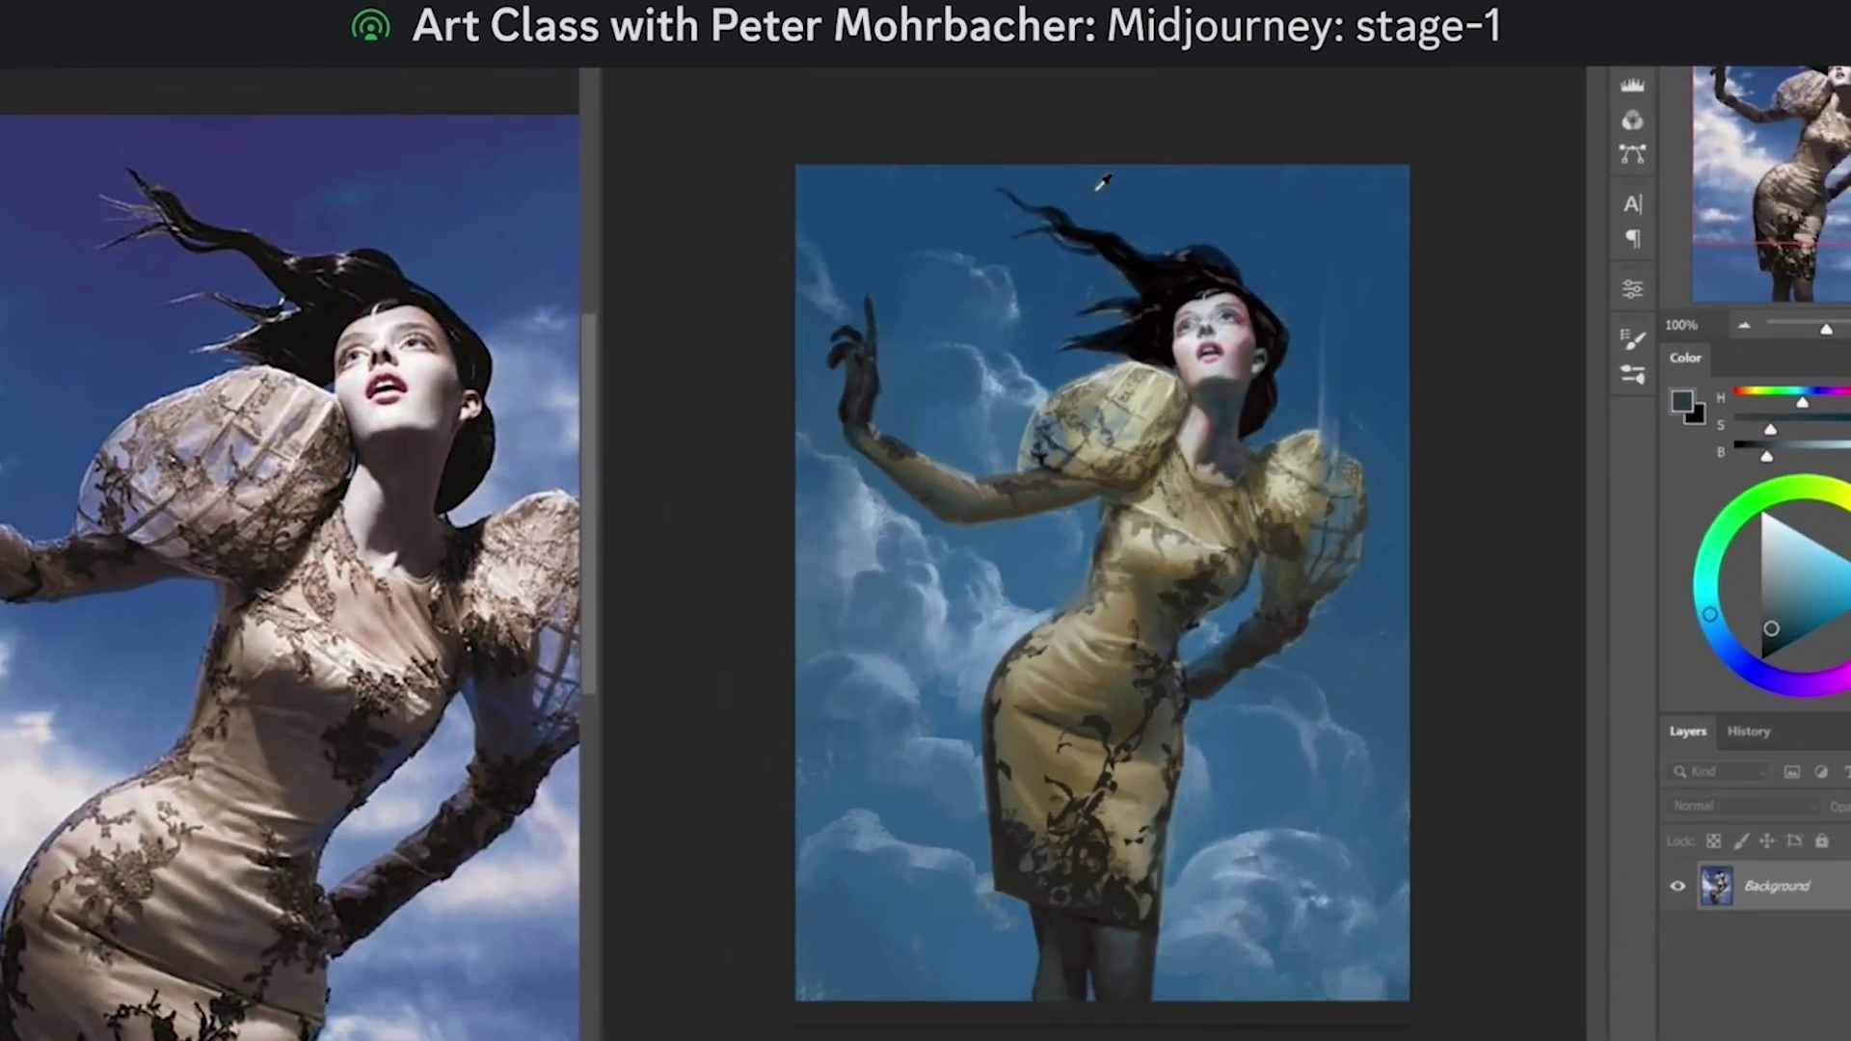
pyautogui.keyDown('alt'); pyautogui.click(1096, 183); pyautogui.keyUp('alt')
pyautogui.click(1116, 204)
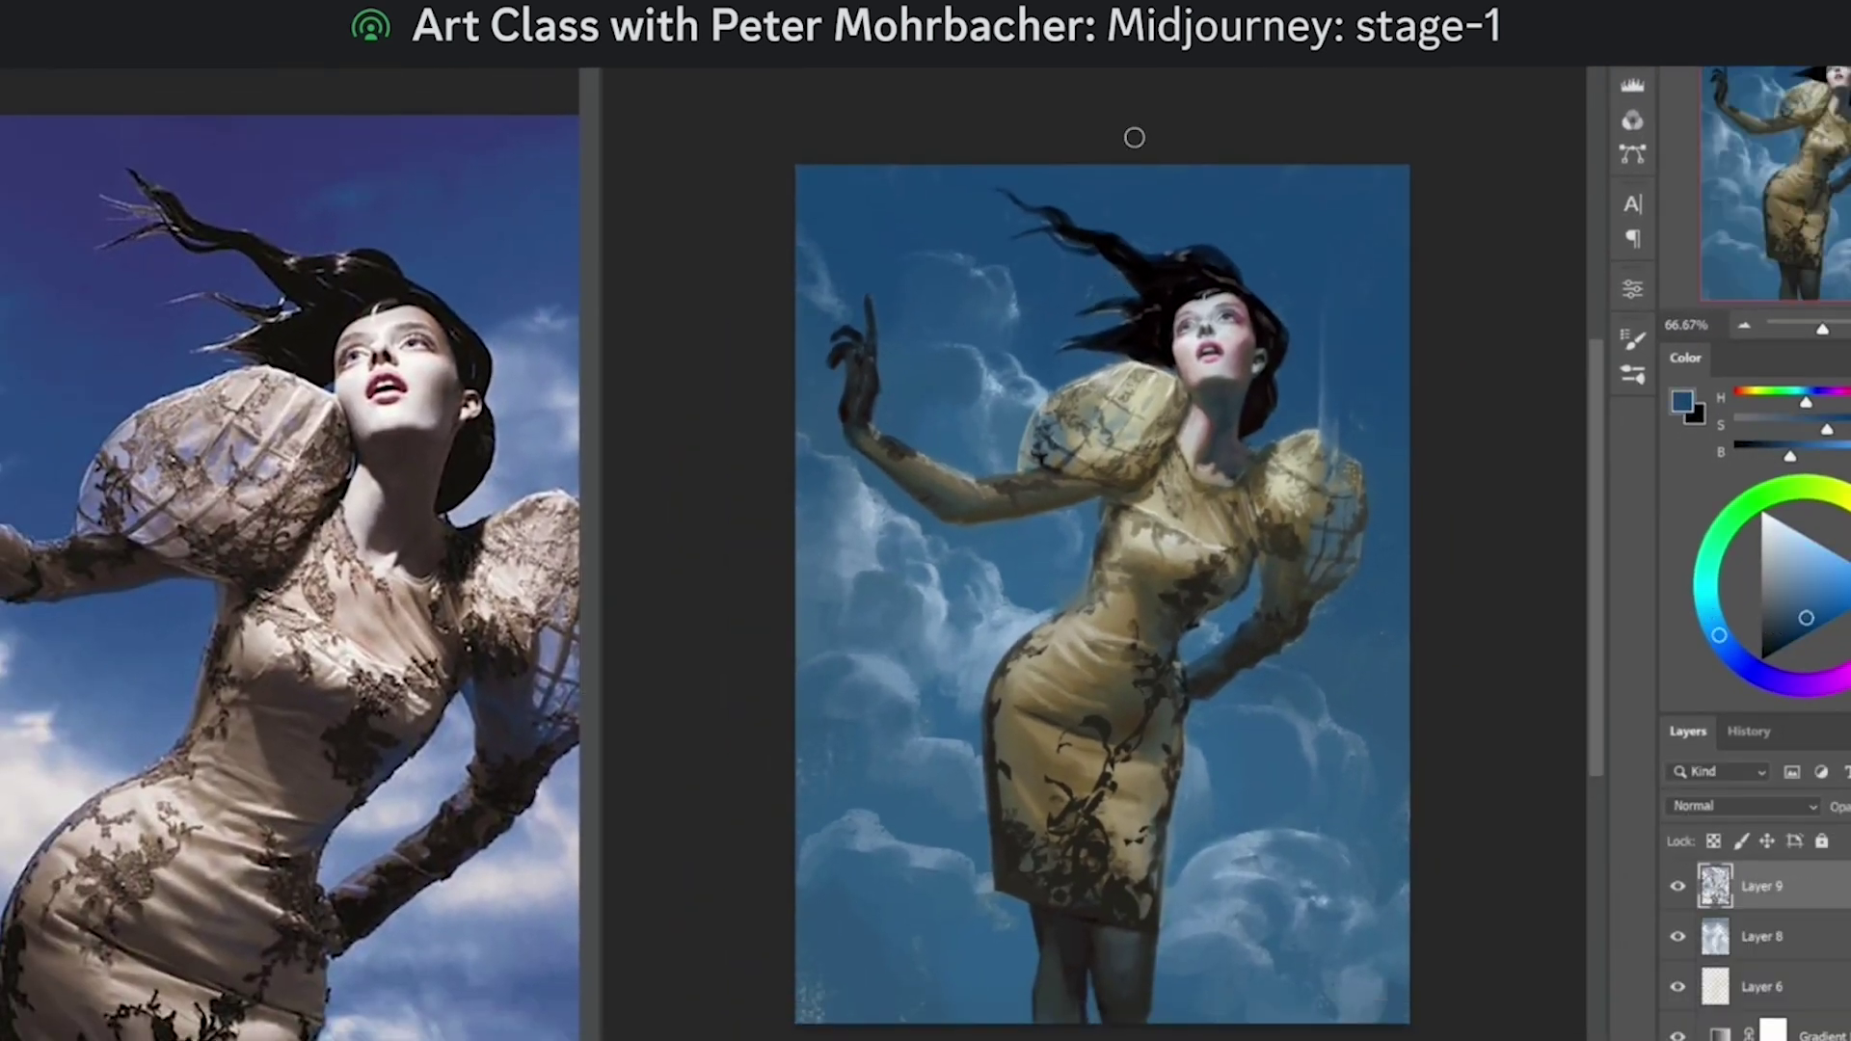
pyautogui.press(']')
pyautogui.press(']')
pyautogui.press(']')
pyautogui.moveTo(1053, 179)
pyautogui.mouseDown()
pyautogui.moveTo(1007, 215)
pyautogui.moveTo(1033, 235)
pyautogui.moveTo(1040, 217)
pyautogui.mouseUp()
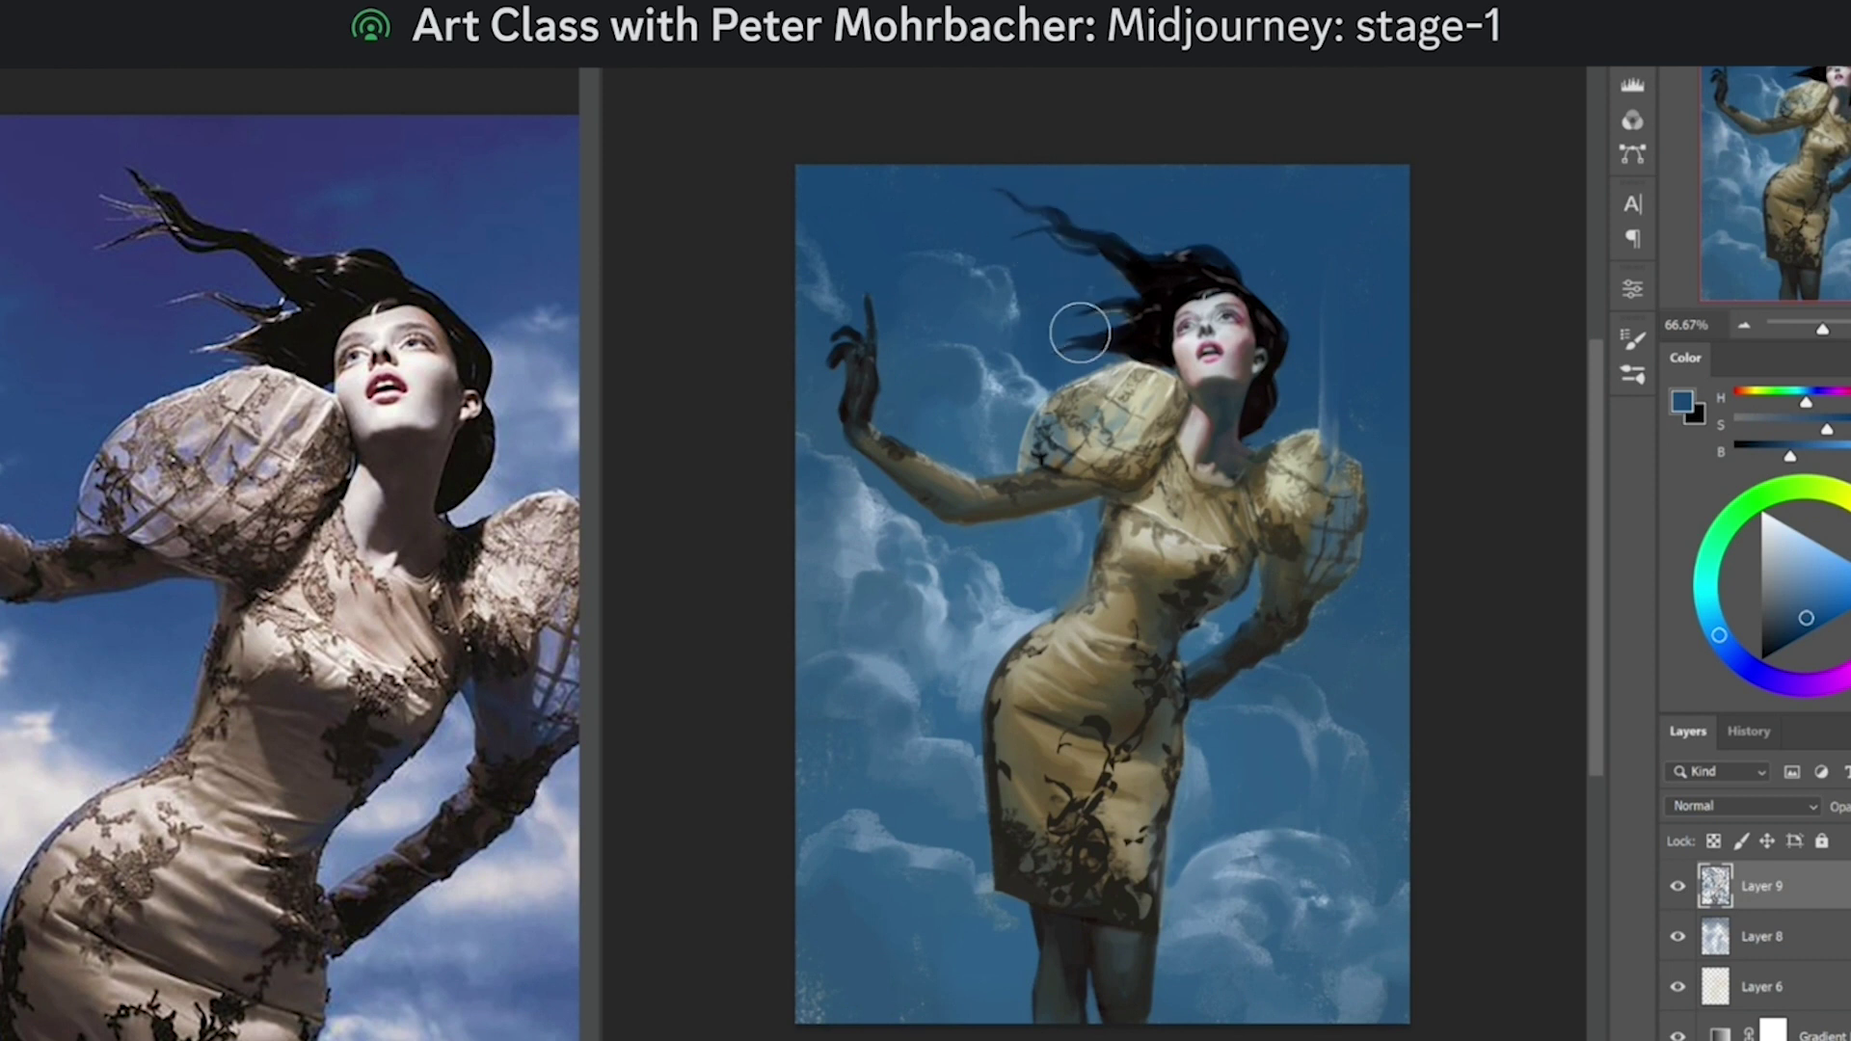
pyautogui.moveTo(1343, 237); pyautogui.dragTo(1241, 228)
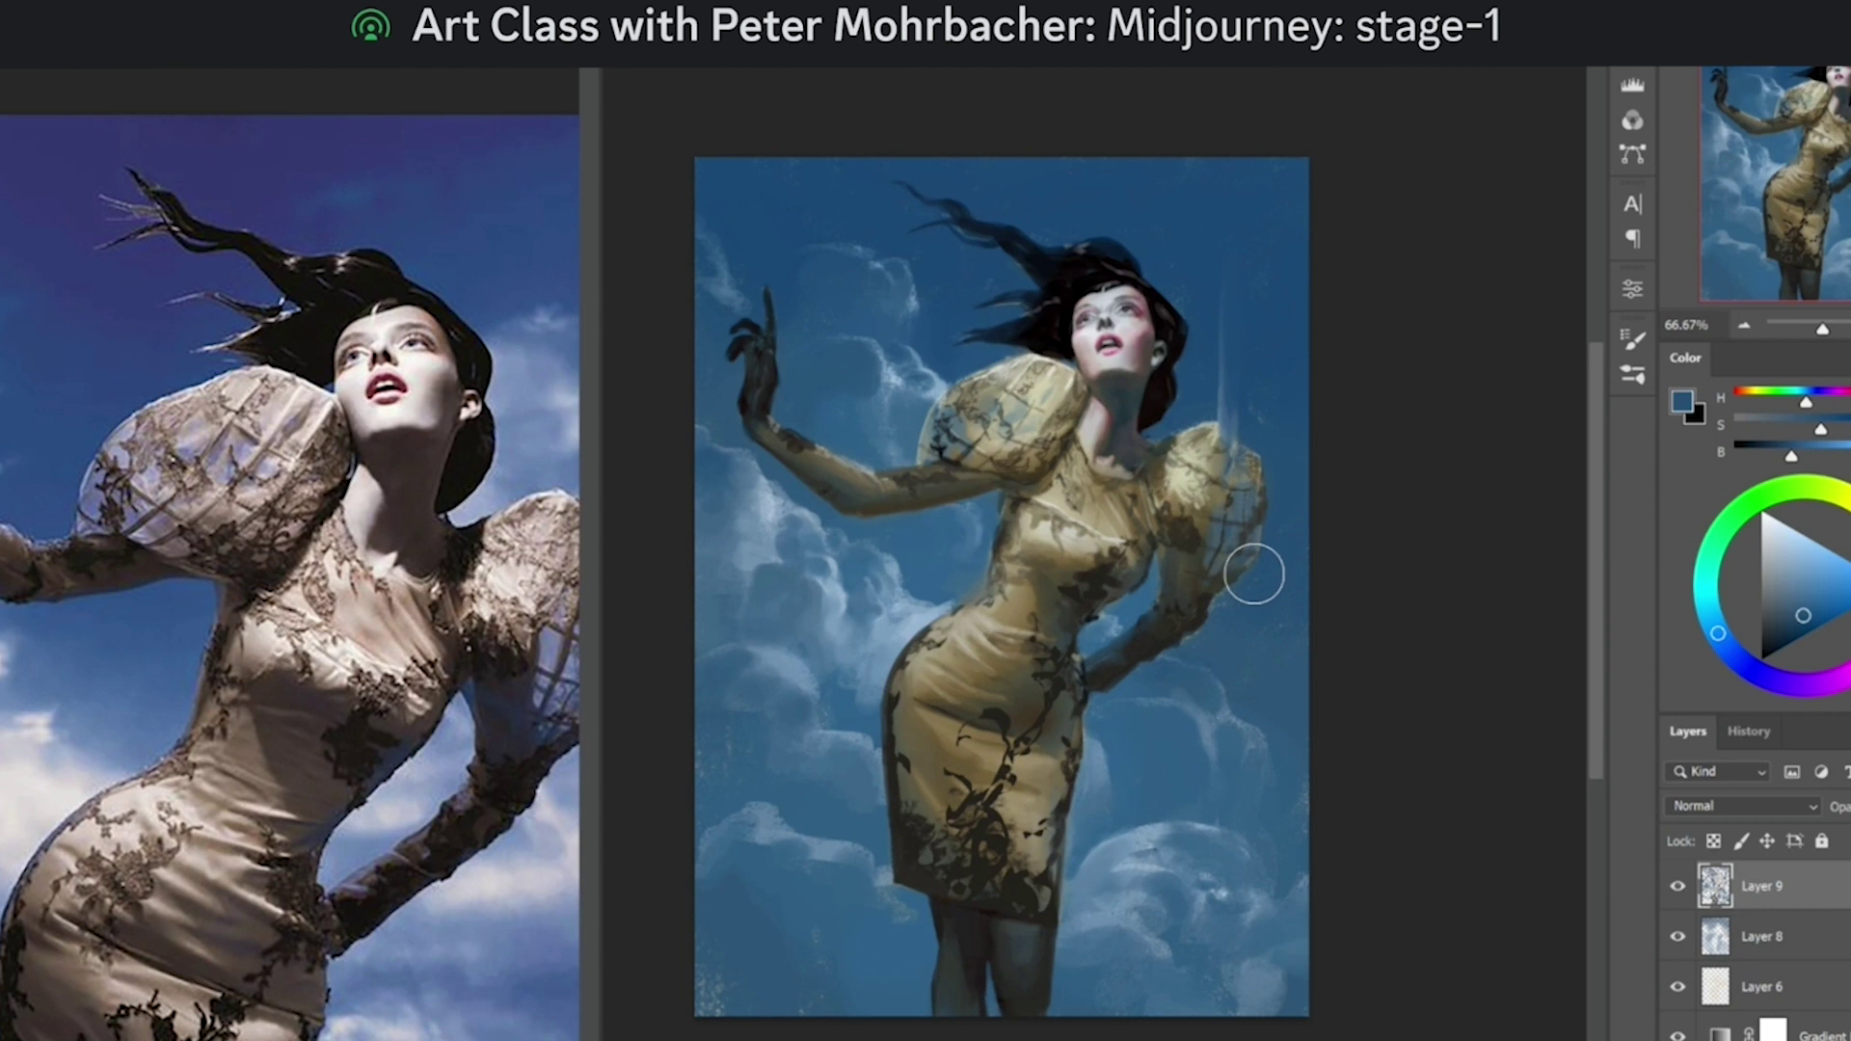
# Step: Soften the outer lower edge of the puffed sleeve above the bent arm with sky blue and reduce the brush size
pyautogui.moveTo(1255, 592); pyautogui.dragTo(1272, 572)
pyautogui.keyDown('ctrl'); pyautogui.click(1272, 542); pyautogui.keyUp('ctrl')
pyautogui.keyDown('ctrl'); pyautogui.click(1281, 545); pyautogui.keyUp('ctrl')
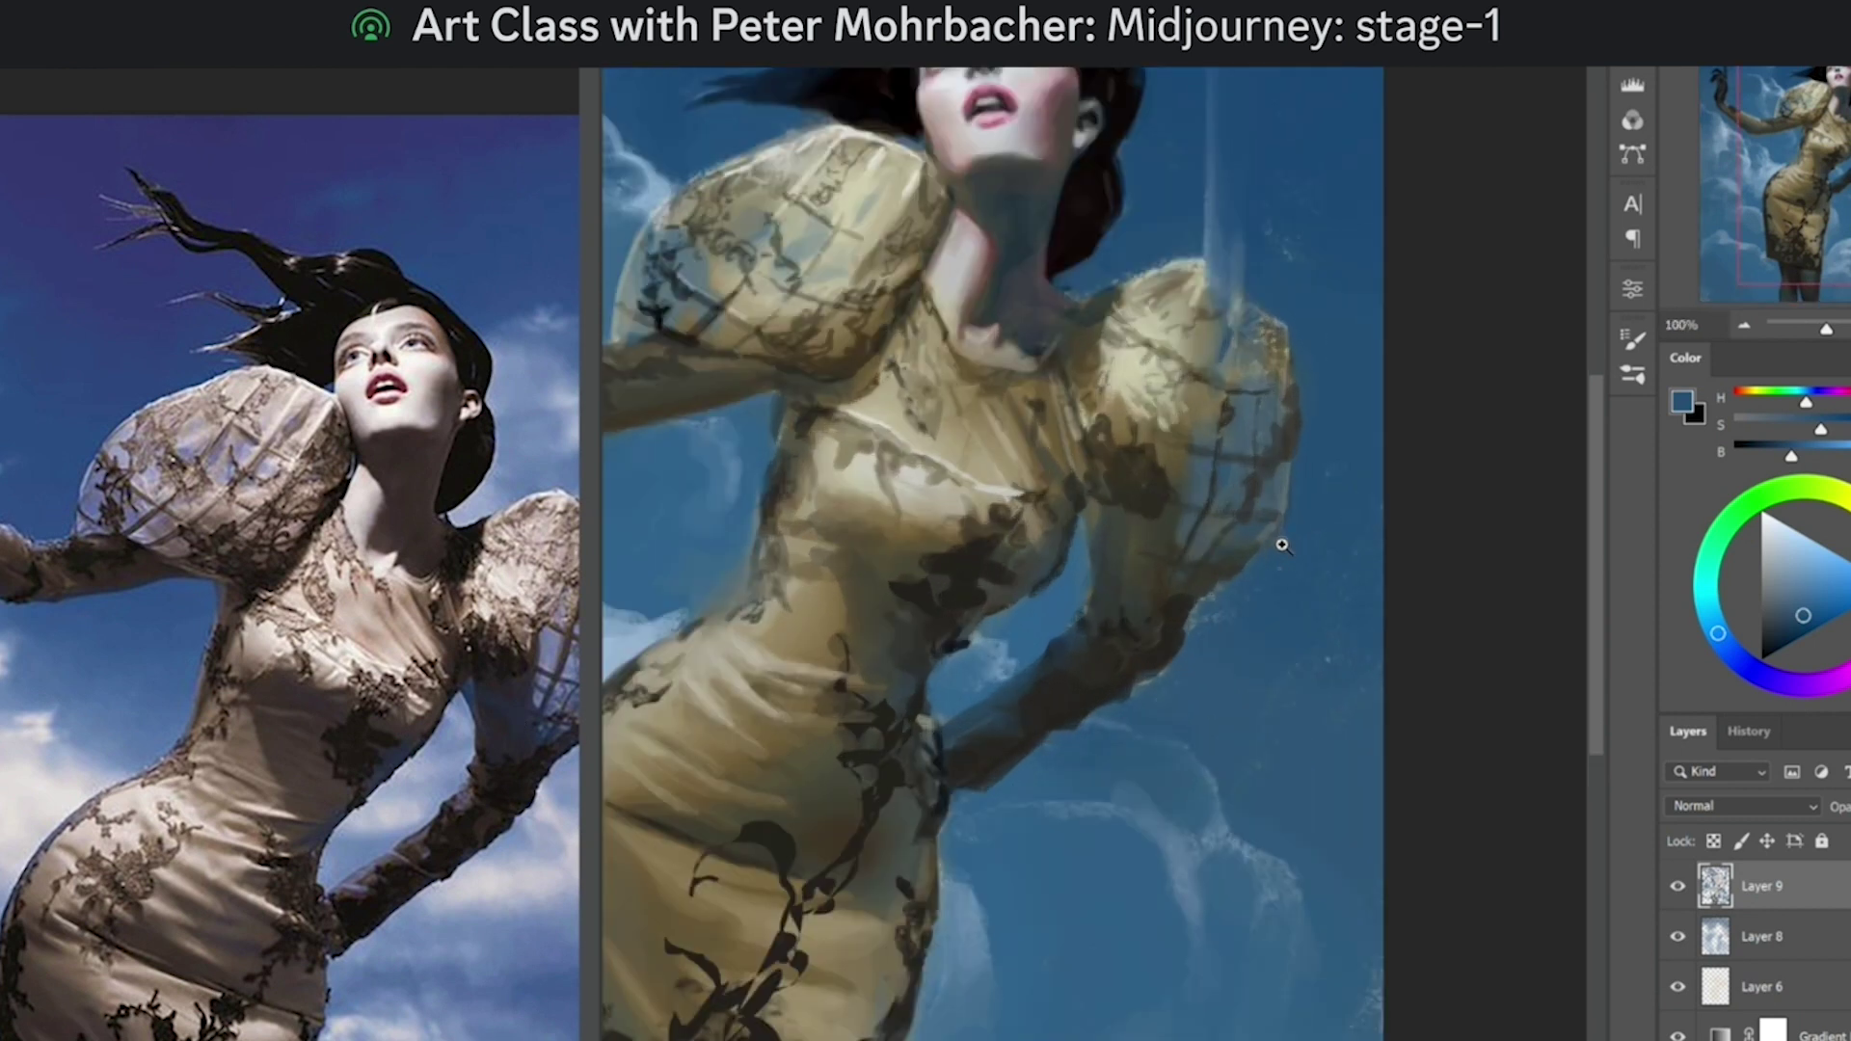
pyautogui.keyDown('ctrl'); pyautogui.click(1281, 545); pyautogui.keyUp('ctrl')
pyautogui.press('[')
pyautogui.press('[')
pyautogui.press('[')
pyautogui.press('[')
pyautogui.press('[')
pyautogui.press('[')
pyautogui.press('[')
pyautogui.press('[')
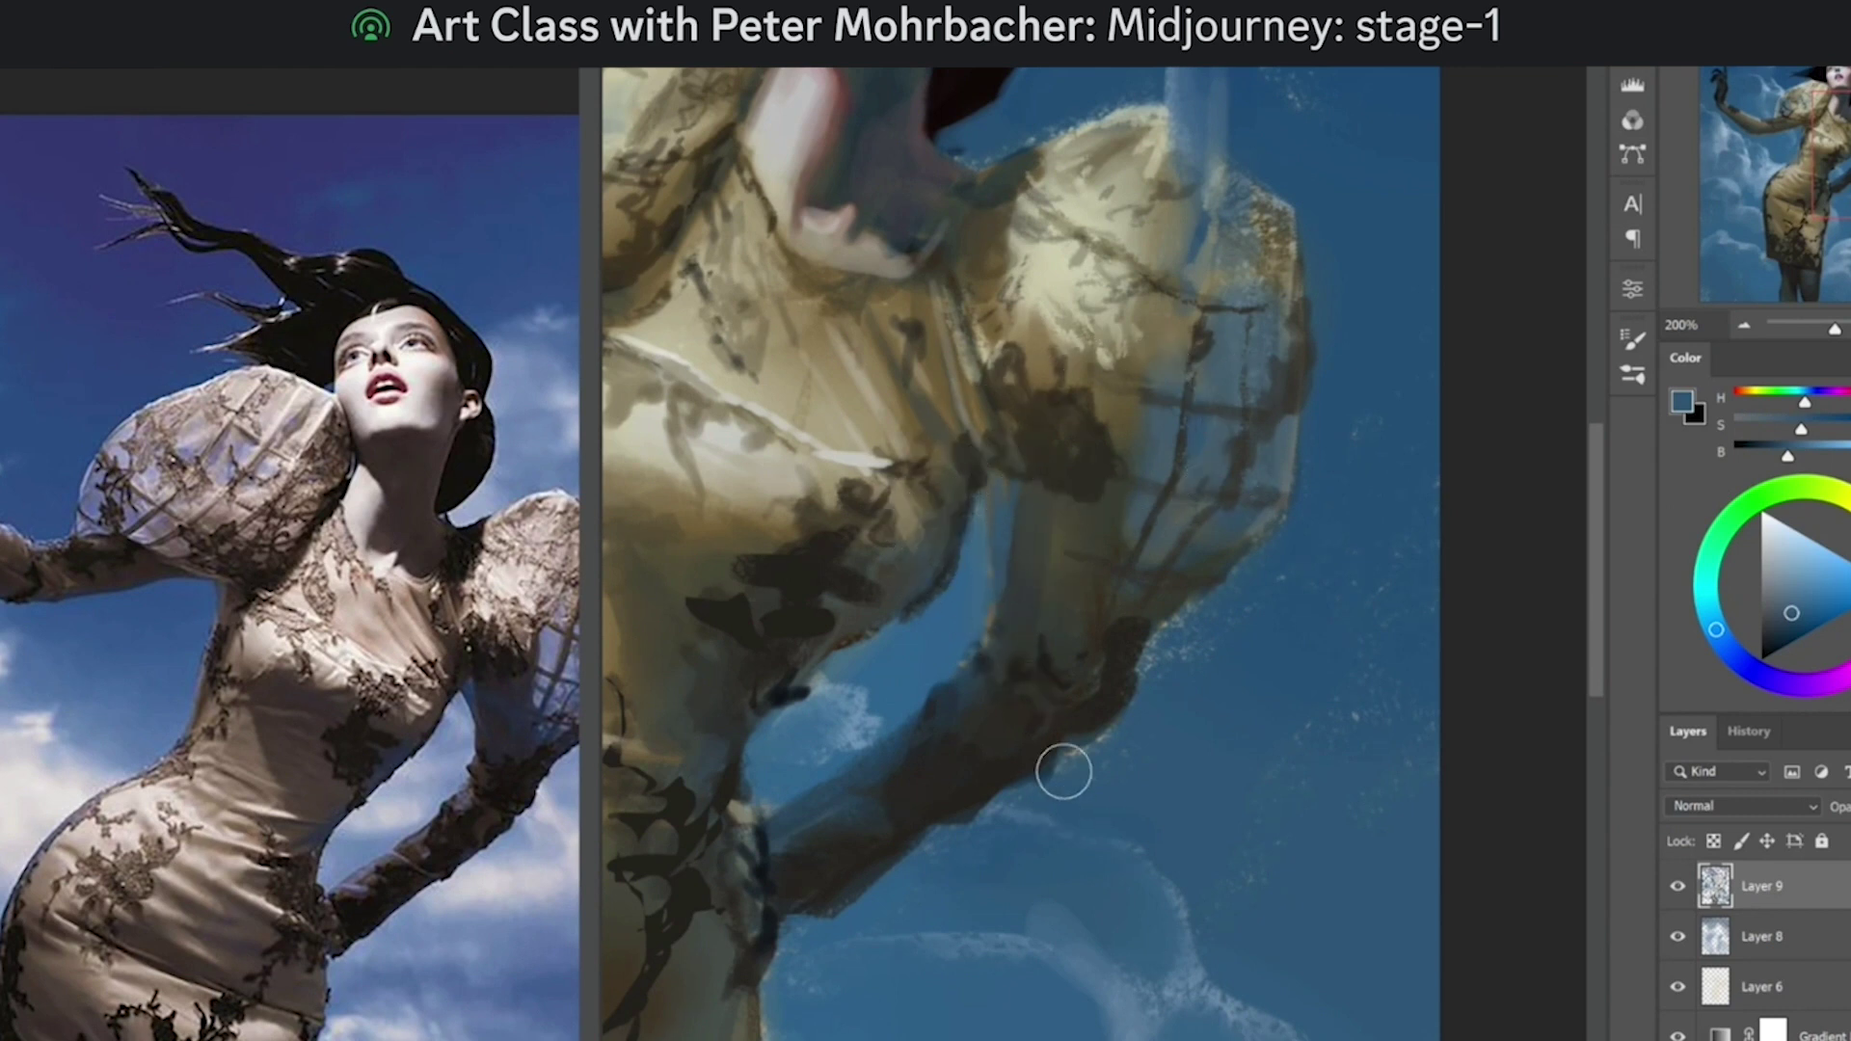
# Step: Paint a sampled near-black shadow down the inner edge of the bent upper arm, beside the bodice
pyautogui.keyDown('alt'); pyautogui.click(1051, 346); pyautogui.keyUp('alt')
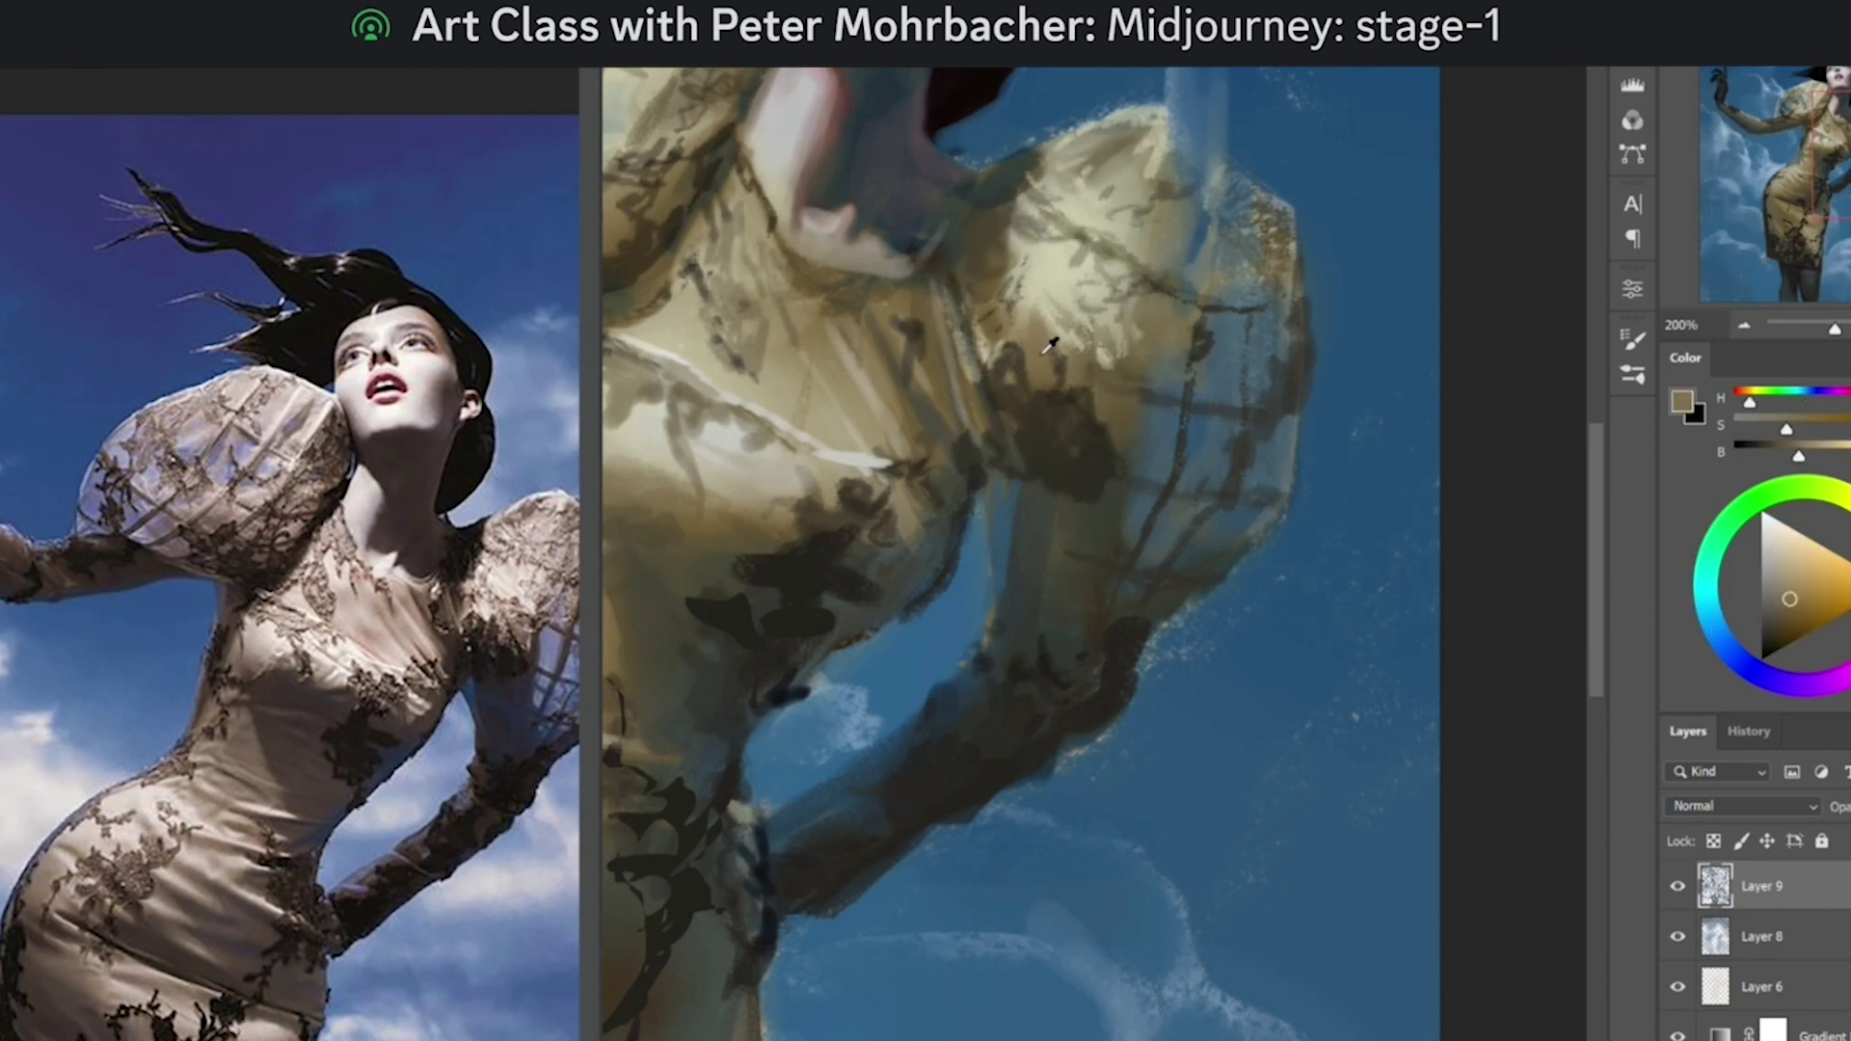
pyautogui.keyDown('alt'); pyautogui.click(1000, 601); pyautogui.keyUp('alt')
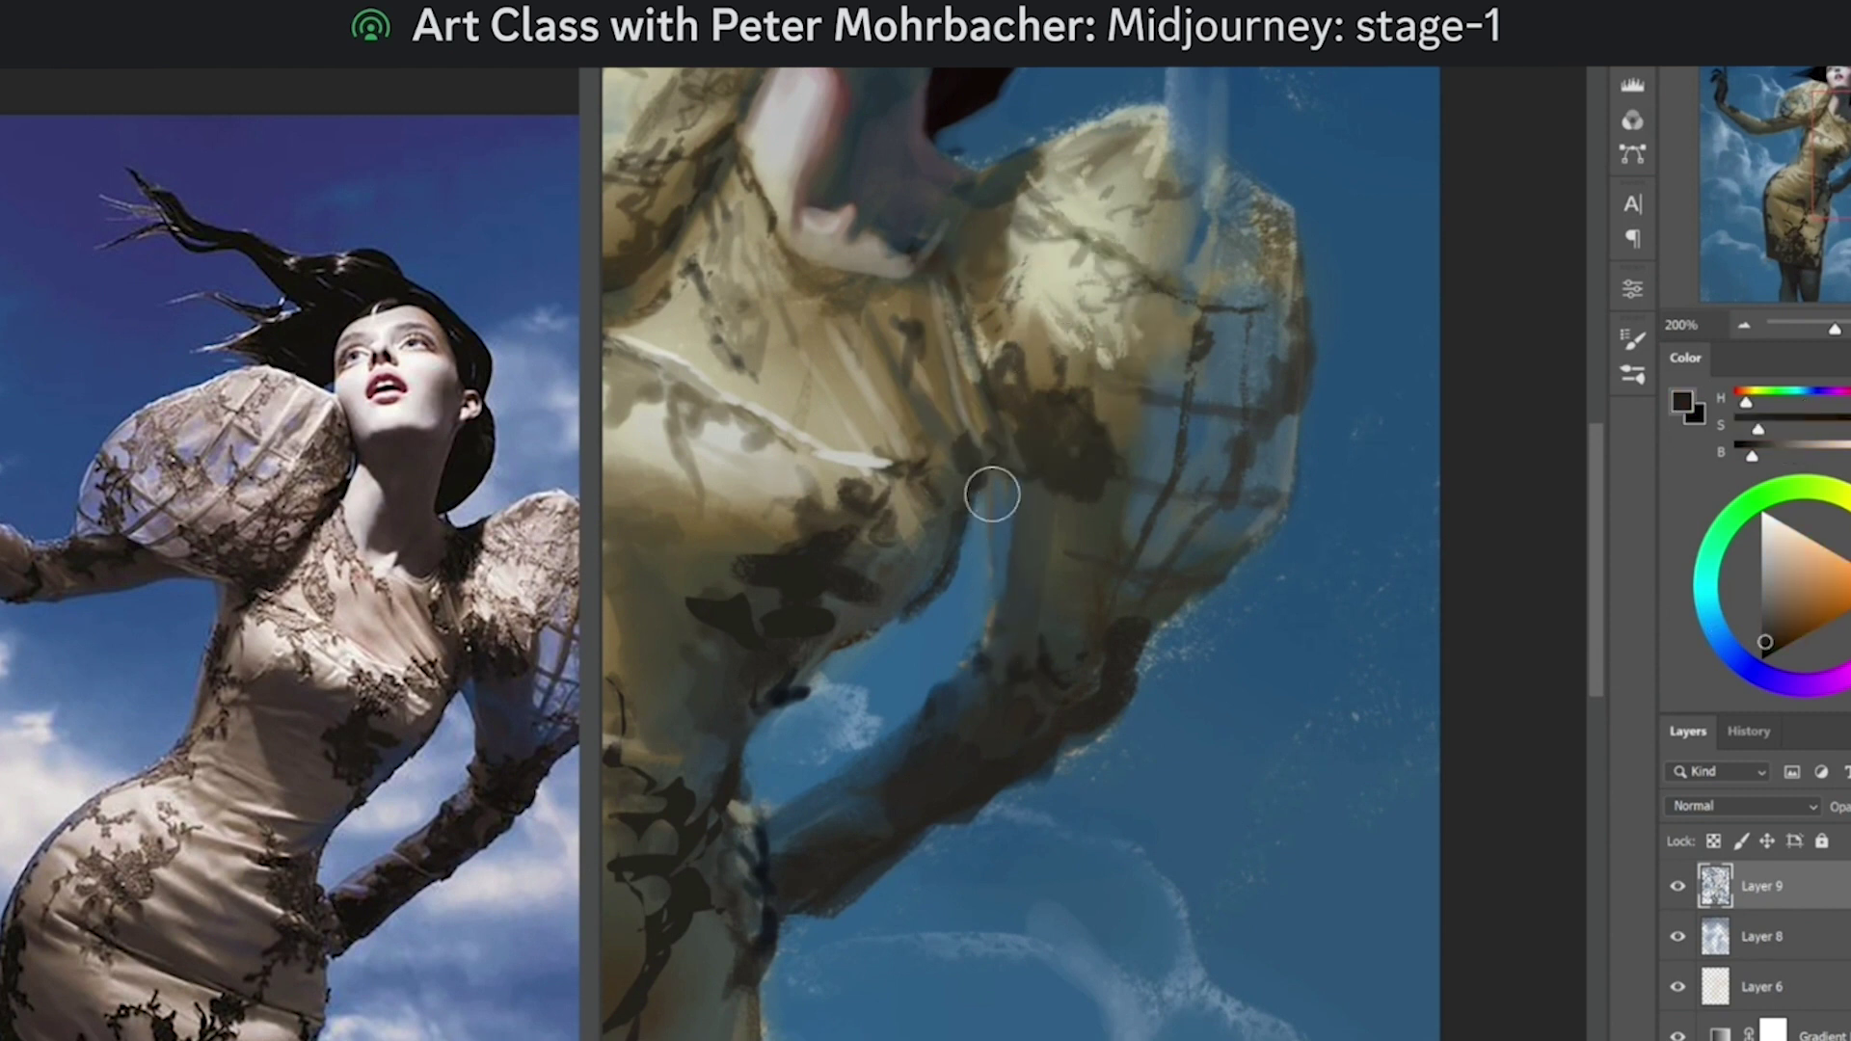
pyautogui.moveTo(987, 496); pyautogui.dragTo(996, 636)
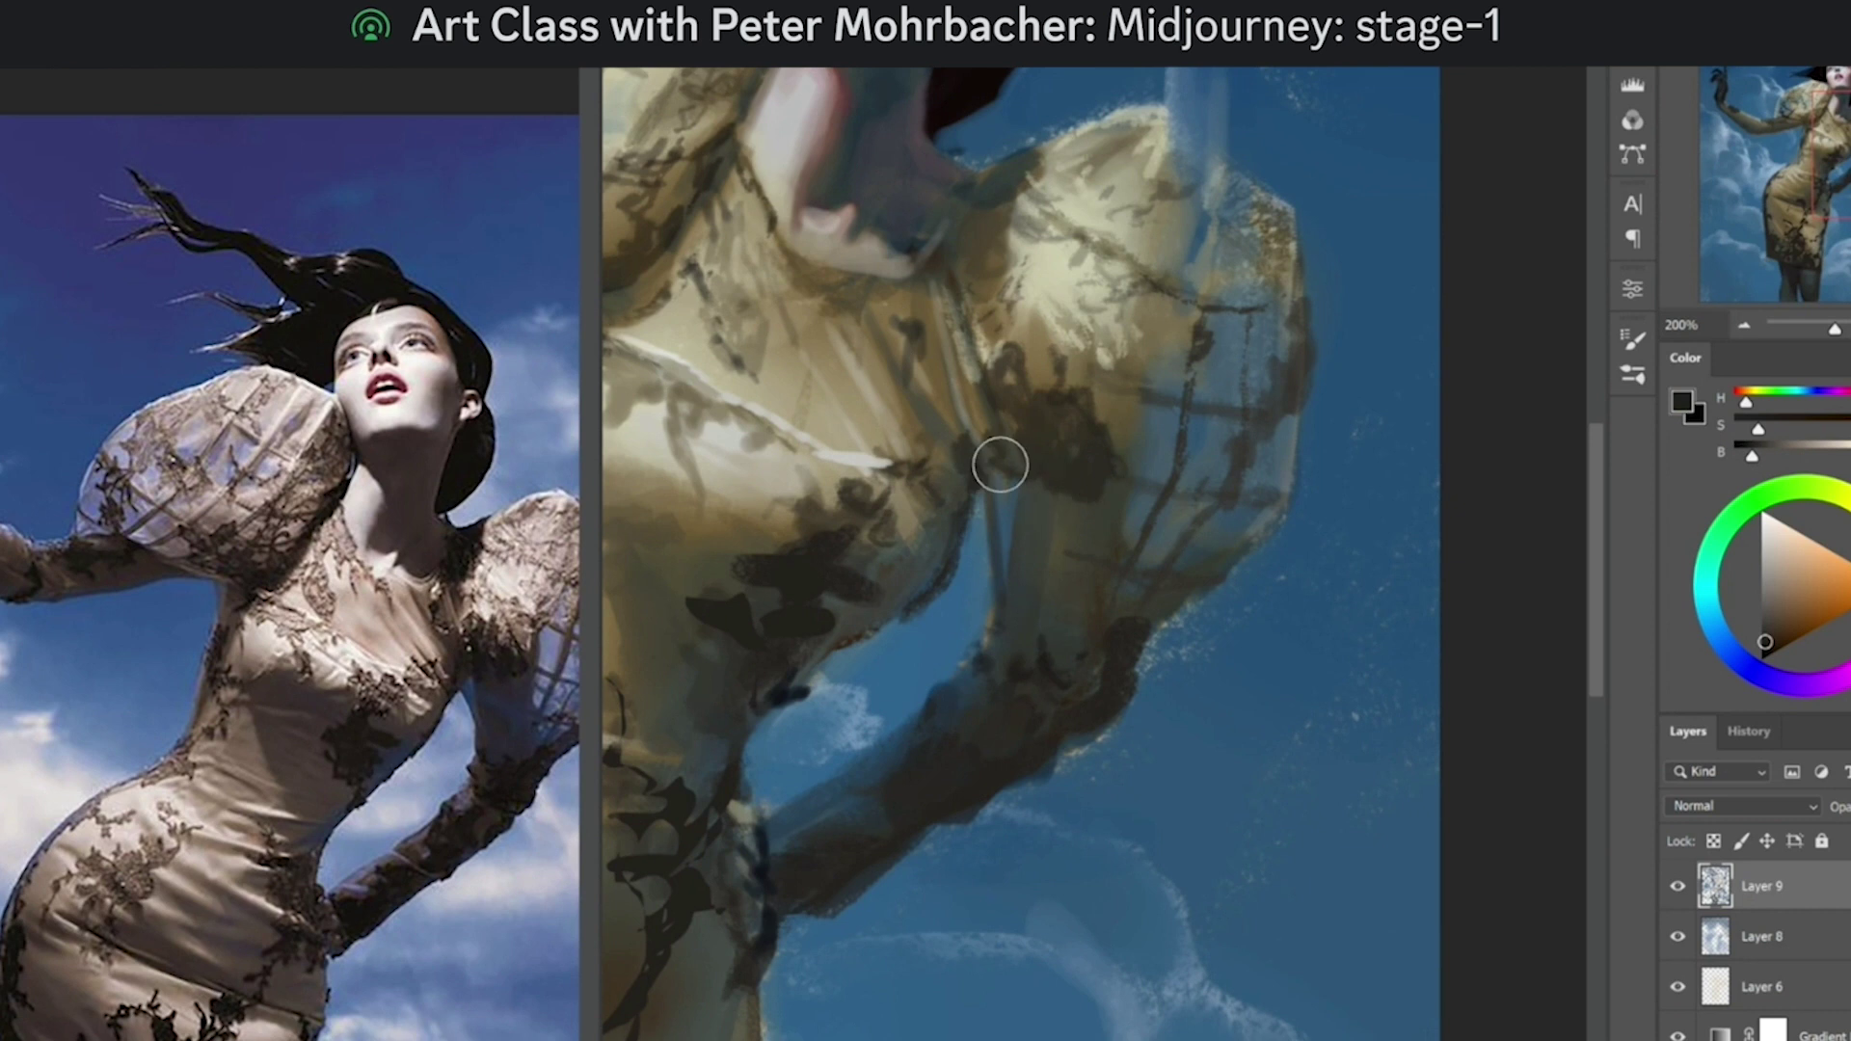
pyautogui.hotkey('ctrl', '-')
pyautogui.hotkey('ctrl', '-')
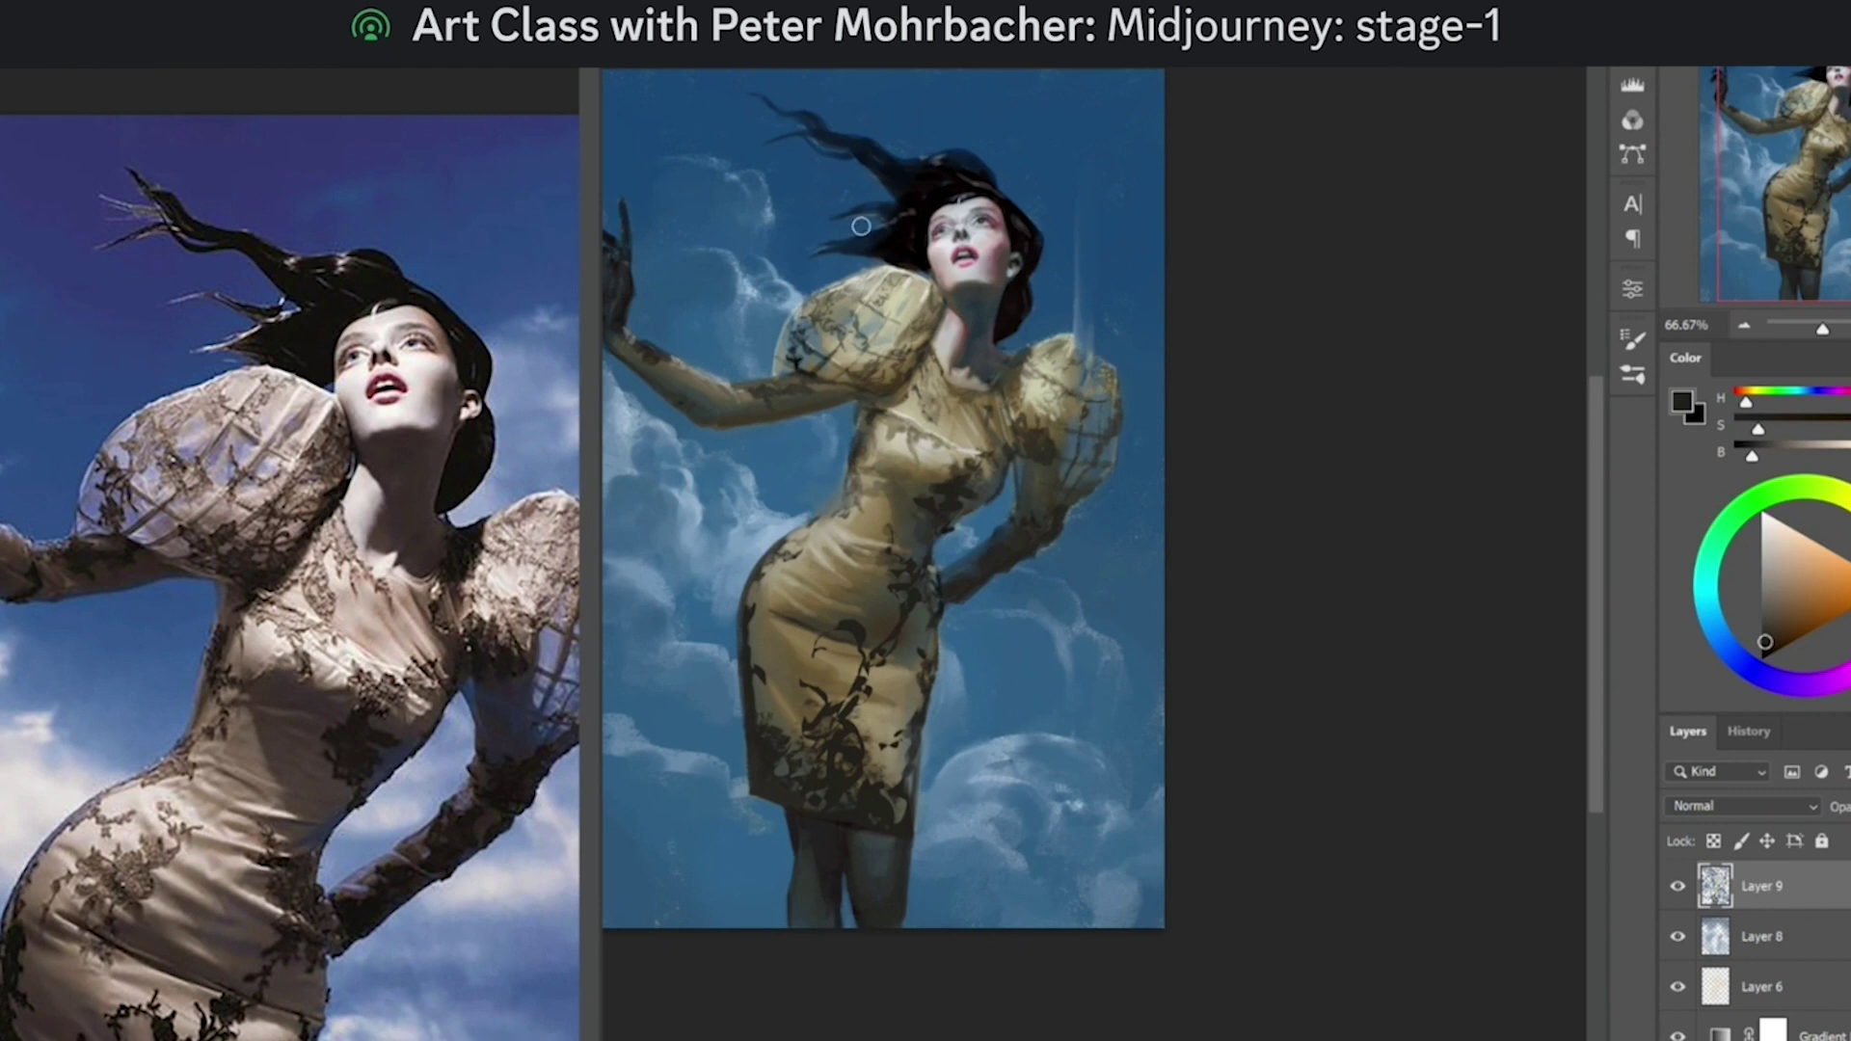
# Step: Darken the side edge of the bodice below the outstretched arm's armpit with sampled sky and shadow tones
pyautogui.hotkey('ctrl', '+')
pyautogui.hotkey('ctrl', '+')
pyautogui.keyDown('alt'); pyautogui.click(879, 455); pyautogui.keyUp('alt')
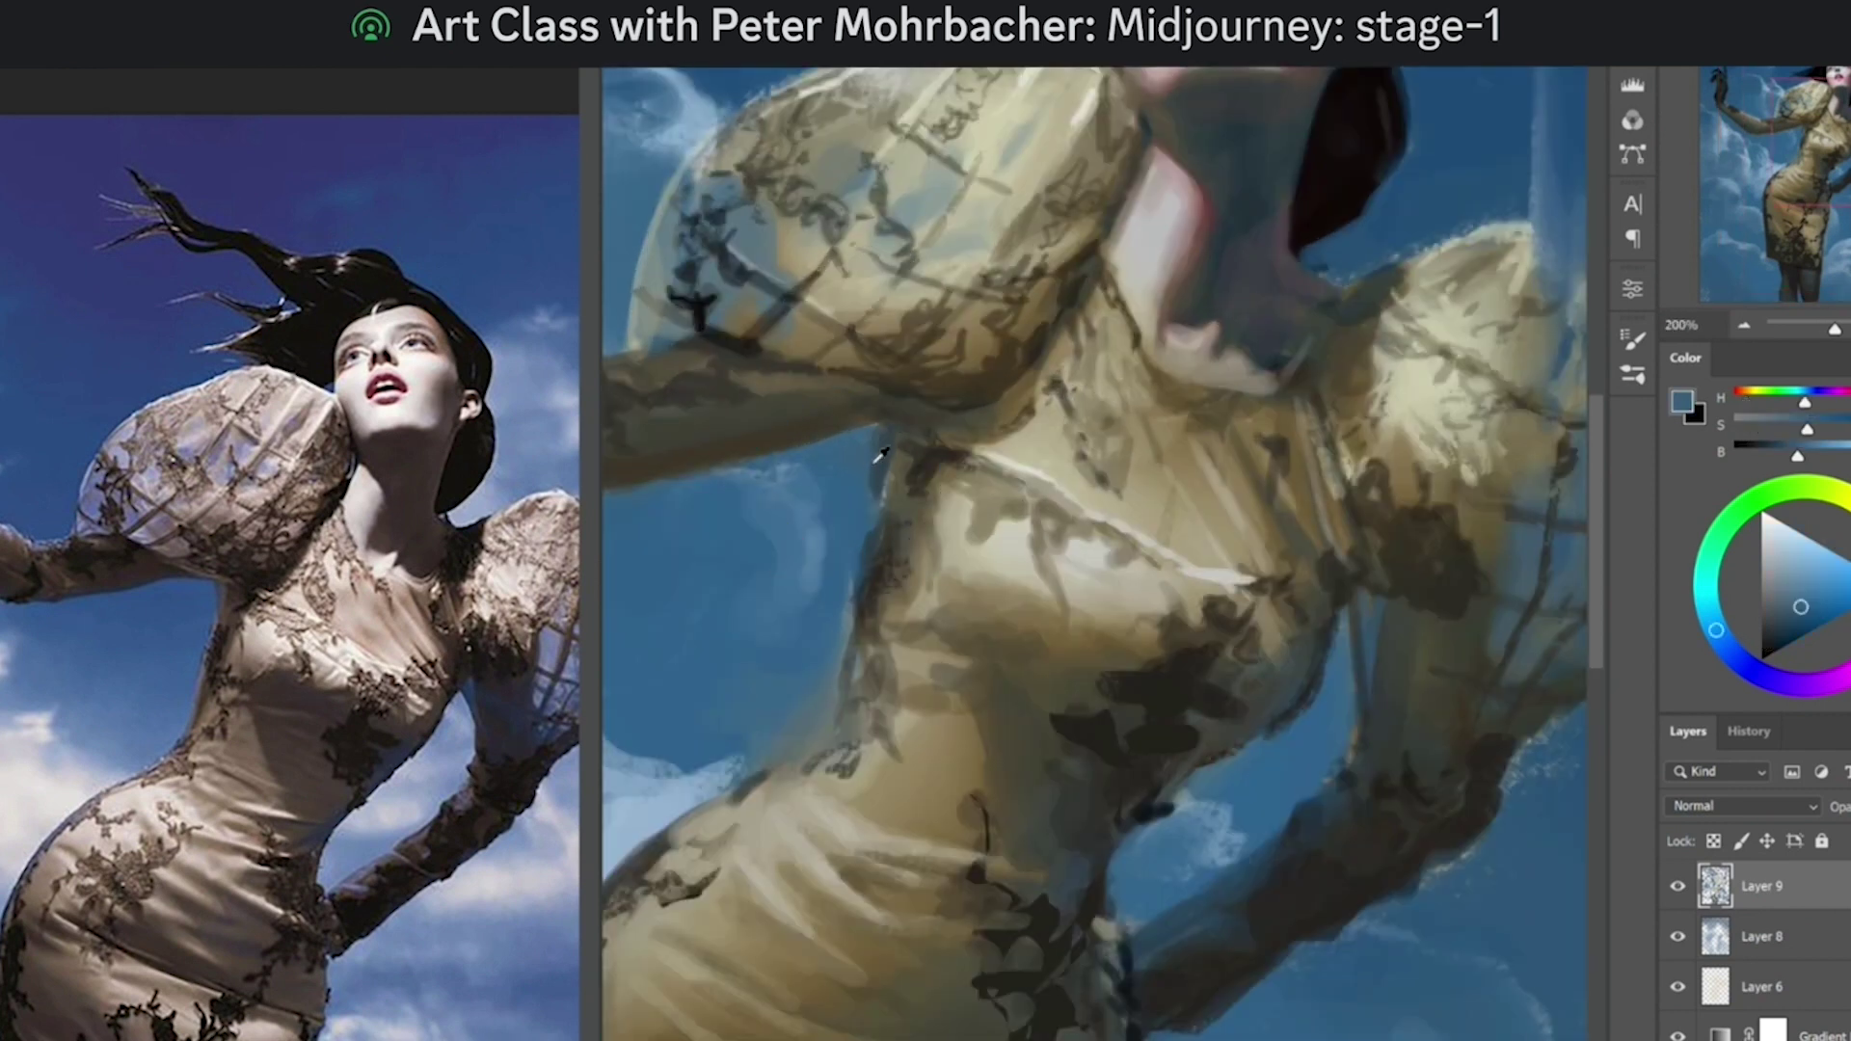
pyautogui.keyDown('alt'); pyautogui.click(887, 559); pyautogui.keyUp('alt')
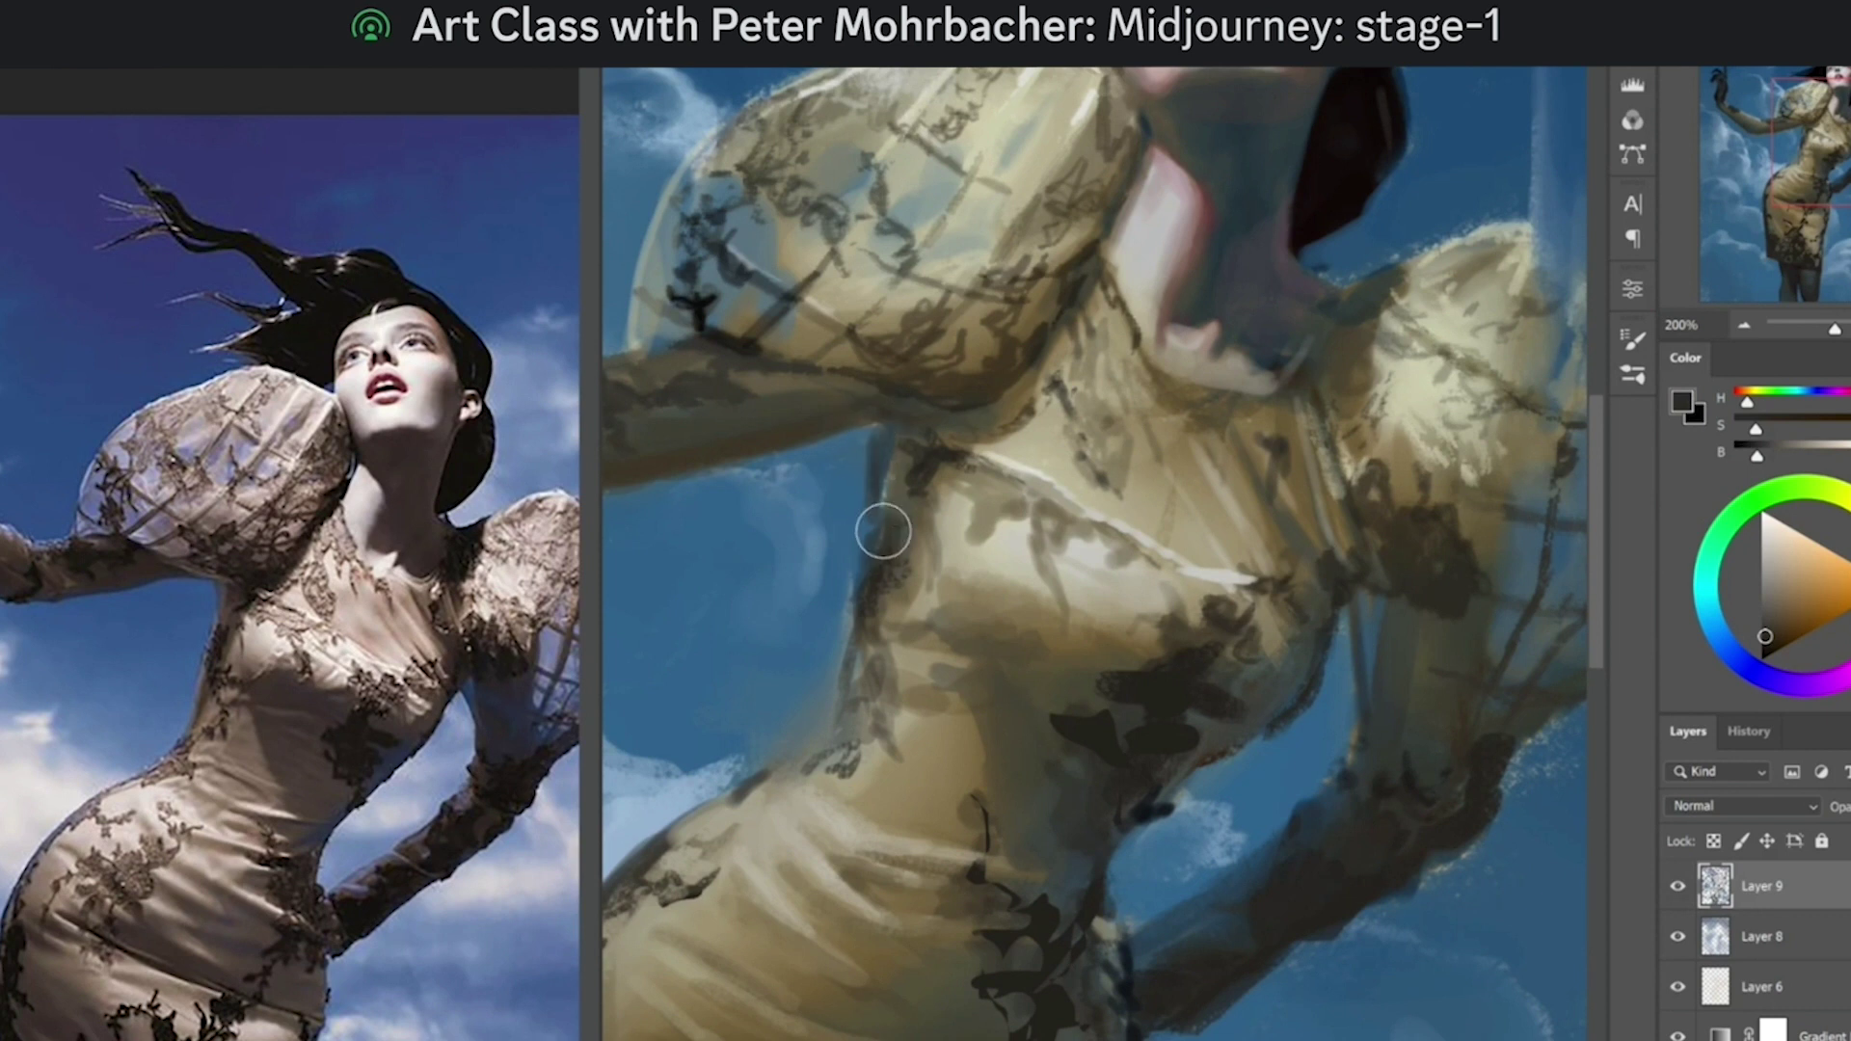
pyautogui.keyDown('alt'); pyautogui.click(881, 536); pyautogui.keyUp('alt')
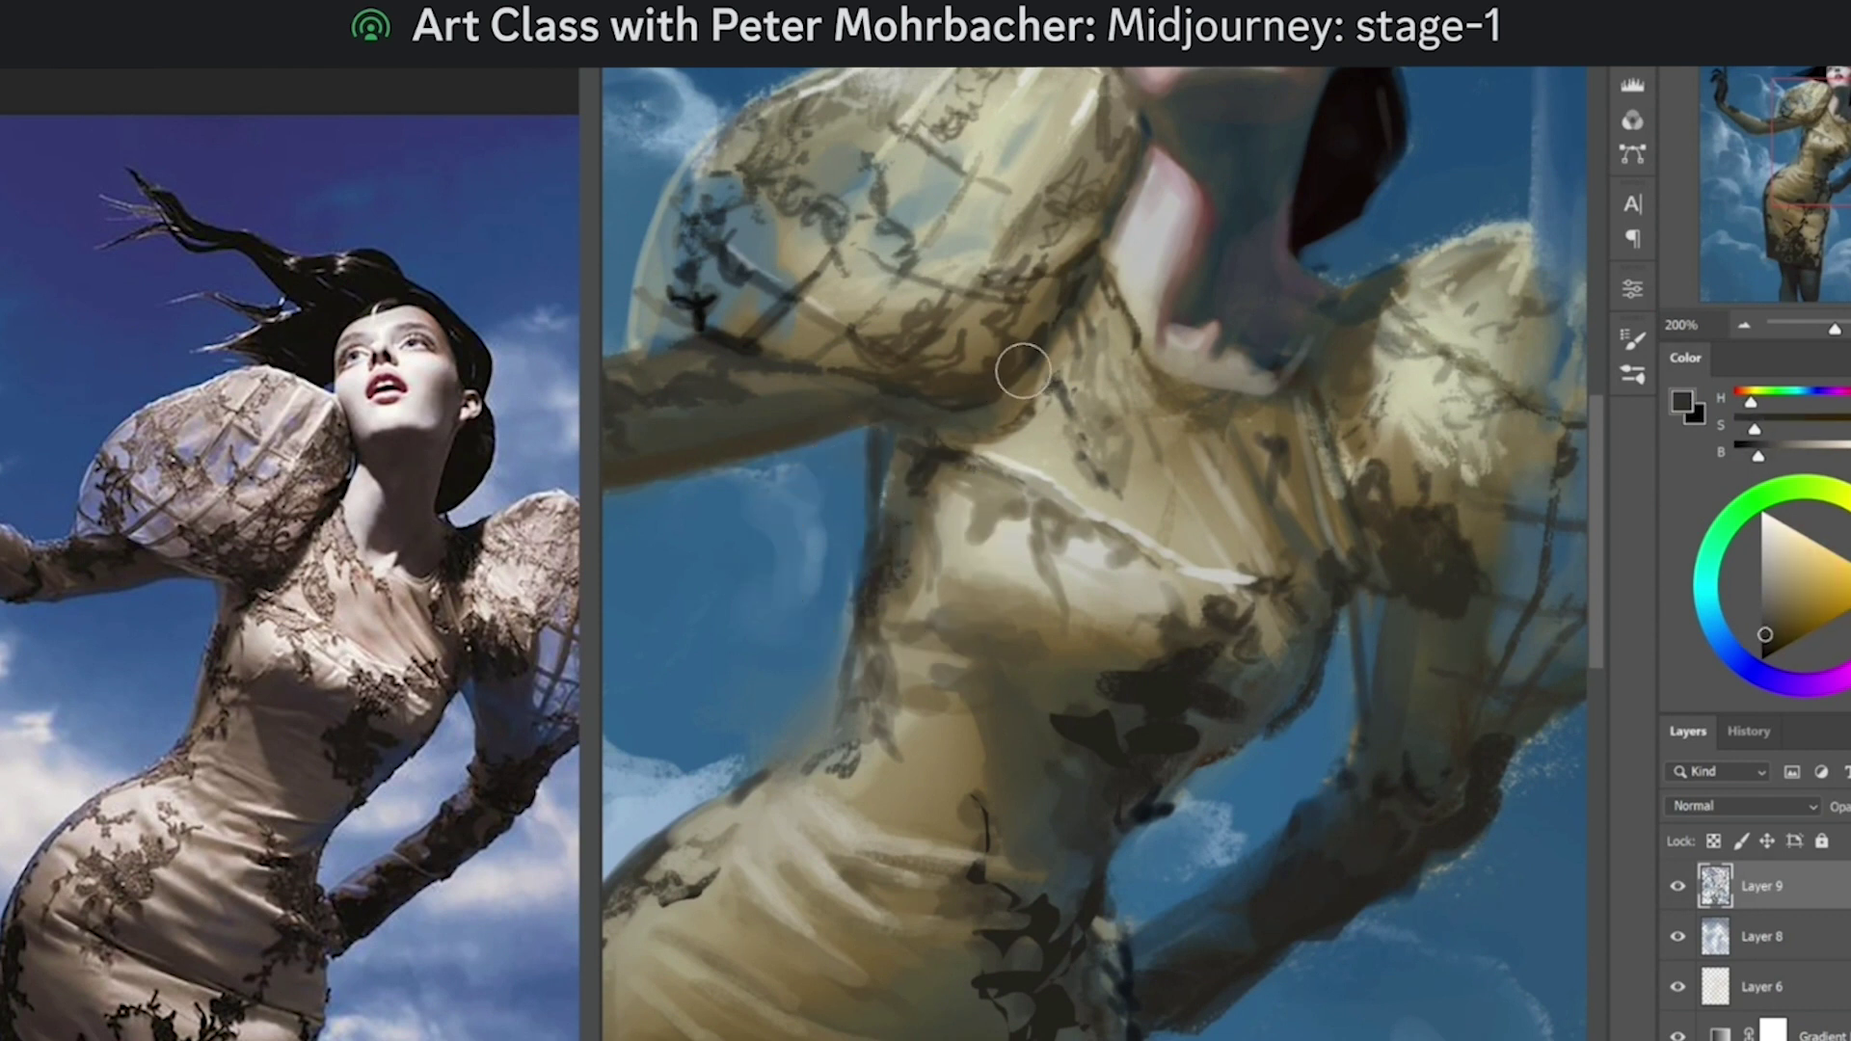
# Step: Stroke sampled pale beige along the arm just below the puffed sleeve and blend it down with sampled brown
pyautogui.keyDown('alt'); pyautogui.click(959, 542); pyautogui.keyUp('alt')
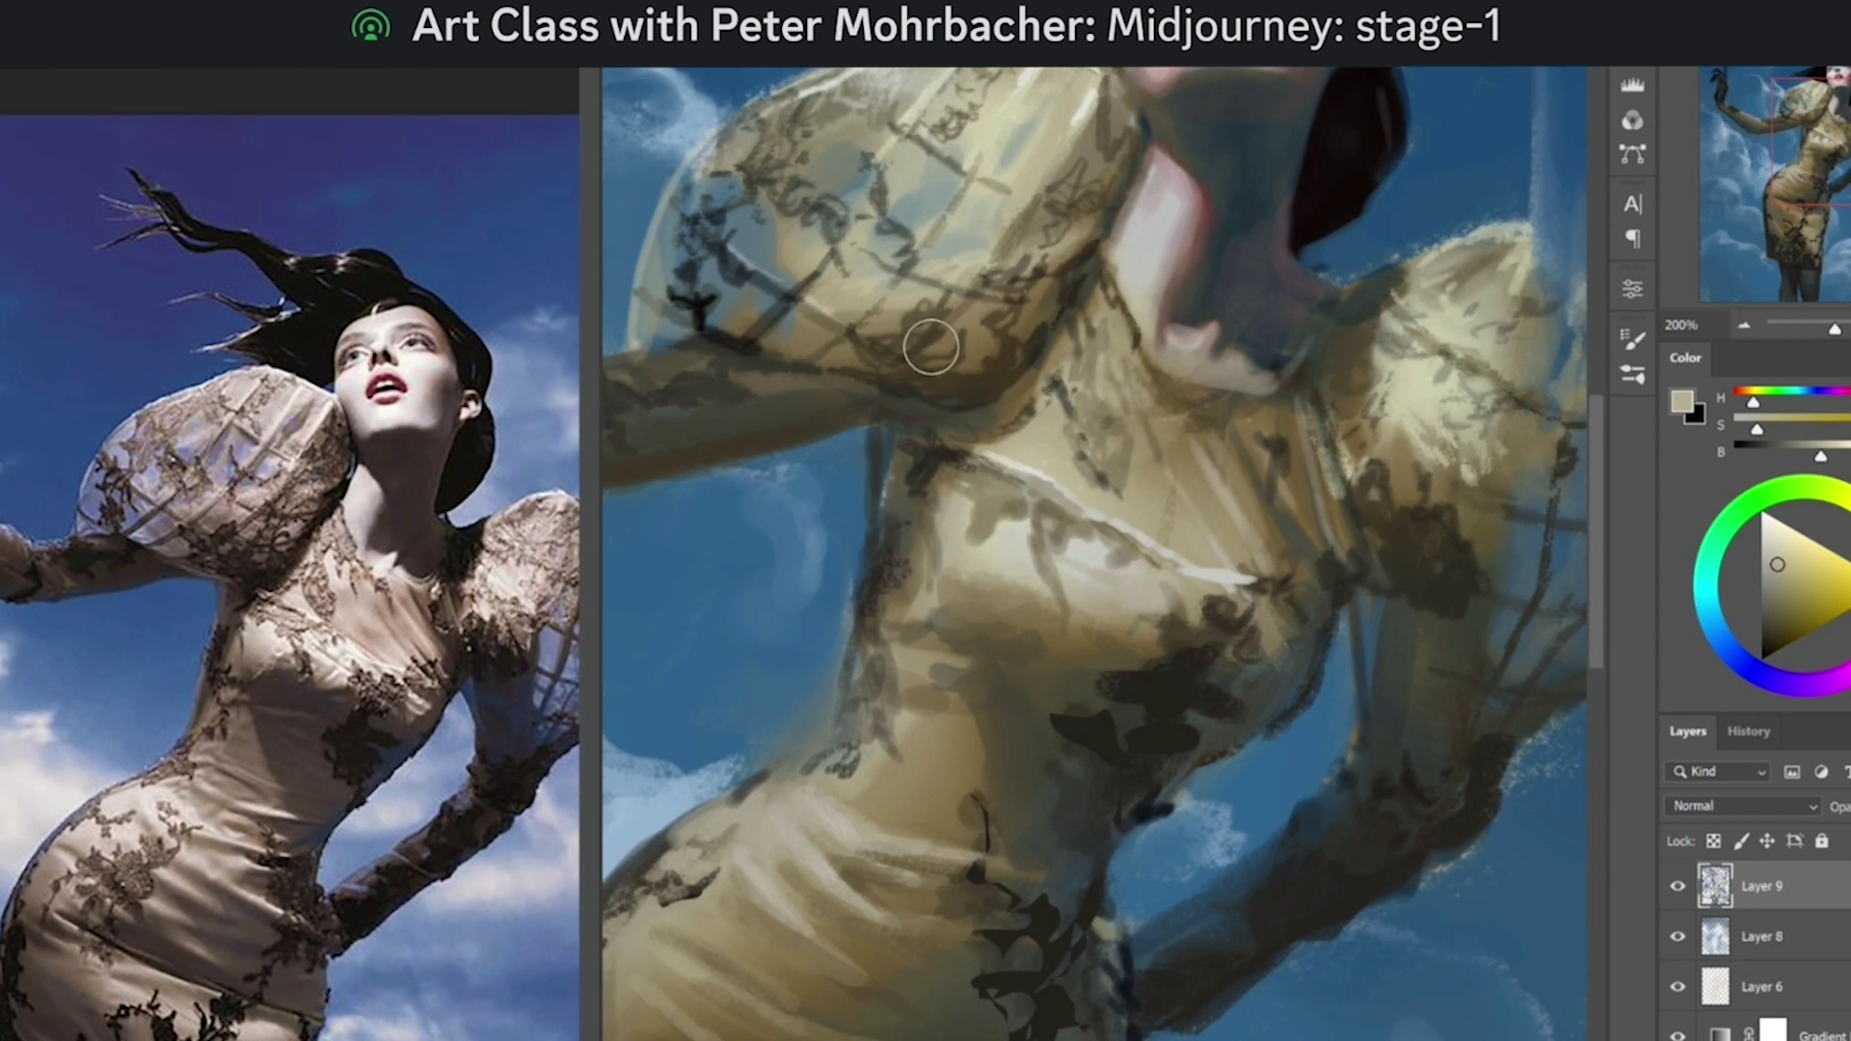
pyautogui.moveTo(794, 364); pyautogui.dragTo(999, 409)
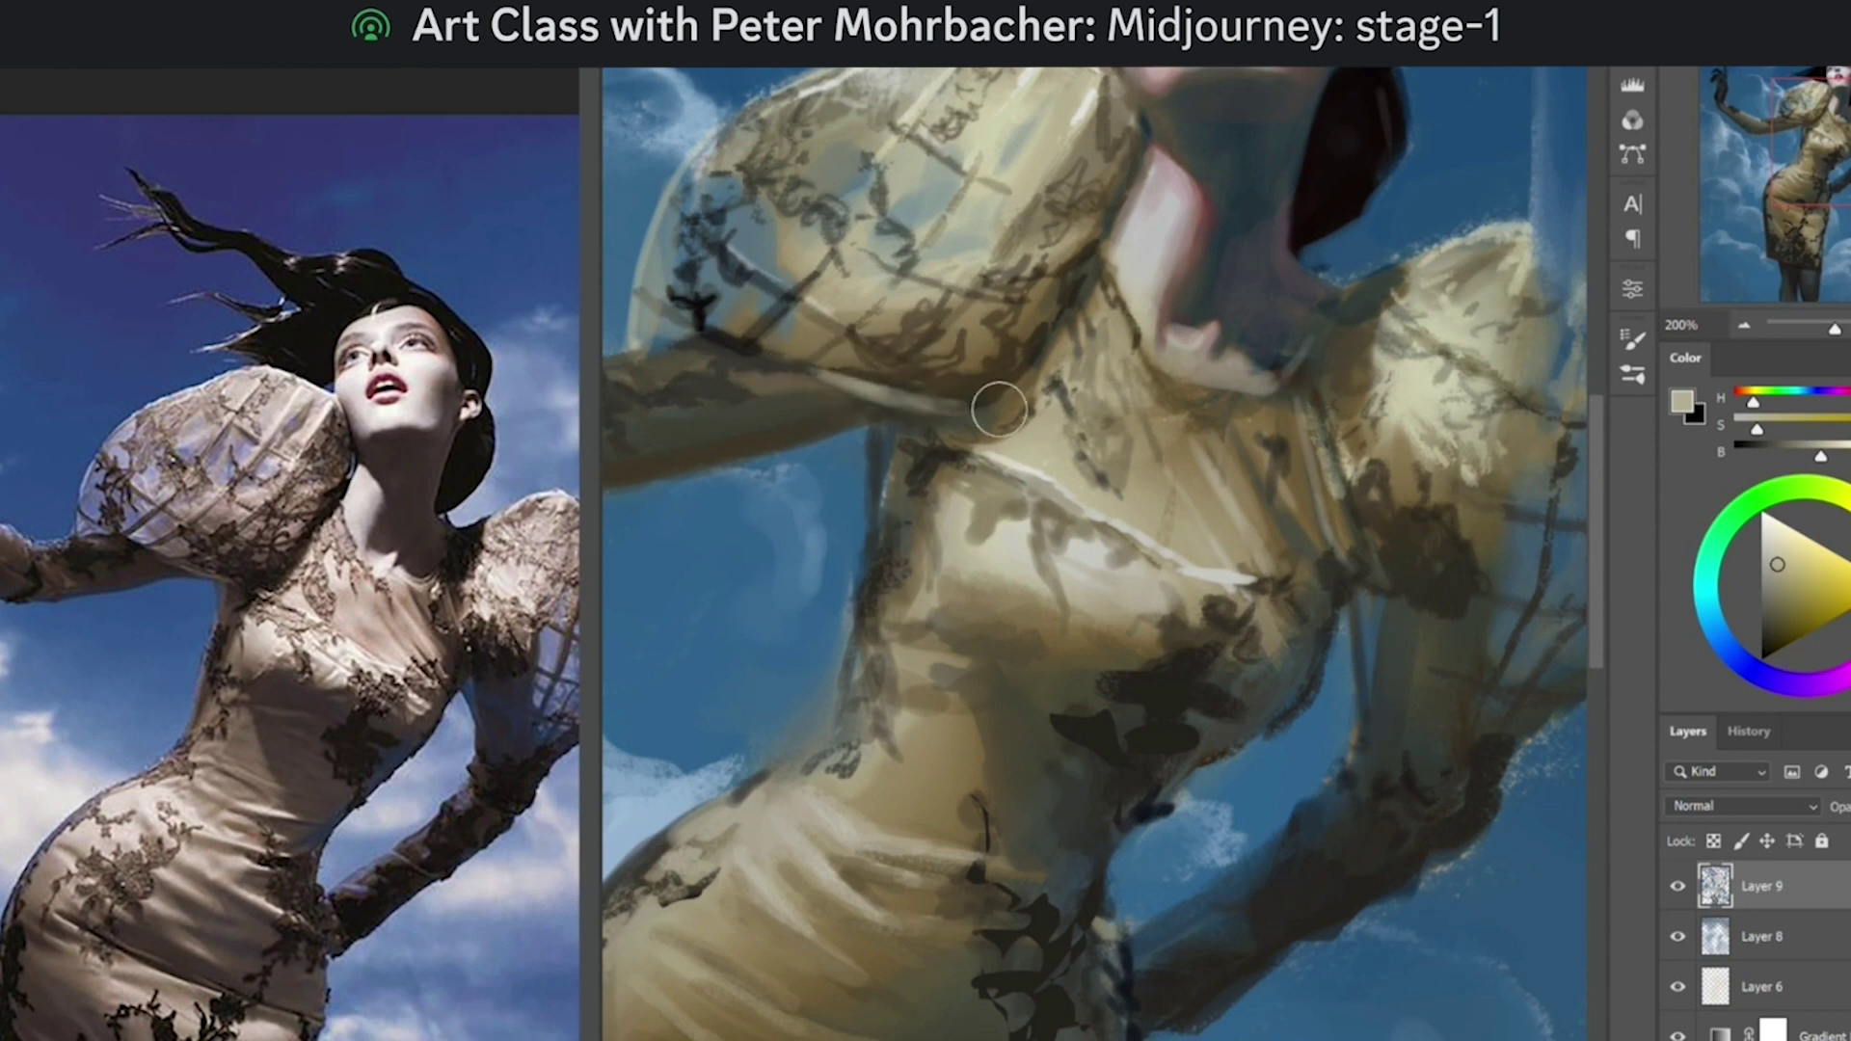
pyautogui.keyDown('alt'); pyautogui.click(923, 377); pyautogui.keyUp('alt')
pyautogui.moveTo(855, 380); pyautogui.dragTo(955, 402)
pyautogui.moveTo(786, 369); pyautogui.dragTo(980, 394)
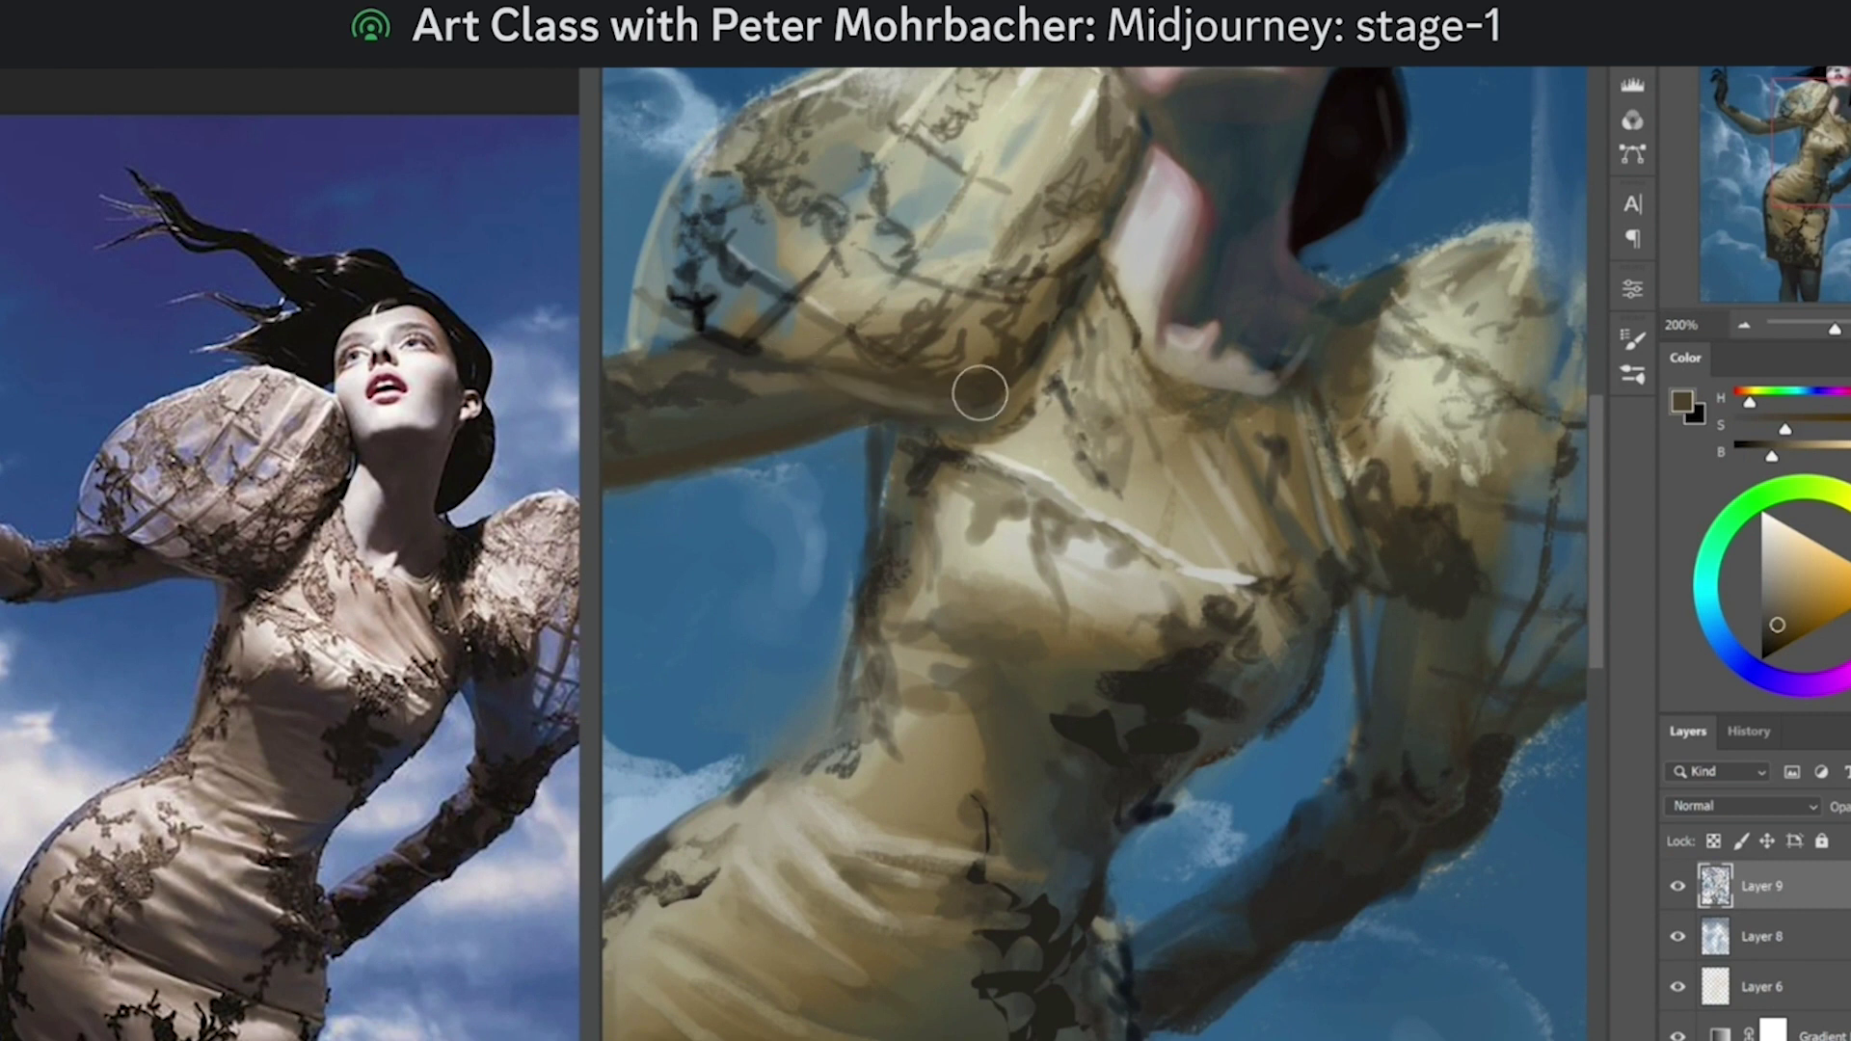
pyautogui.keyDown('alt'); pyautogui.click(977, 398); pyautogui.keyUp('alt')
pyautogui.keyDown('alt'); pyautogui.click(977, 398); pyautogui.keyUp('alt')
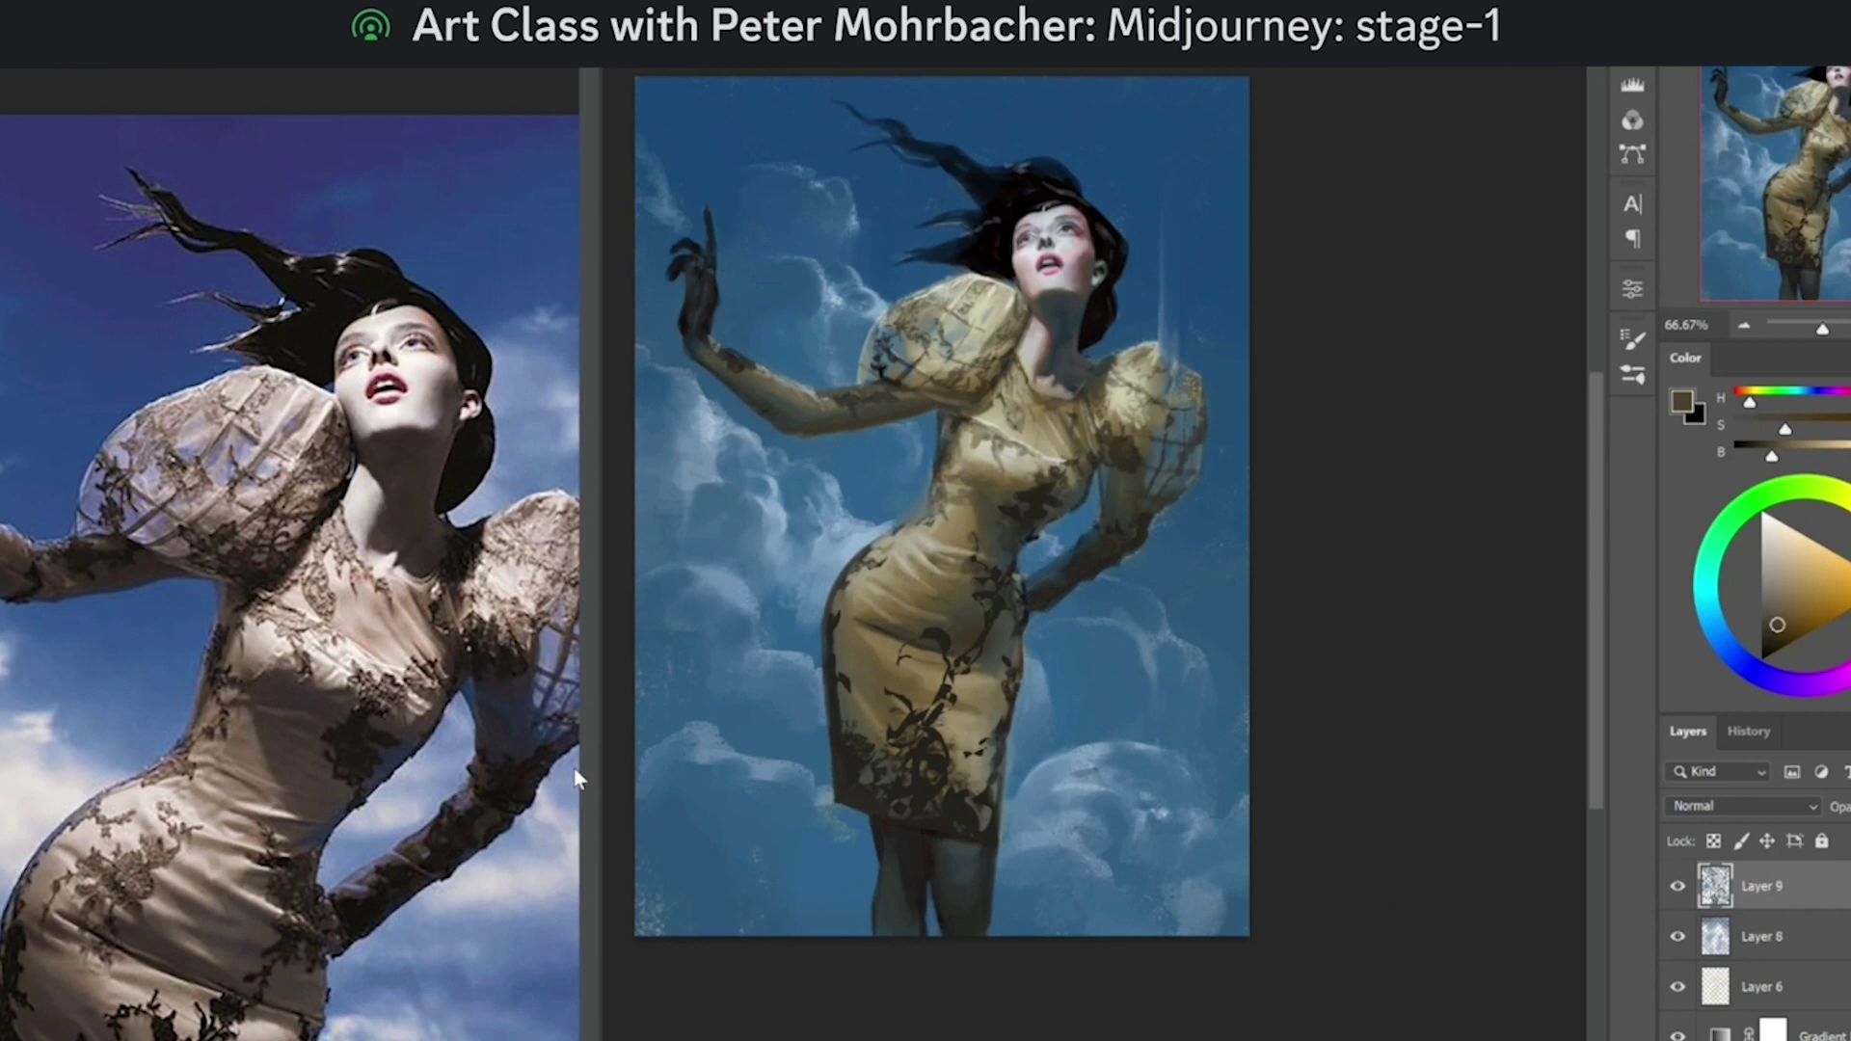
# Step: Paint satin folds across the waist of the dress with sampled pale beige and dark olive tones
pyautogui.keyDown('ctrl'); pyautogui.click(995, 571); pyautogui.keyUp('ctrl')
pyautogui.keyDown('ctrl'); pyautogui.click(999, 570); pyautogui.keyUp('ctrl')
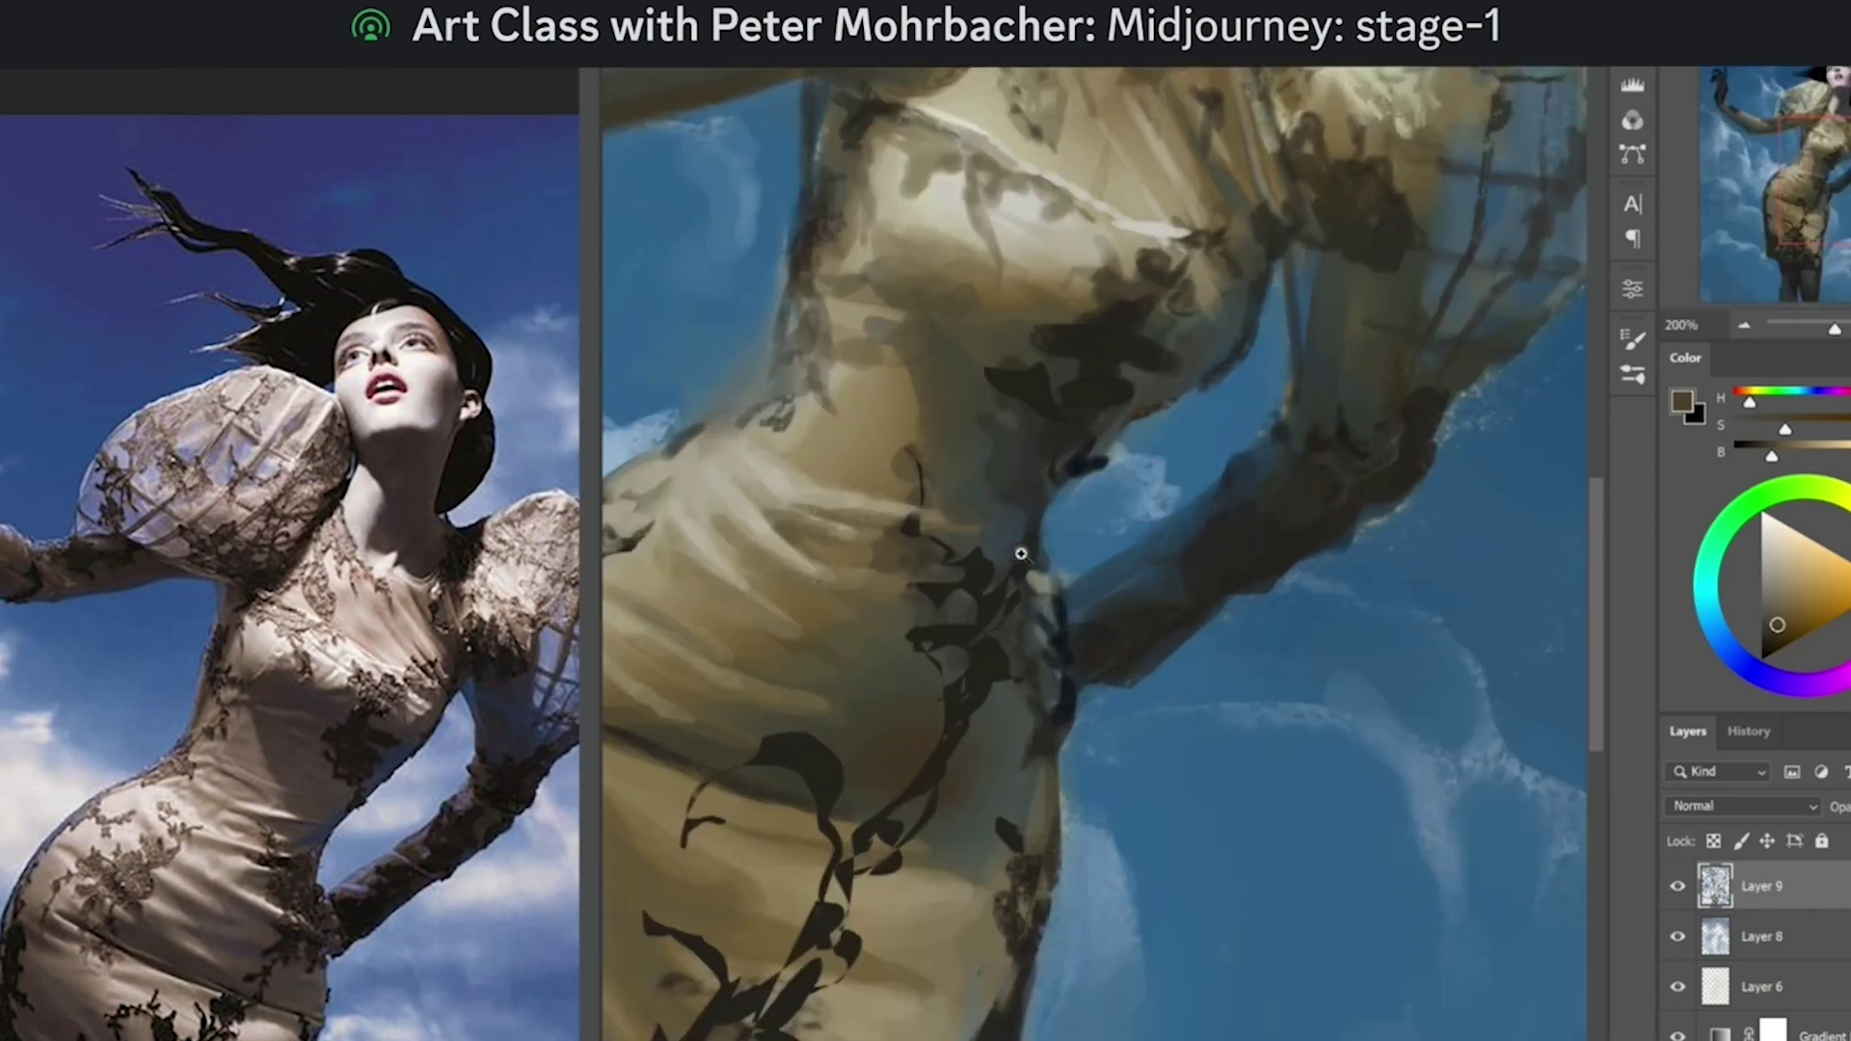
pyautogui.keyDown('alt'); pyautogui.click(784, 475); pyautogui.keyUp('alt')
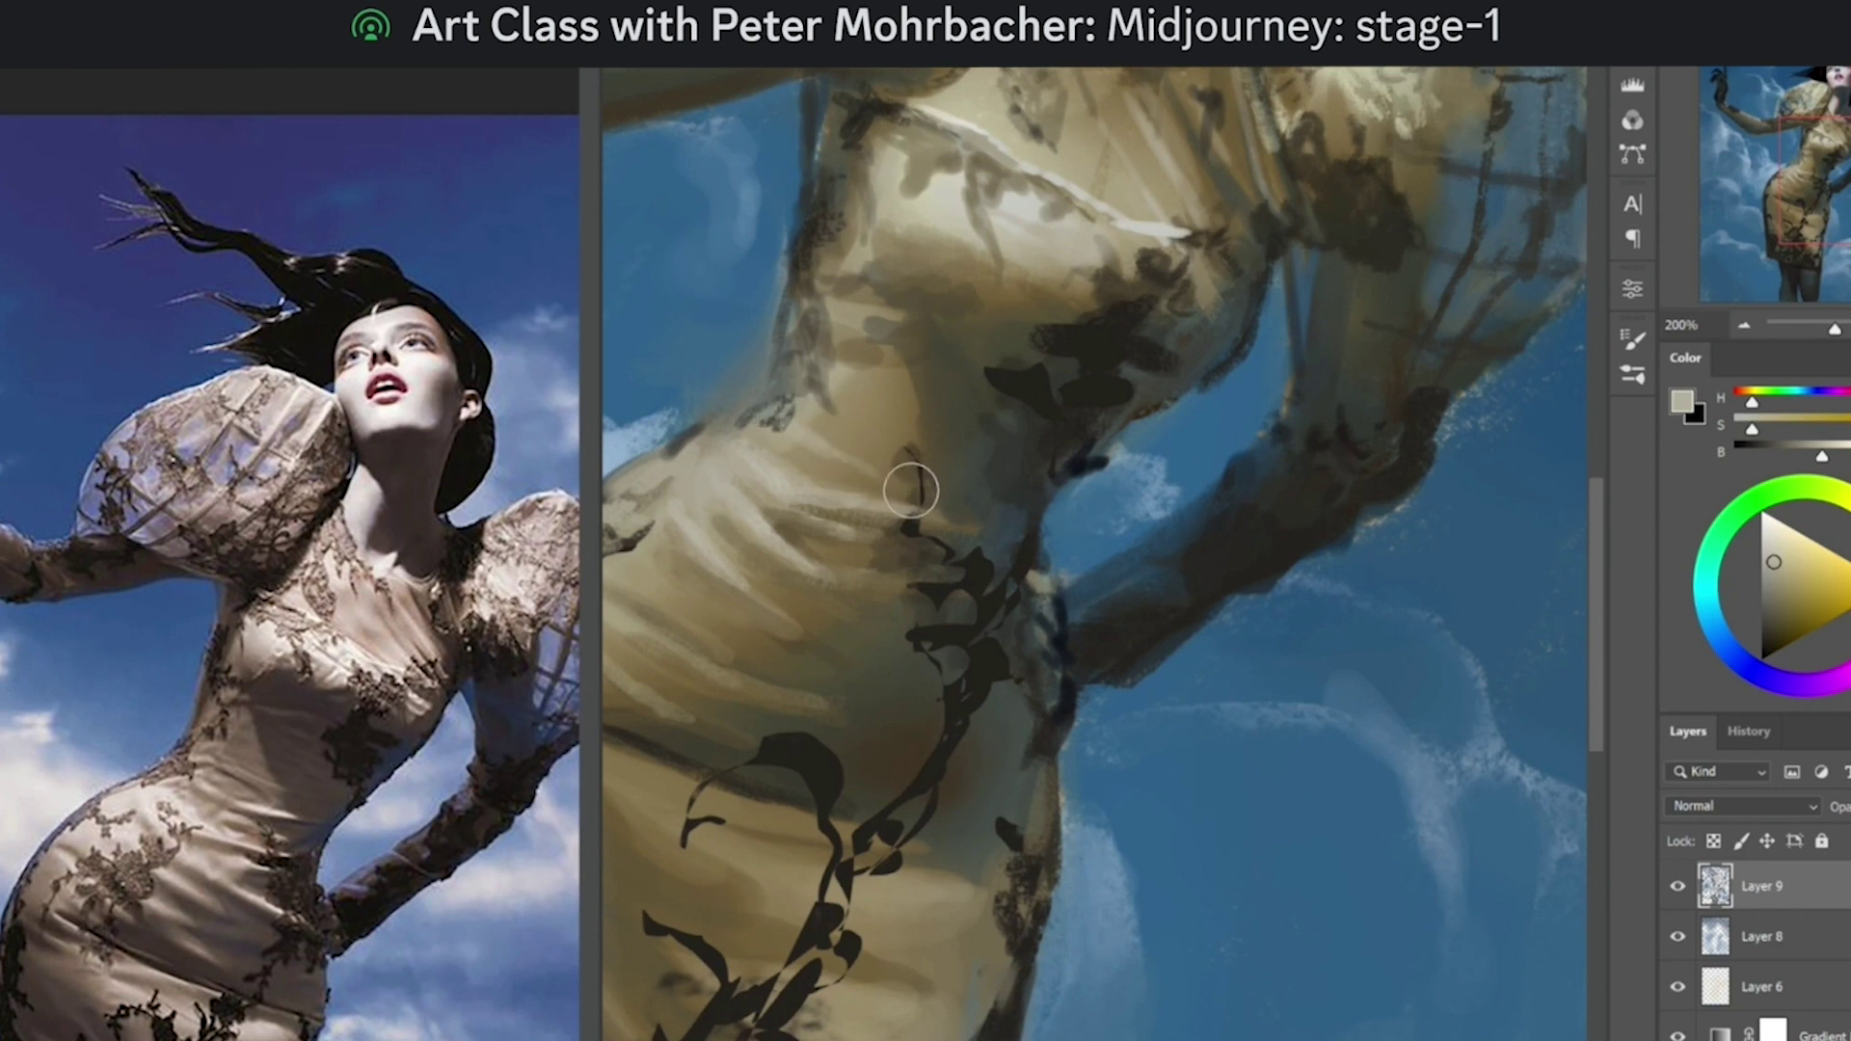
pyautogui.keyDown('alt'); pyautogui.click(947, 429); pyautogui.keyUp('alt')
pyautogui.moveTo(821, 406); pyautogui.dragTo(942, 438)
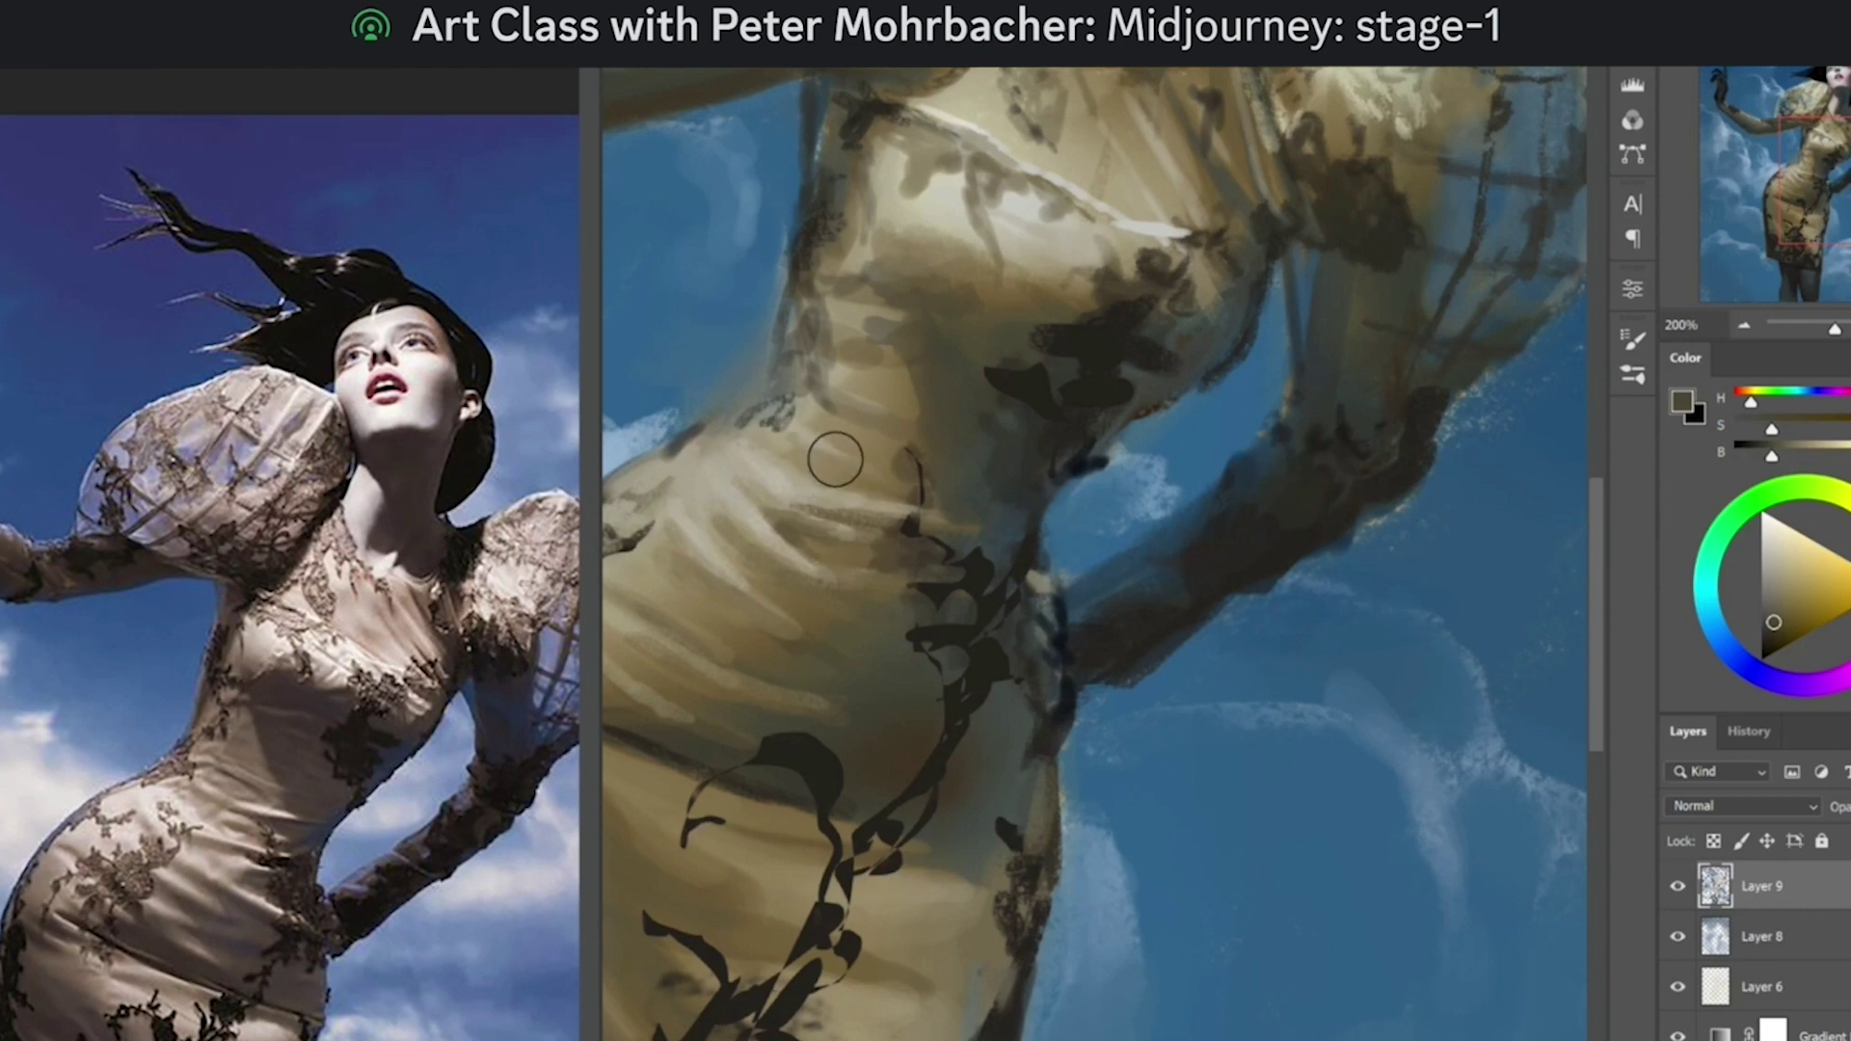
pyautogui.keyDown('ctrl'); pyautogui.keyDown('alt'); pyautogui.click(962, 528); pyautogui.keyUp('alt'); pyautogui.keyUp('ctrl')
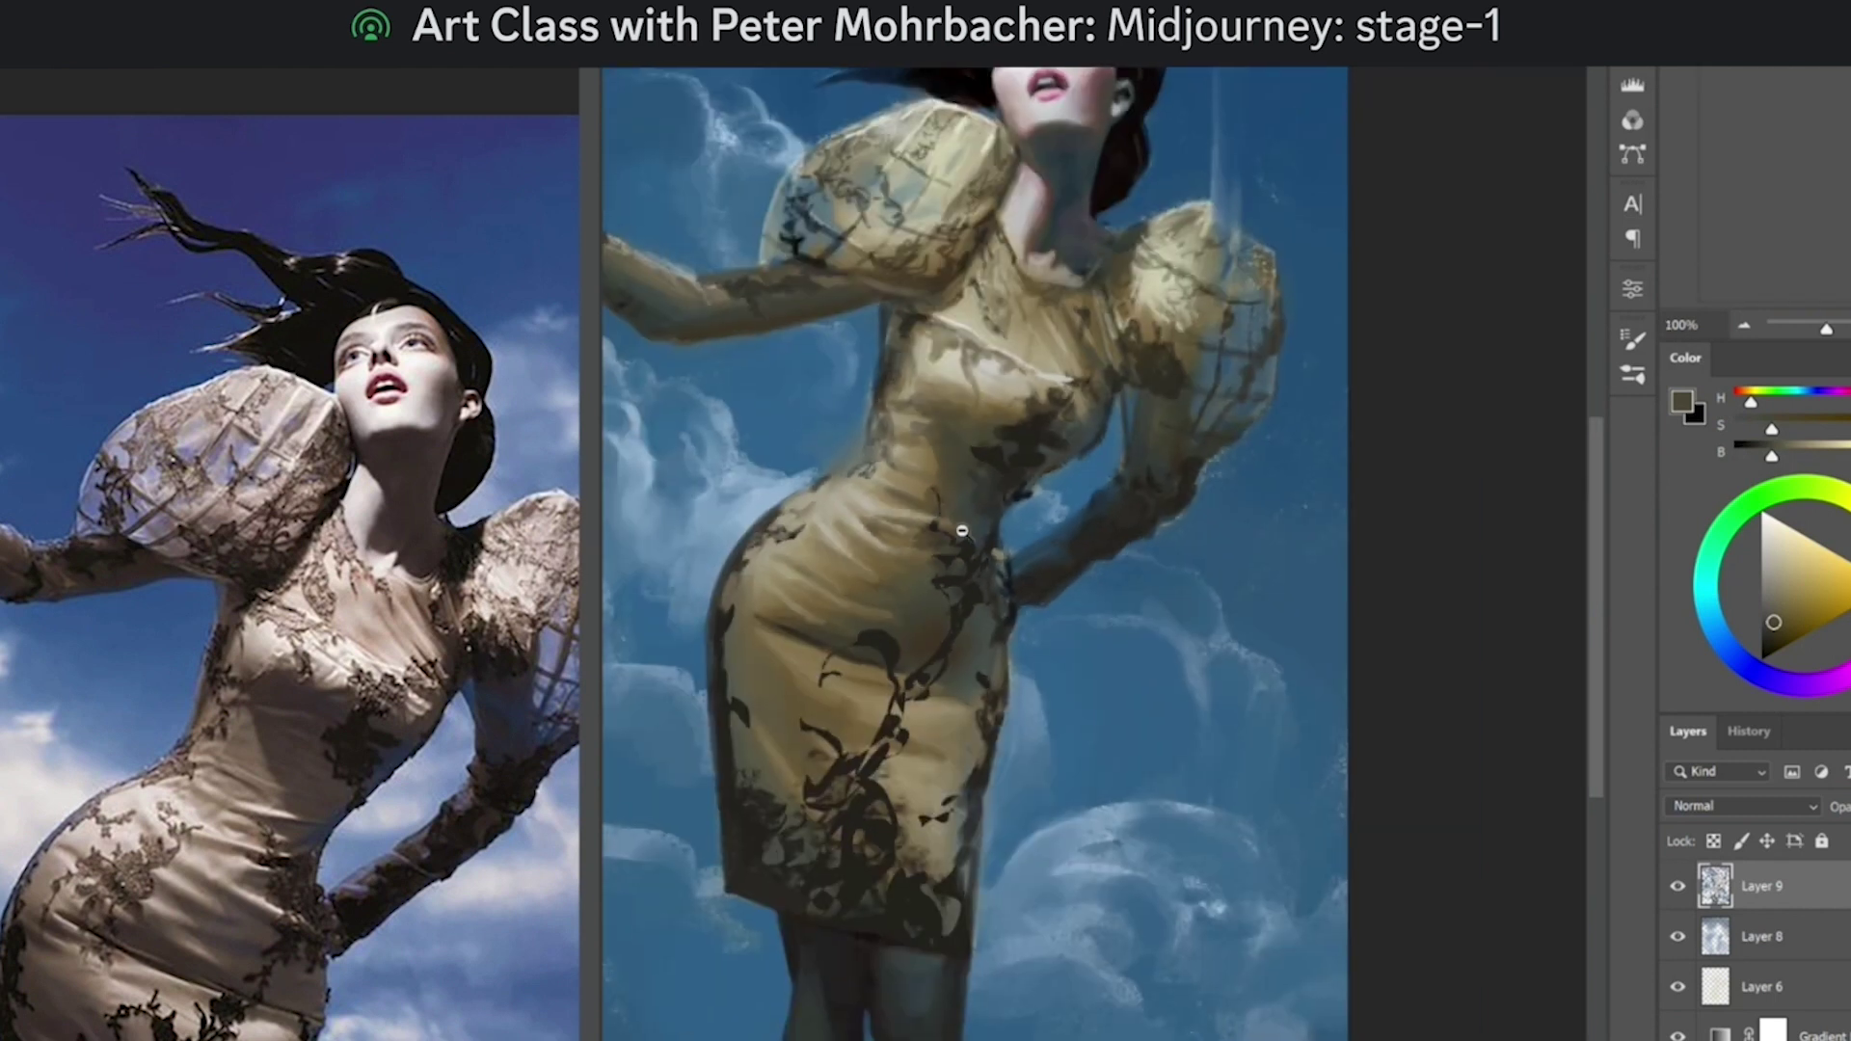
pyautogui.keyDown('ctrl'); pyautogui.keyDown('alt'); pyautogui.click(962, 529); pyautogui.keyUp('alt'); pyautogui.keyUp('ctrl')
pyautogui.keyDown('ctrl'); pyautogui.keyDown('alt'); pyautogui.click(962, 529); pyautogui.keyUp('alt'); pyautogui.keyUp('ctrl')
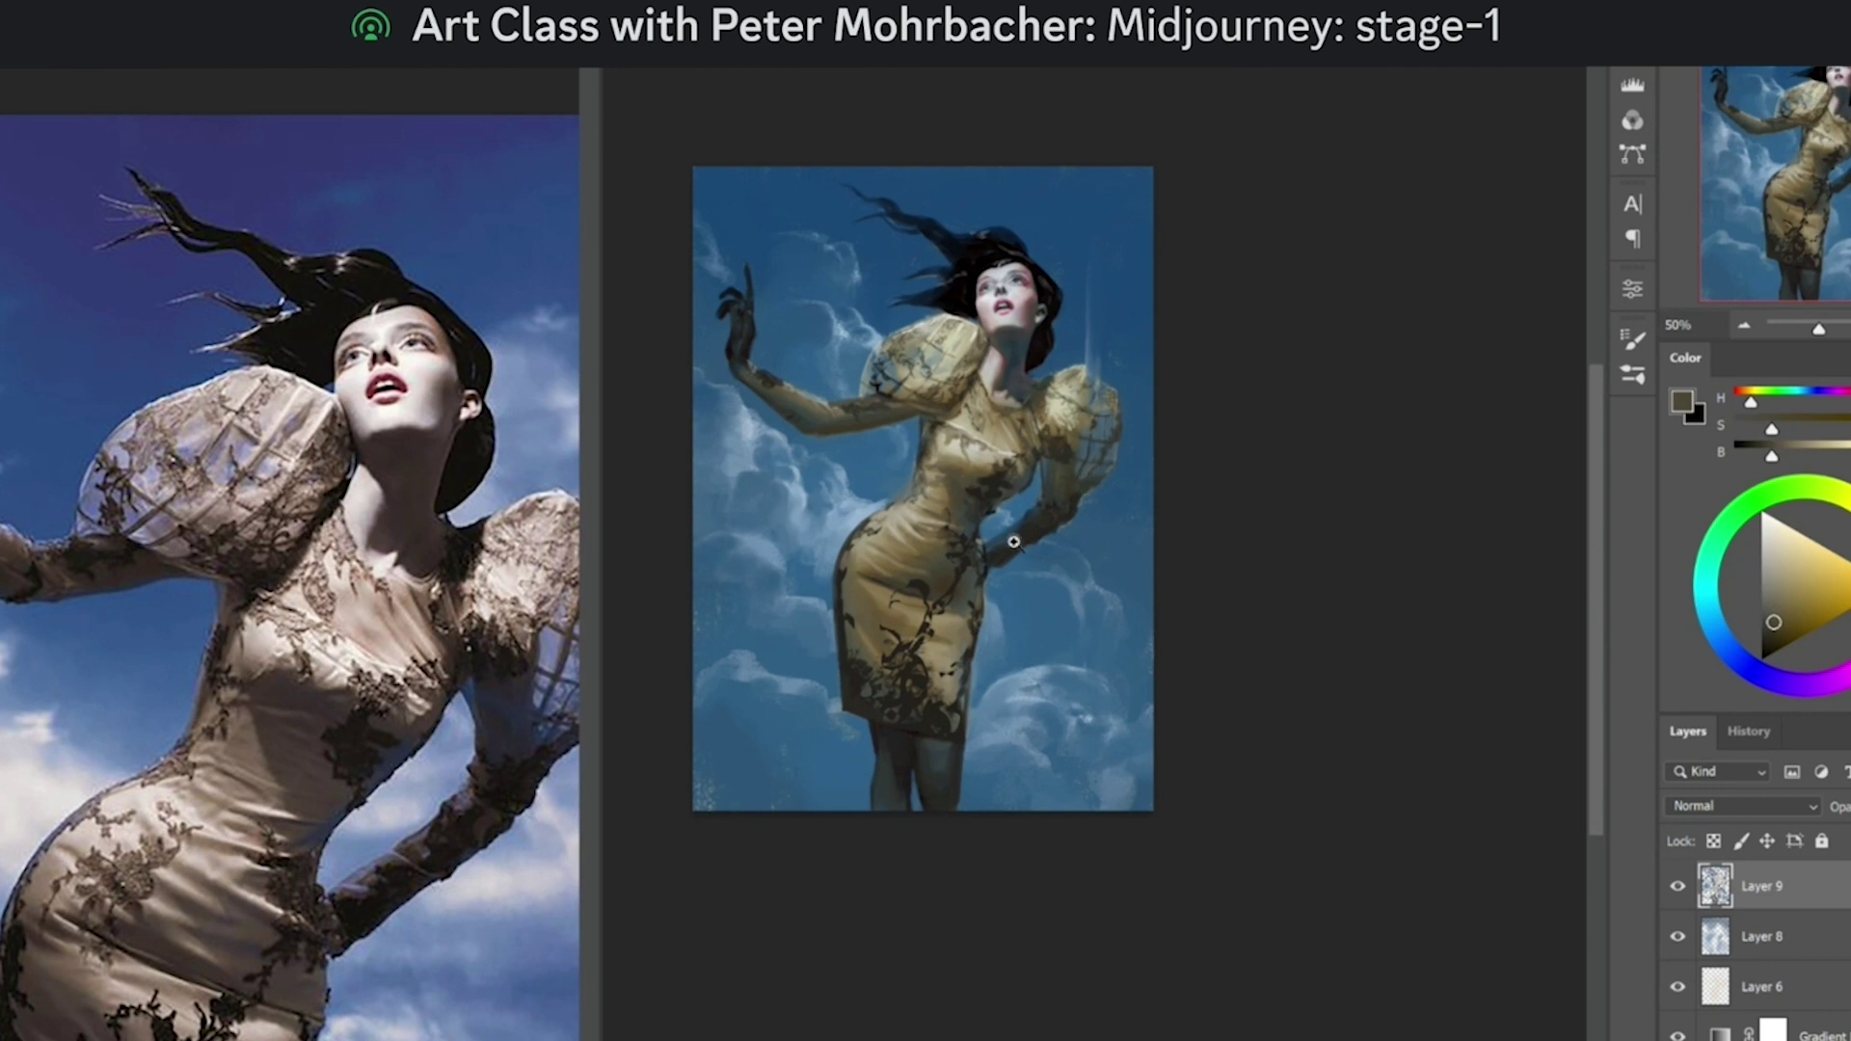
# Step: Undo the accidental layer move and paint the satin folds across the upper hip with sampled beige and brown tones
pyautogui.click(910, 557)
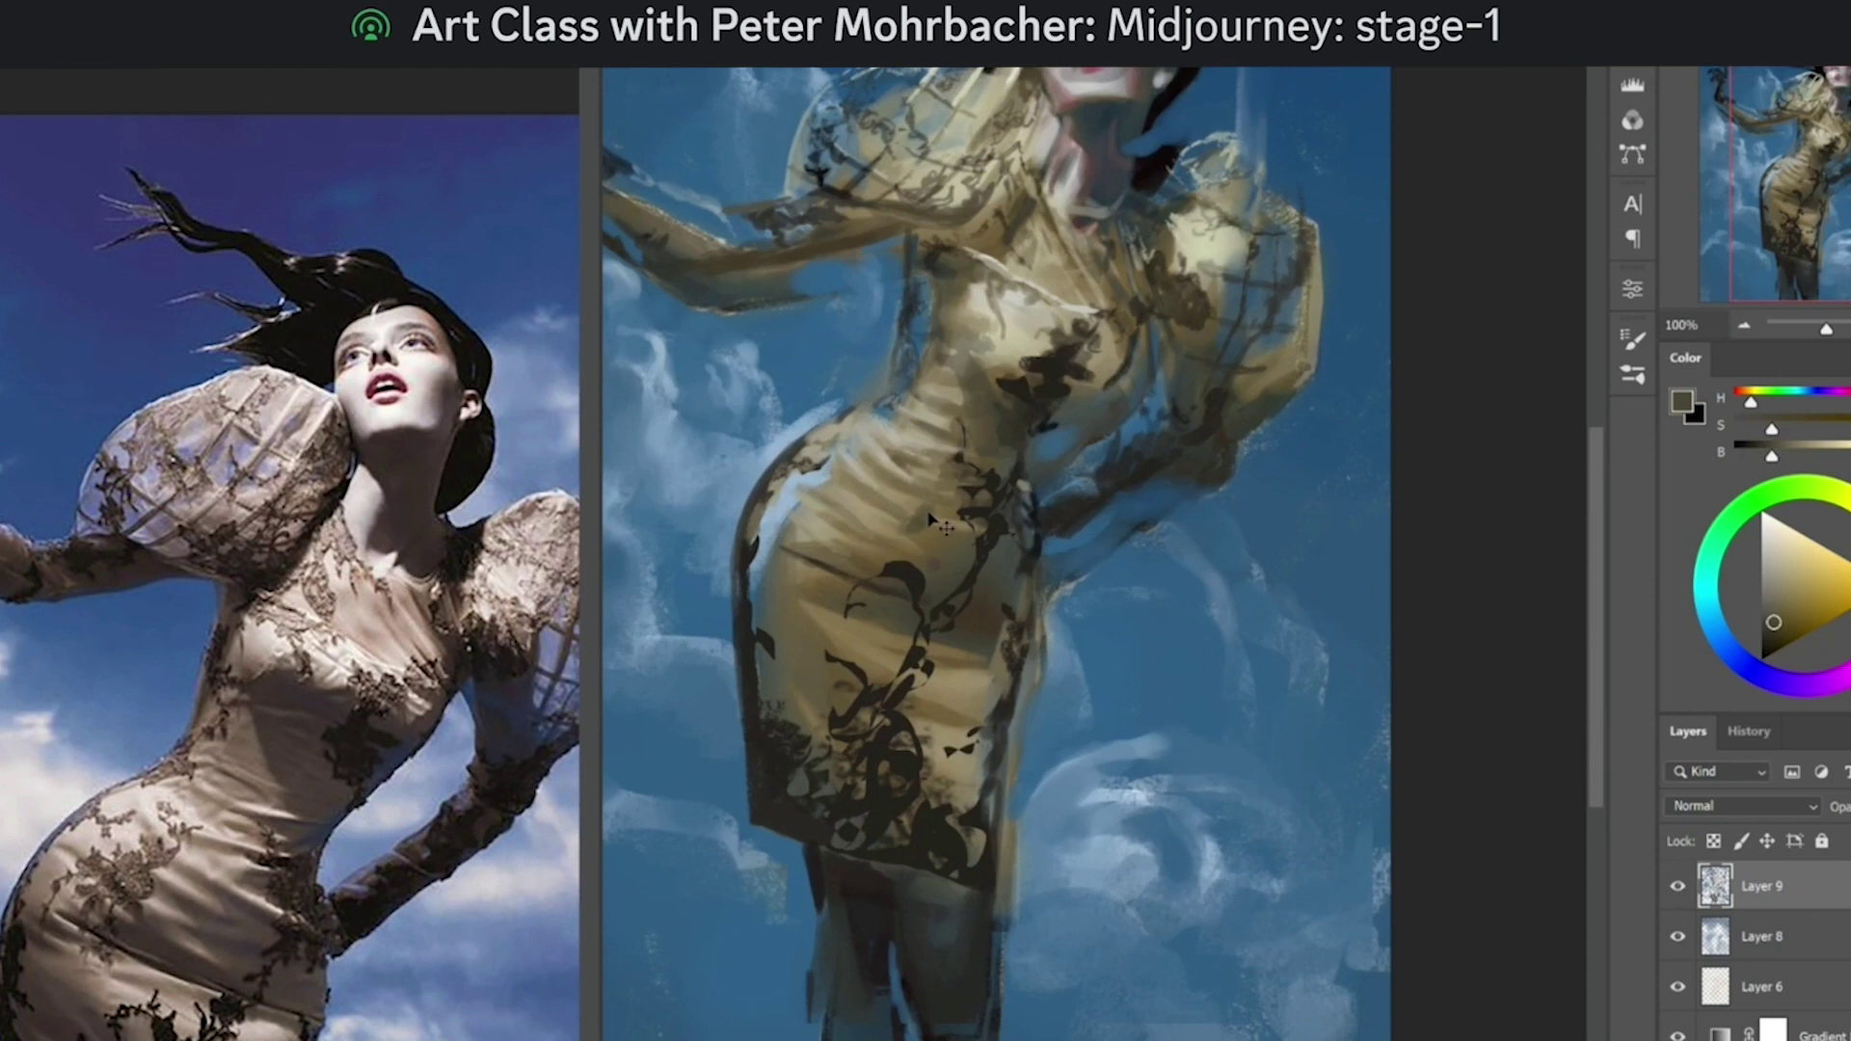
pyautogui.hotkey('ctrl', 'z')
pyautogui.click(914, 510)
pyautogui.keyDown('alt'); pyautogui.click(837, 528); pyautogui.keyUp('alt')
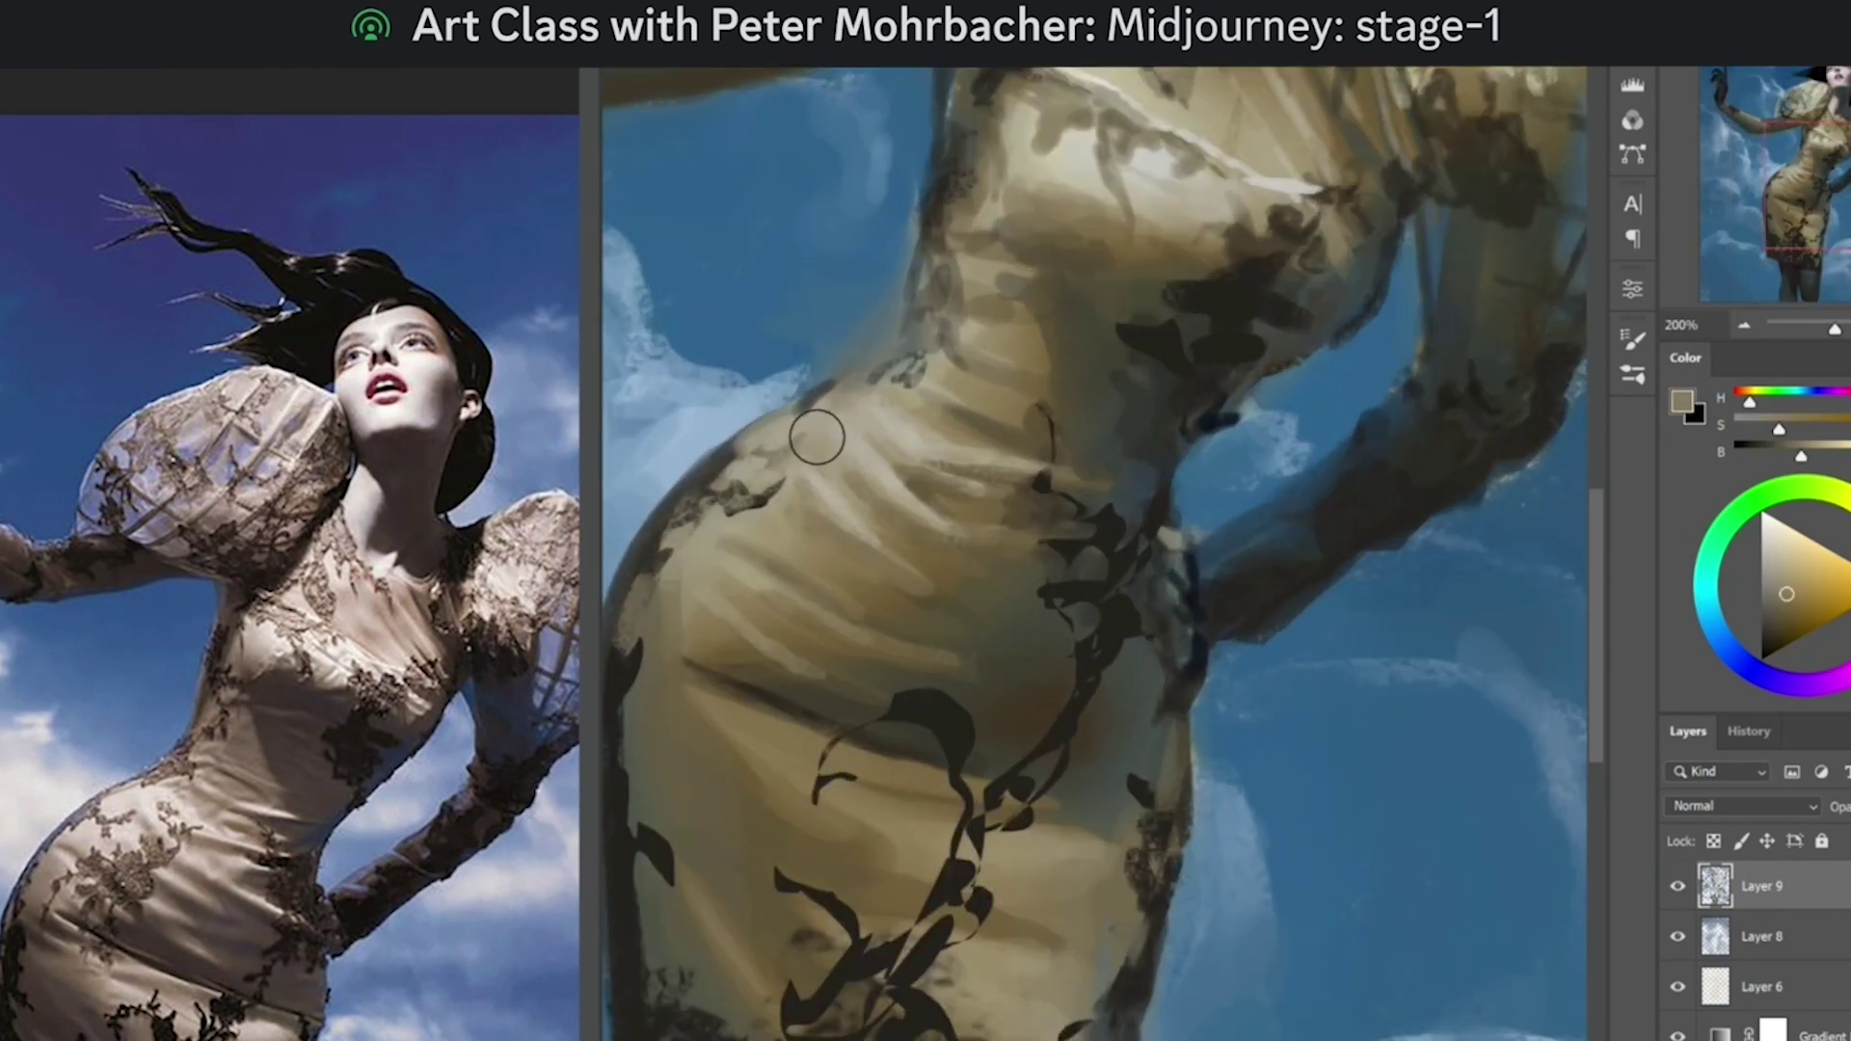
pyautogui.keyDown('alt'); pyautogui.click(841, 494); pyautogui.keyUp('alt')
pyautogui.keyDown('alt'); pyautogui.click(916, 441); pyautogui.keyUp('alt')
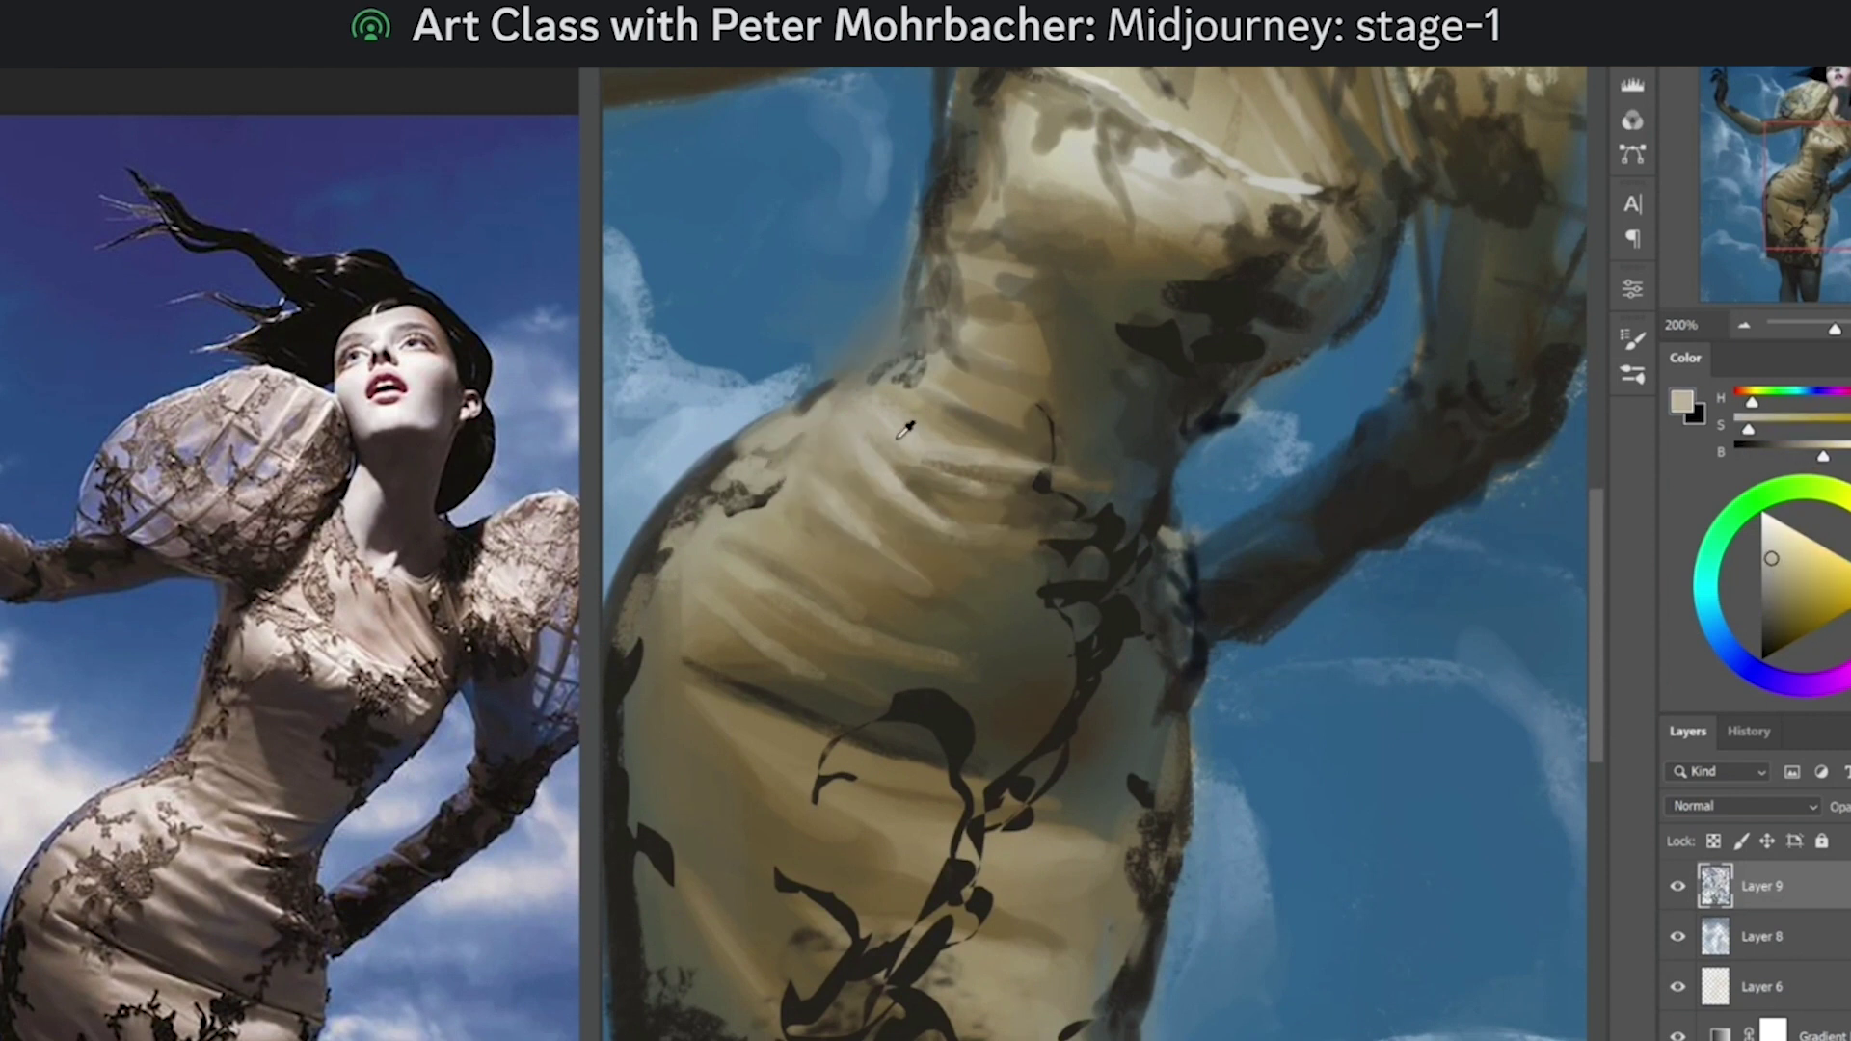
pyautogui.moveTo(780, 439); pyautogui.dragTo(790, 559)
pyautogui.keyDown('alt'); pyautogui.click(959, 588); pyautogui.keyUp('alt')
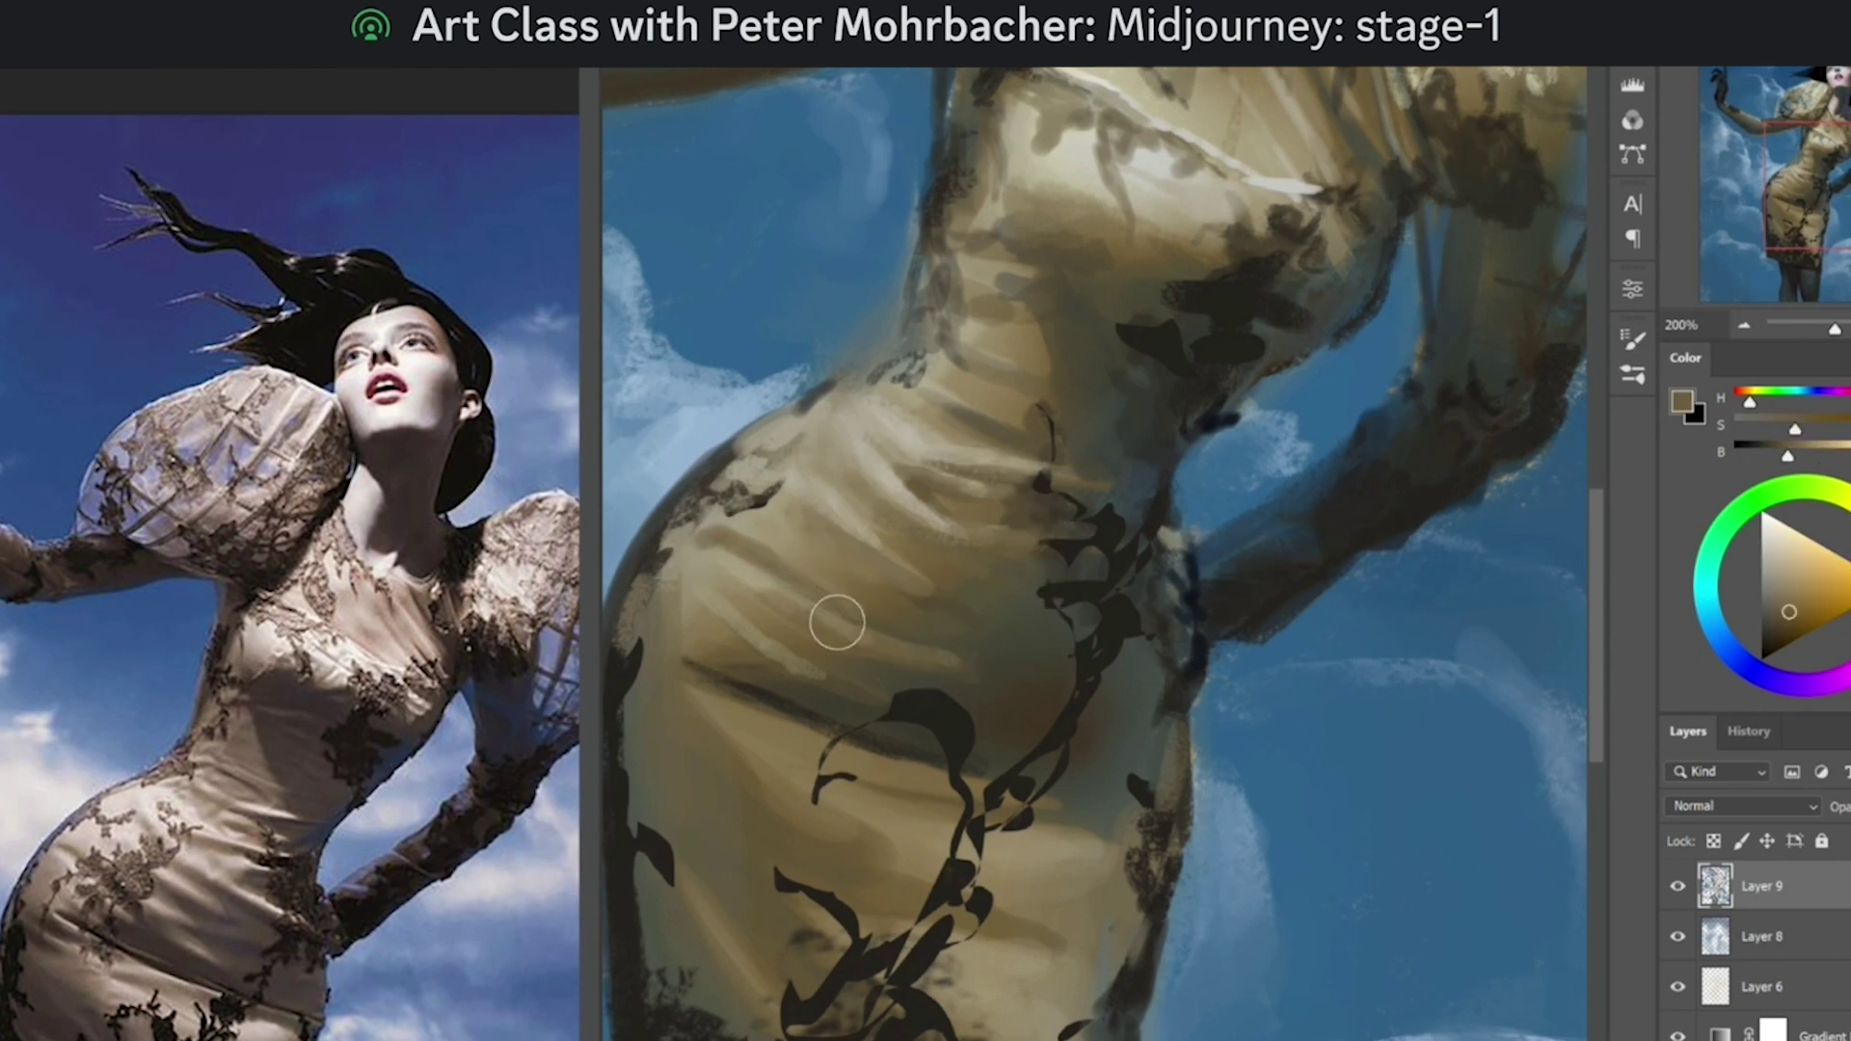
pyautogui.keyDown('alt'); pyautogui.click(889, 638); pyautogui.keyUp('alt')
pyautogui.keyDown('alt'); pyautogui.click(889, 638); pyautogui.keyUp('alt')
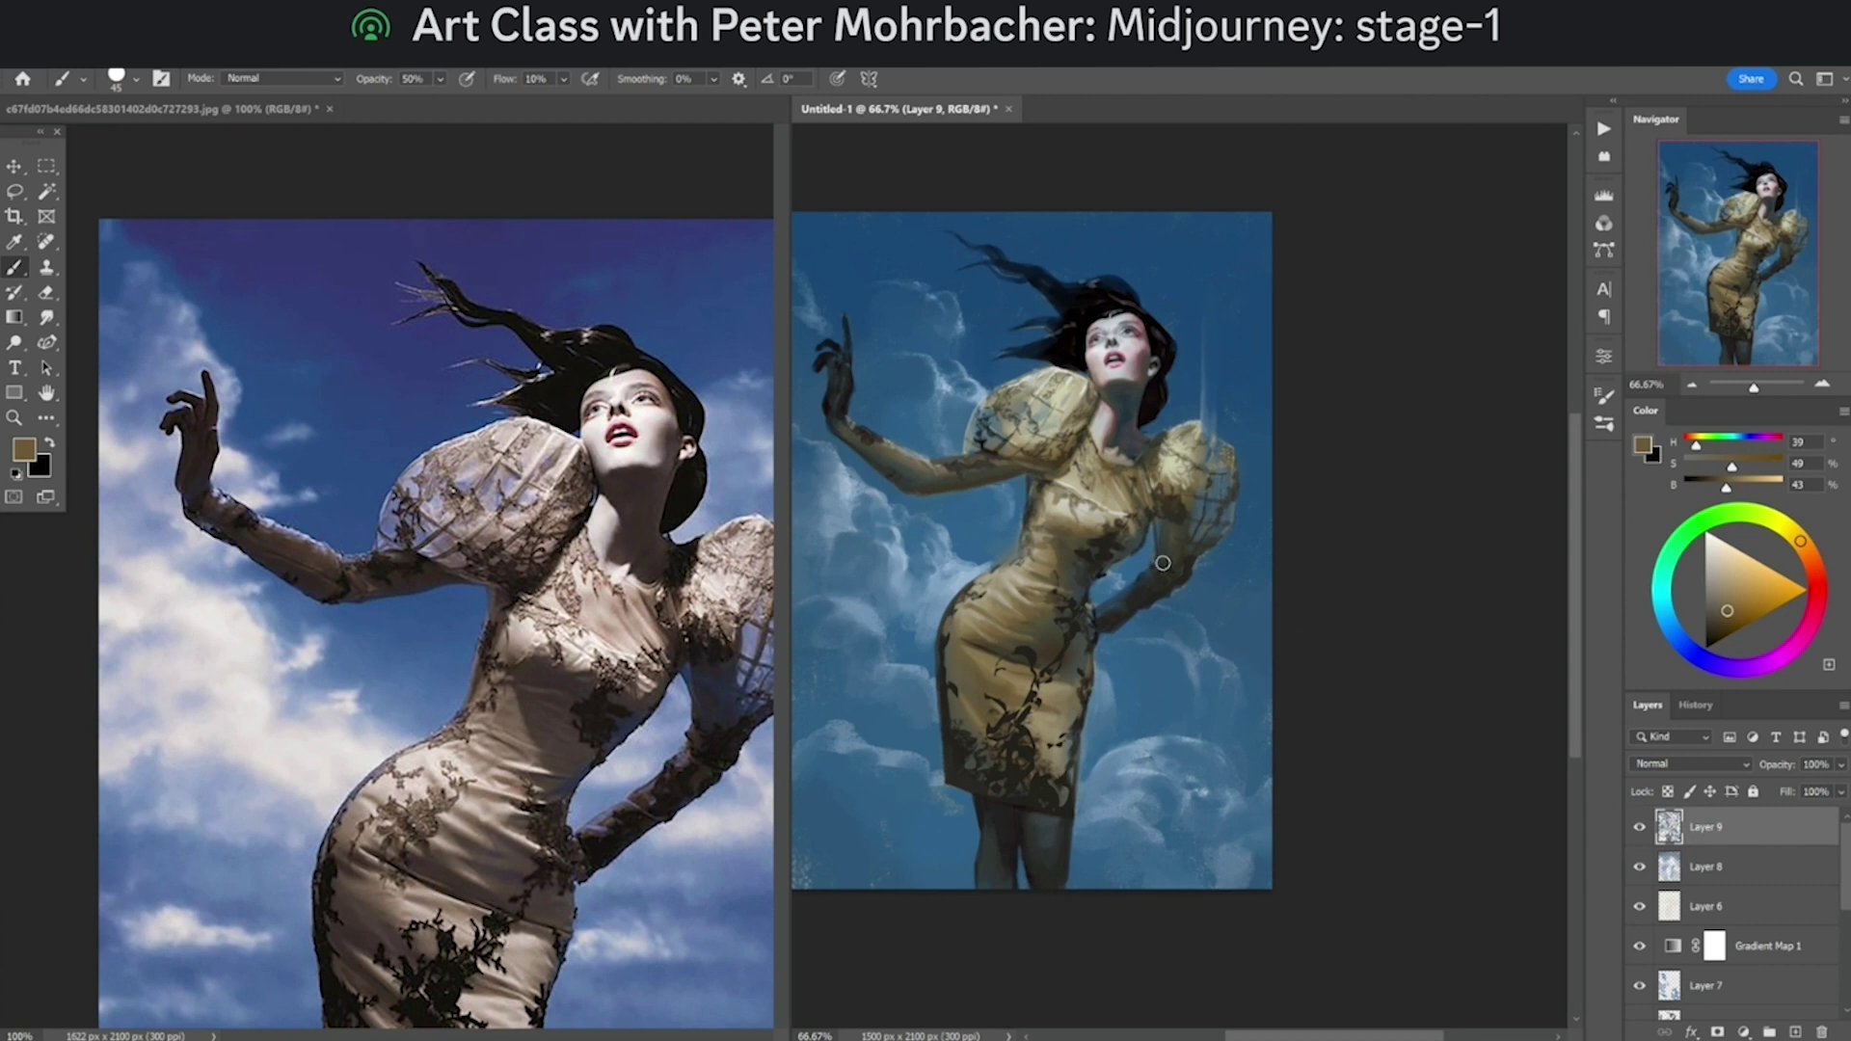
# Step: Set the brush opacity to 70% and darken the bodice's lower contour facing the bent arm with sampled dark tones
pyautogui.scroll(2, 1119, 587)
pyautogui.keyDown('alt'); pyautogui.click(1053, 538); pyautogui.keyUp('alt')
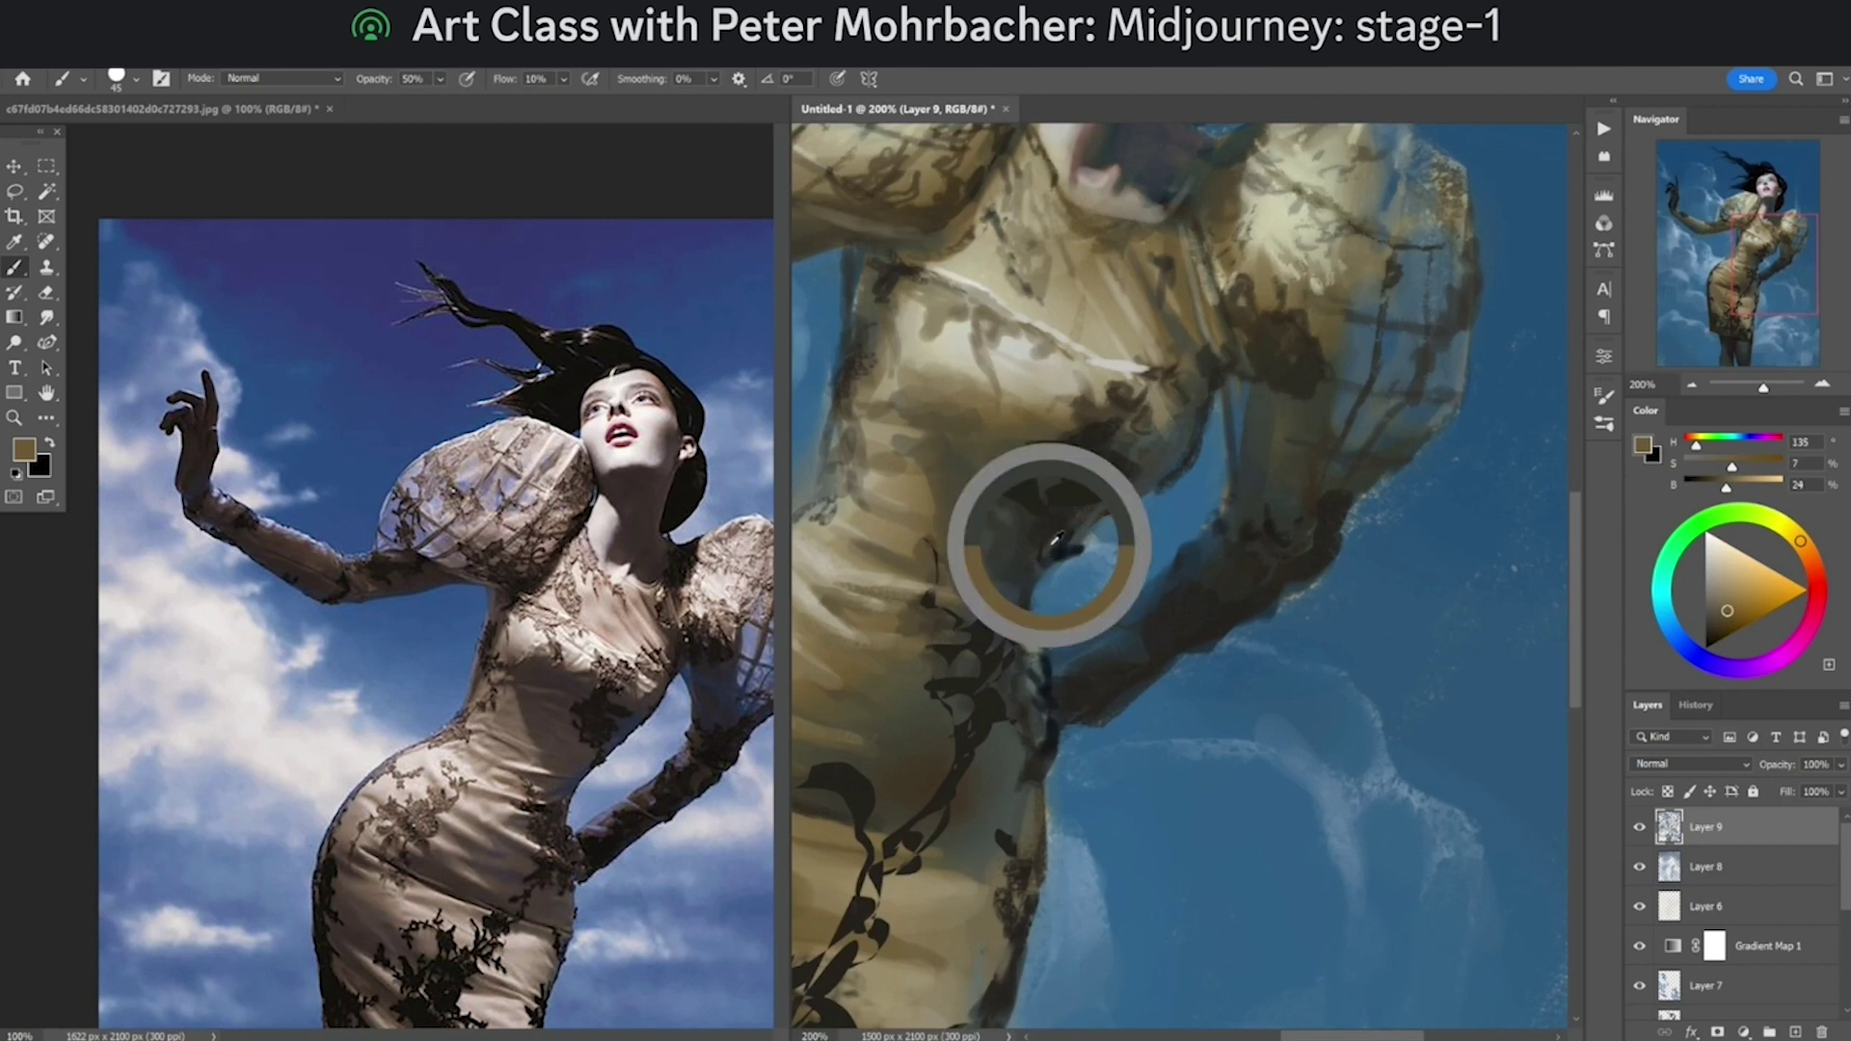
pyautogui.press('7')
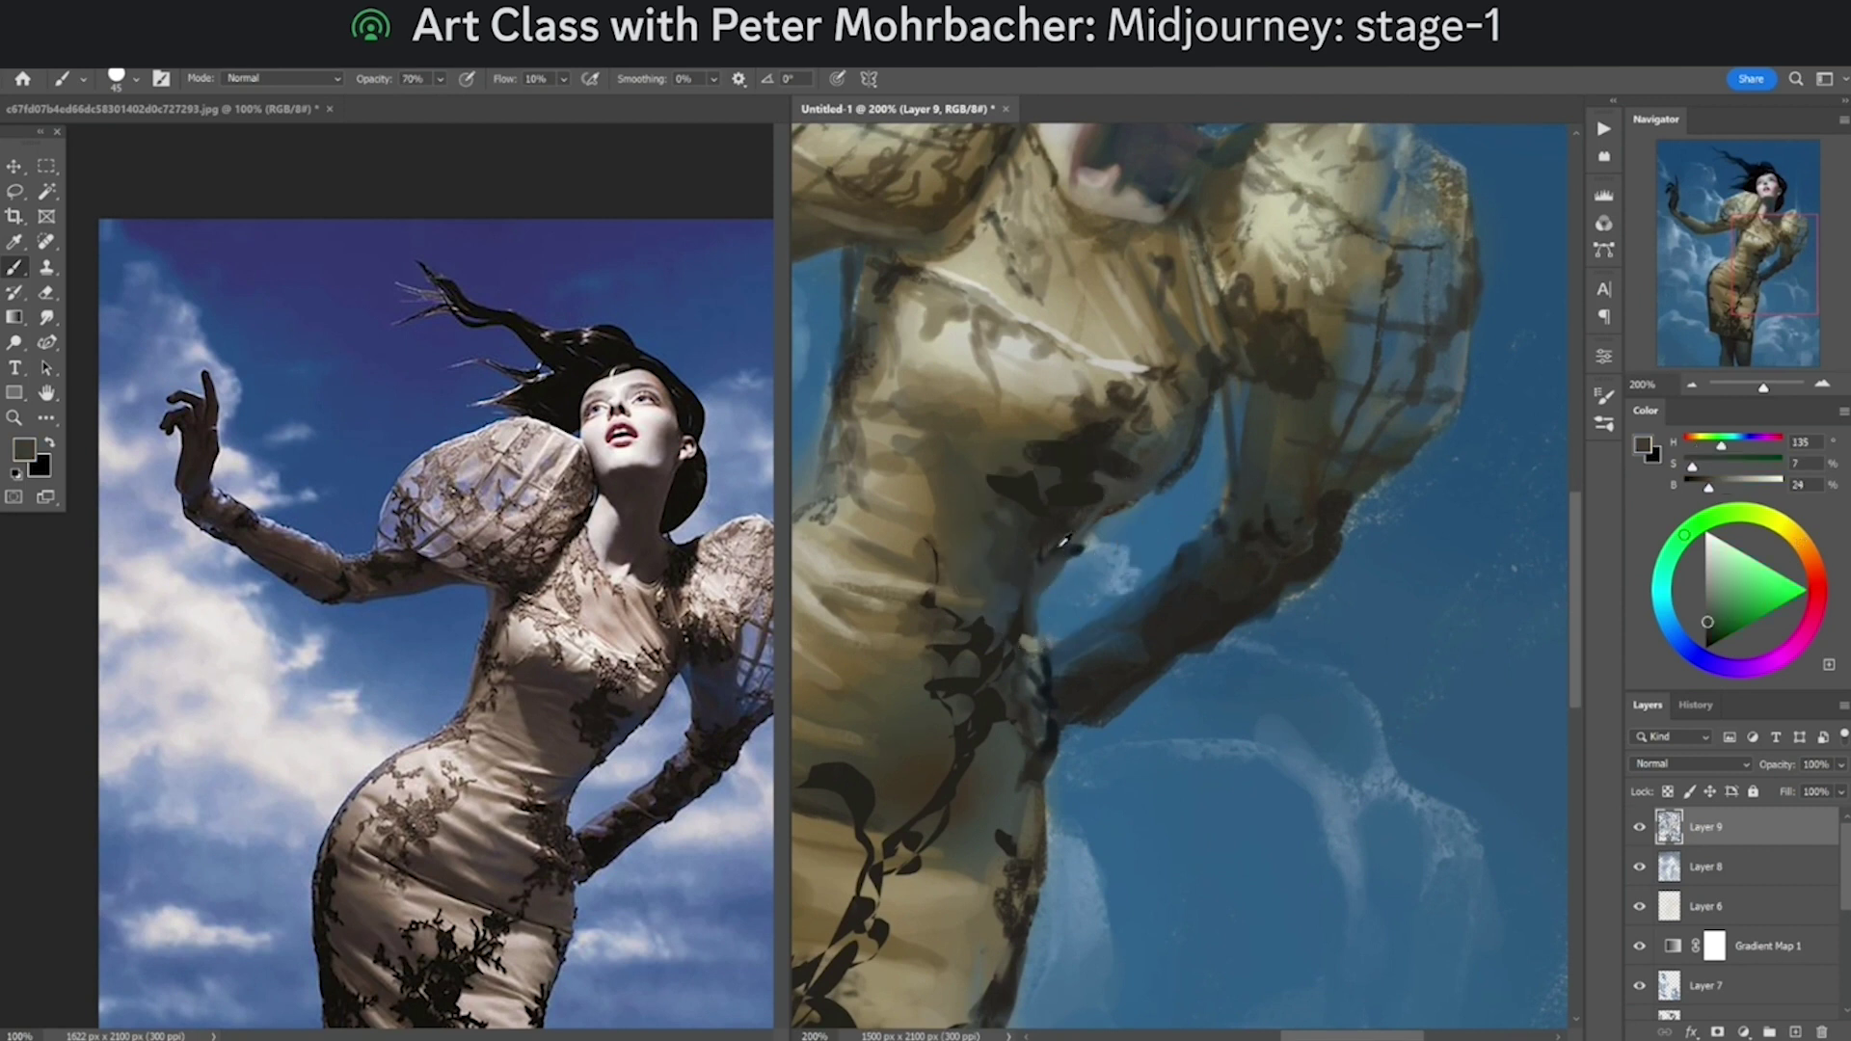
pyautogui.keyDown('alt'); pyautogui.click(1056, 547); pyautogui.keyUp('alt')
pyautogui.moveTo(1088, 529)
pyautogui.mouseDown()
pyautogui.moveTo(1186, 467)
pyautogui.moveTo(1187, 444)
pyautogui.moveTo(1132, 483)
pyautogui.mouseUp()
pyautogui.keyDown('alt'); pyautogui.click(1178, 452); pyautogui.keyUp('alt')
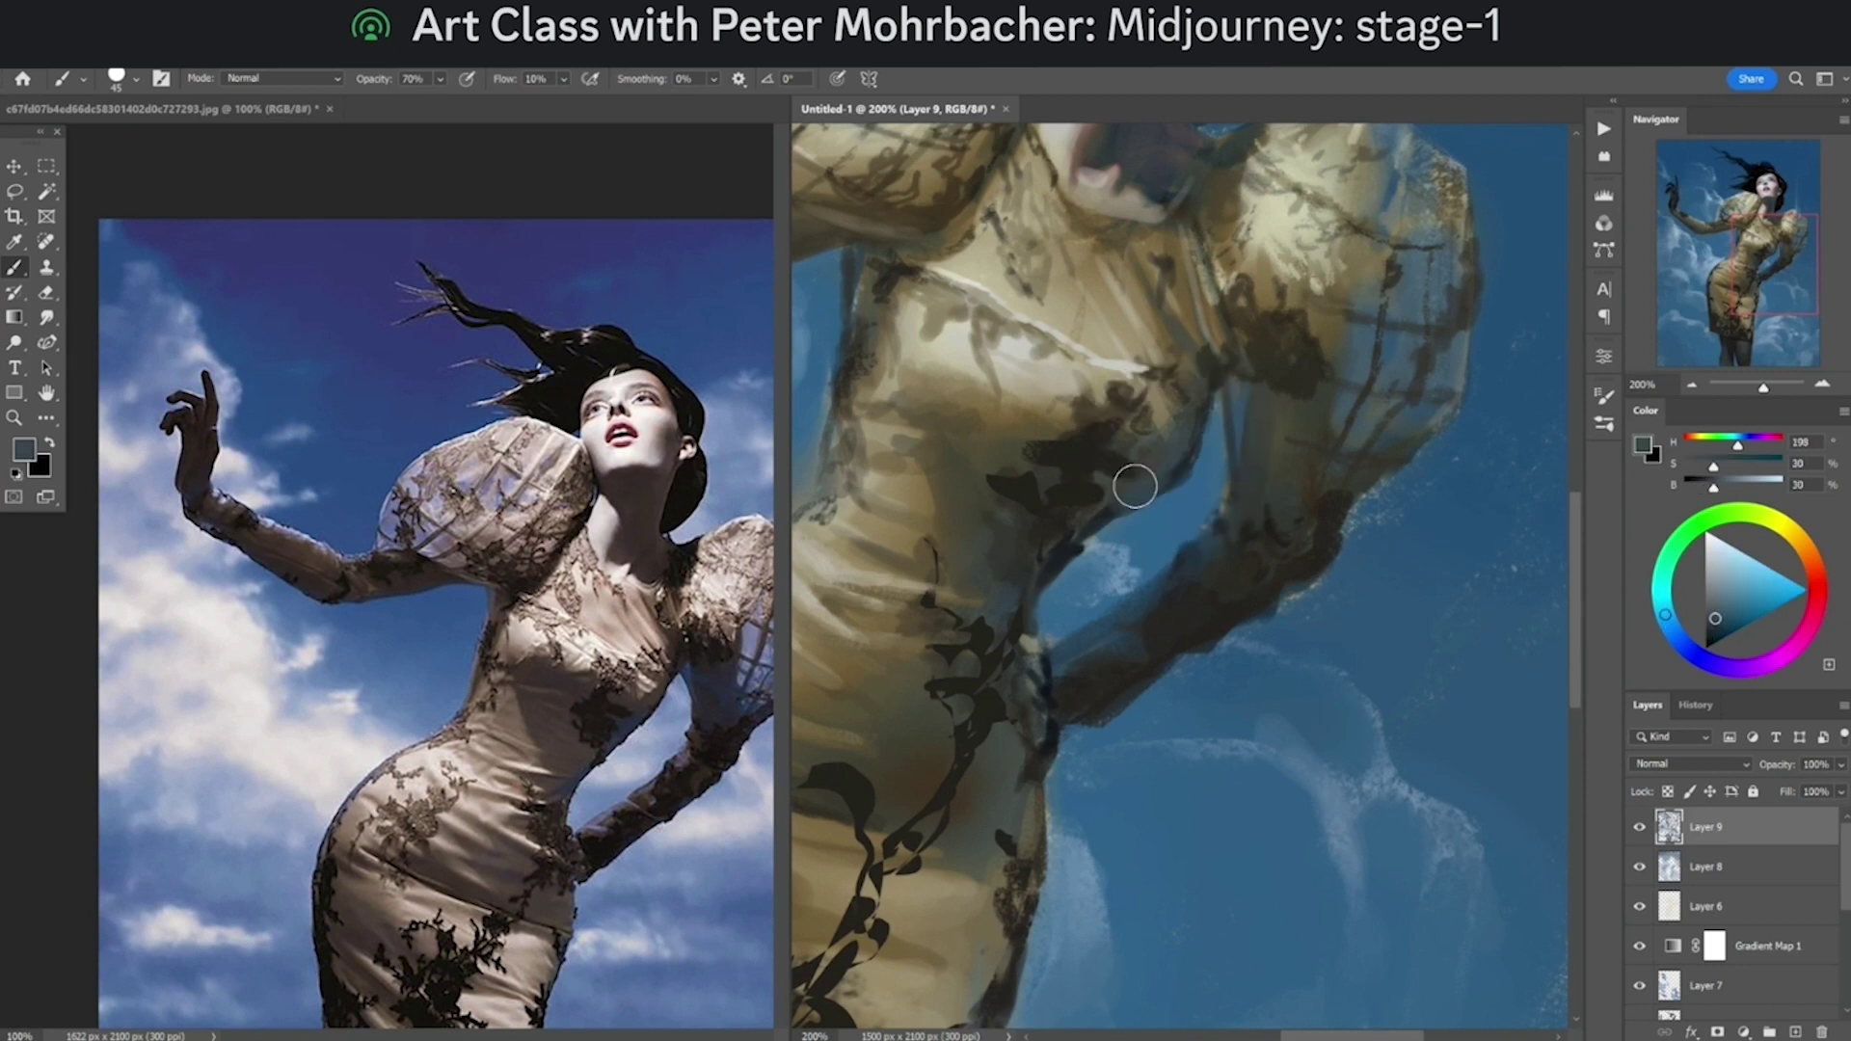
pyautogui.keyDown('alt'); pyautogui.click(1141, 491); pyautogui.keyUp('alt')
pyautogui.keyDown('ctrl'); pyautogui.keyDown('alt'); pyautogui.click(1139, 489); pyautogui.keyUp('alt'); pyautogui.keyUp('ctrl')
pyautogui.keyDown('ctrl'); pyautogui.keyDown('alt'); pyautogui.click(1161, 501); pyautogui.keyUp('alt'); pyautogui.keyUp('ctrl')
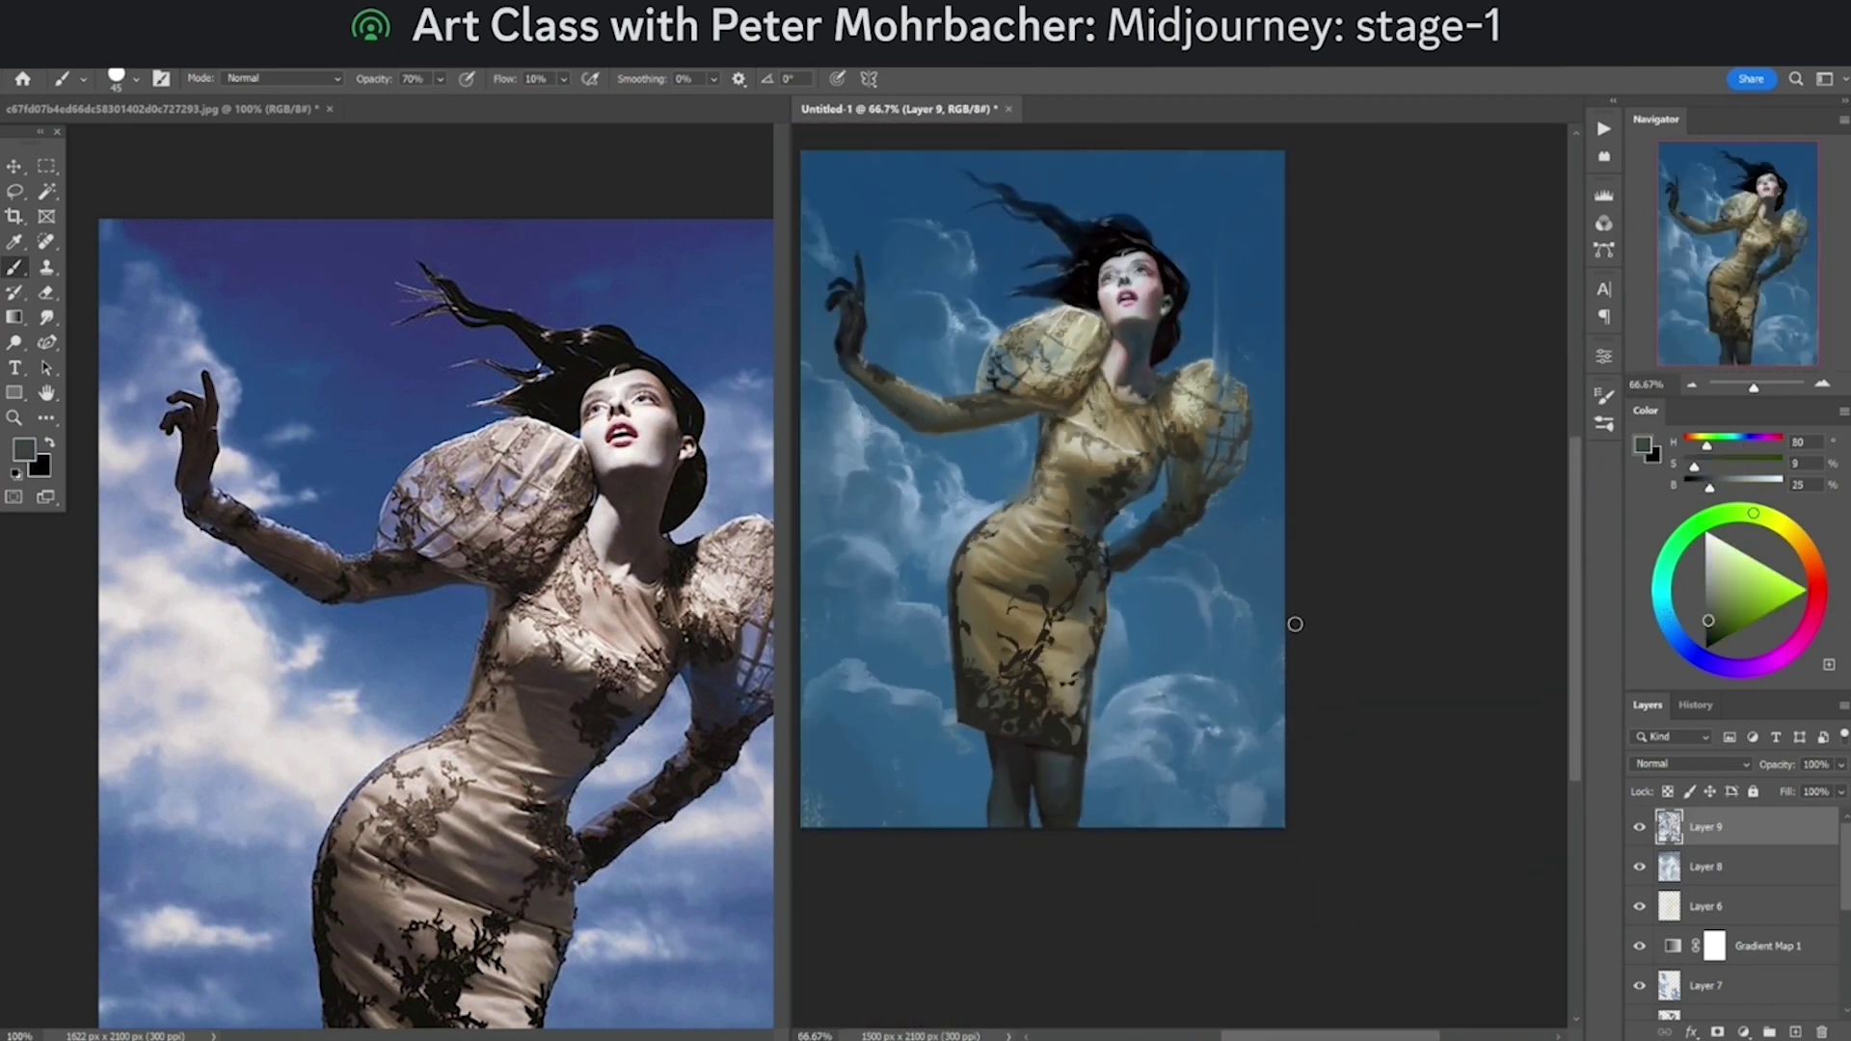
pyautogui.moveTo(1191, 575); pyautogui.dragTo(1301, 618)
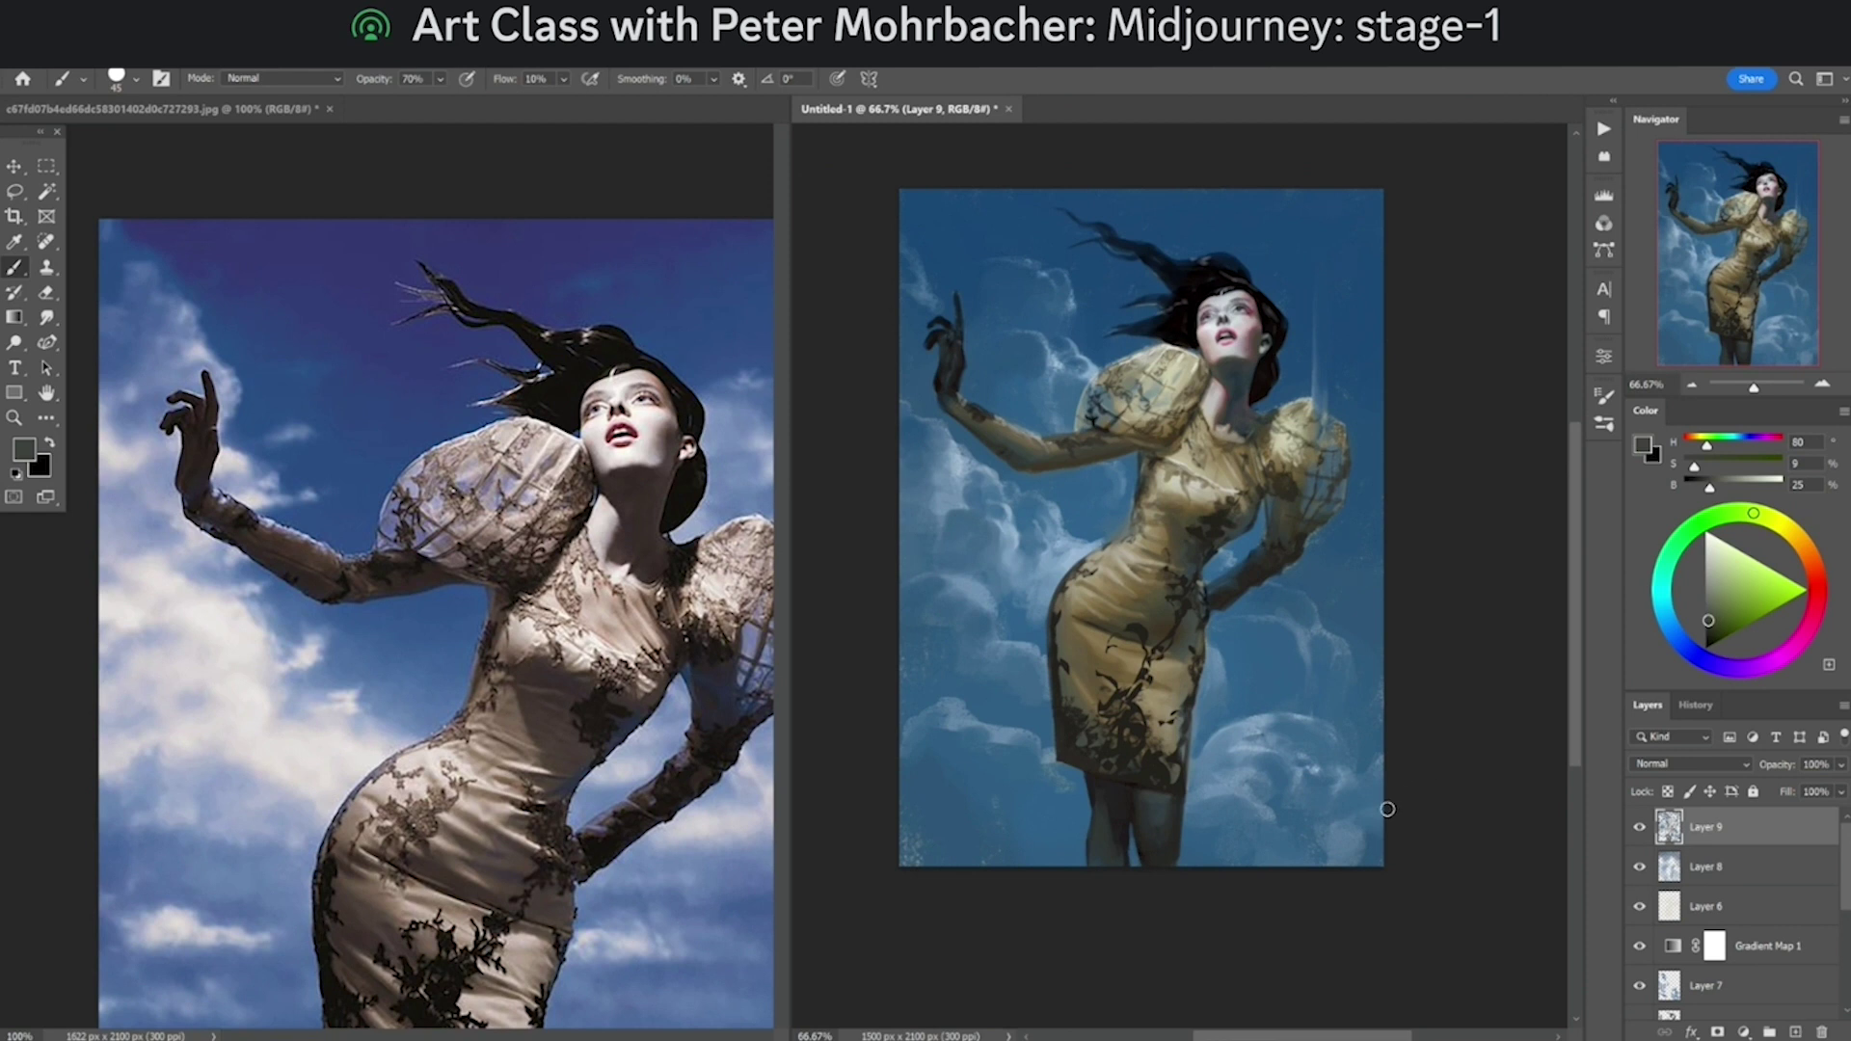
# Step: Trim the sky edge beneath the bent arm's wrist with sampled blue, with the reference enlarged to 400% on the hand at the hip
pyautogui.keyDown('alt'); pyautogui.click(1136, 844); pyautogui.keyUp('alt')
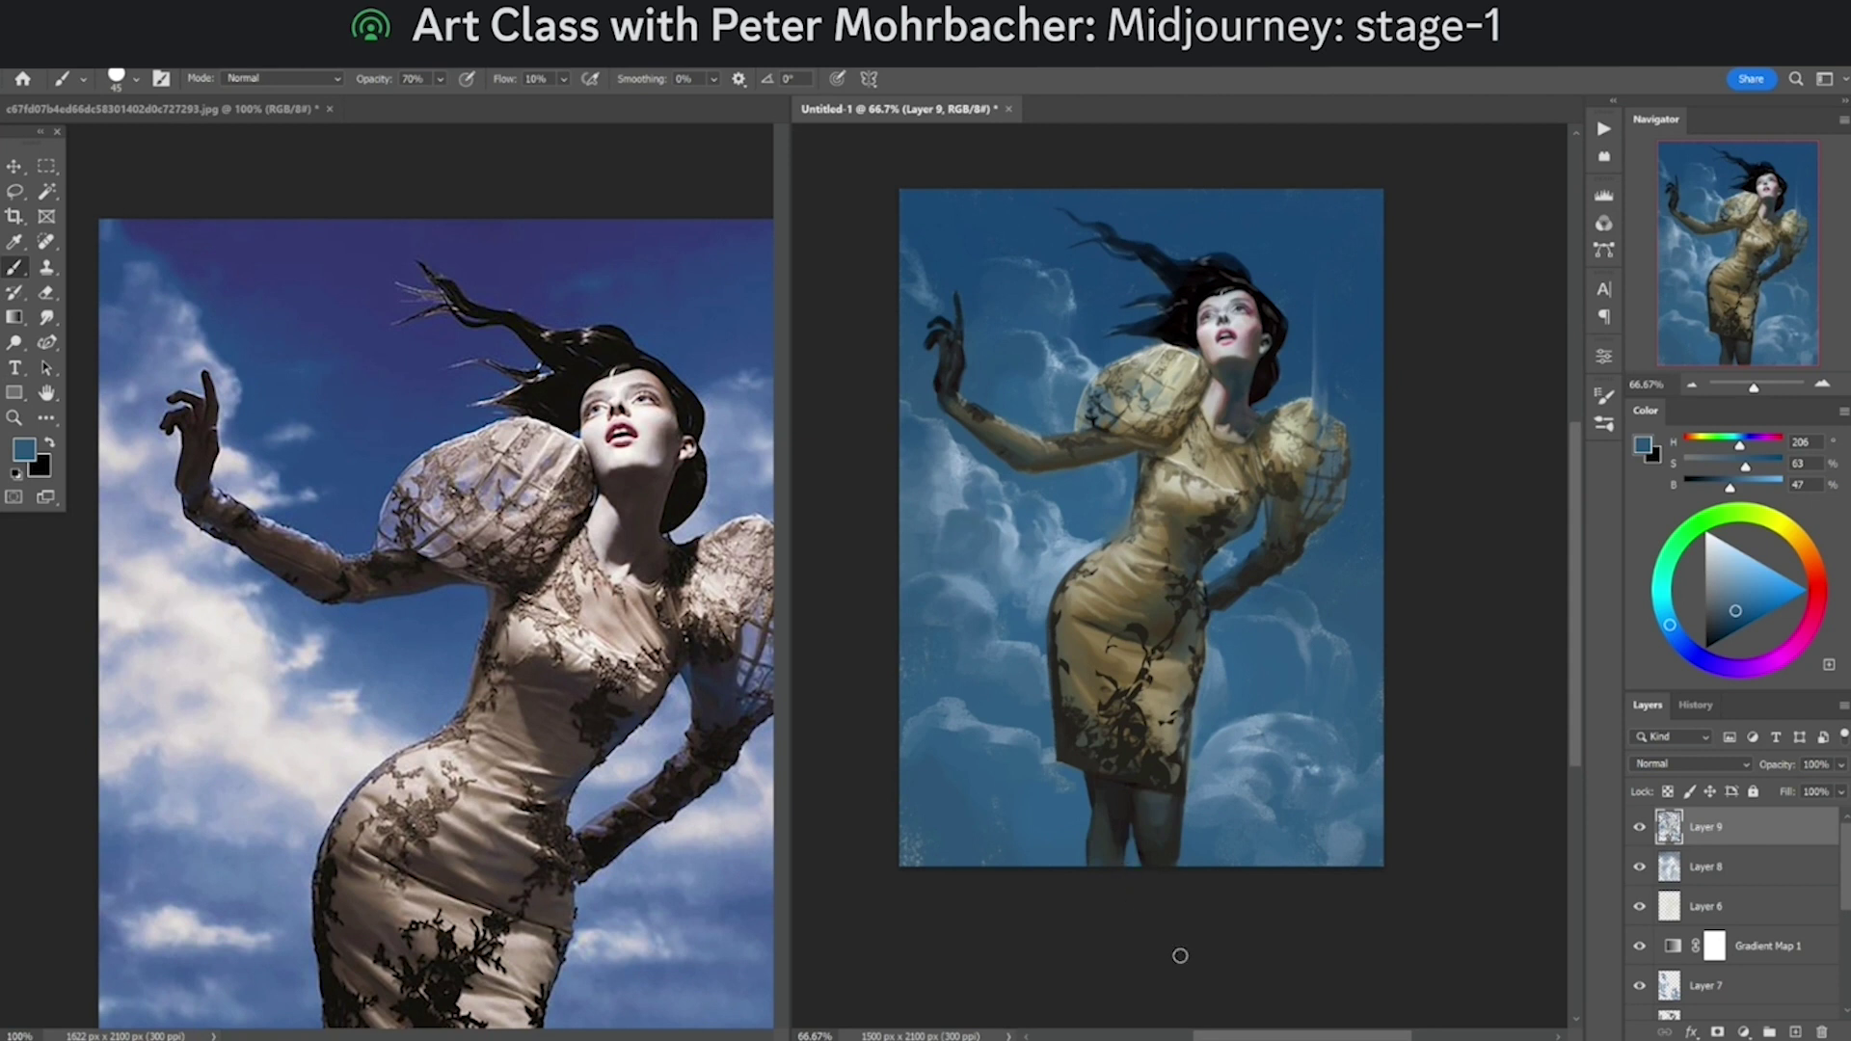
pyautogui.click(1235, 651)
pyautogui.keyDown('ctrl'); pyautogui.click(1228, 652); pyautogui.keyUp('ctrl')
pyautogui.keyDown('alt'); pyautogui.click(1178, 611); pyautogui.keyUp('alt')
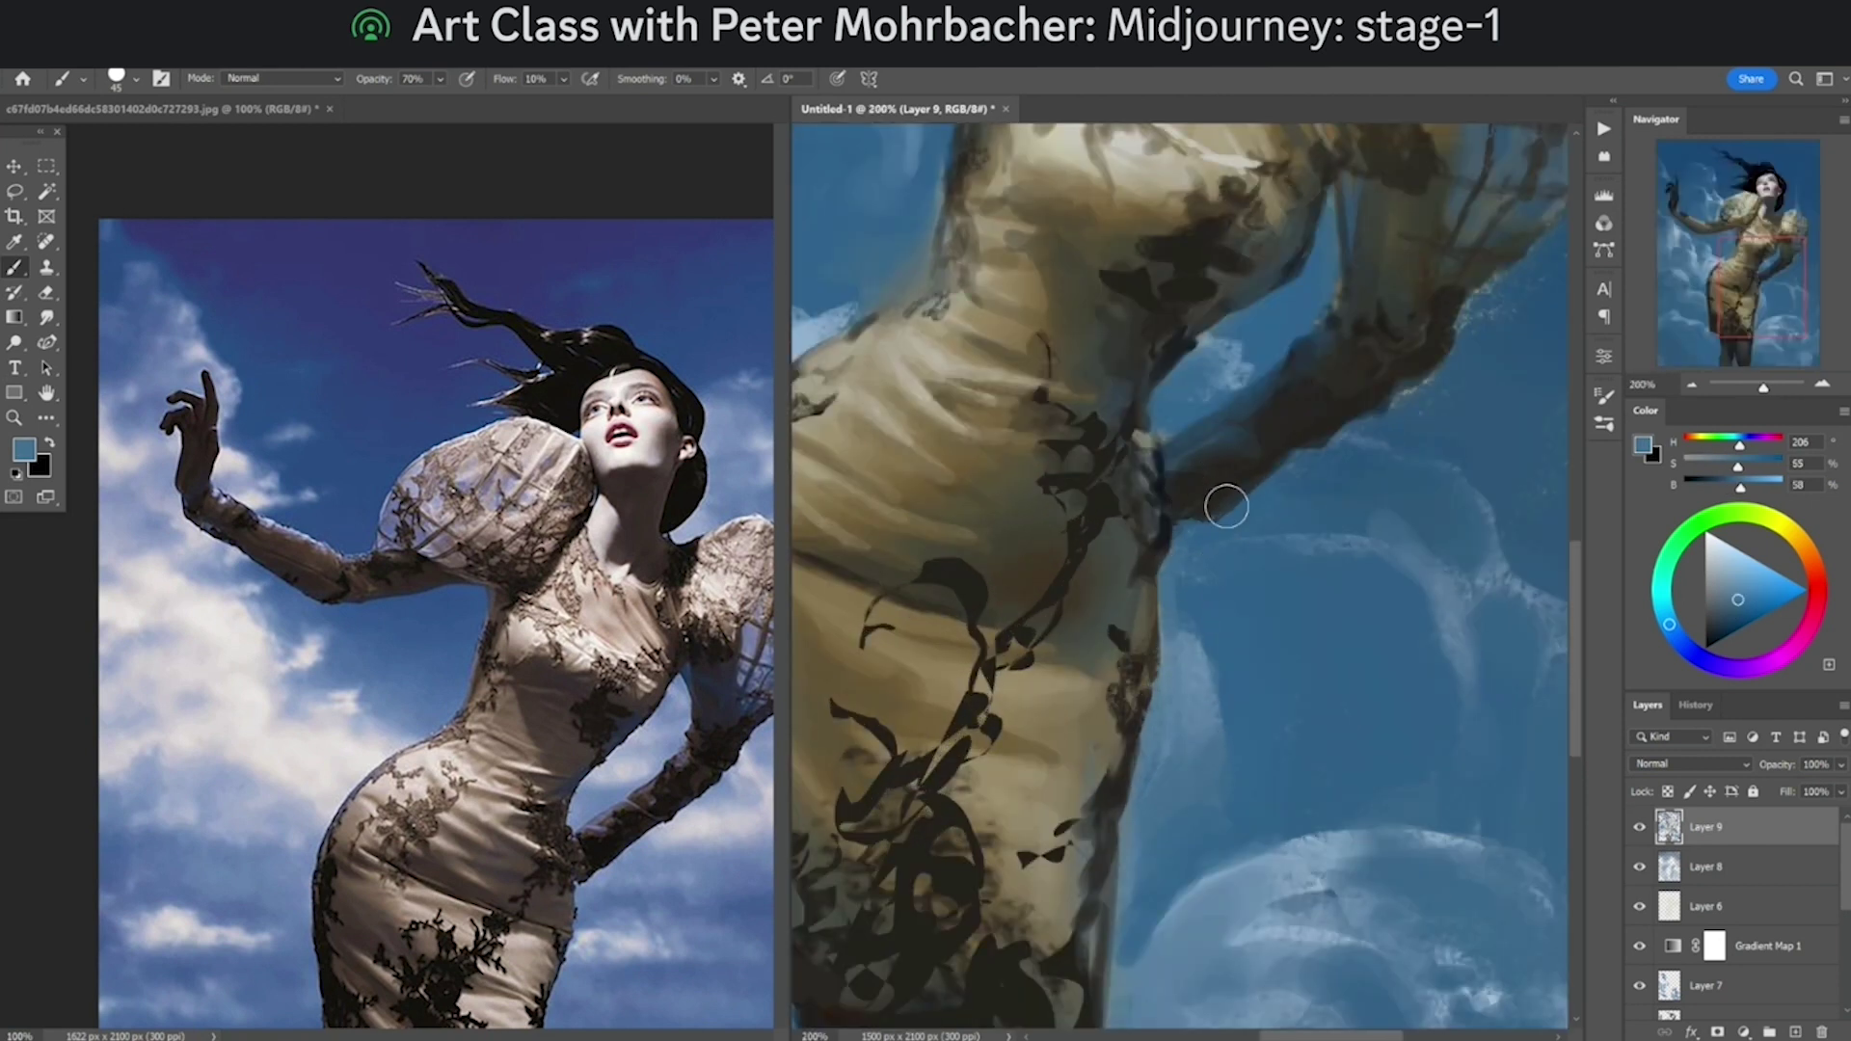
pyautogui.click(657, 831)
pyautogui.keyDown('ctrl'); pyautogui.click(608, 885); pyautogui.keyUp('ctrl')
pyautogui.keyDown('ctrl'); pyautogui.click(662, 820); pyautogui.keyUp('ctrl')
pyautogui.click(660, 819)
pyautogui.moveTo(661, 820); pyautogui.dragTo(639, 596)
pyautogui.click(1189, 538)
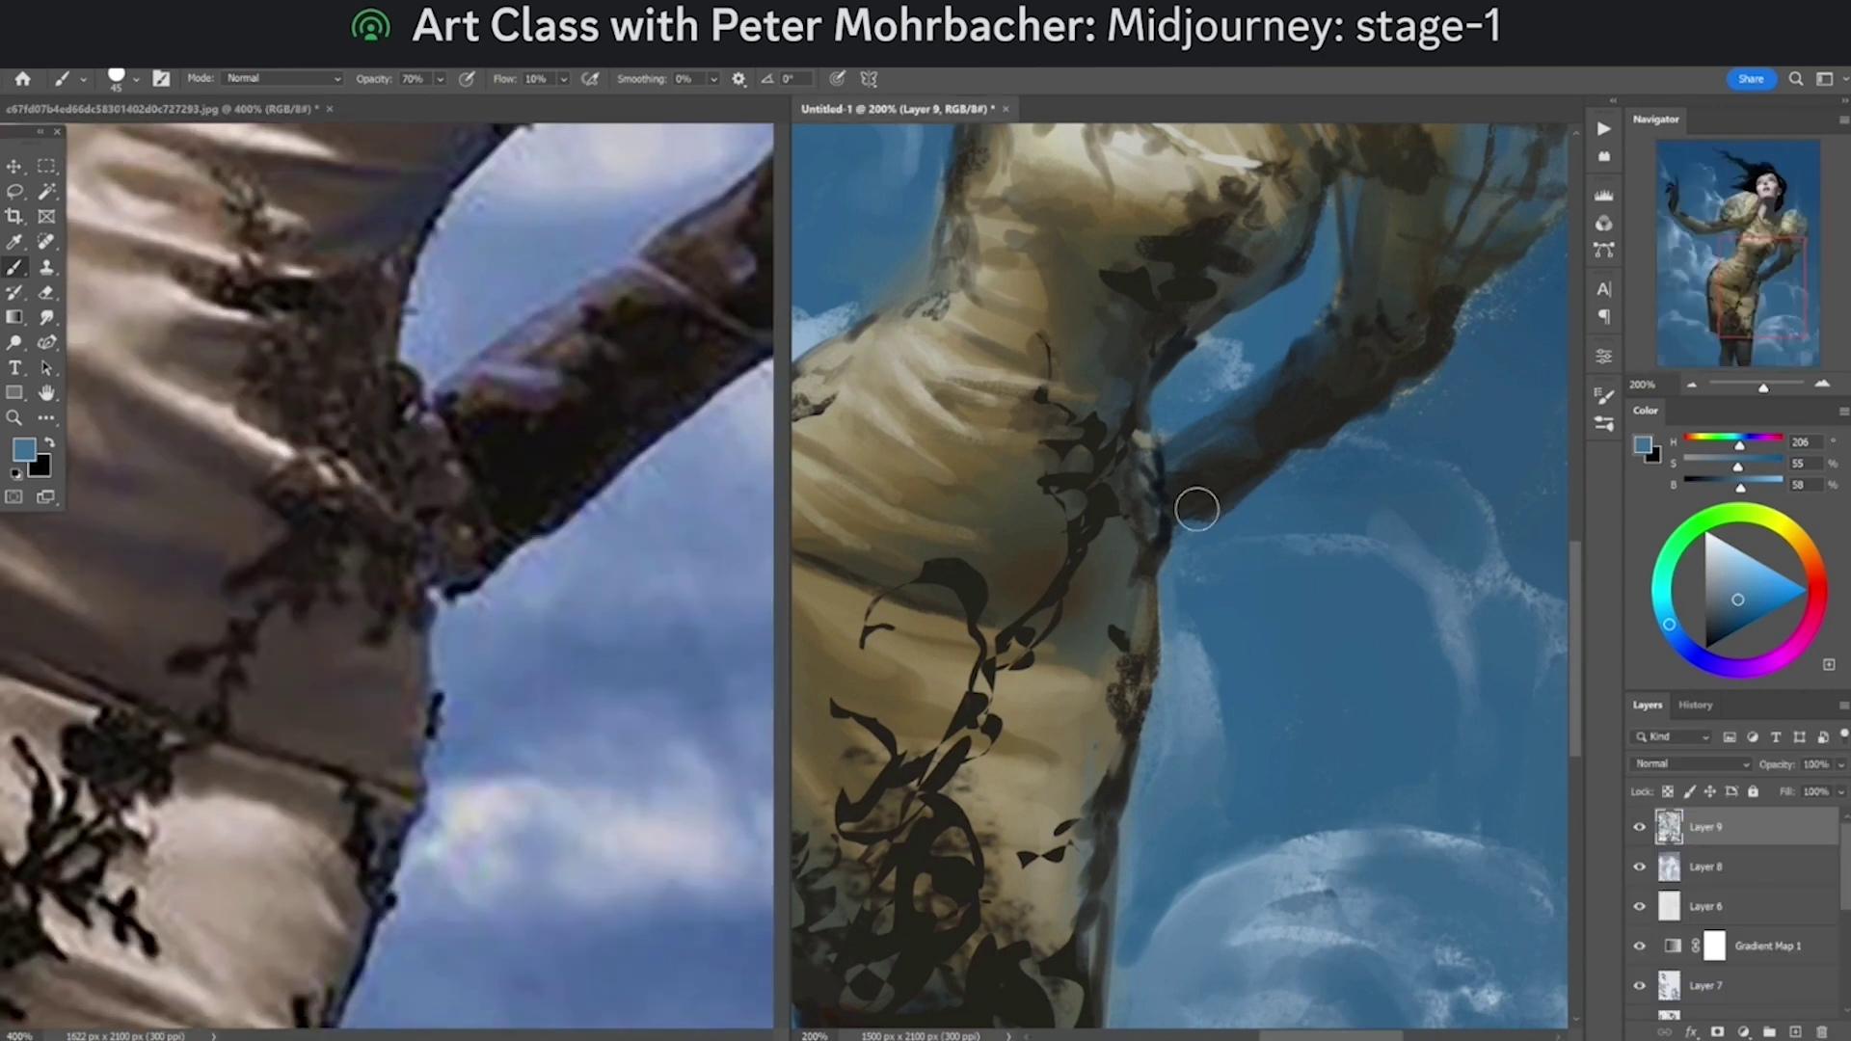
# Step: Paint the wrist and forearm of the bent arm with sampled dark brown, raising the brush opacity to 80%
pyautogui.keyDown('alt'); pyautogui.click(1178, 521); pyautogui.keyUp('alt')
pyautogui.moveTo(1190, 524)
pyautogui.mouseDown()
pyautogui.moveTo(1228, 483)
pyautogui.moveTo(1196, 509)
pyautogui.mouseUp()
pyautogui.keyDown('alt'); pyautogui.click(1259, 430); pyautogui.keyUp('alt')
pyautogui.press('8')
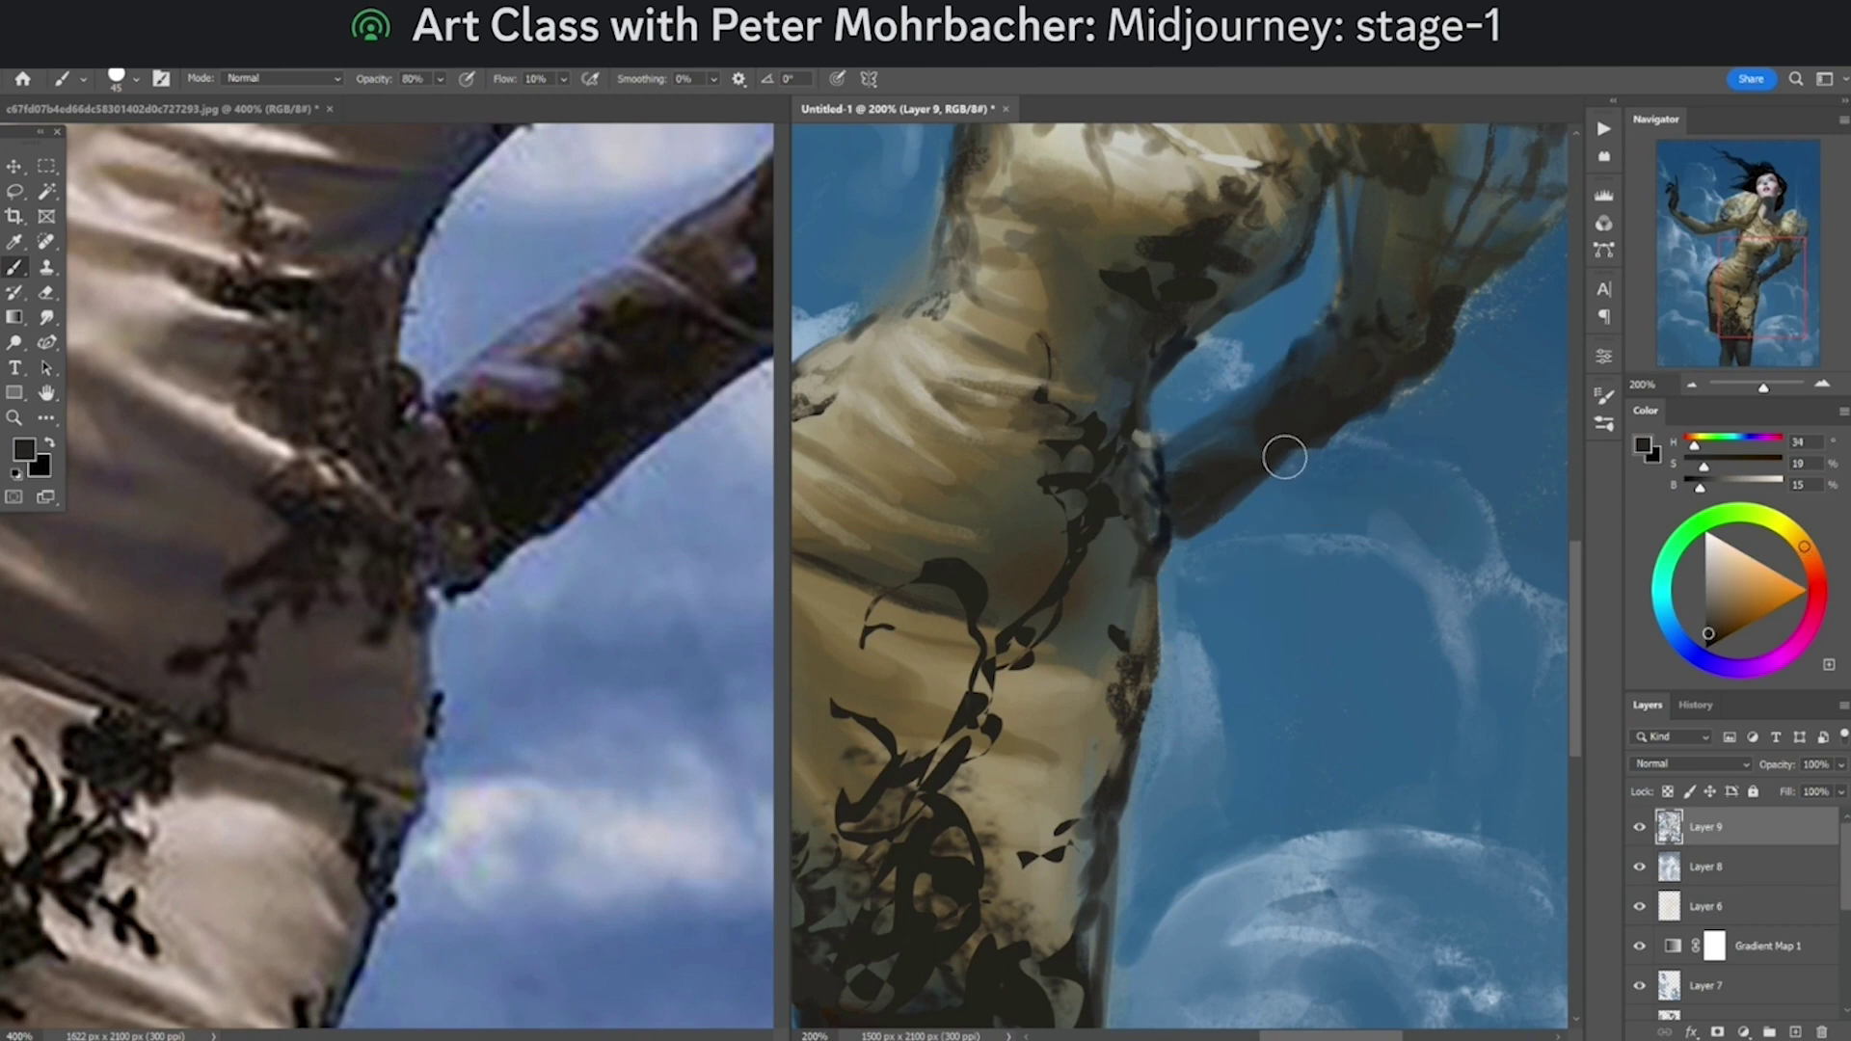
pyautogui.moveTo(1297, 440)
pyautogui.mouseDown()
pyautogui.moveTo(1227, 483)
pyautogui.moveTo(1247, 479)
pyautogui.moveTo(1232, 467)
pyautogui.moveTo(1240, 487)
pyautogui.mouseUp()
# Step: Set the brush opacity to 70% and paint the fingers resting on the hip with sampled dark blue-gray and light gray tones
pyautogui.keyDown('alt'); pyautogui.click(1142, 478); pyautogui.keyUp('alt')
pyautogui.keyDown('alt'); pyautogui.click(1124, 382); pyautogui.keyUp('alt')
pyautogui.press('7')
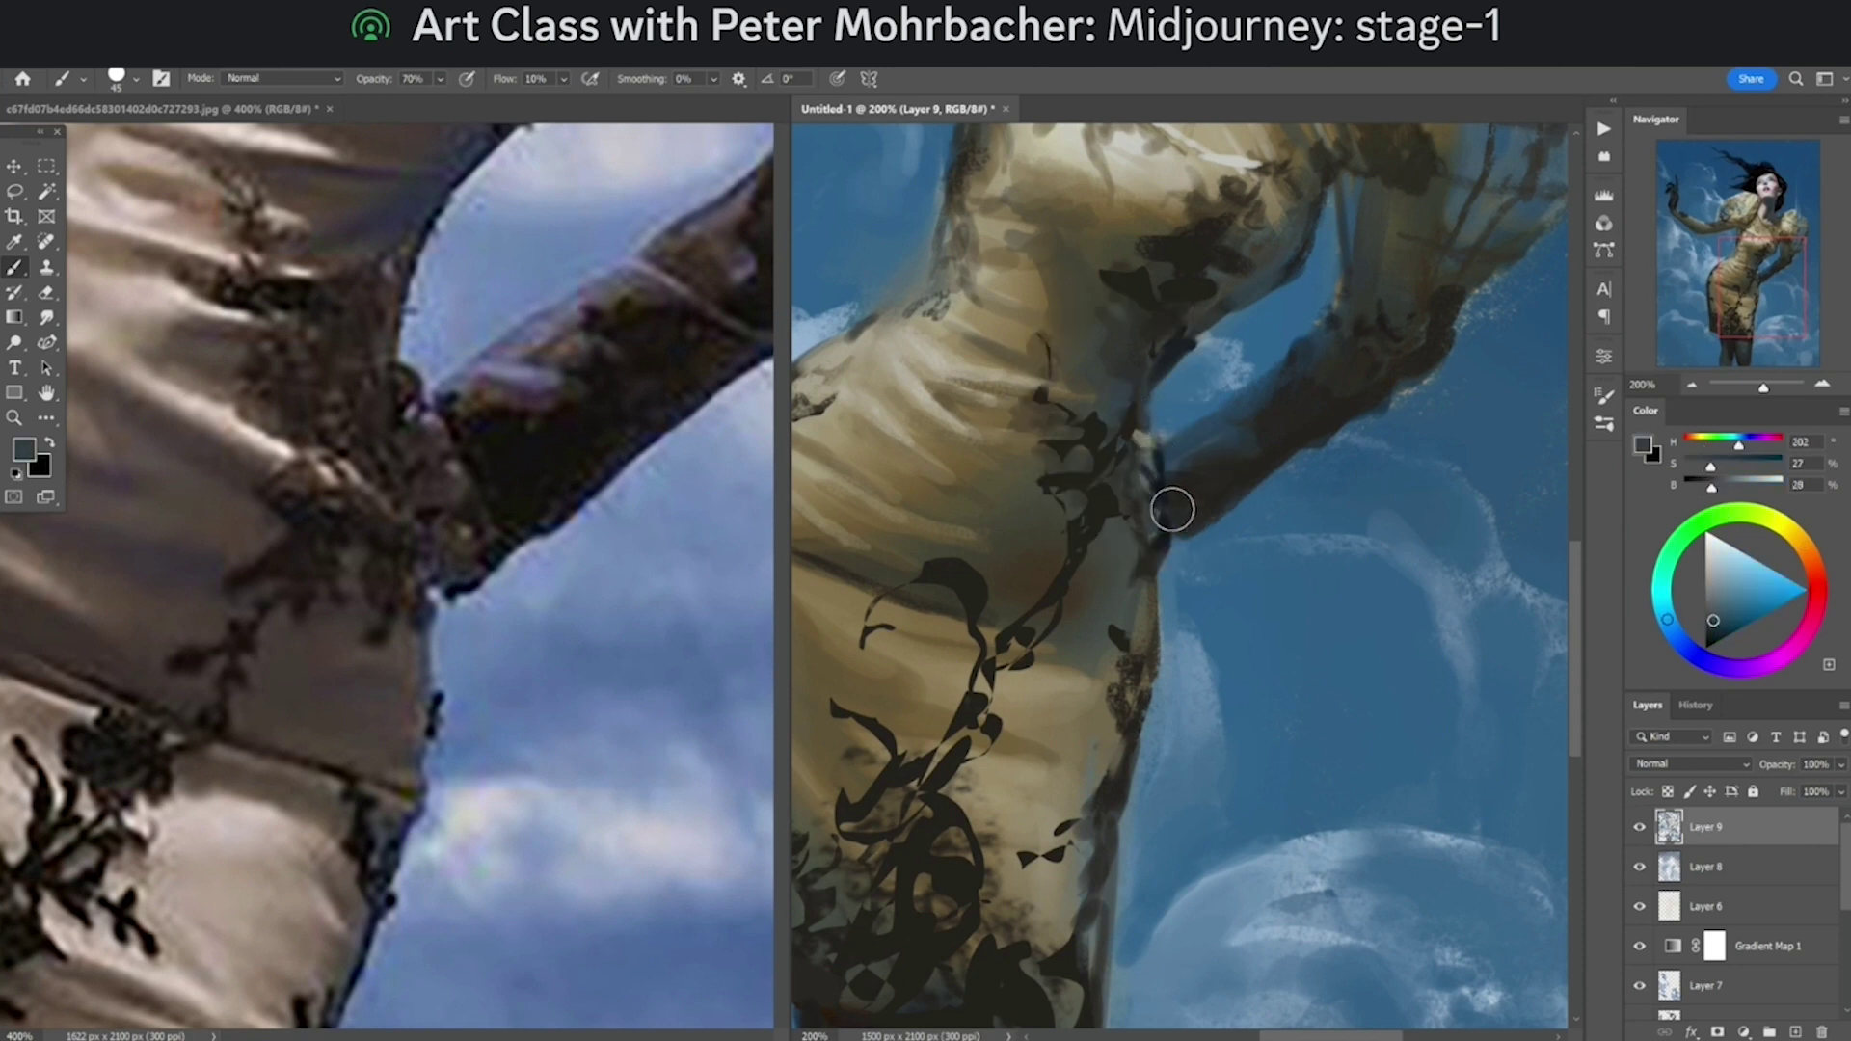
pyautogui.moveTo(1158, 515); pyautogui.dragTo(1157, 491)
pyautogui.keyDown('alt'); pyautogui.click(1163, 494); pyautogui.keyUp('alt')
pyautogui.moveTo(1163, 489)
pyautogui.mouseDown()
pyautogui.moveTo(1165, 521)
pyautogui.moveTo(1161, 463)
pyautogui.mouseUp()
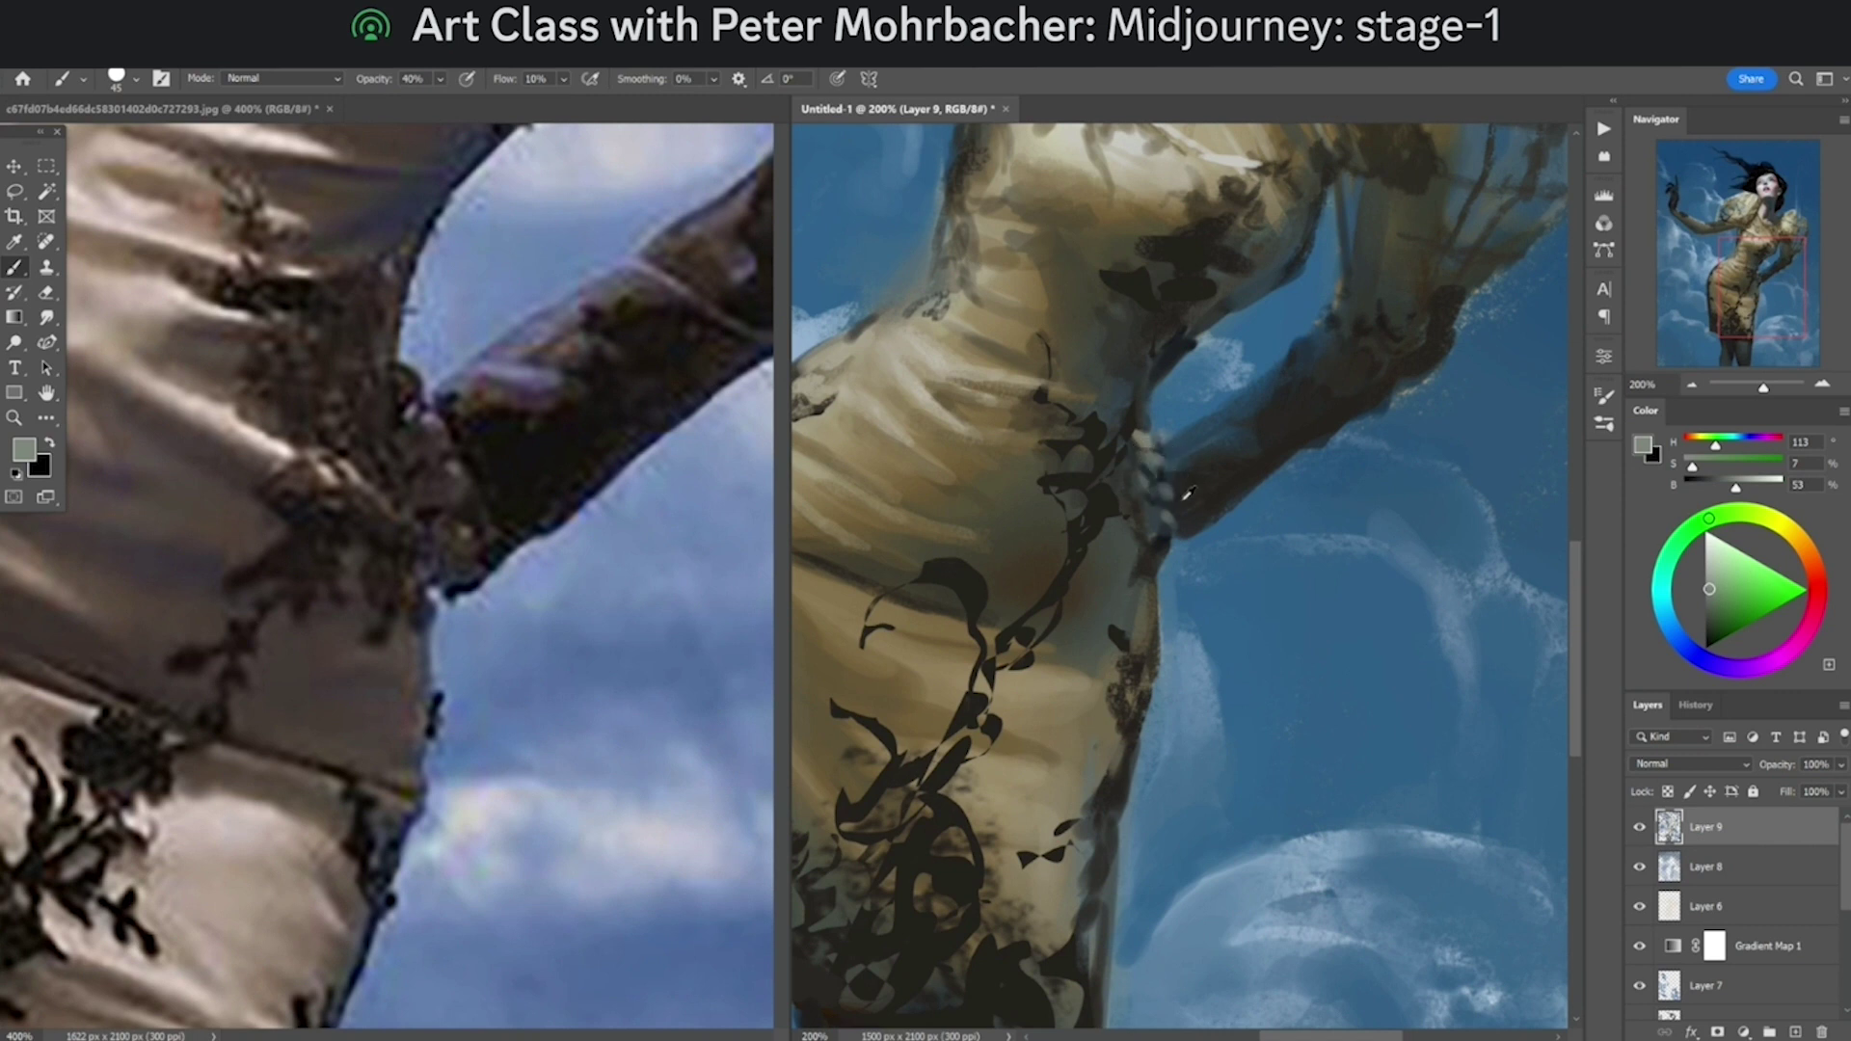
pyautogui.keyDown('alt'); pyautogui.click(1157, 459); pyautogui.keyUp('alt')
pyautogui.press('7')
pyautogui.moveTo(1147, 460); pyautogui.dragTo(1141, 447)
pyautogui.keyDown('alt'); pyautogui.click(1148, 453); pyautogui.keyUp('alt')
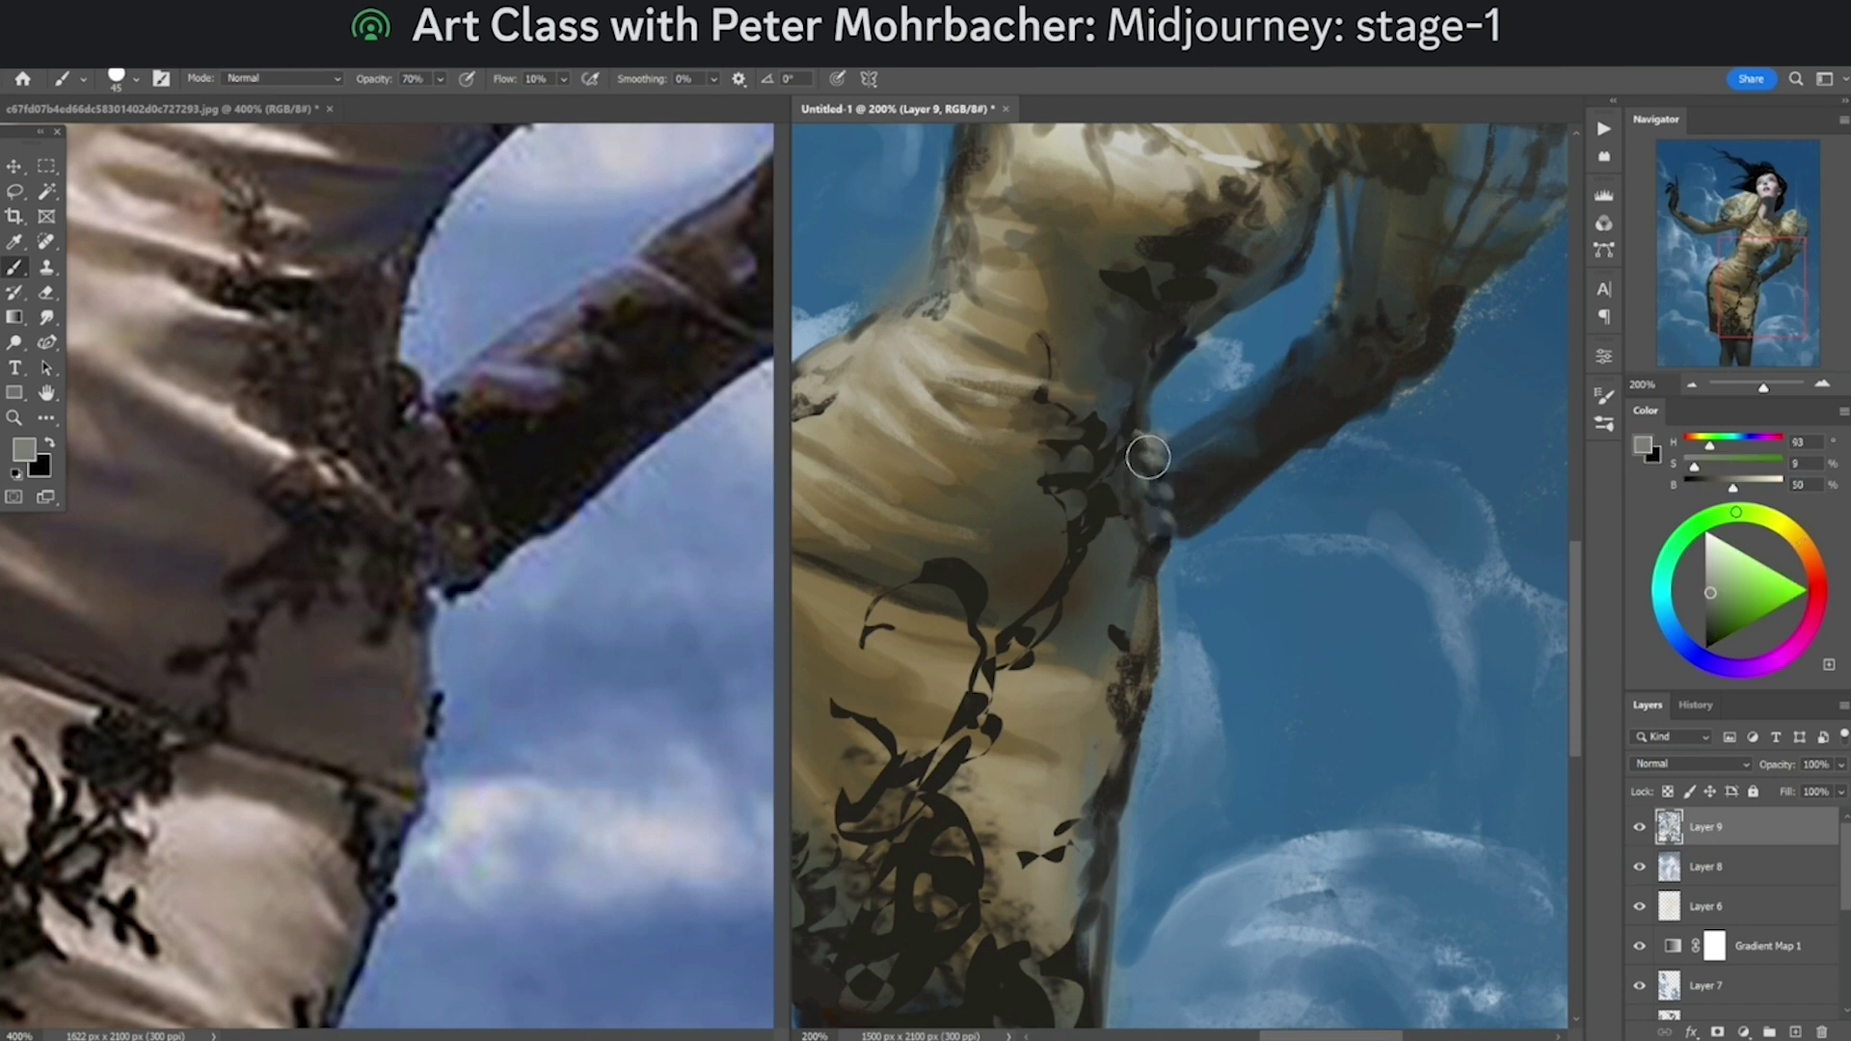
# Step: Clean up the sky gap between the bodice and the bent arm with sampled blue at 80% brush opacity
pyautogui.scroll(-3, 1174, 483)
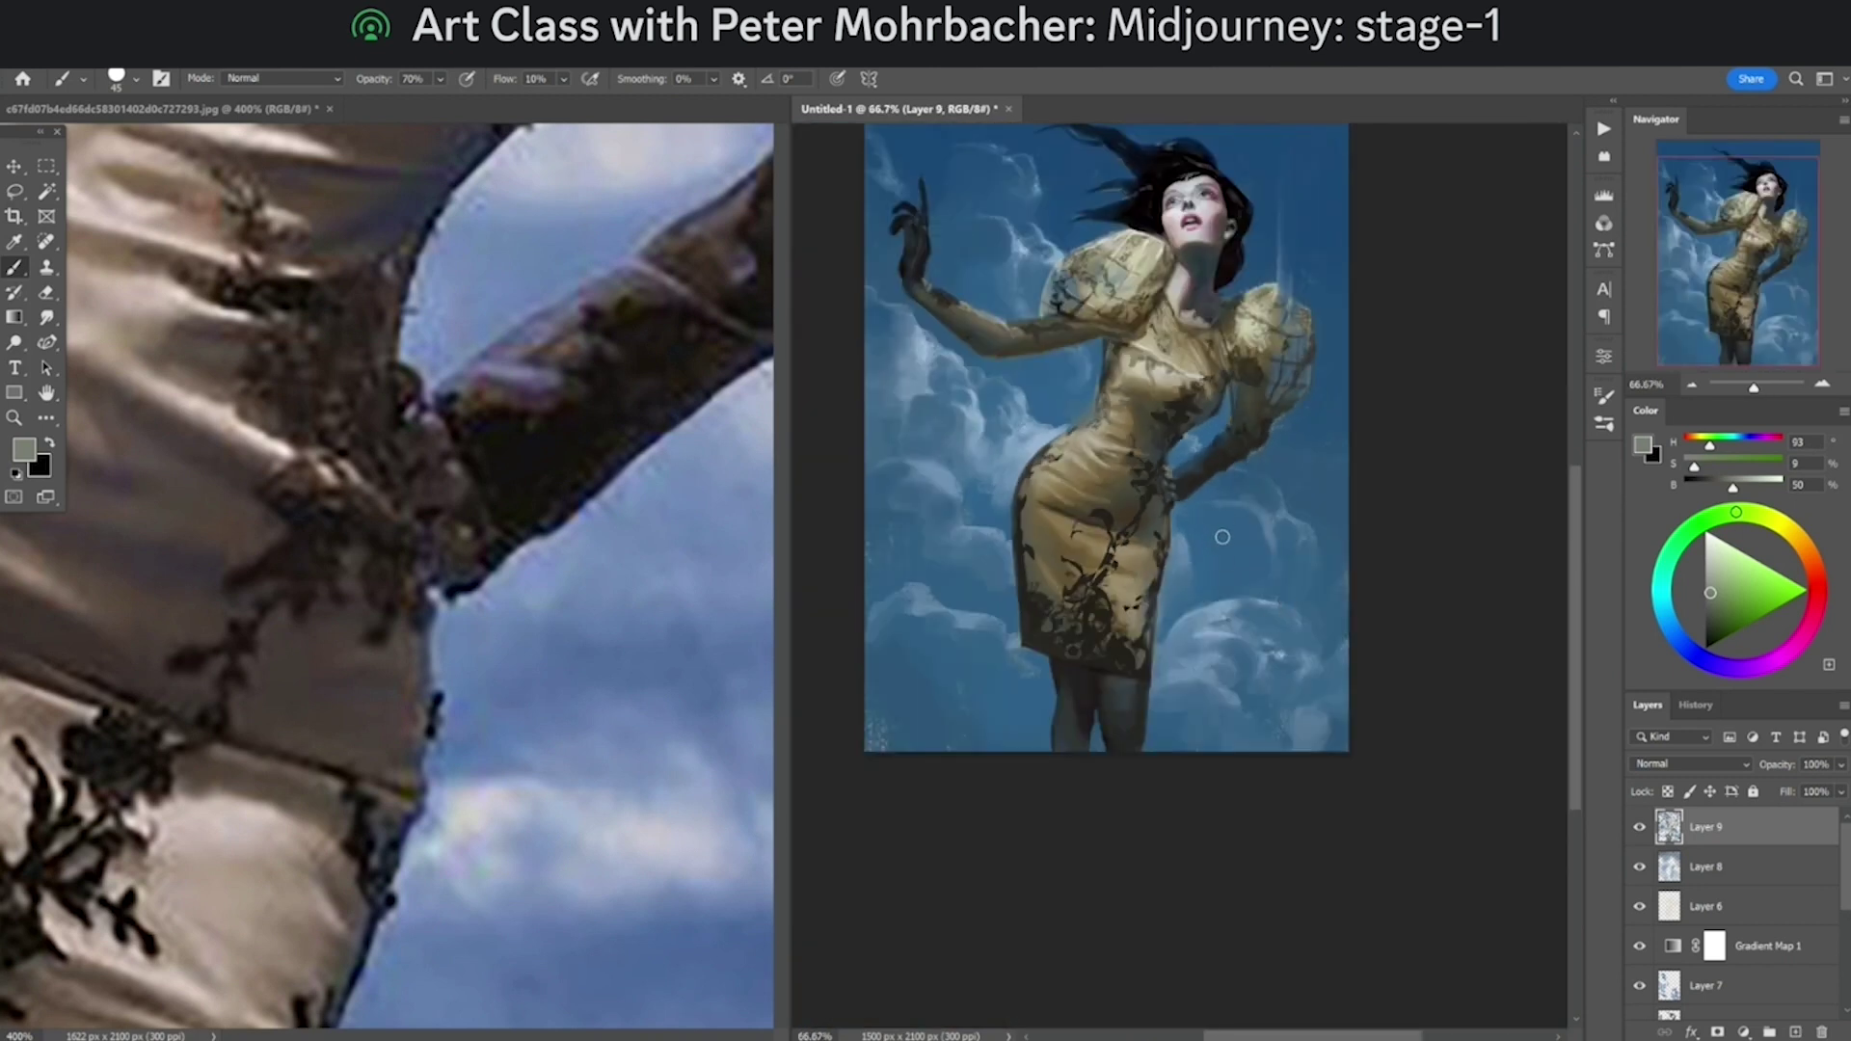
pyautogui.moveTo(1215, 497); pyautogui.dragTo(1222, 546)
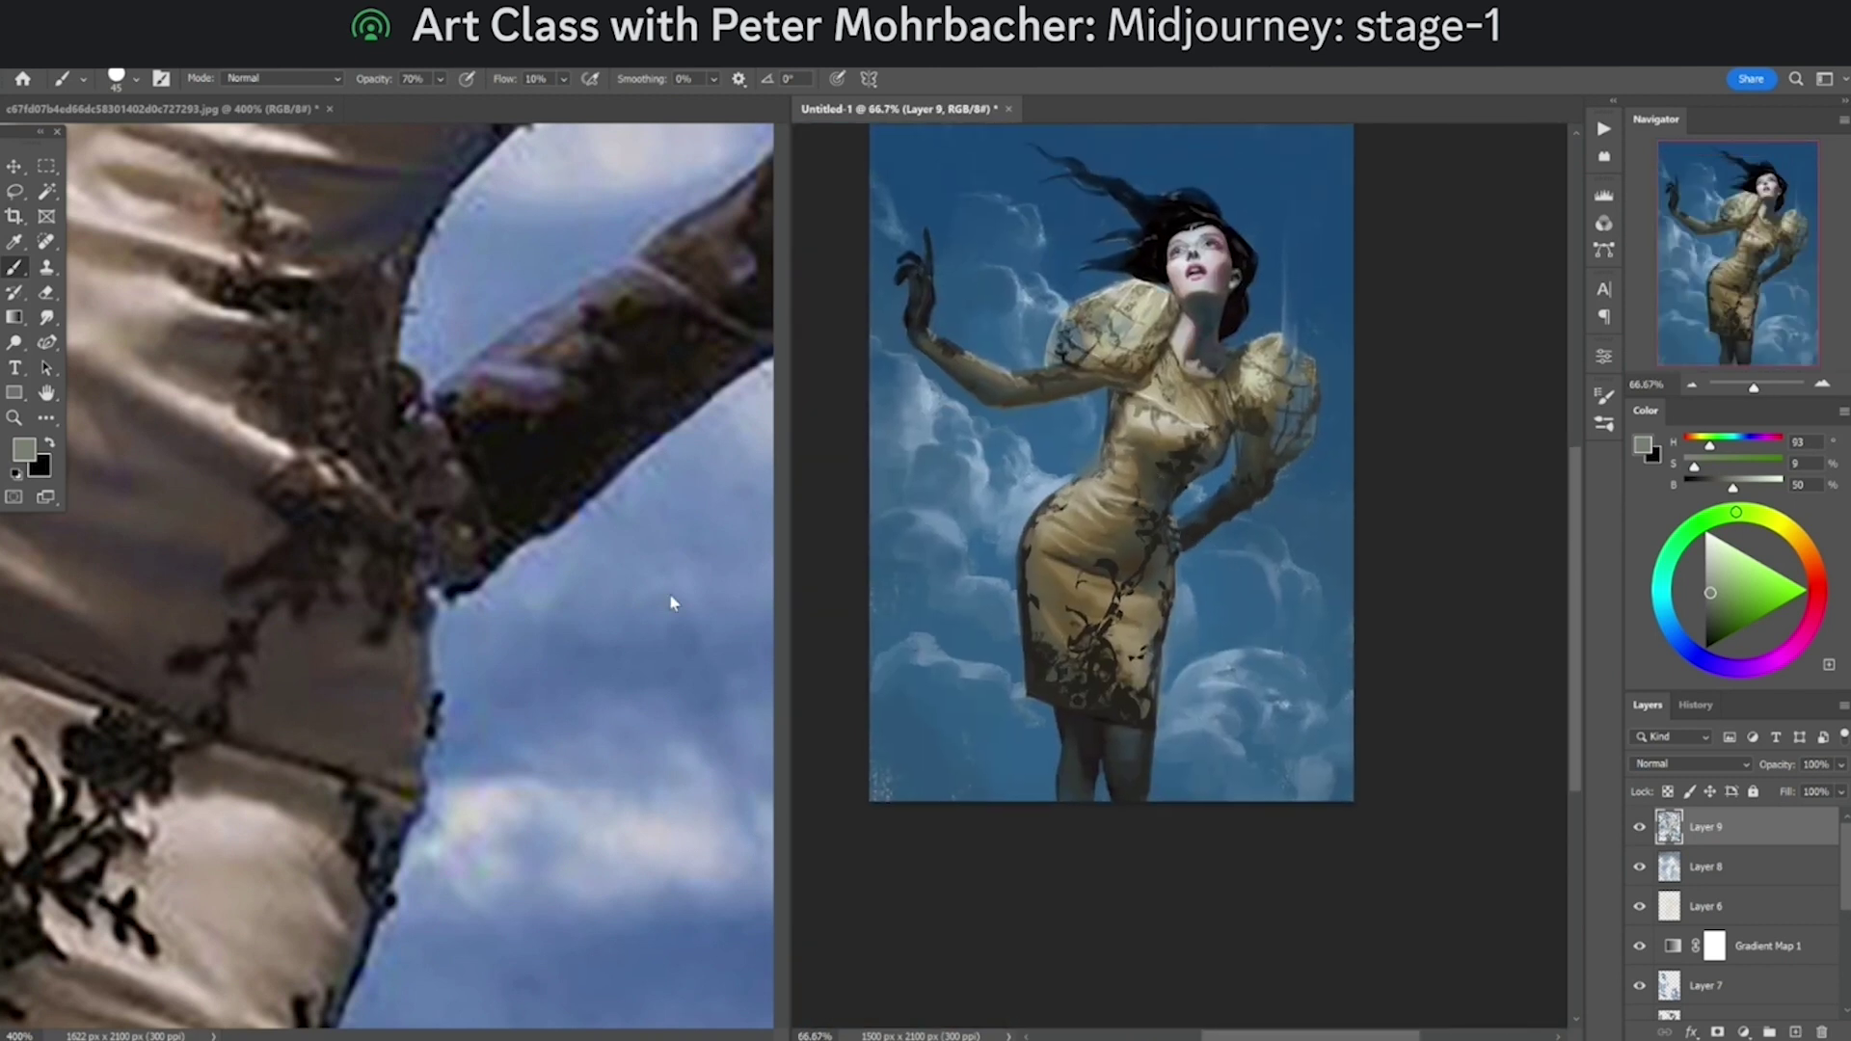
pyautogui.scroll(-3, 661, 620)
pyautogui.keyDown('alt'); pyautogui.click(717, 564); pyautogui.keyUp('alt')
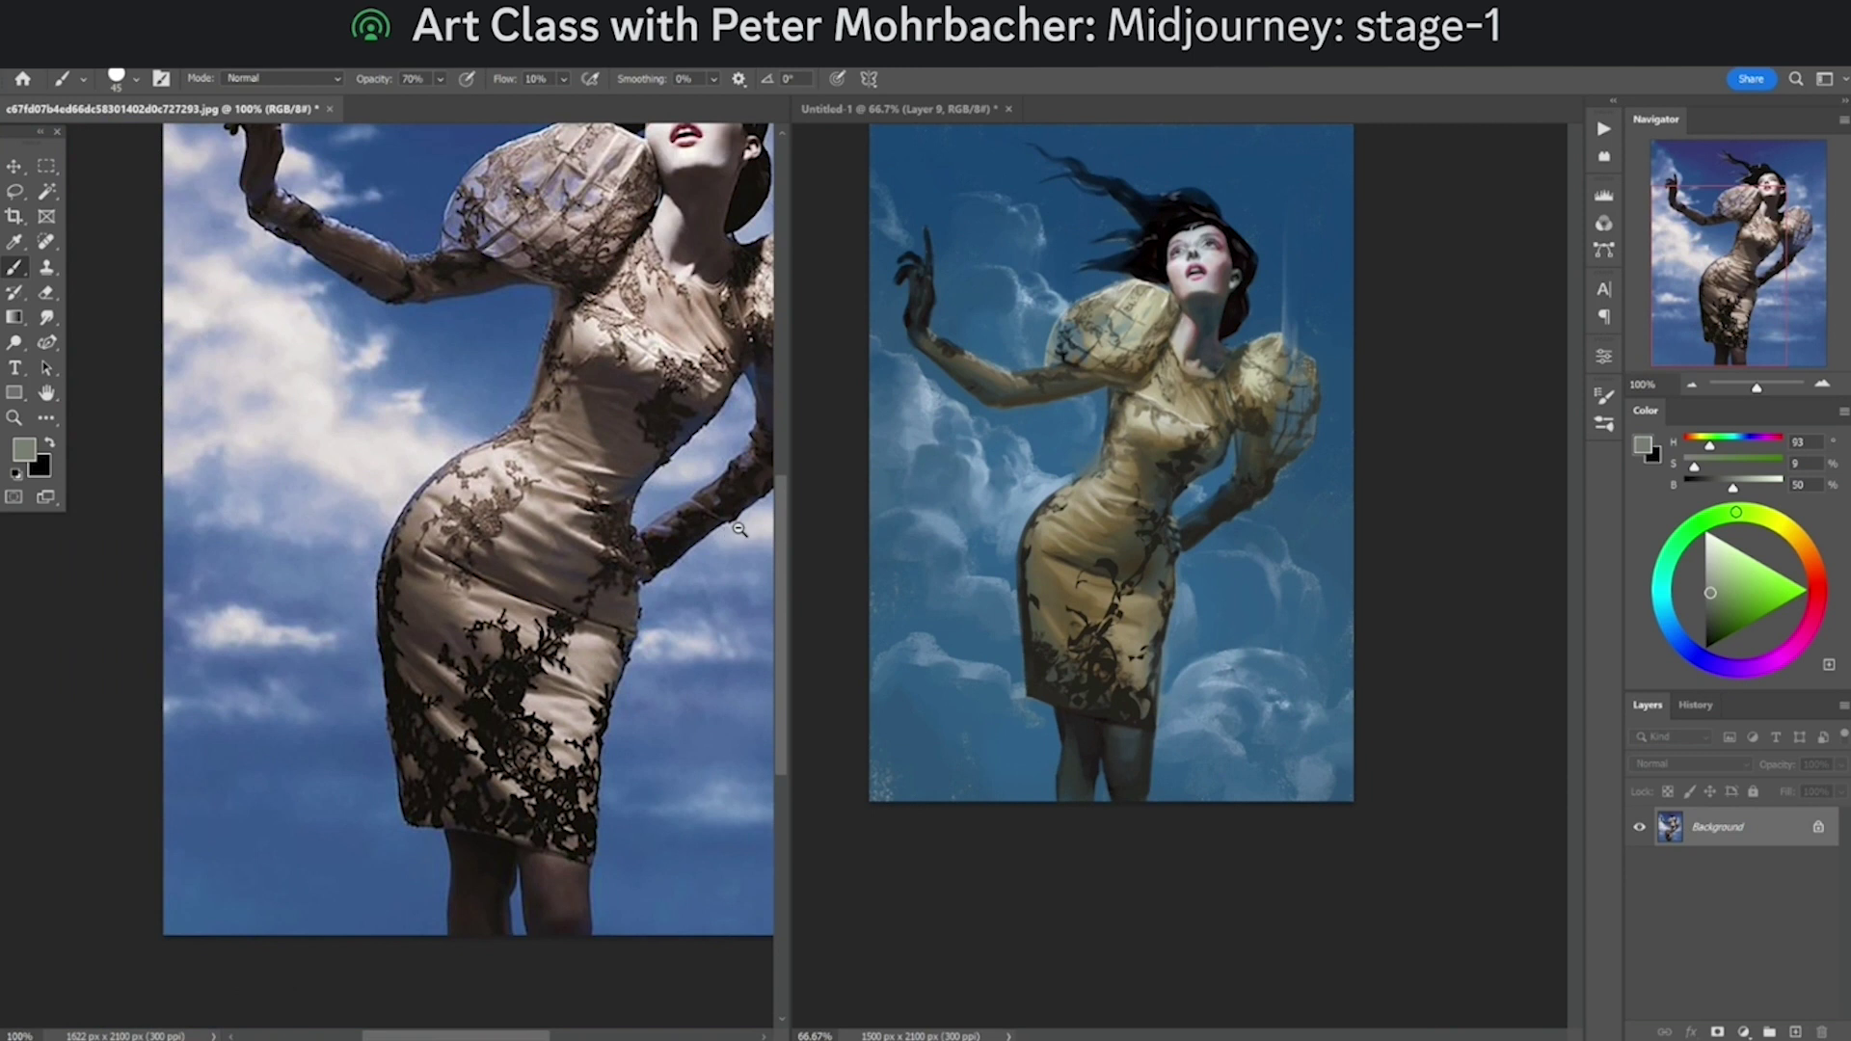
pyautogui.keyDown('alt'); pyautogui.click(743, 527); pyautogui.keyUp('alt')
pyautogui.moveTo(751, 530); pyautogui.dragTo(649, 555)
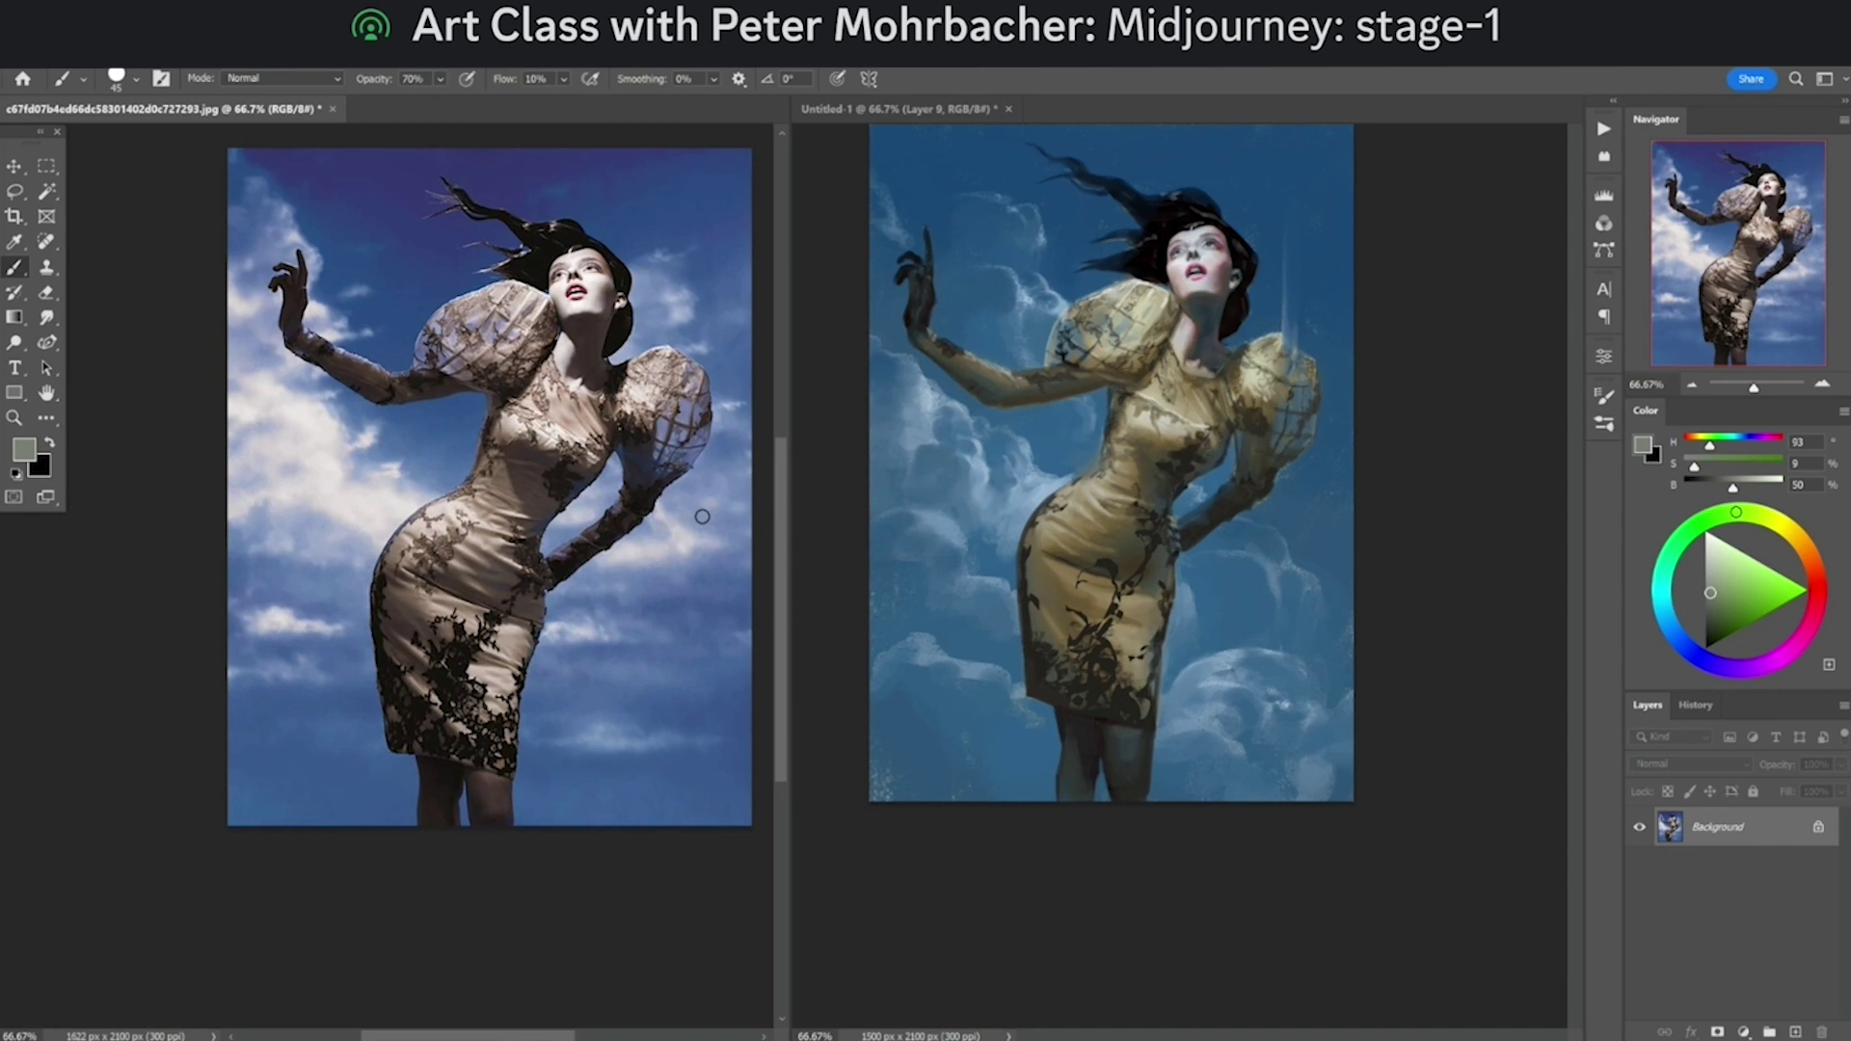
pyautogui.click(1477, 522)
pyautogui.scroll(2, 1241, 432)
pyautogui.keyDown('alt'); pyautogui.click(1198, 455); pyautogui.keyUp('alt')
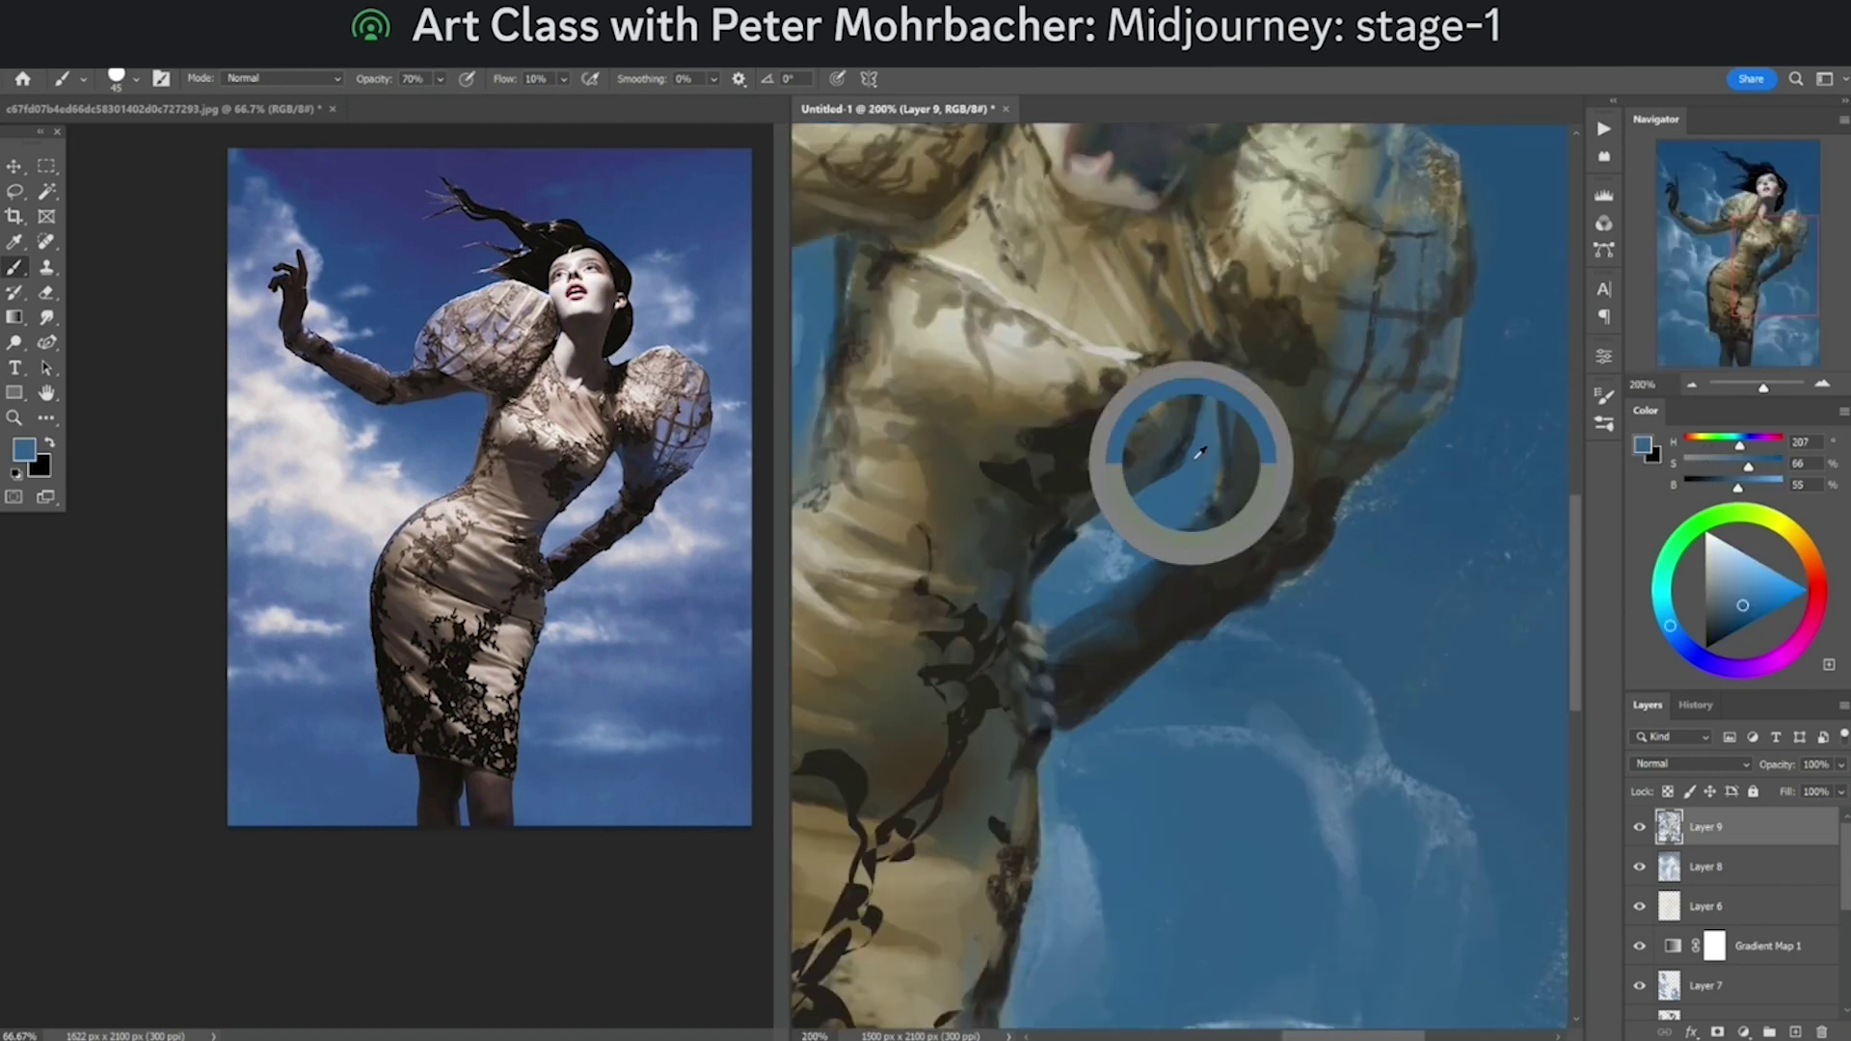
pyautogui.press('8')
pyautogui.moveTo(1212, 434)
pyautogui.mouseDown()
pyautogui.moveTo(1122, 516)
pyautogui.moveTo(1206, 426)
pyautogui.moveTo(1197, 443)
pyautogui.mouseUp()
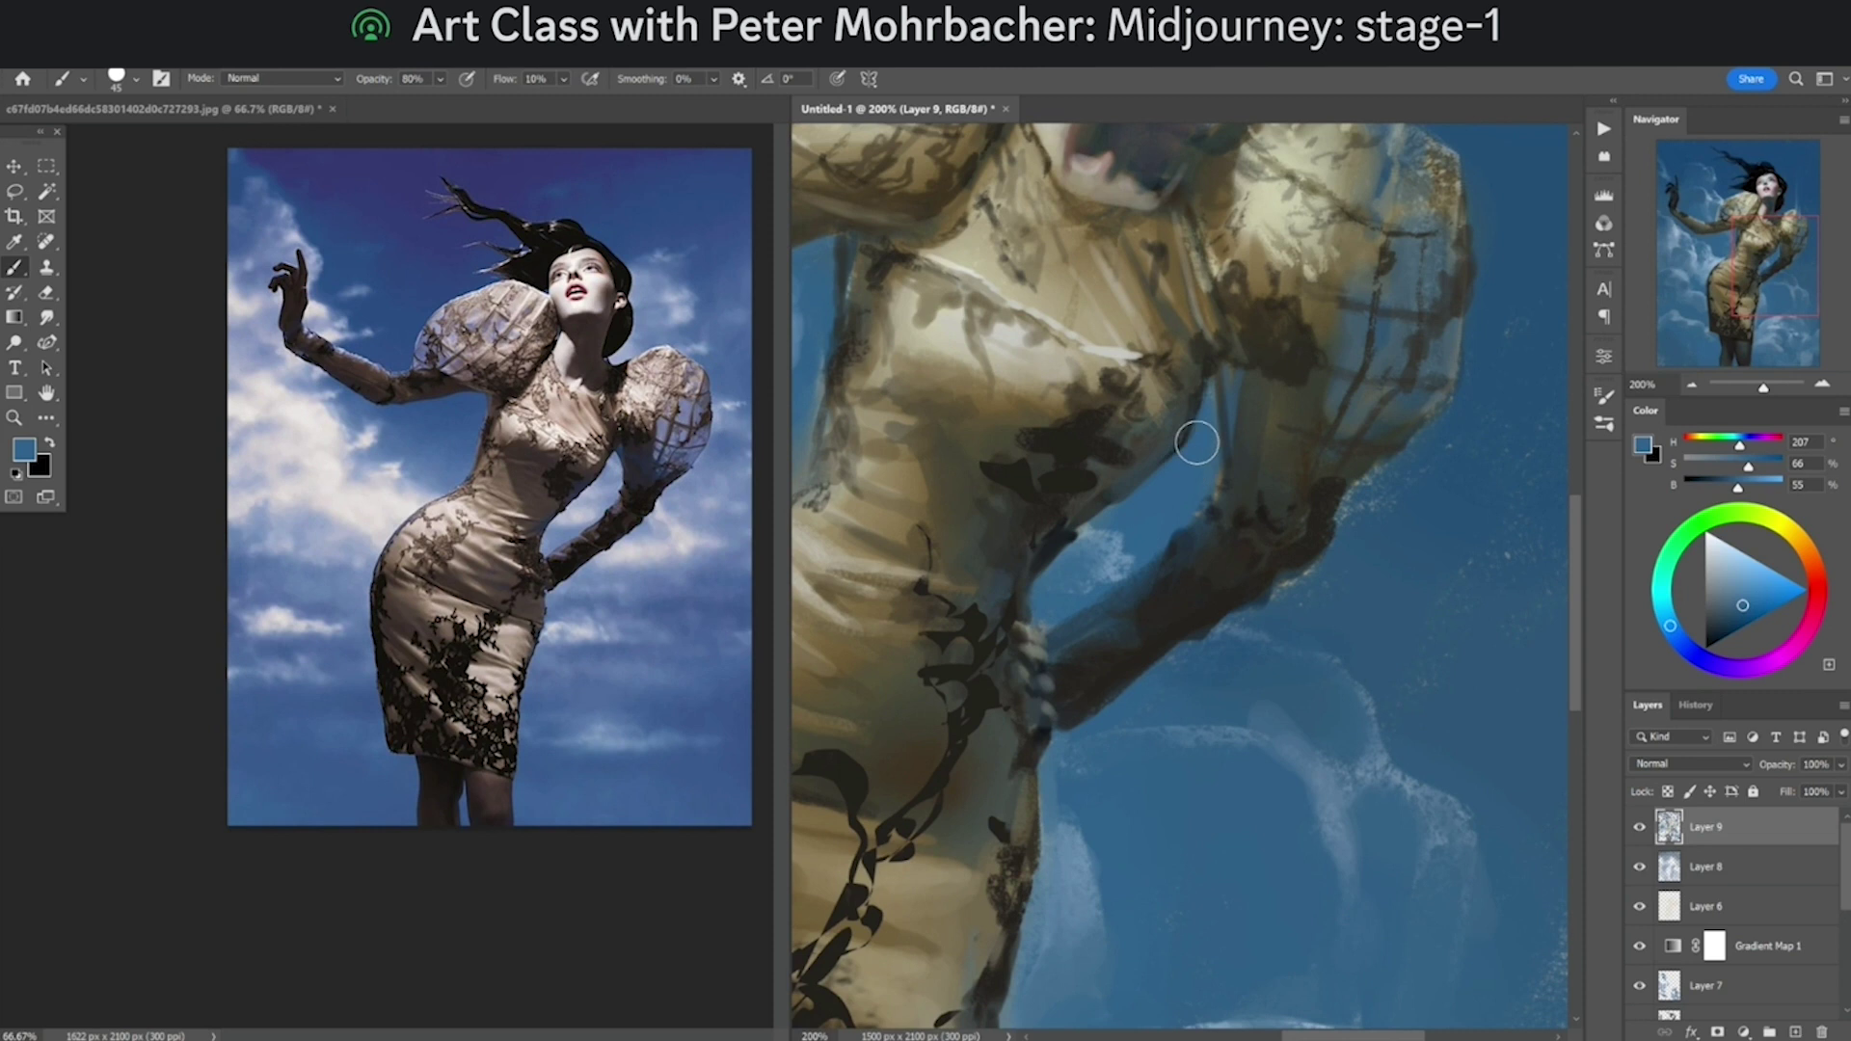
pyautogui.moveTo(1205, 399); pyautogui.dragTo(1164, 473)
pyautogui.hotkey('ctrl', '-')
pyautogui.hotkey('ctrl', '-')
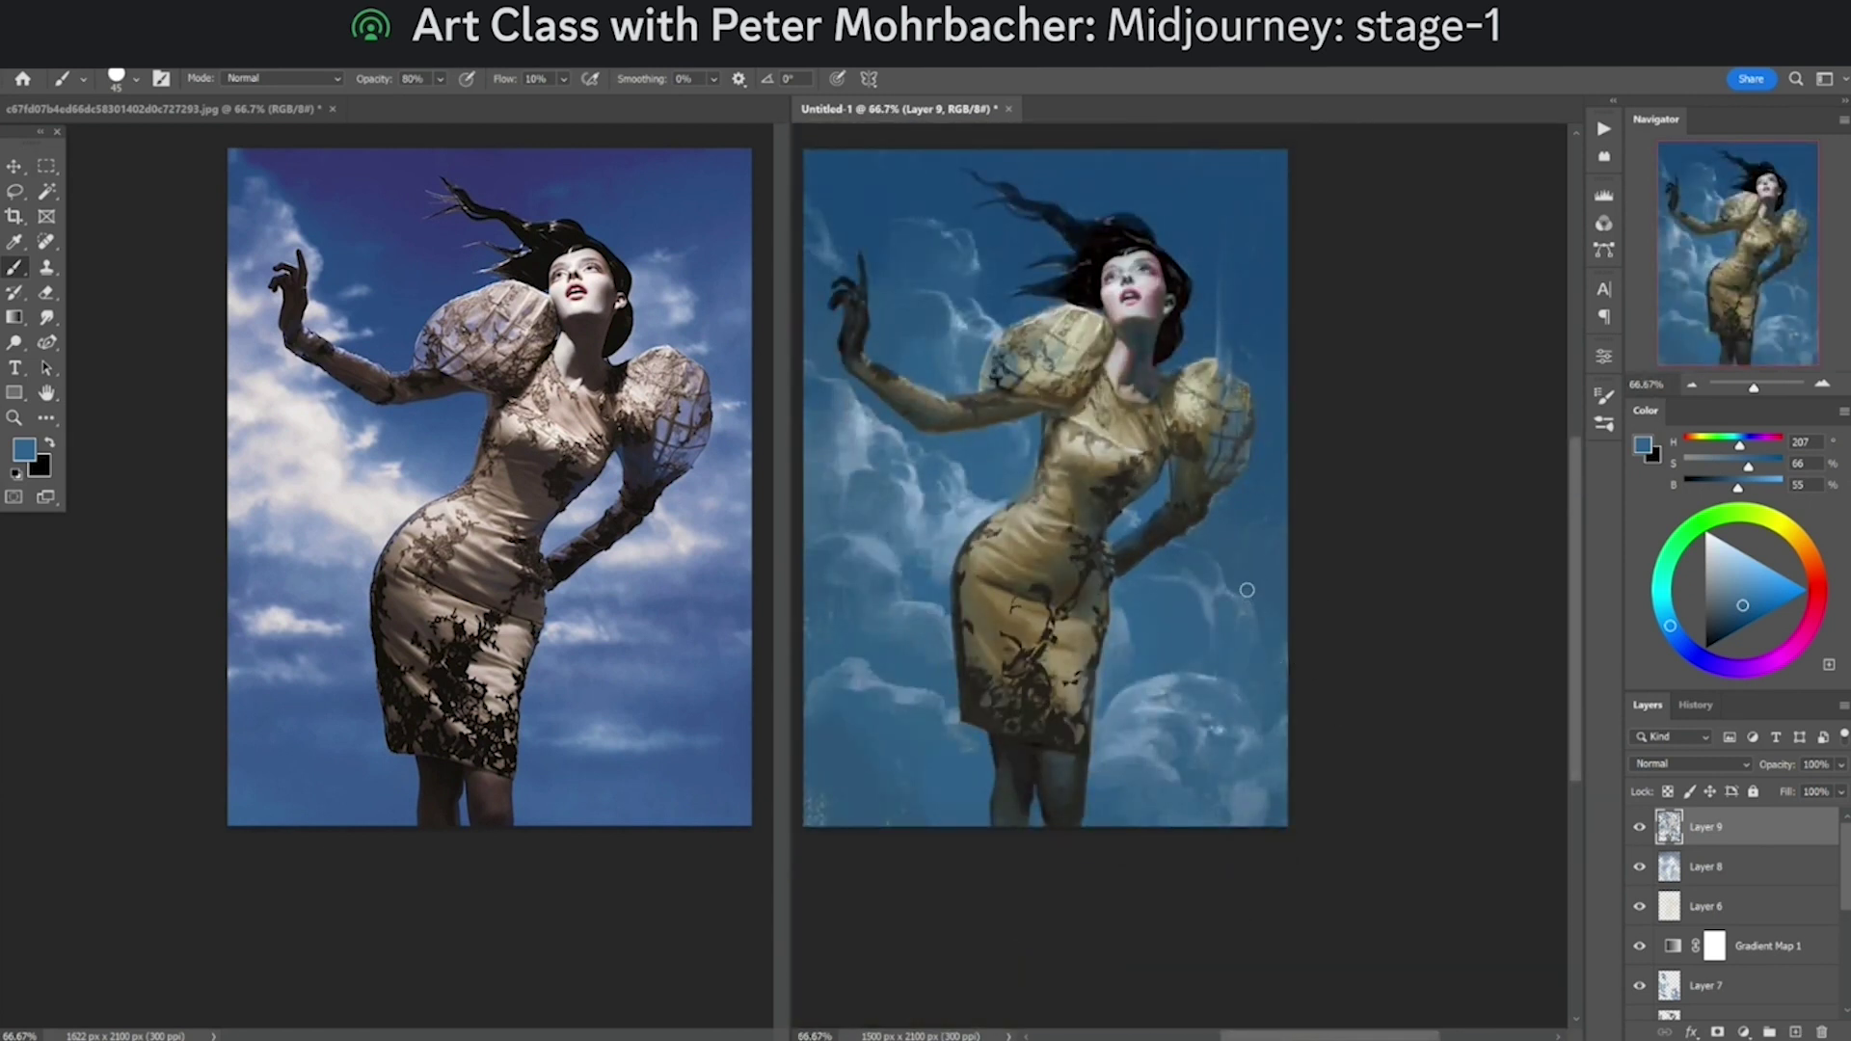
# Step: Sample dark tones from the bodice's lower edge and the legs, and set the brush opacity to 40%
pyautogui.hotkey('ctrl', '+')
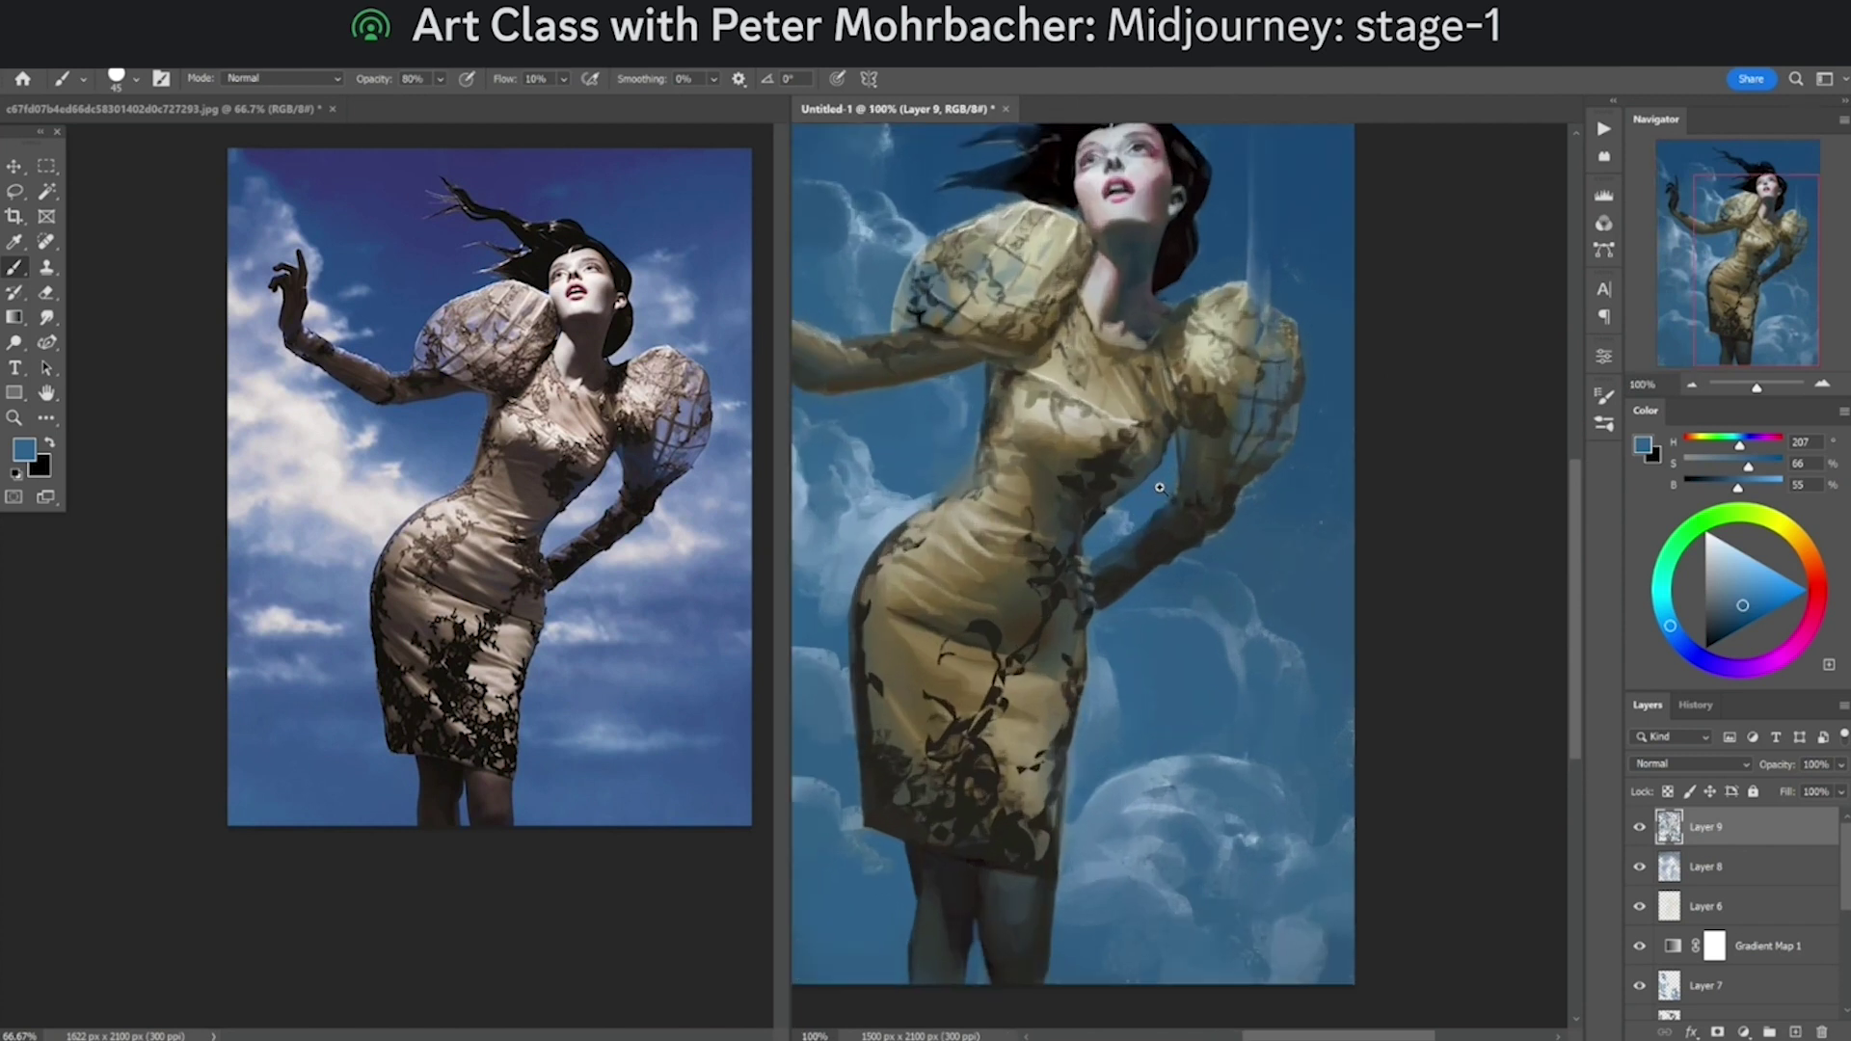
pyautogui.hotkey('ctrl', '+')
pyautogui.keyDown('alt'); pyautogui.click(1109, 480); pyautogui.keyUp('alt')
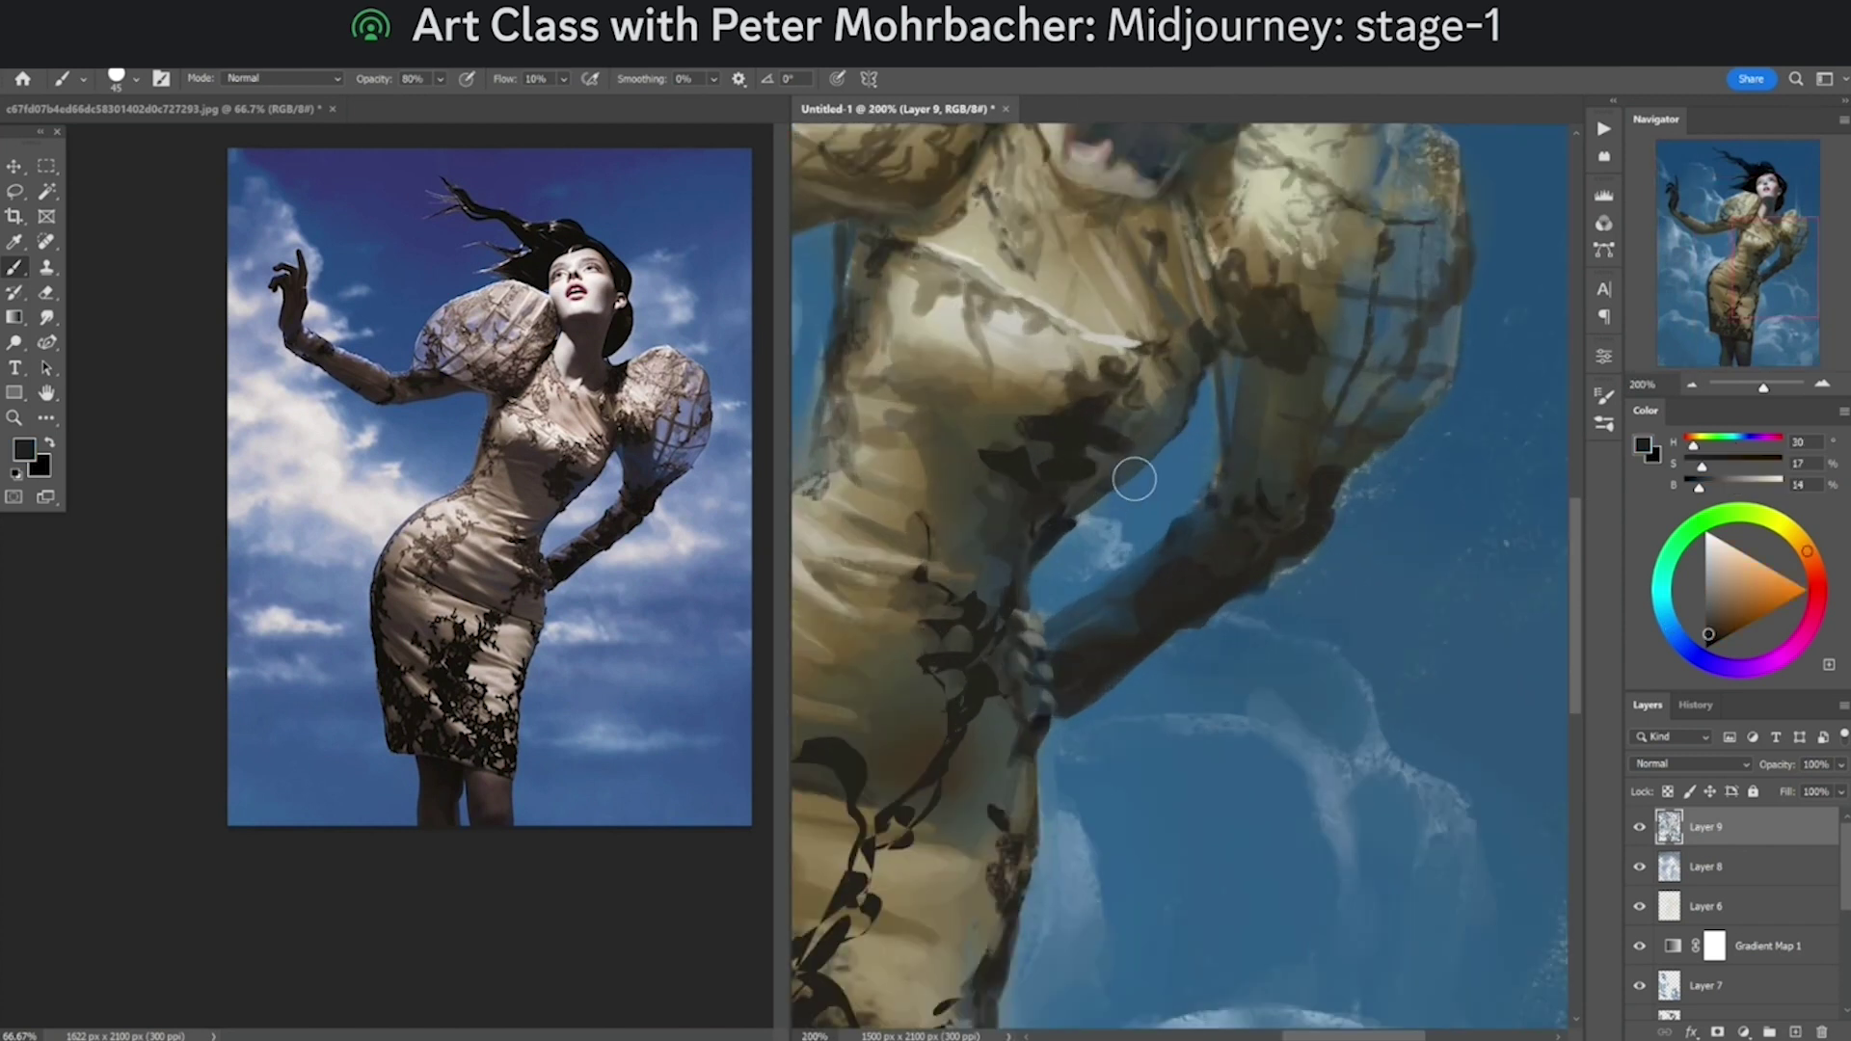
pyautogui.scroll(-3, 1141, 479)
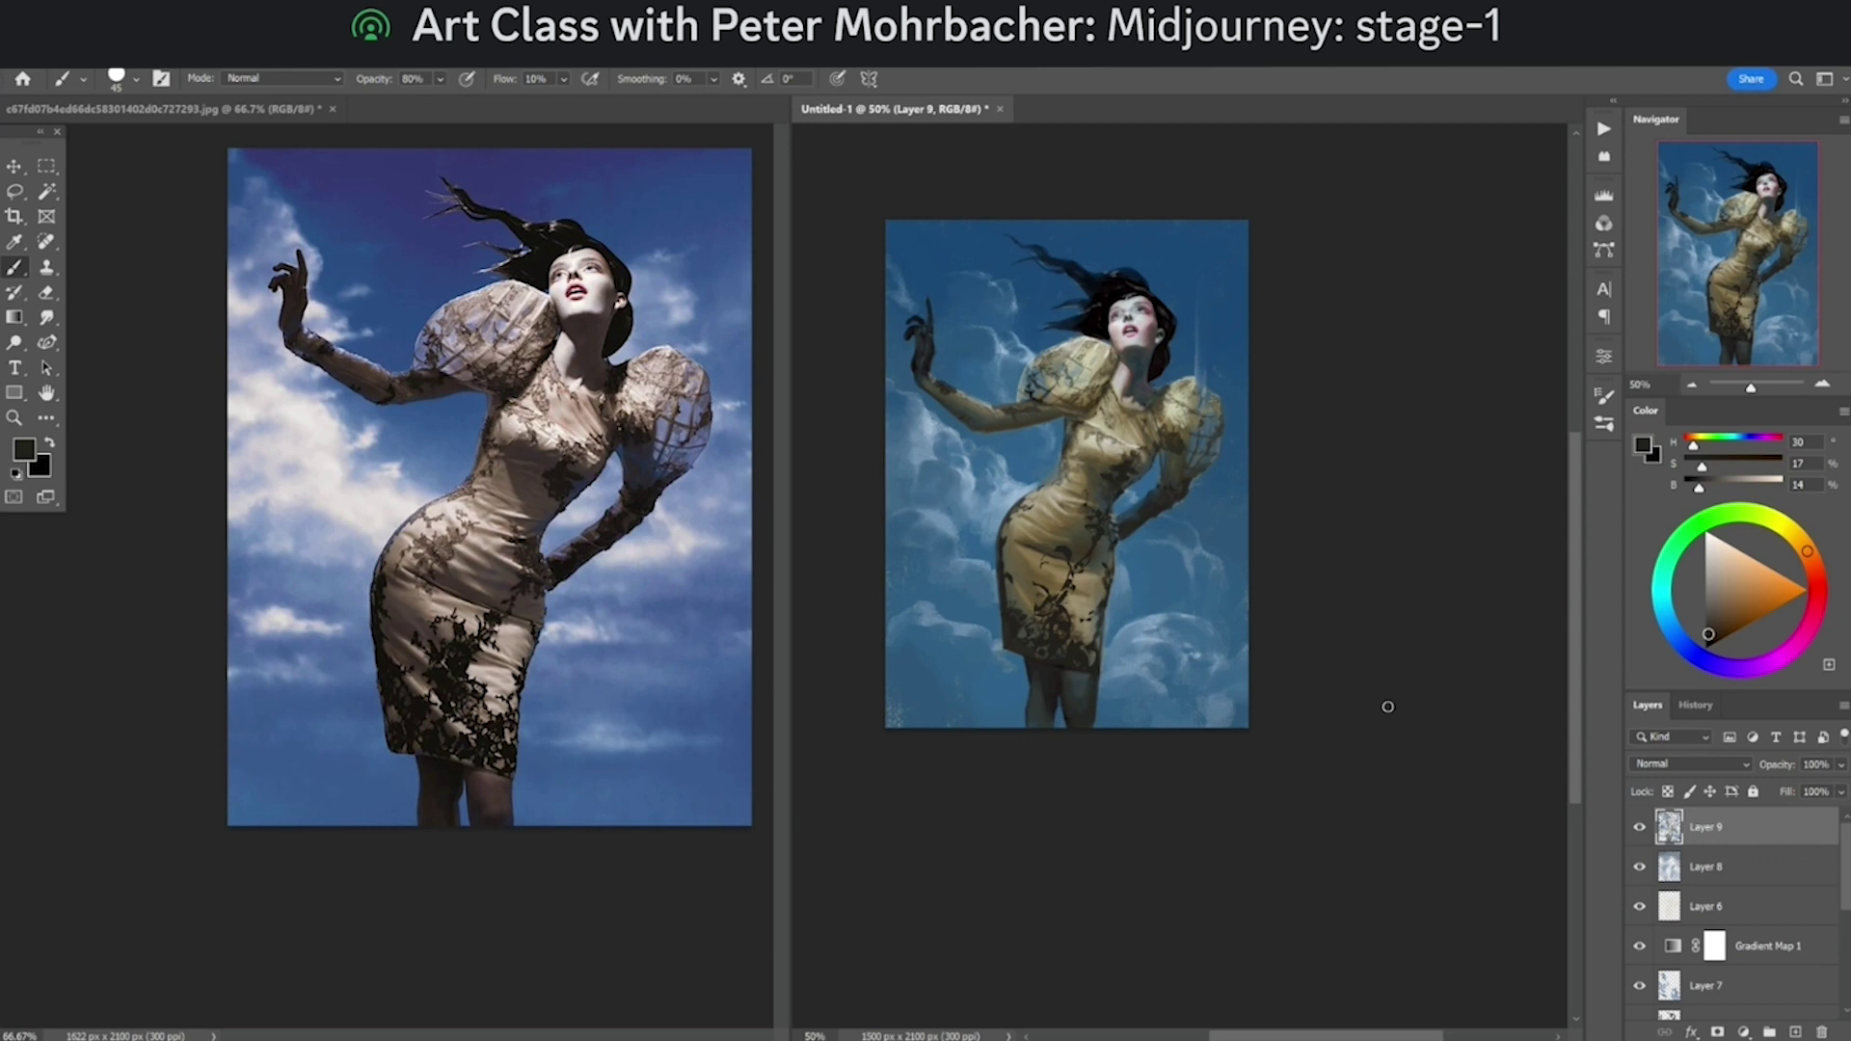
pyautogui.keyDown('alt'); pyautogui.click(1081, 689); pyautogui.keyUp('alt')
pyautogui.scroll(2, 1066, 393)
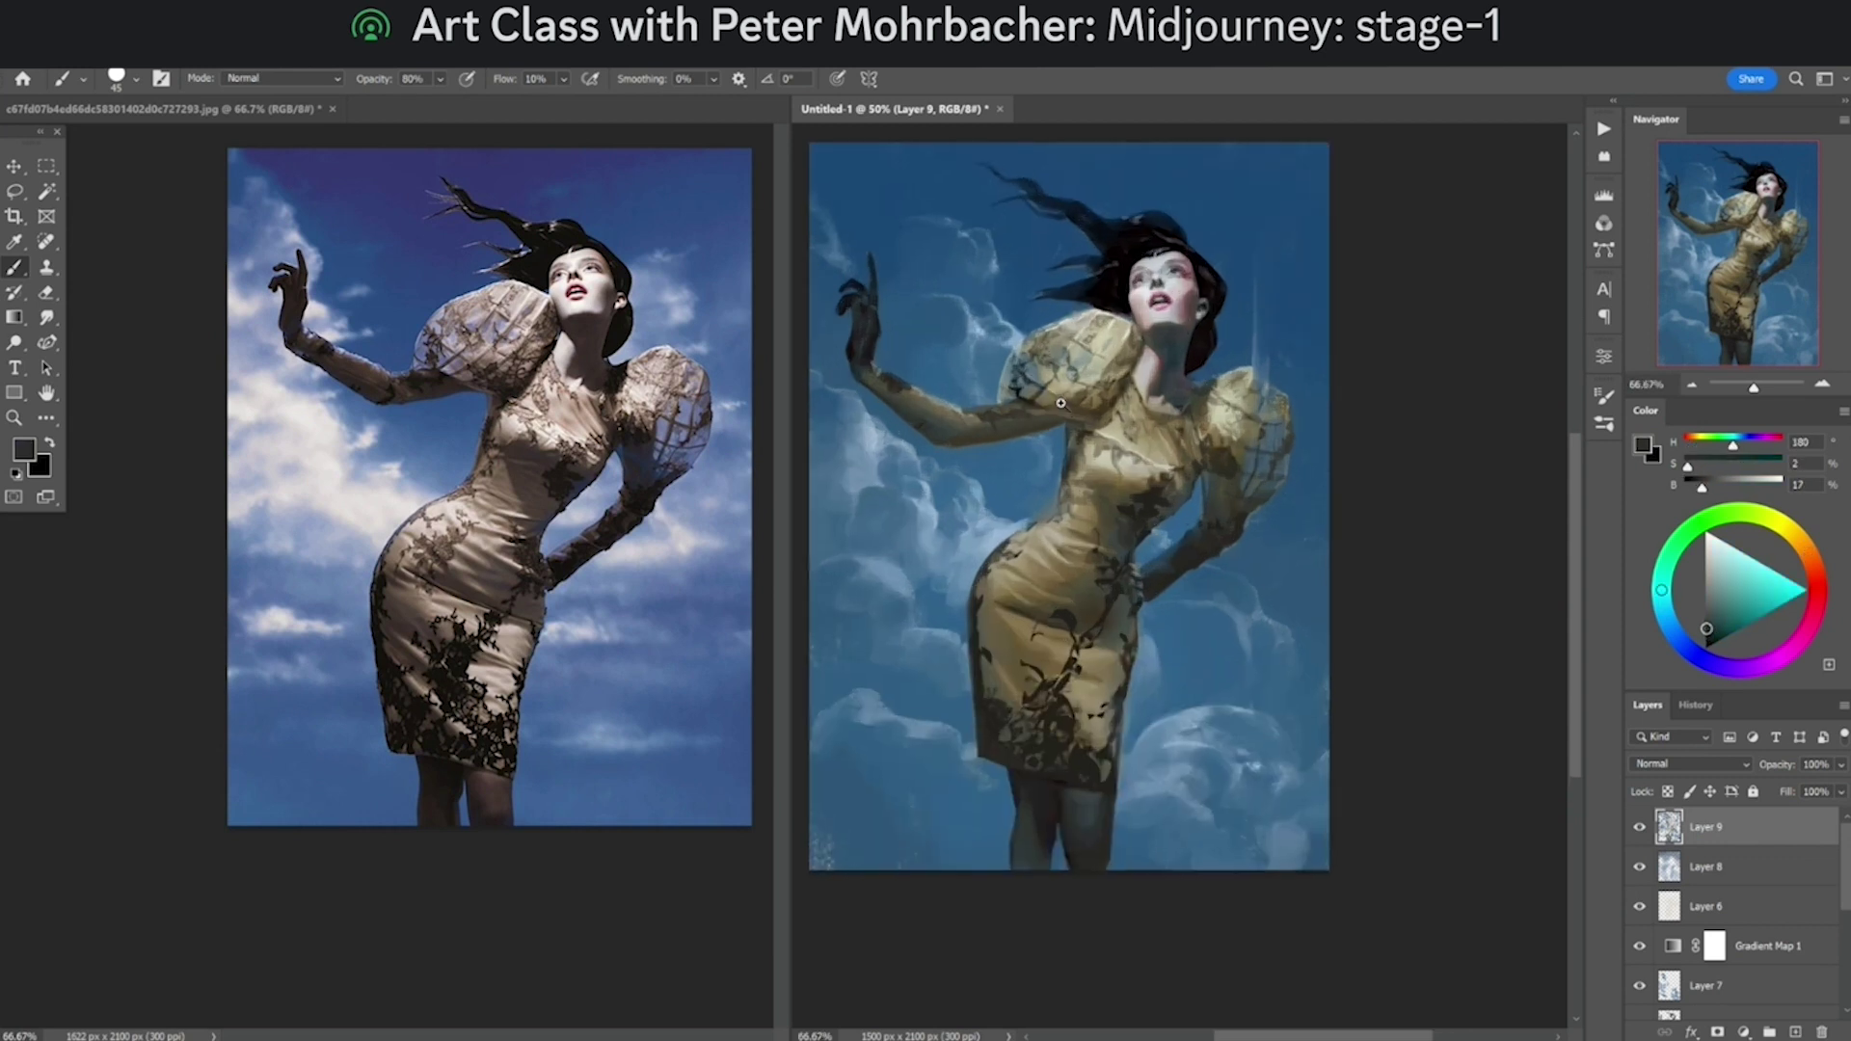
pyautogui.press('4')
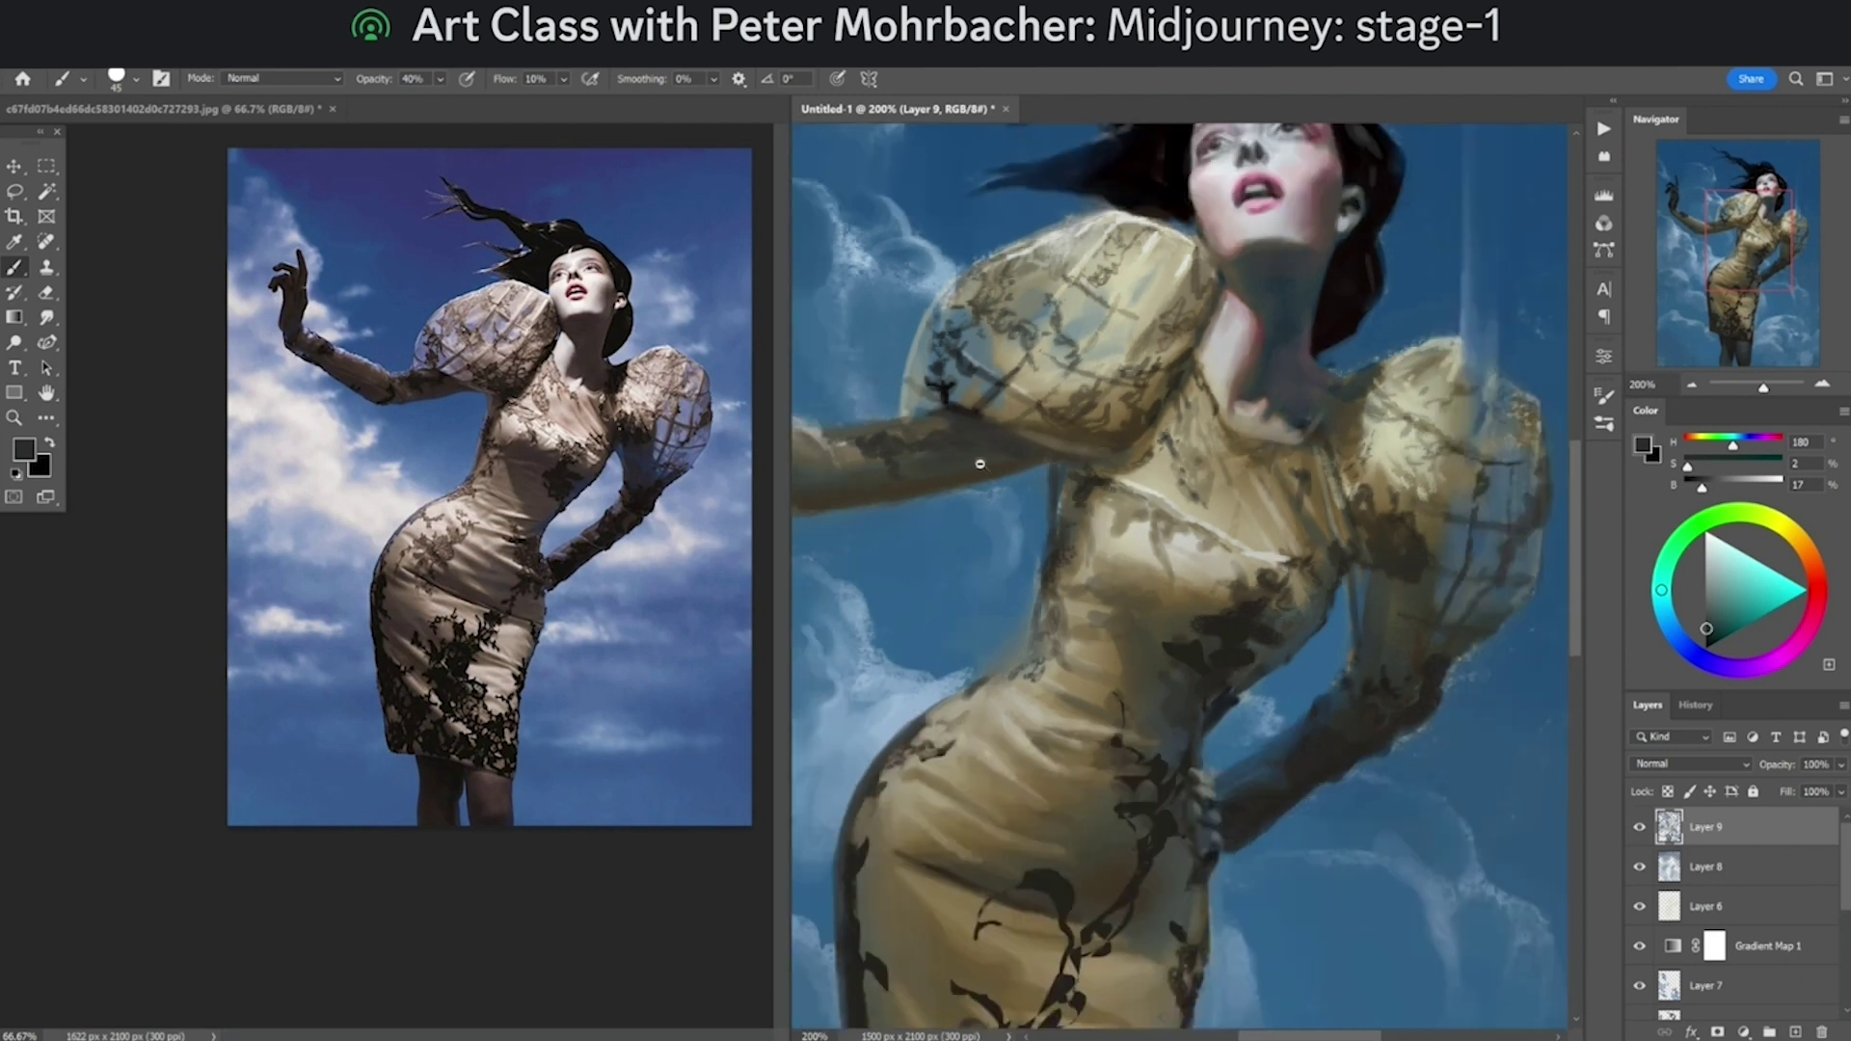
pyautogui.keyDown('alt'); pyautogui.click(980, 463); pyautogui.keyUp('alt')
pyautogui.keyDown('alt'); pyautogui.click(993, 453); pyautogui.keyUp('alt')
pyautogui.keyDown('alt'); pyautogui.click(1041, 515); pyautogui.keyUp('alt')
pyautogui.moveTo(1053, 533); pyautogui.dragTo(1140, 519)
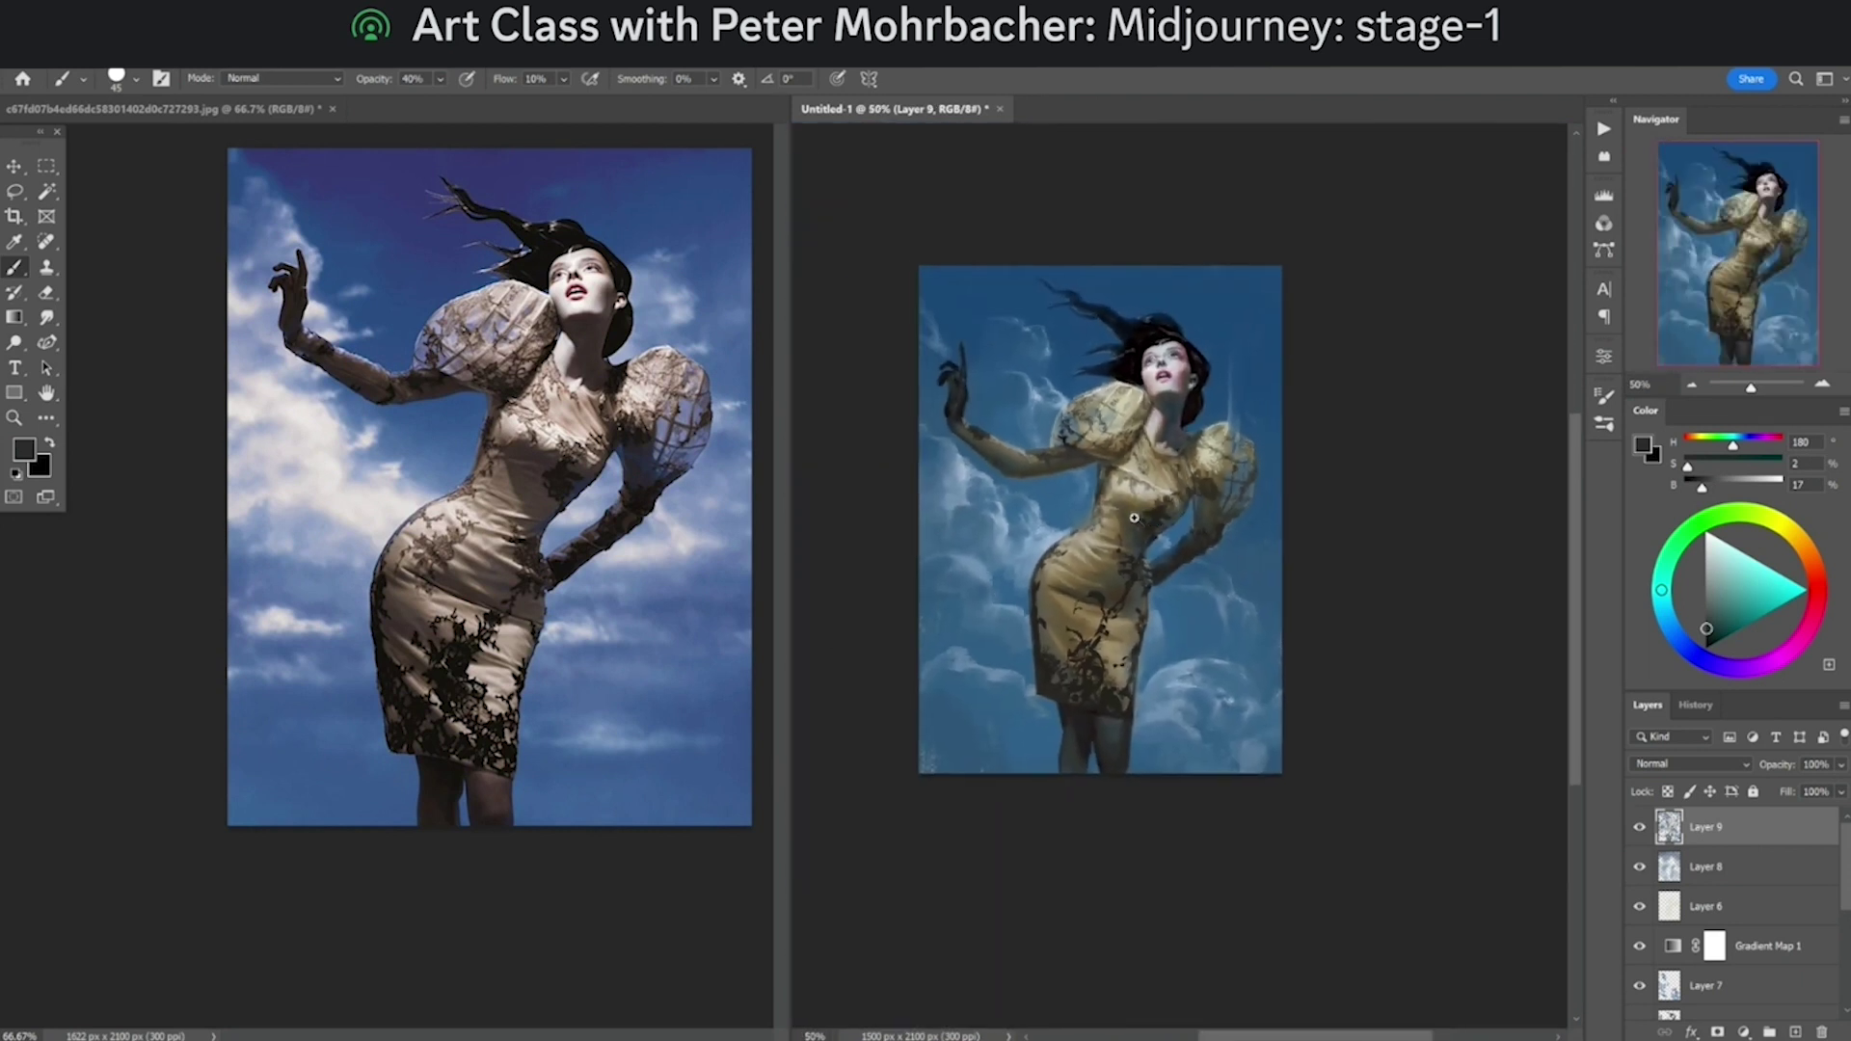
pyautogui.keyDown('ctrl'); pyautogui.click(1157, 514); pyautogui.keyUp('ctrl')
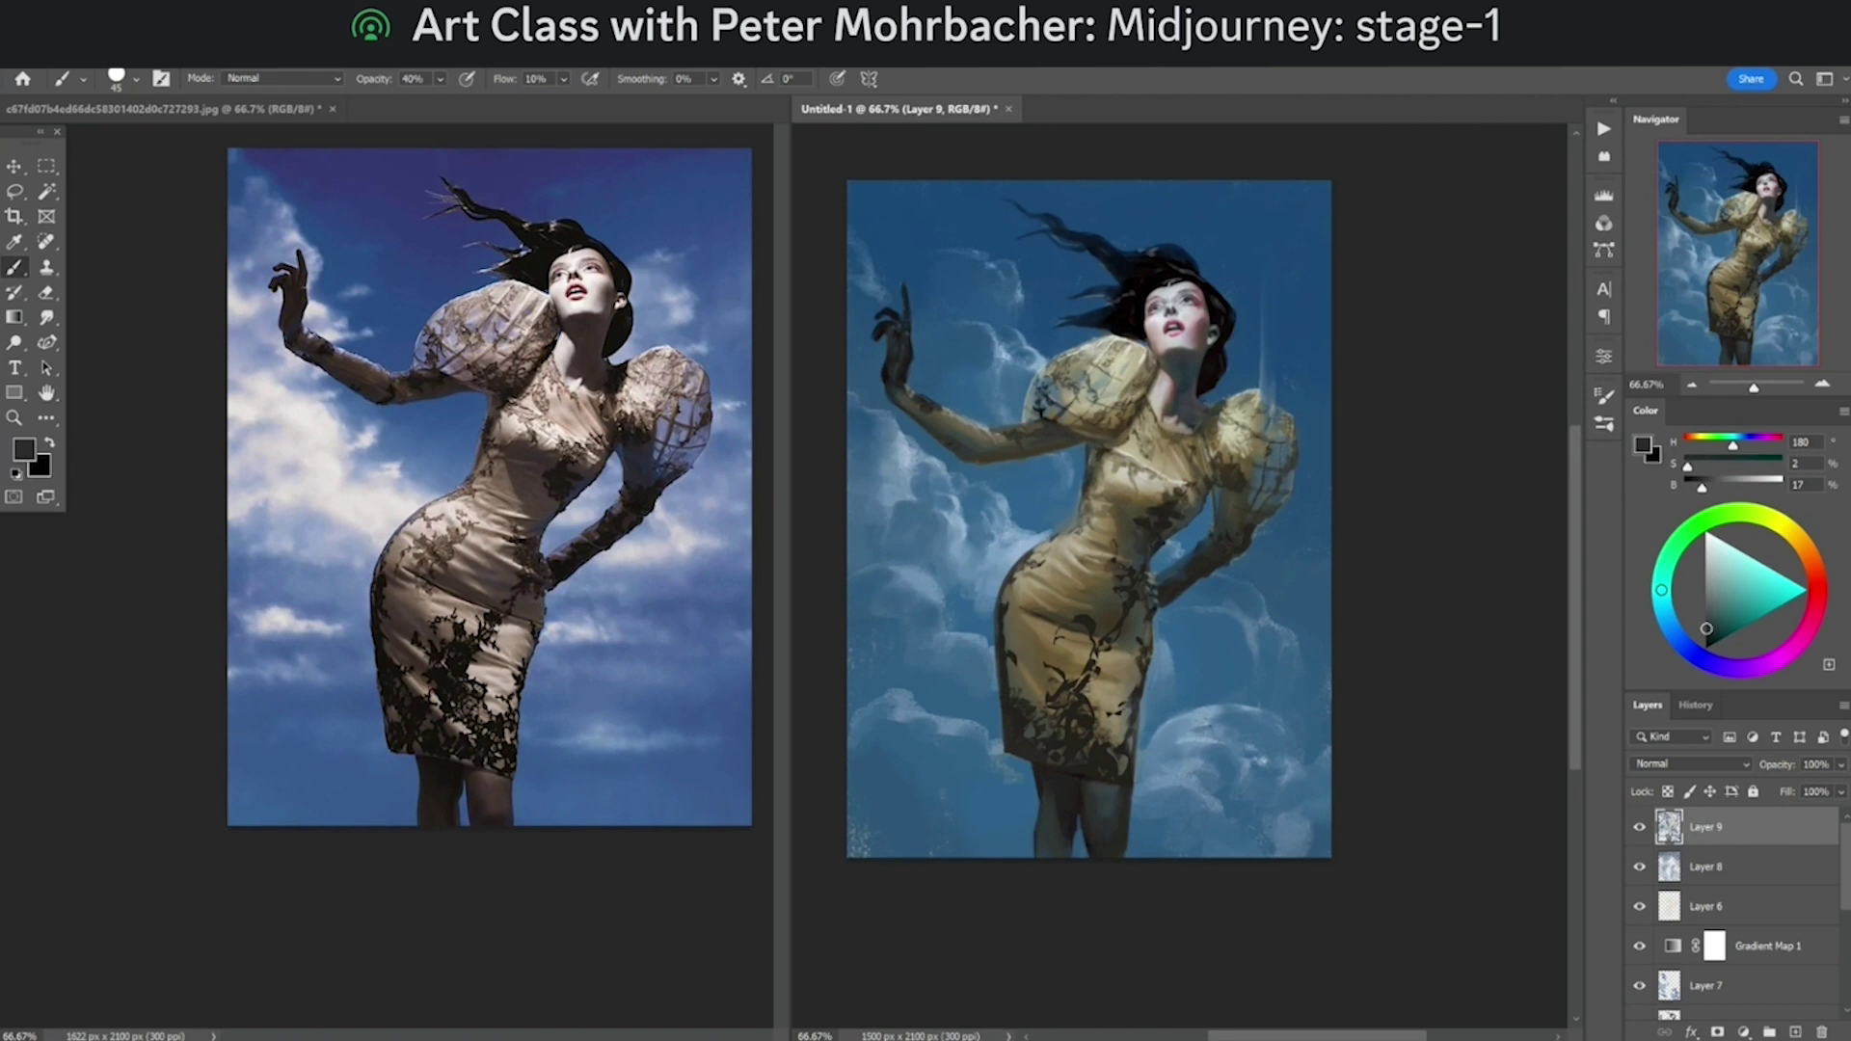
# Step: Compare the painting with the portrait study 001_study.jpg in the image viewer, then close the viewer
pyautogui.hotkey('alt', 'Tab')
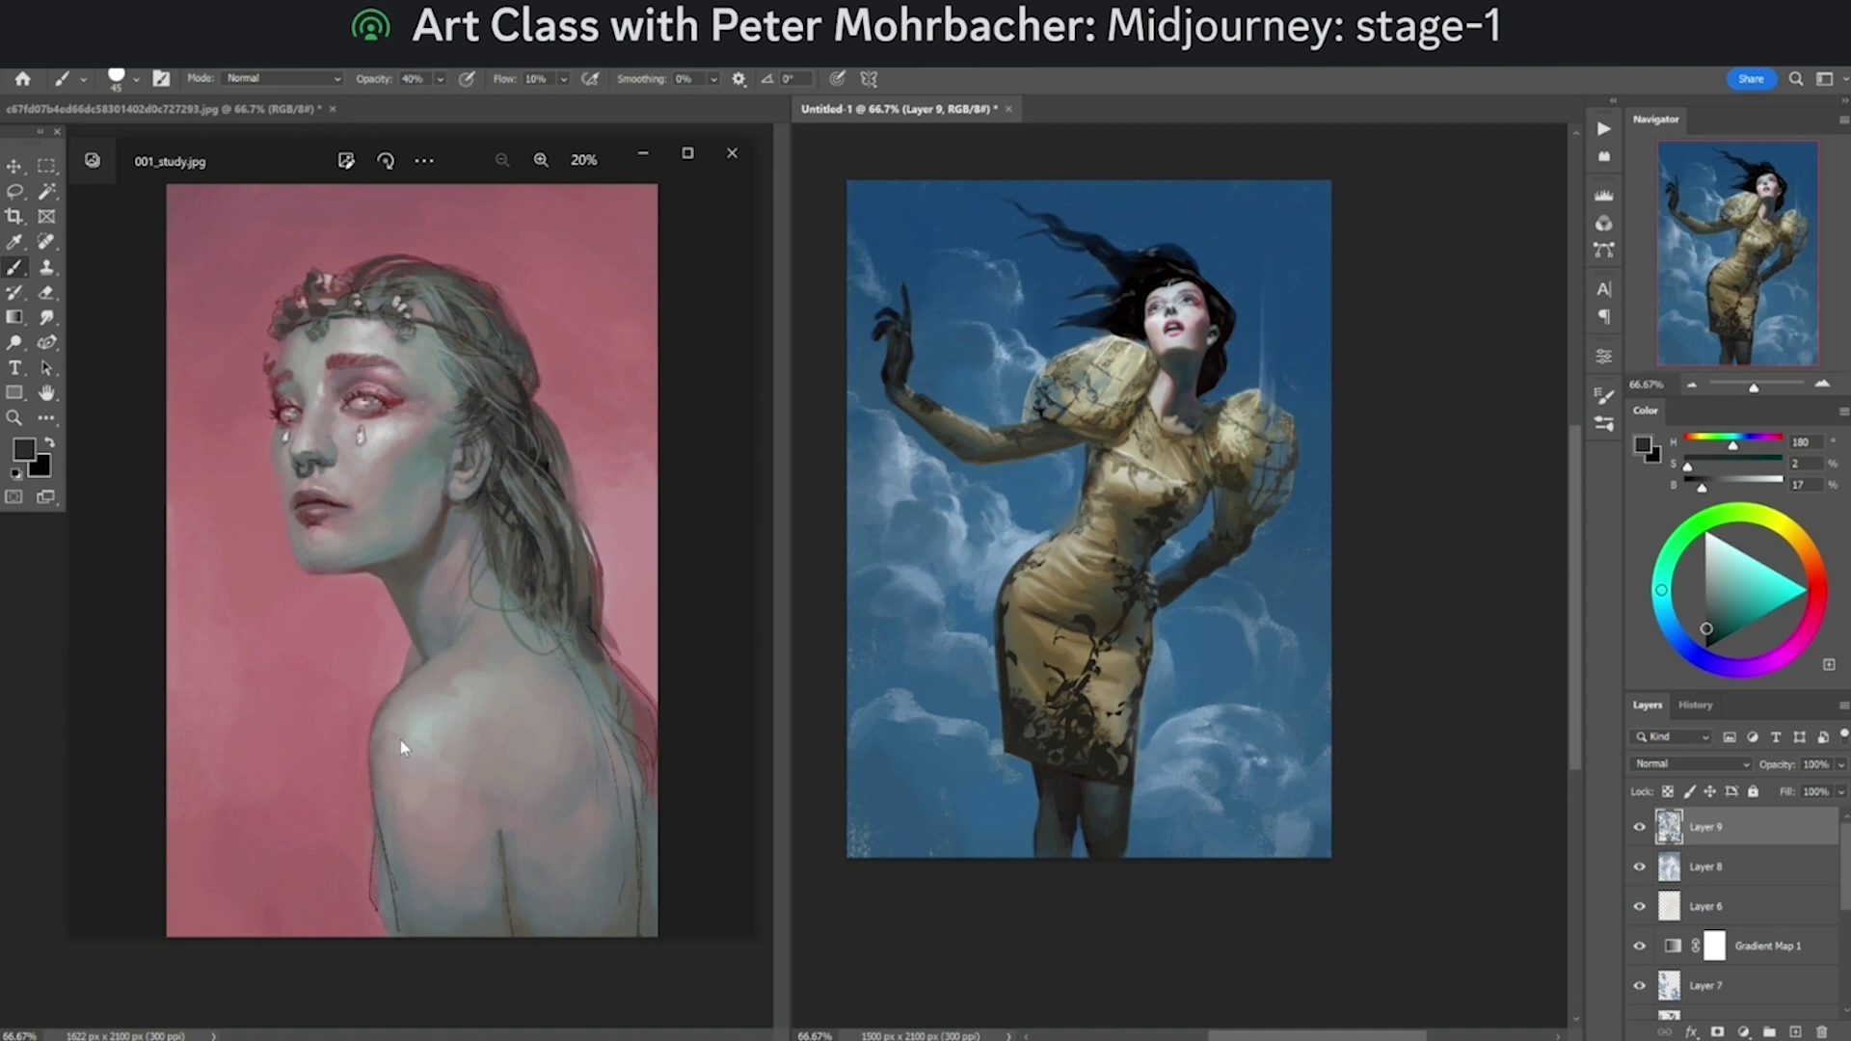
pyautogui.hotkey('alt', 'Tab')
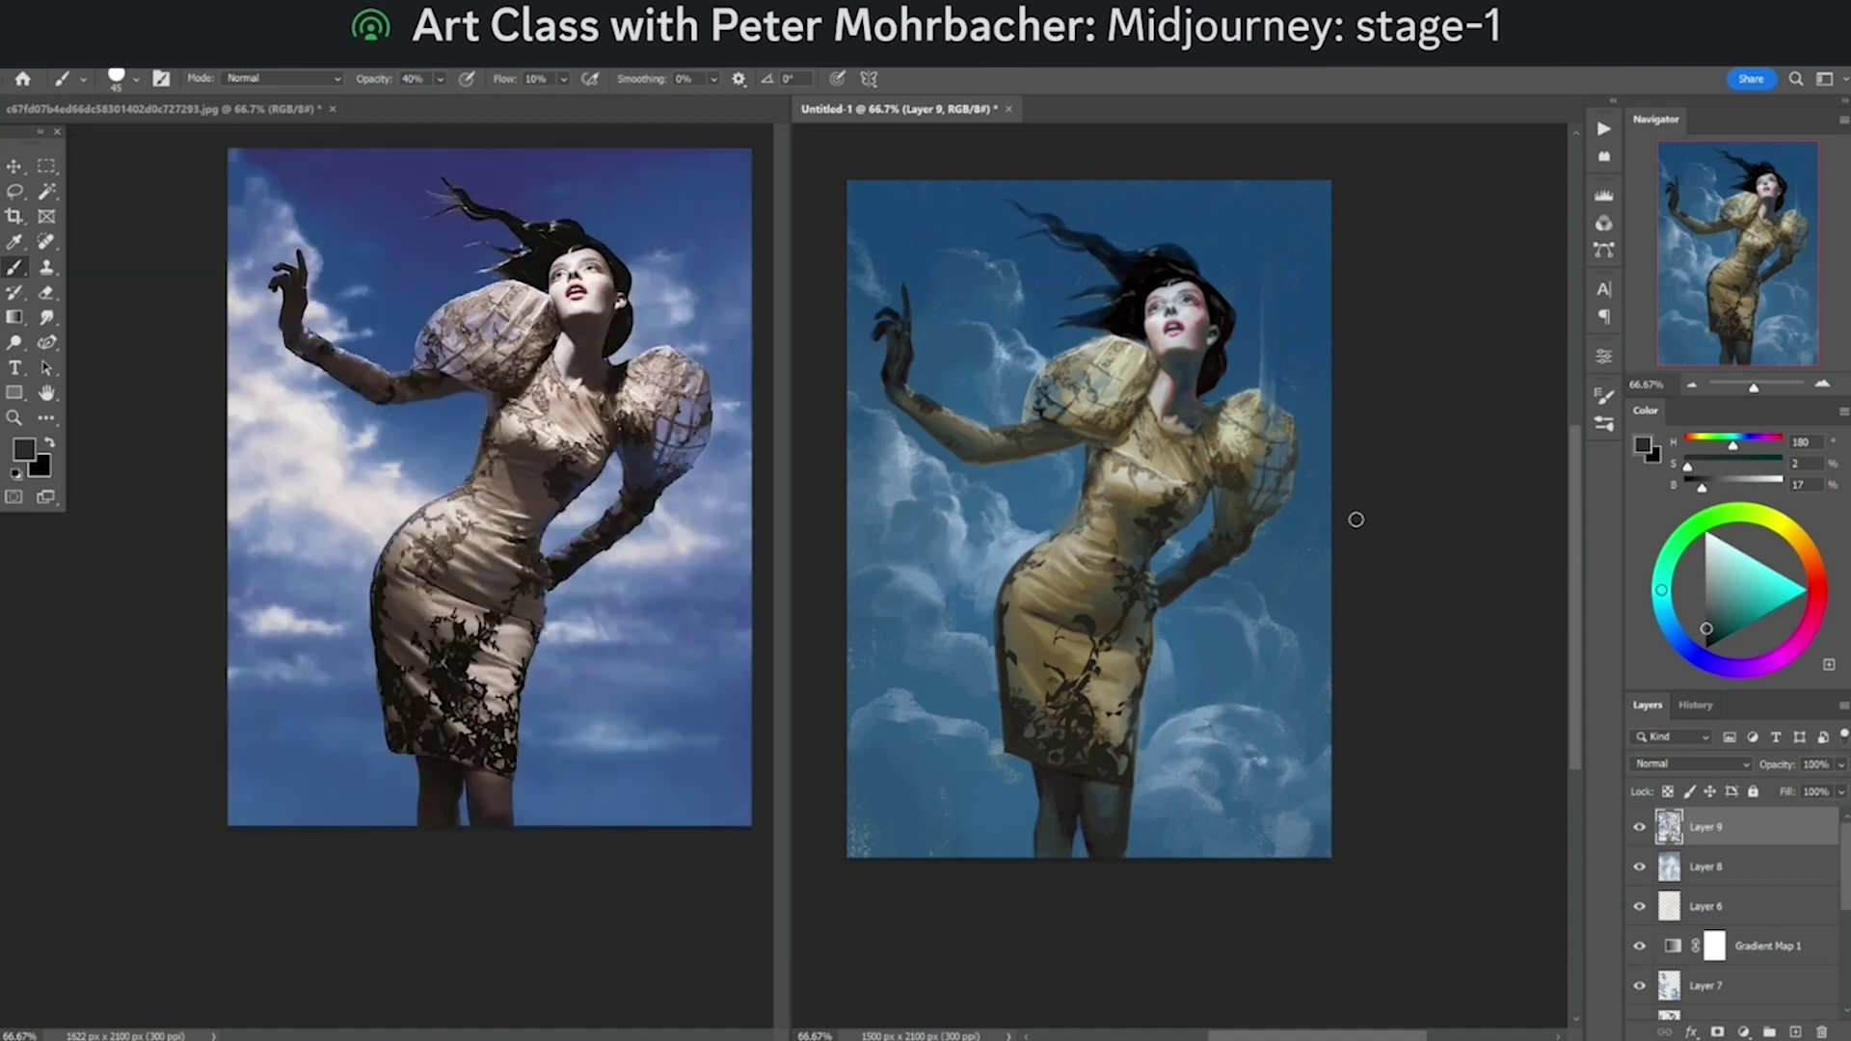
pyautogui.hotkey('alt', 'Tab')
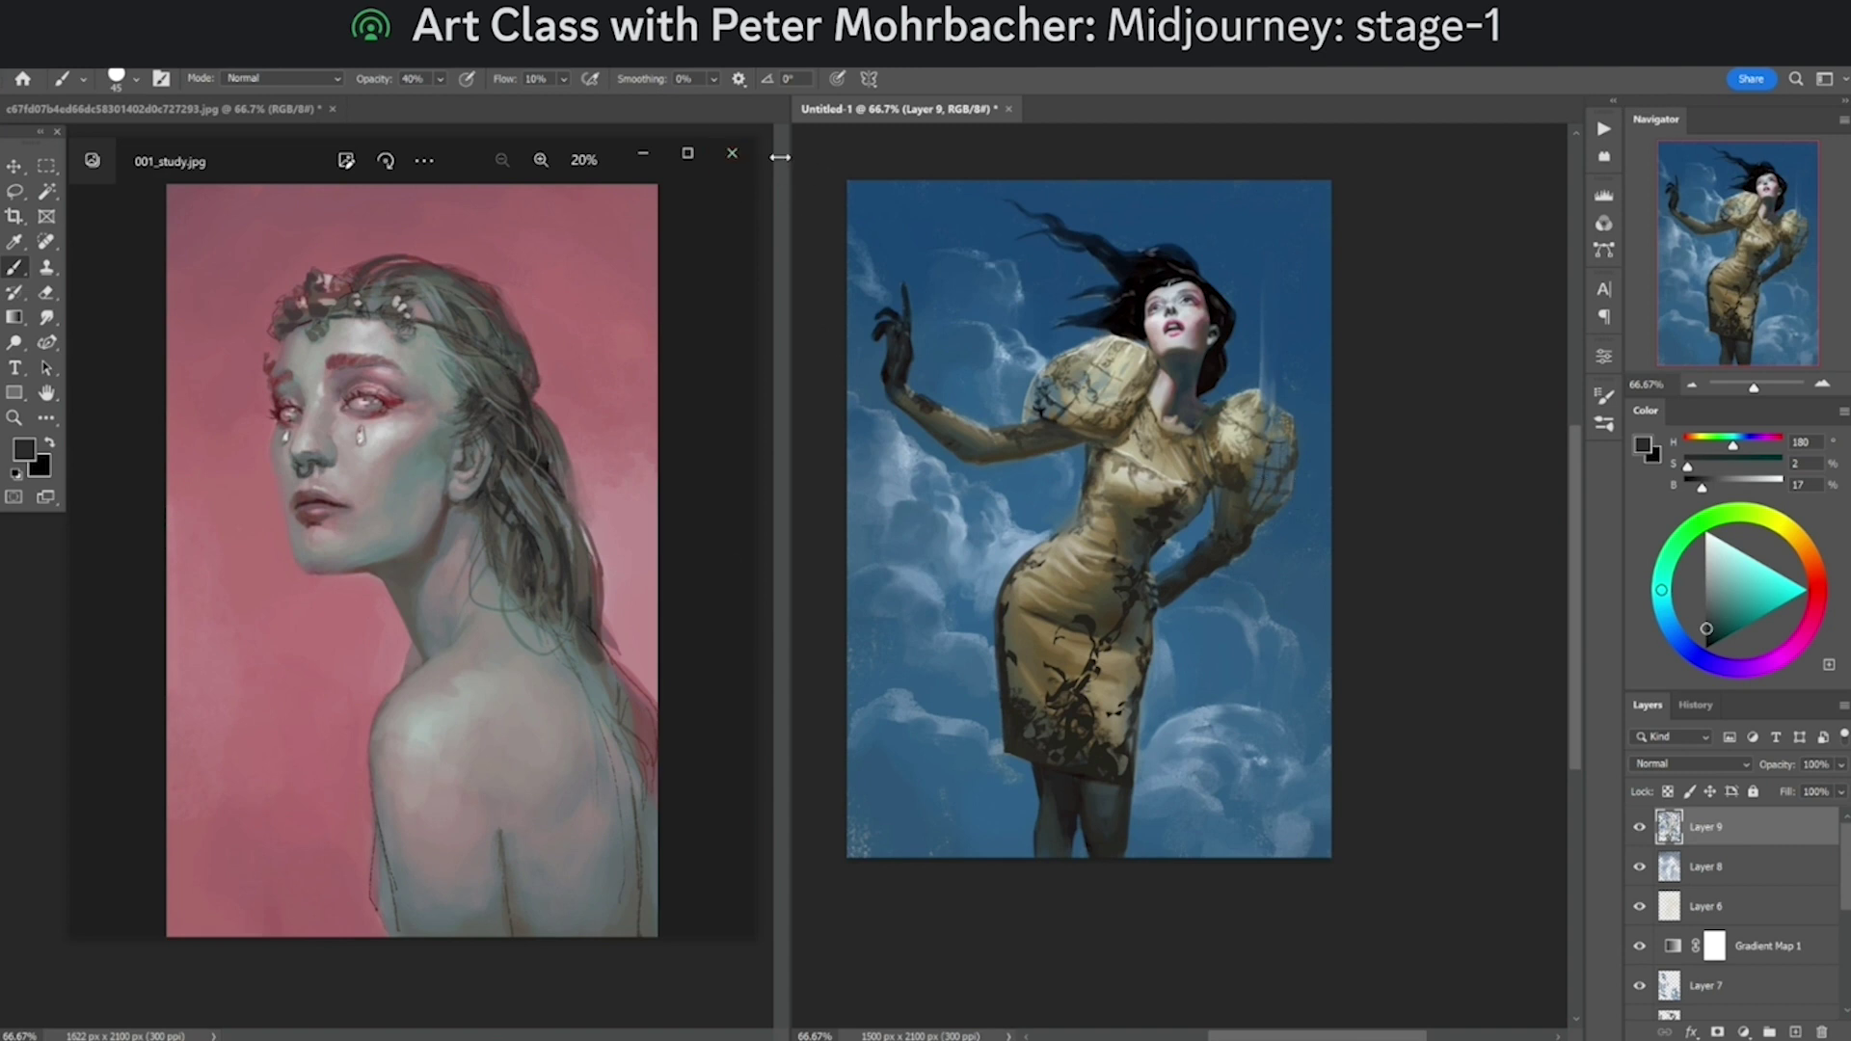
pyautogui.click(734, 153)
# Step: Hide every layer from Layer 9 down to Layer 2, including Gradient Map 1, leaving the Layer 1 line sketch over the background
pyautogui.moveTo(1641, 828); pyautogui.dragTo(1643, 988)
pyautogui.scroll(-3, 1678, 962)
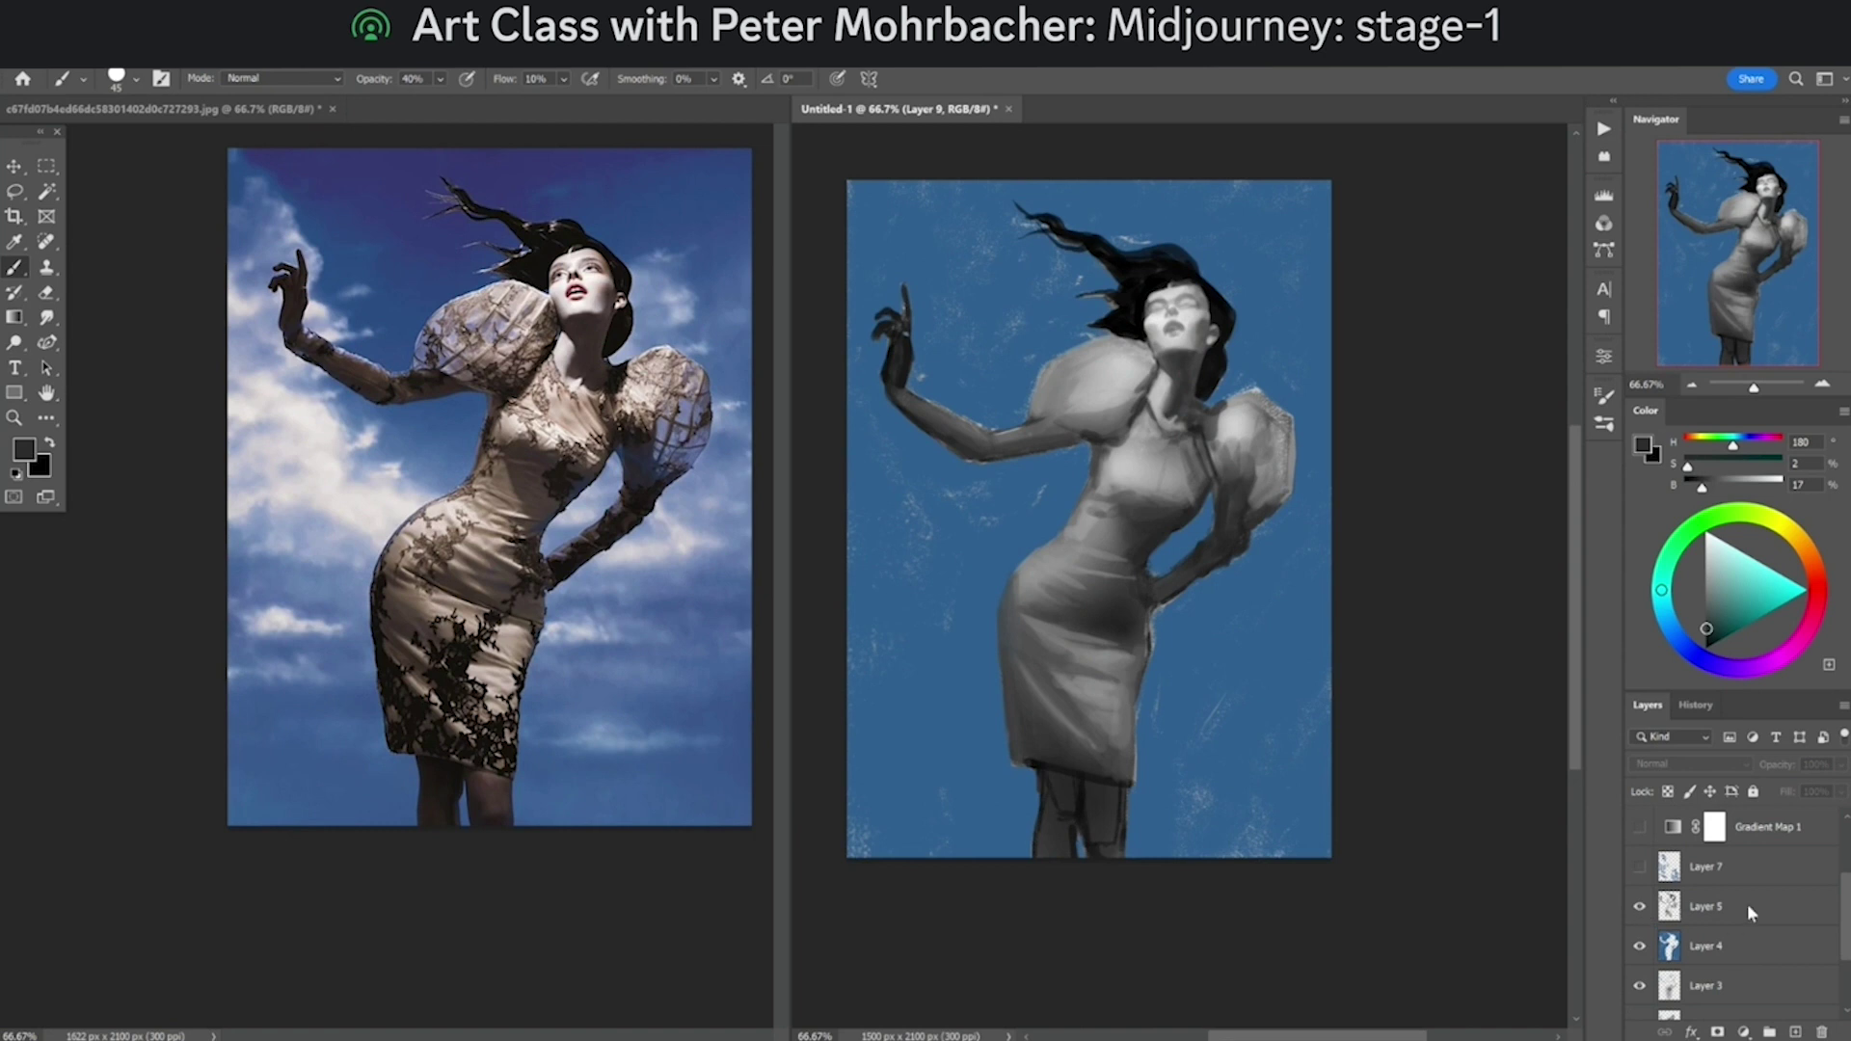
pyautogui.scroll(-2, 1752, 913)
pyautogui.click(1639, 867)
pyautogui.click(1639, 827)
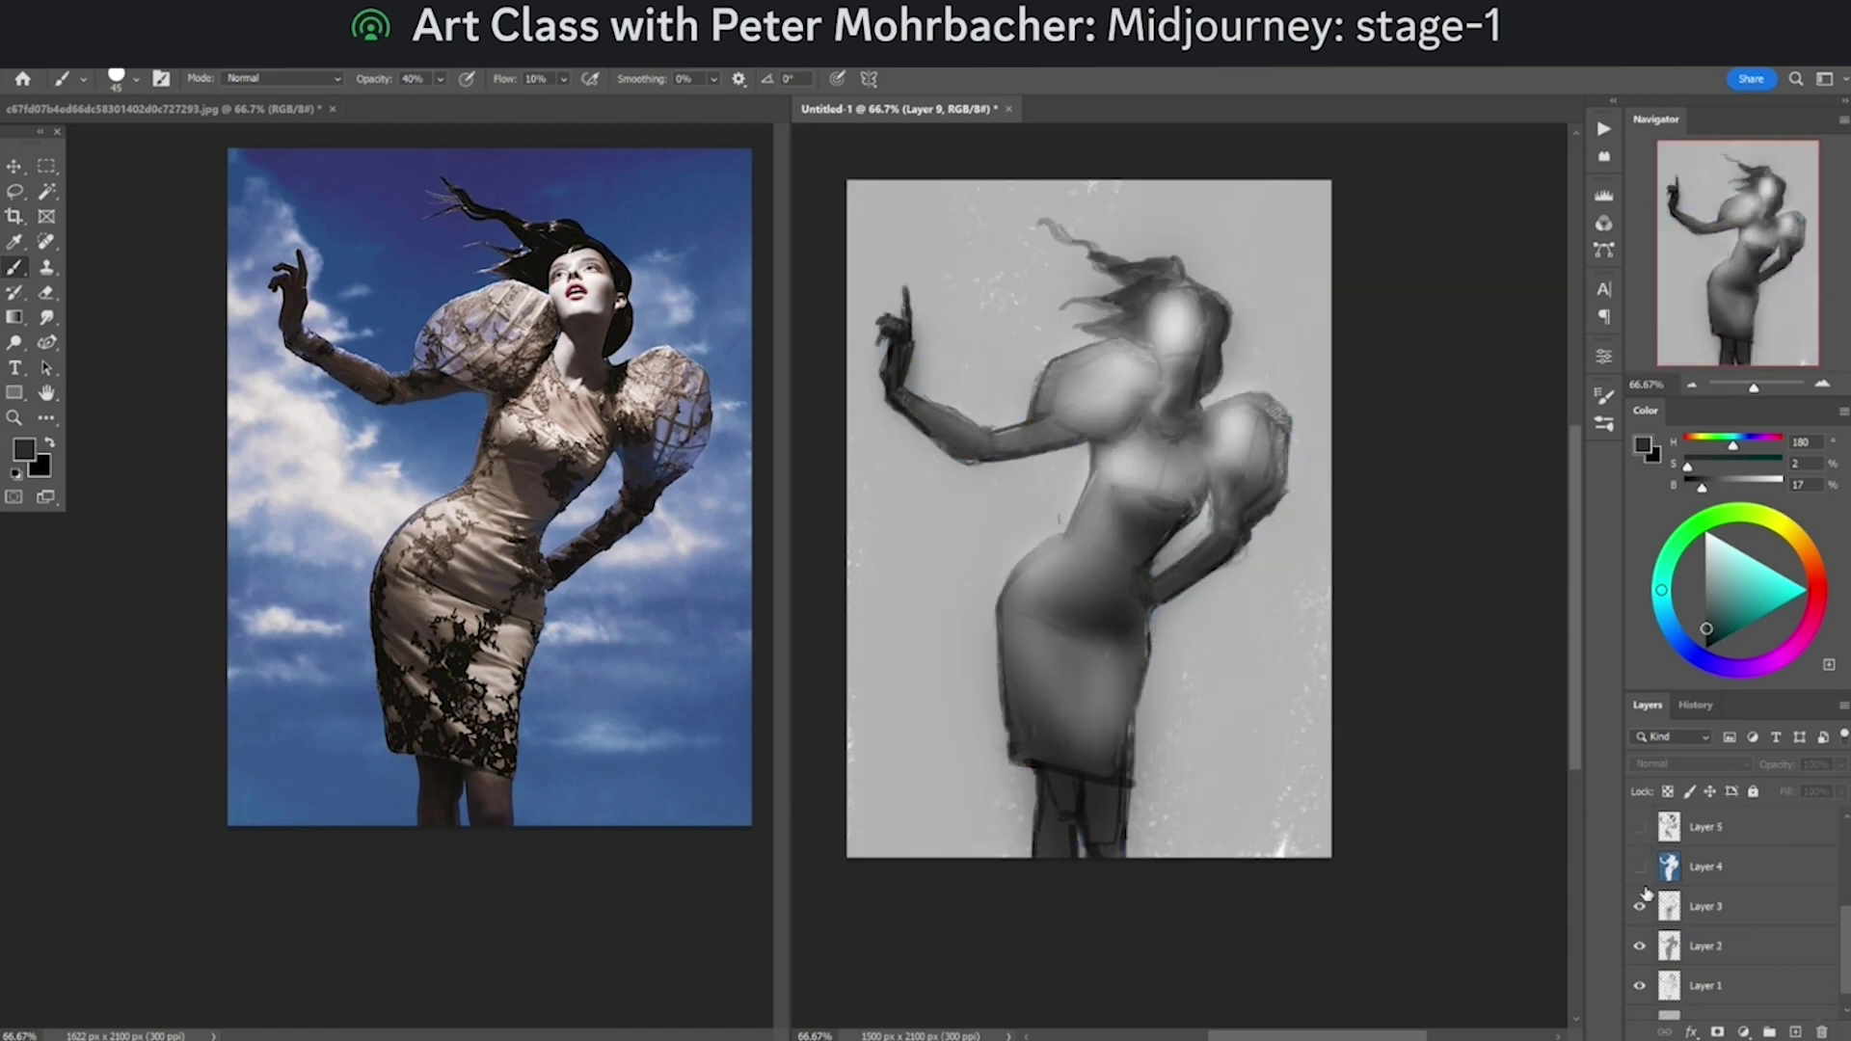
pyautogui.click(1639, 907)
pyautogui.click(1639, 945)
pyautogui.scroll(-1, 1643, 961)
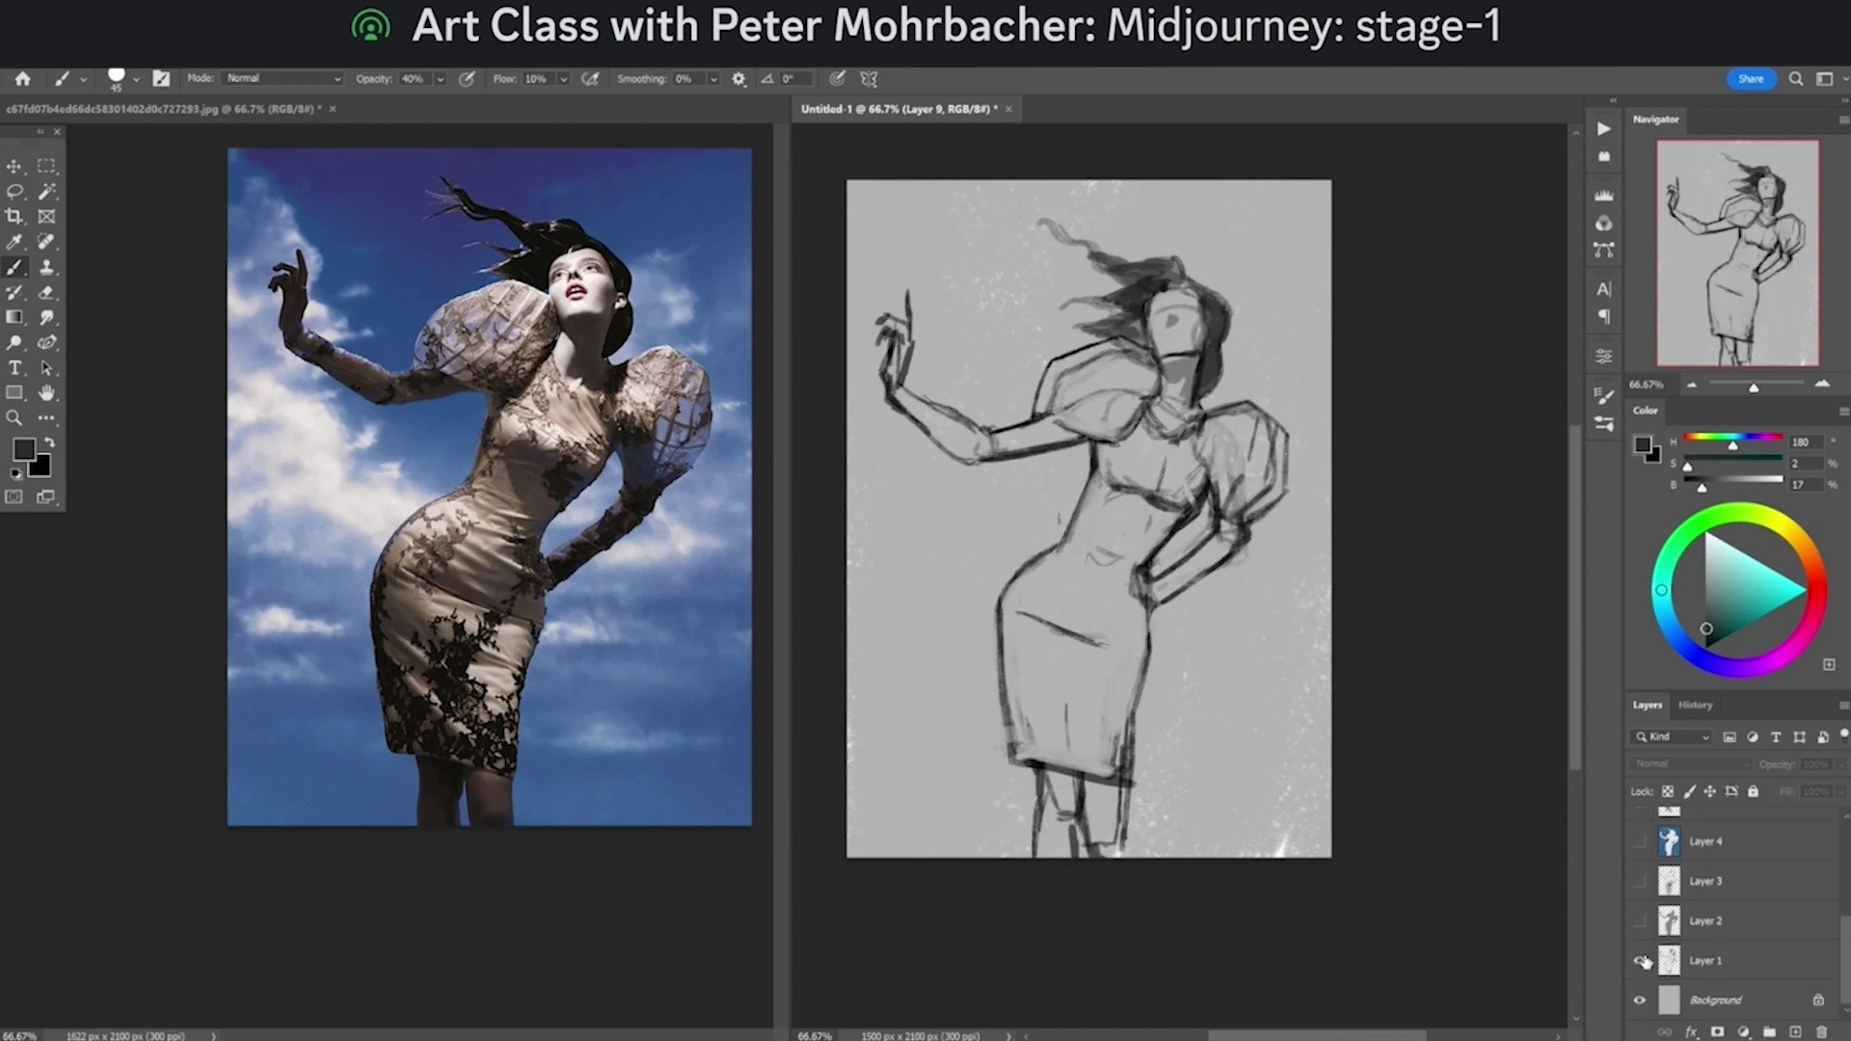
# Step: Compare the line sketch with the reference photo, switching Layer 1 off and back on
pyautogui.click(1639, 960)
pyautogui.click(1639, 961)
pyautogui.click(613, 600)
pyautogui.moveTo(521, 533); pyautogui.dragTo(443, 600)
pyautogui.click(1184, 489)
pyautogui.moveTo(1131, 446); pyautogui.dragTo(1158, 496)
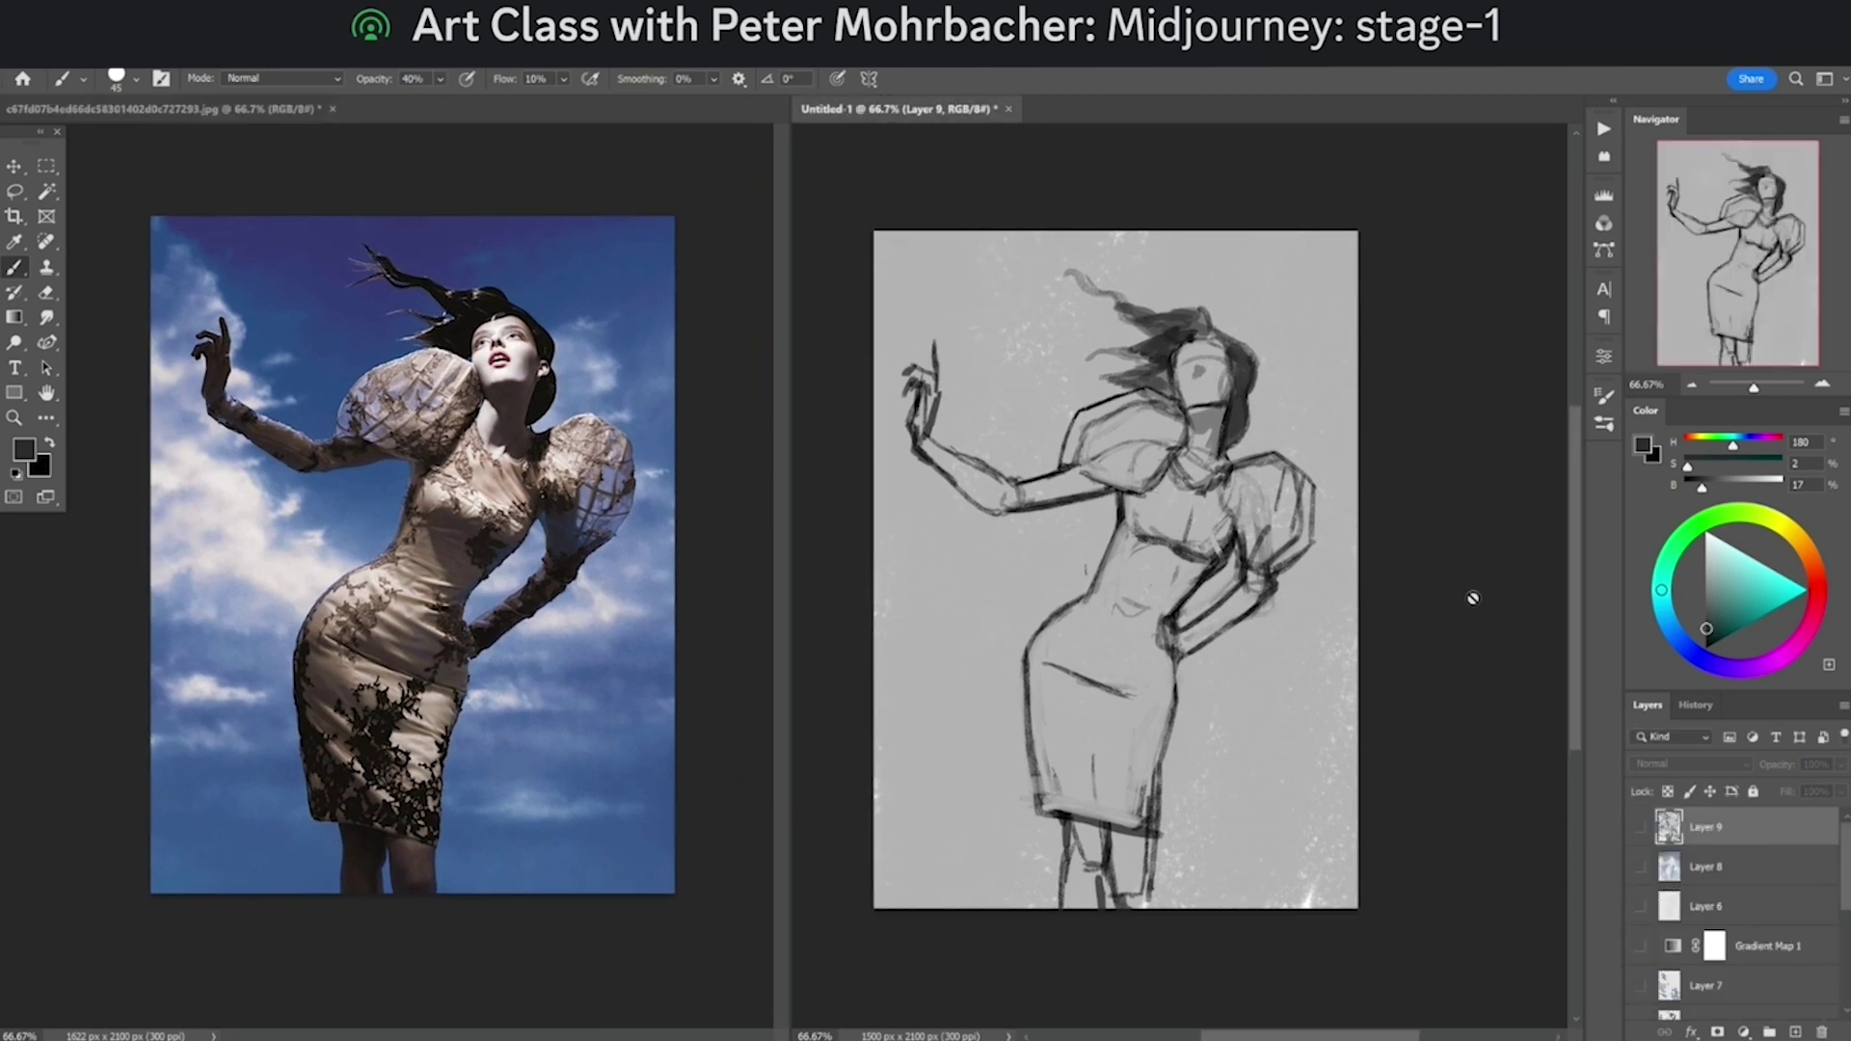
pyautogui.scroll(-5, 1663, 969)
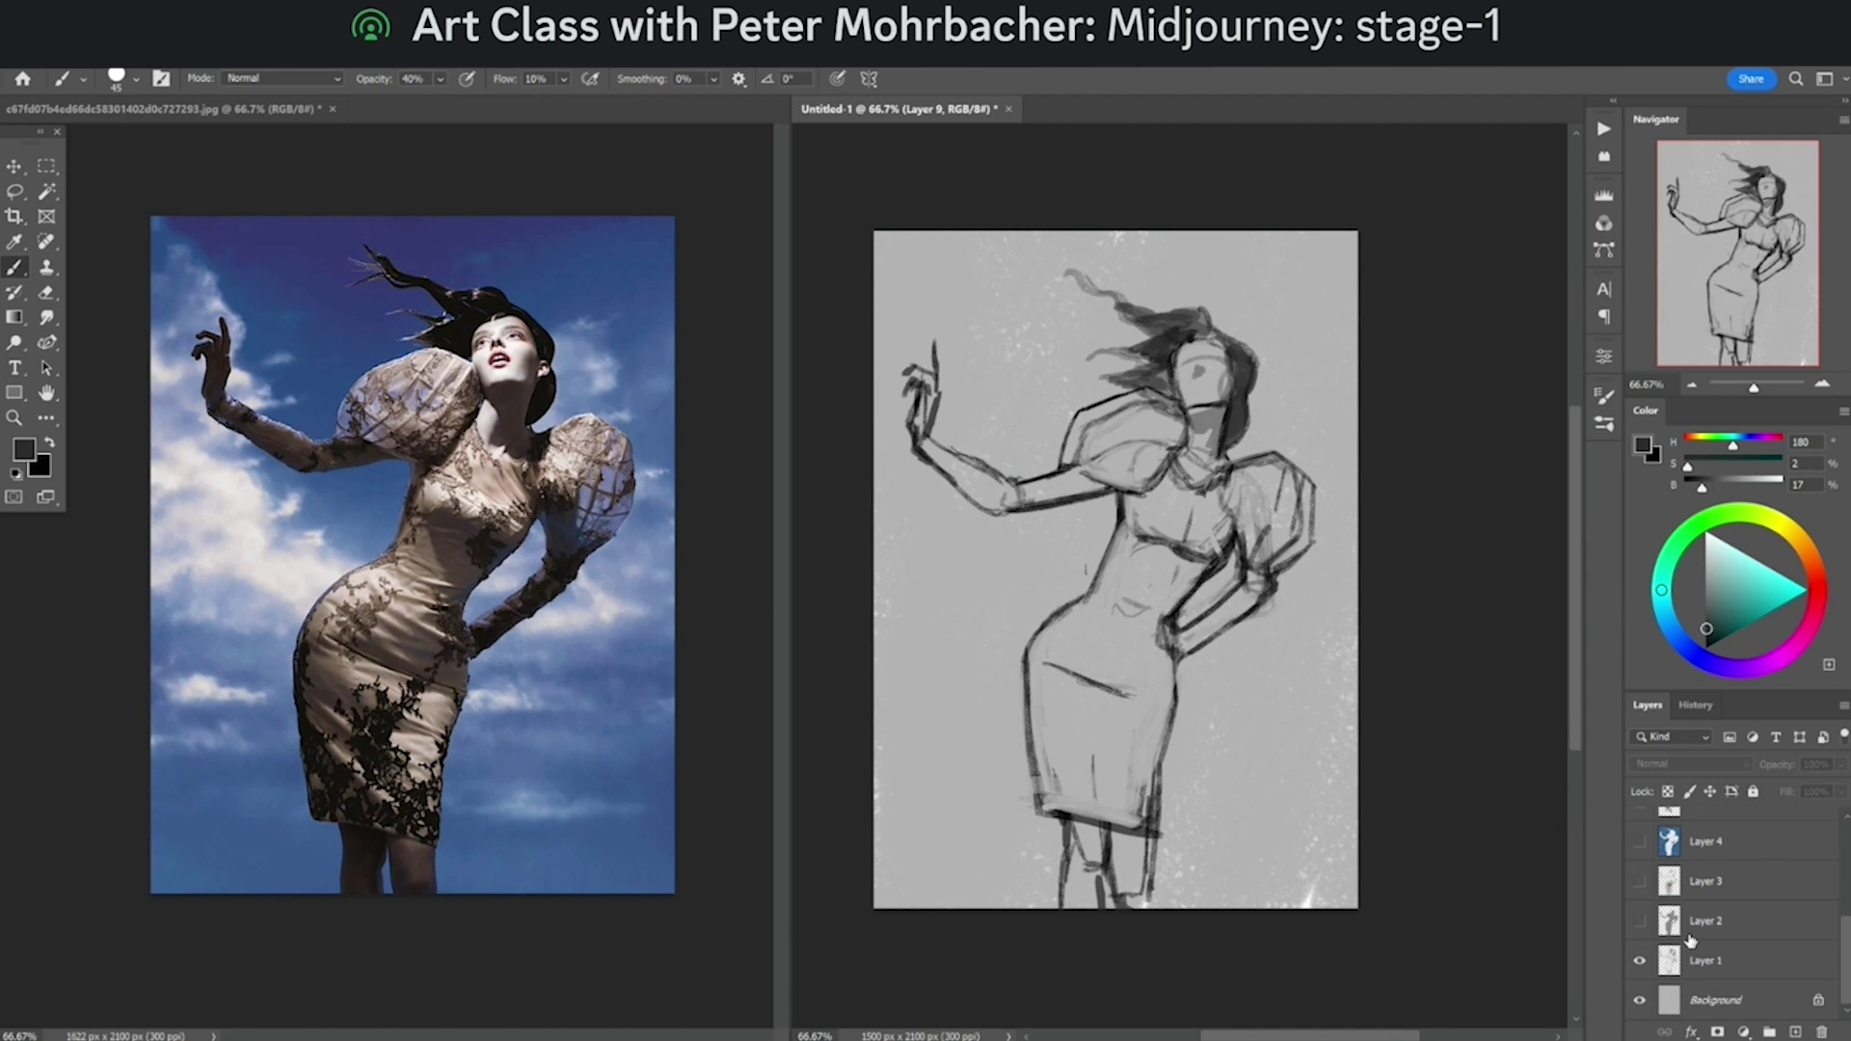
pyautogui.click(1640, 961)
pyautogui.click(1640, 961)
# Step: Turn the visibility of Layers 2, 3, 4 and 5 back on one after another, with Layer 5 selected
pyautogui.click(1639, 921)
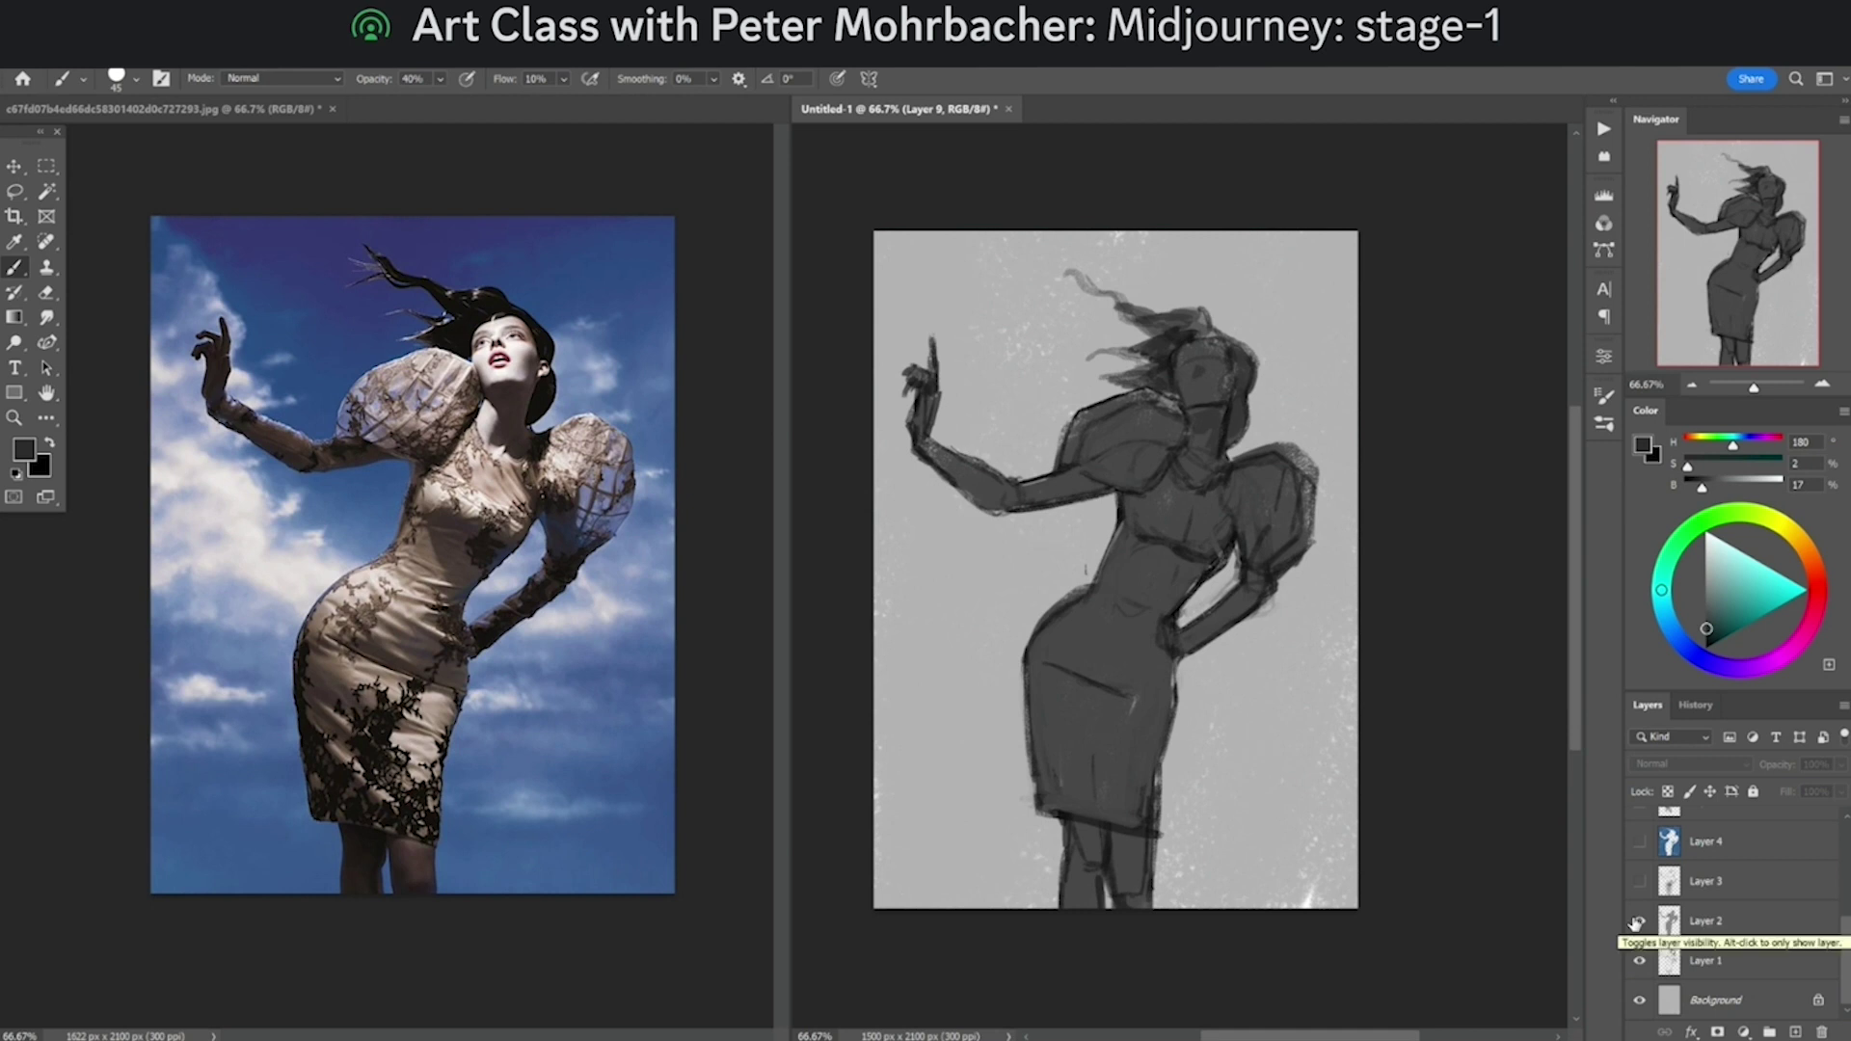
pyautogui.click(1639, 883)
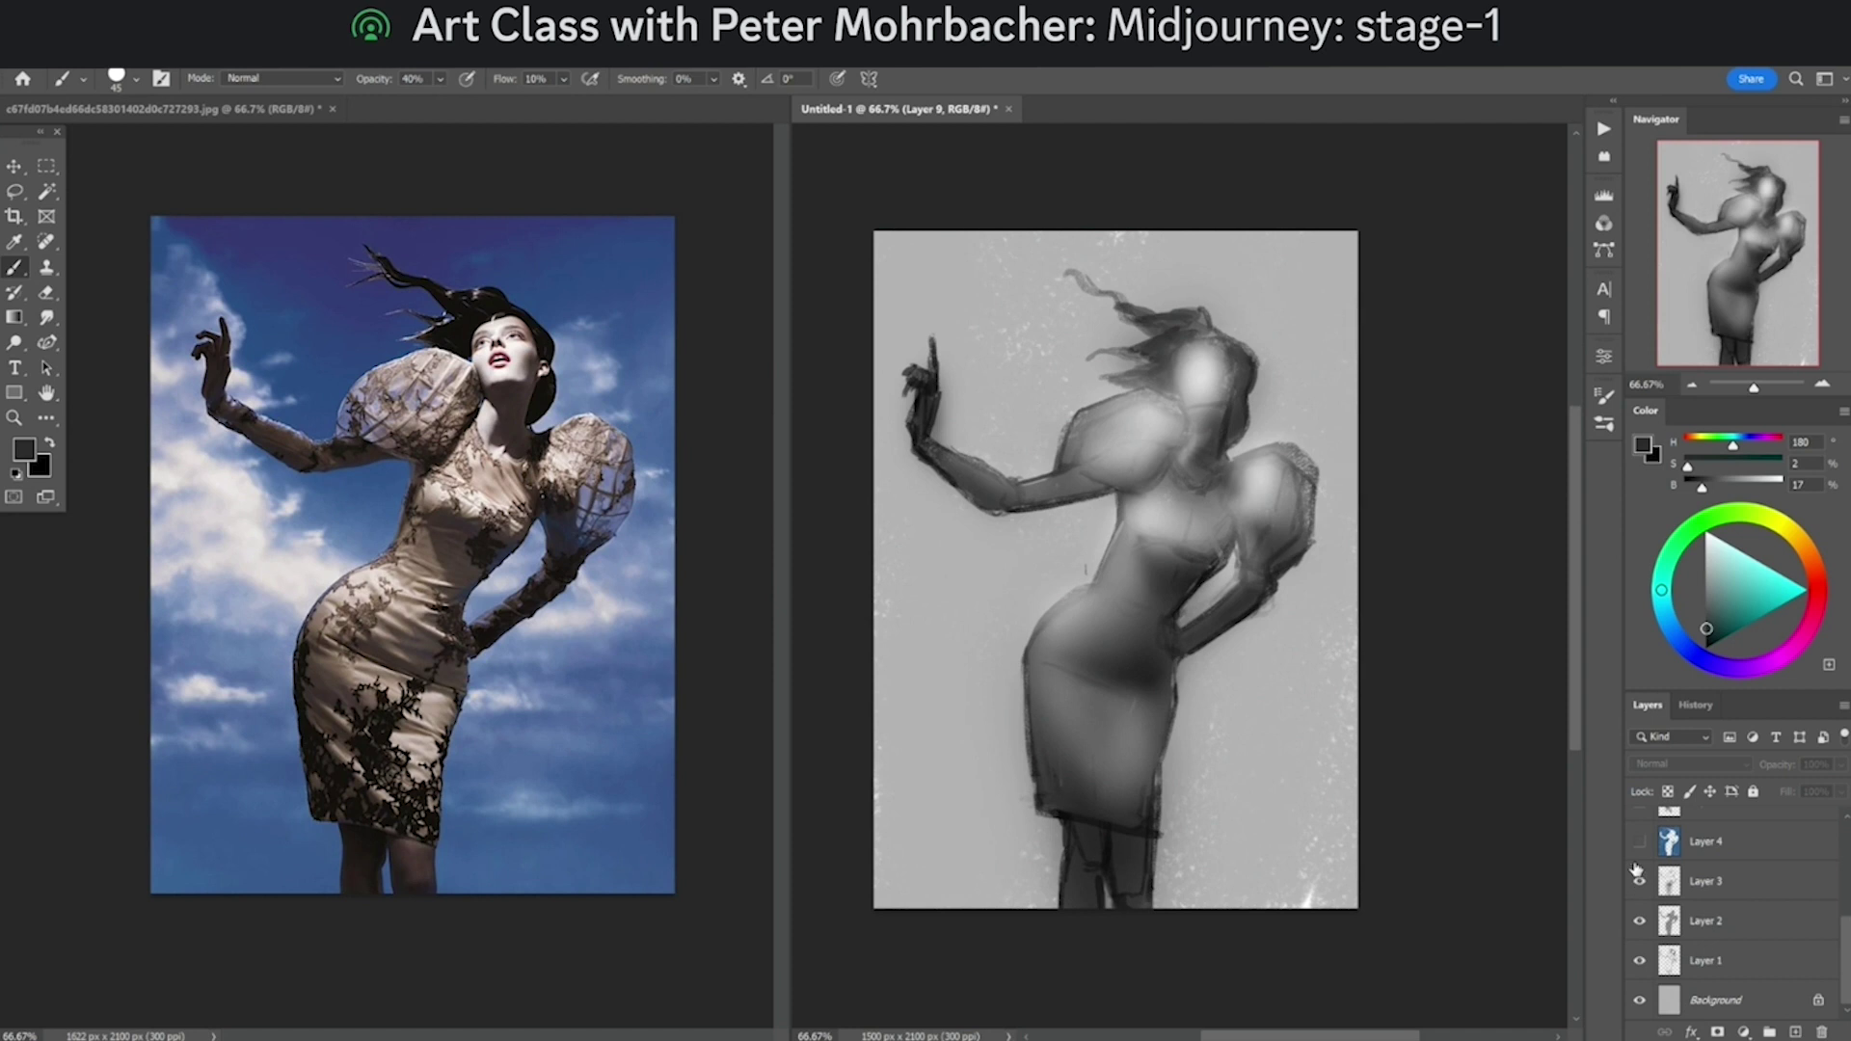
pyautogui.click(1638, 842)
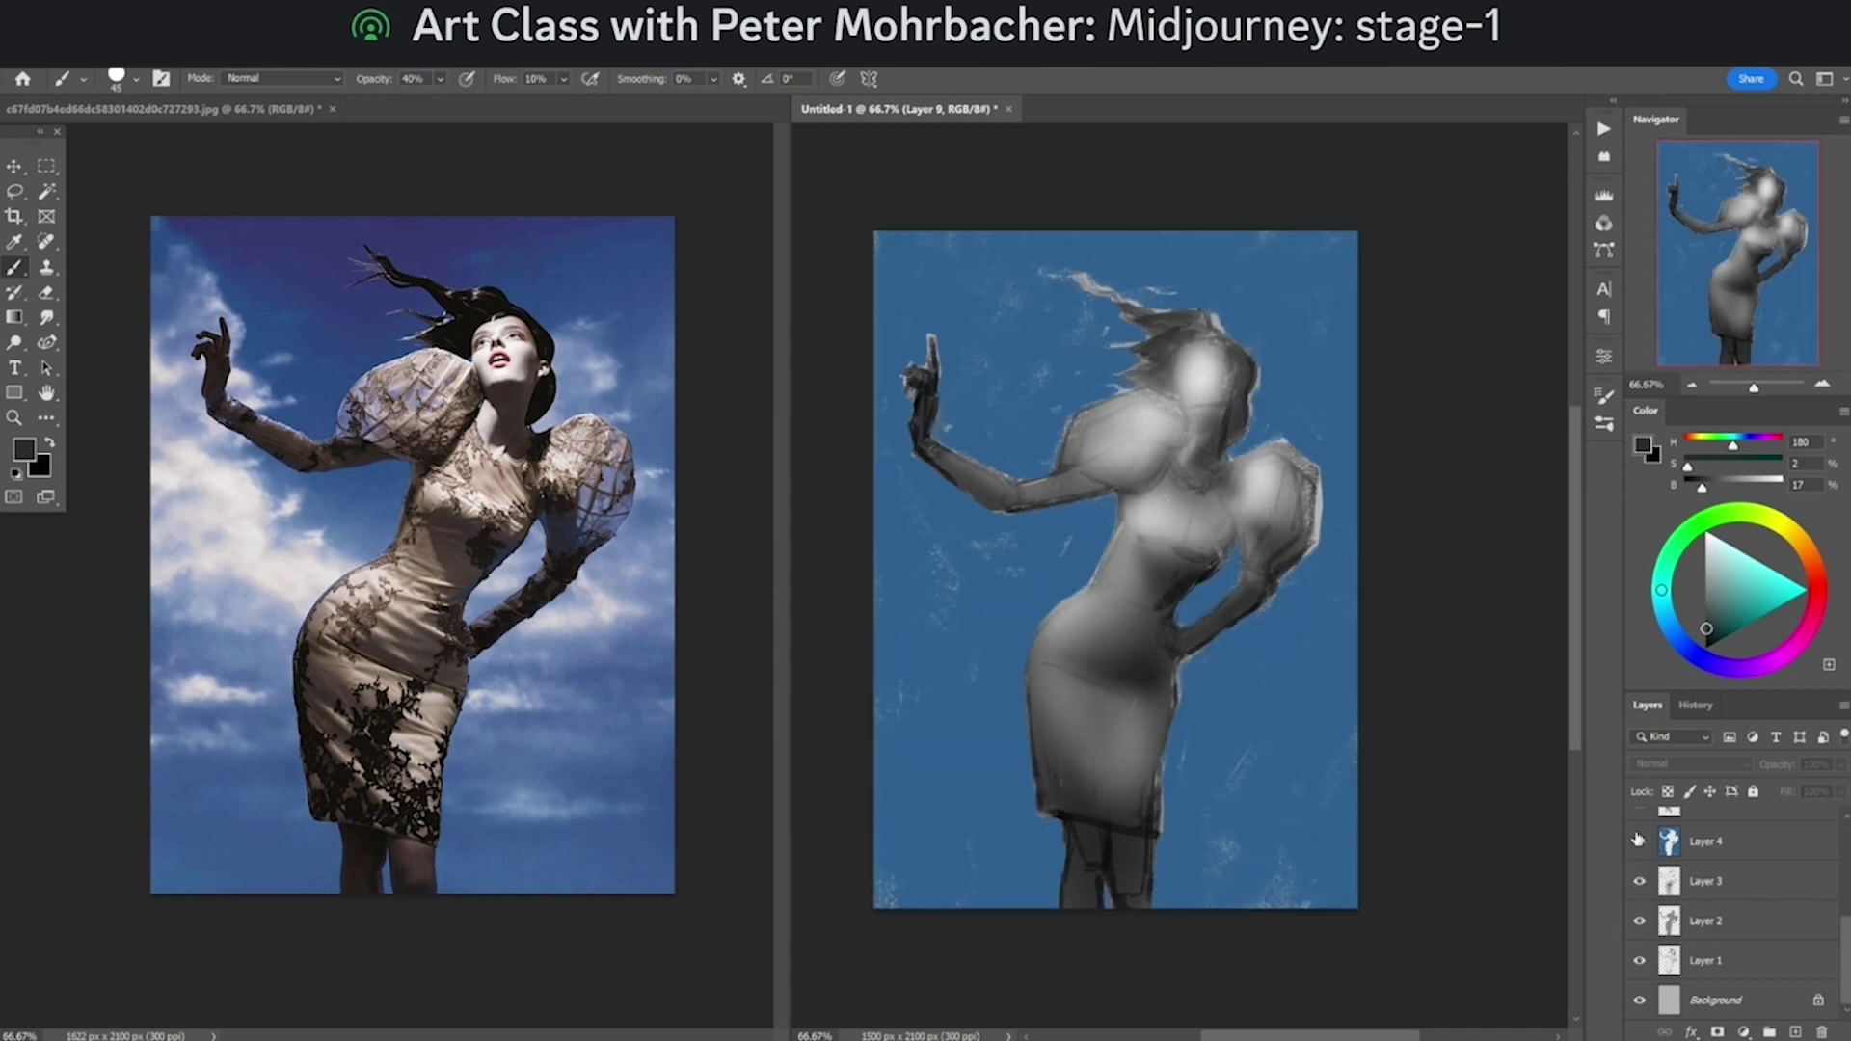
pyautogui.scroll(2, 1711, 916)
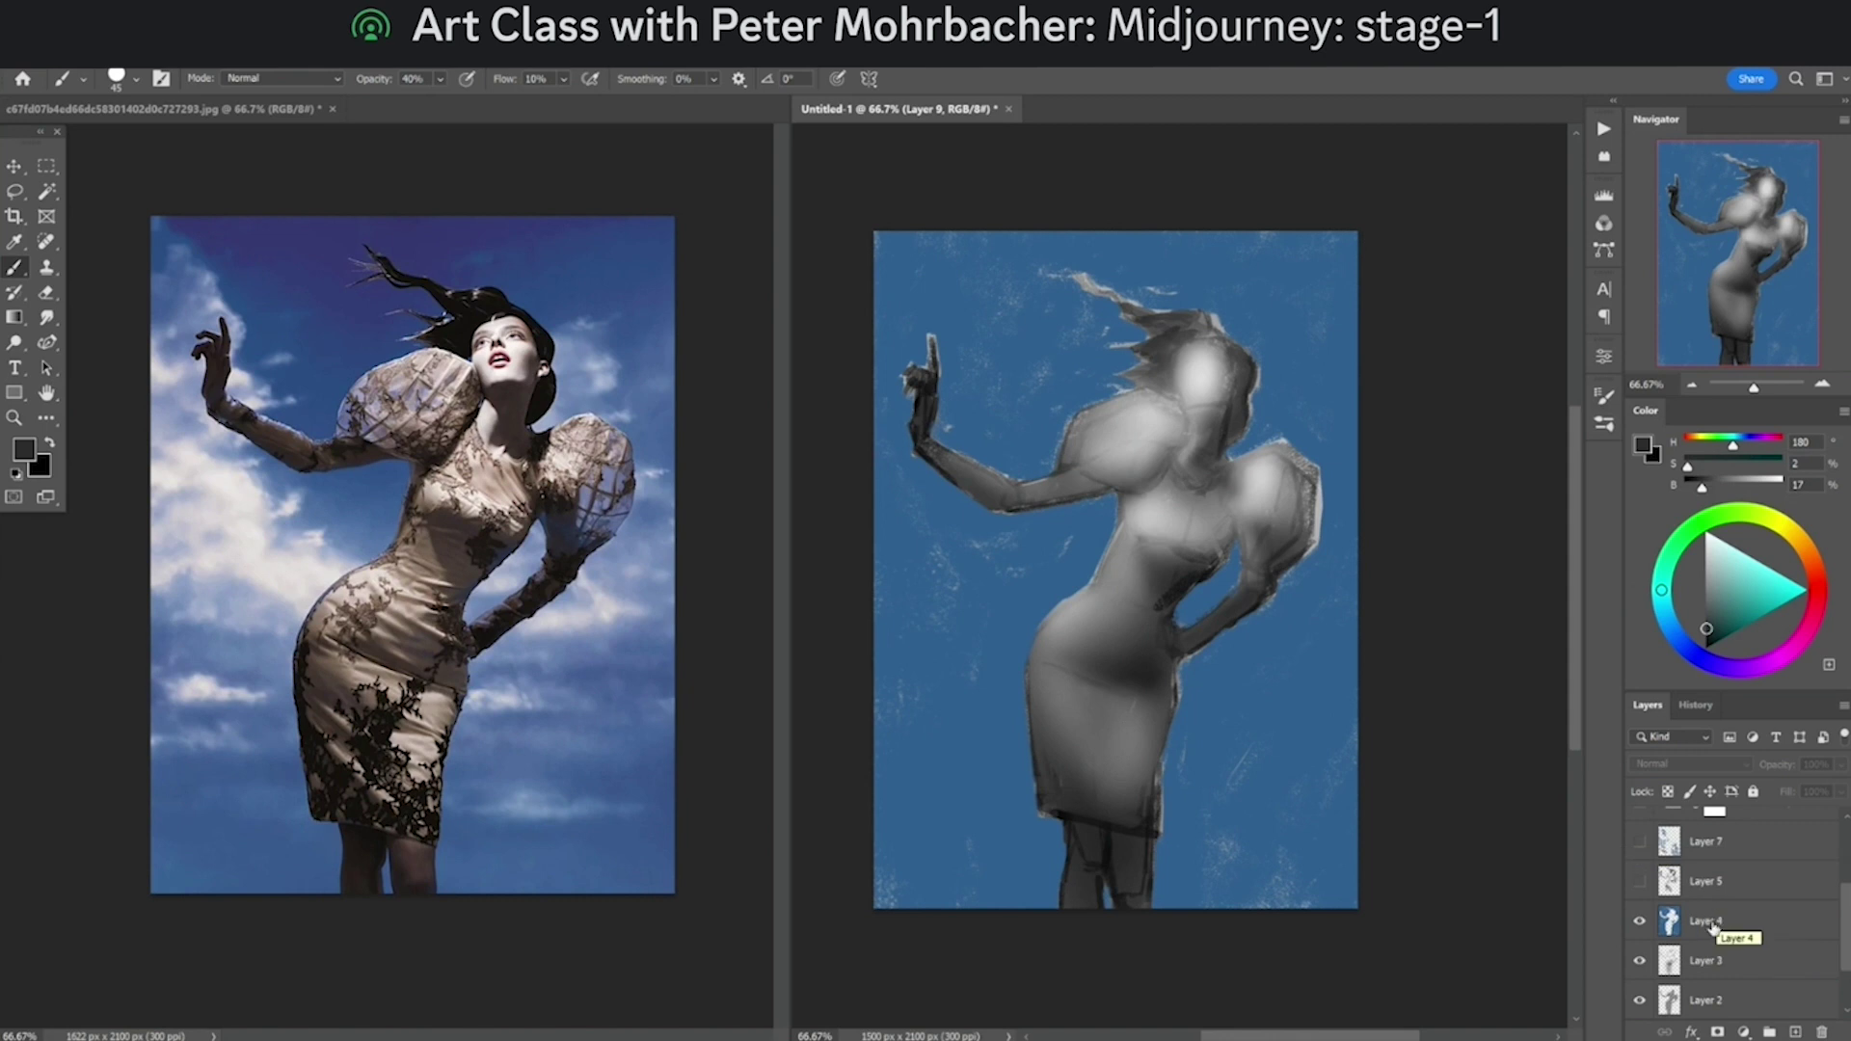
pyautogui.click(1696, 885)
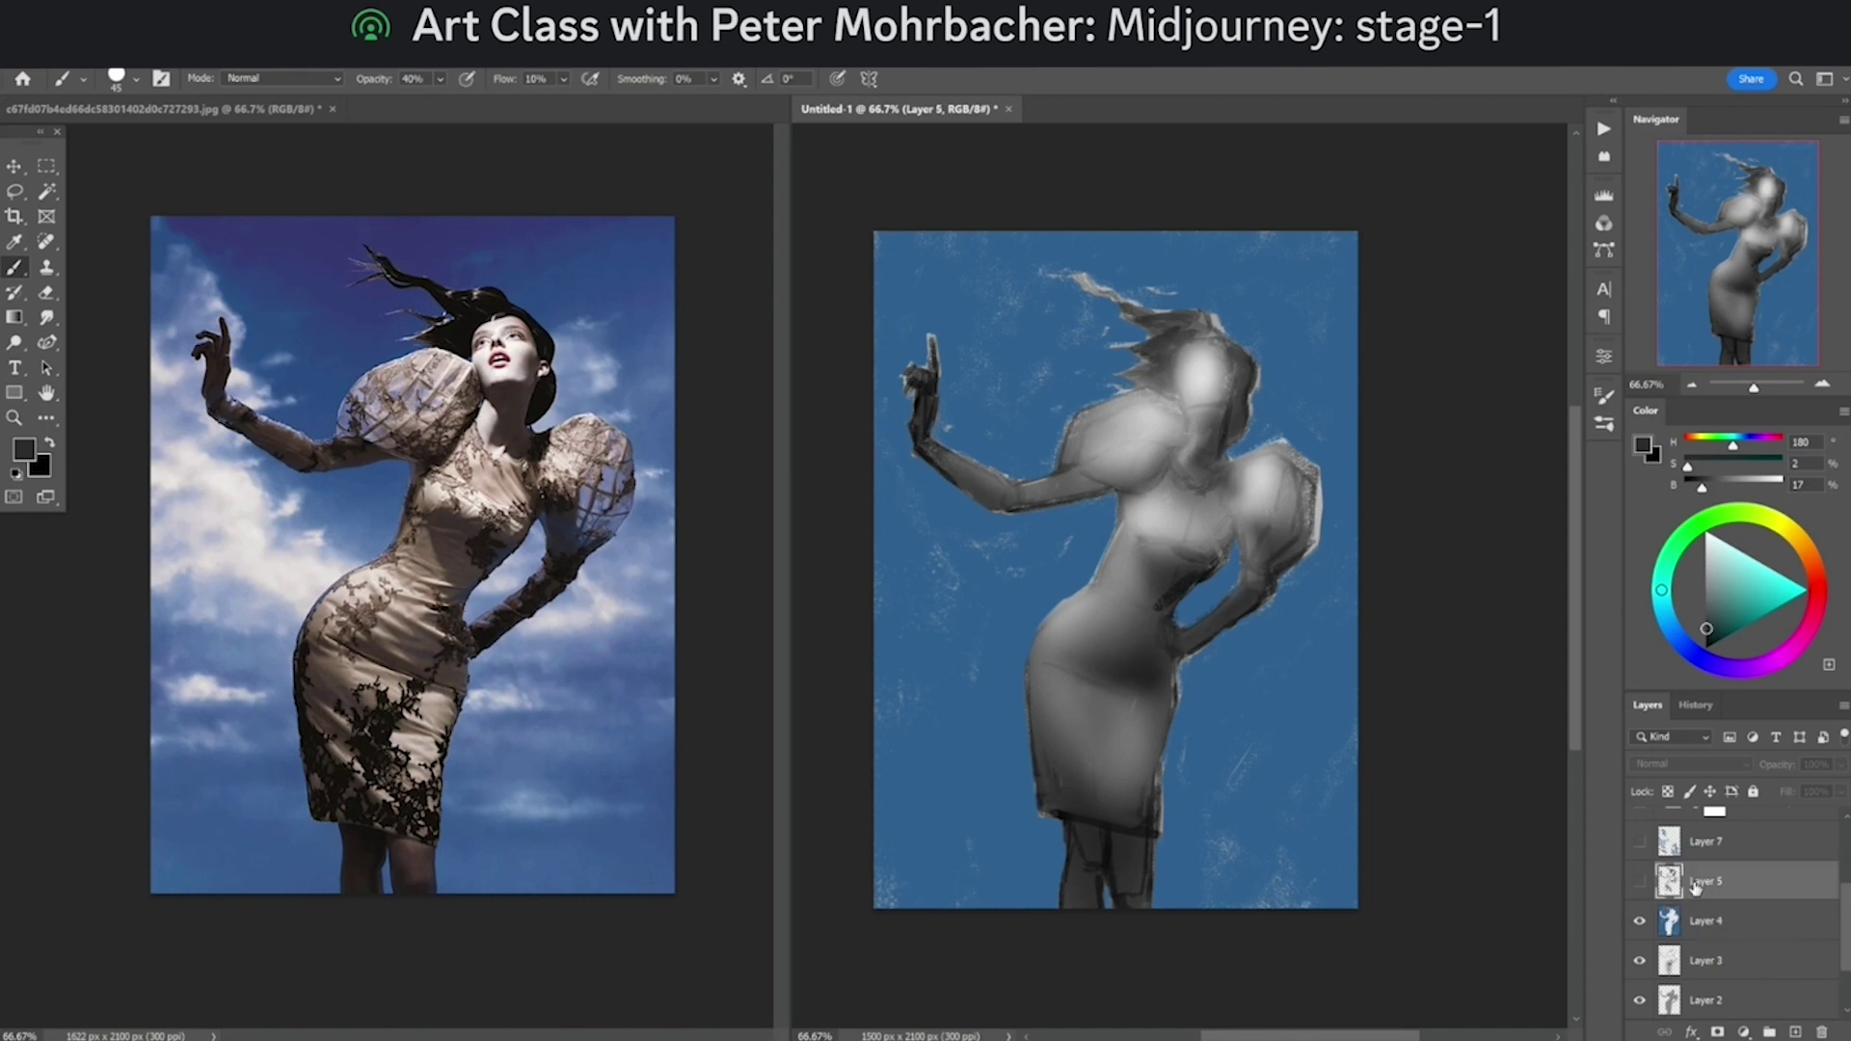
pyautogui.click(1639, 884)
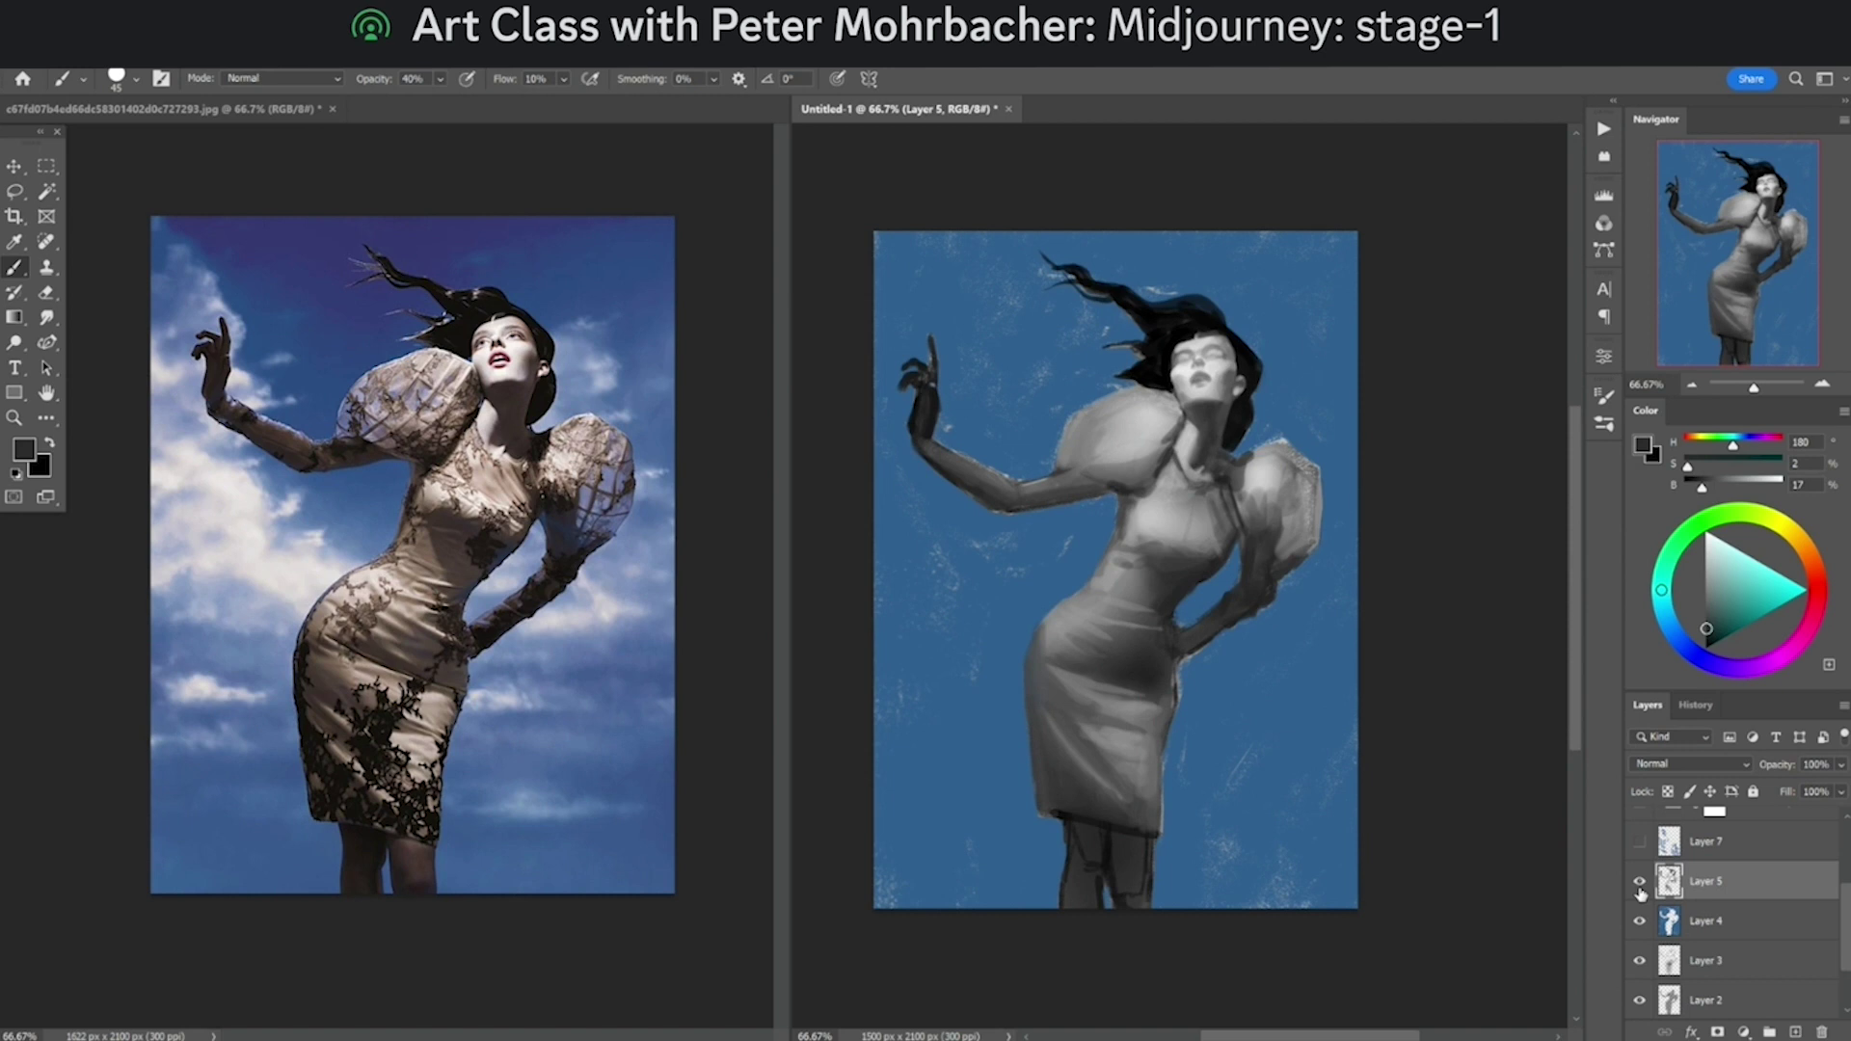
# Step: Turn the visibility of Layer 7 and Gradient Map 1 back on, switching Layers 5 and 7 off and on to compare
pyautogui.scroll(1, 1640, 892)
pyautogui.click(1639, 921)
pyautogui.click(1639, 921)
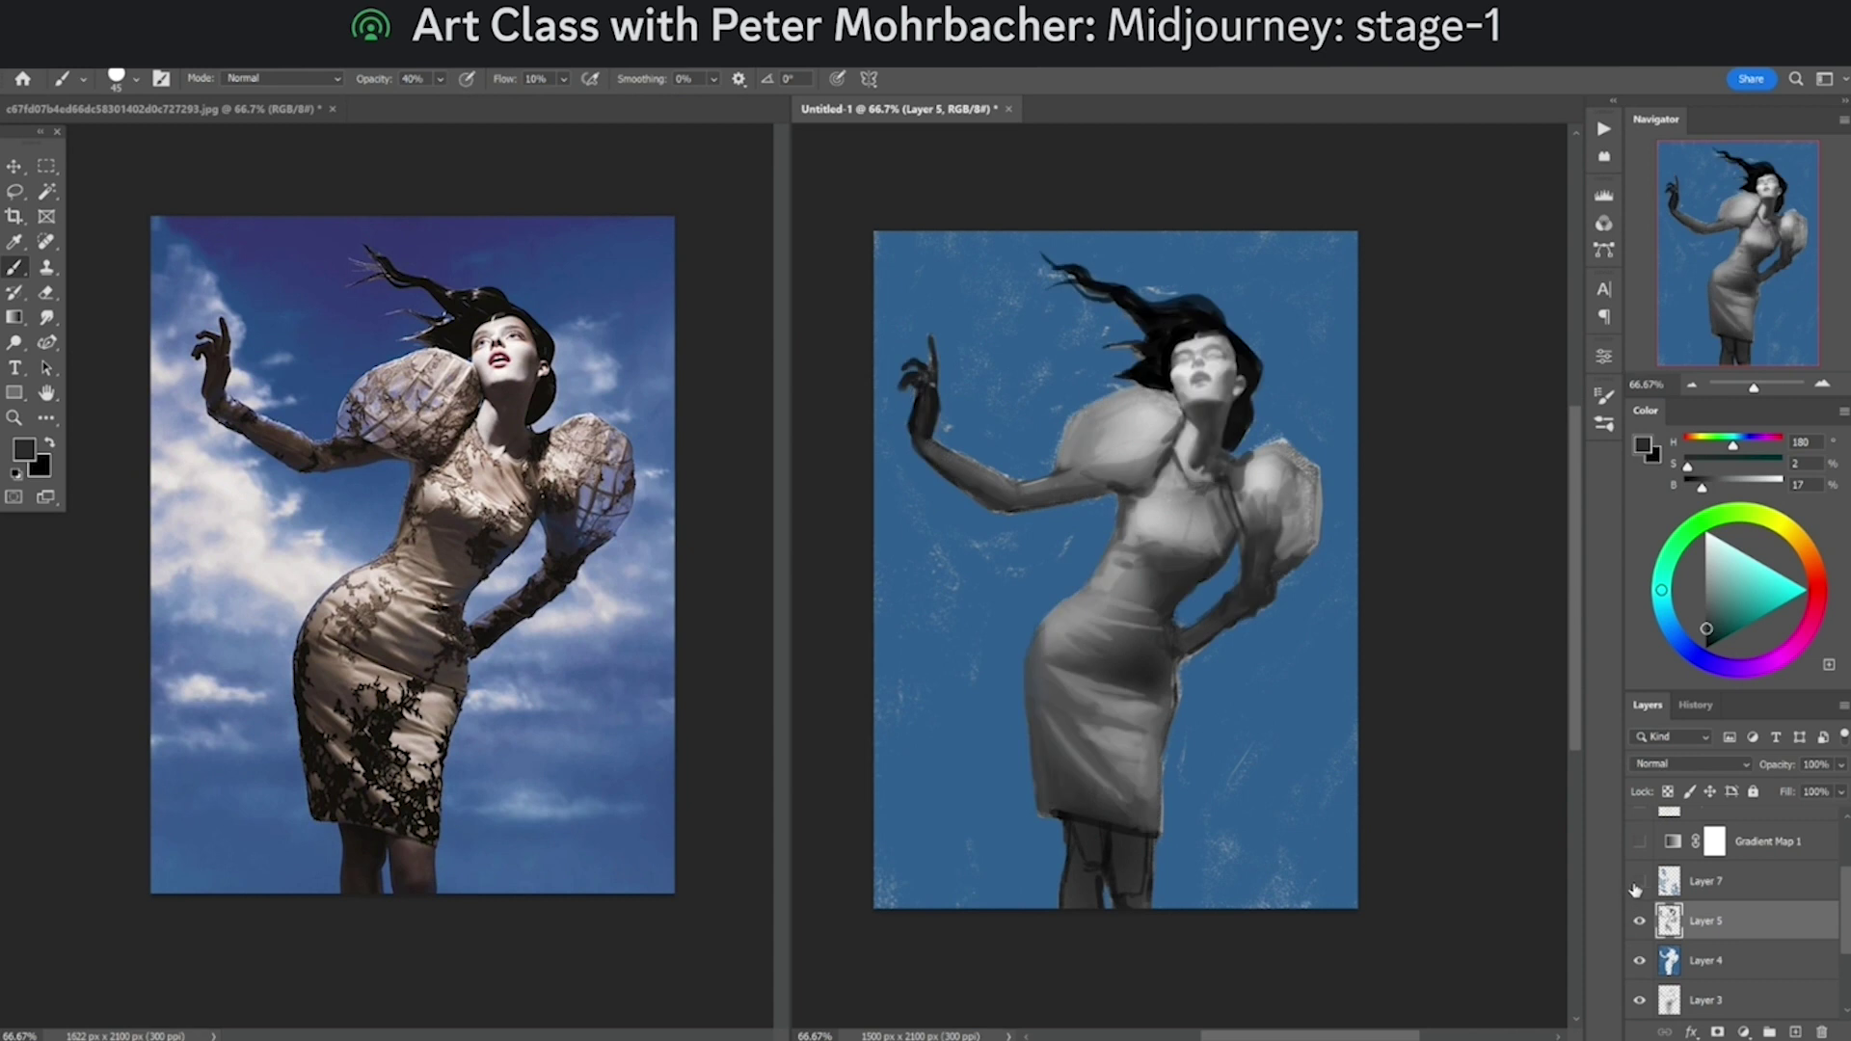
pyautogui.click(1639, 881)
pyautogui.click(1639, 882)
pyautogui.click(1639, 881)
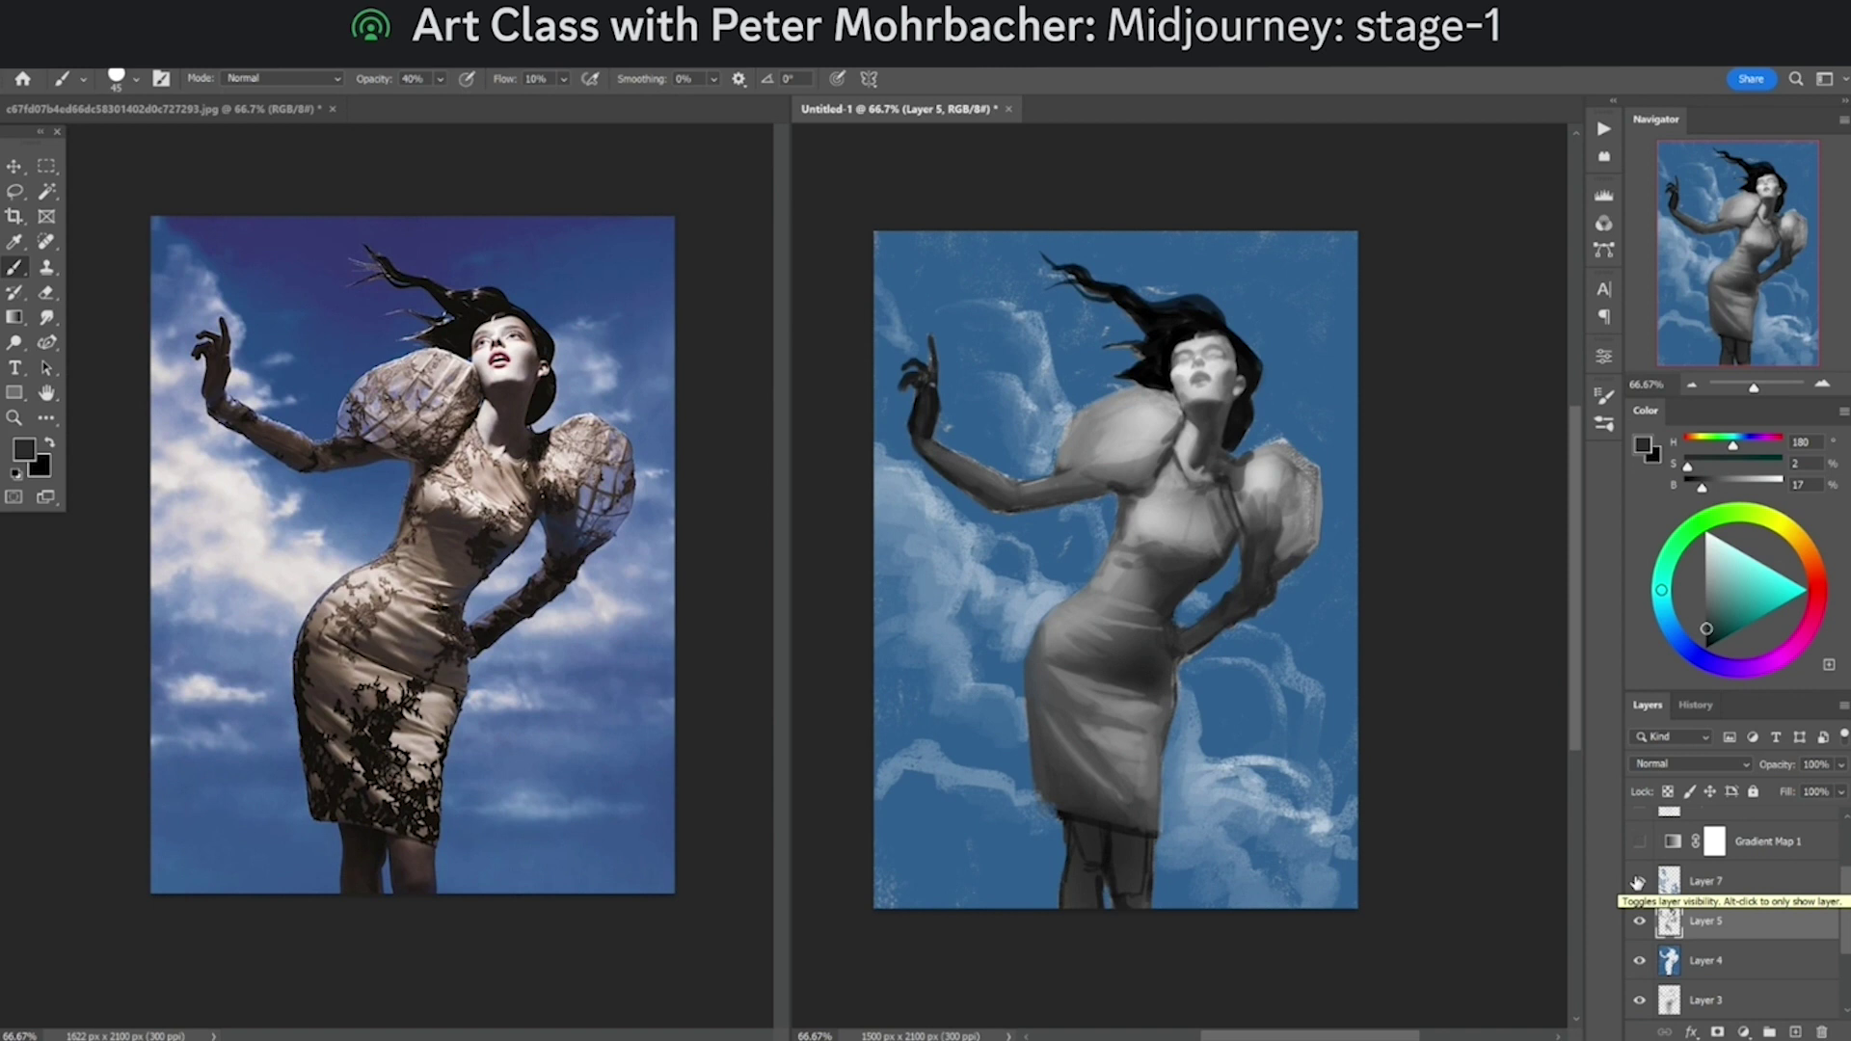
pyautogui.click(1640, 841)
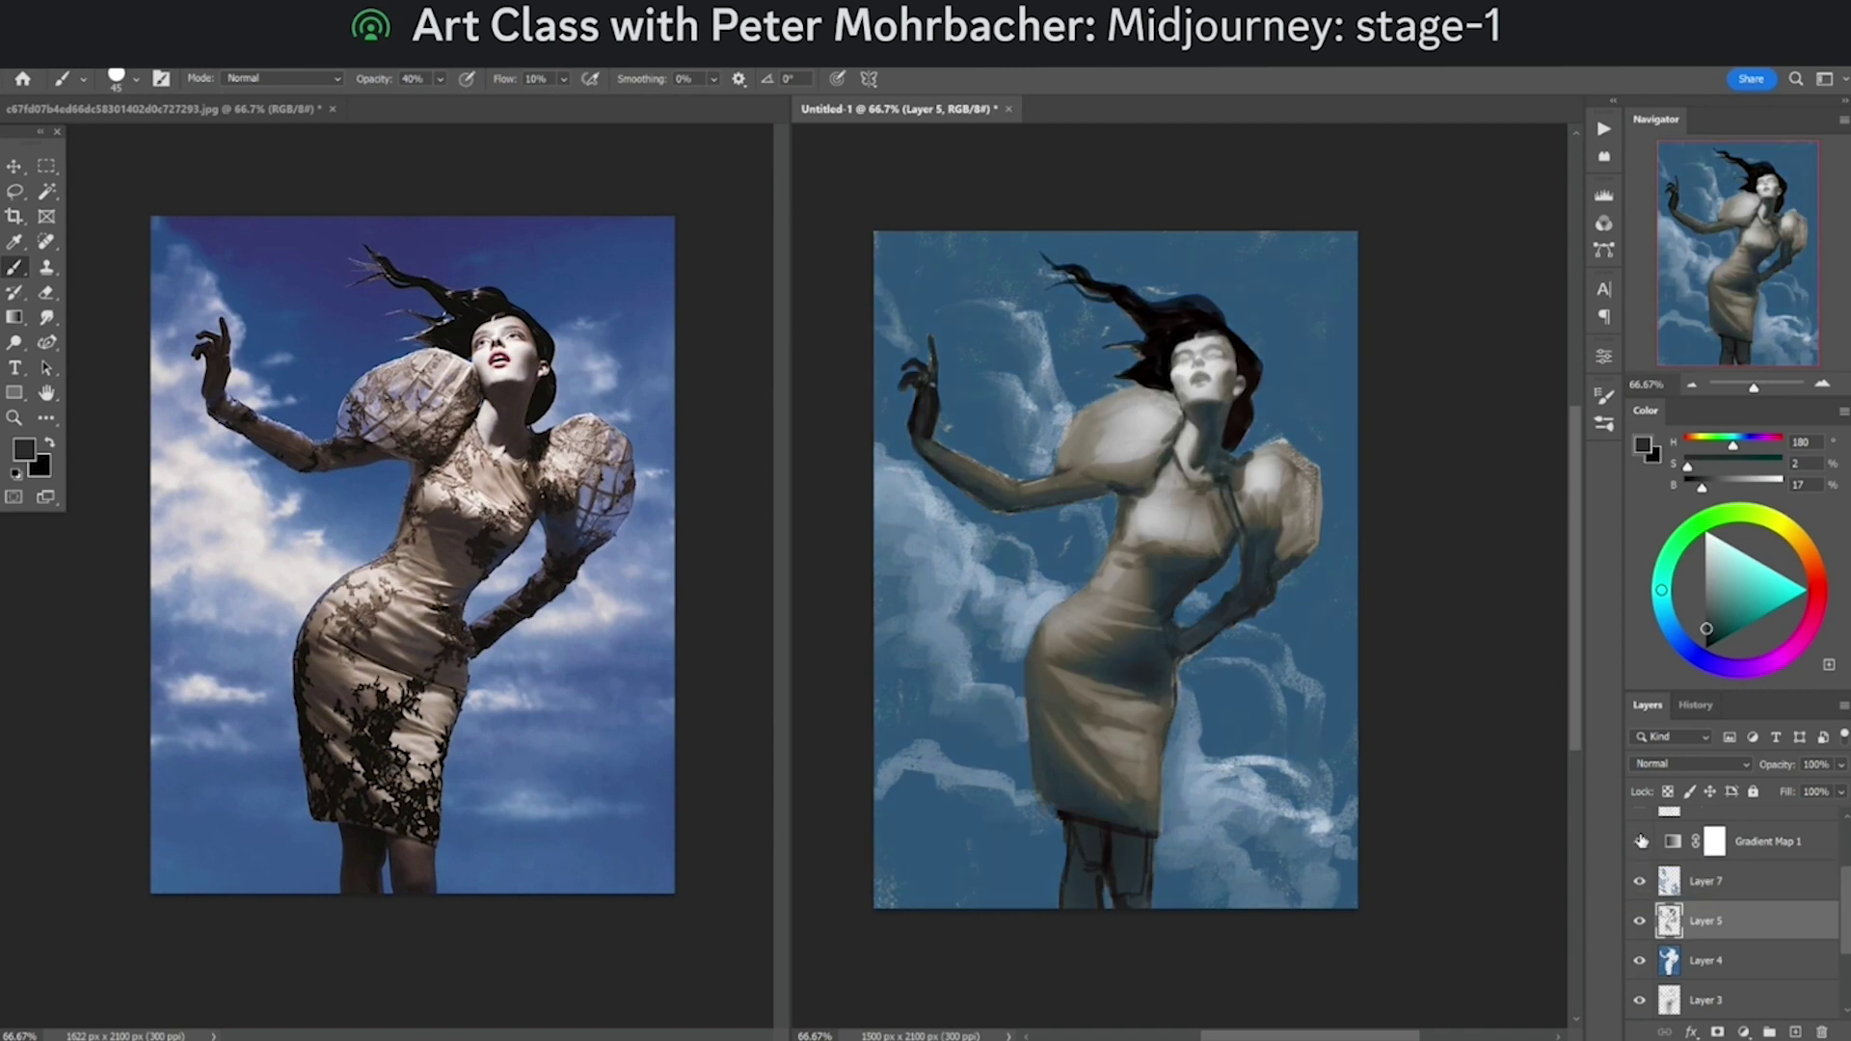
# Step: Select Layer 6 and make it visible, switching it off and on to compare its Hard Light color effect
pyautogui.scroll(2, 1641, 841)
pyautogui.click(1644, 908)
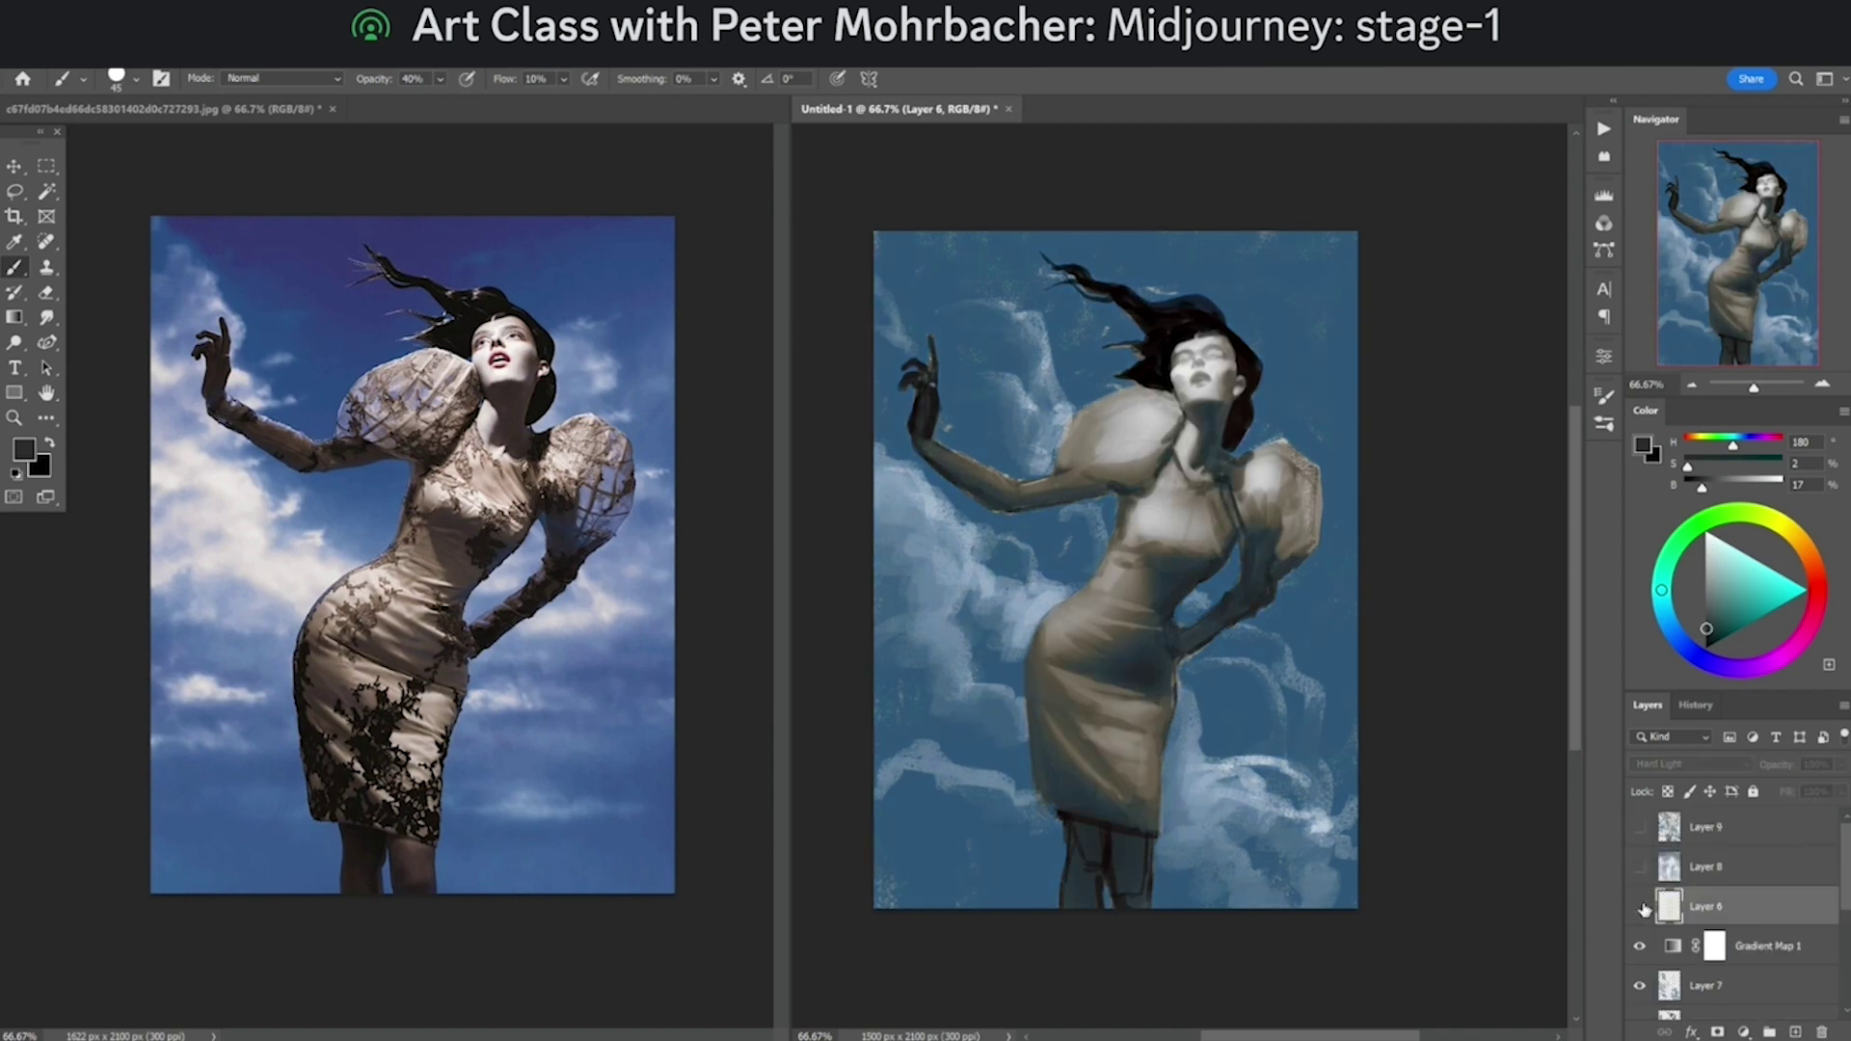
pyautogui.click(1641, 907)
pyautogui.click(1641, 907)
pyautogui.click(1640, 907)
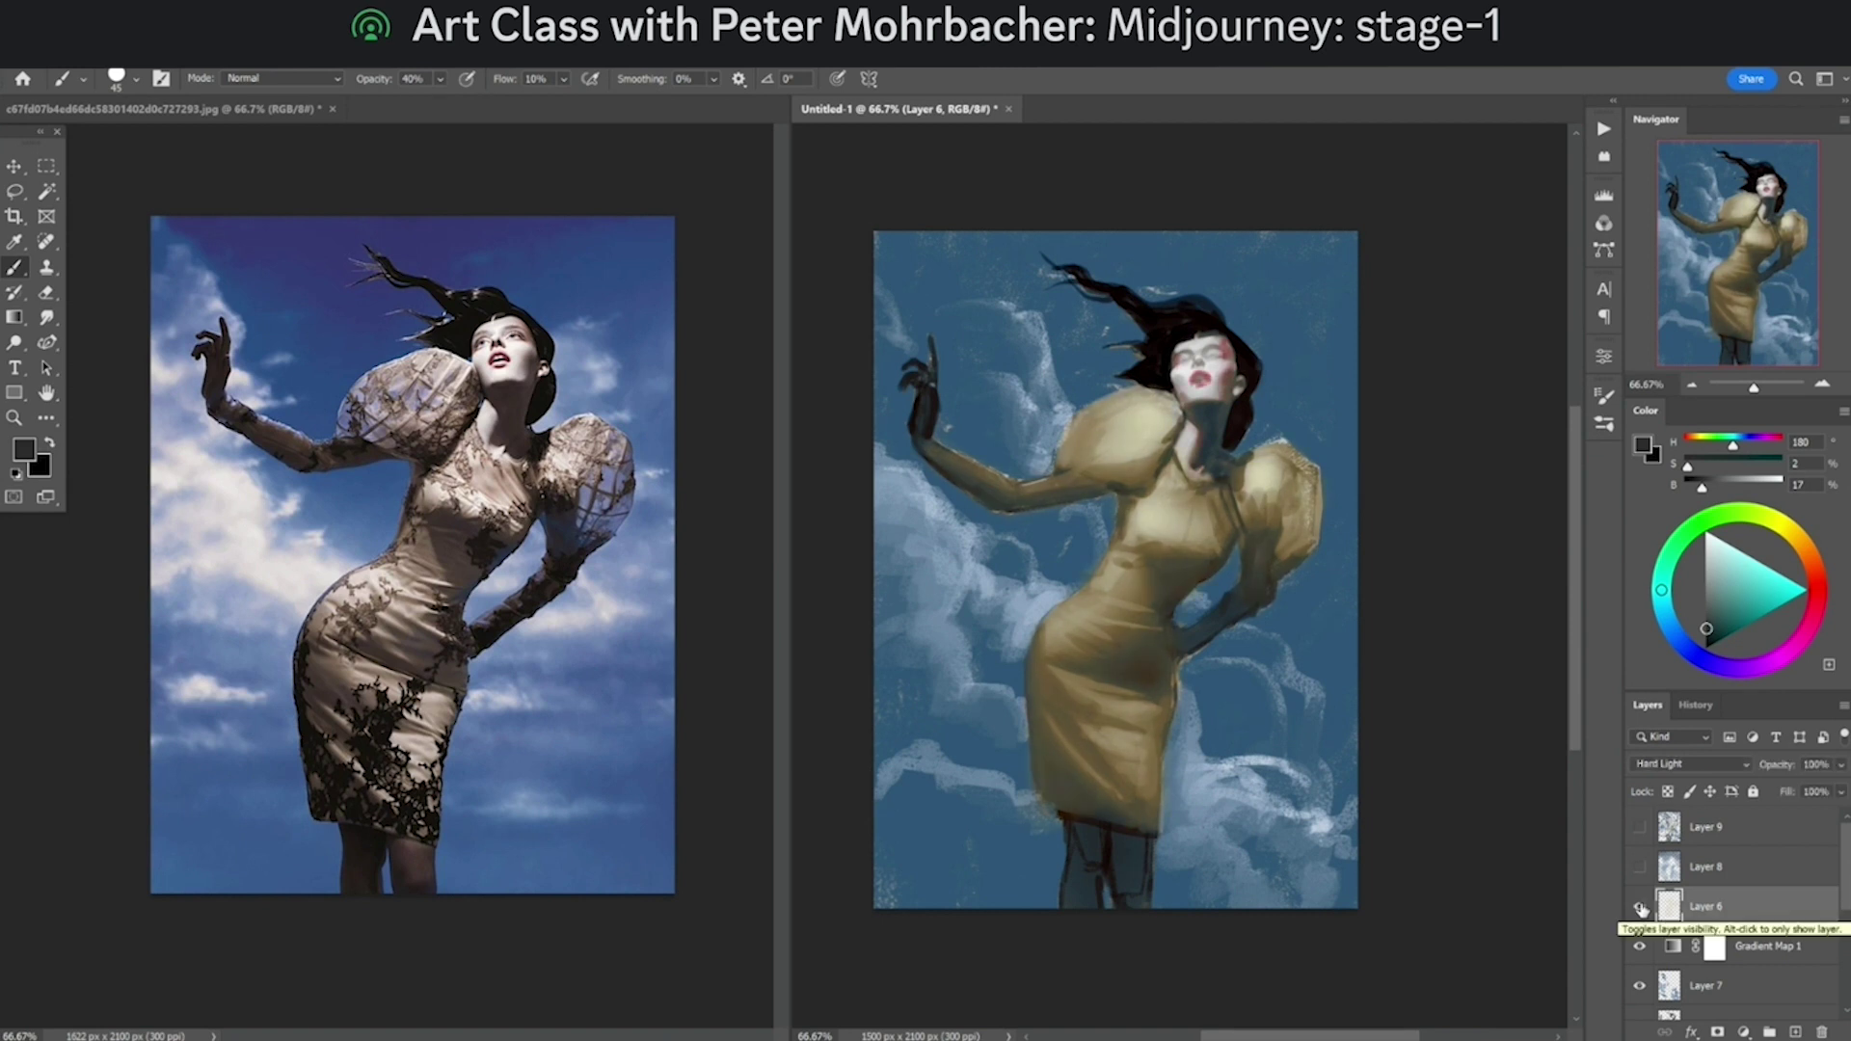
pyautogui.click(1641, 907)
pyautogui.click(1641, 907)
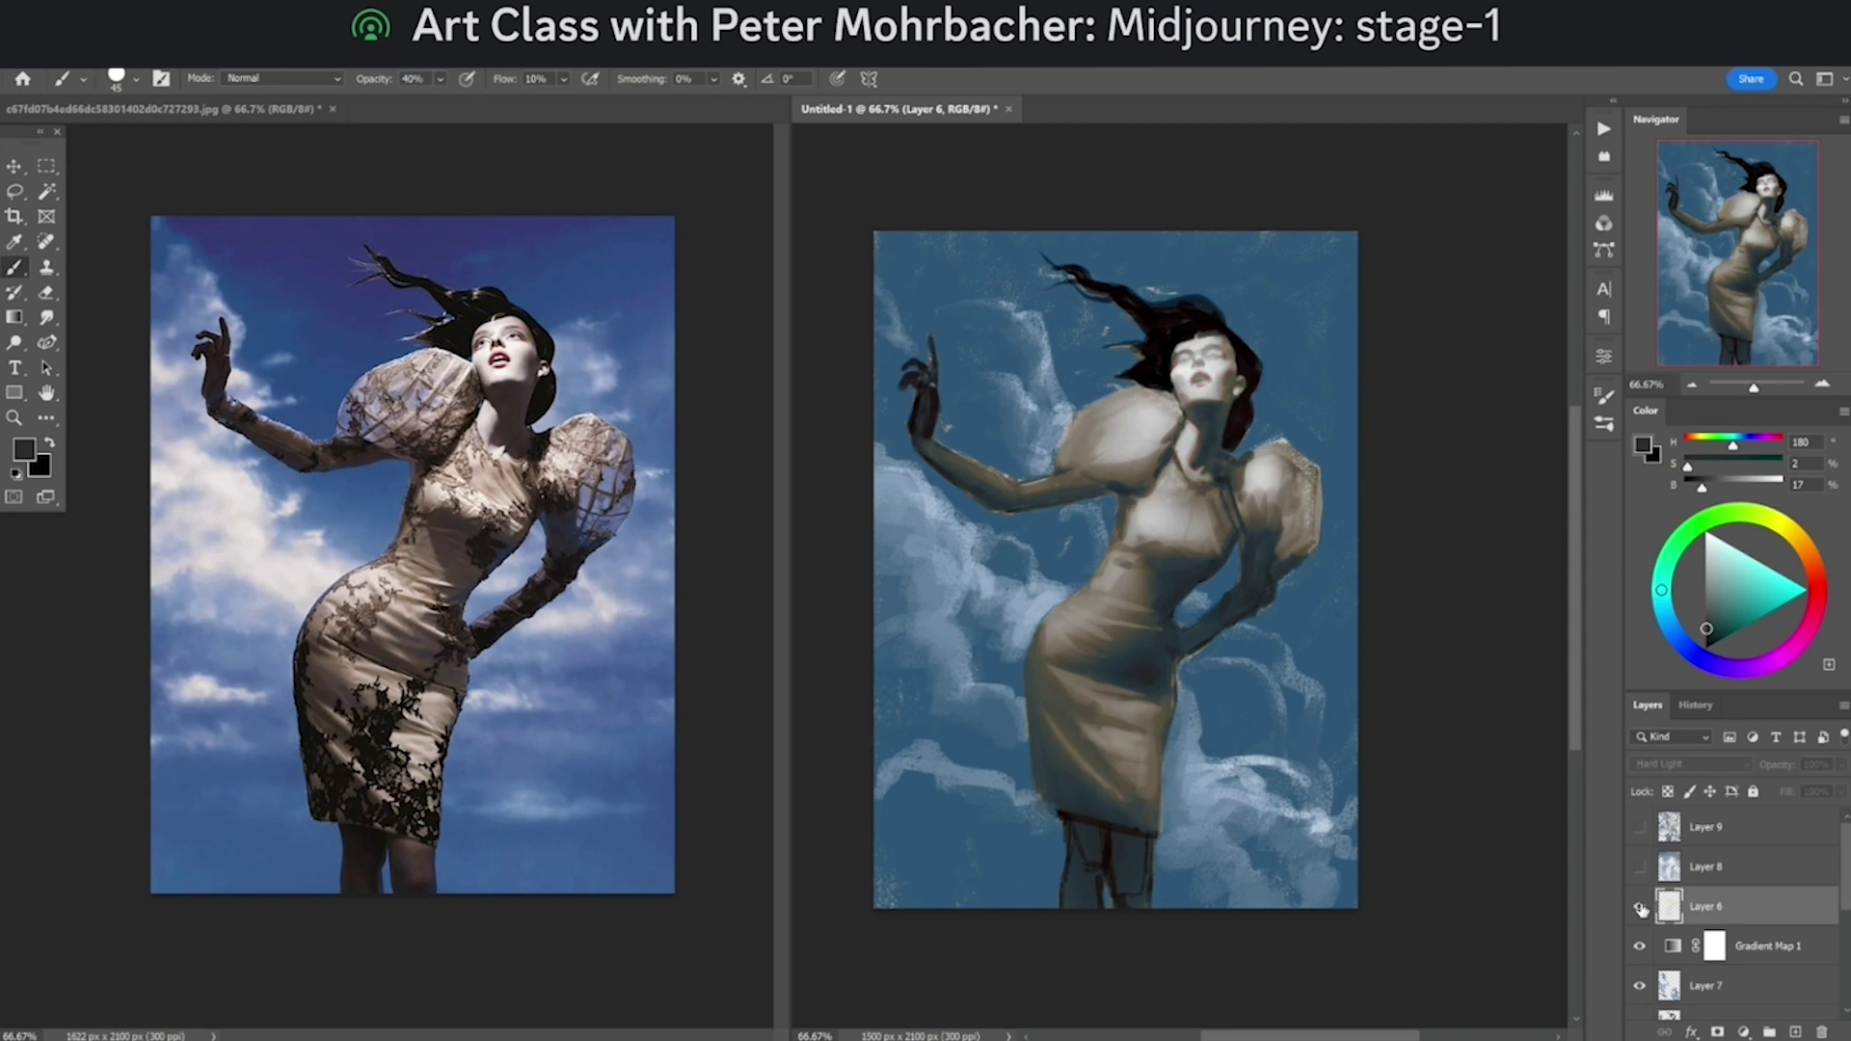
# Step: Select Layer 8, compare the painting with and without it, and leave both Layer 8 and Layer 9 visible
pyautogui.click(1640, 868)
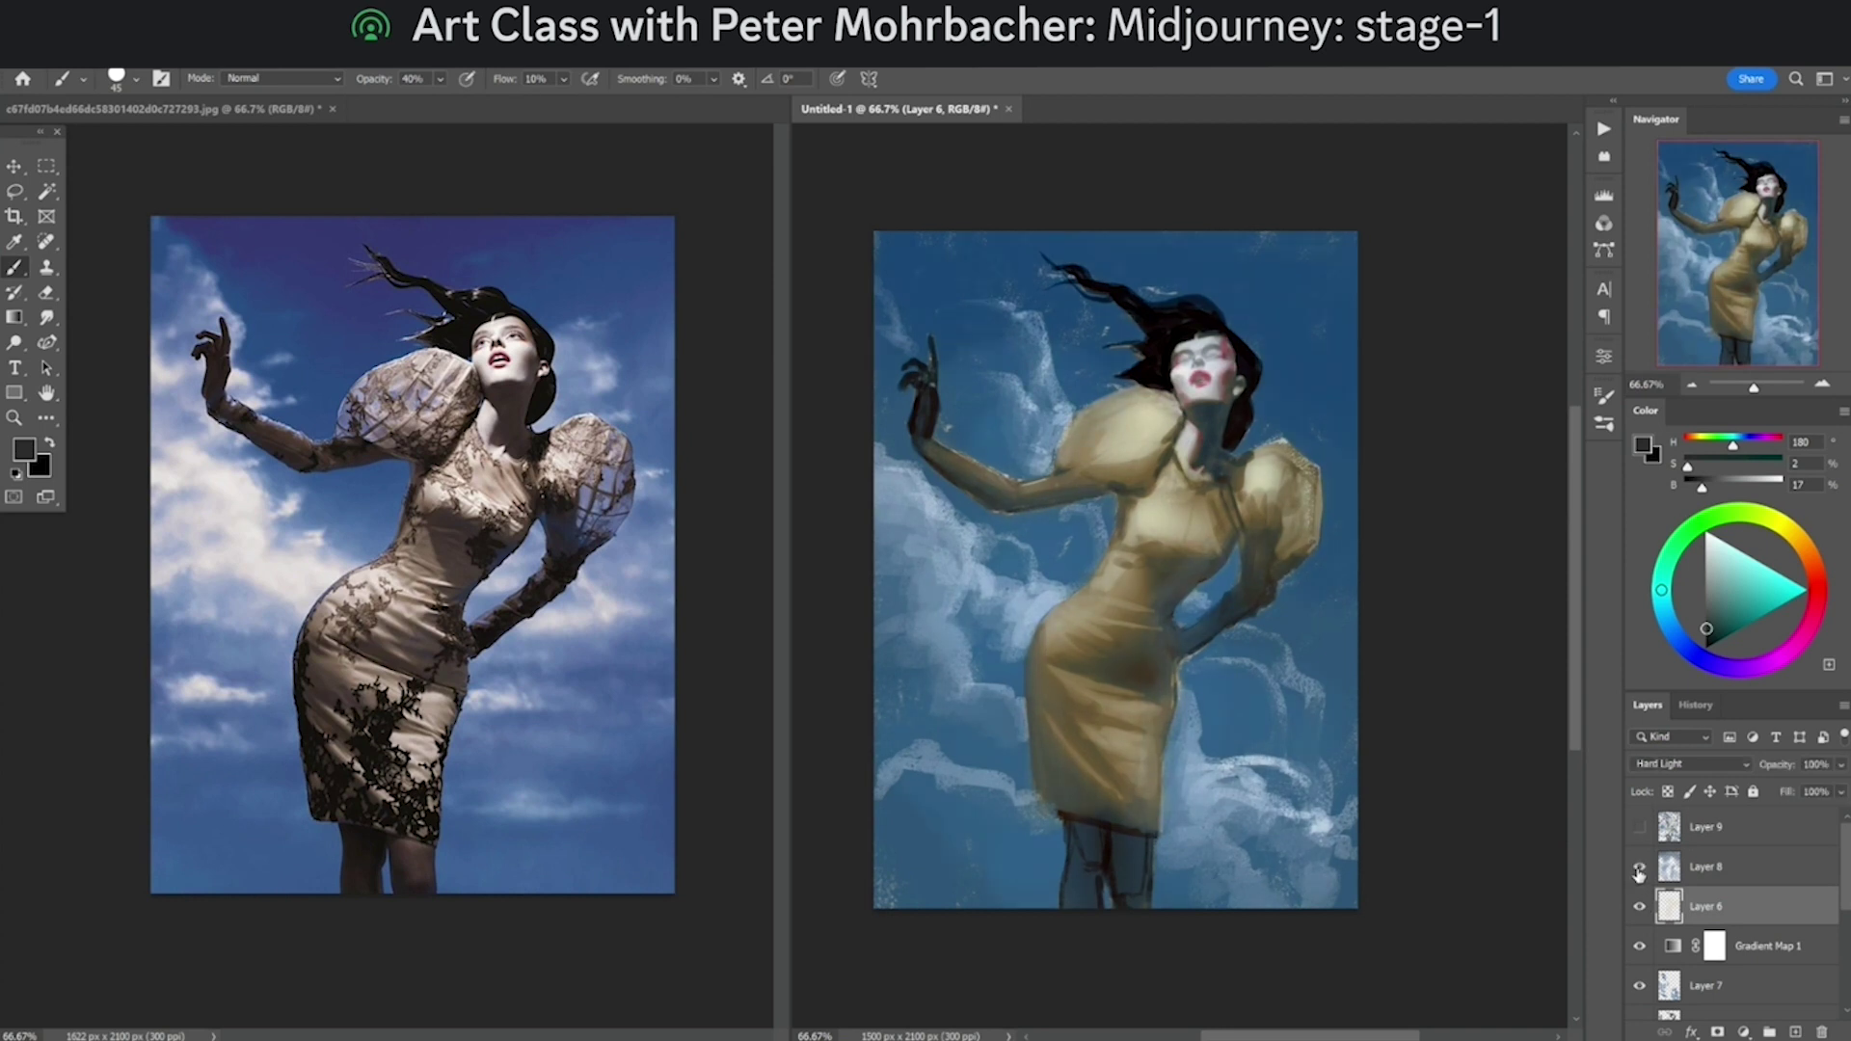
pyautogui.click(1671, 868)
pyautogui.click(1640, 867)
pyautogui.click(1640, 867)
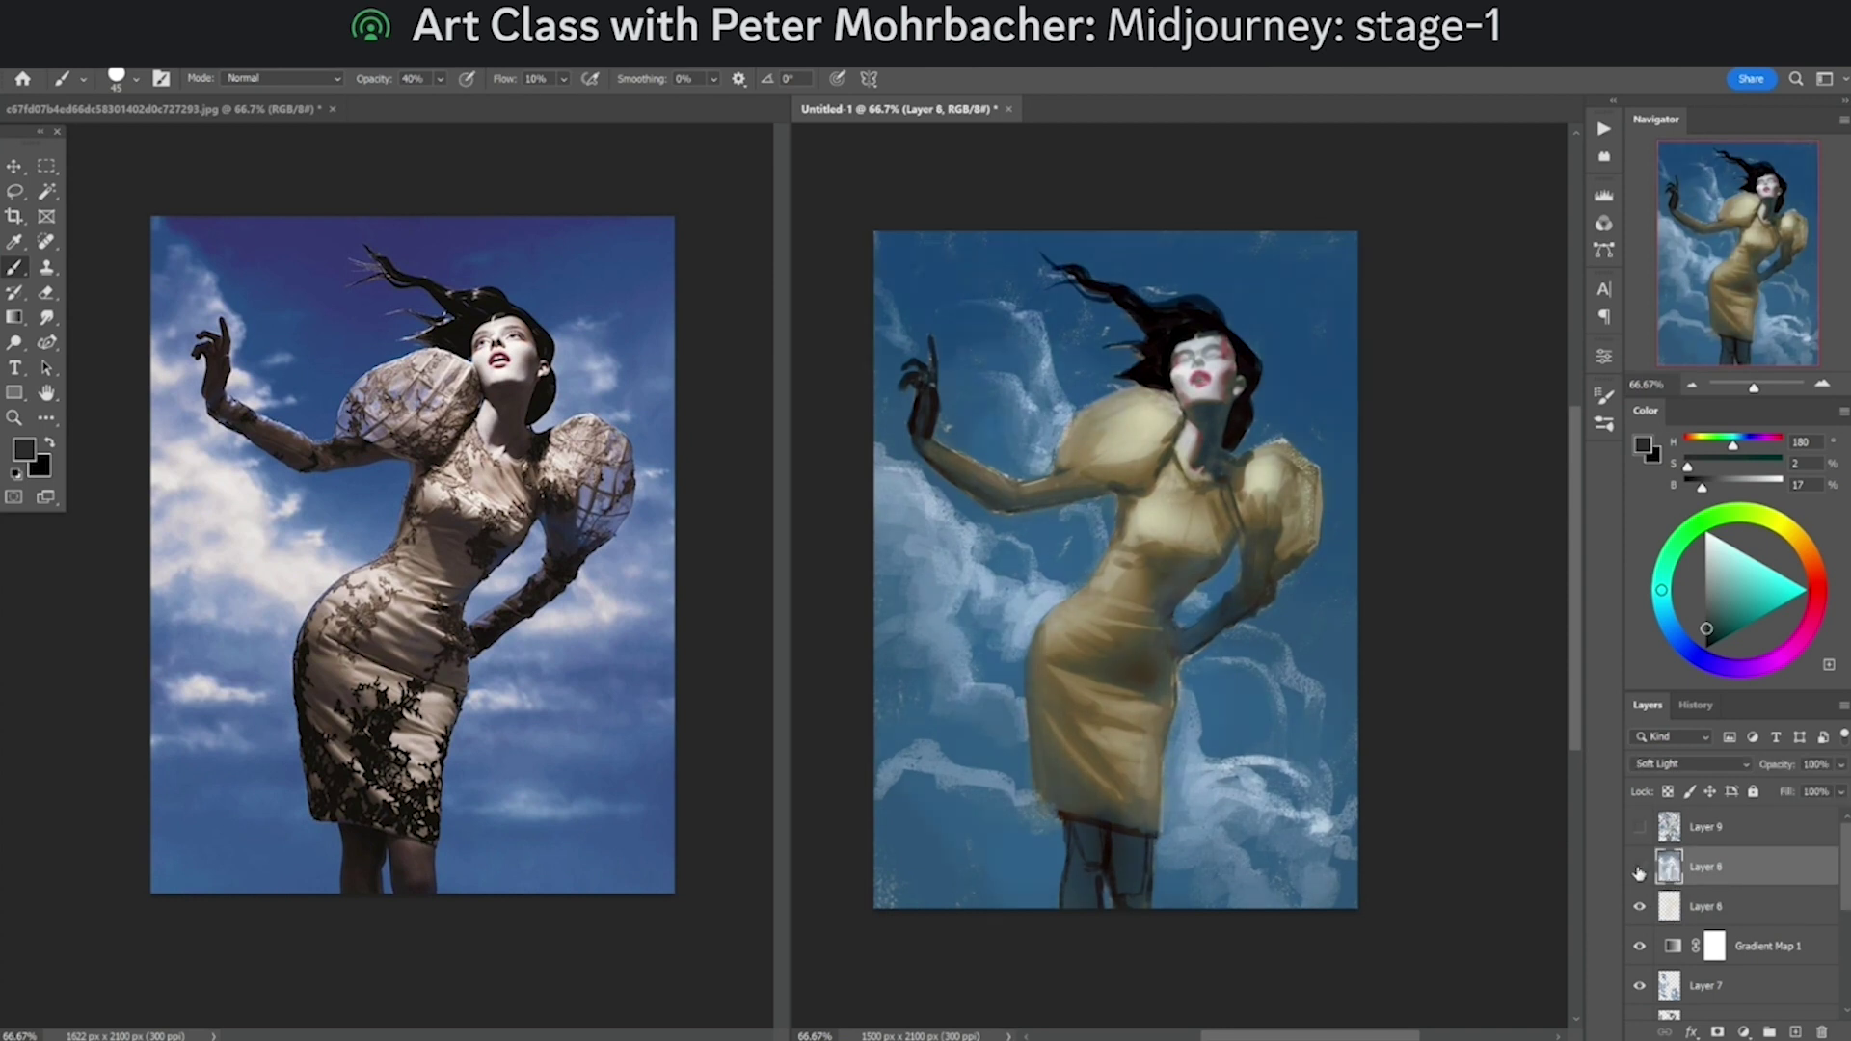
pyautogui.click(1640, 868)
pyautogui.click(1642, 868)
pyautogui.click(1642, 869)
pyautogui.click(1642, 868)
pyautogui.click(1641, 829)
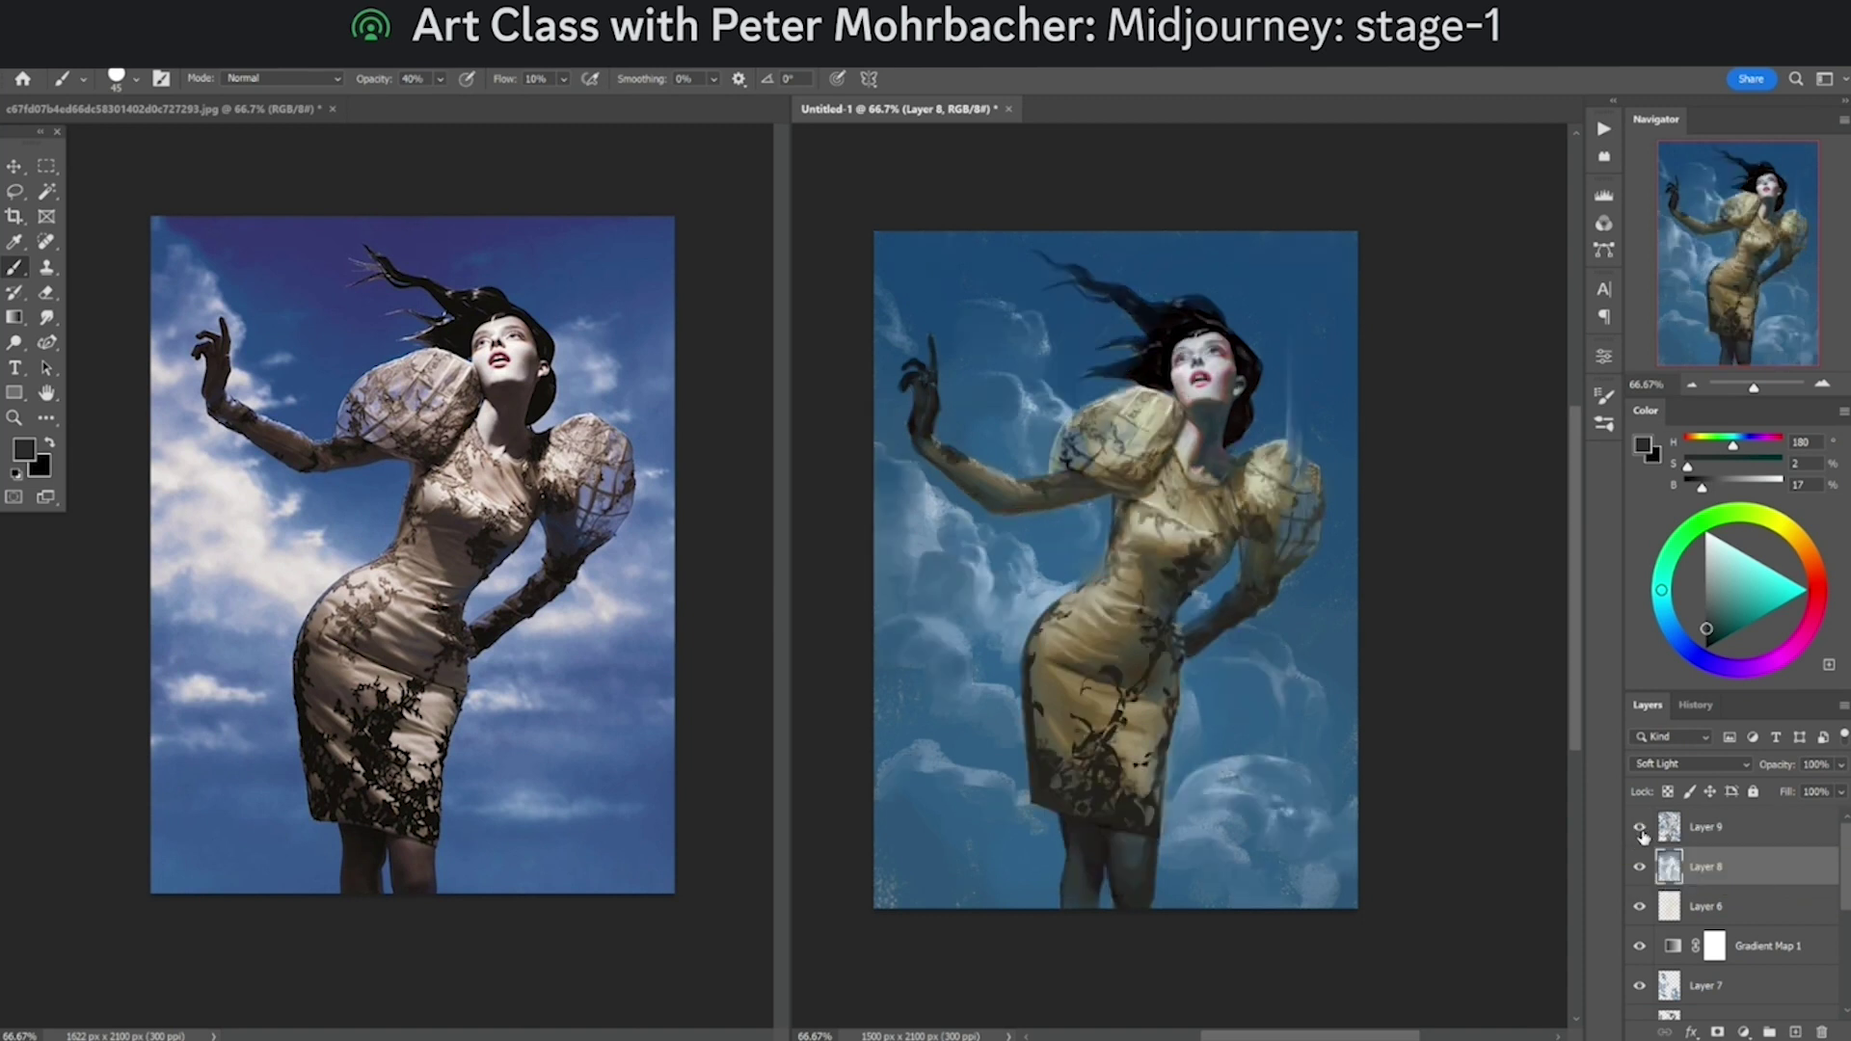
# Step: Isolate Layer 9 to examine its detail strokes up close, and restore the visibility of the other layers
pyautogui.keyDown('alt'); pyautogui.click(1641, 829); pyautogui.keyUp('alt')
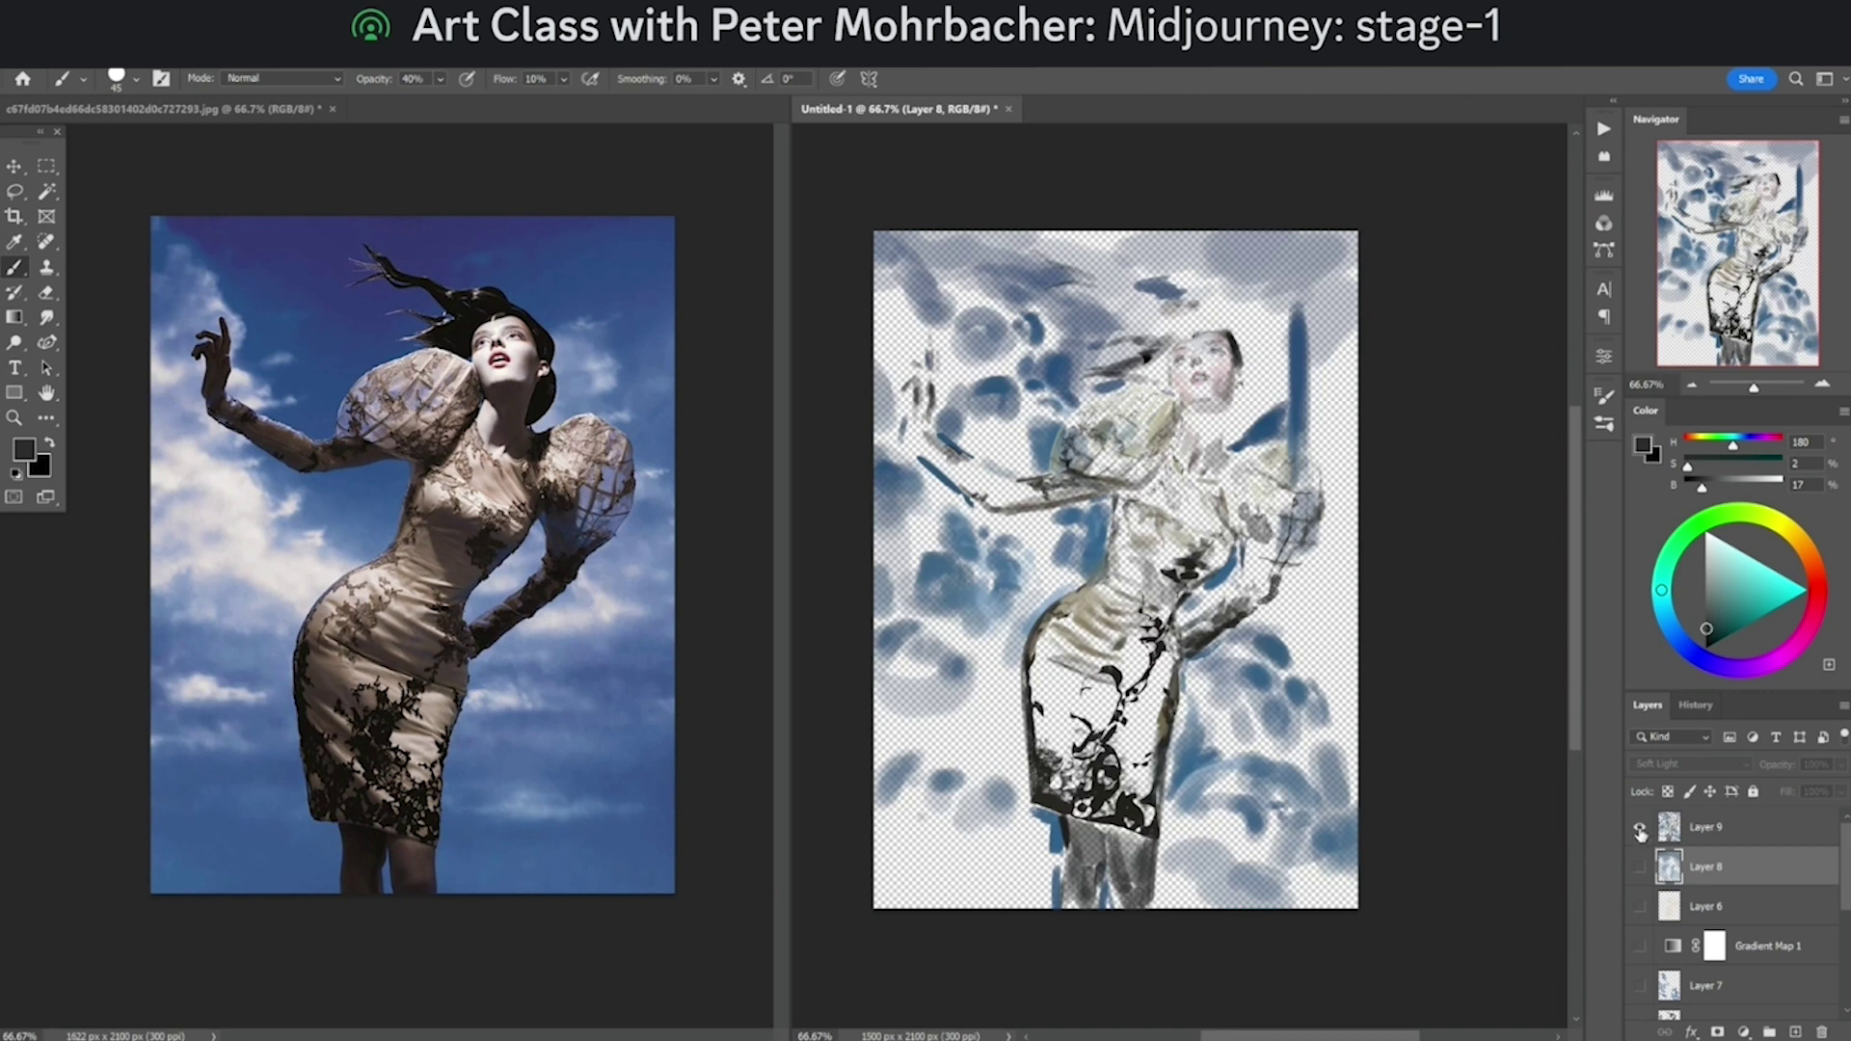
pyautogui.keyDown('ctrl'); pyautogui.click(1184, 494); pyautogui.keyUp('ctrl')
pyautogui.keyDown('ctrl'); pyautogui.click(1184, 494); pyautogui.keyUp('ctrl')
pyautogui.keyDown('ctrl'); pyautogui.click(1183, 495); pyautogui.keyUp('ctrl')
pyautogui.moveTo(1117, 345); pyautogui.dragTo(1195, 289)
pyautogui.moveTo(1003, 641); pyautogui.dragTo(1403, 504)
pyautogui.scroll(-5, 1403, 503)
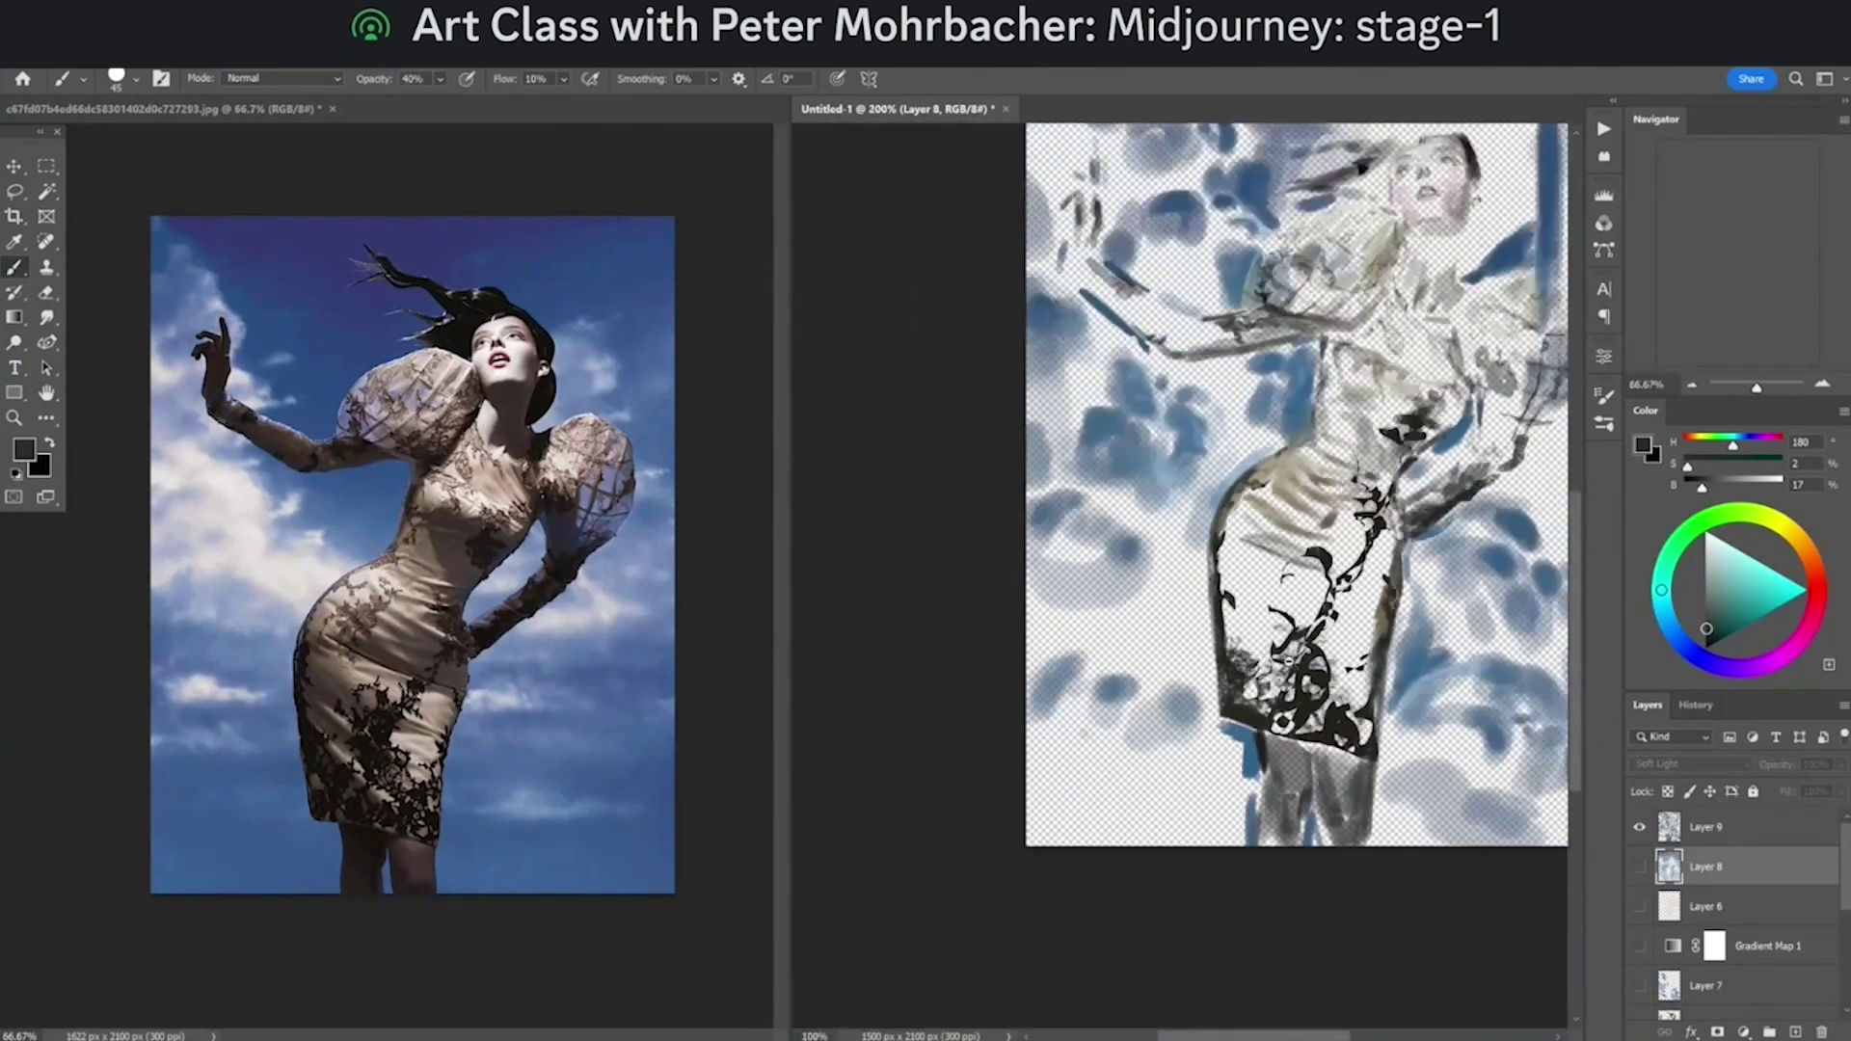
pyautogui.scroll(-4, 1297, 482)
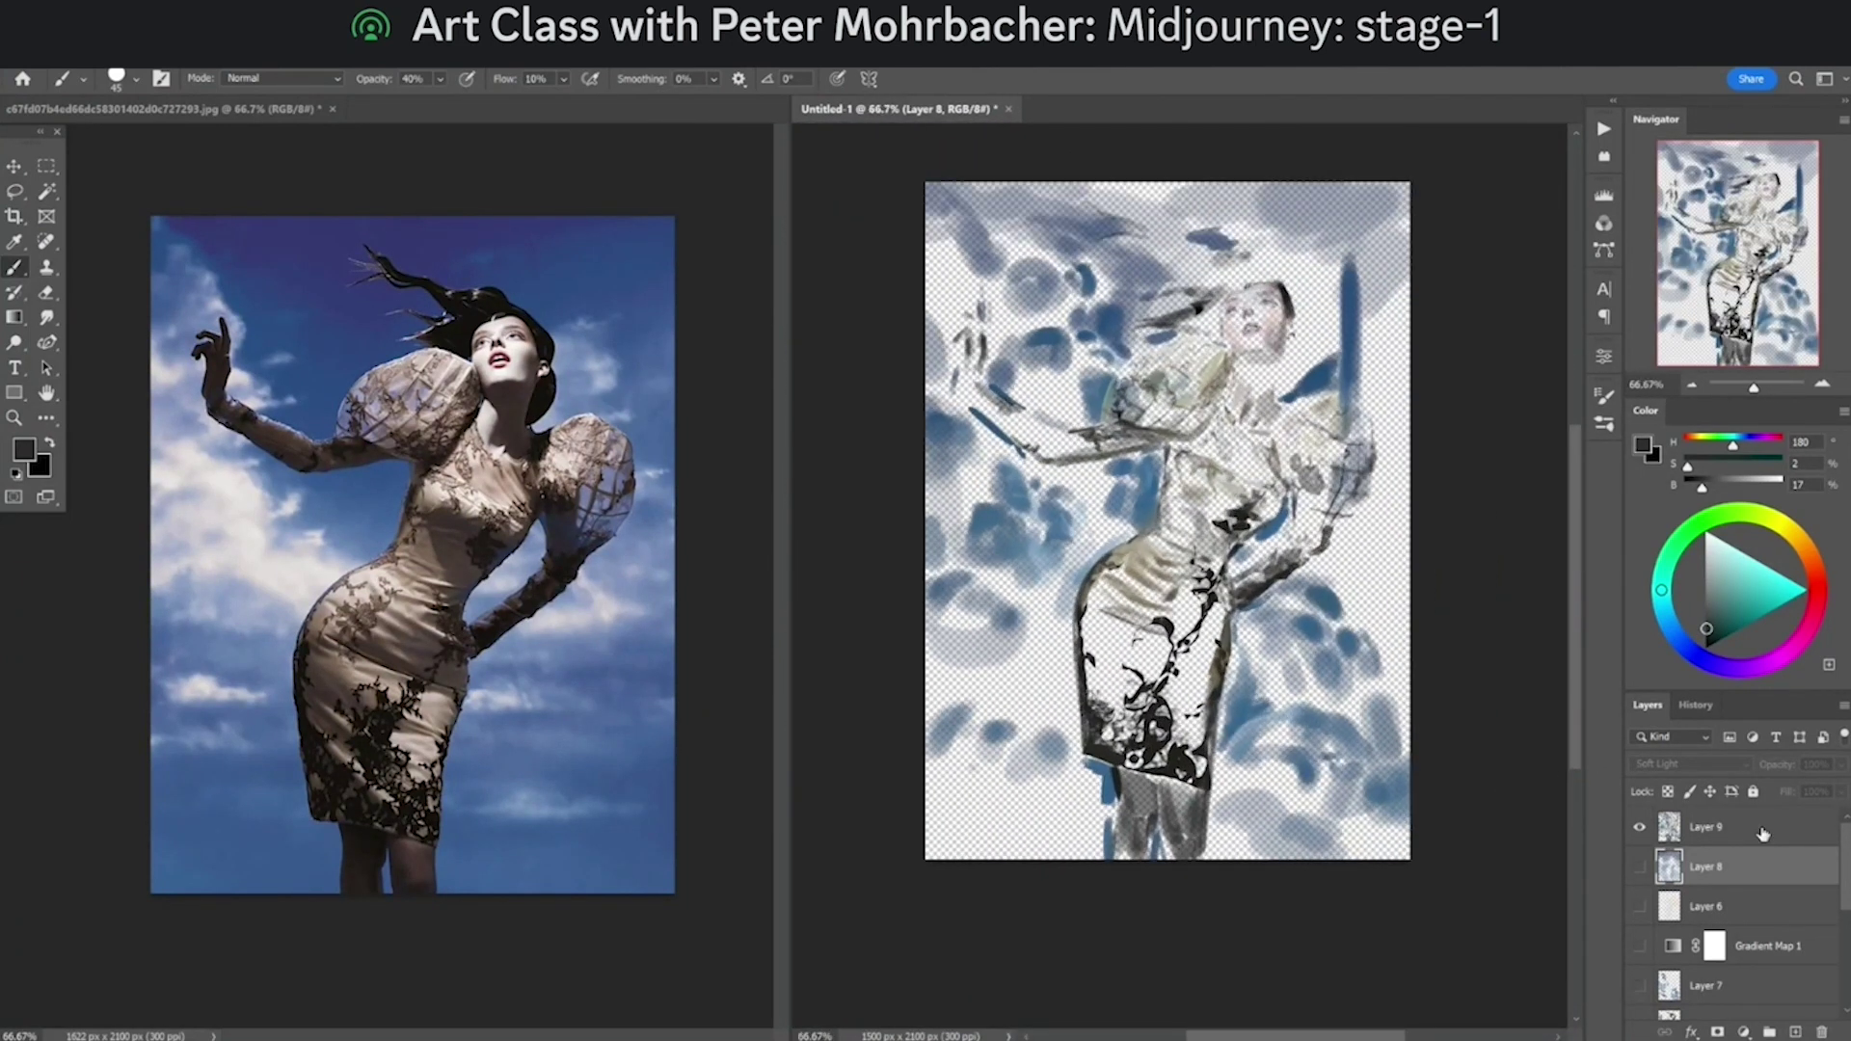
pyautogui.keyDown('alt'); pyautogui.click(1640, 827); pyautogui.keyUp('alt')
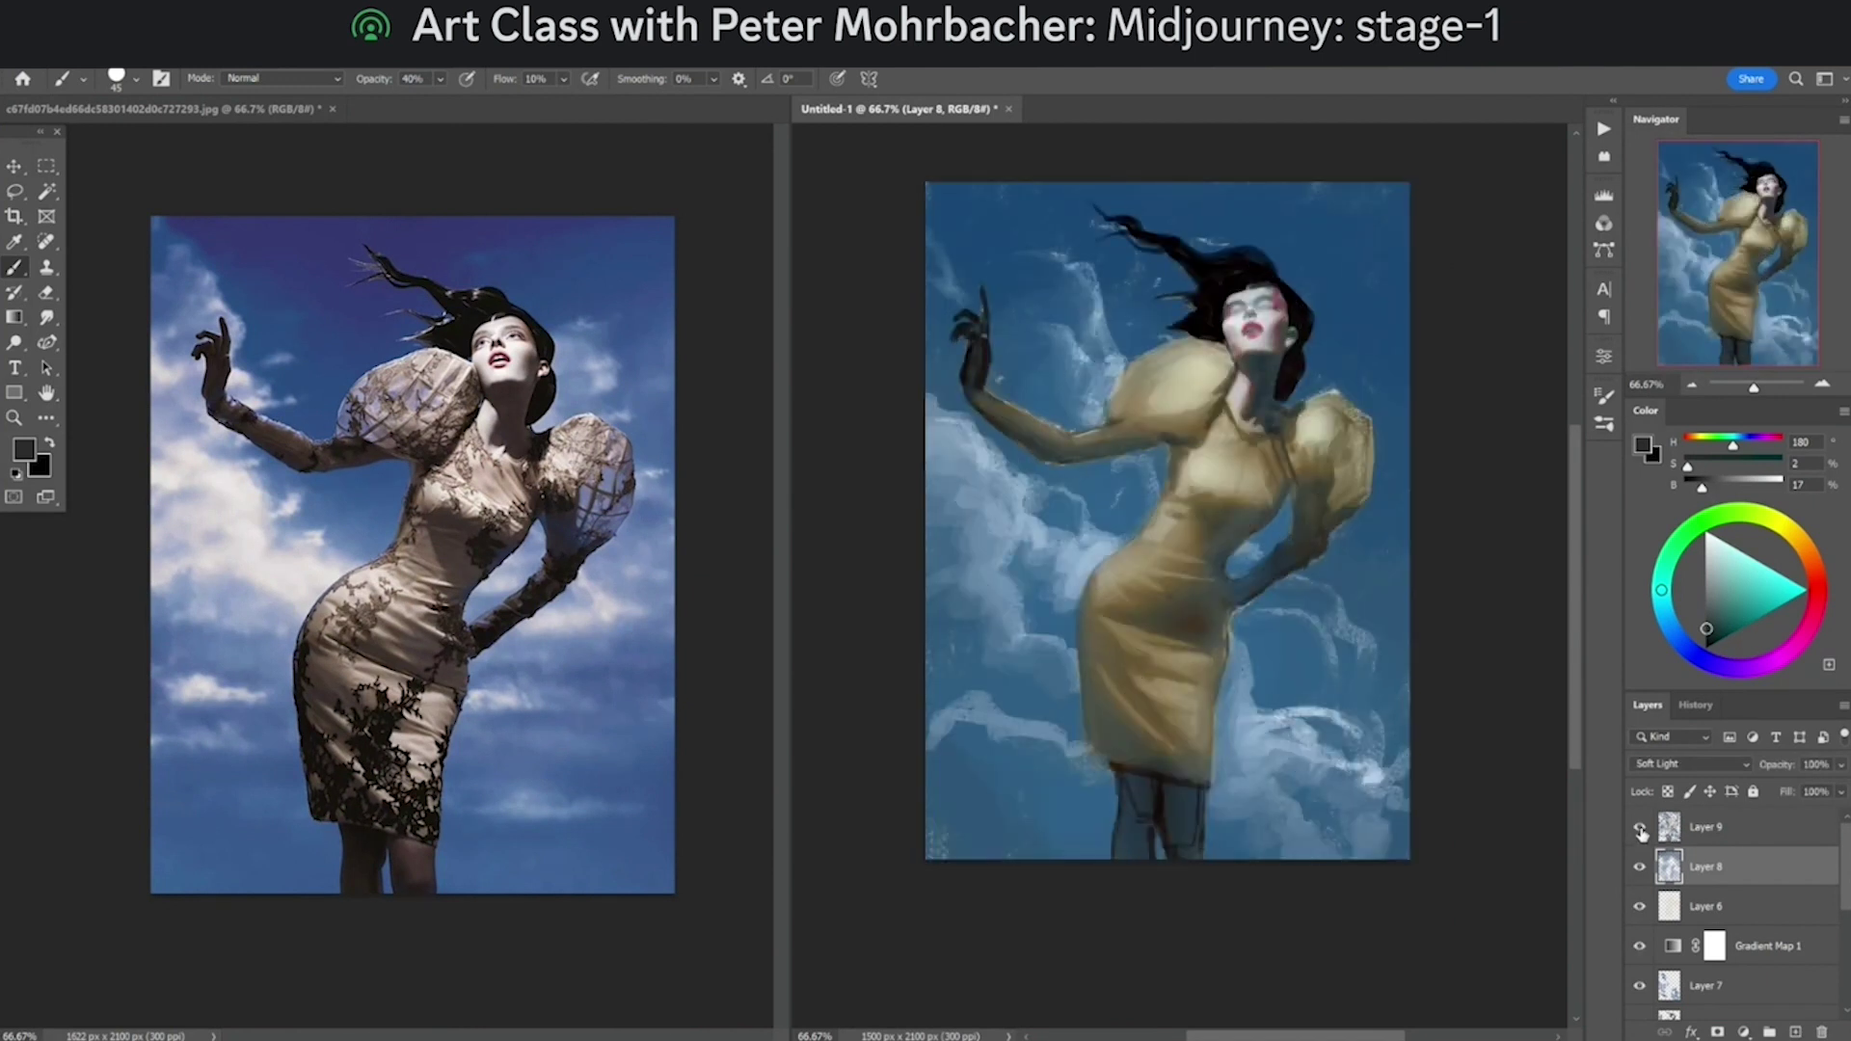
# Step: Compare the painting with and without the detail work on Layer 9, switching that layer off and on repeatedly
pyautogui.click(1640, 827)
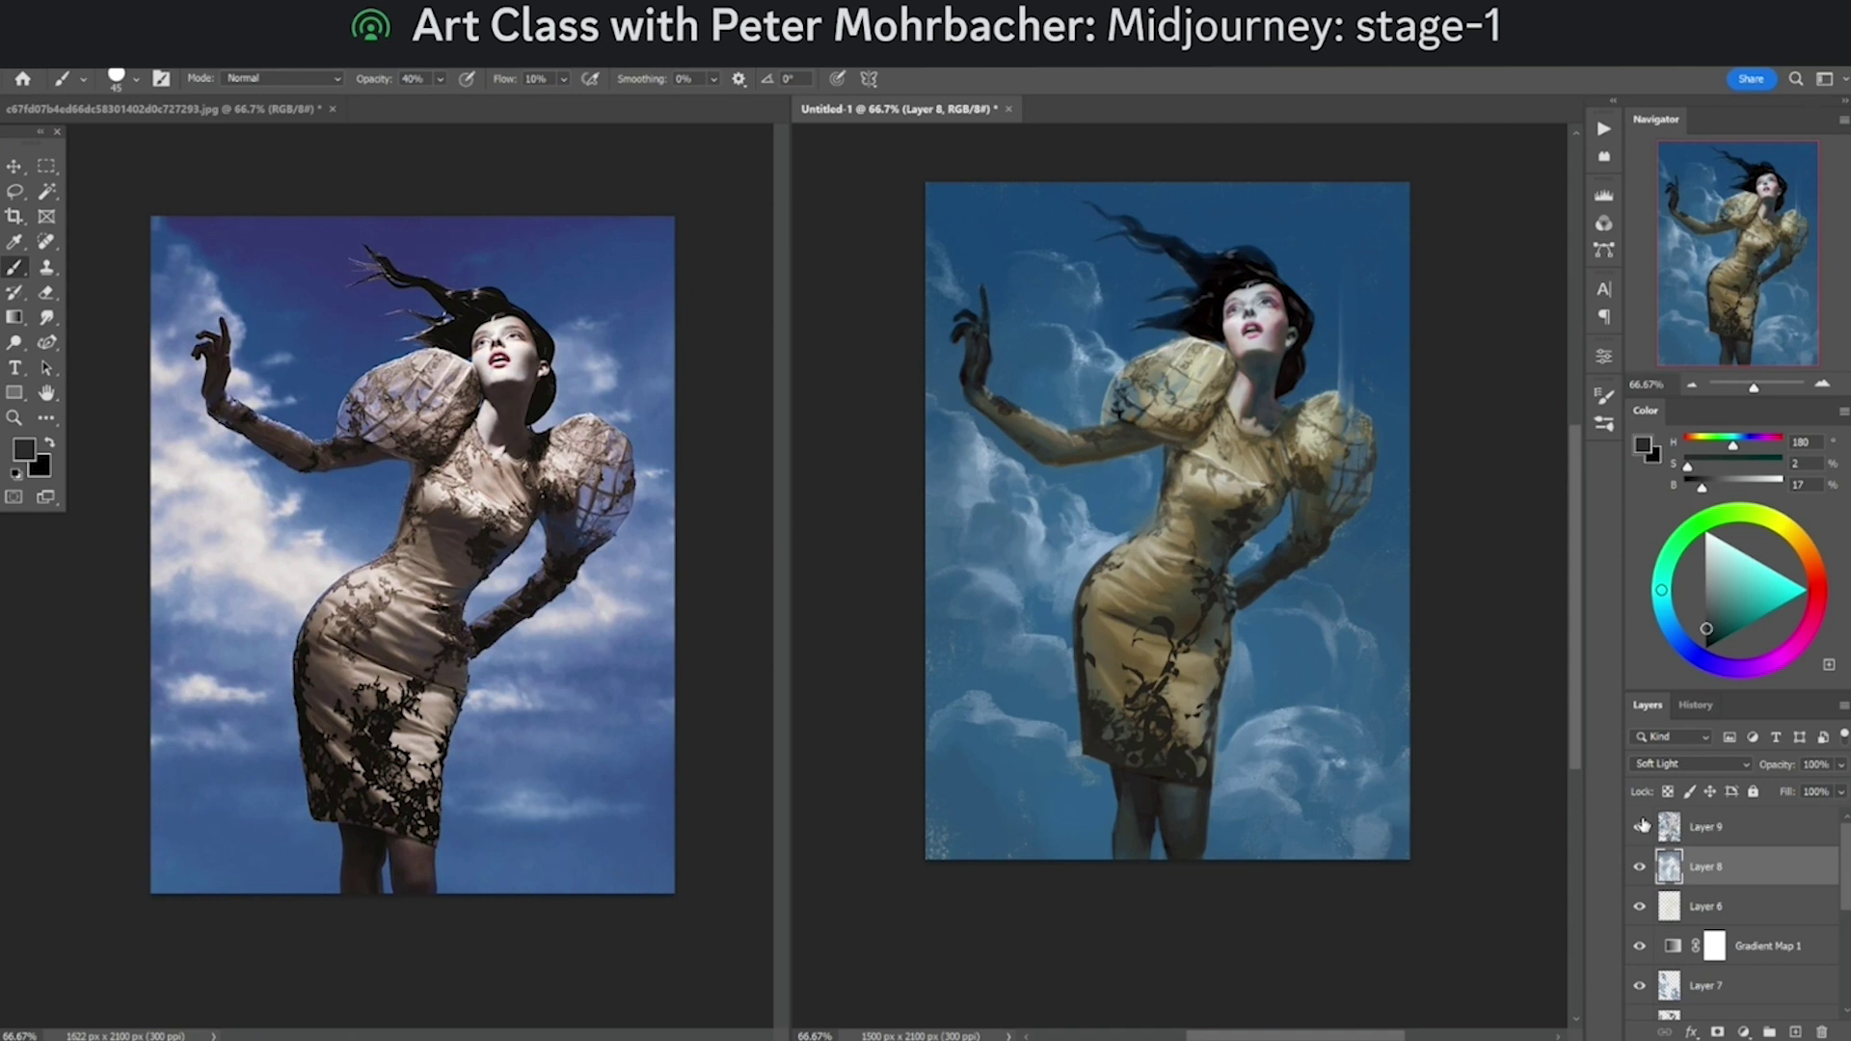
pyautogui.click(1640, 826)
pyautogui.click(1640, 826)
pyautogui.click(1644, 826)
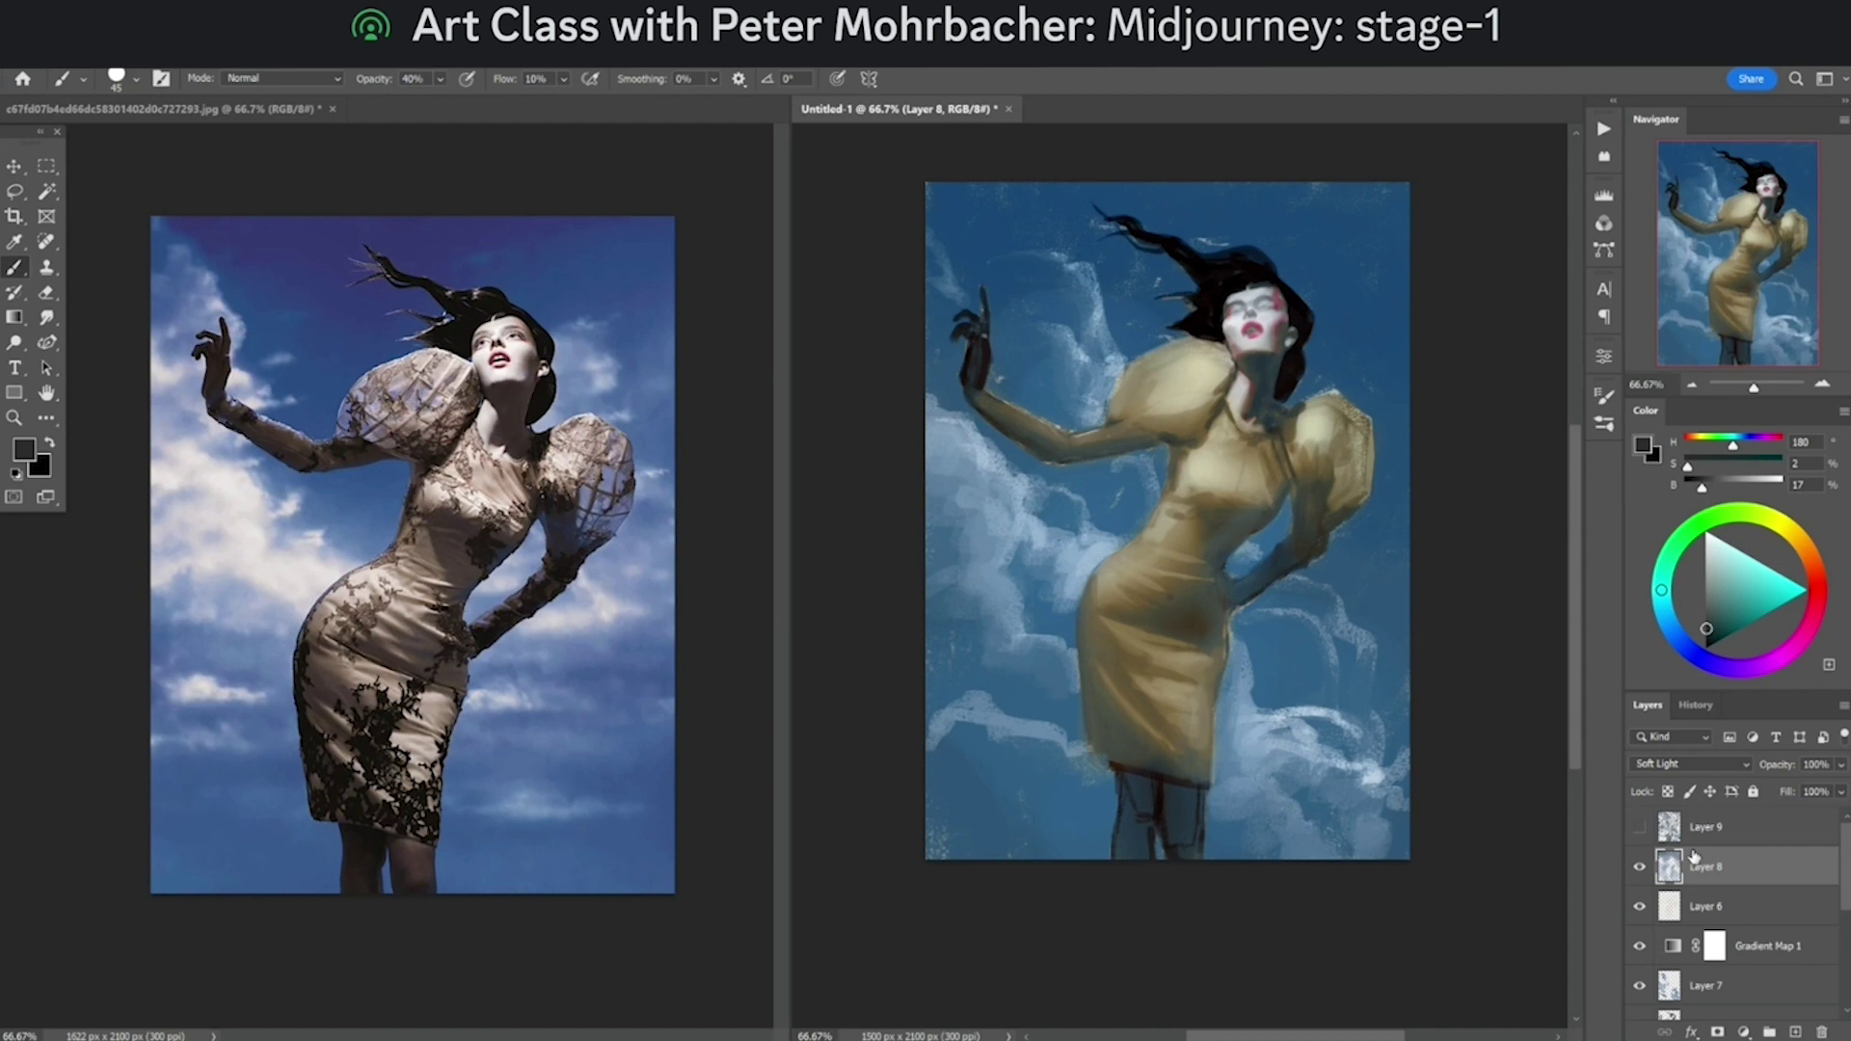
pyautogui.click(1640, 828)
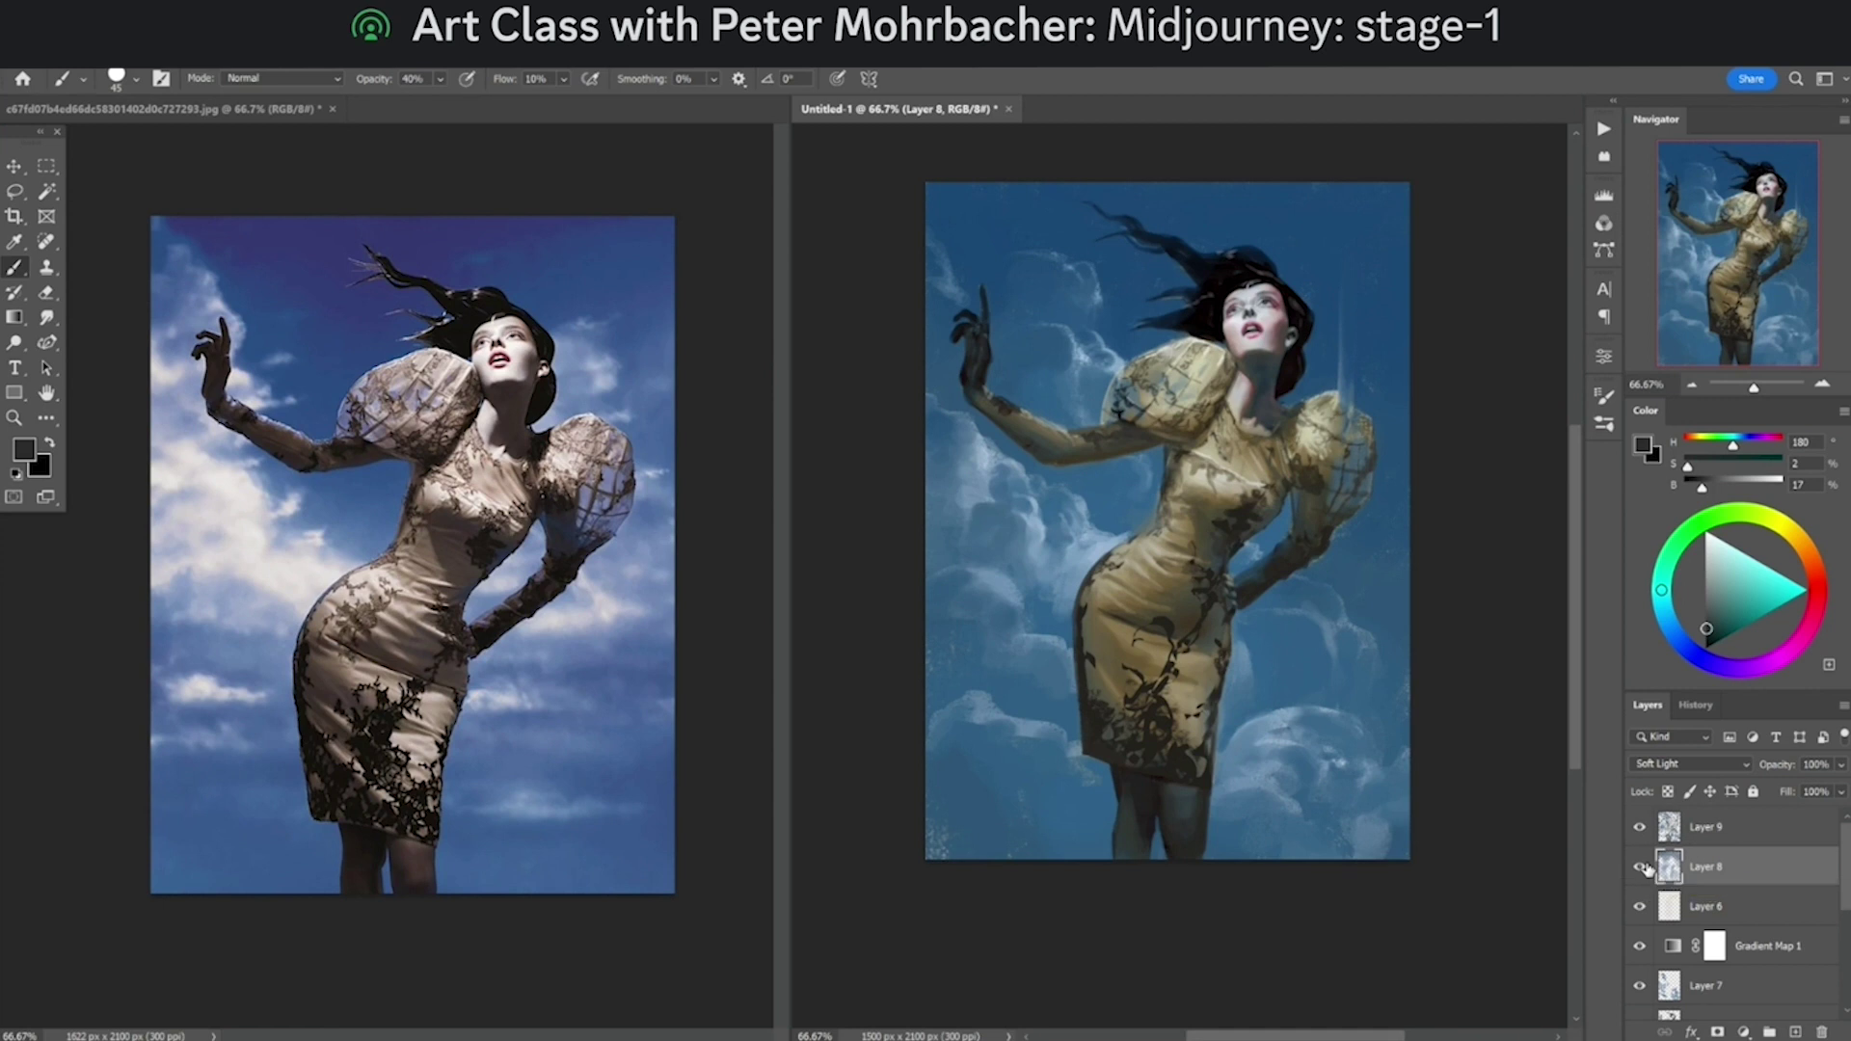
pyautogui.click(1640, 827)
pyautogui.click(1640, 828)
pyautogui.click(1642, 827)
pyautogui.click(1642, 827)
pyautogui.click(1642, 827)
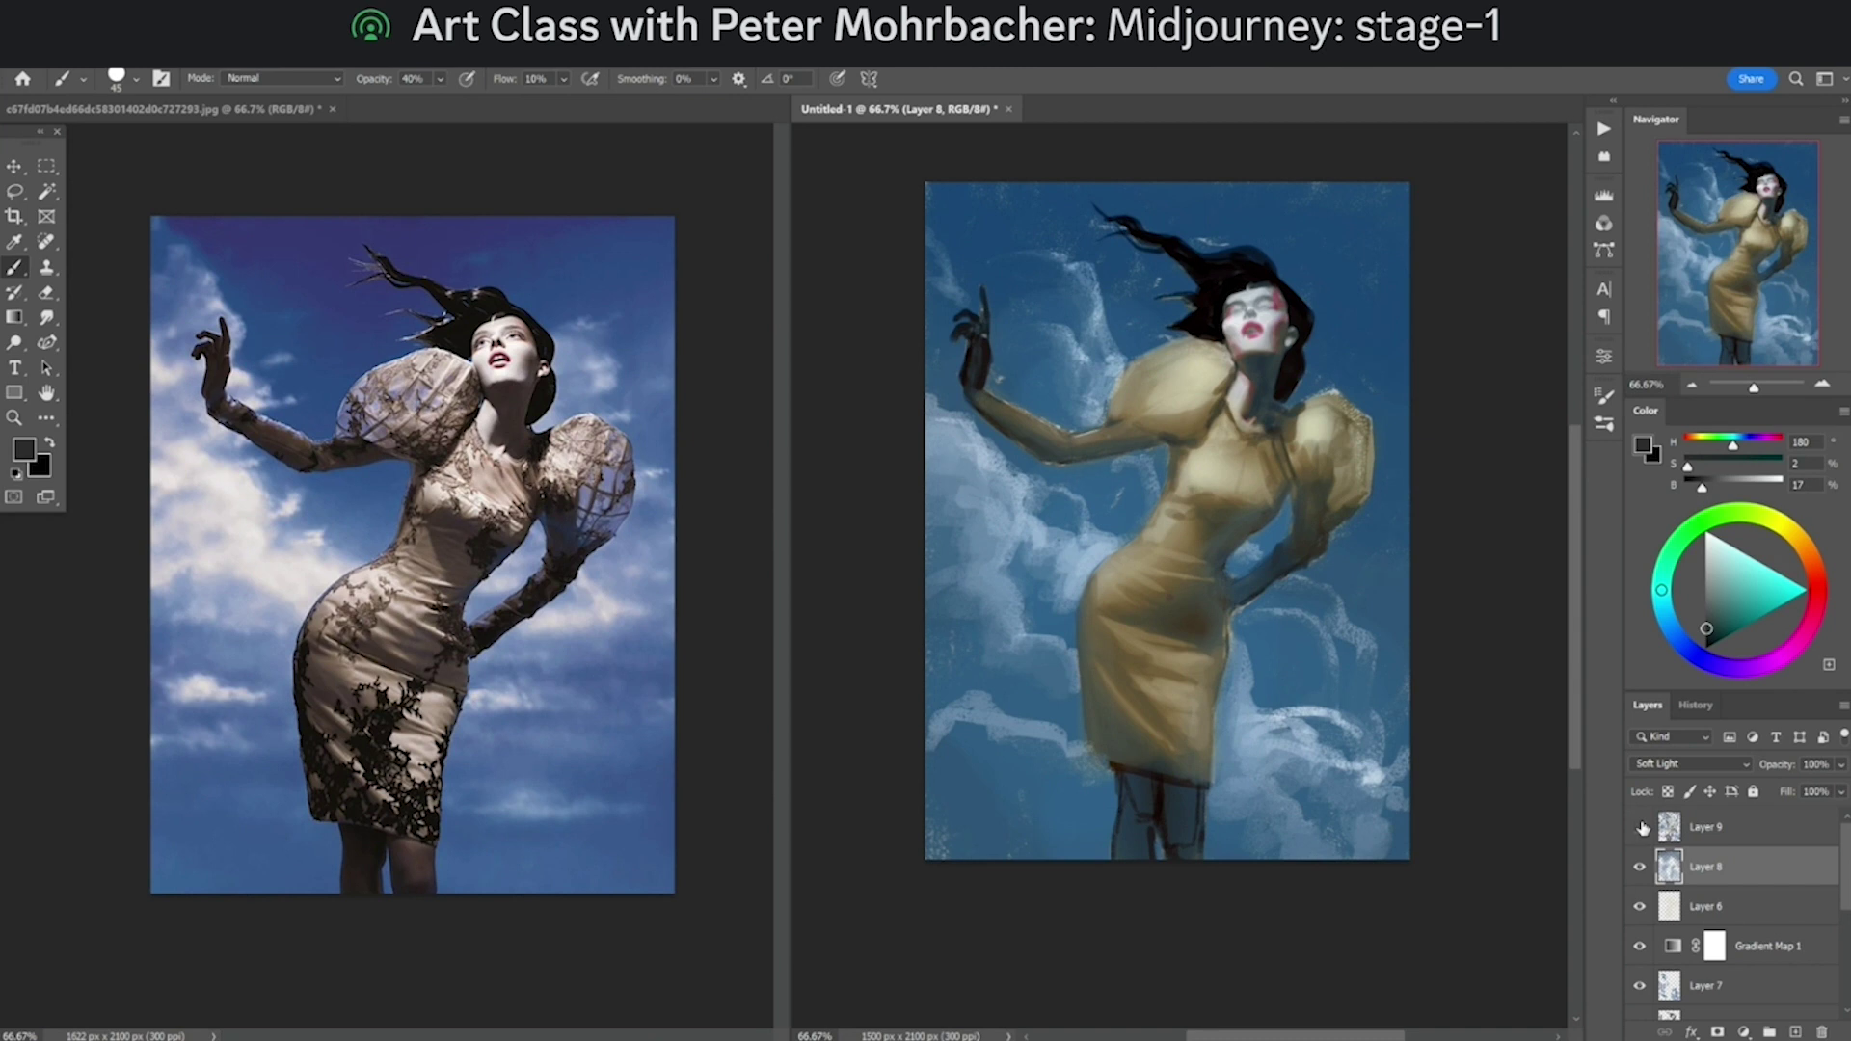
pyautogui.click(1642, 828)
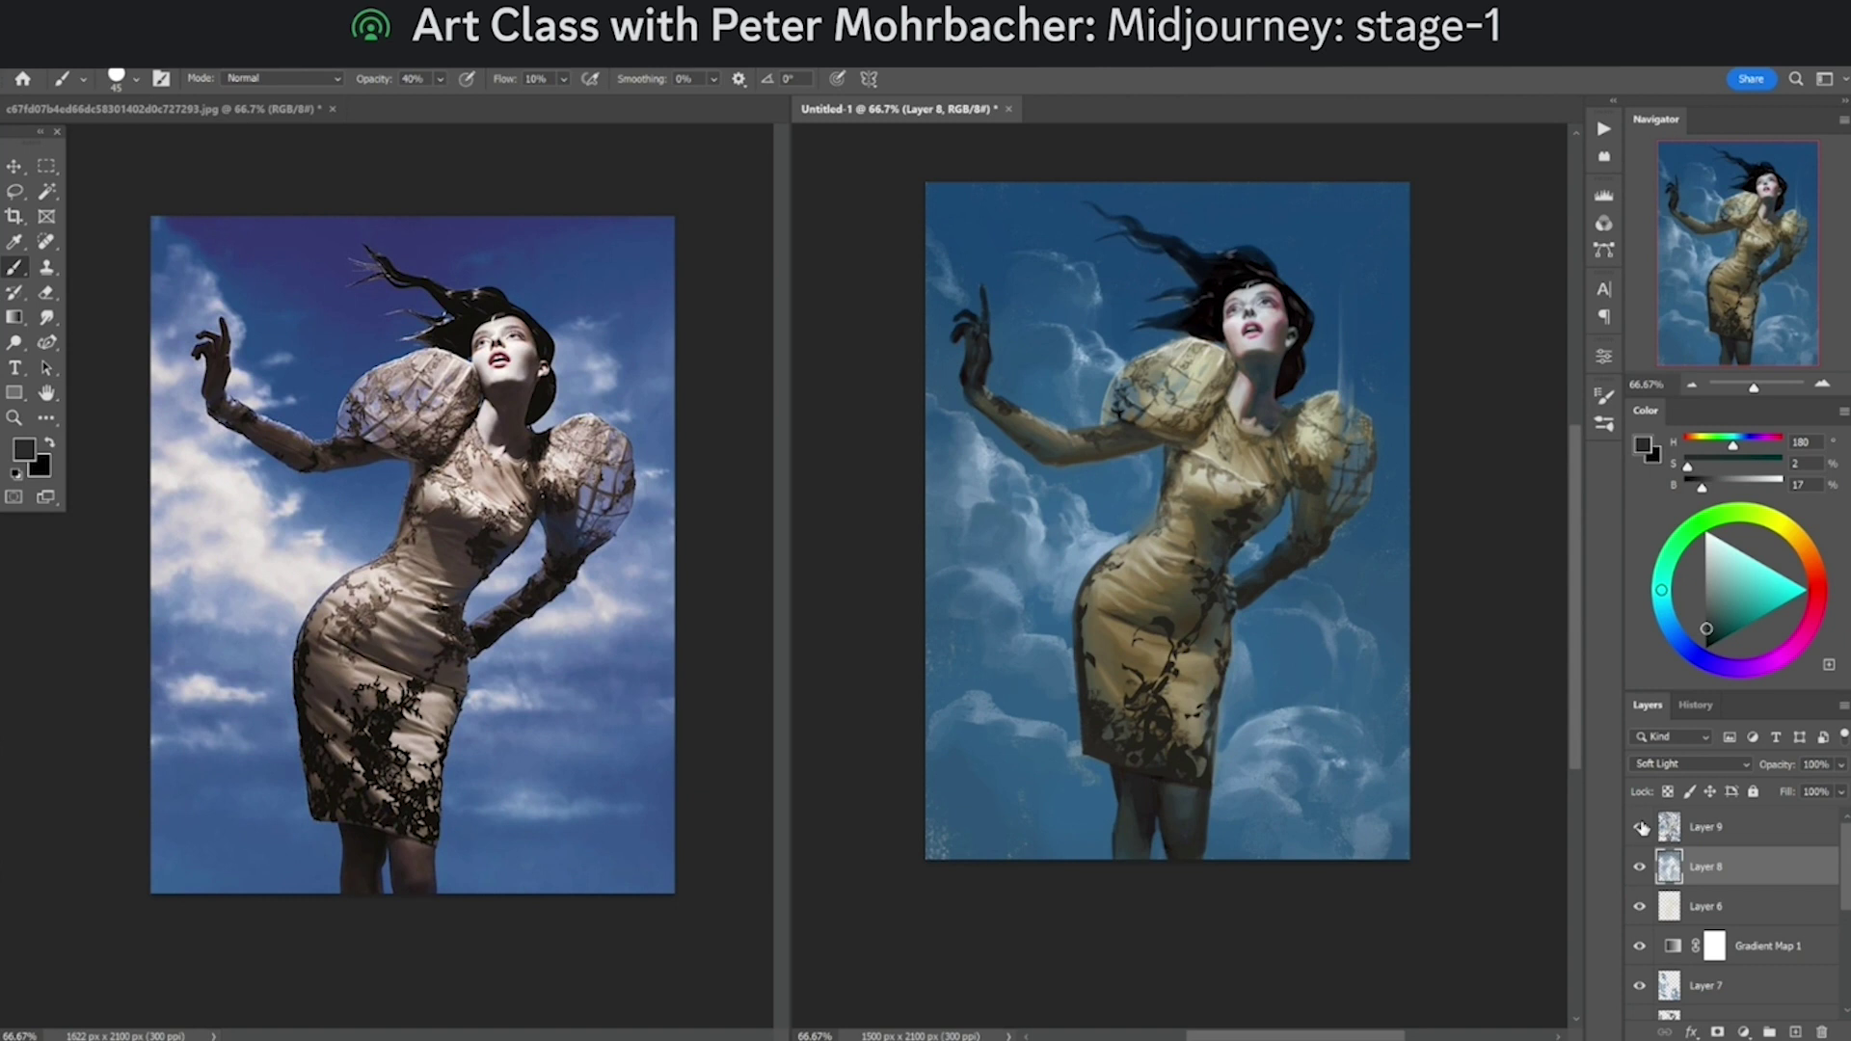
pyautogui.click(1641, 827)
pyautogui.click(1642, 827)
pyautogui.click(1642, 827)
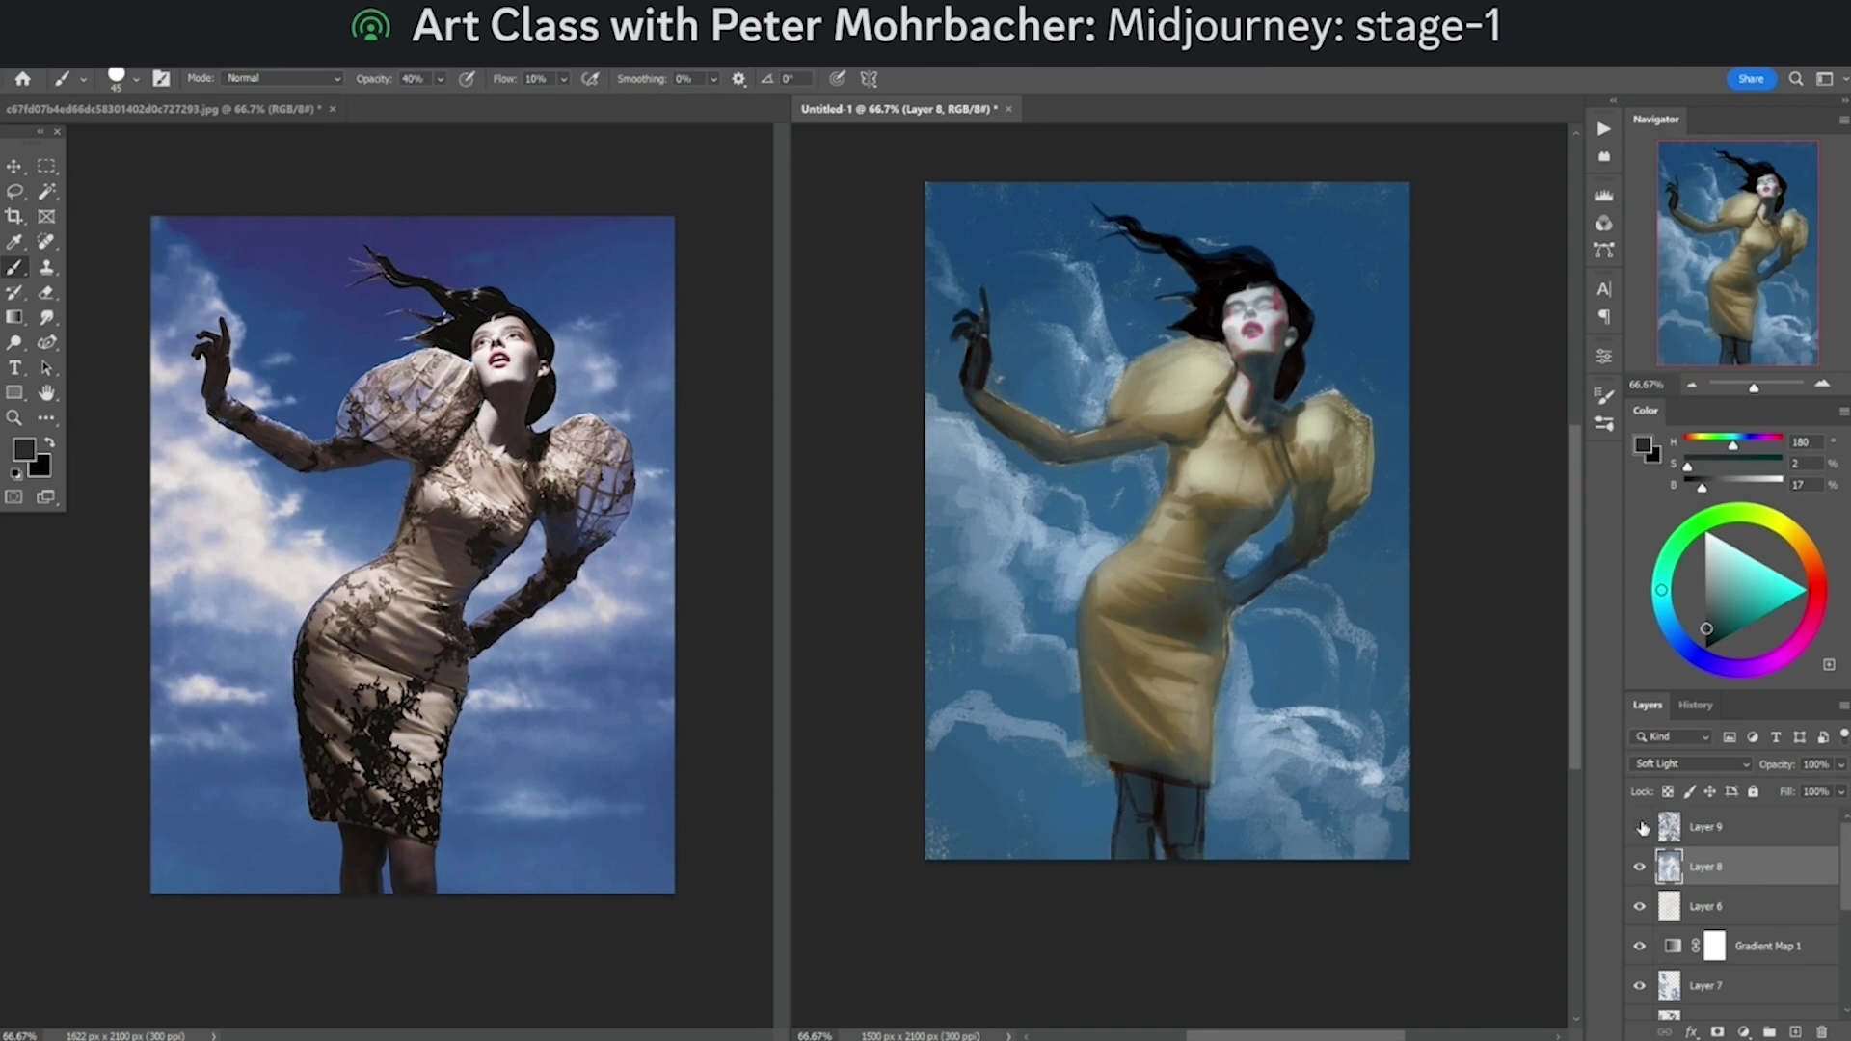
pyautogui.click(1641, 827)
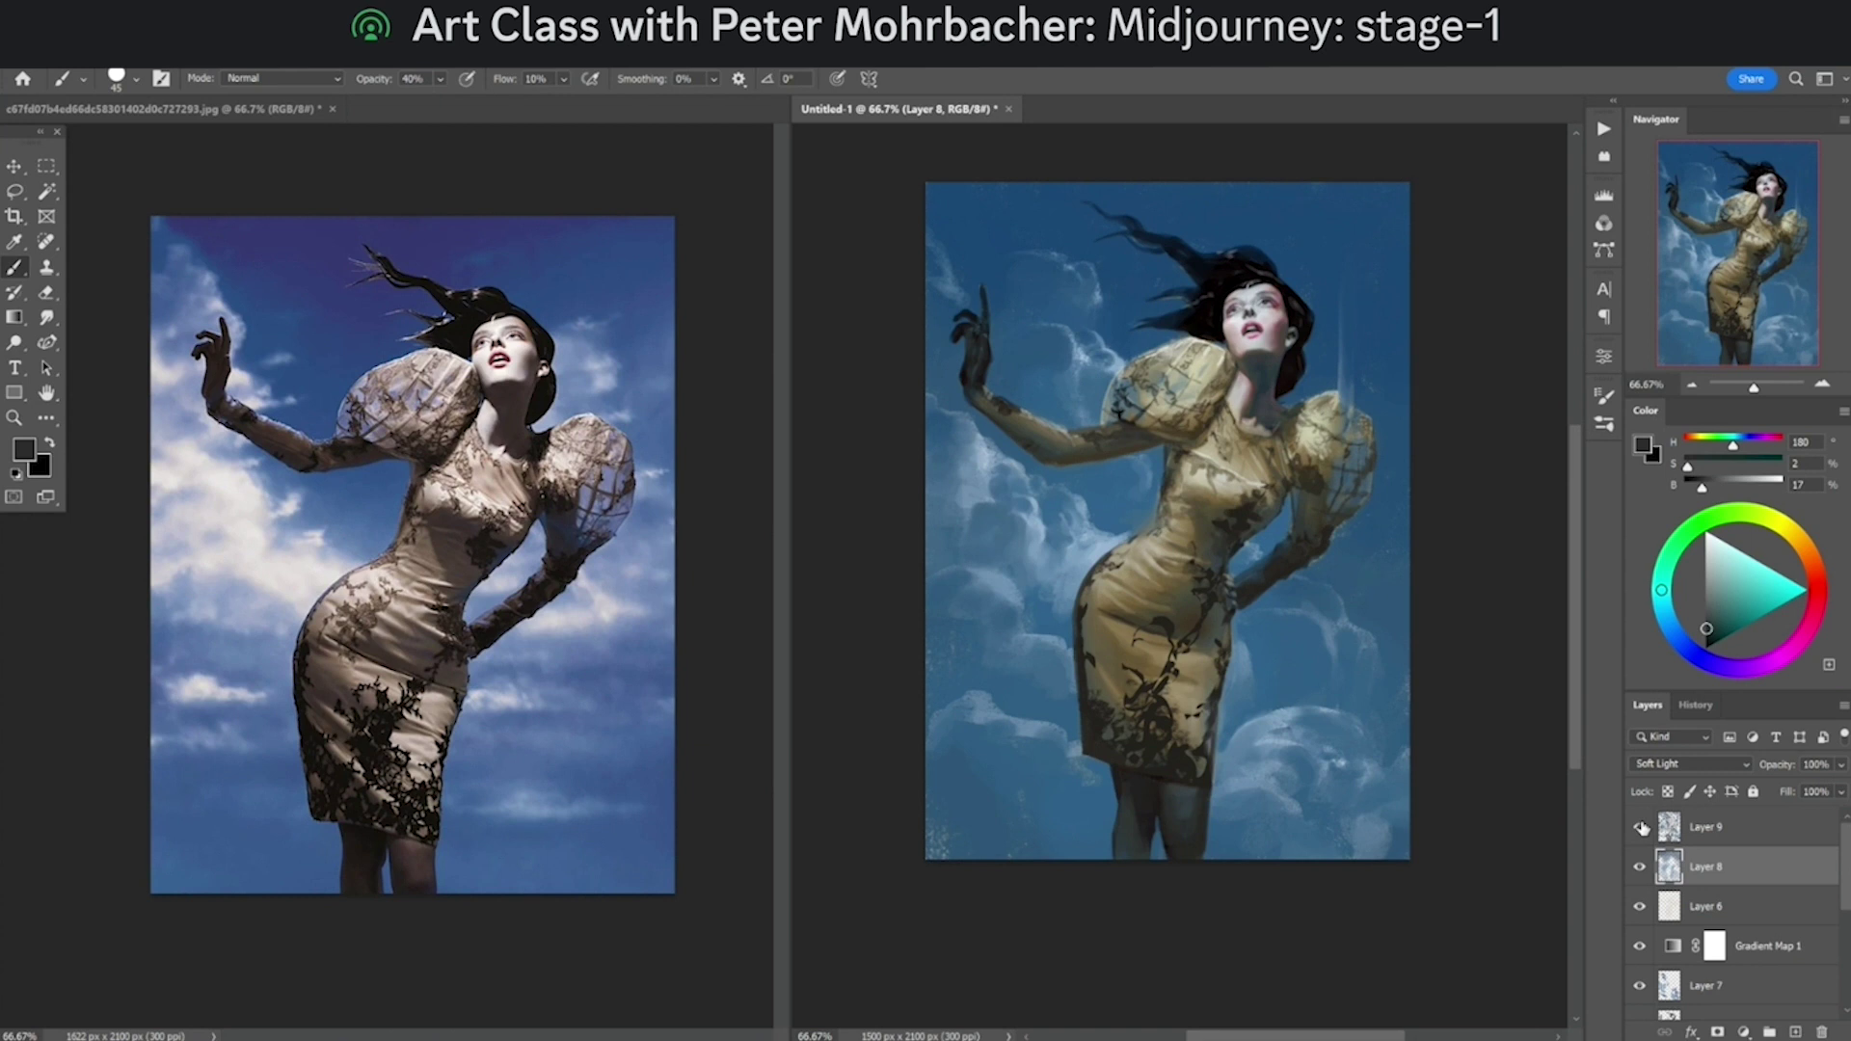
pyautogui.click(1642, 827)
pyautogui.click(1642, 828)
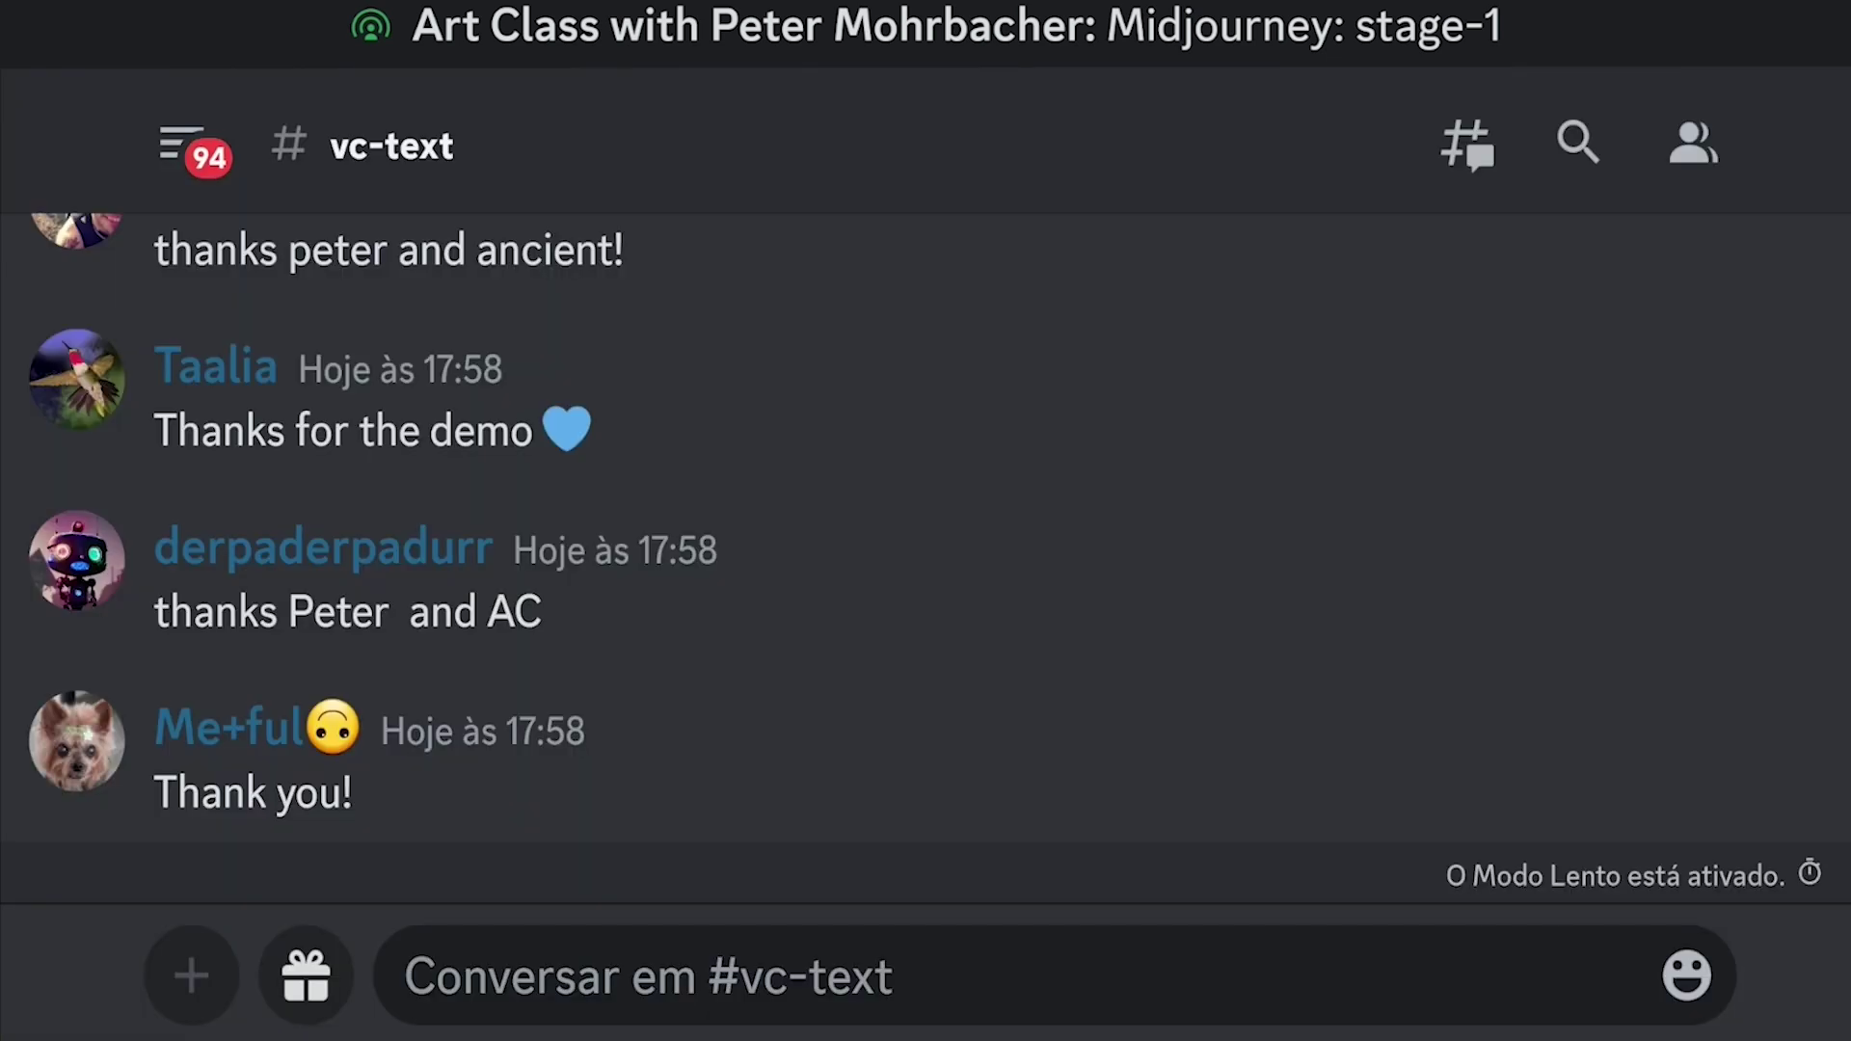
# Step: Switch to Discord and read back through the earlier vc-text messages, returning to the latest ones
pyautogui.scroll(5, 373, 527)
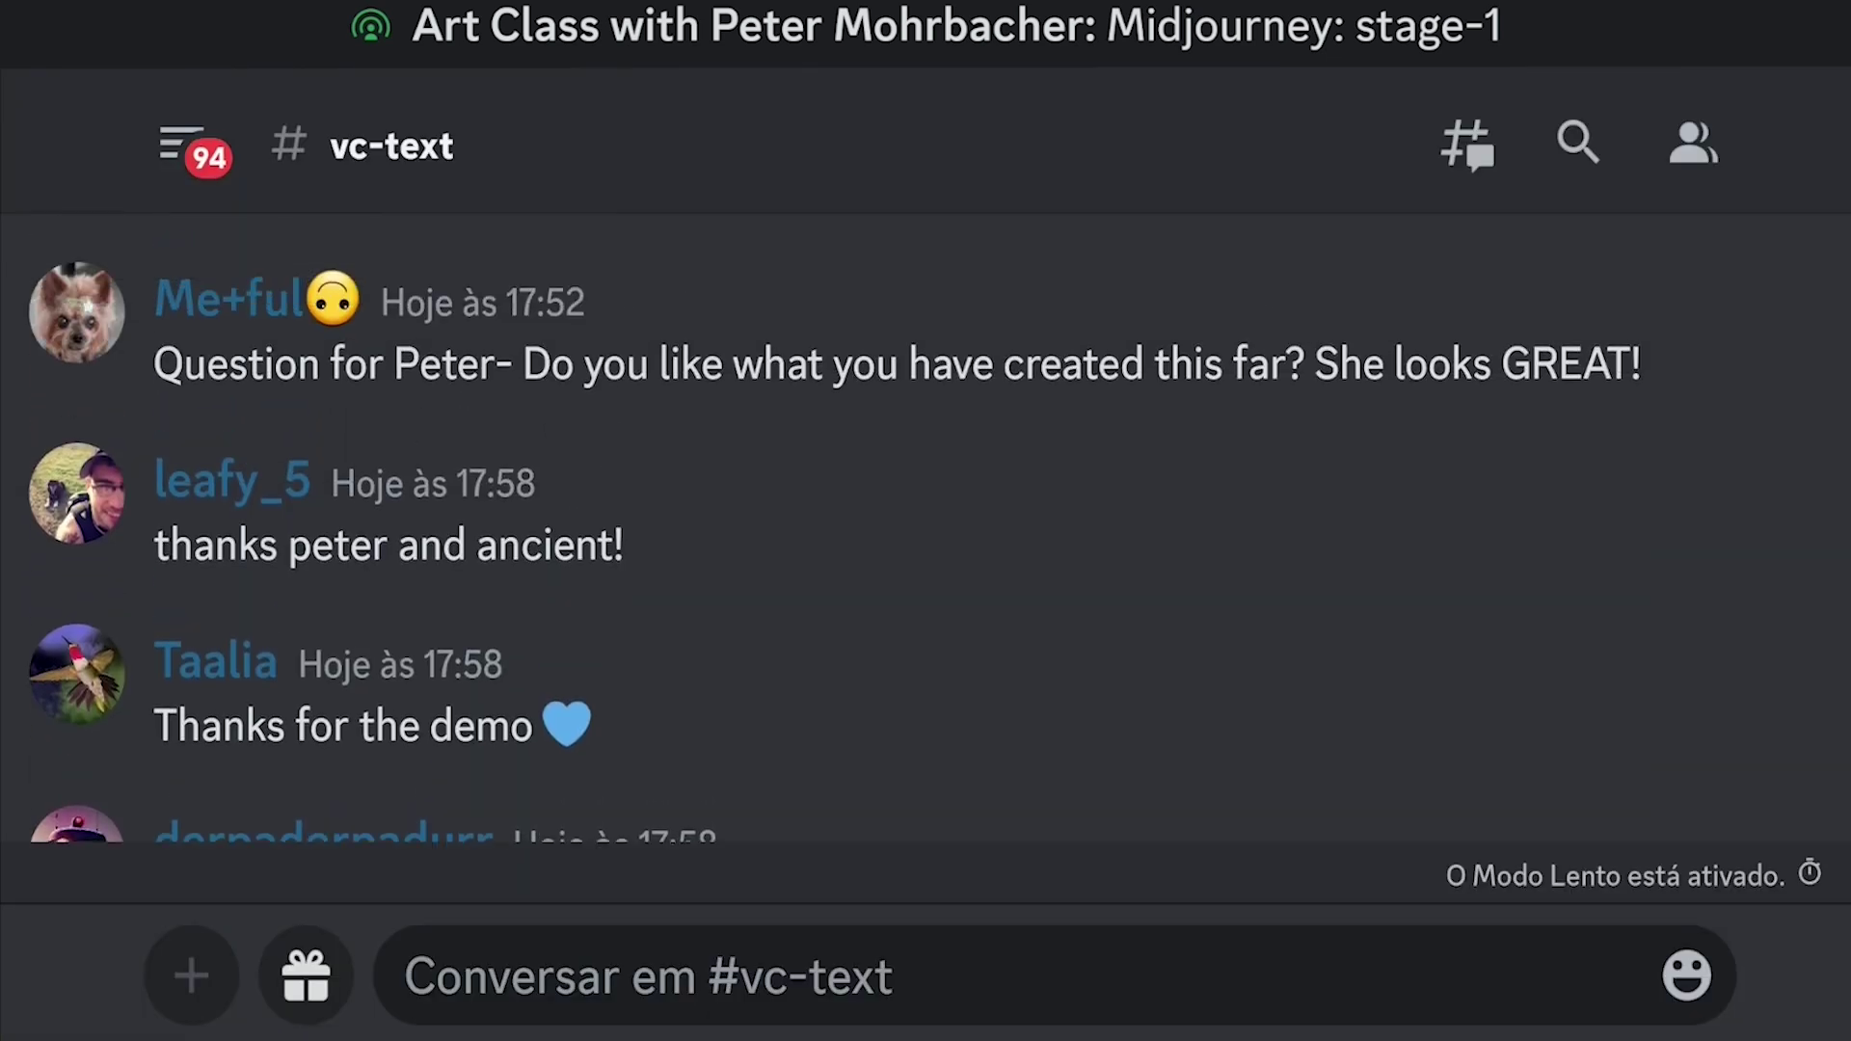
pyautogui.scroll(7, 925, 527)
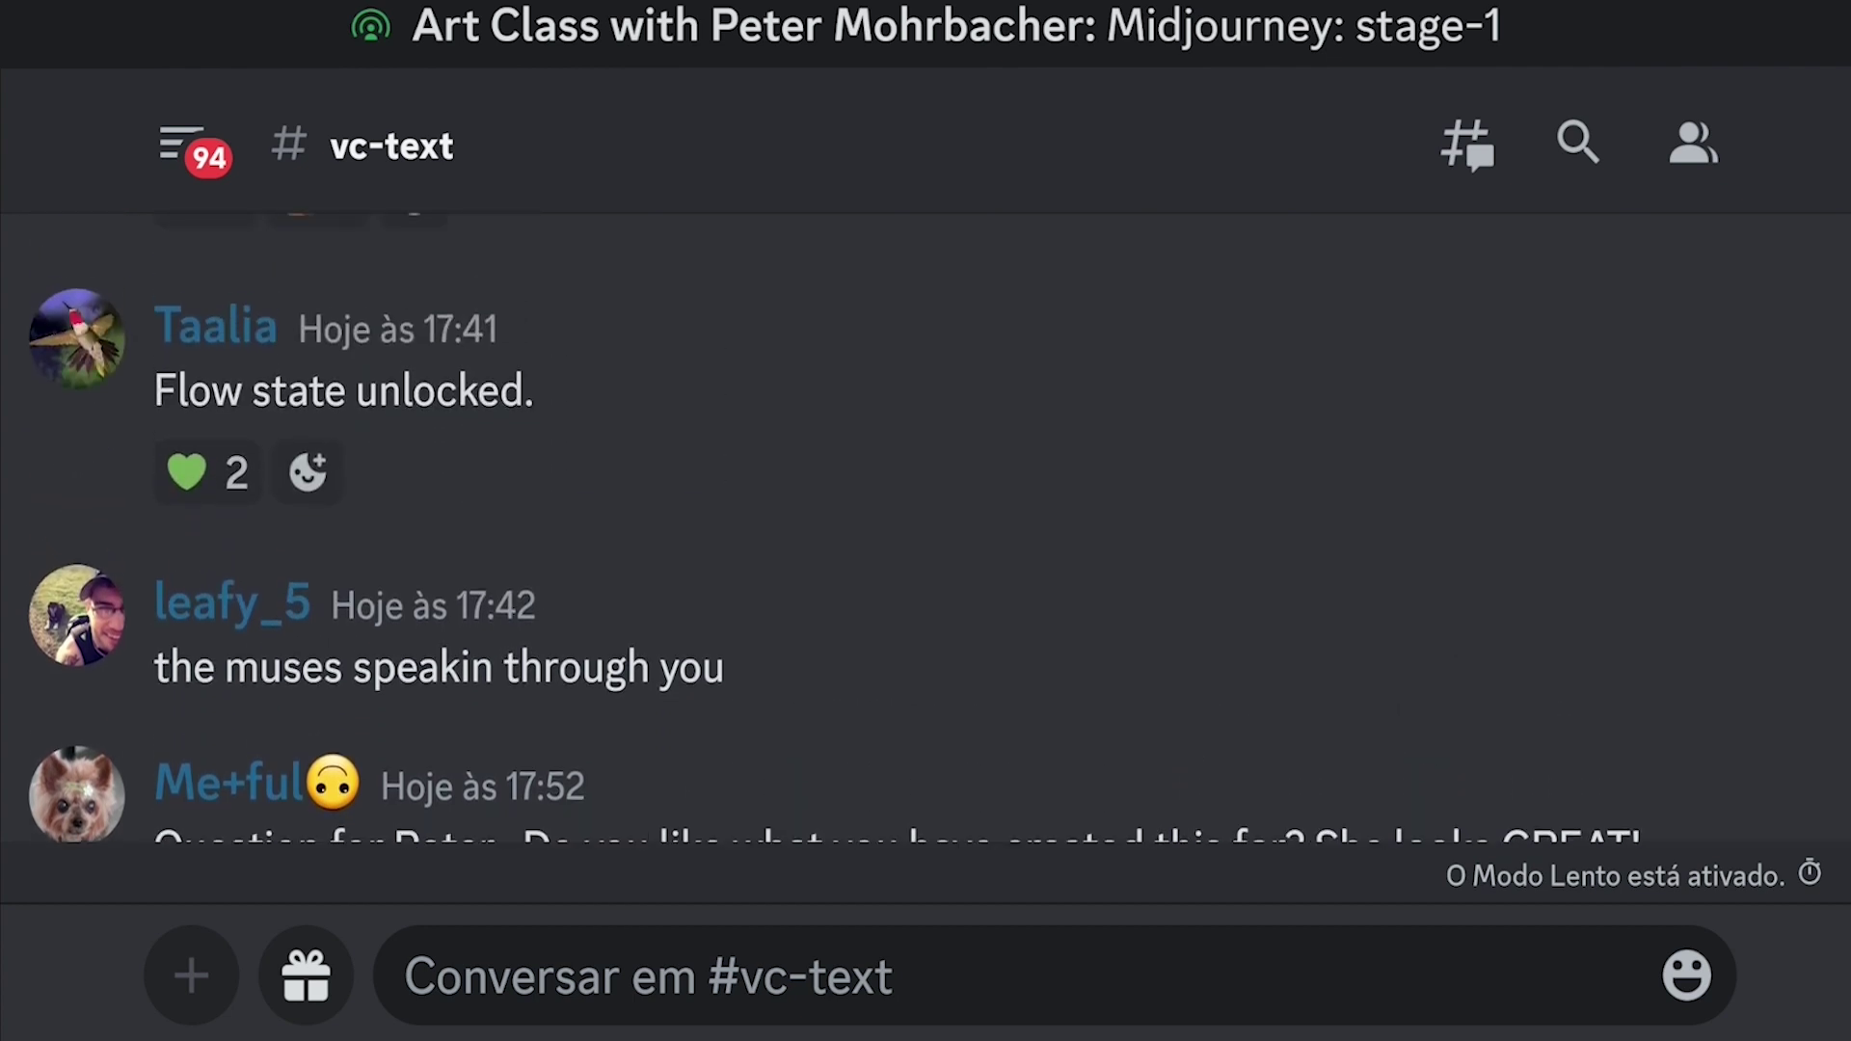
pyautogui.scroll(4, 926, 528)
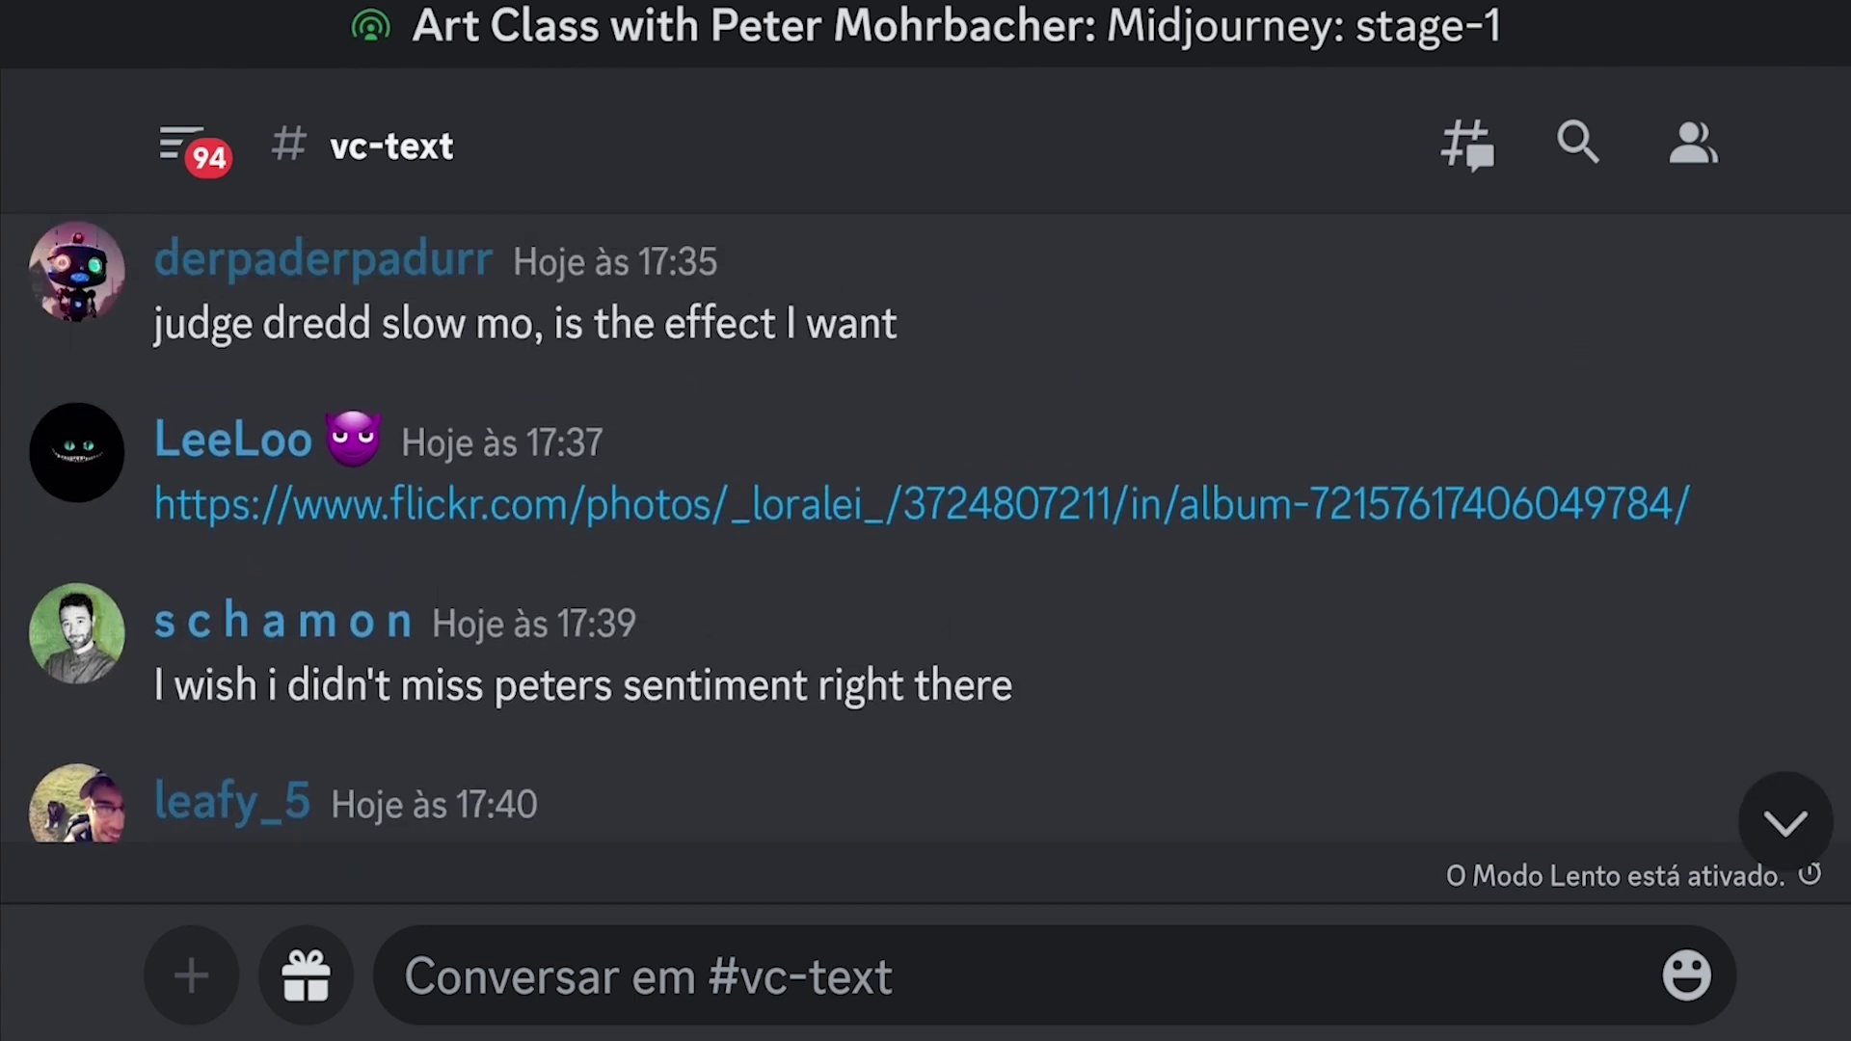
pyautogui.scroll(-12, 925, 527)
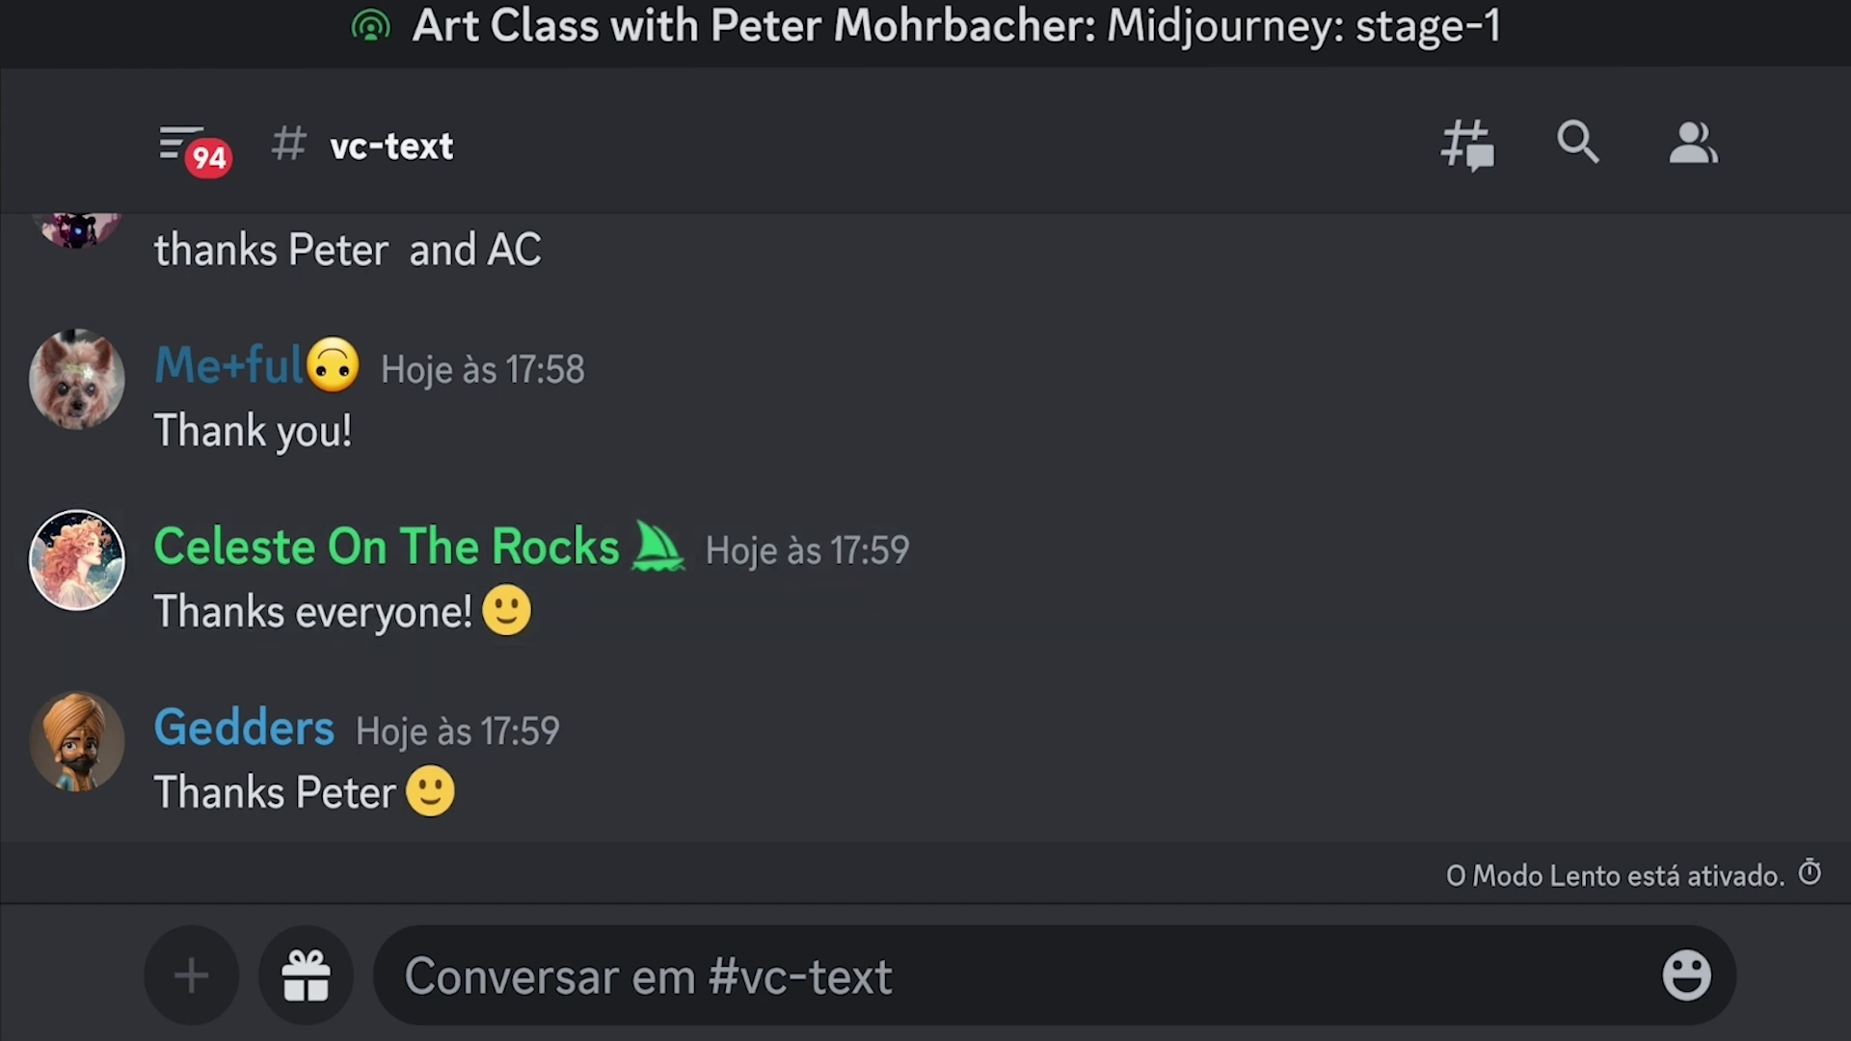
# Step: Mention the member who wrote "Thanks everyone!" in the message draft, and look through their profile down to the note section before closing it
pyautogui.write('@celeste_on_the_rocks')
pyautogui.click(76, 560)
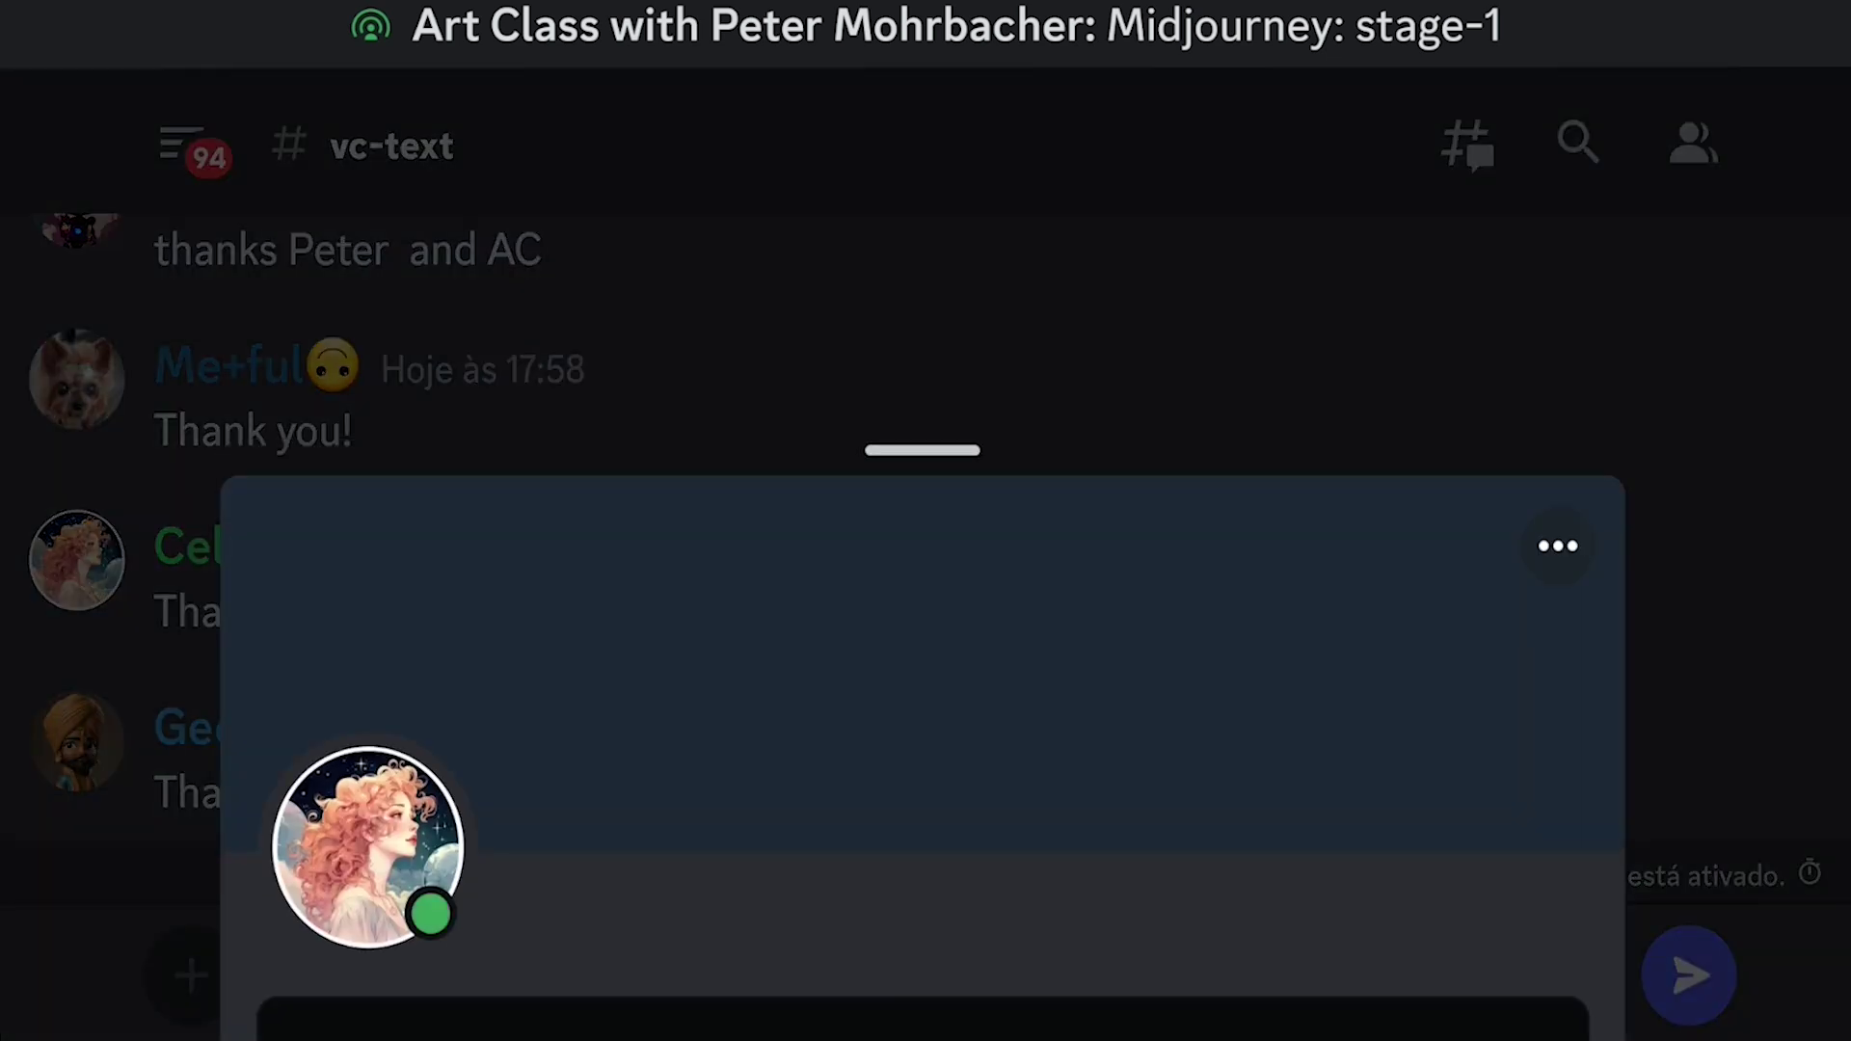
pyautogui.scroll(-5, 922, 733)
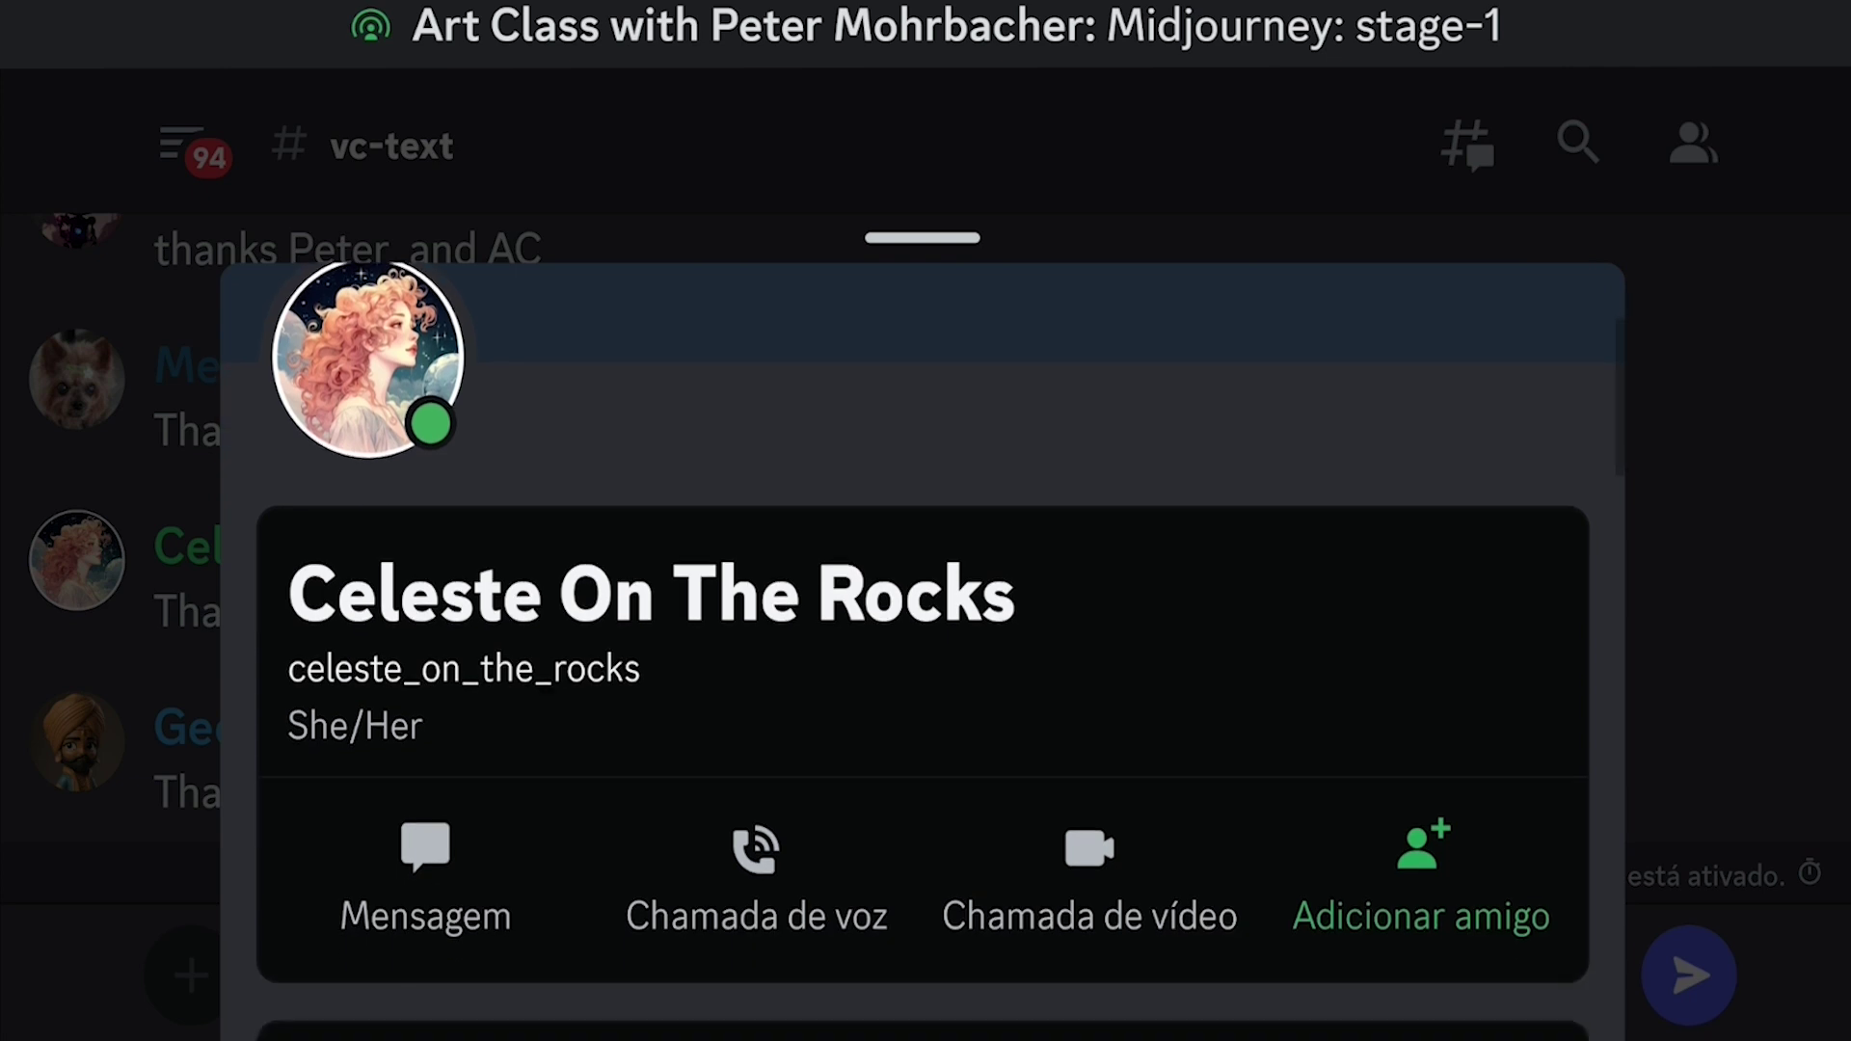
pyautogui.scroll(-5, 923, 675)
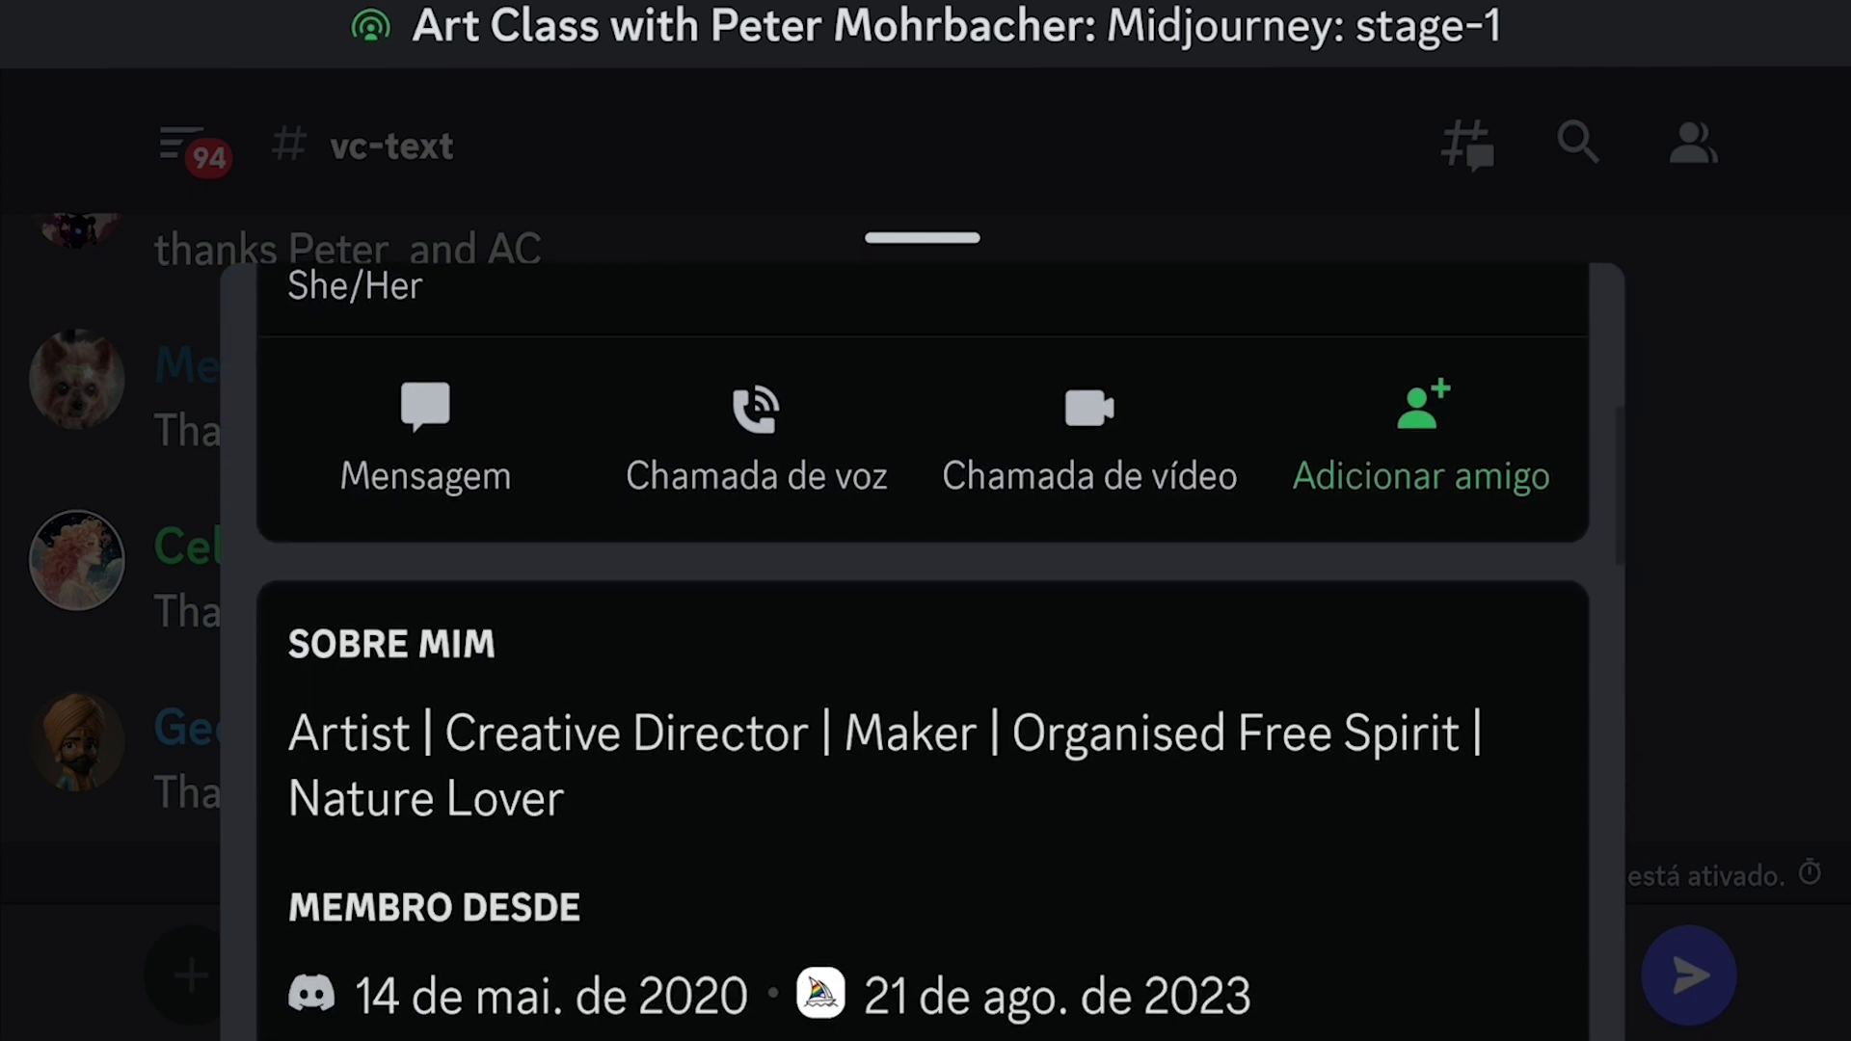
pyautogui.scroll(-3, 922, 675)
pyautogui.scroll(-5, 922, 675)
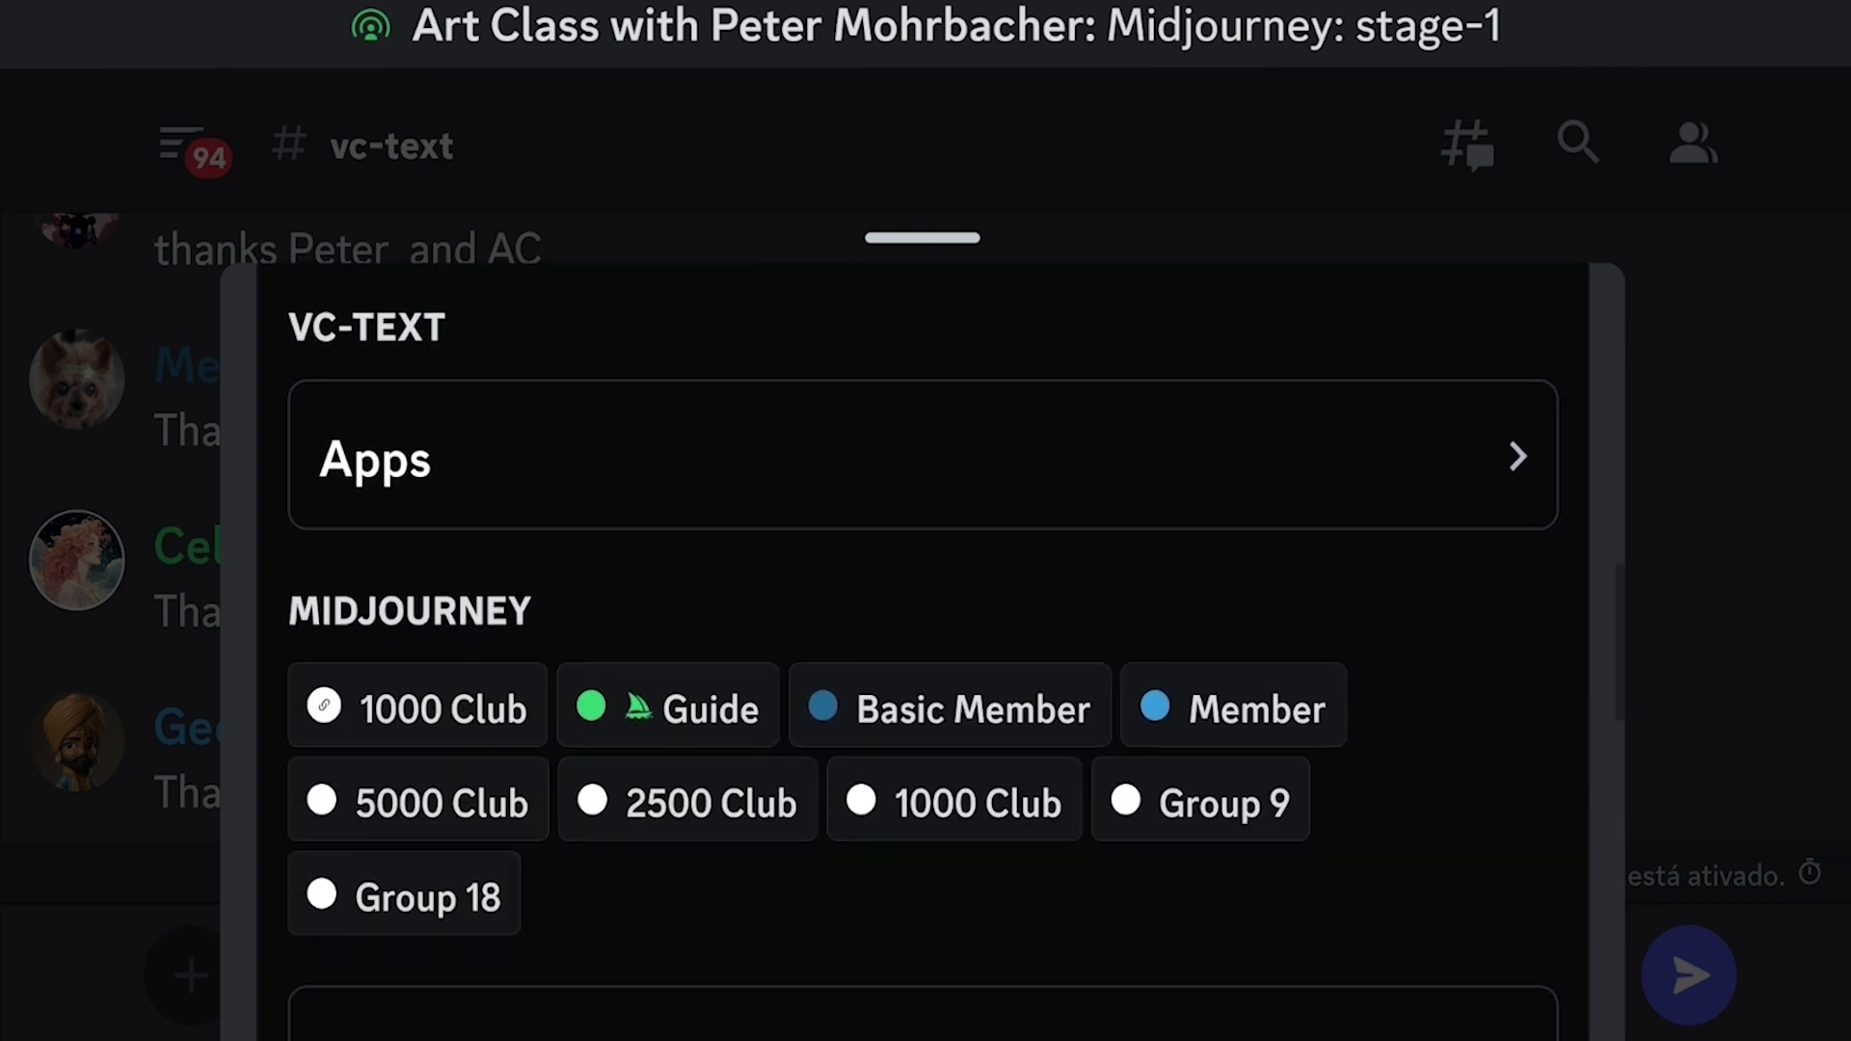
pyautogui.scroll(-9, 922, 675)
pyautogui.scroll(-3, 922, 675)
pyautogui.scroll(-3, 922, 675)
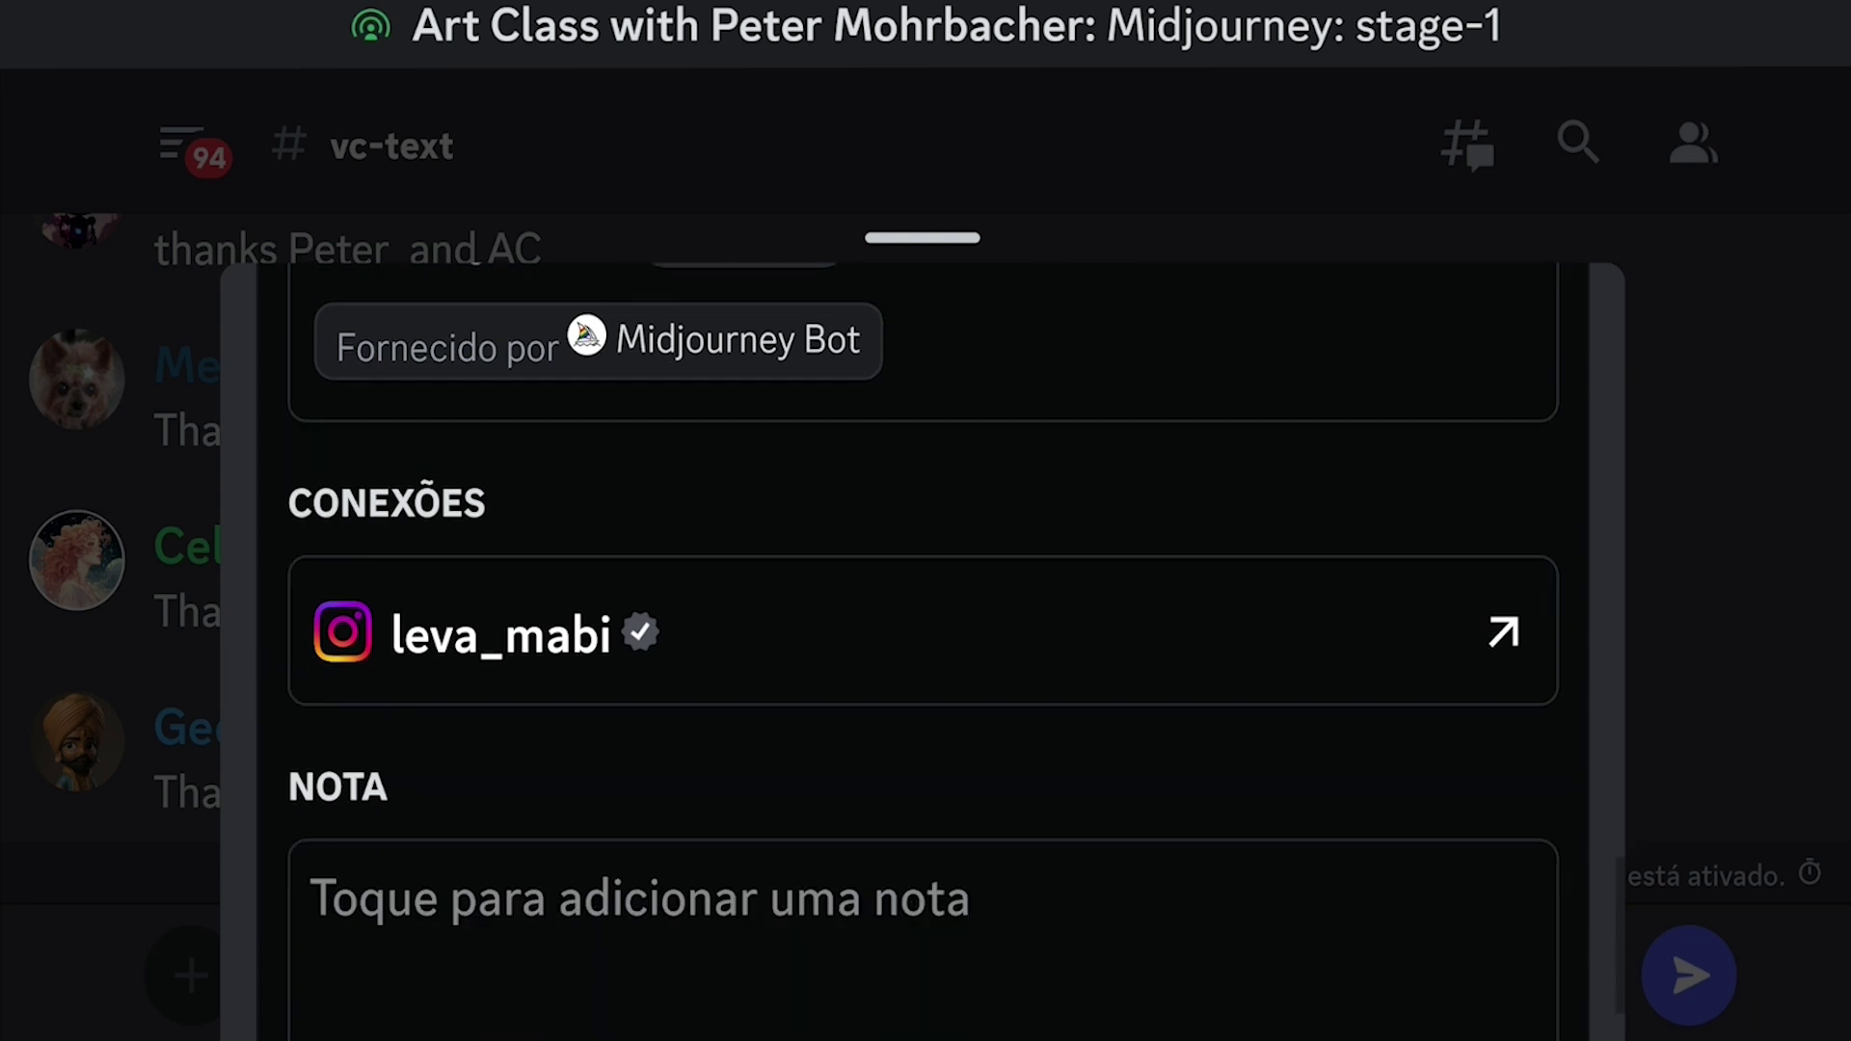
pyautogui.scroll(-2, 923, 675)
pyautogui.press('Escape')
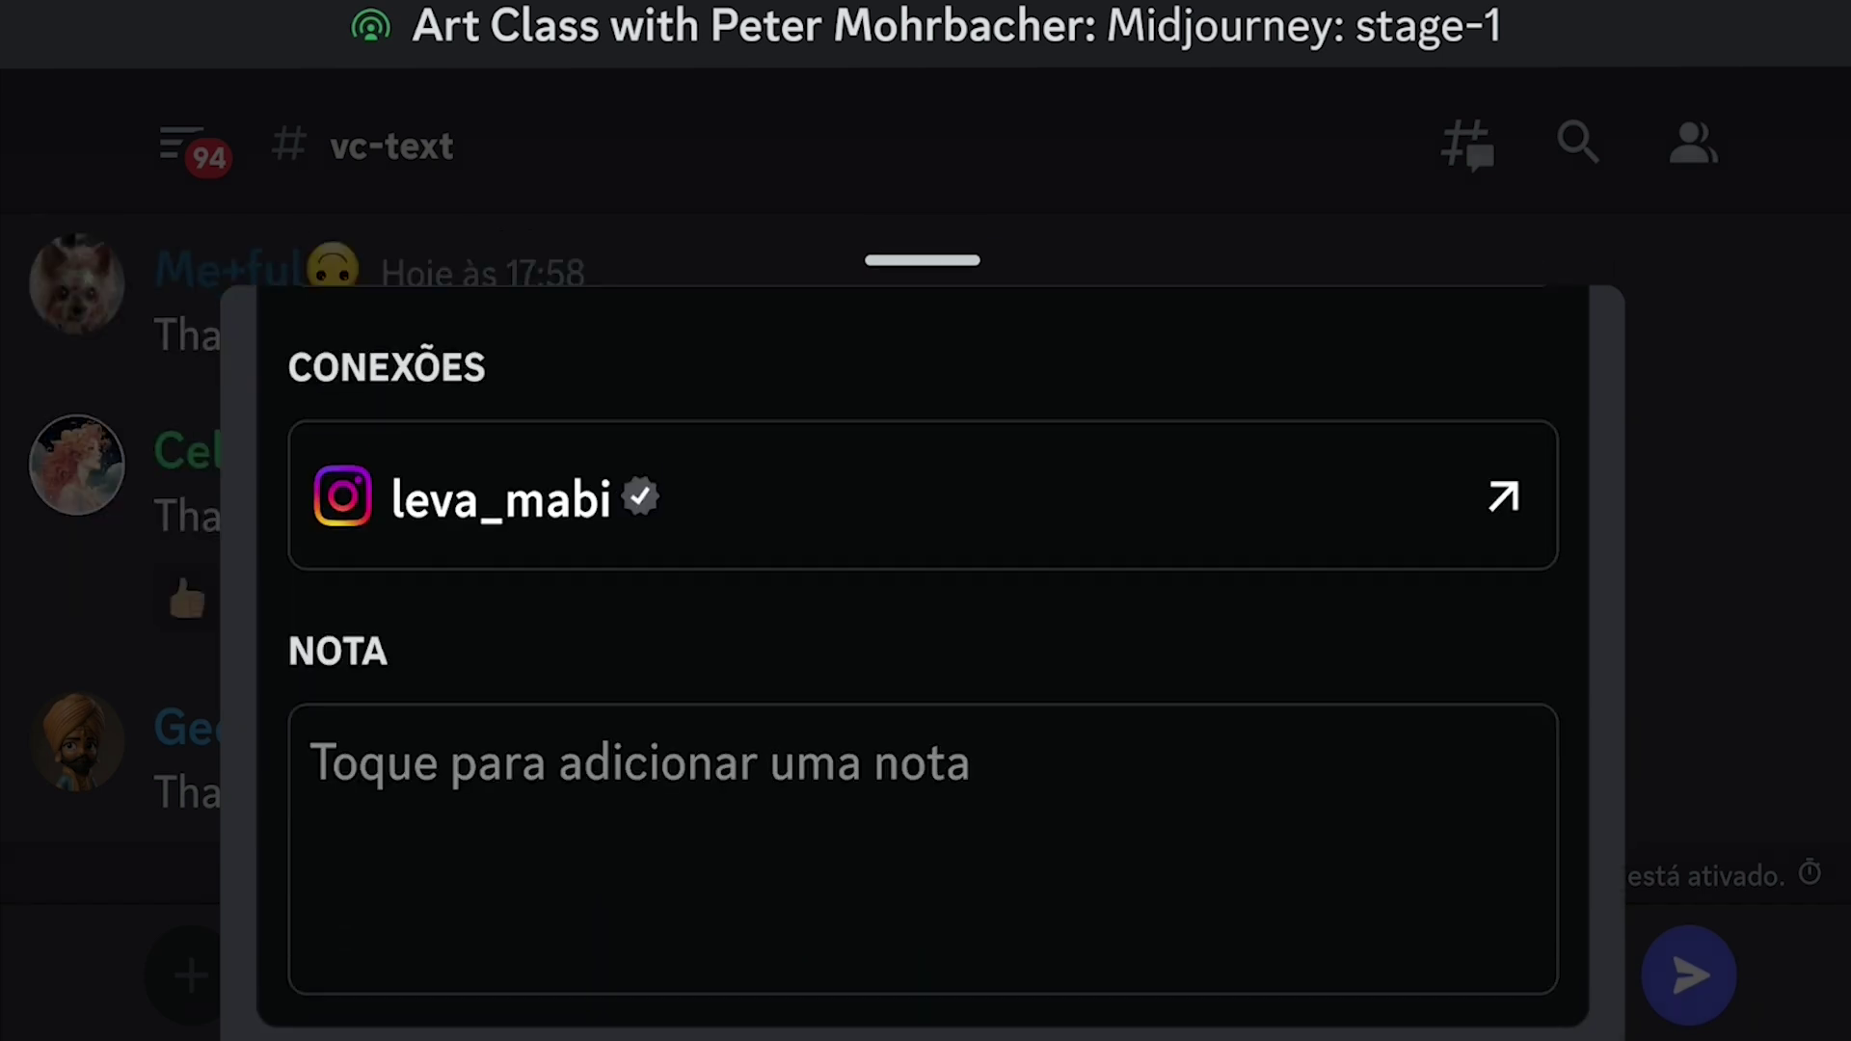
# Step: Add two mentions of the latest message's author to the draft and look through that member's profile
pyautogui.write('@.gedders @.gedders')
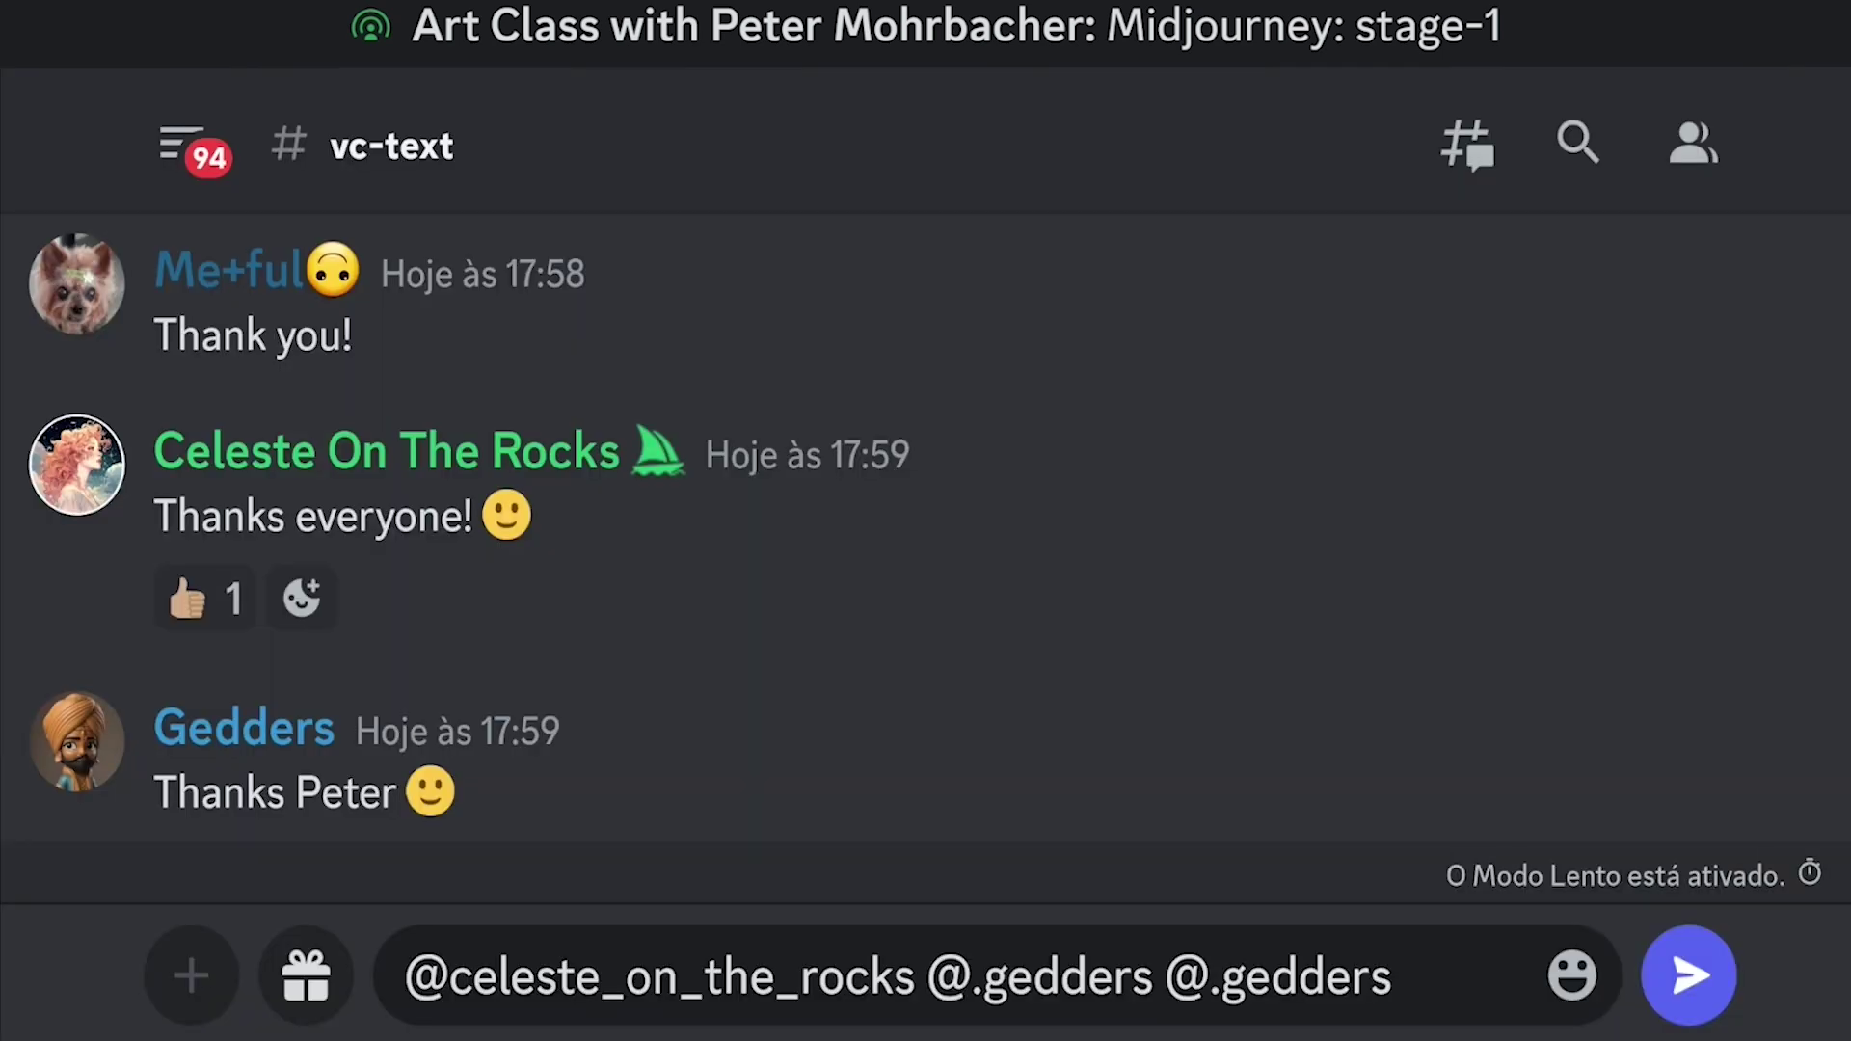
pyautogui.click(77, 750)
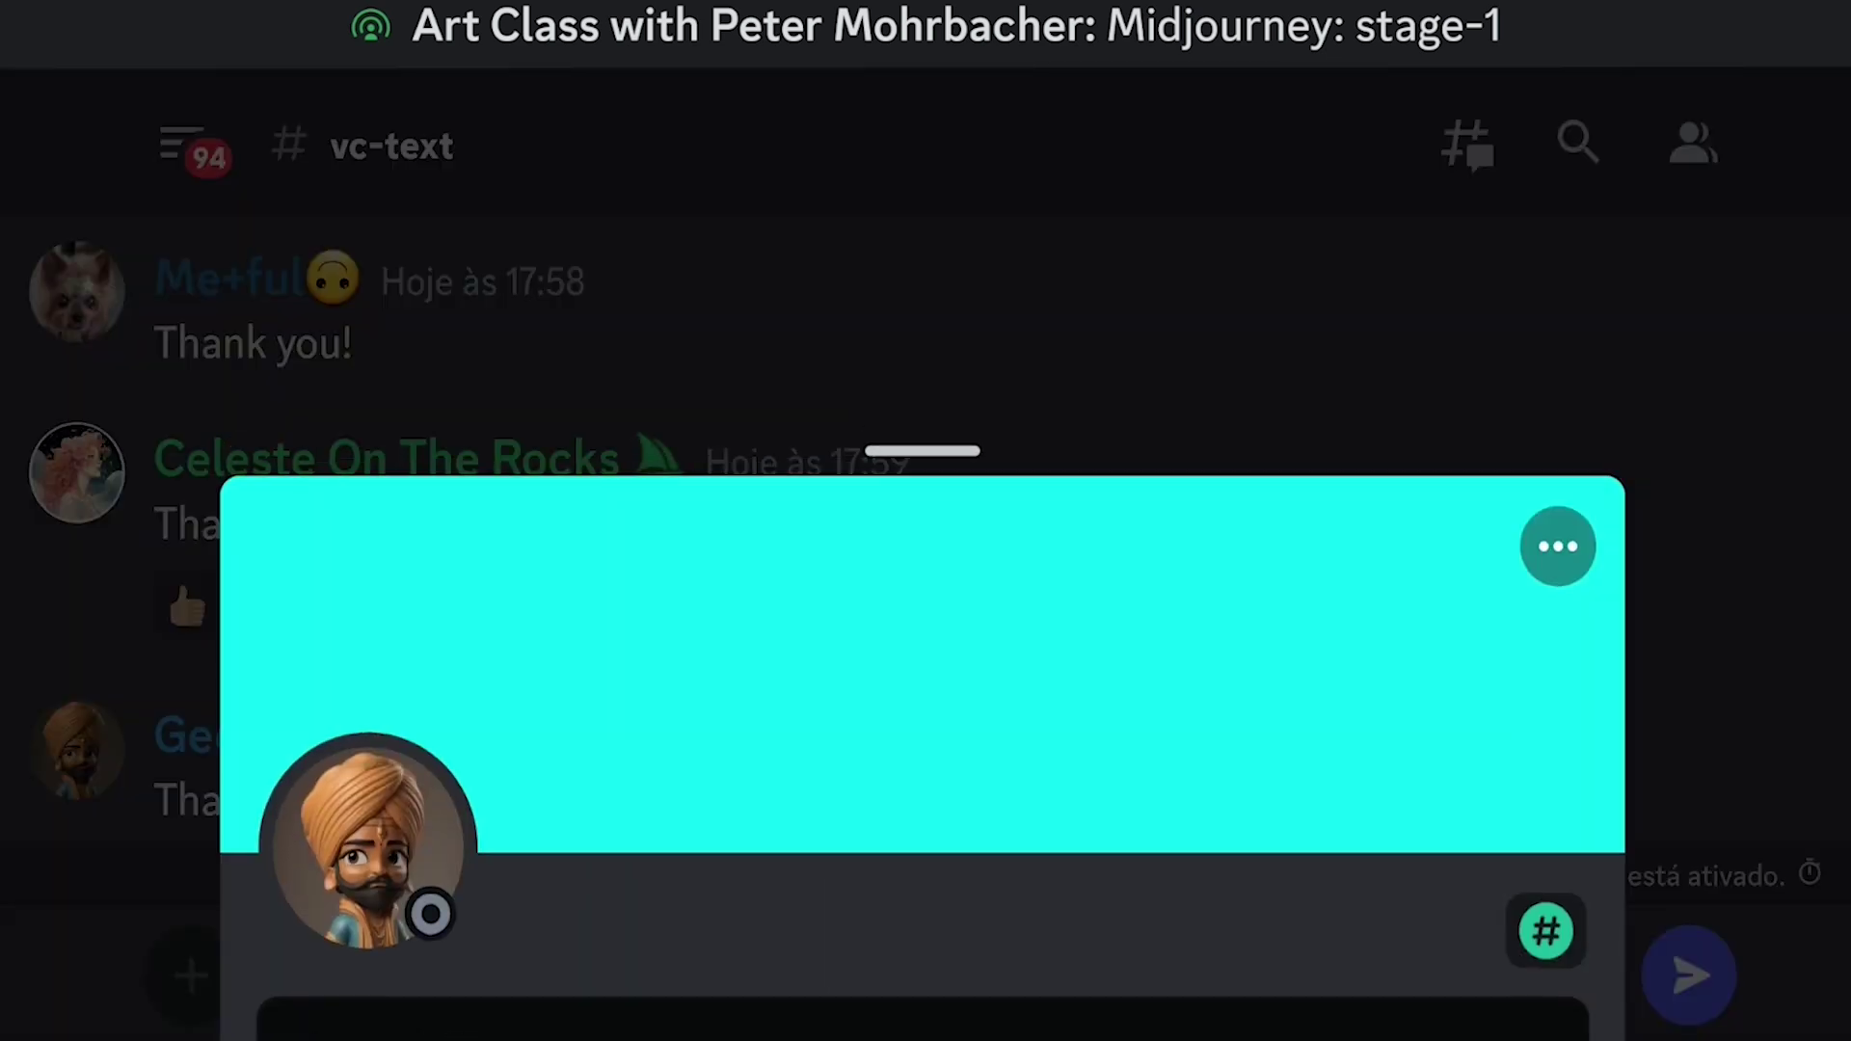
pyautogui.scroll(-2, 923, 674)
pyautogui.scroll(-6, 923, 652)
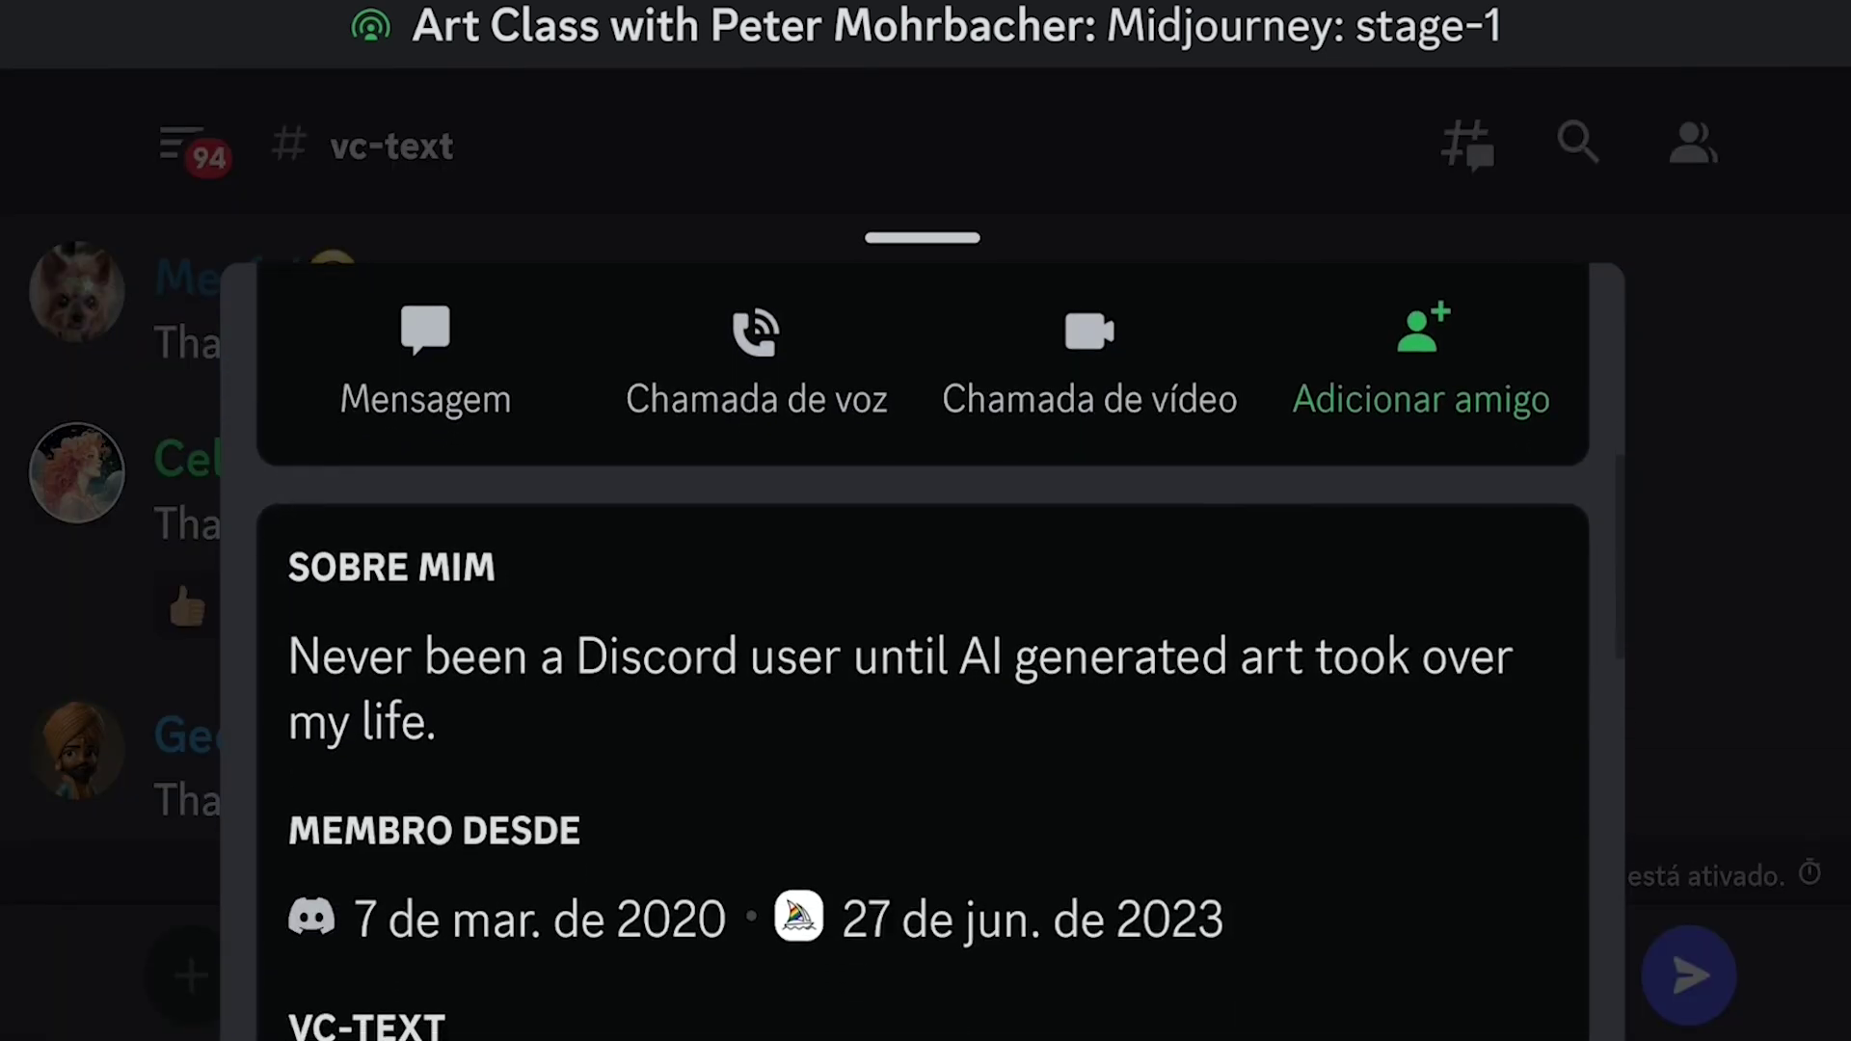
pyautogui.press('Escape')
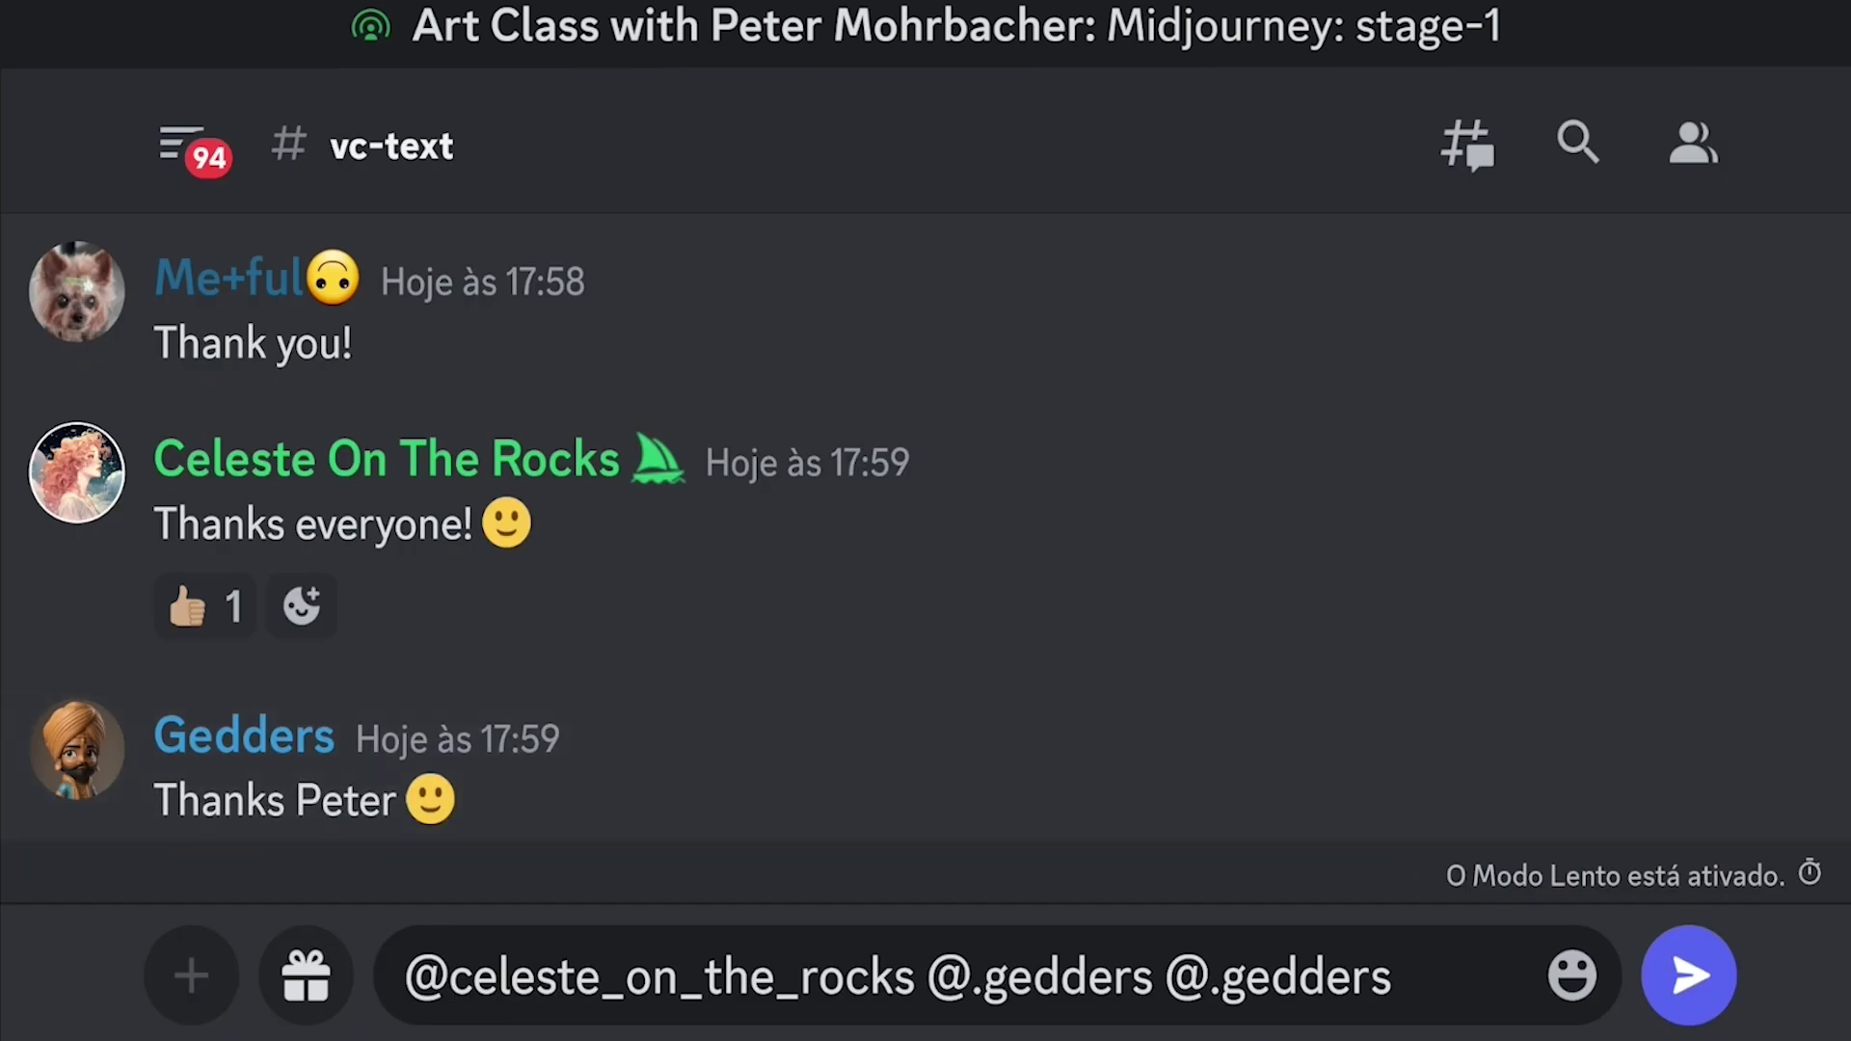
pyautogui.scroll(1, 922, 526)
pyautogui.scroll(-8, 922, 650)
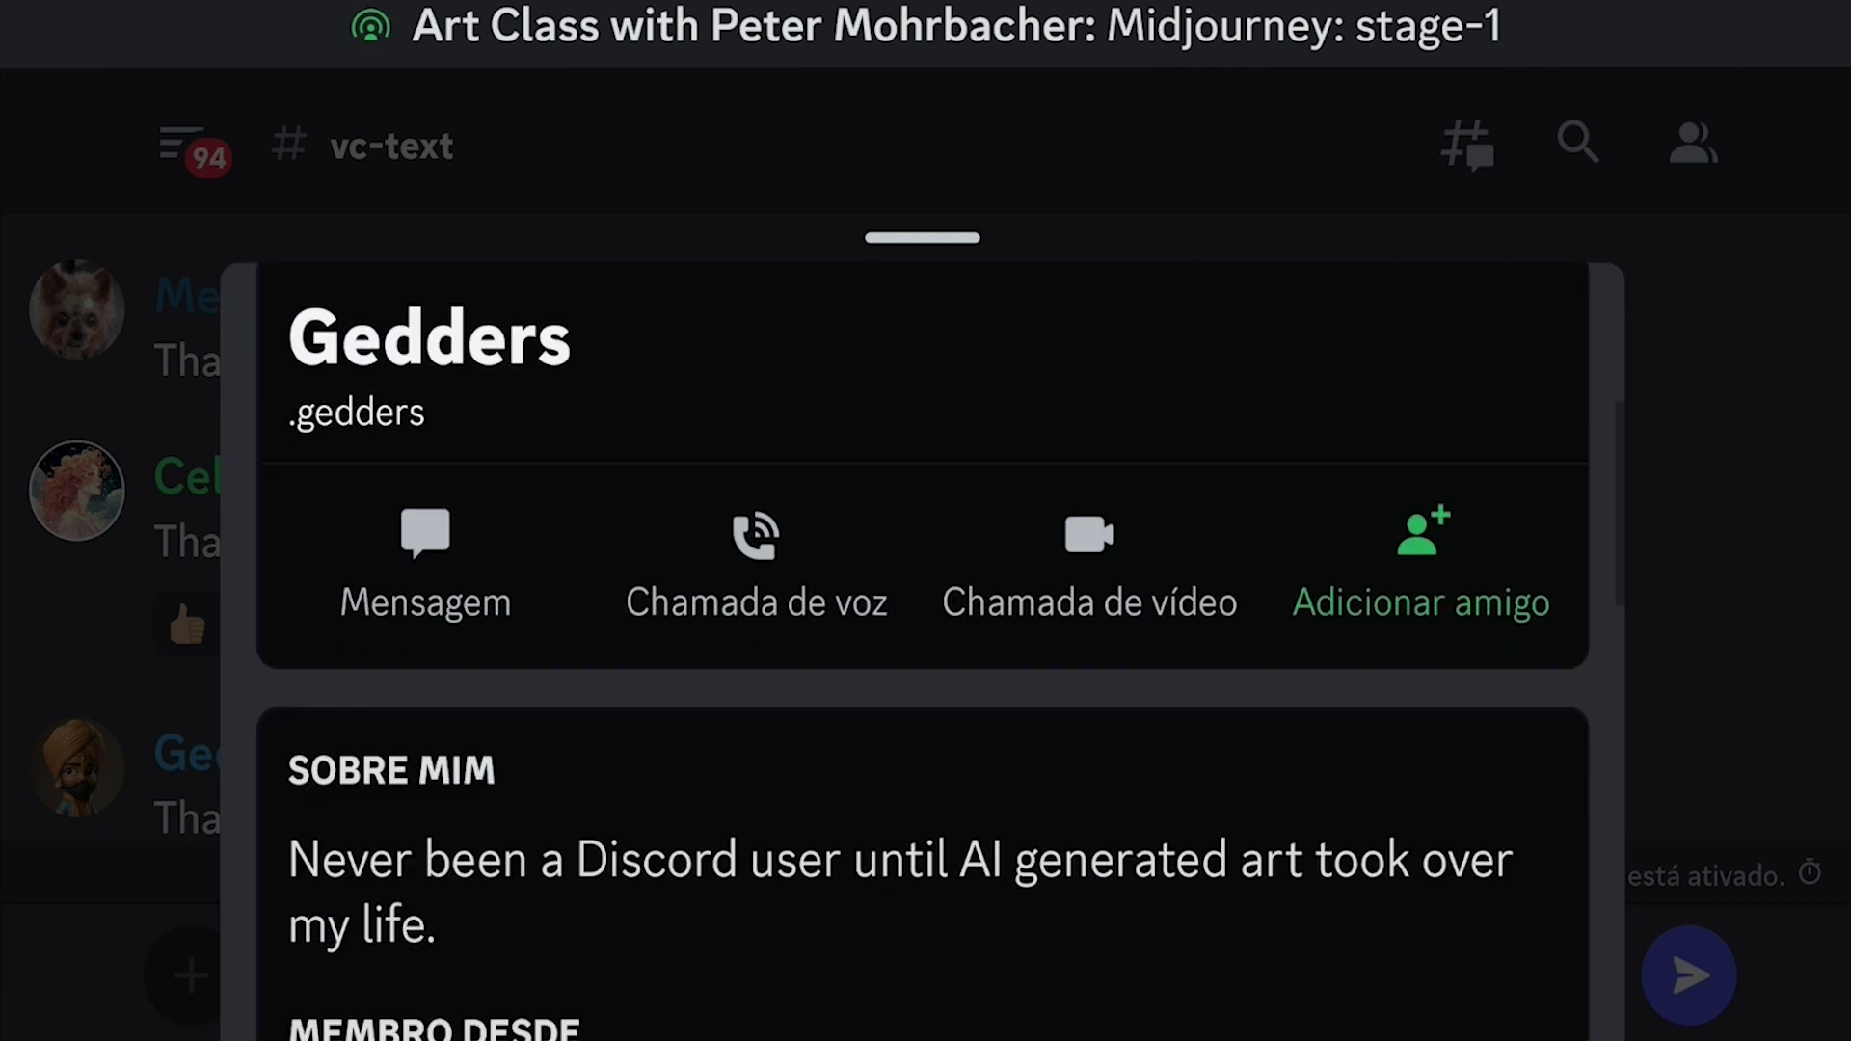